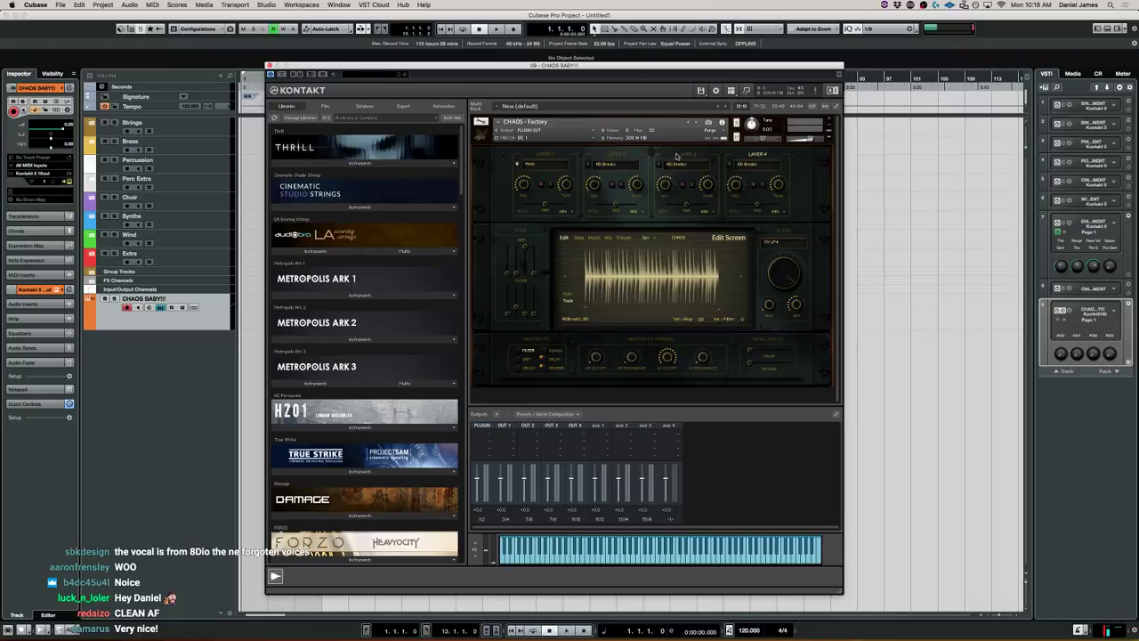
Select Layer 1 of the CHAOS instrument and review its list of available sound categories without changing it.
click(546, 155)
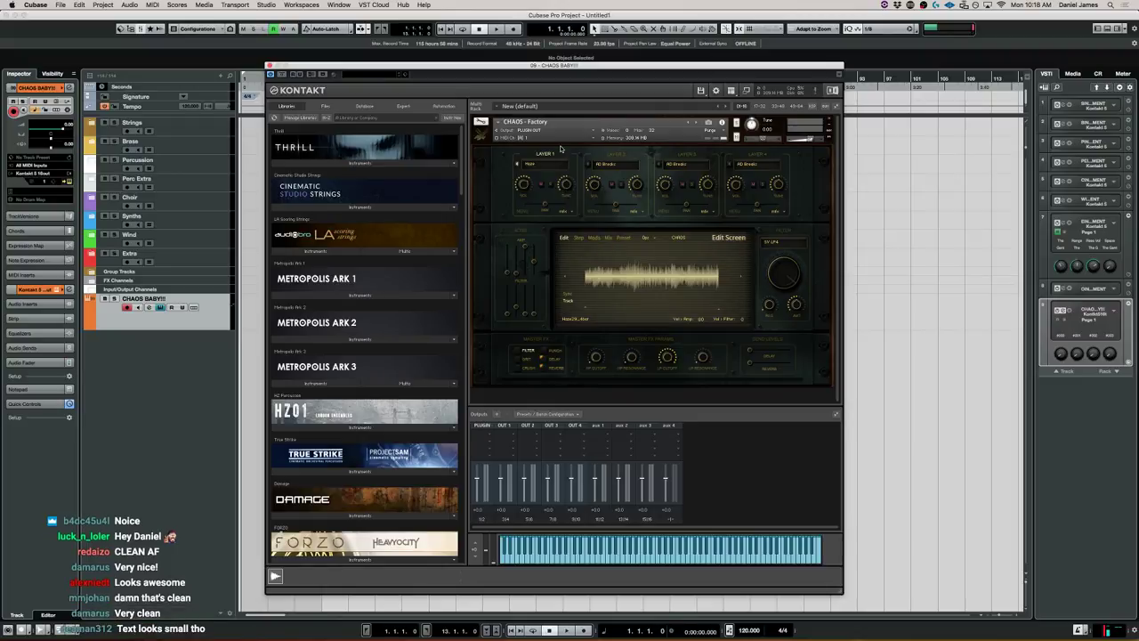
click(536, 166)
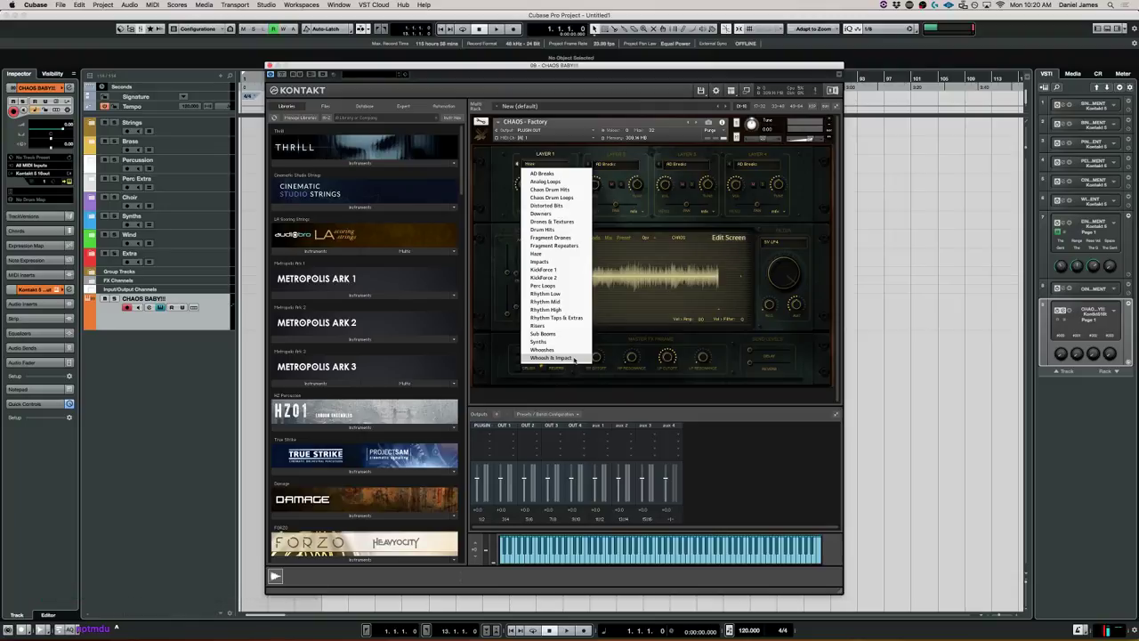
click(662, 228)
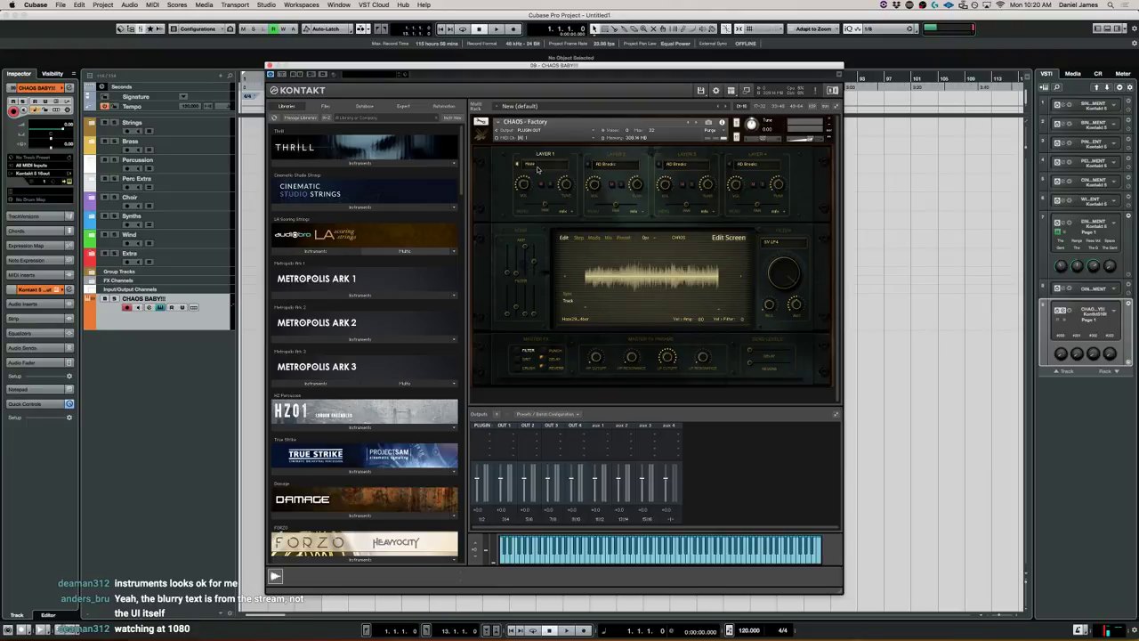
Set Layer 3's sound category to Analog Loops and move the Kontakt window slightly higher on the screen.
click(620, 157)
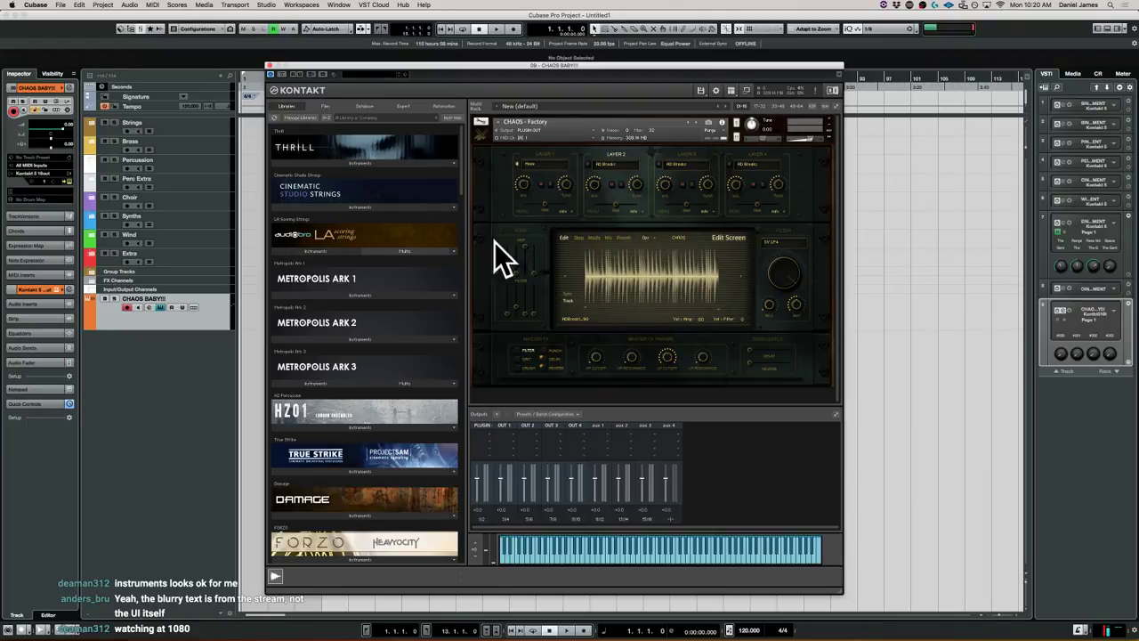
click(689, 161)
click(690, 162)
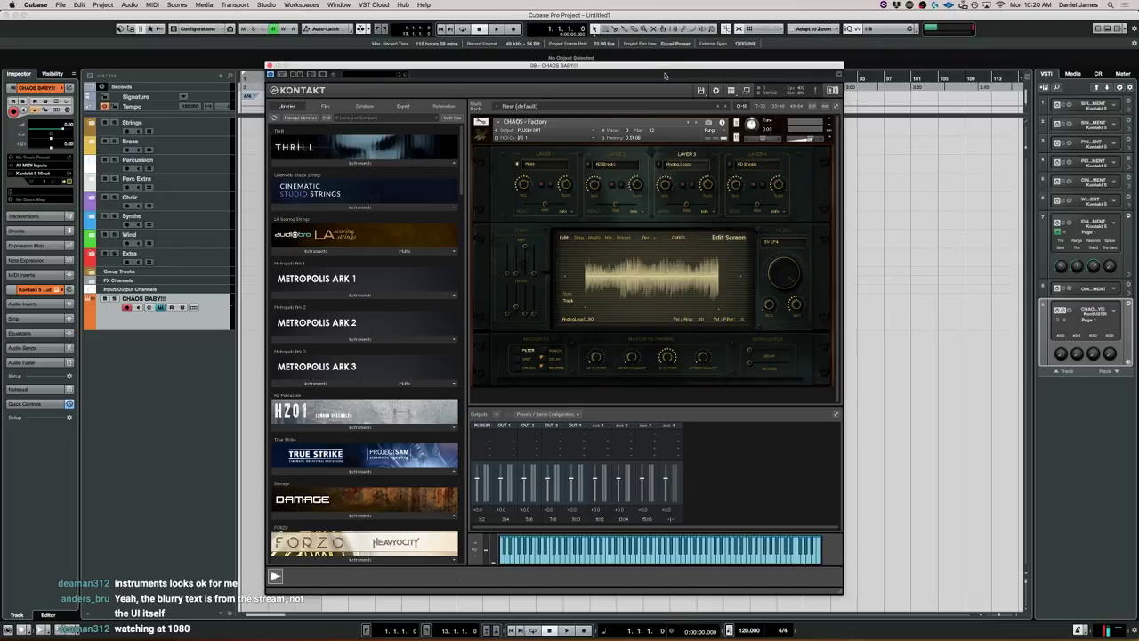
click(694, 165)
click(558, 271)
click(558, 65)
drag(557, 65, 556, 54)
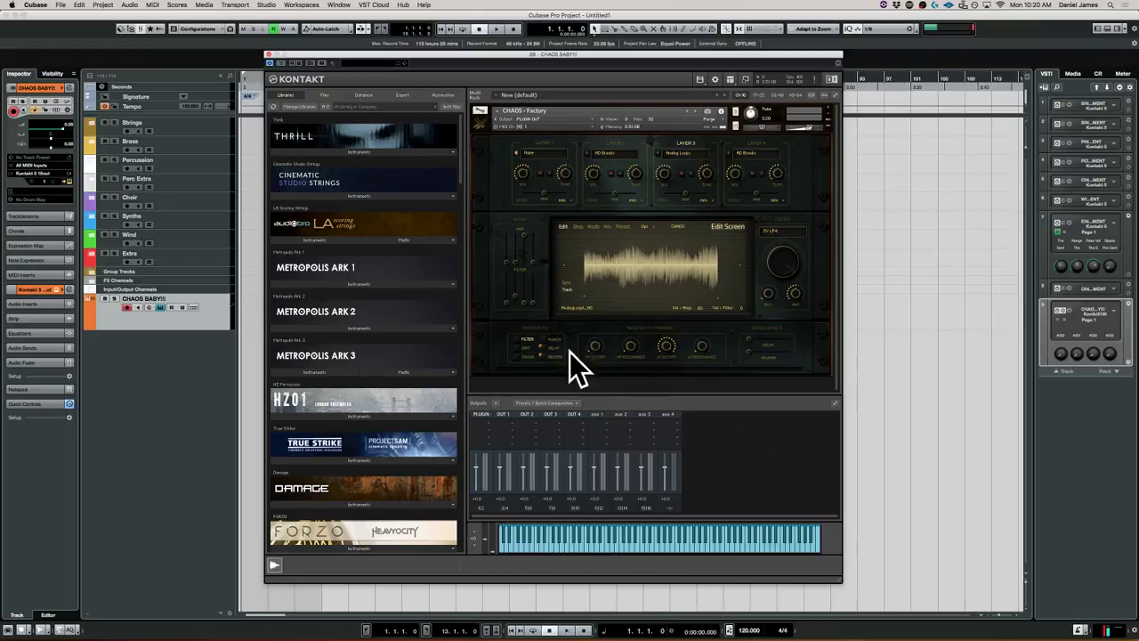
View the waveforms of Layers 1 to 4 in turn, finishing on Layer 1.
click(547, 145)
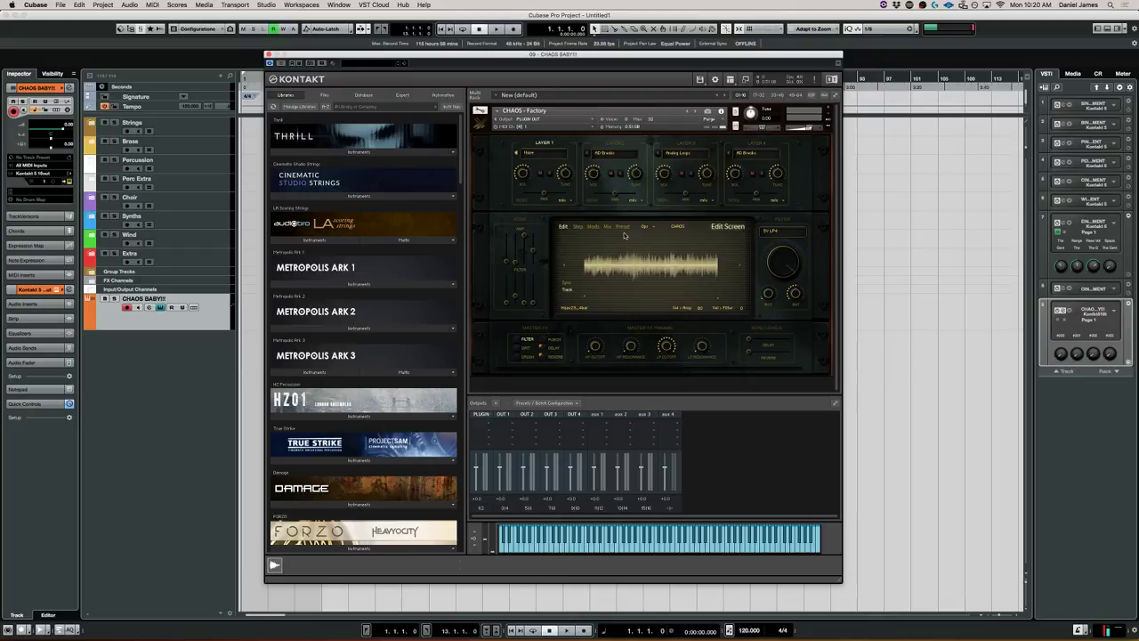
click(615, 143)
click(685, 143)
click(753, 143)
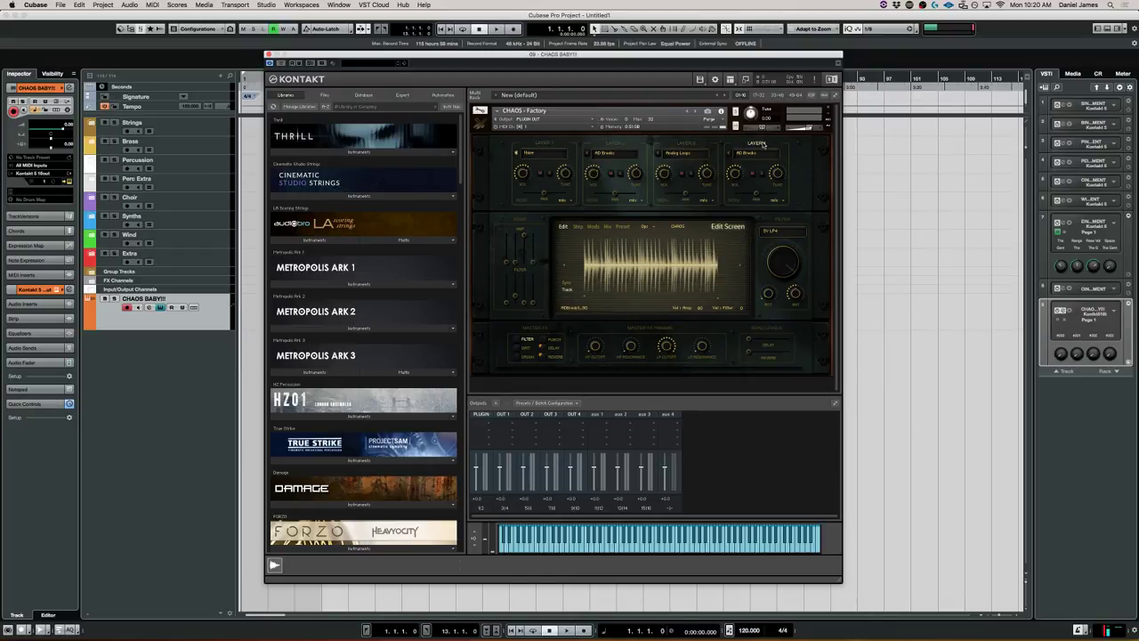
click(542, 144)
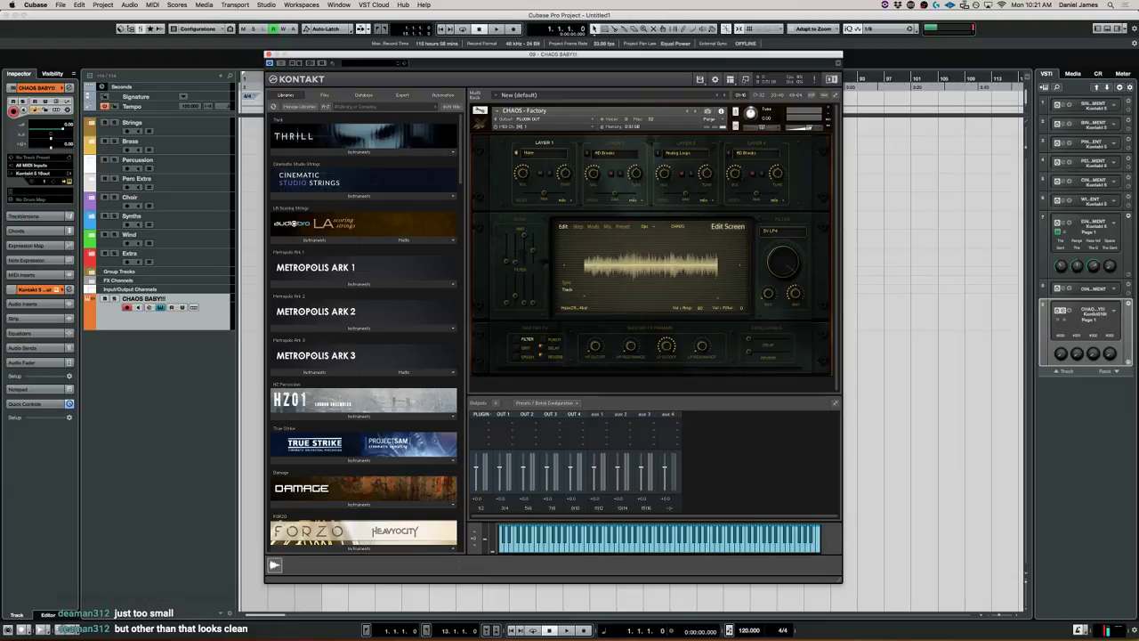
key(super+Tab)
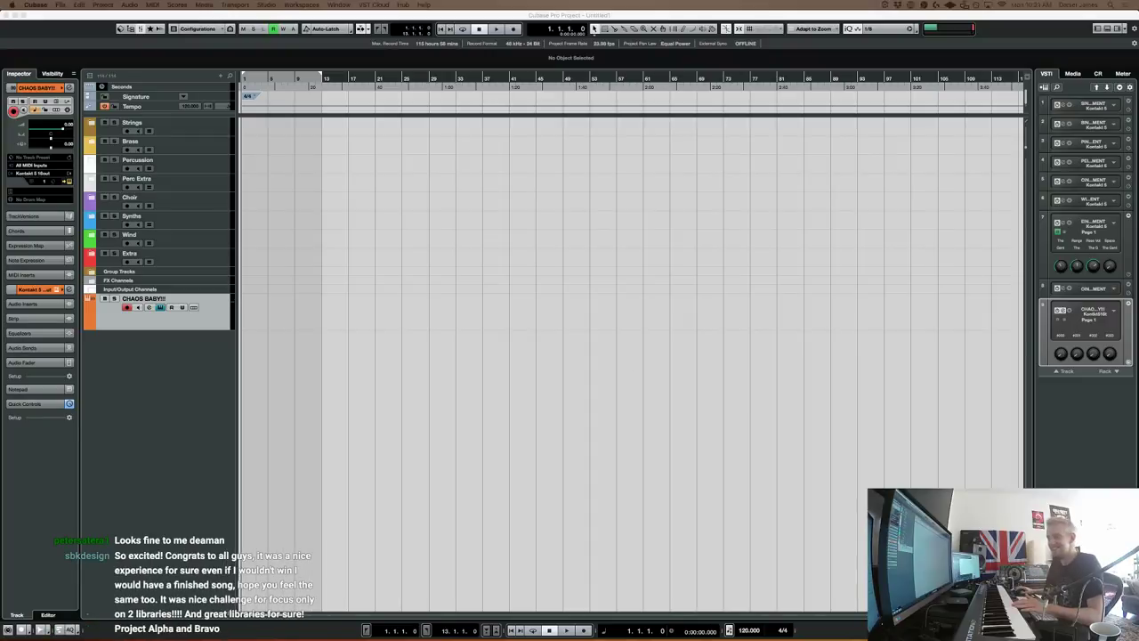
key(super+e)
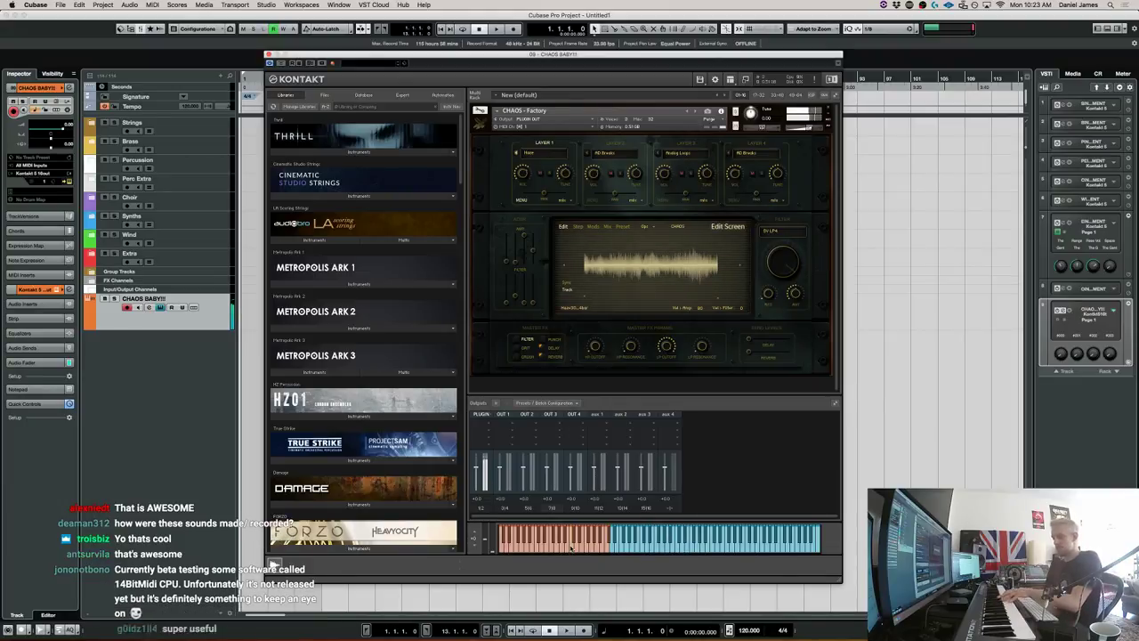
Set Layer 1's sound category to Synths and choose a different synth sample on the Edit screen.
click(579, 228)
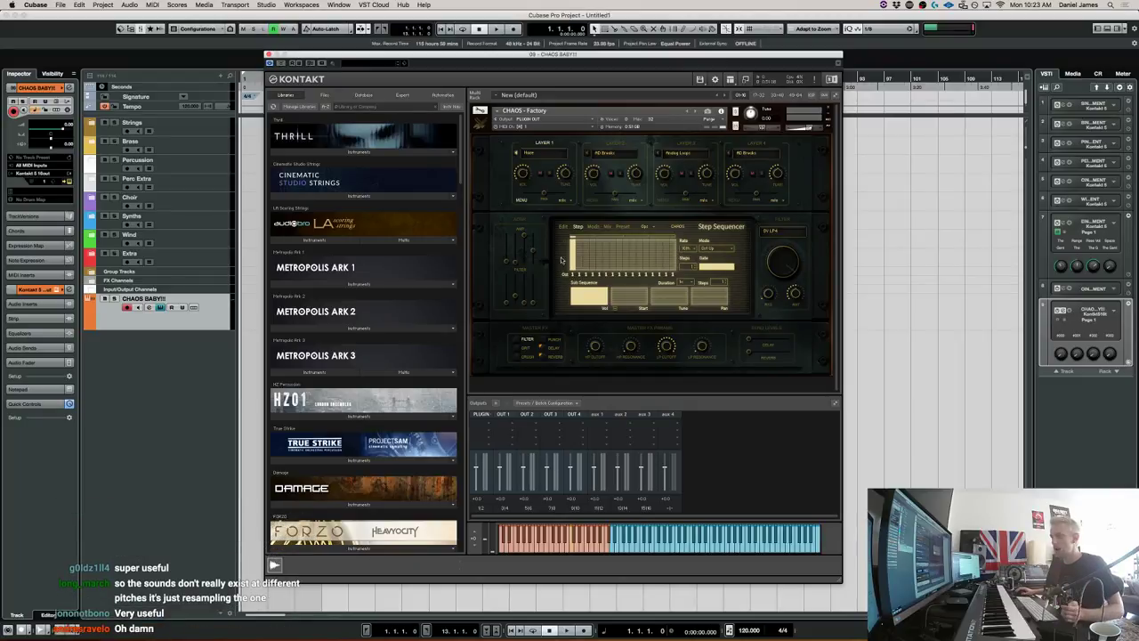
click(545, 155)
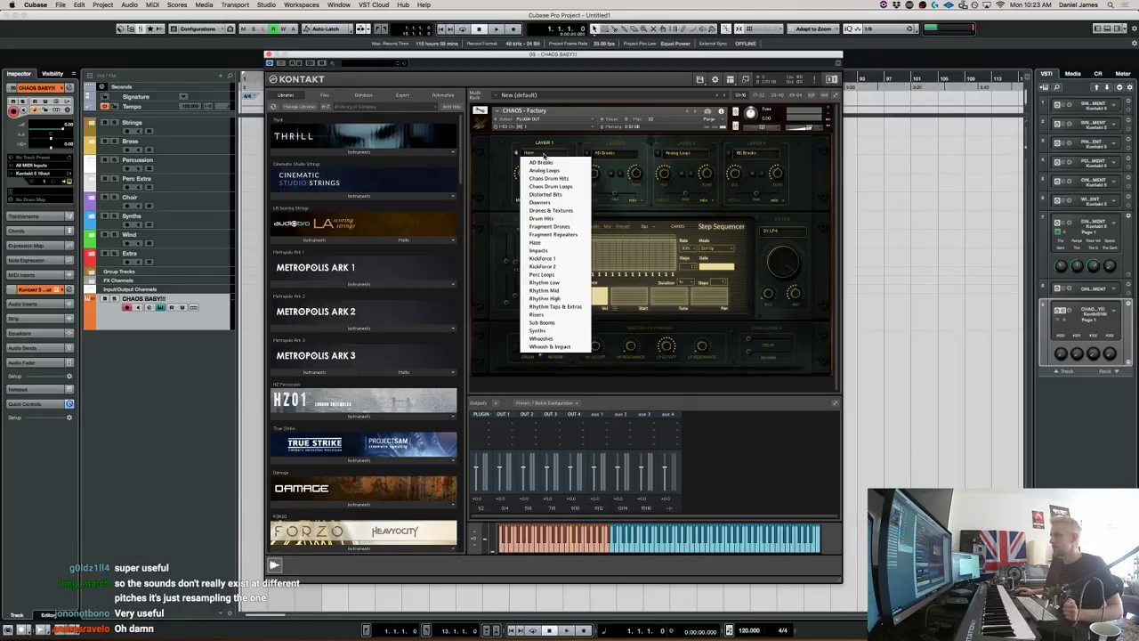
click(546, 333)
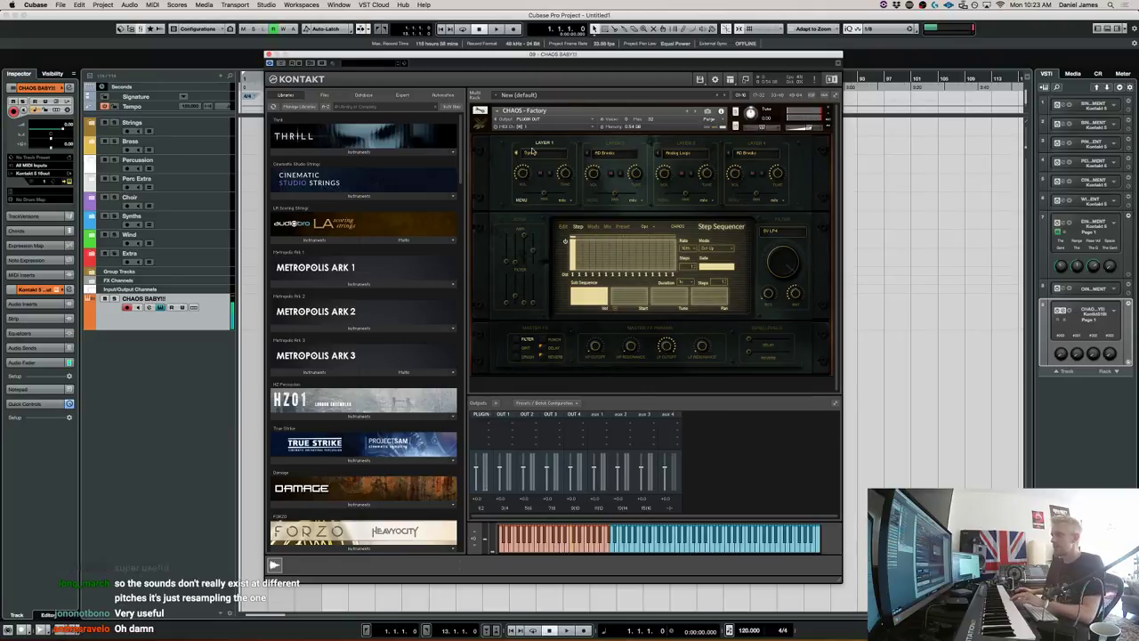
click(564, 227)
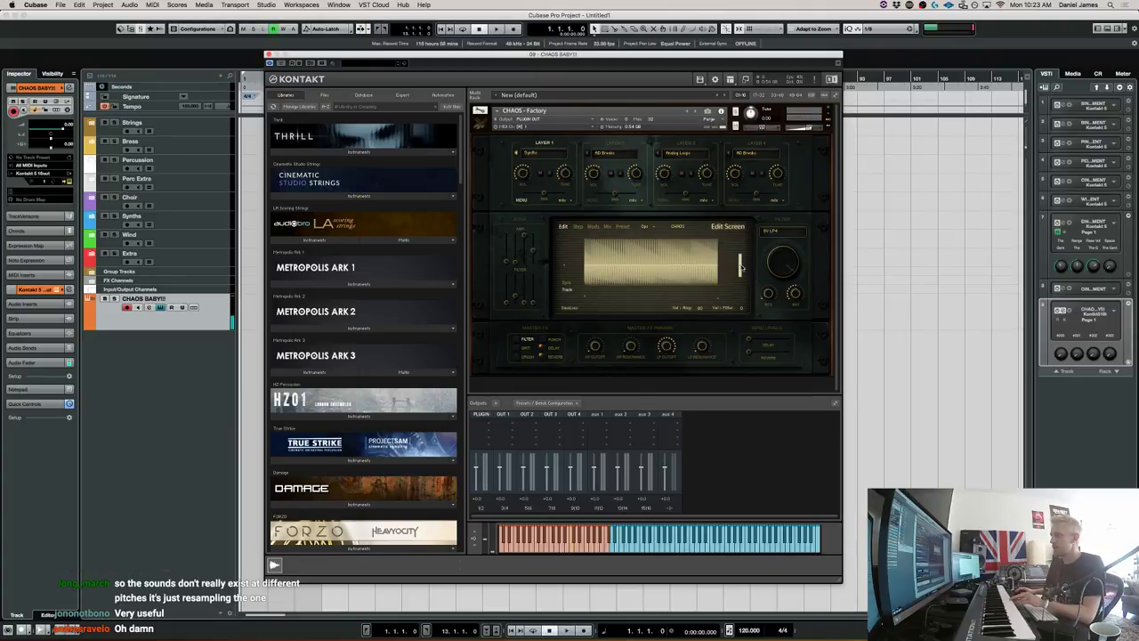
scroll(740, 265, down, 1)
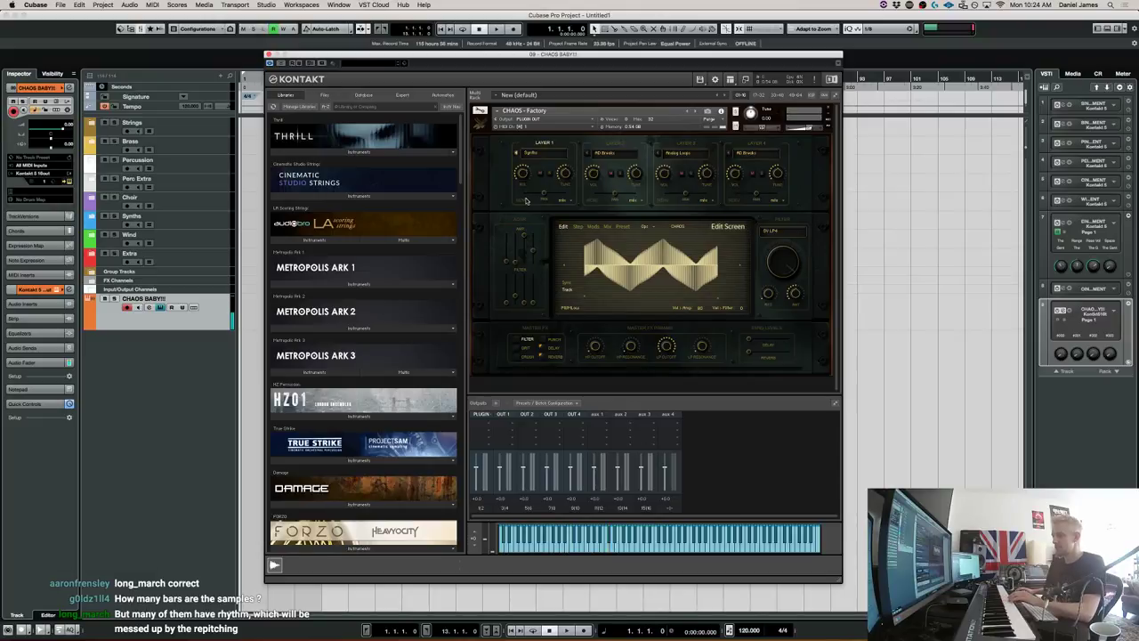
Draw a pattern of varied levels across the first eight steps of Layer 1's step sequencer.
click(573, 228)
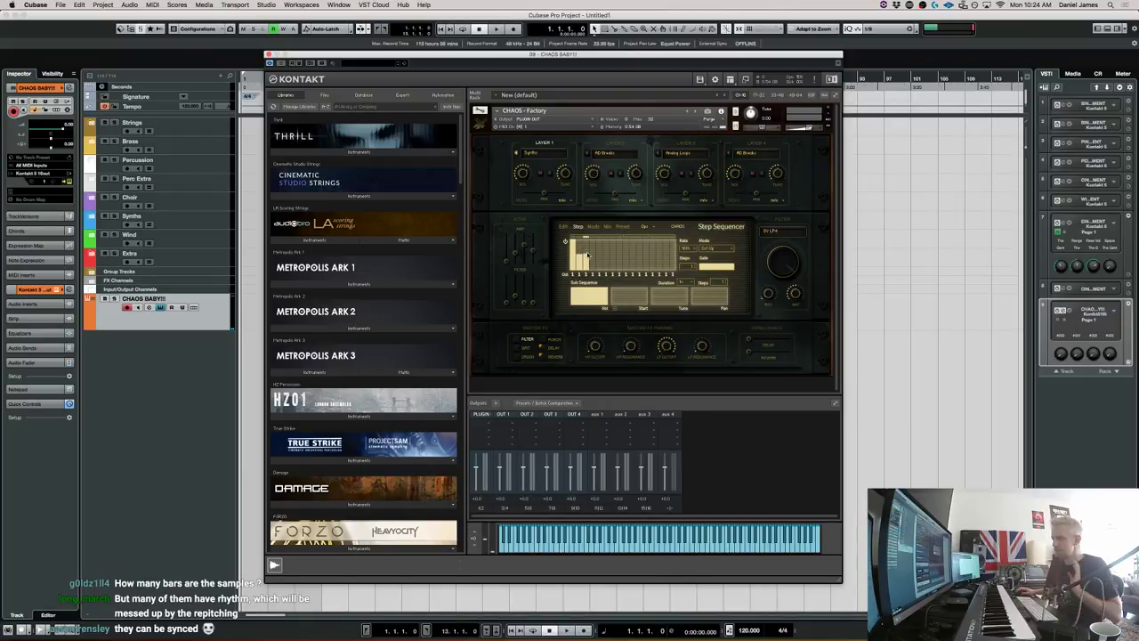
mouse_move(593, 251)
mouse_down()
mouse_move(621, 252)
mouse_move(623, 263)
mouse_move(581, 259)
mouse_up()
click(614, 261)
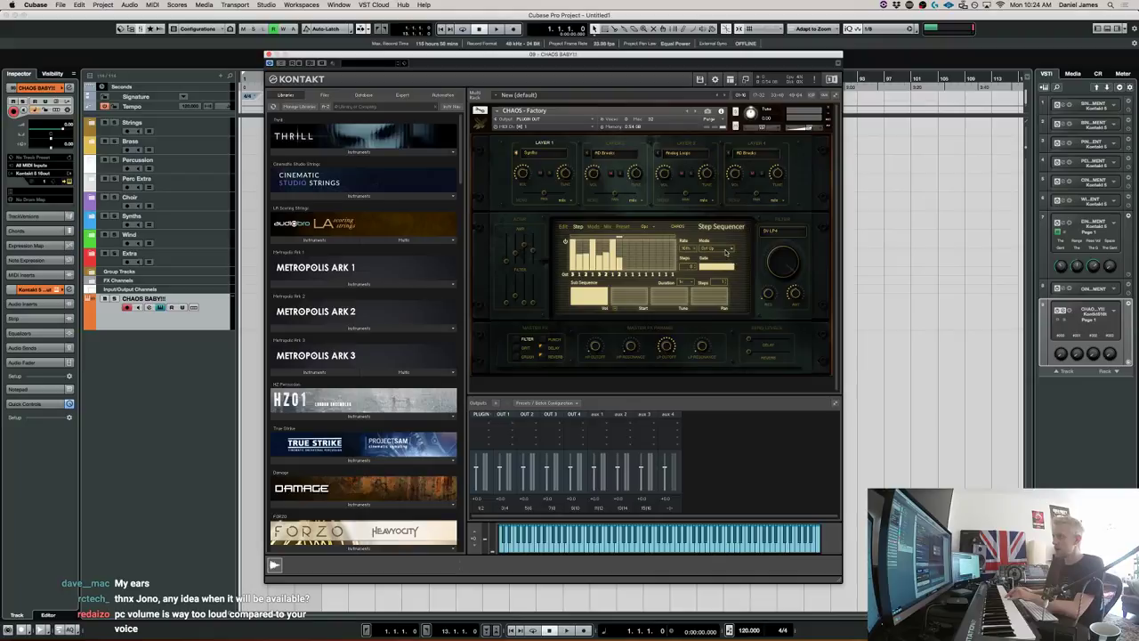
Try the Arp Up mode for Layer 1's step sequencer.
click(726, 252)
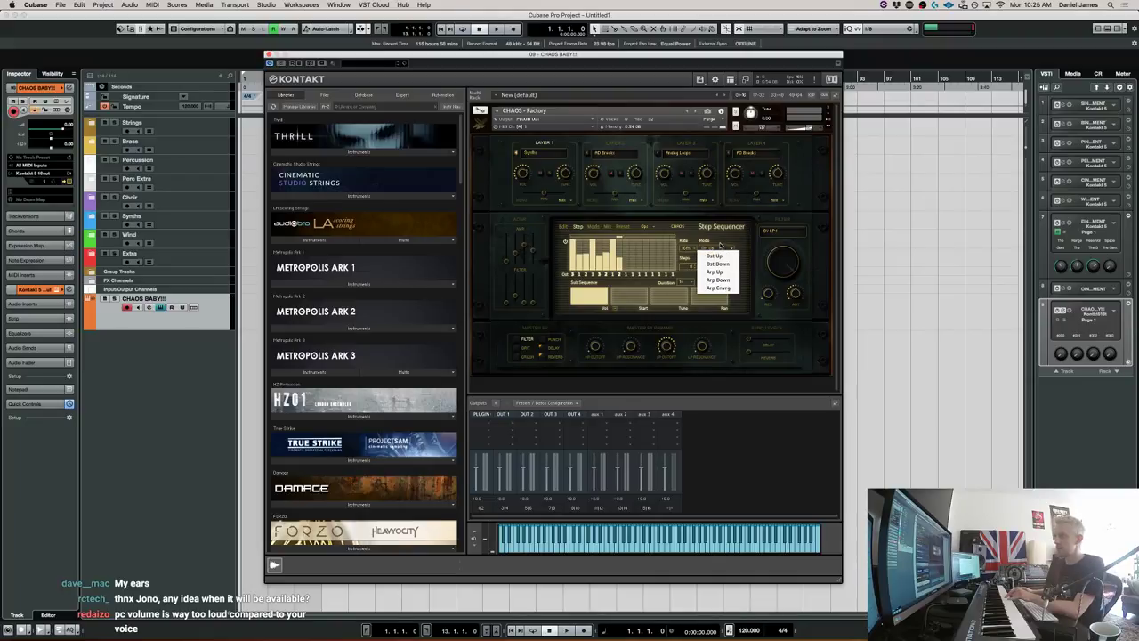
click(715, 255)
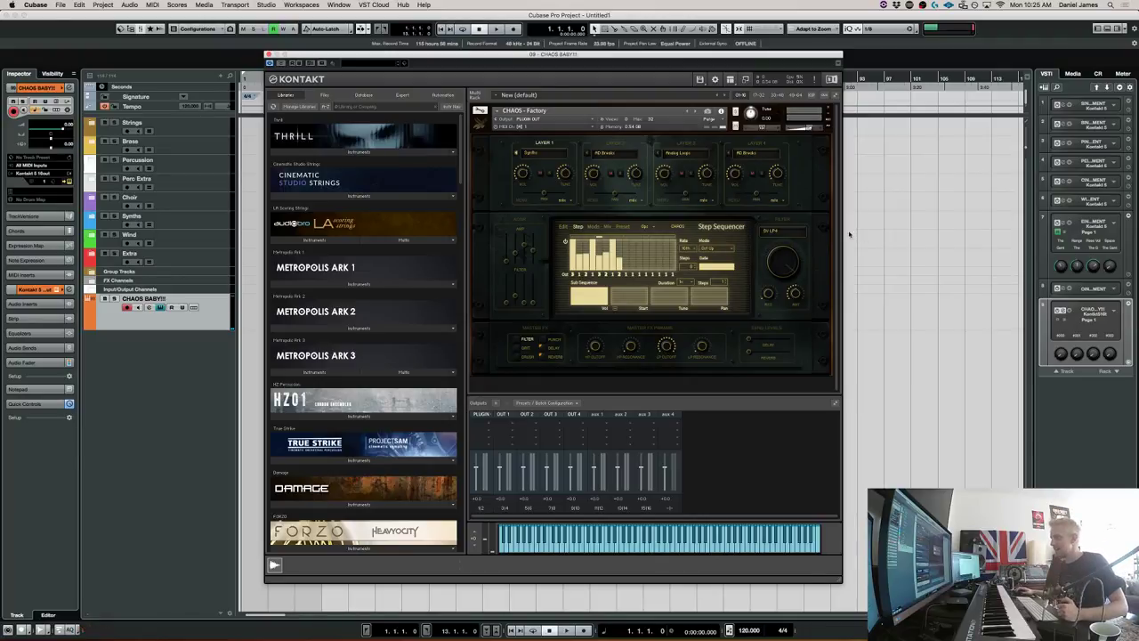
click(711, 247)
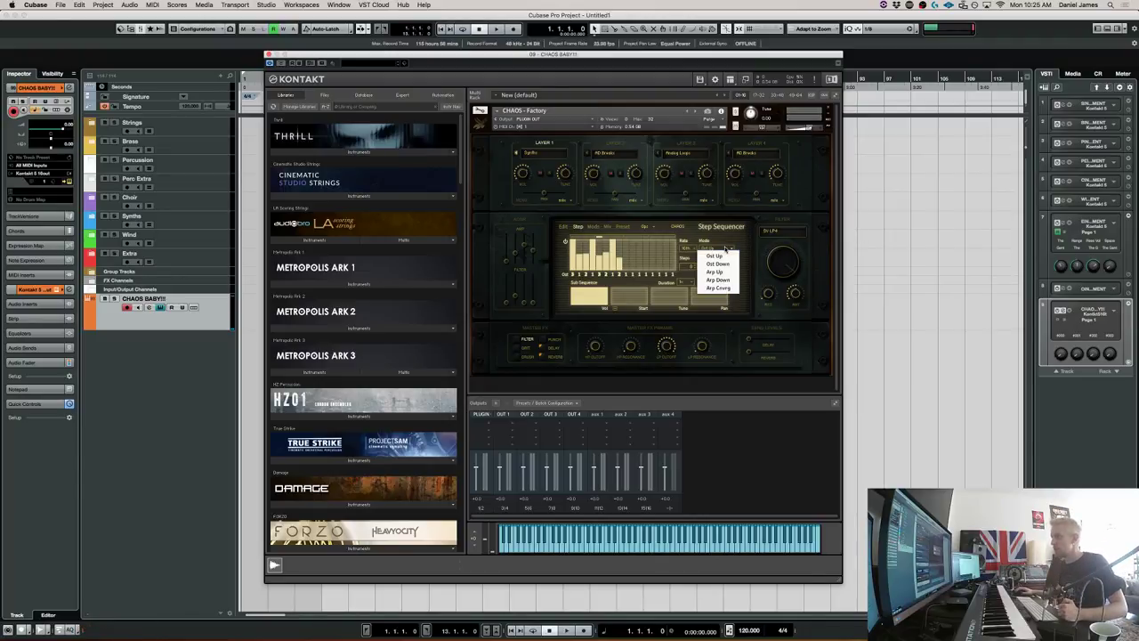
click(723, 271)
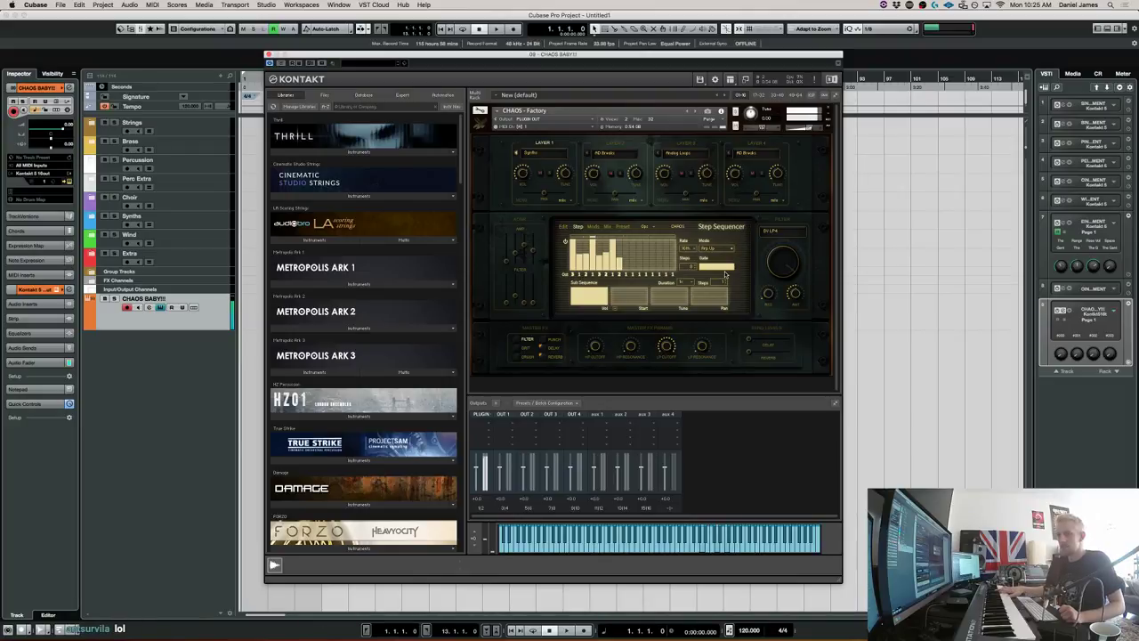
Change the step sequencer's mode to Ost Down.
click(722, 267)
click(723, 271)
click(712, 248)
click(717, 269)
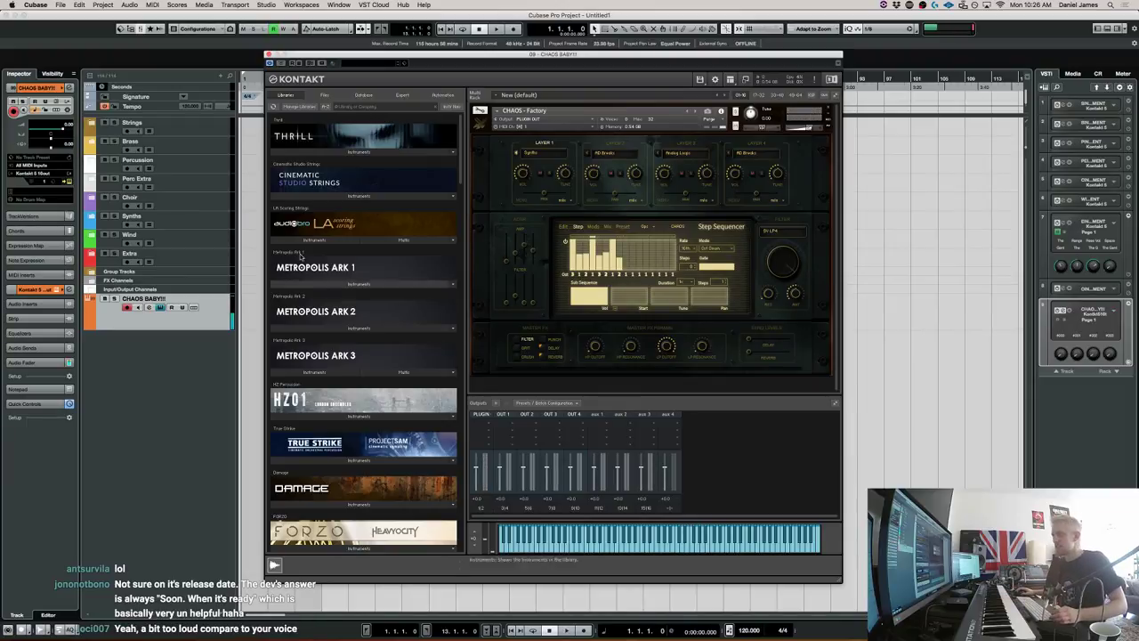
Set the step sequencer's mode back to Ost Up.
key(super+Tab)
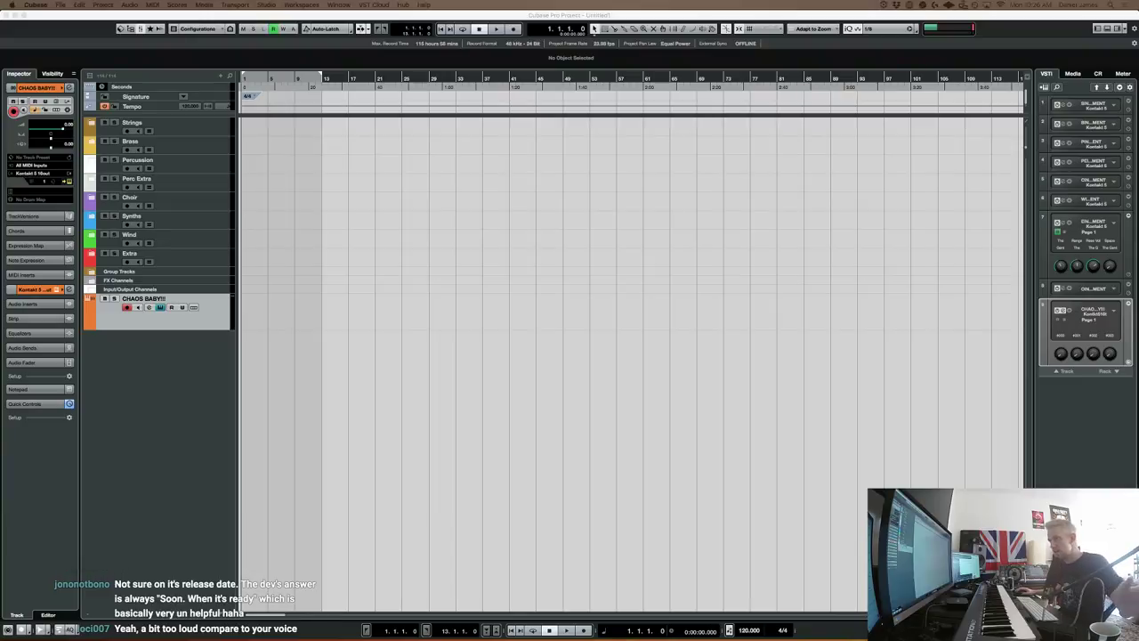
key(super+Tab)
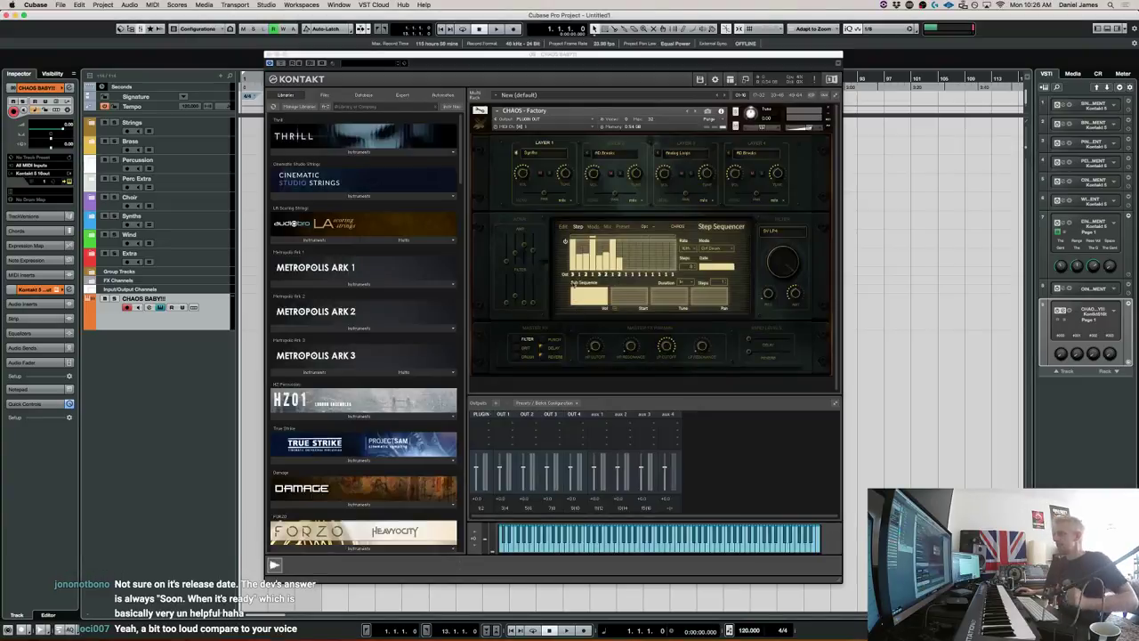
click(709, 248)
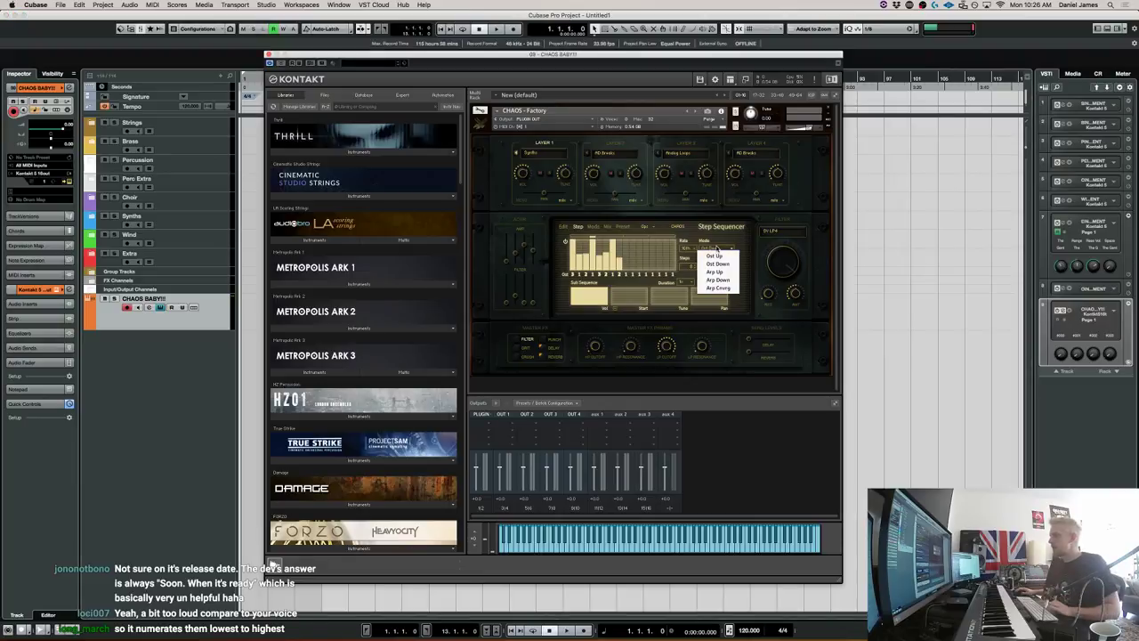
click(716, 272)
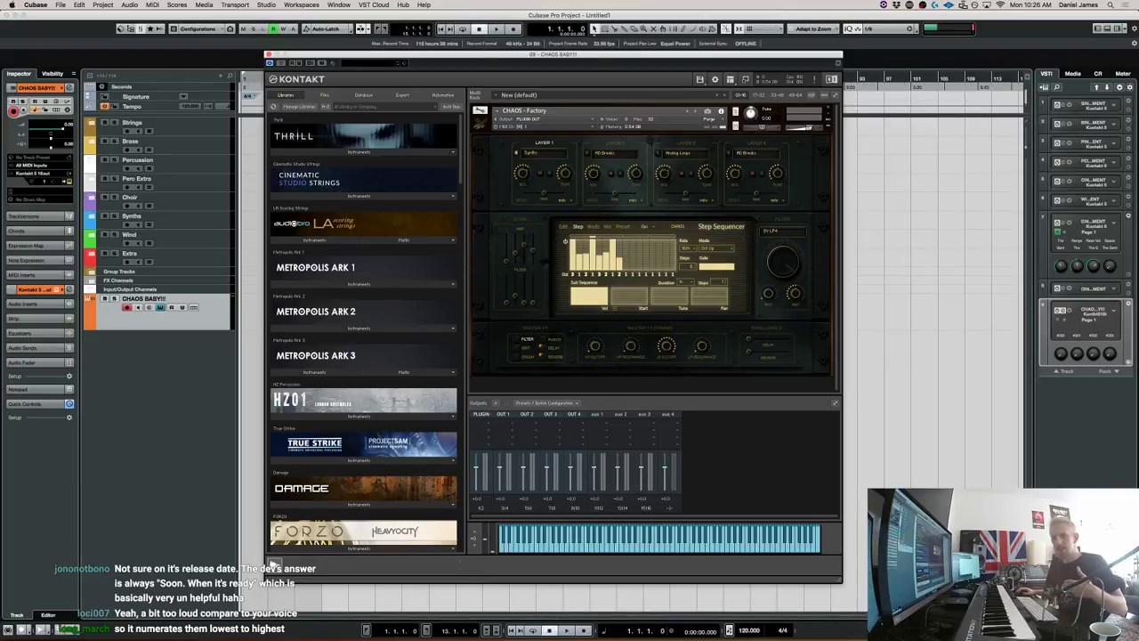
key(super+Tab)
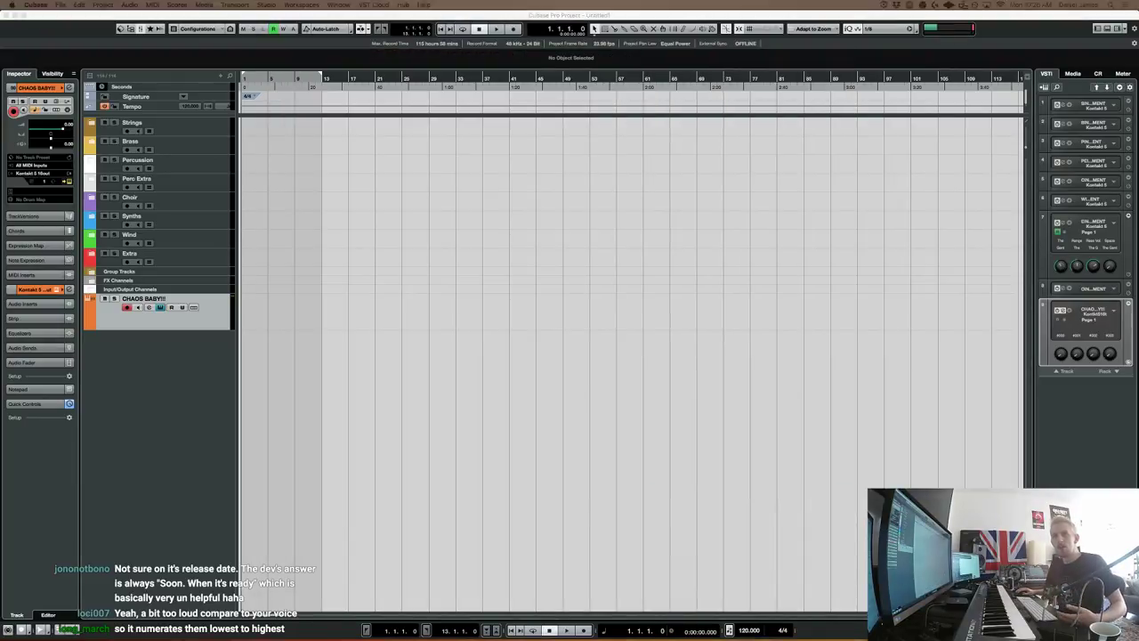
key(super+Tab)
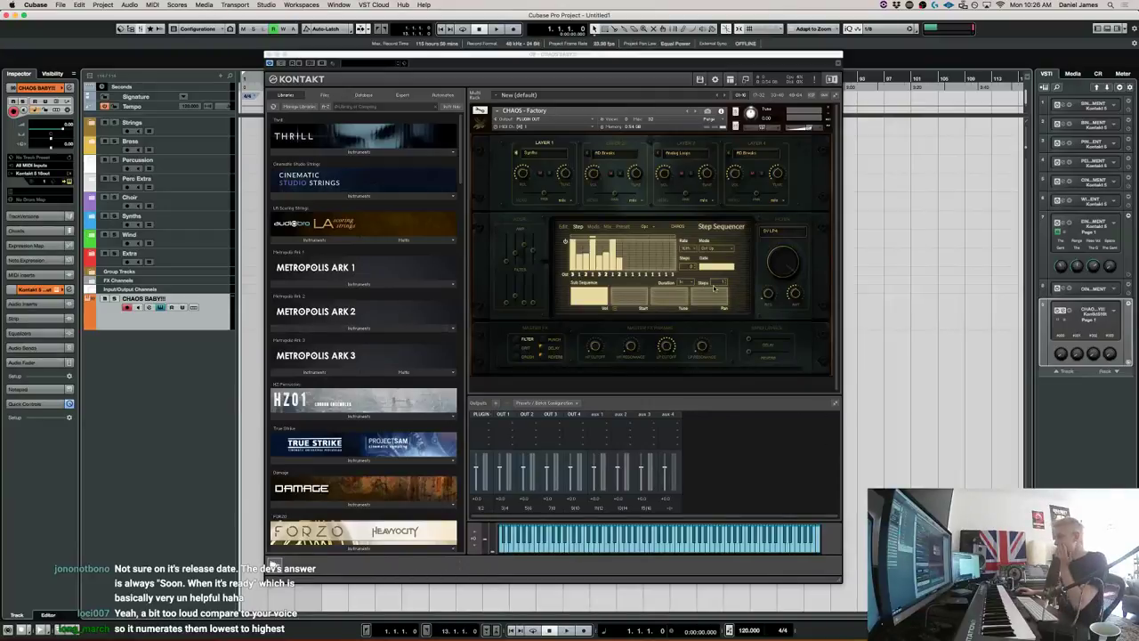
key(super+Tab)
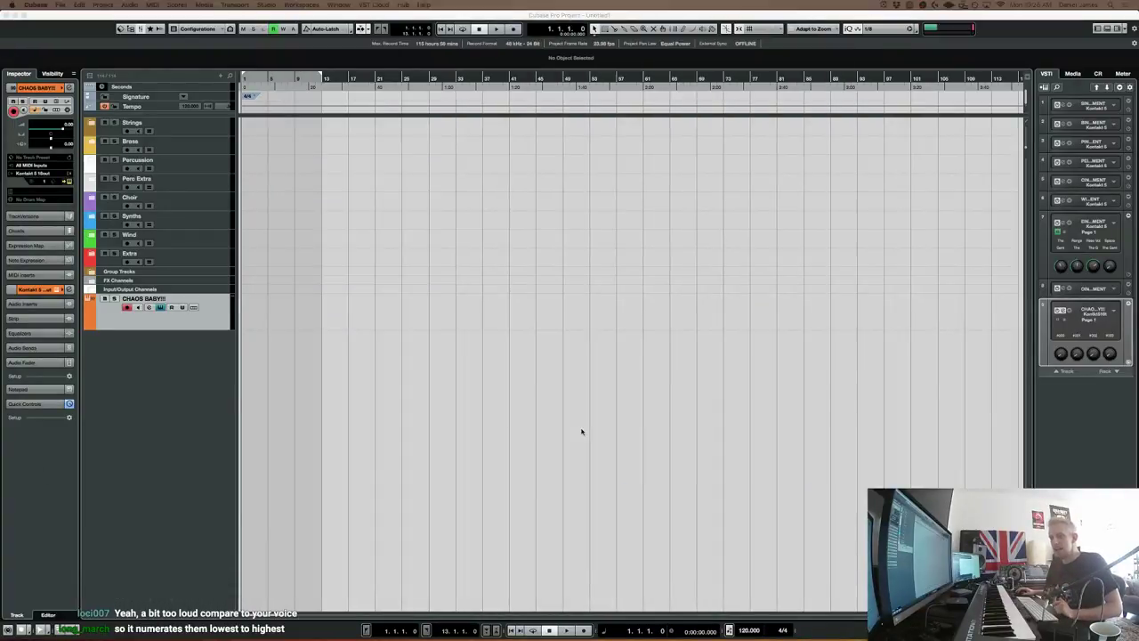
key(super+Tab)
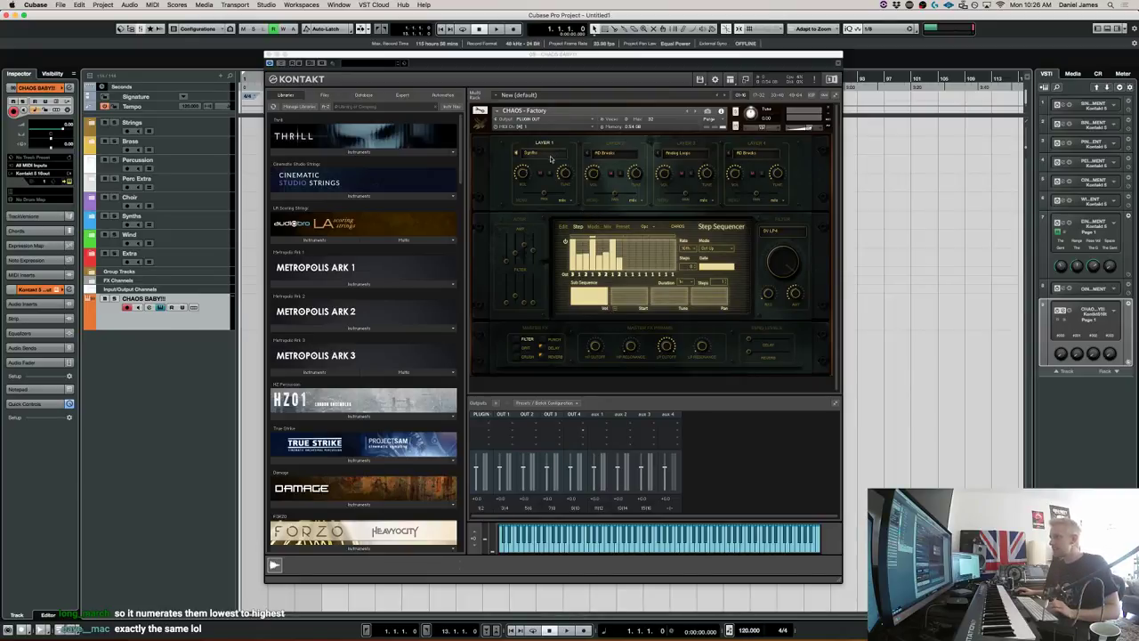
Give the step sequencer a sub-sequence of 4 steps at full volume, with rising start positions on its second to fourth steps.
click(529, 189)
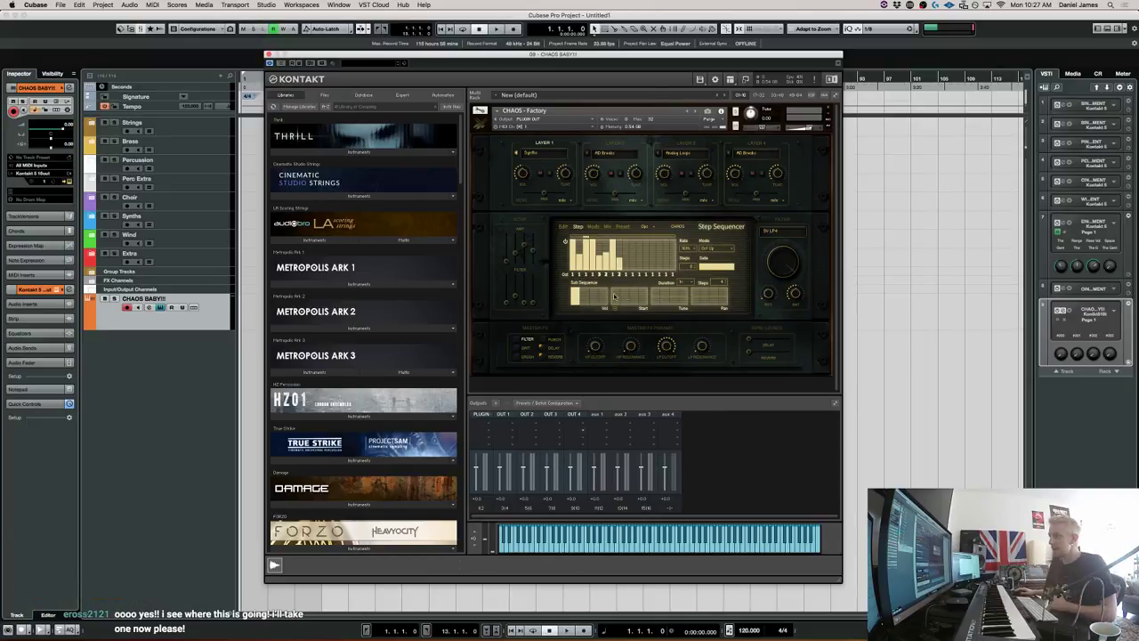
drag(574, 303, 608, 310)
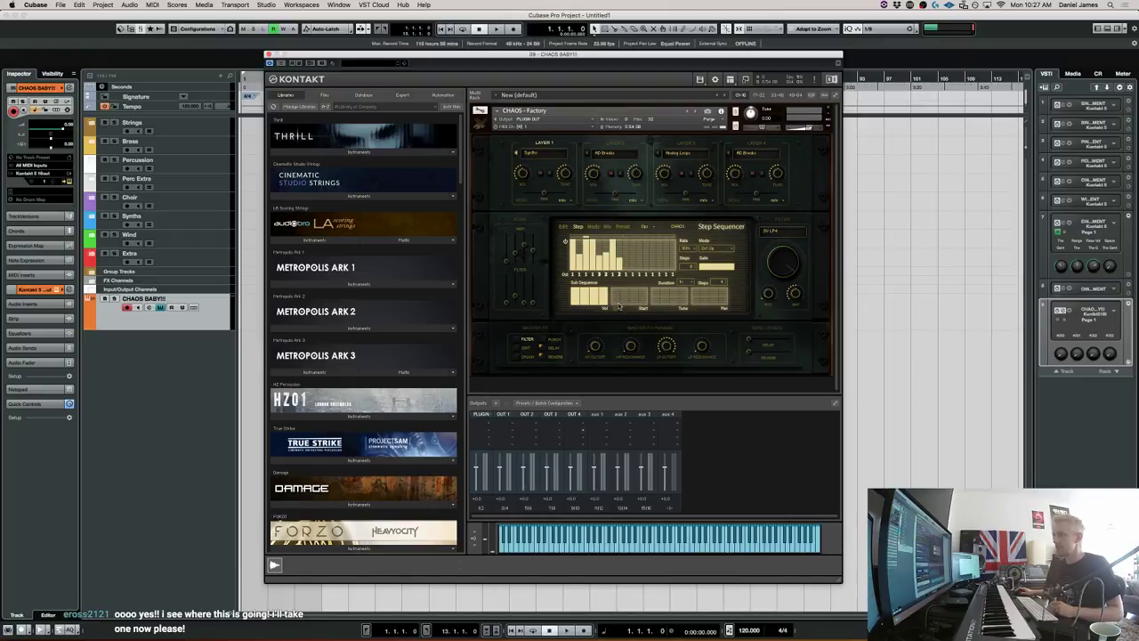
click(619, 309)
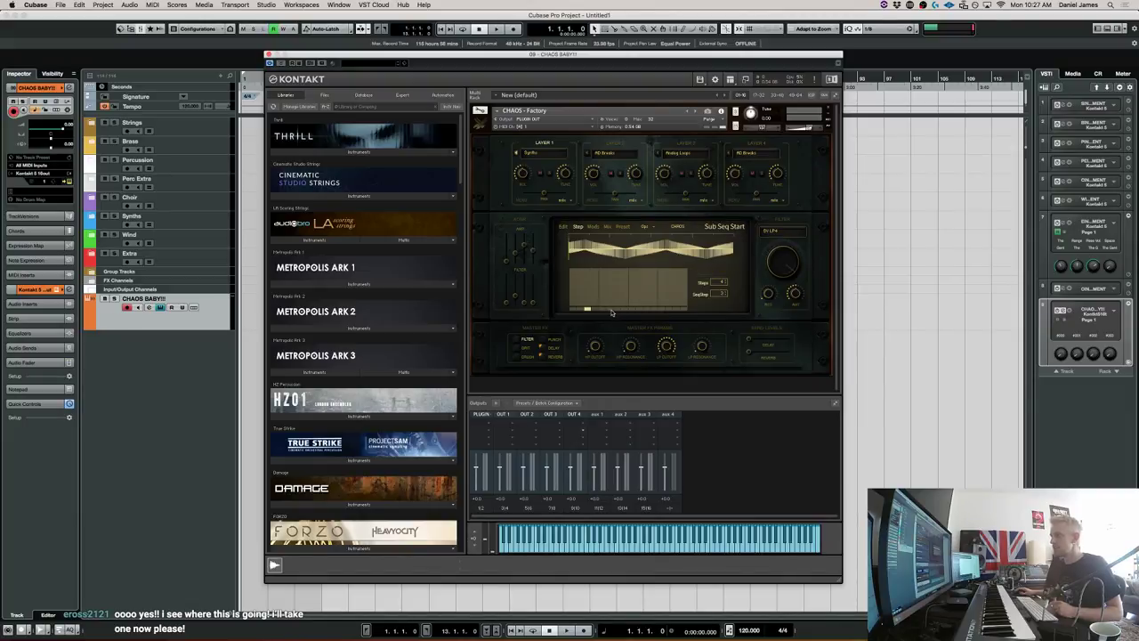
mouse_move(595, 295)
mouse_down()
mouse_move(637, 294)
mouse_move(639, 283)
mouse_move(671, 301)
mouse_move(665, 274)
mouse_up()
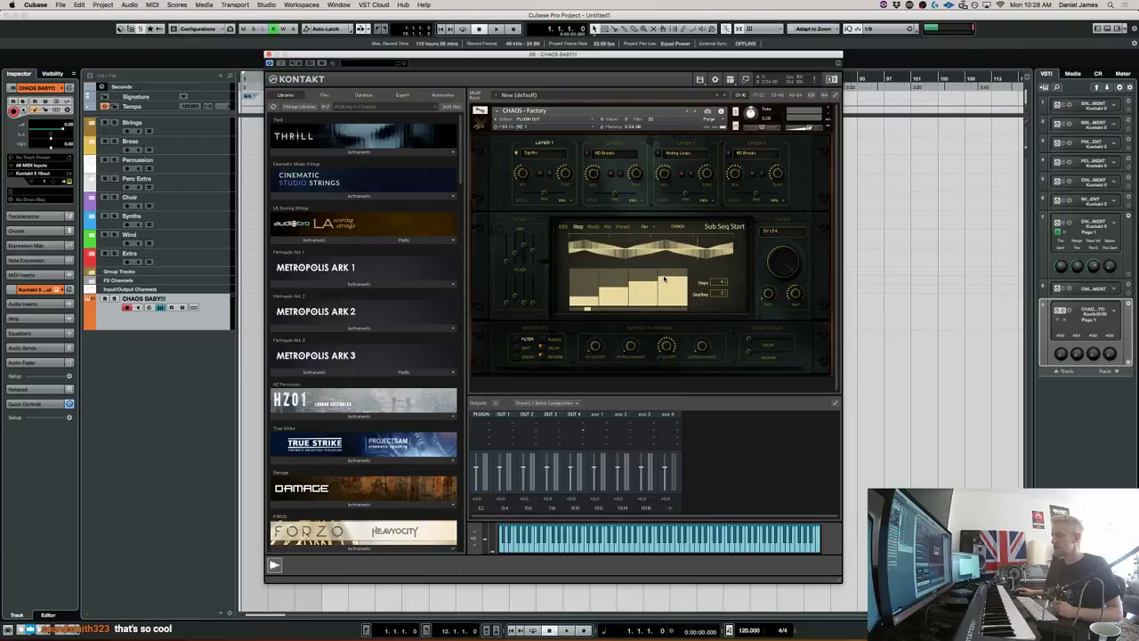
Return to the step sequencer overview and set the project tempo to 90 BPM.
click(563, 226)
click(578, 226)
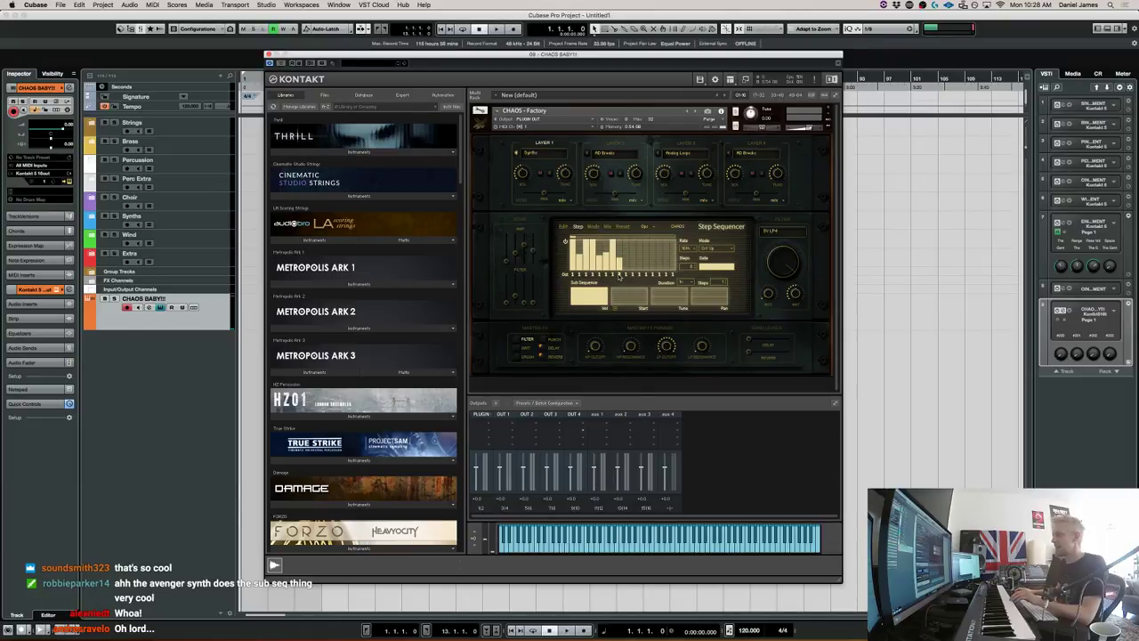
double_click(749, 630)
text(90)
key(Return)
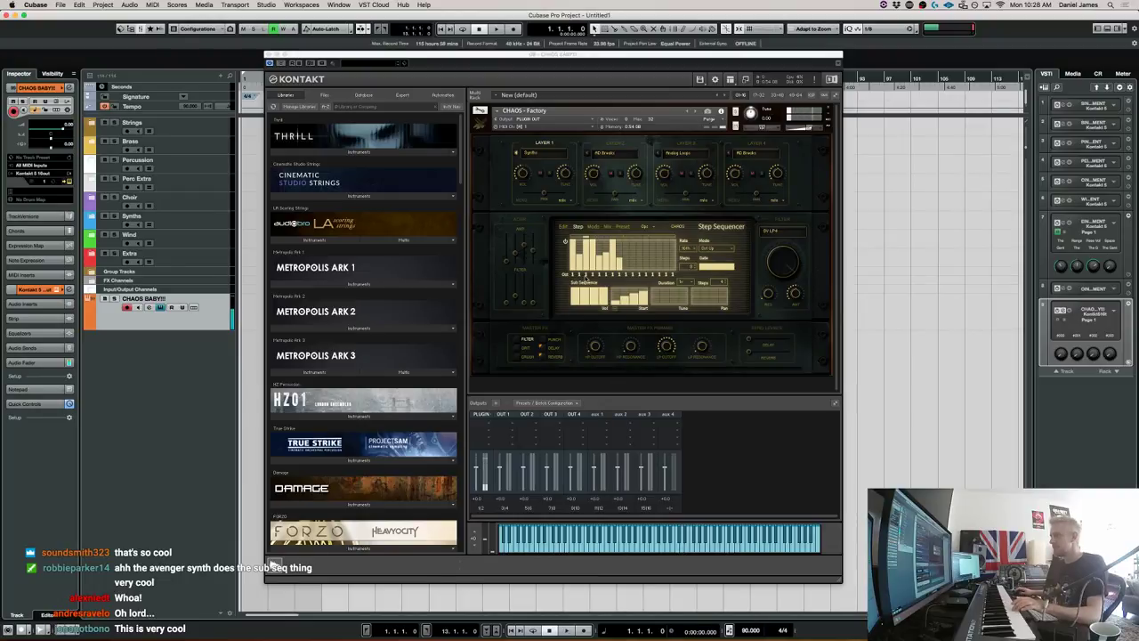
click(766, 259)
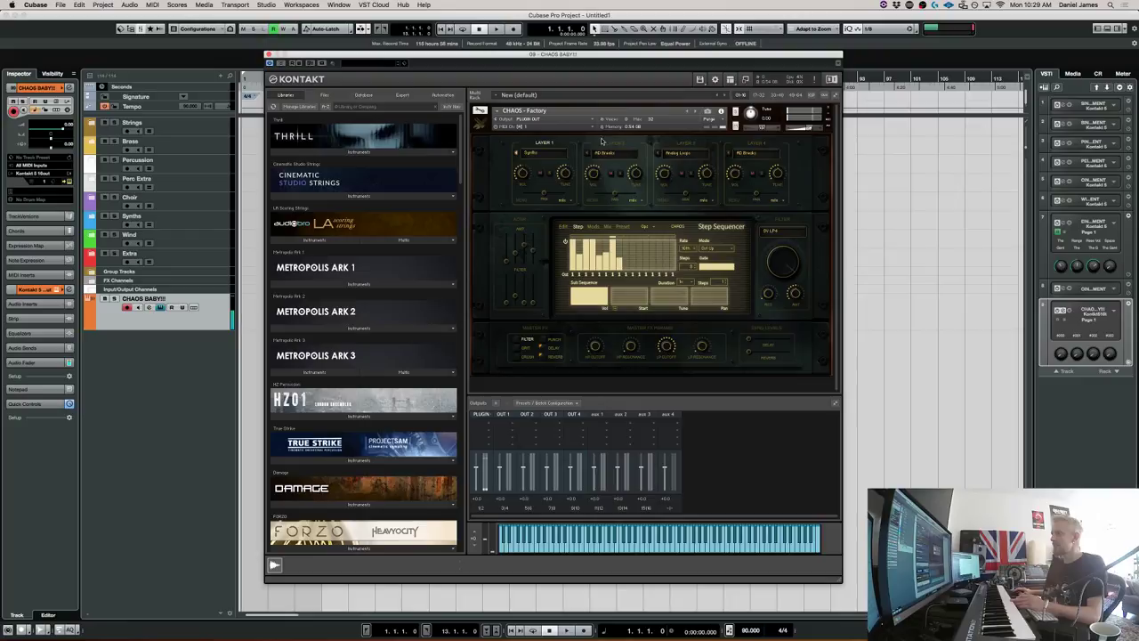
Load Rhythm Low into Layer 1, advance to its next sample on the Edit screen, and return to the step sequencer.
click(552, 153)
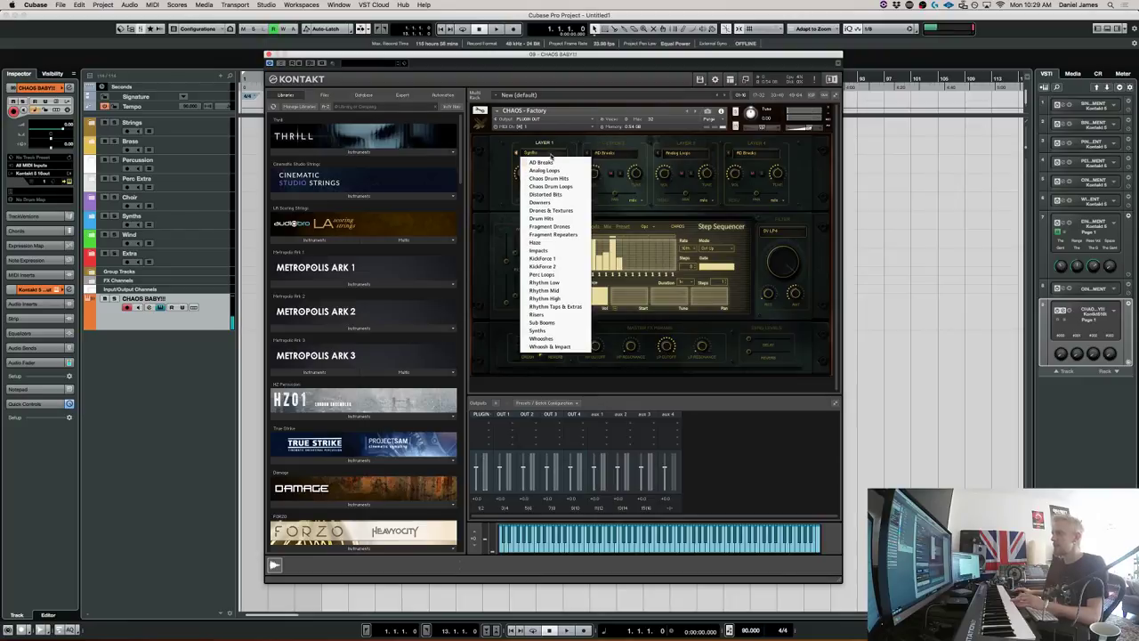
click(559, 282)
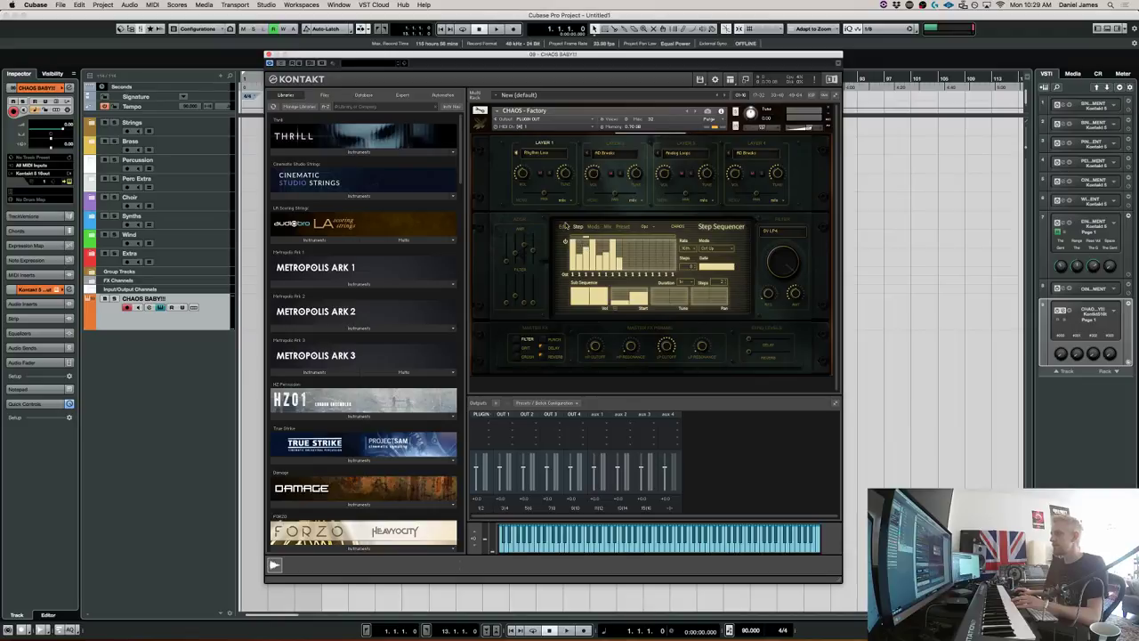
click(564, 226)
click(739, 265)
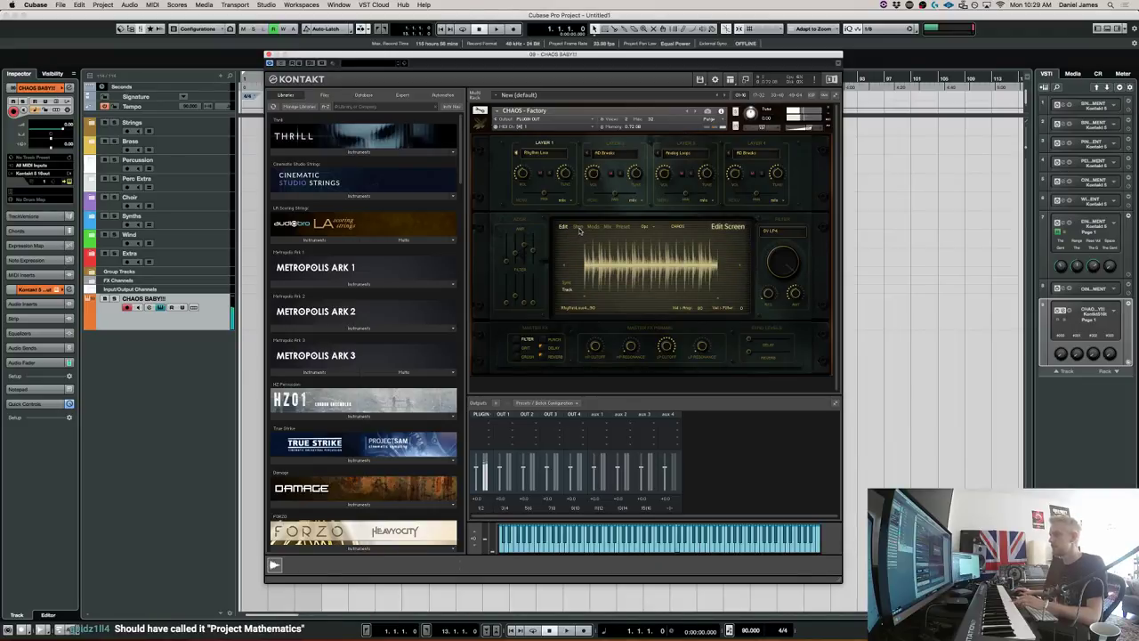
click(579, 228)
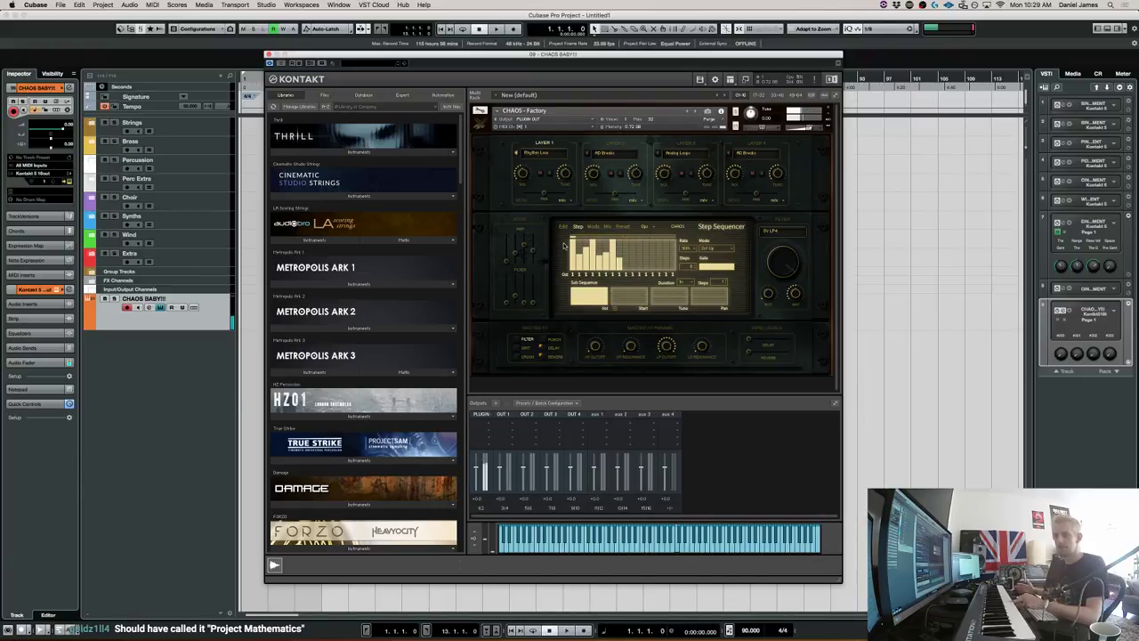
click(562, 227)
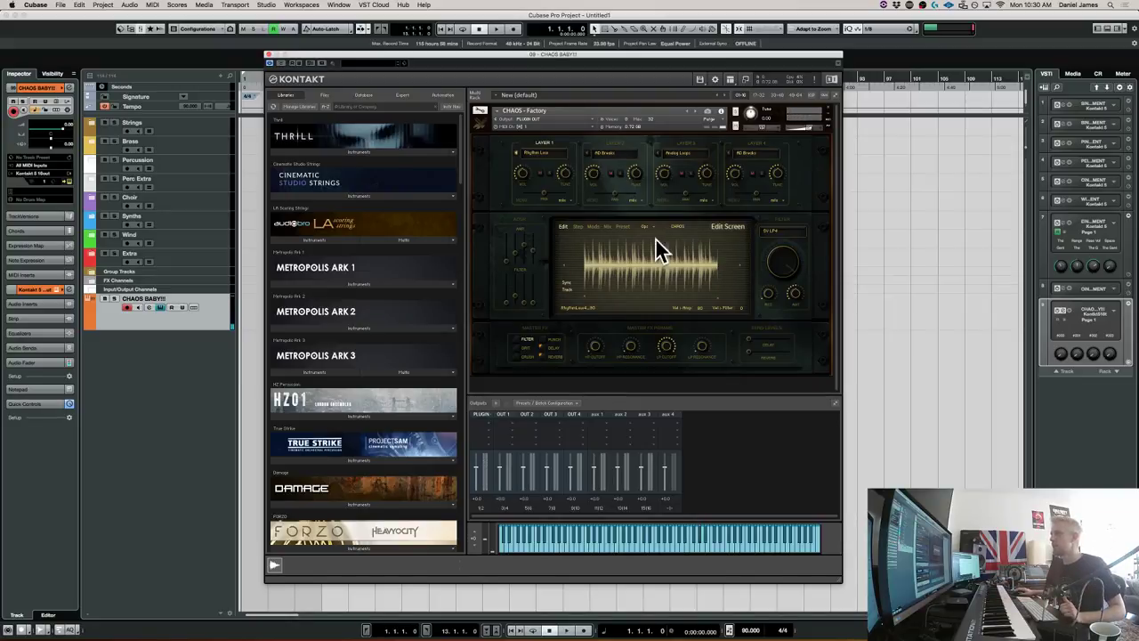
click(578, 226)
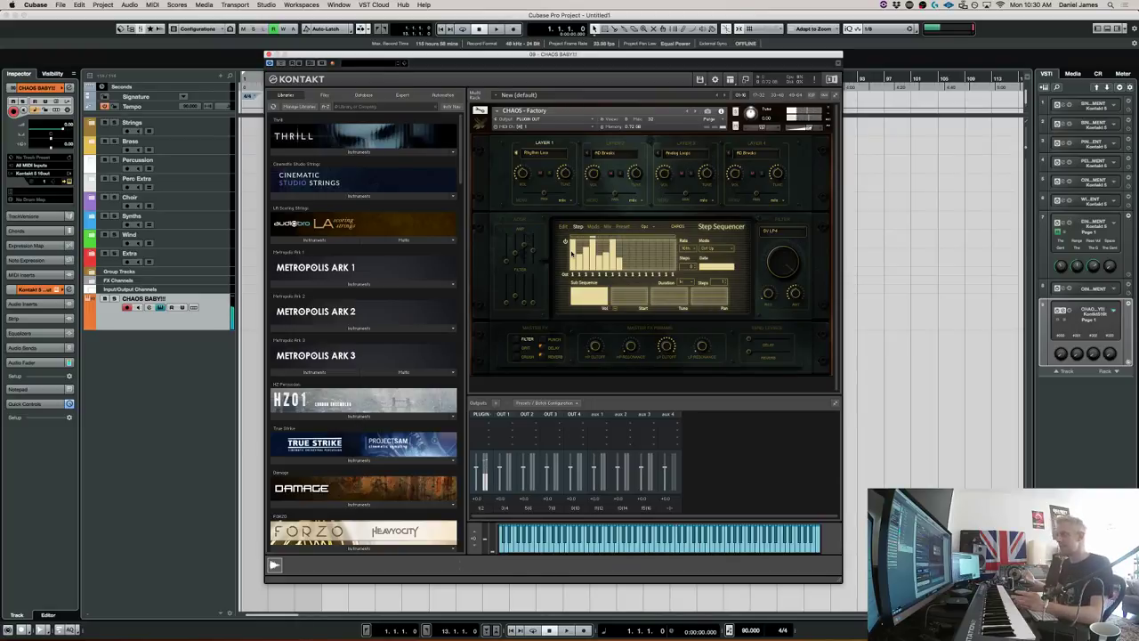
Give the second sequencer step a low sub-sequence start position in the Sub Seq Start view.
click(613, 312)
drag(581, 311, 587, 311)
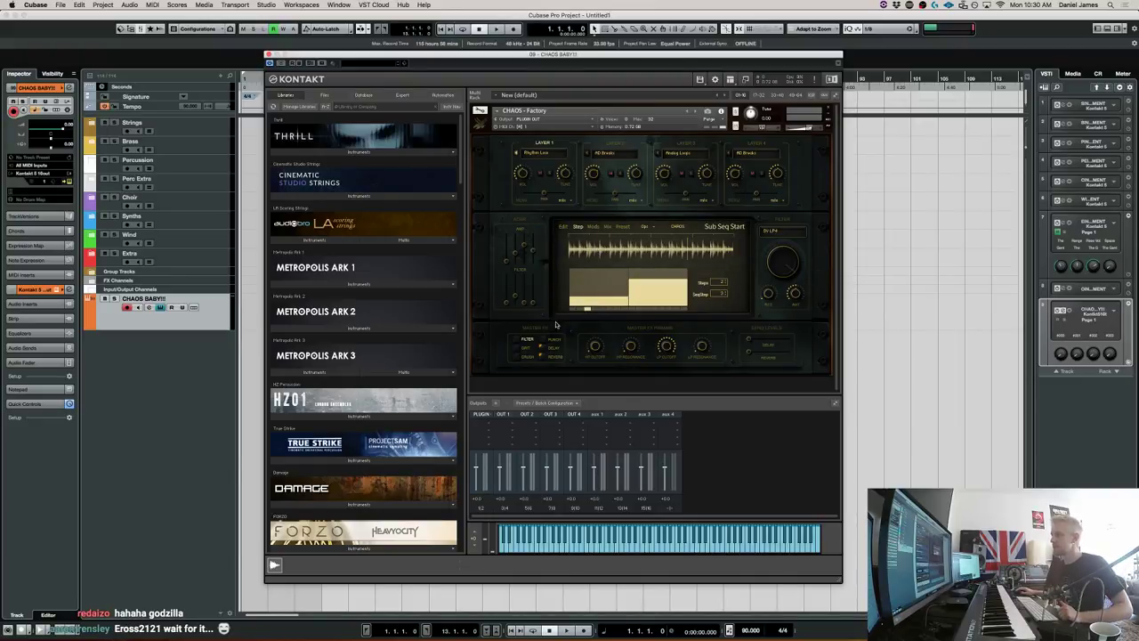
click(571, 311)
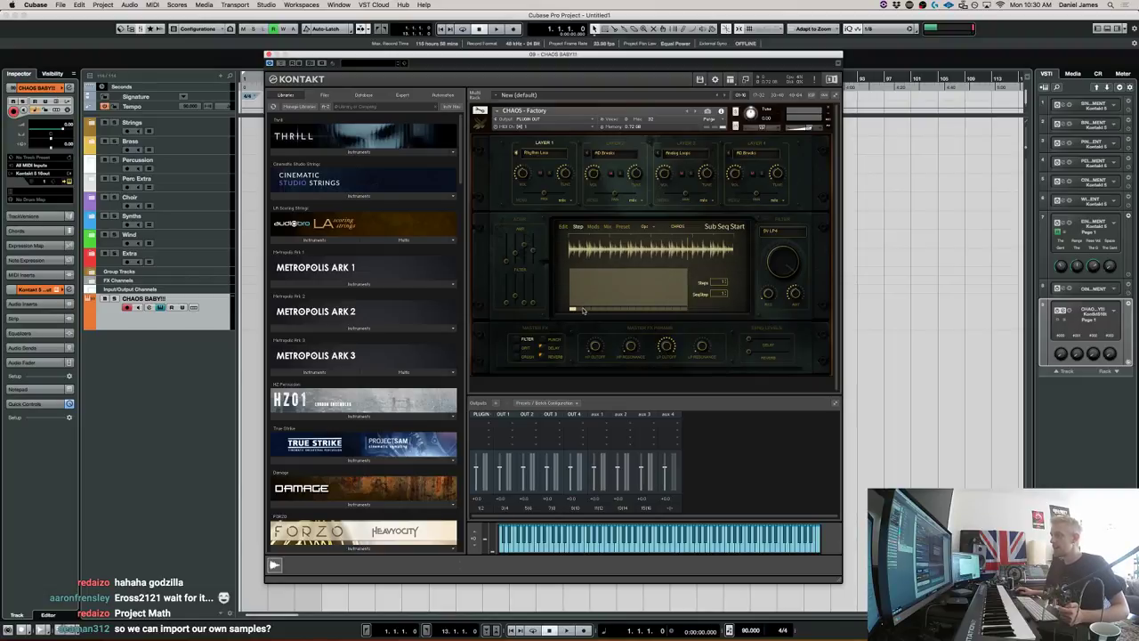
drag(579, 310, 589, 302)
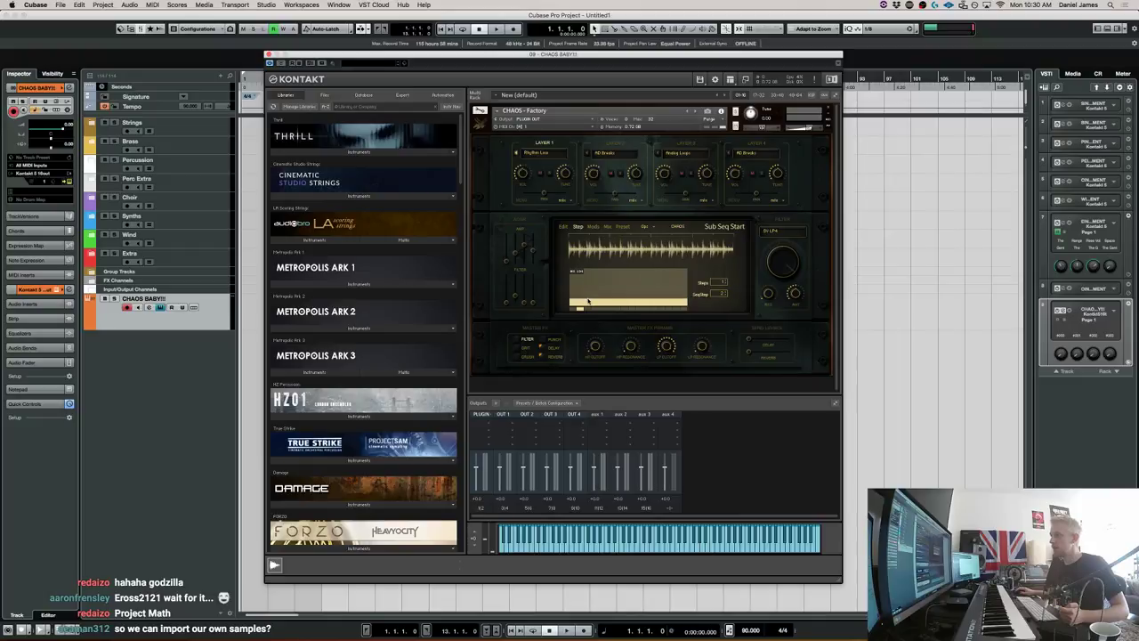
mouse_move(589, 302)
mouse_down()
mouse_move(600, 290)
mouse_move(609, 310)
mouse_move(606, 291)
mouse_up()
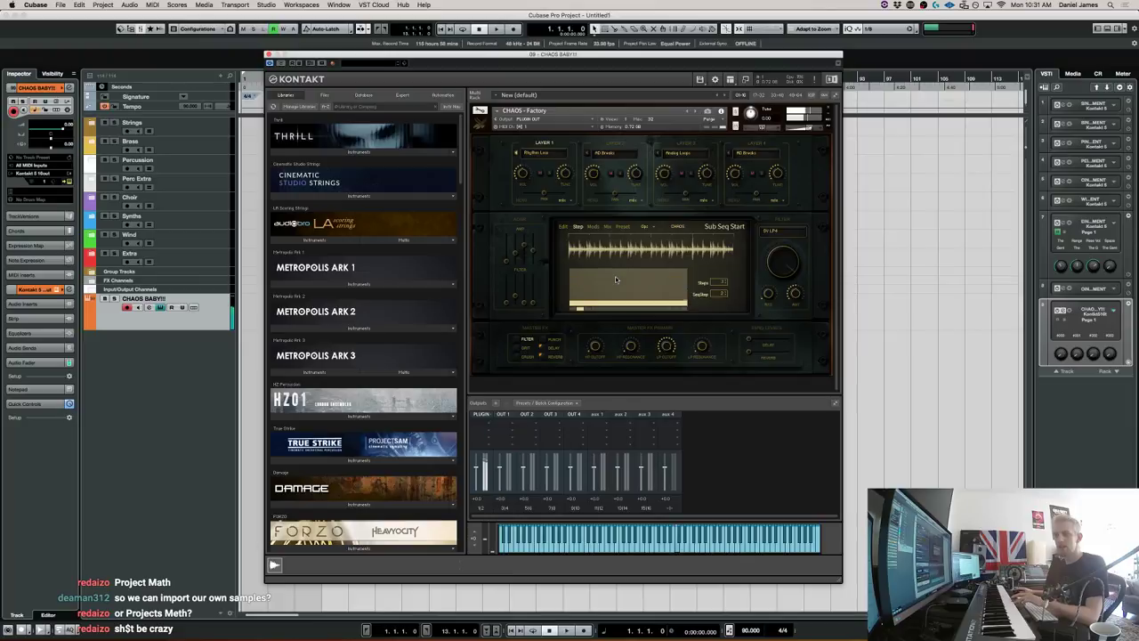
Raise Layer 1's velocity-to-filter amount on the Edit screen, comparing it with the step sequencer's pattern.
click(563, 228)
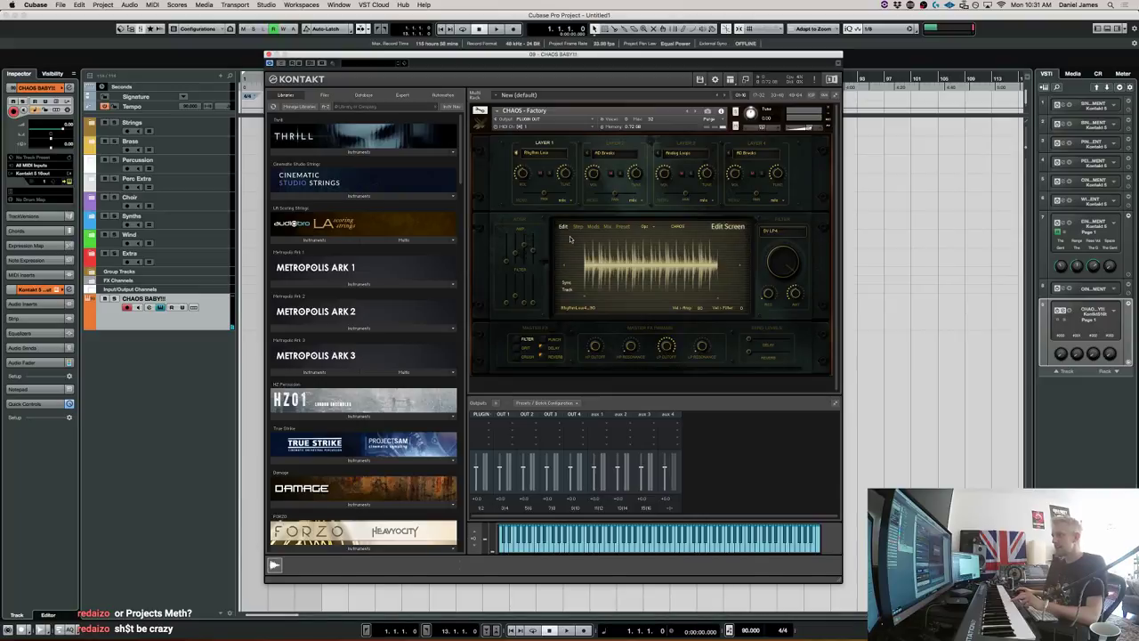
click(580, 227)
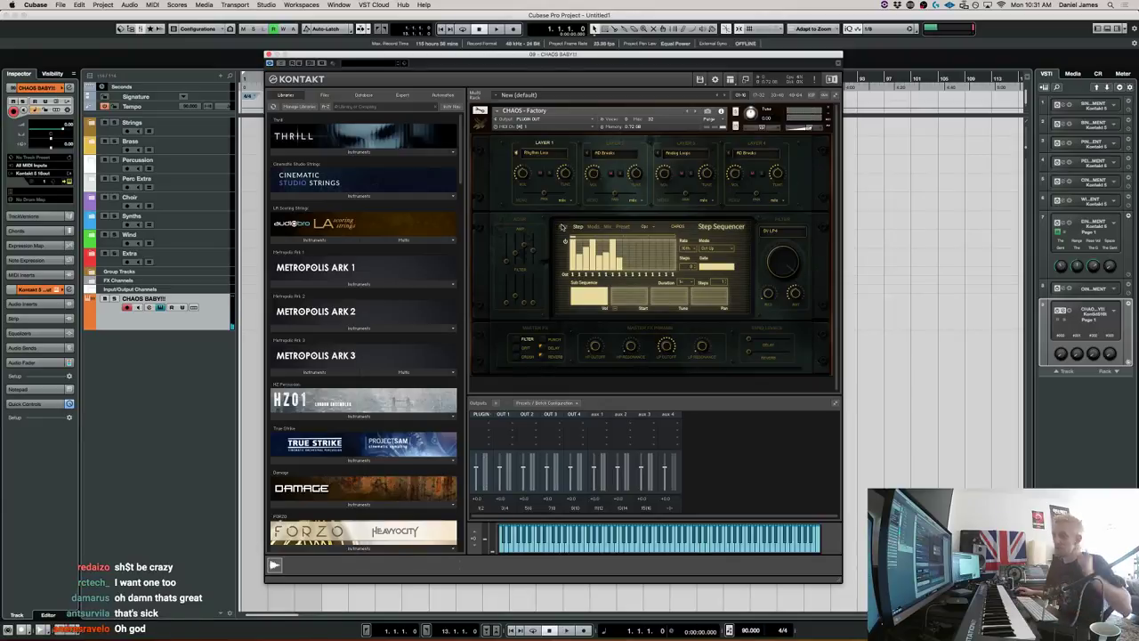
click(563, 227)
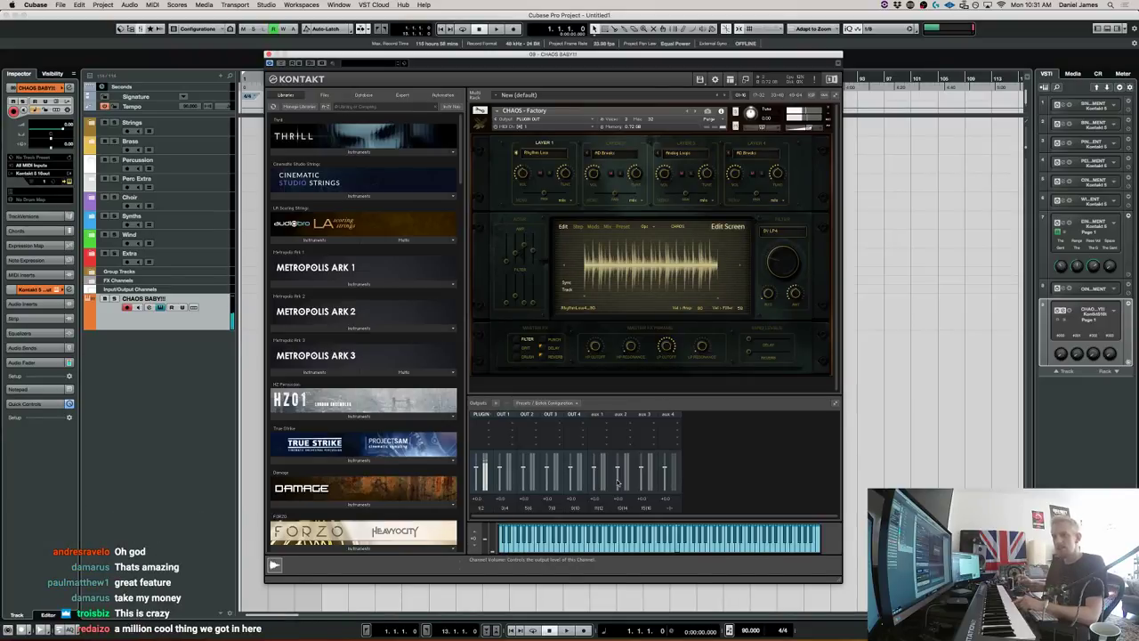
click(580, 226)
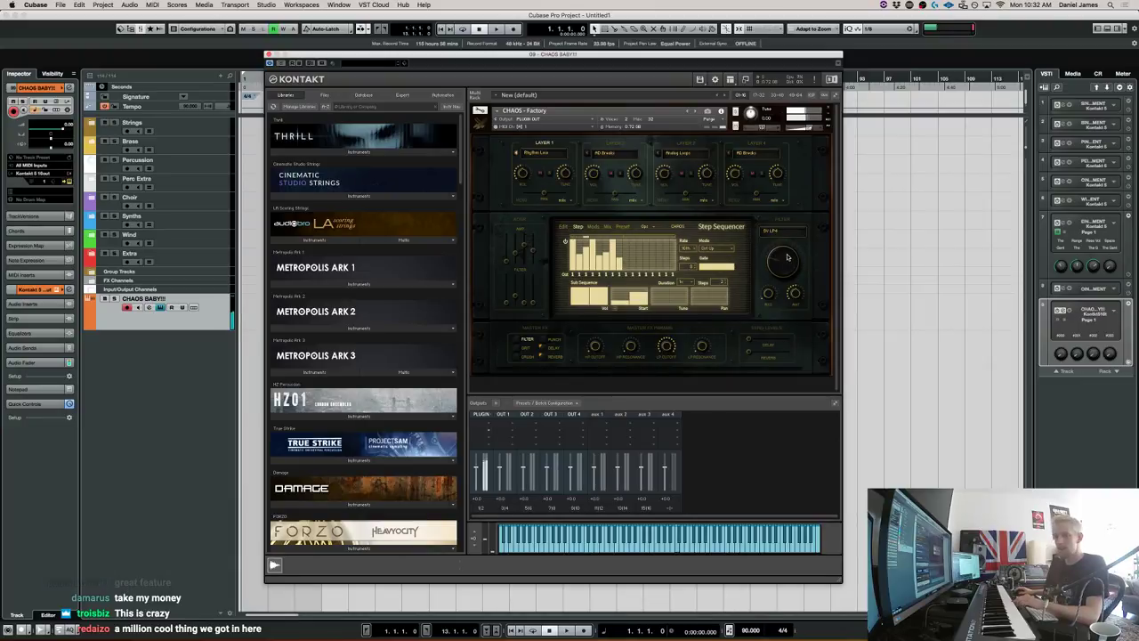
click(564, 227)
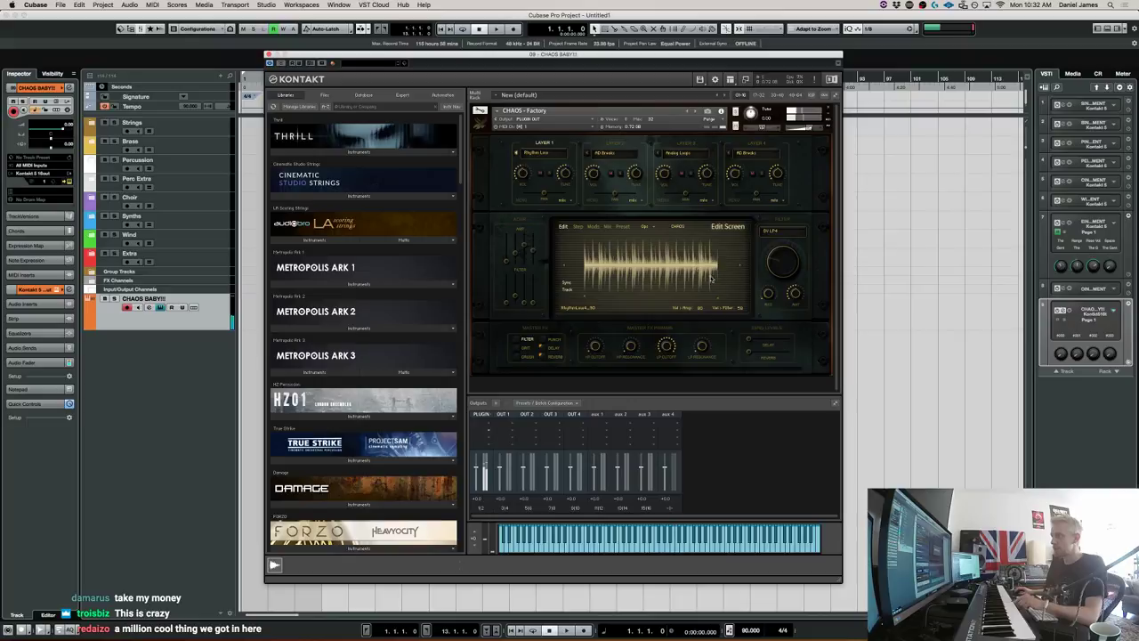
click(578, 226)
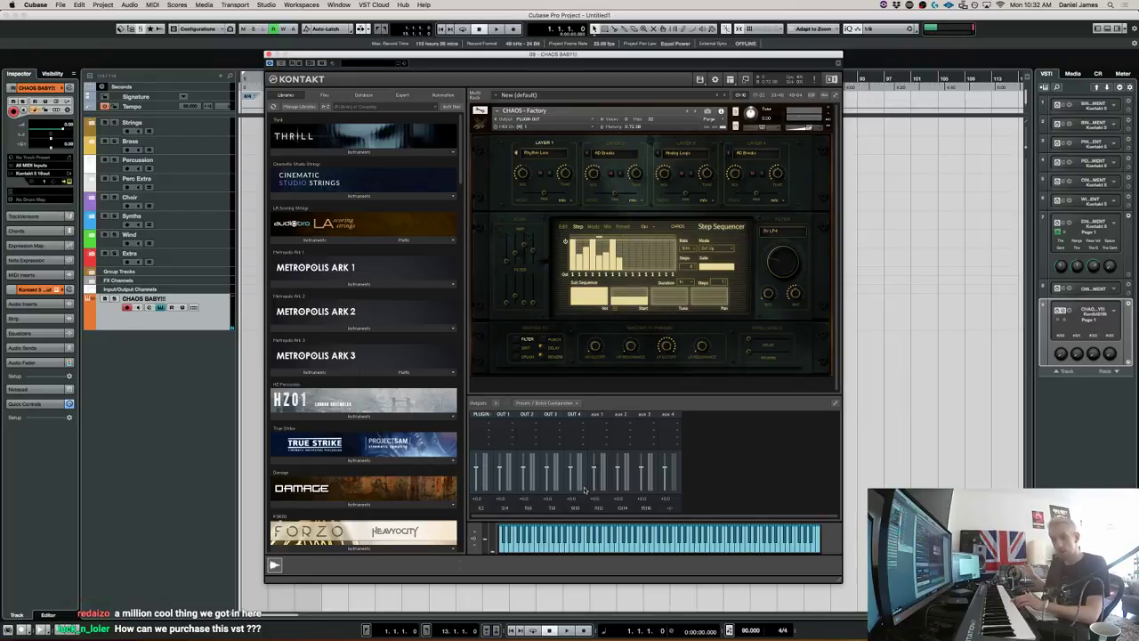
click(564, 227)
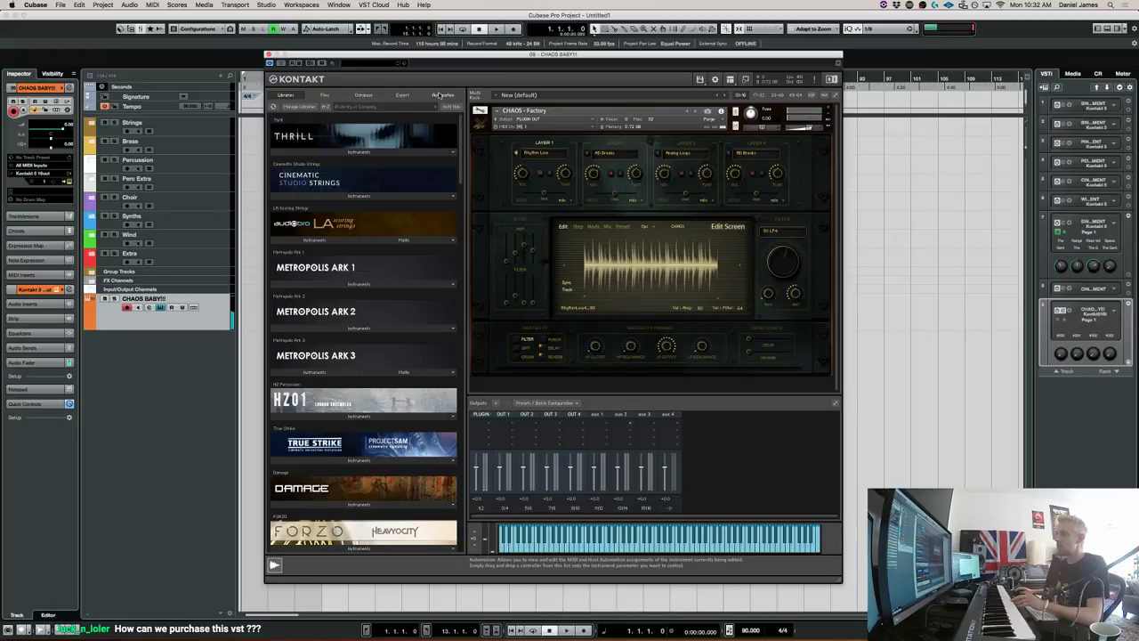
Assign host automation #000 to Layer 1's filter cutoff and #001 to Layer 1's amp decay.
click(442, 94)
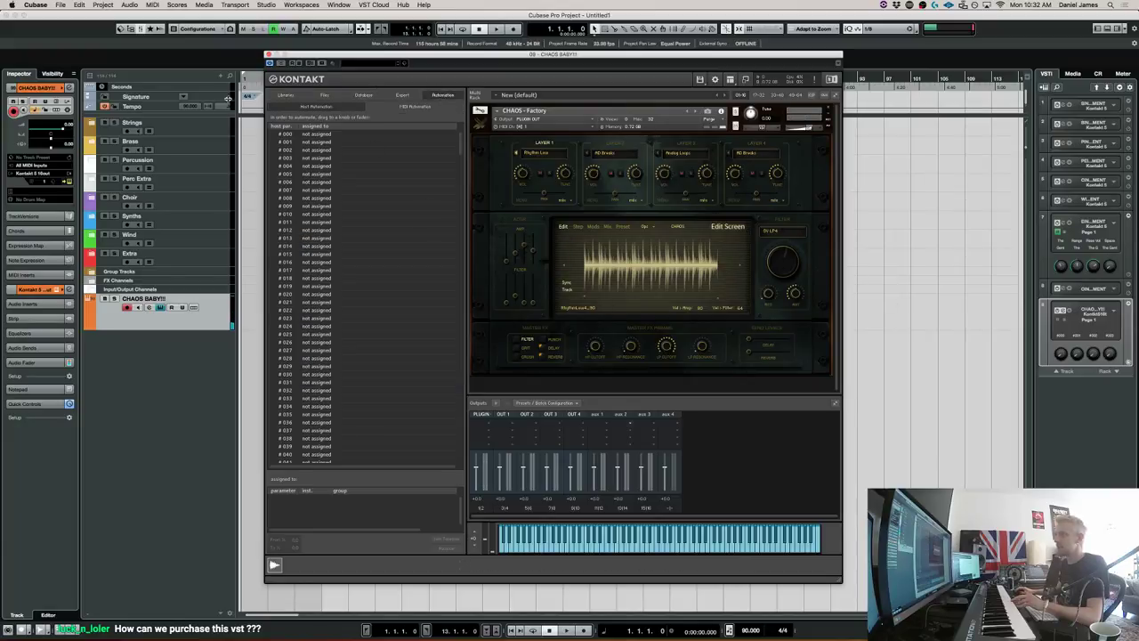
drag(294, 137, 783, 260)
mouse_move(278, 142)
mouse_down()
mouse_move(748, 334)
mouse_move(497, 236)
mouse_move(536, 250)
mouse_move(514, 256)
mouse_up()
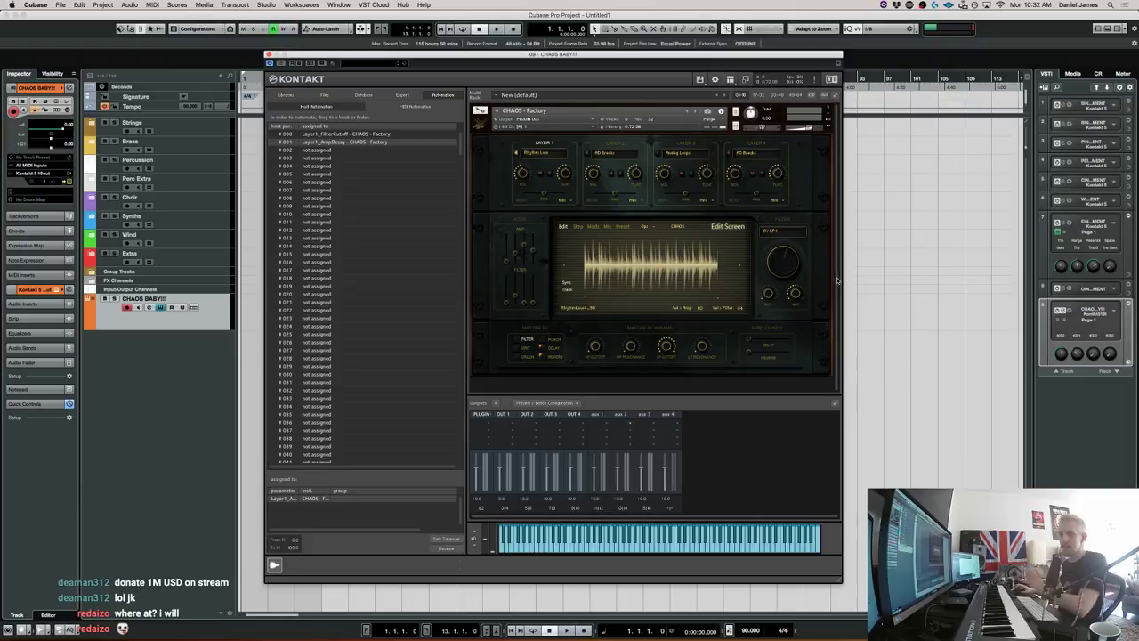
click(286, 95)
click(444, 95)
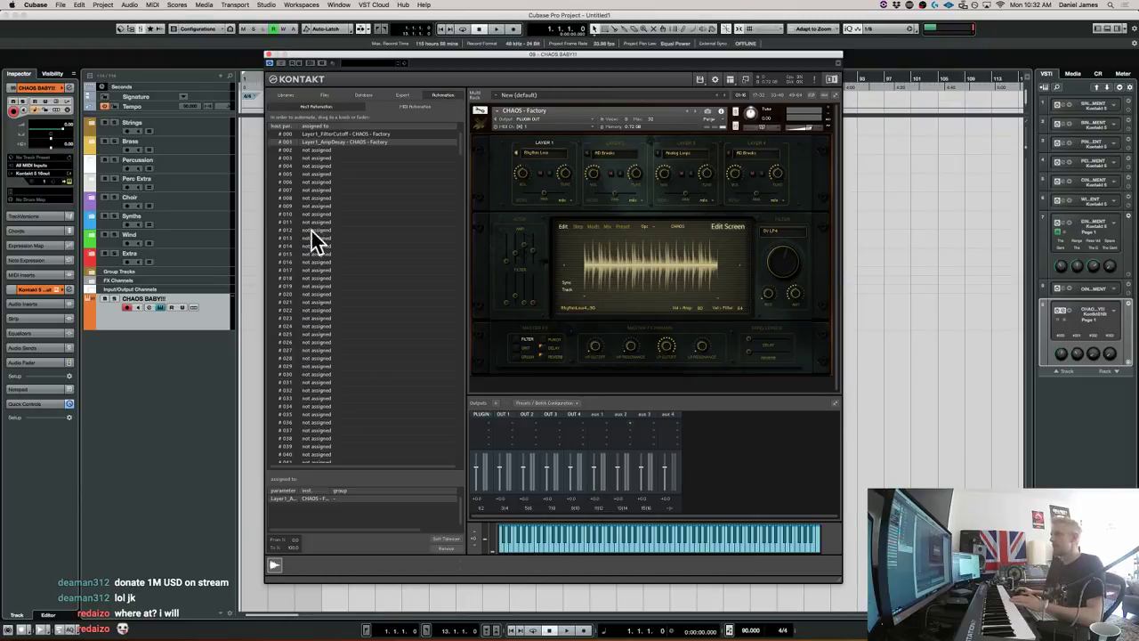
Show the step sequencer, look through Layer 1's filter types without changing the selection, and nudge the small knob beneath the cutoff.
click(580, 227)
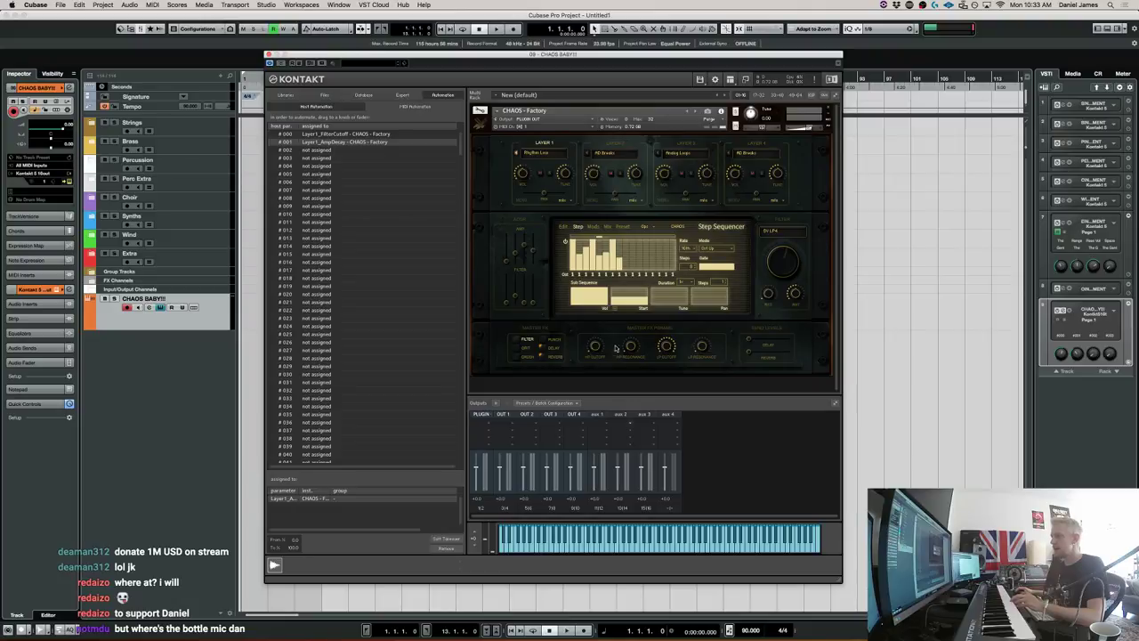
click(774, 233)
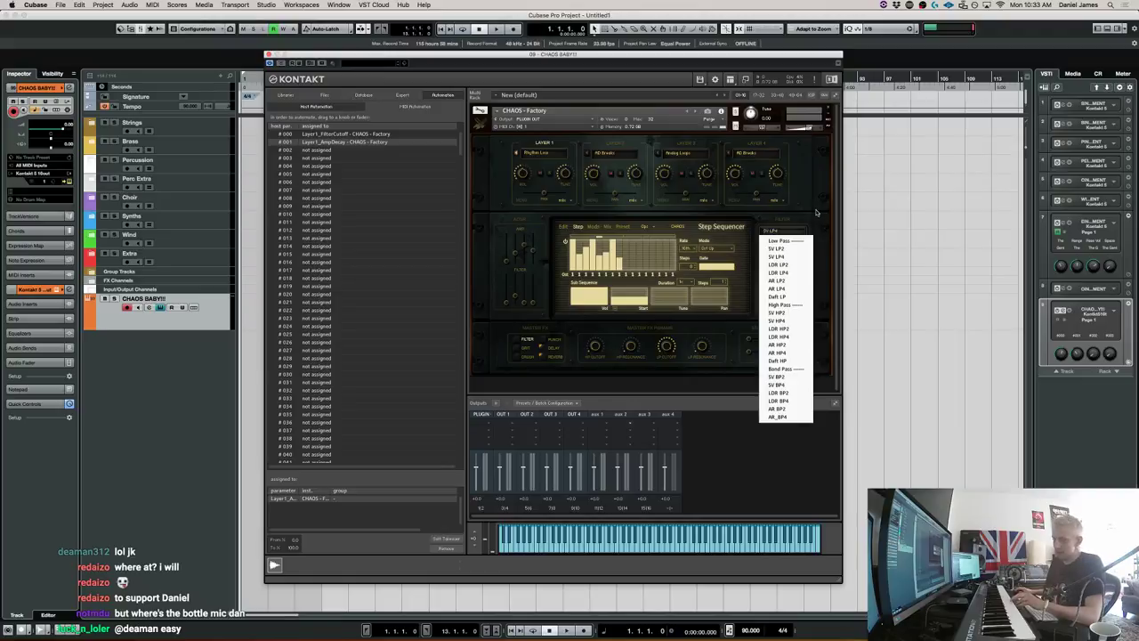
click(802, 372)
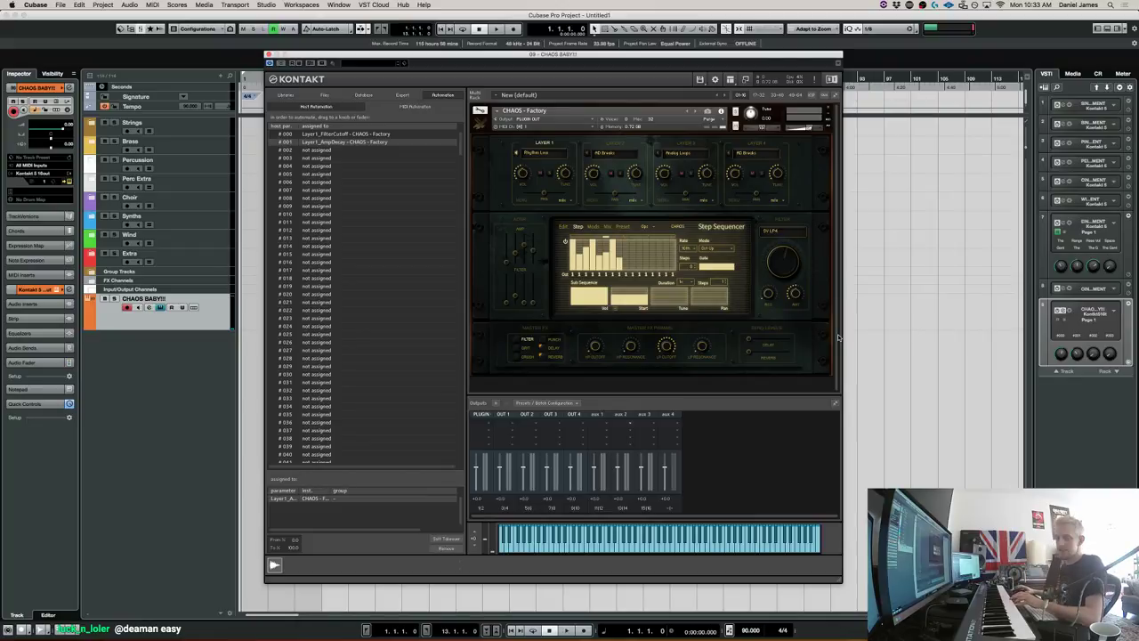
drag(798, 292, 797, 286)
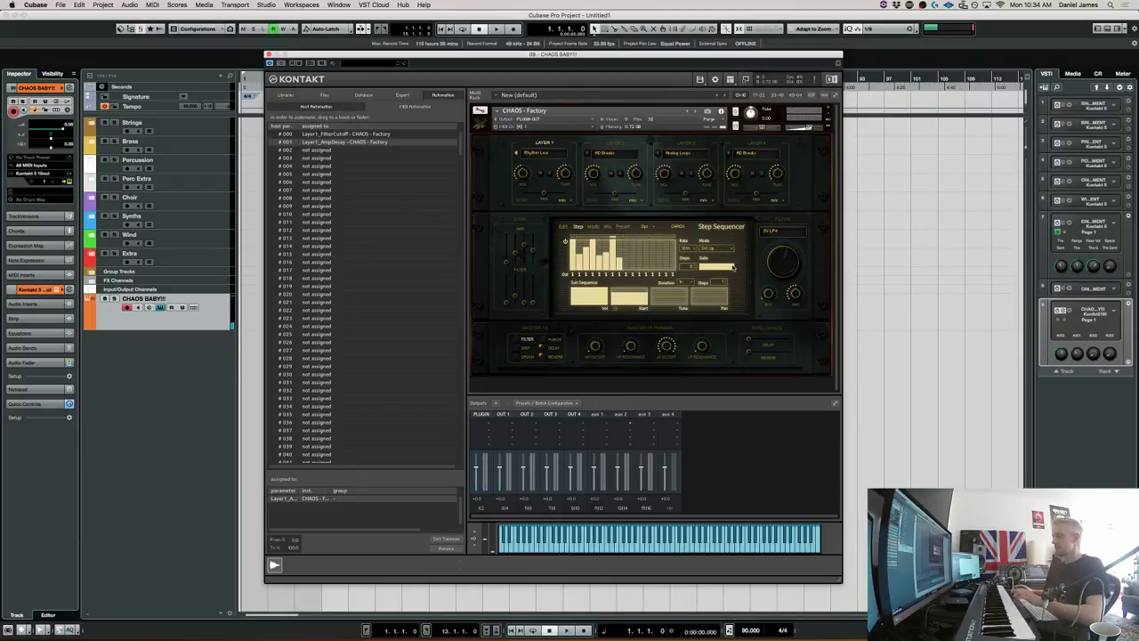
Look through the Dirt, Crush and Punch settings of the master effects.
click(527, 349)
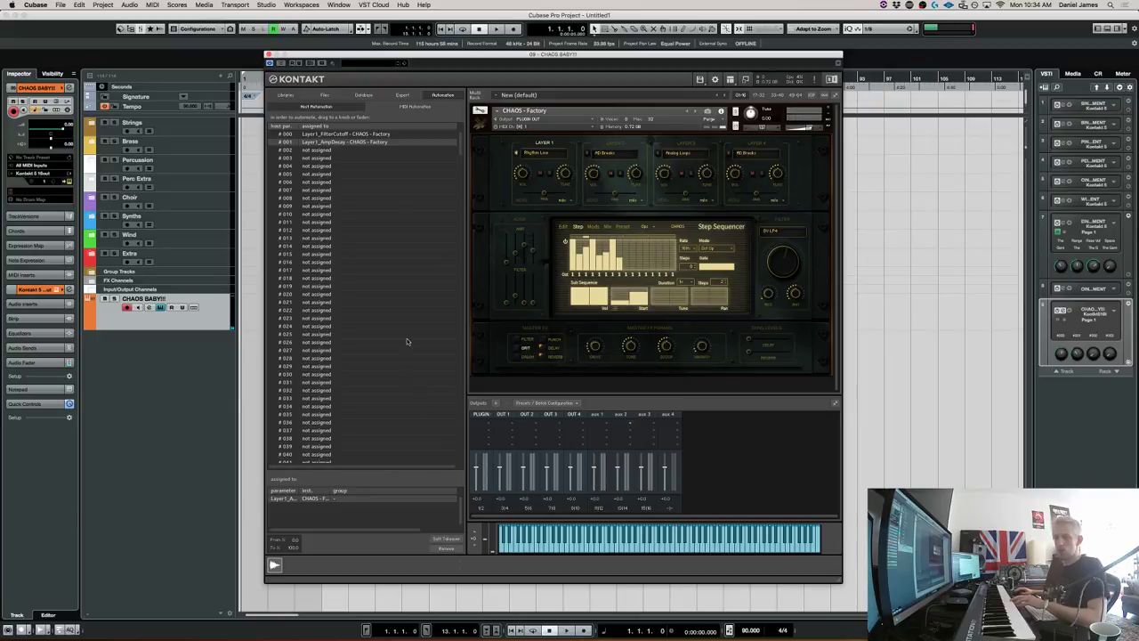
click(527, 357)
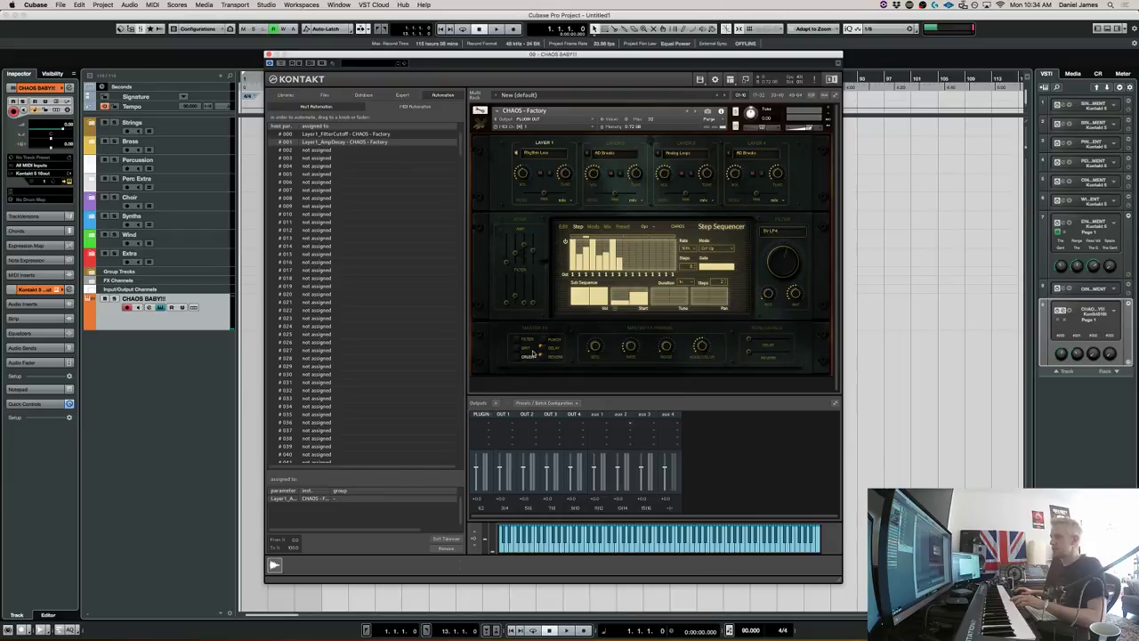
click(553, 341)
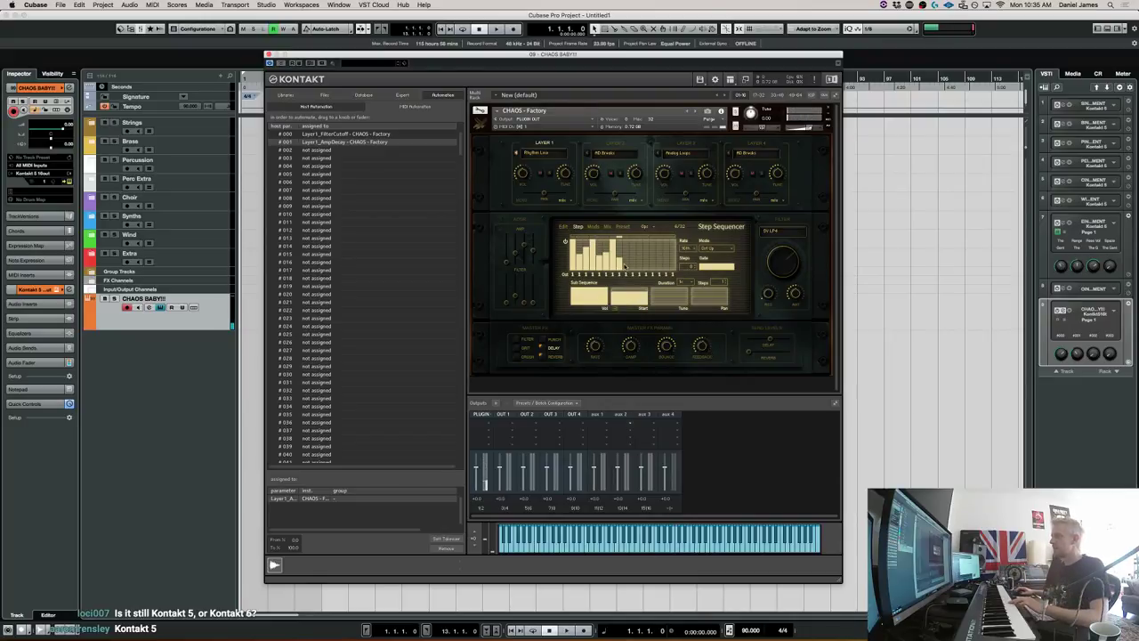
Redraw the levels of the sixth and seventh steps in Layer 1's step sequence.
click(714, 285)
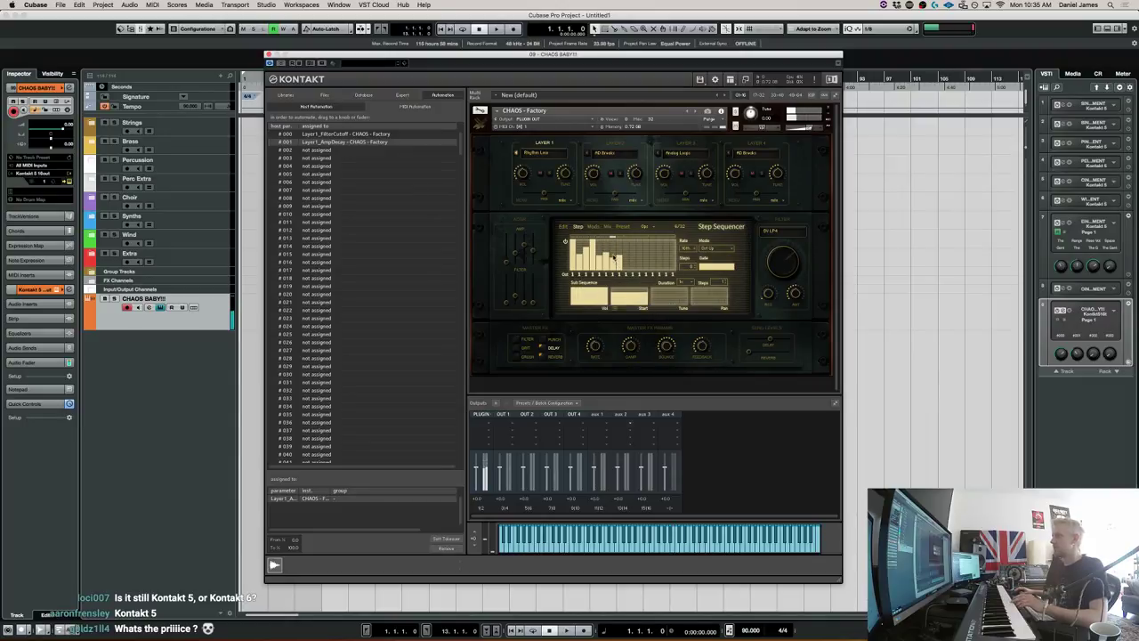
drag(610, 241, 606, 256)
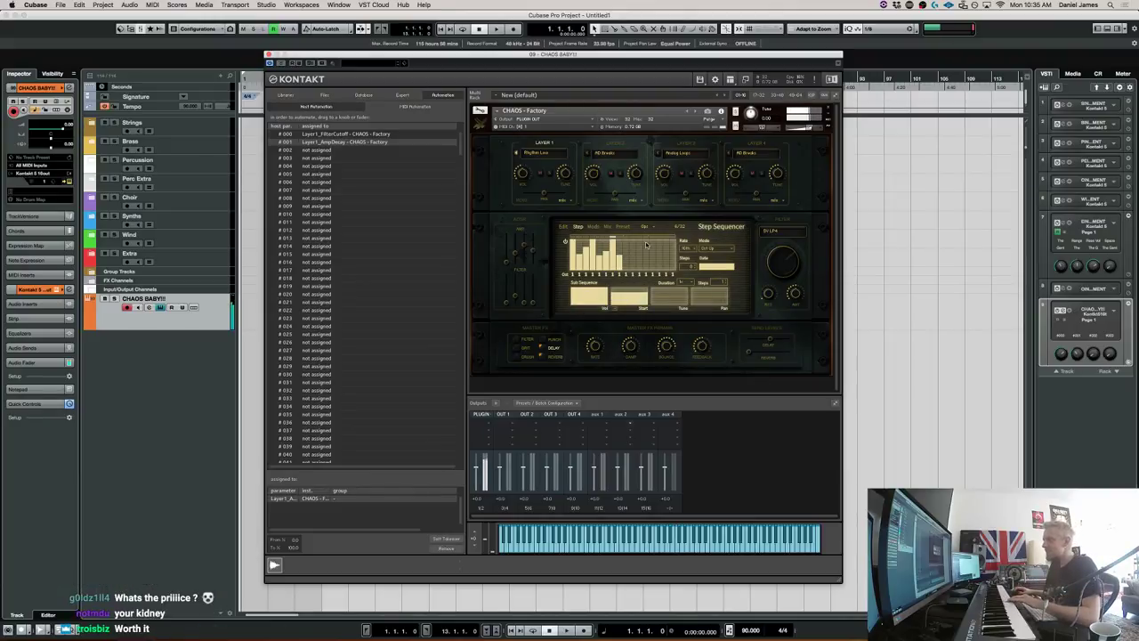
Load Synths into Layer 1 and redraw the levels of the fifth to seventh sequencer steps.
click(543, 153)
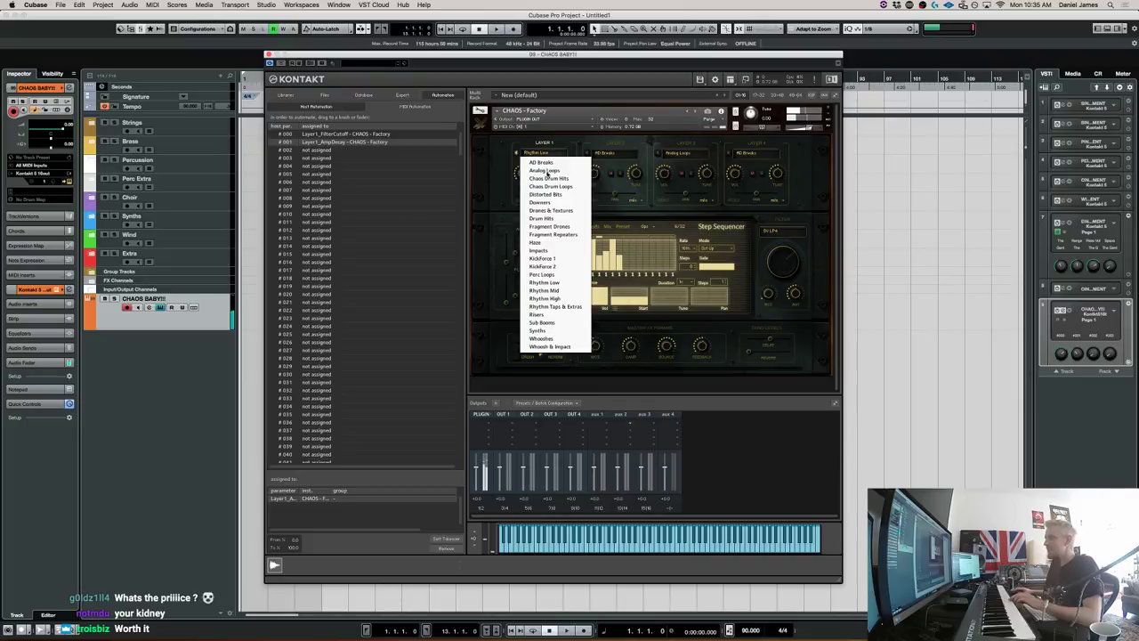
click(555, 334)
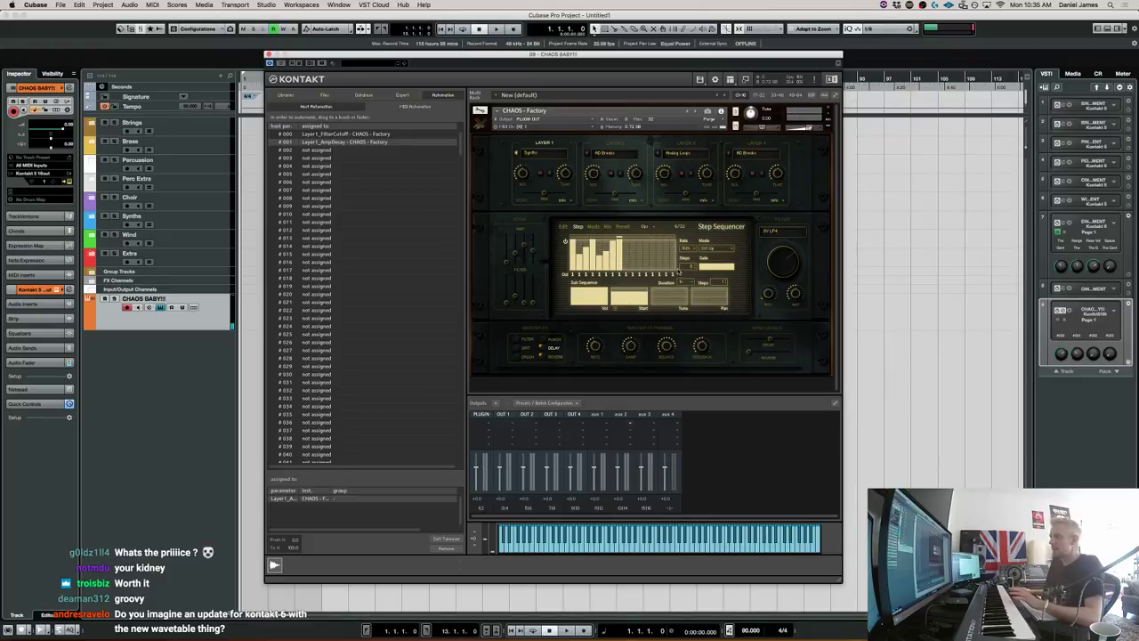
drag(598, 261, 612, 255)
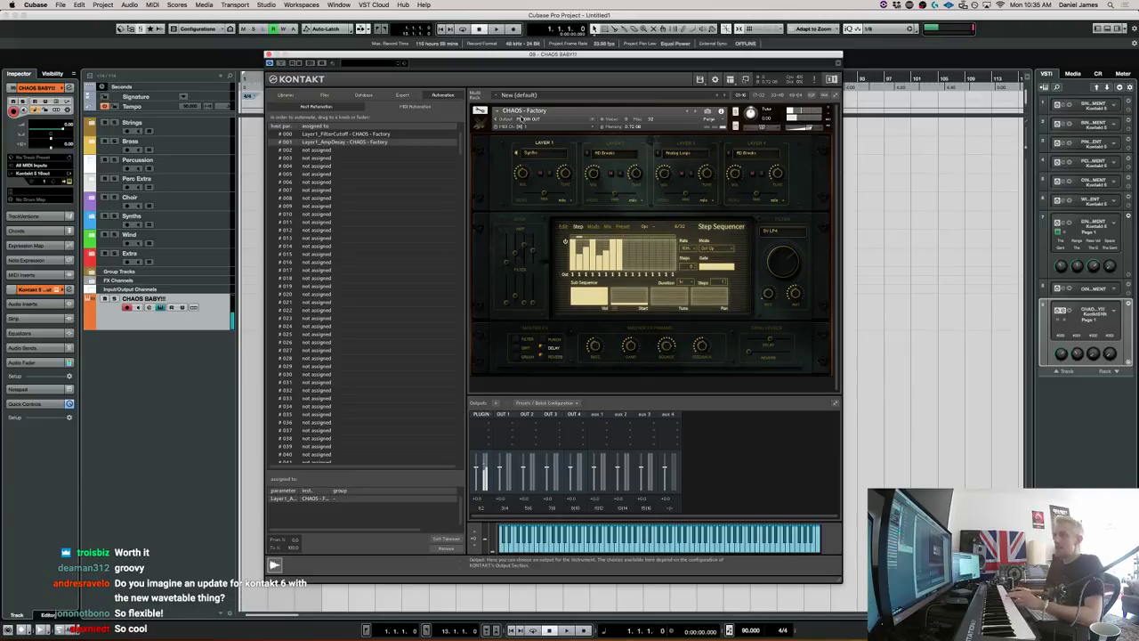
Load Rhythm High into Layer 1 and show its waveform on the Edit screen.
click(544, 152)
click(545, 298)
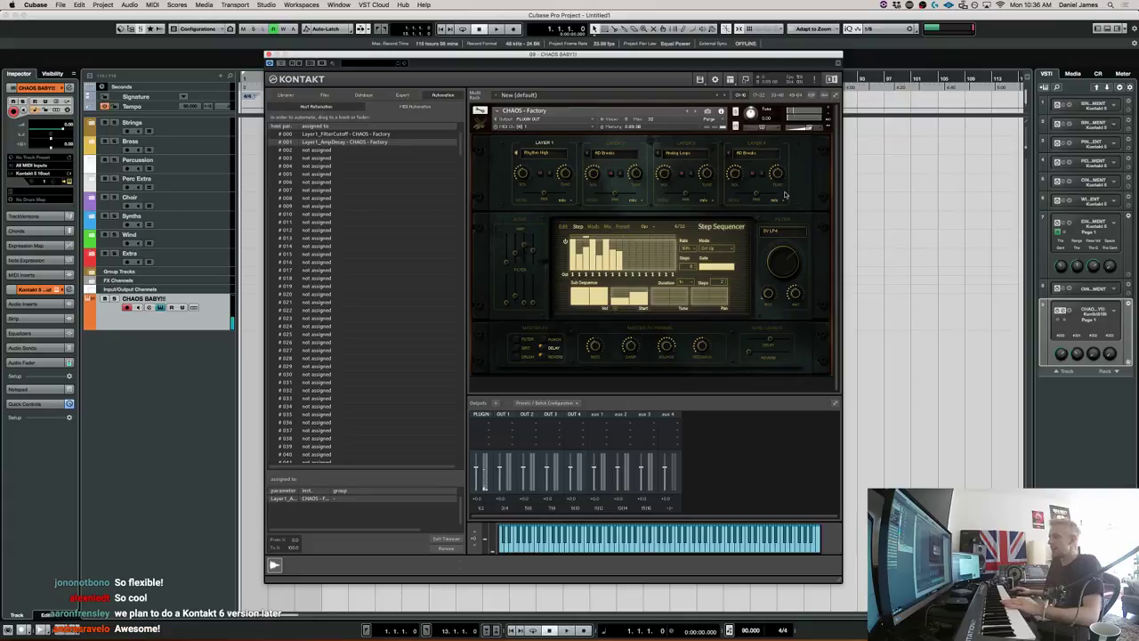
click(564, 226)
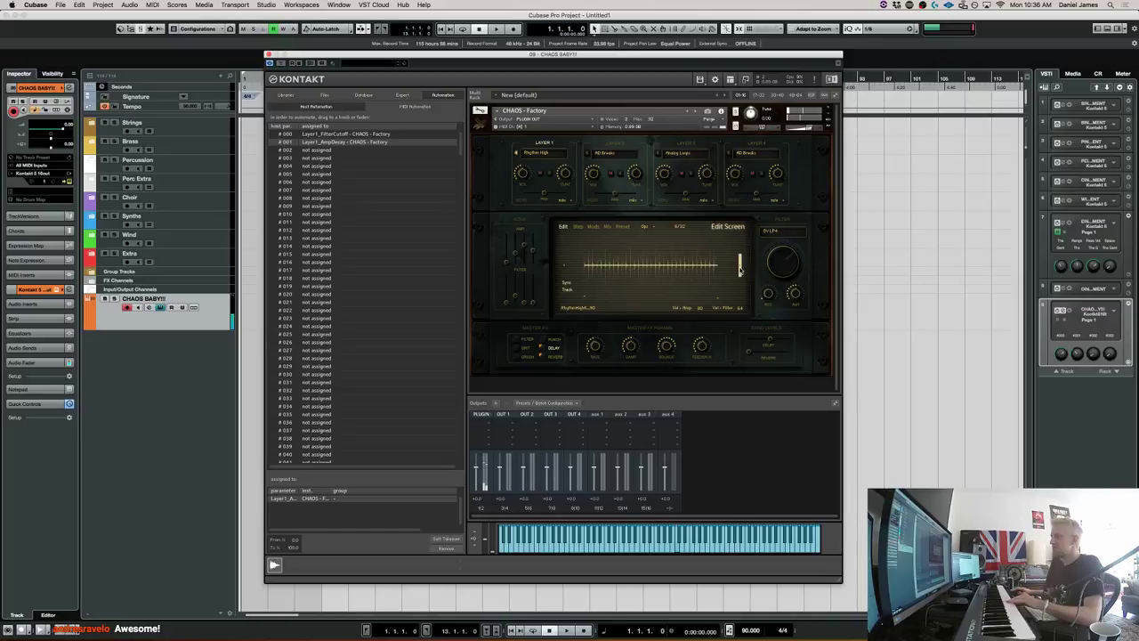
Load KickForce 2 into Layer 1, view its waveform, and return to the step sequencer.
click(542, 158)
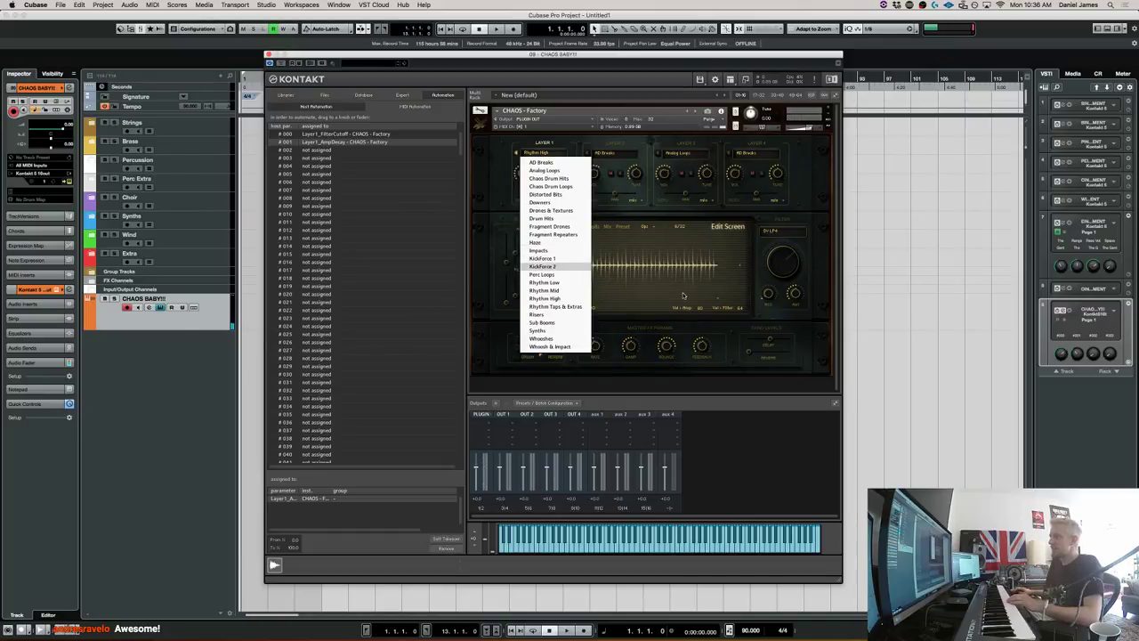
click(542, 266)
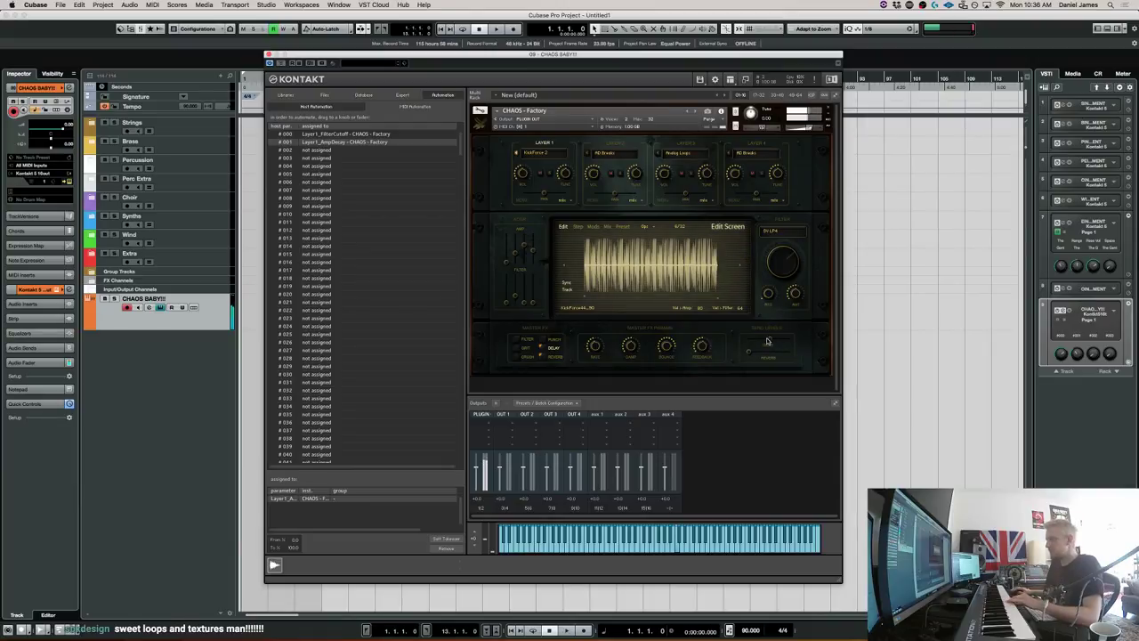
click(577, 226)
click(564, 228)
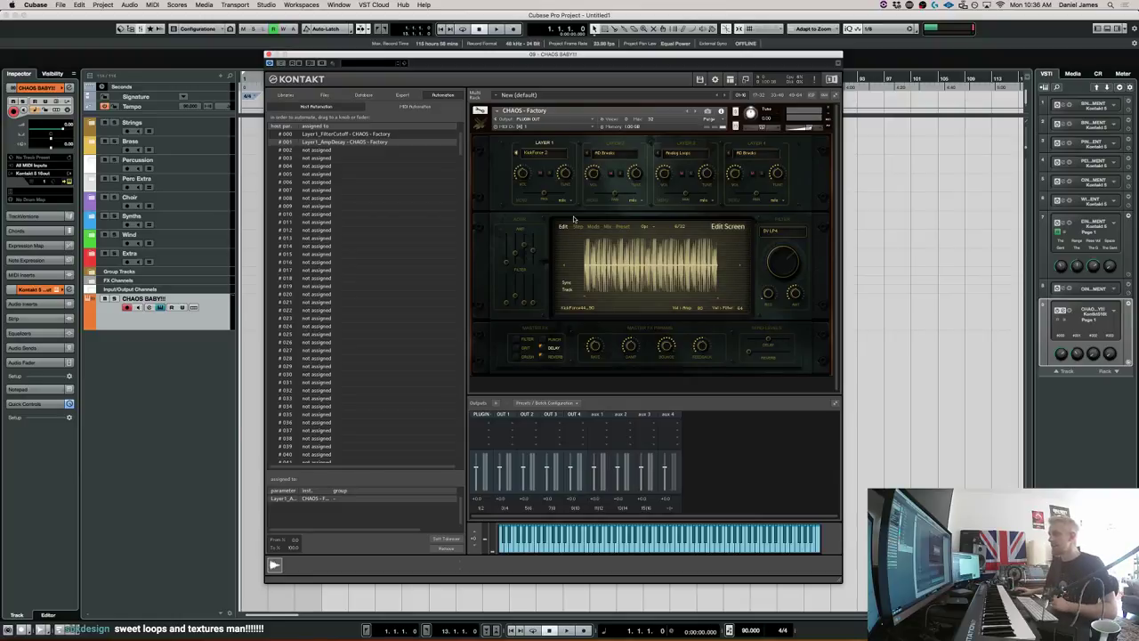
click(577, 226)
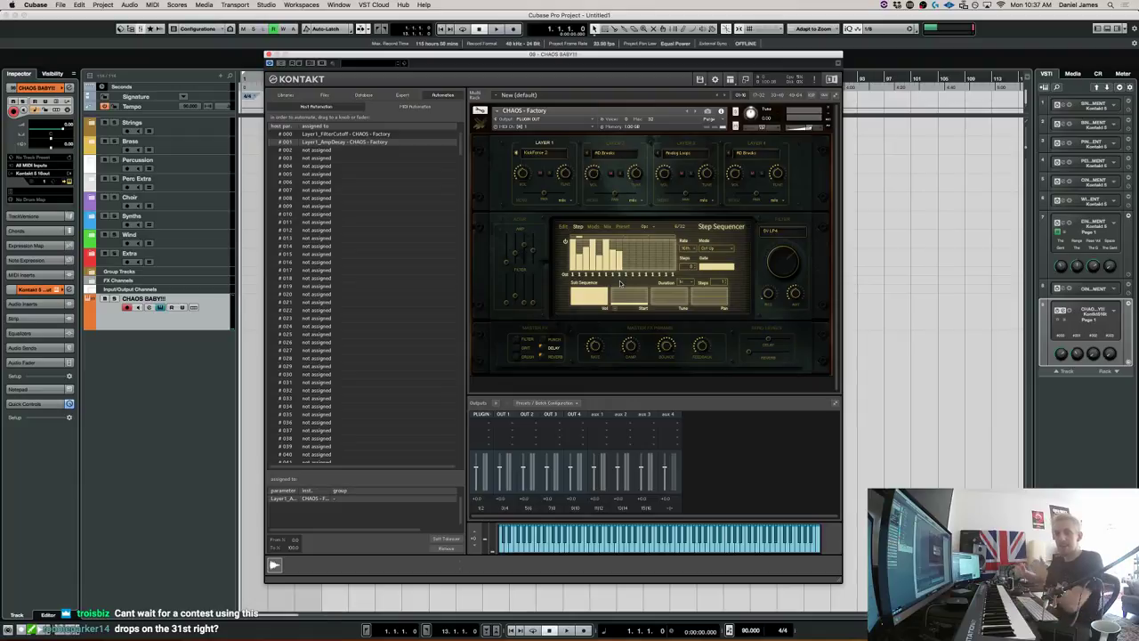
Slow Layer 1's step sequencer rate to 8th and on to a longer note value.
click(710, 246)
click(703, 299)
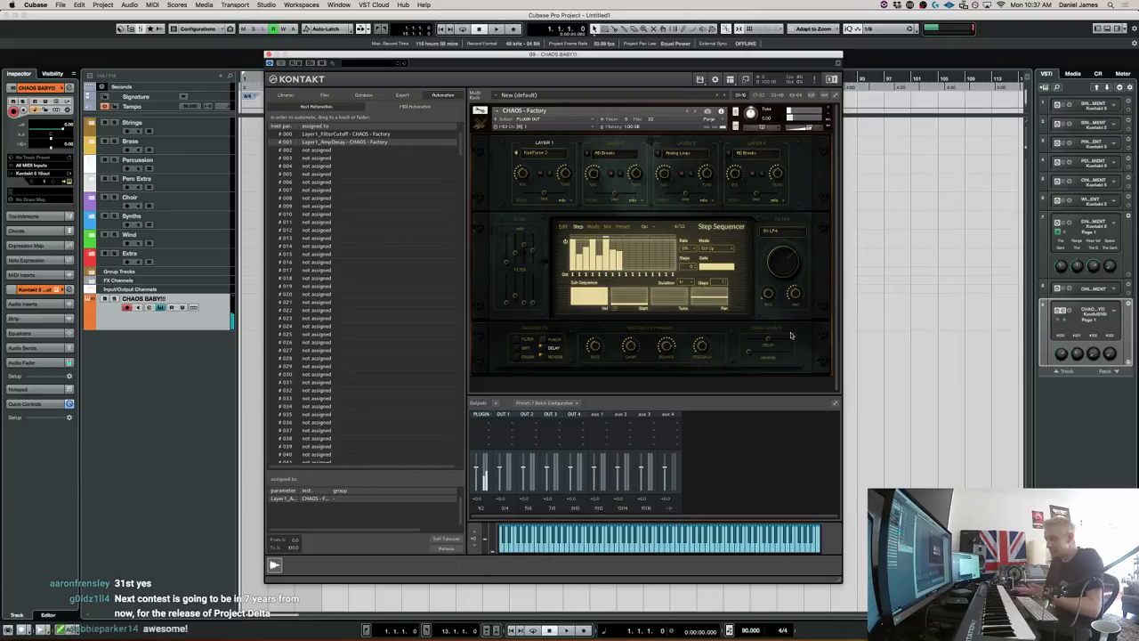
click(680, 249)
click(699, 317)
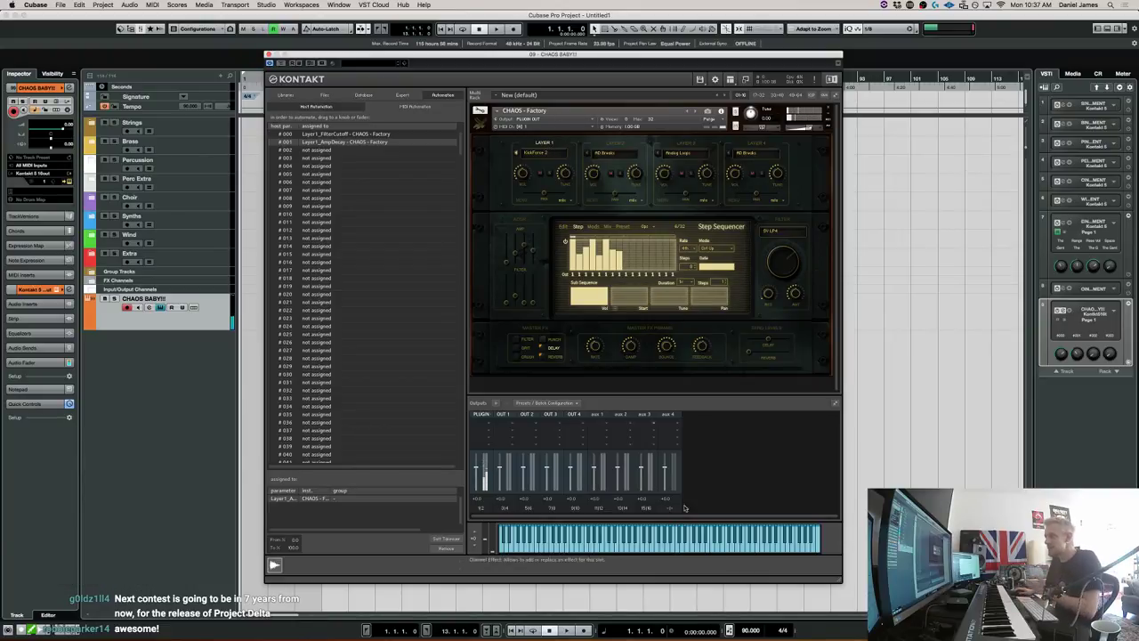
Set the project tempo to 120 BPM.
double_click(750, 630)
text(120)
key(Return)
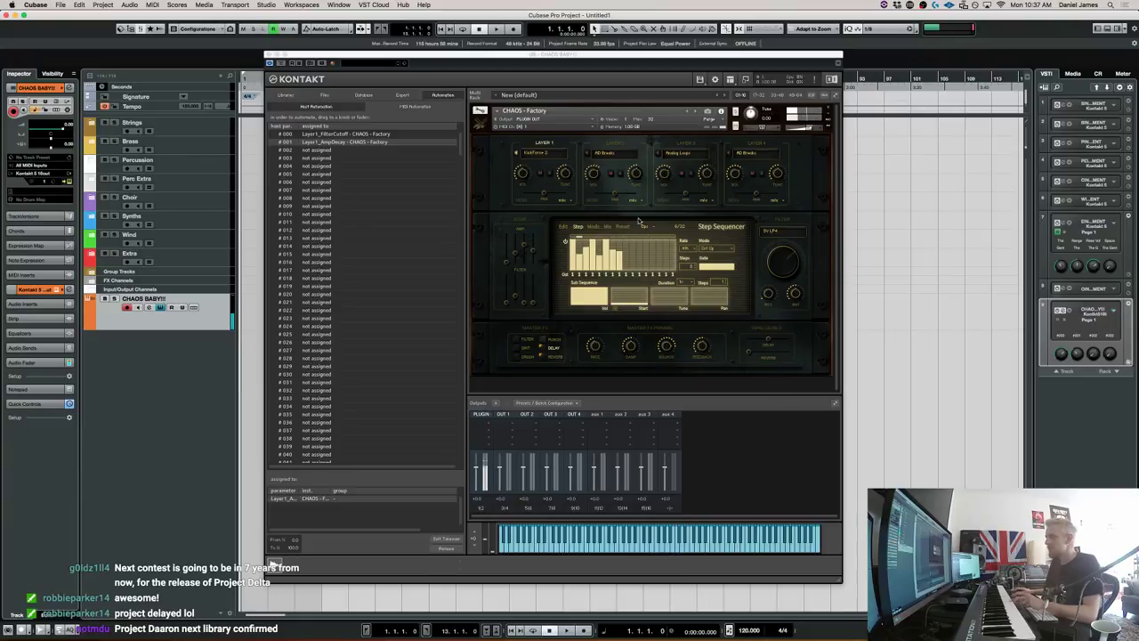
Load Rhythm Mid into Layer 1, view its waveform, and return to the step sequencer.
click(538, 152)
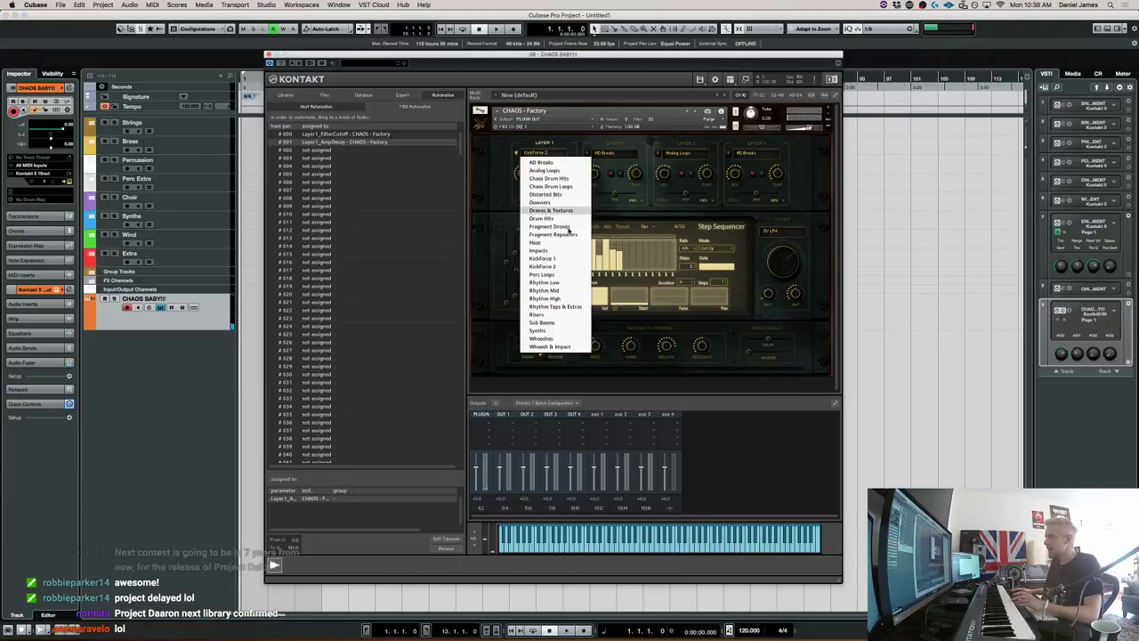
click(576, 291)
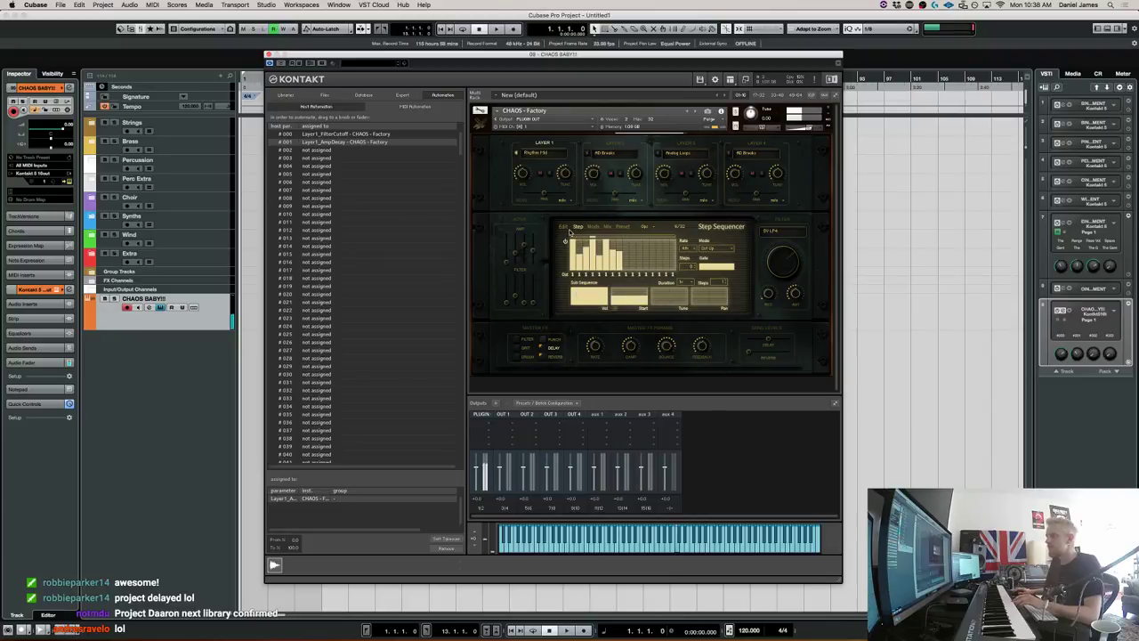
click(563, 228)
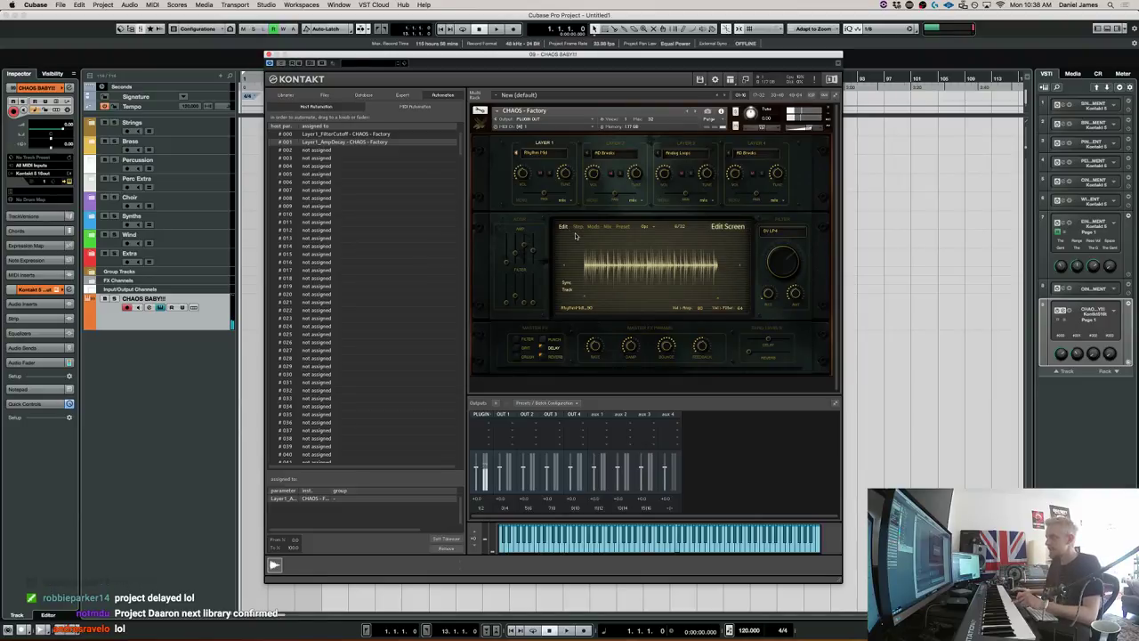
click(578, 228)
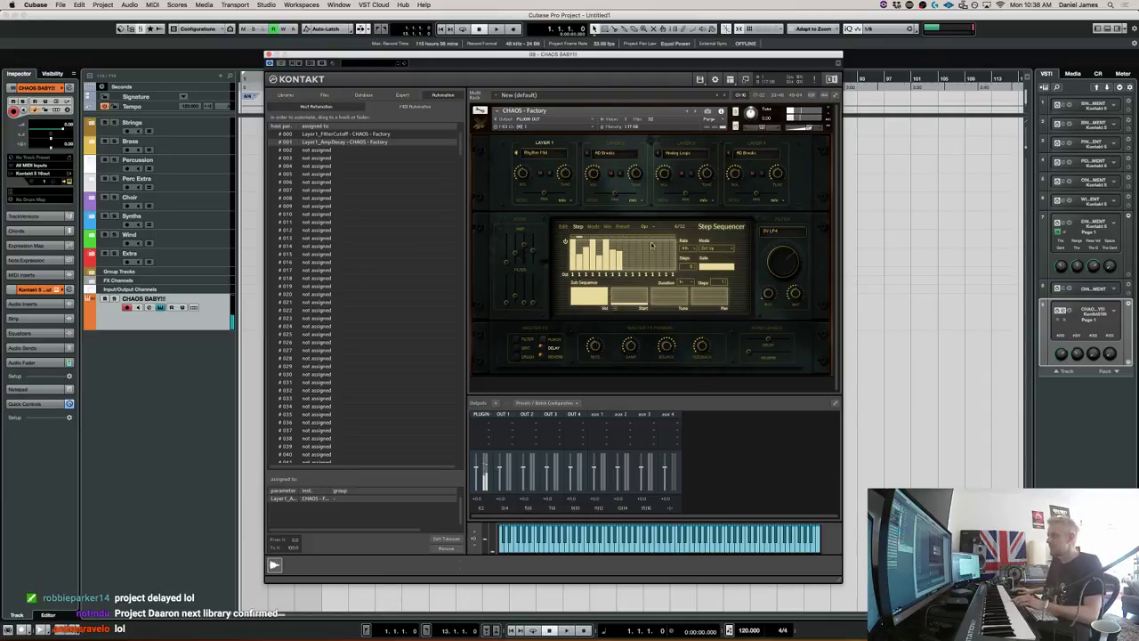
Set Layer 1's step sequencer rate to 16th and glance at the modulators.
click(686, 248)
click(694, 280)
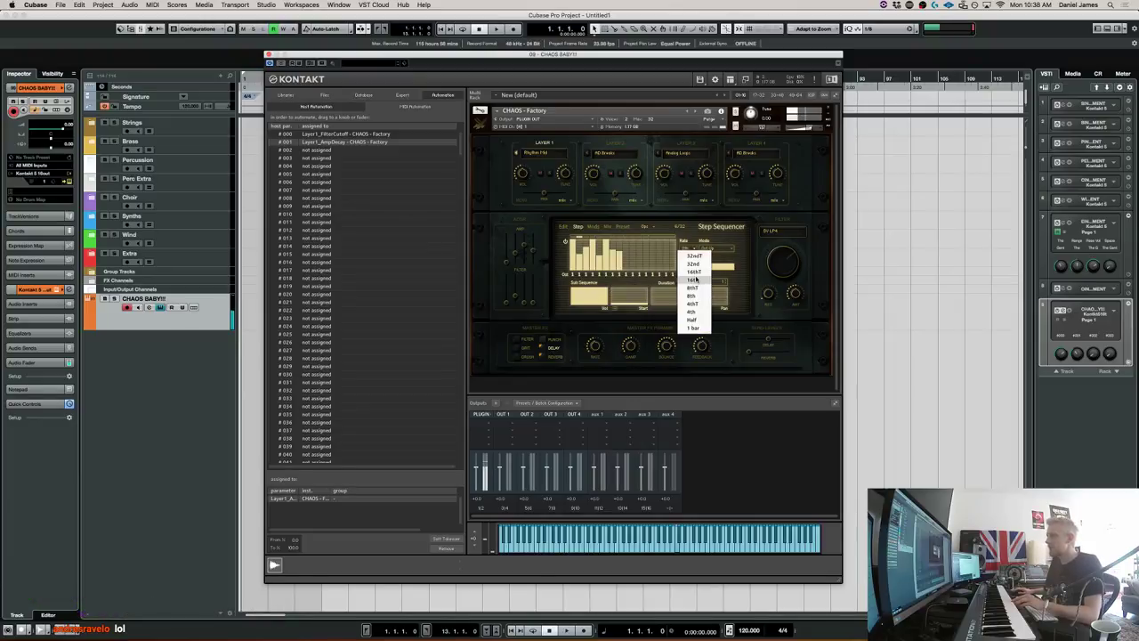
click(696, 279)
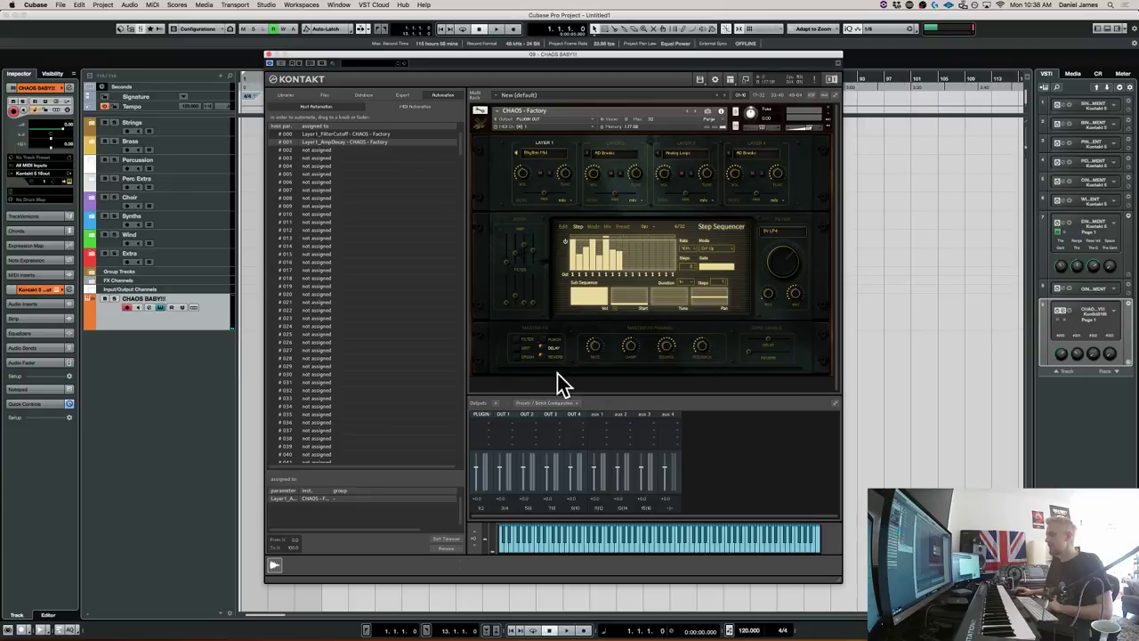
click(592, 227)
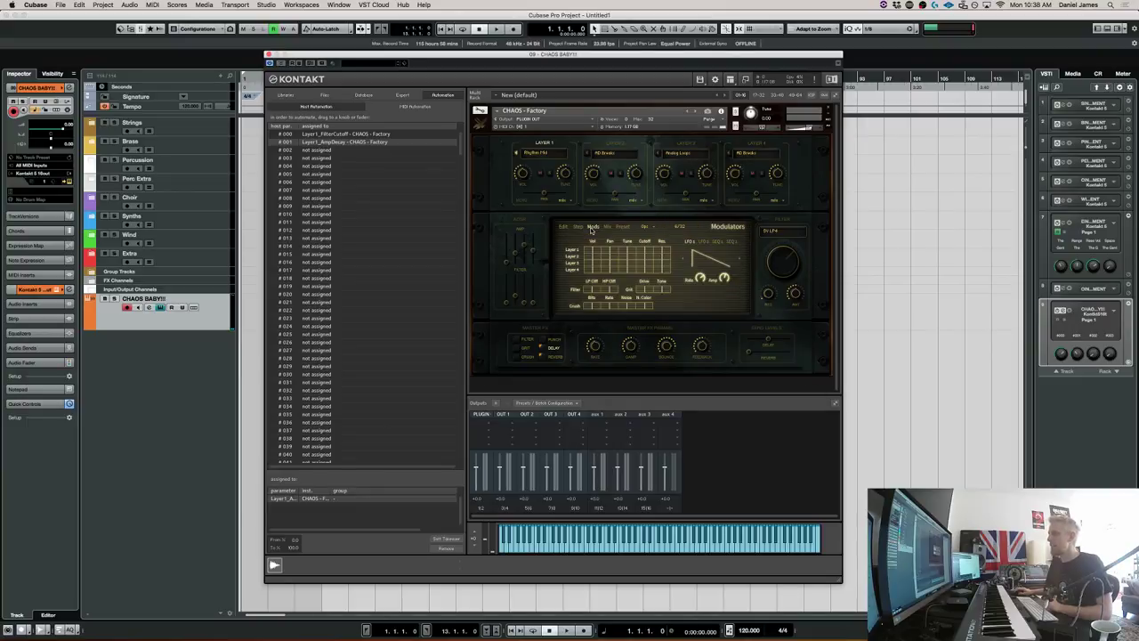
click(576, 228)
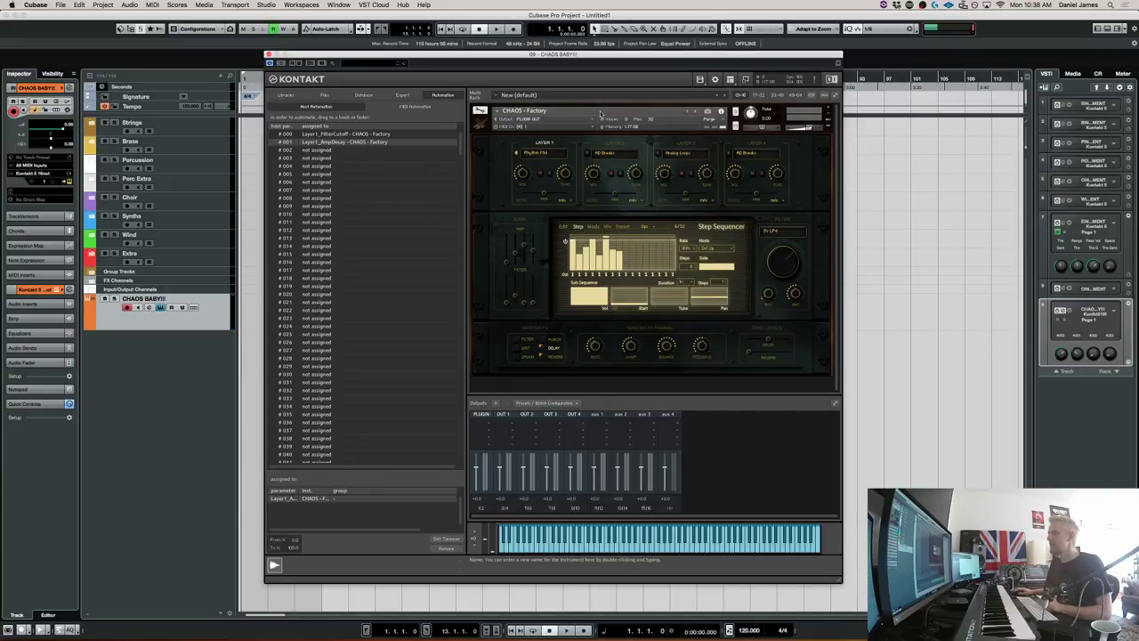
Load Haze into Layer 1 and set its step sequencer rate to 4th.
click(555, 151)
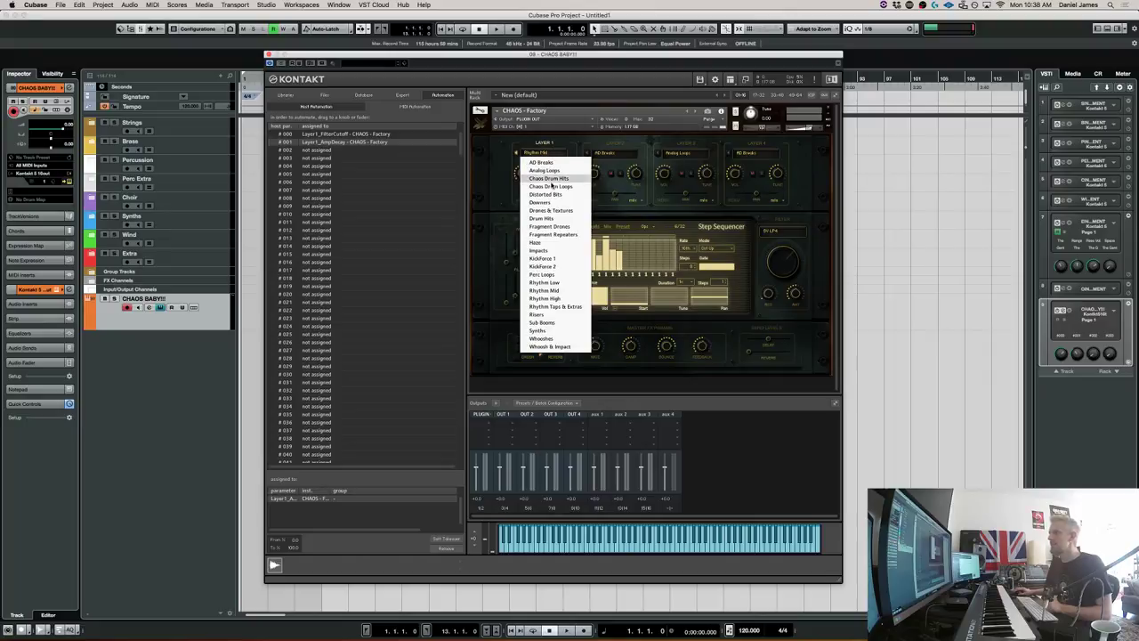
click(541, 242)
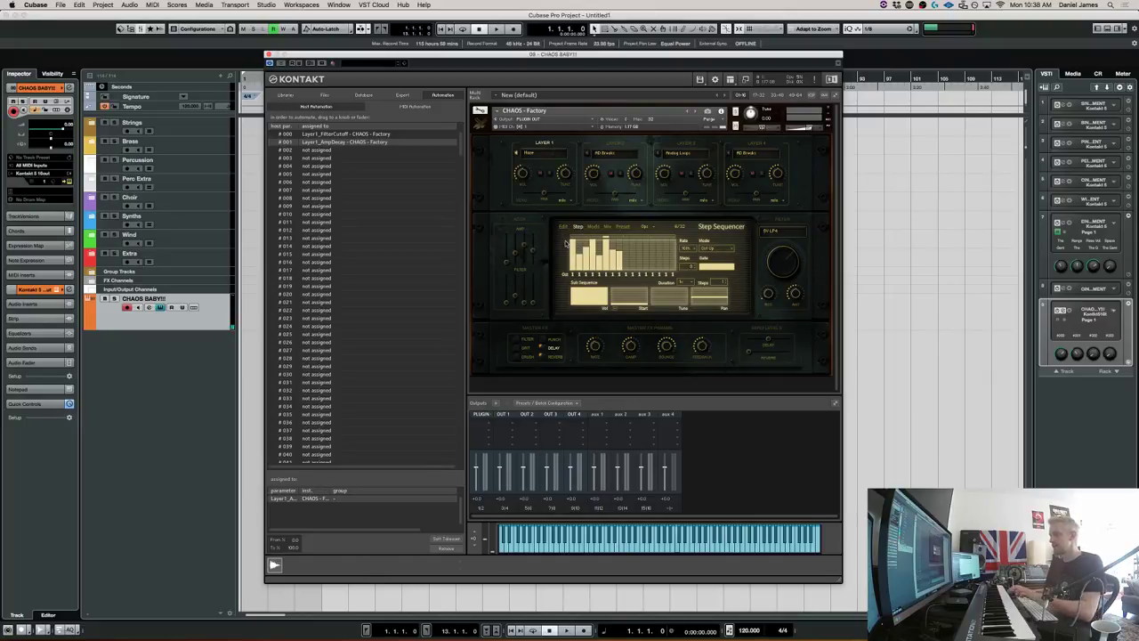
click(563, 227)
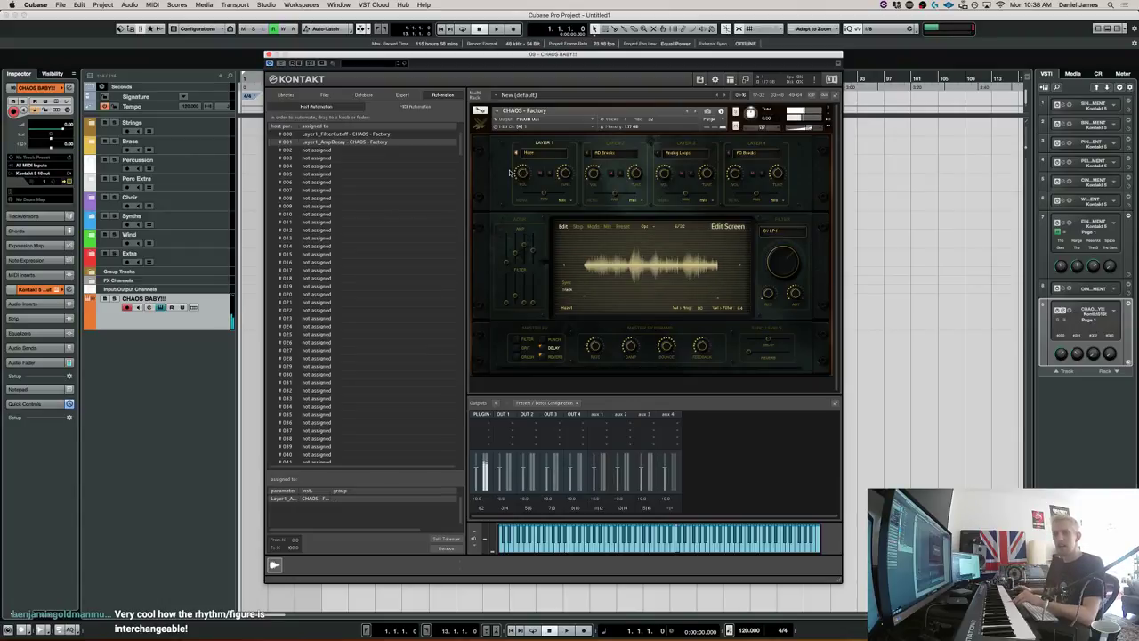
click(577, 227)
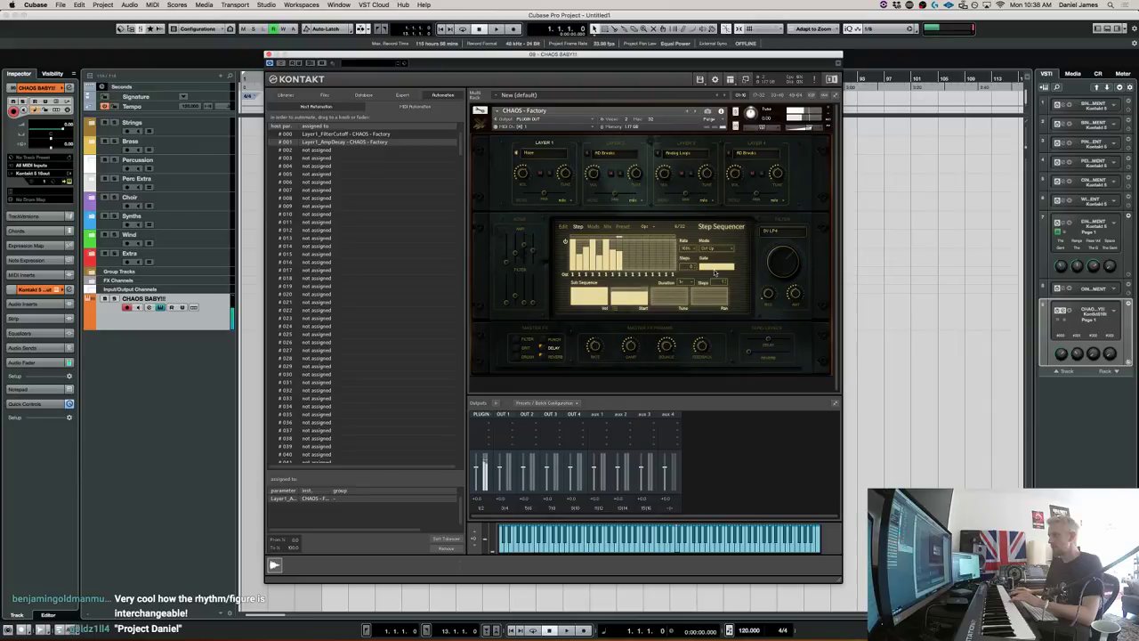
click(686, 249)
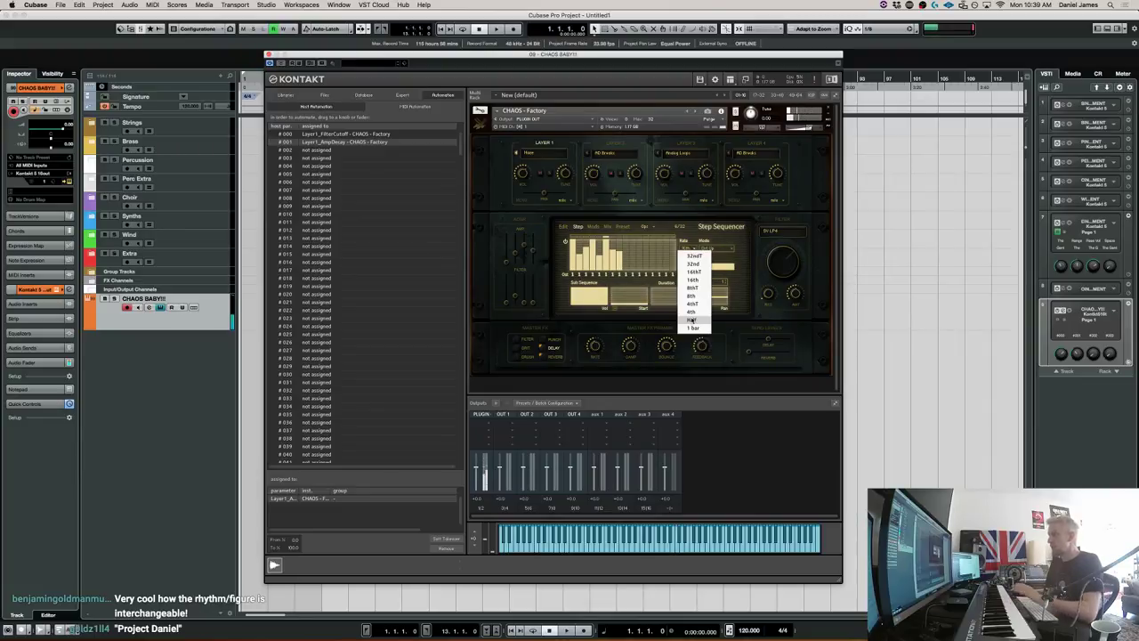
click(690, 312)
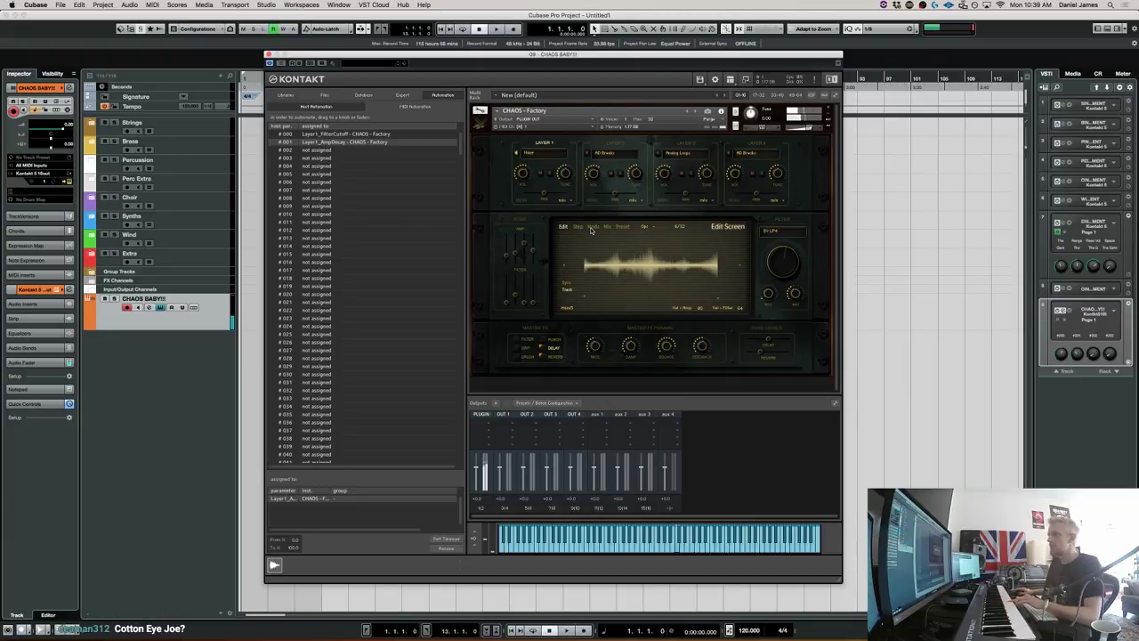
Look through the LFO and sequencer sources on the Modulators page, ending on LFO 1.
click(592, 228)
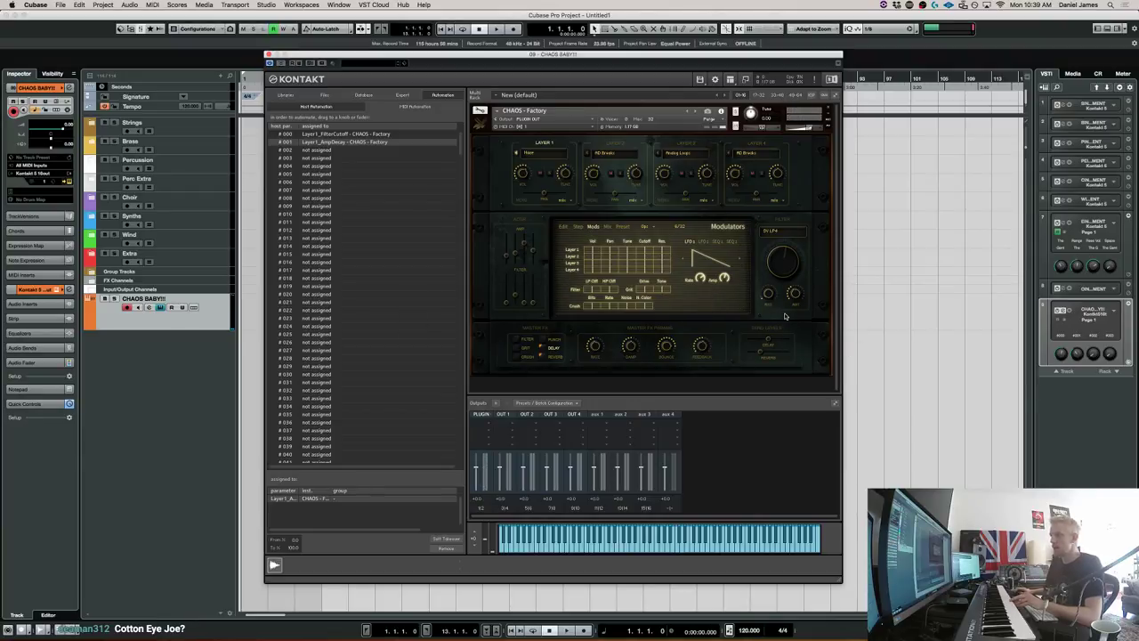
click(703, 242)
click(689, 242)
click(717, 242)
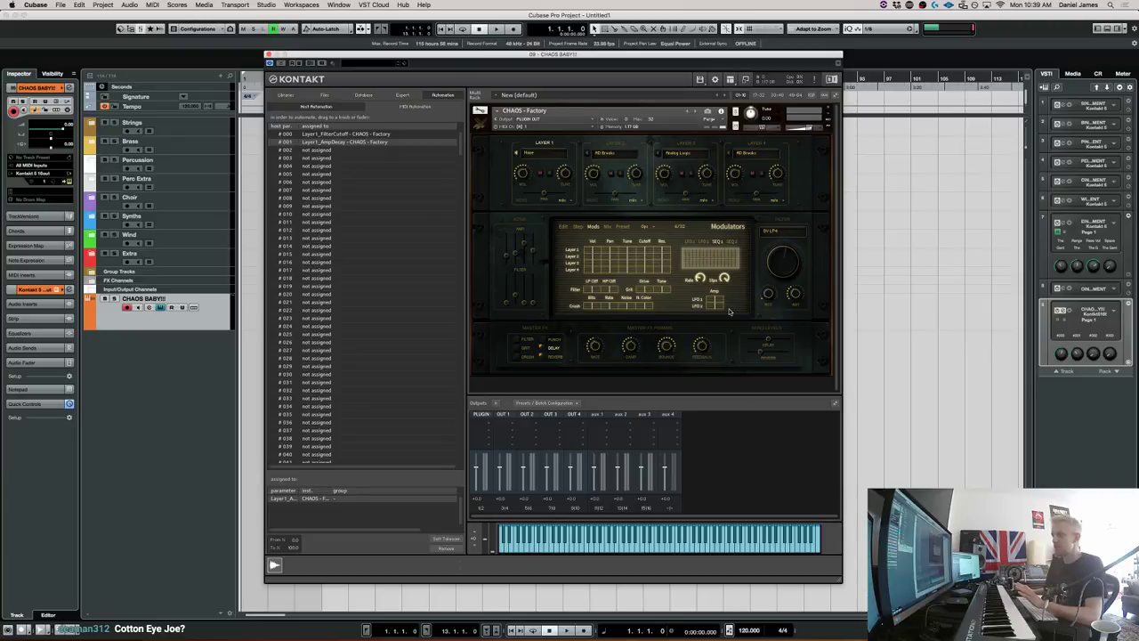
click(693, 242)
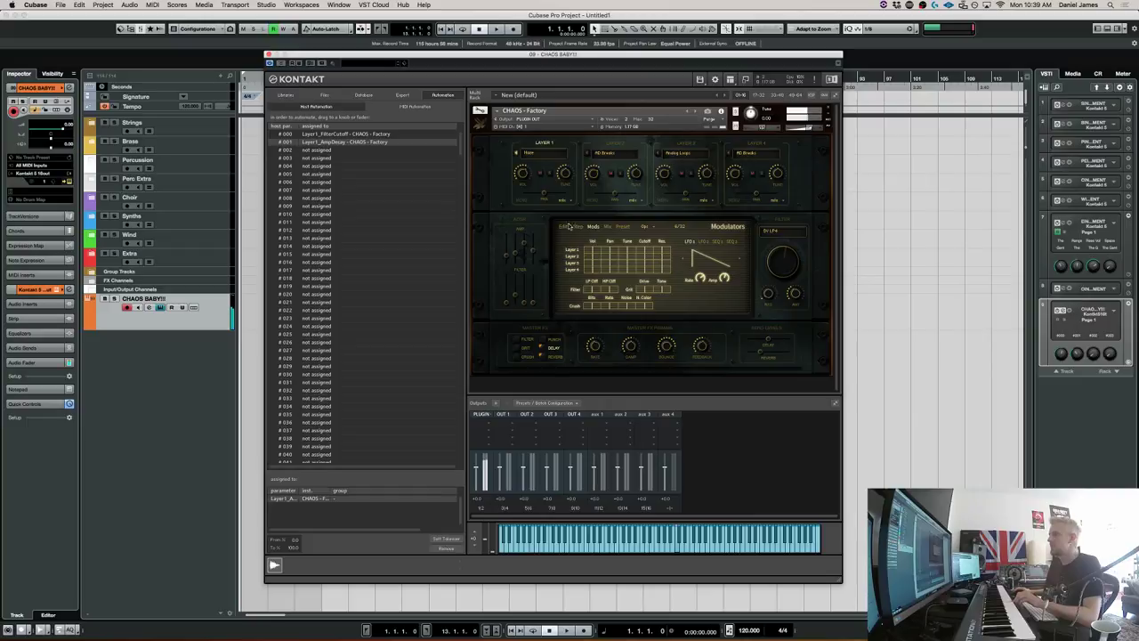
Adjust LFO 1's rate, assign modulation to Layer 1's Cutoff in the matrix, and bring up LFO 2.
click(564, 226)
click(593, 226)
drag(693, 277, 701, 283)
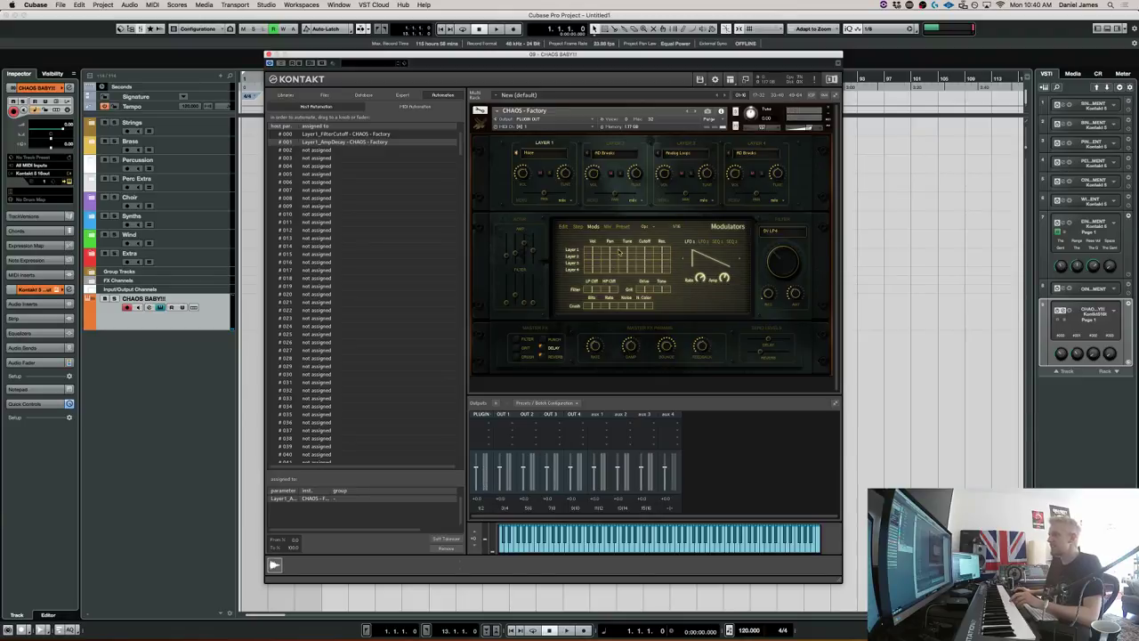
click(648, 250)
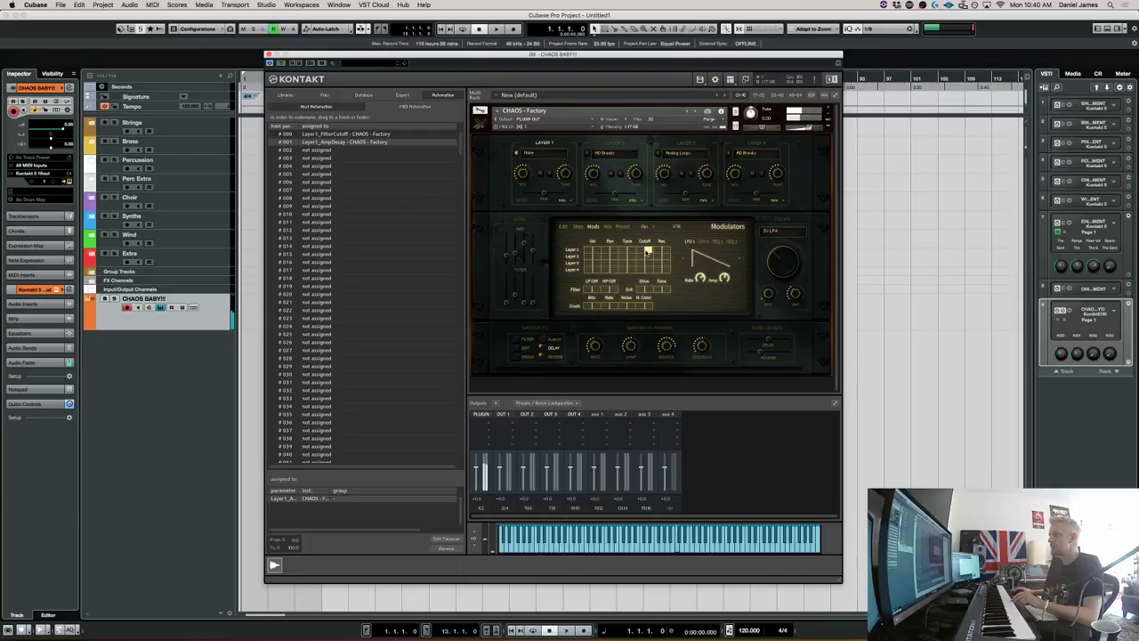
click(704, 243)
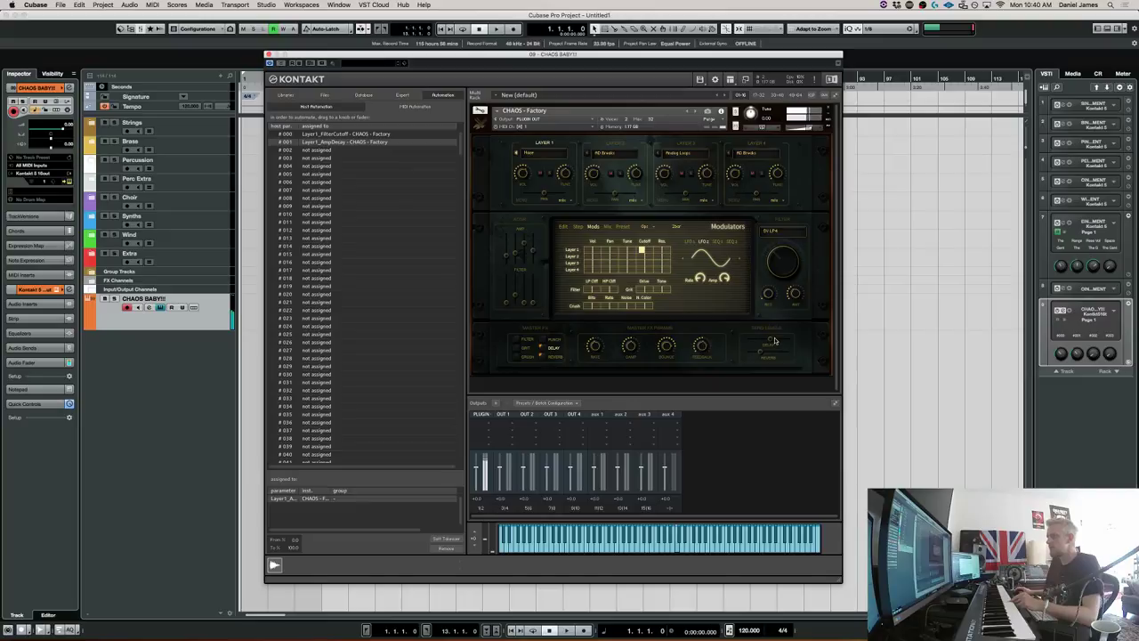
Load Fragment Repeaters into Layer 1 and show its waveform on the Edit screen.
click(536, 152)
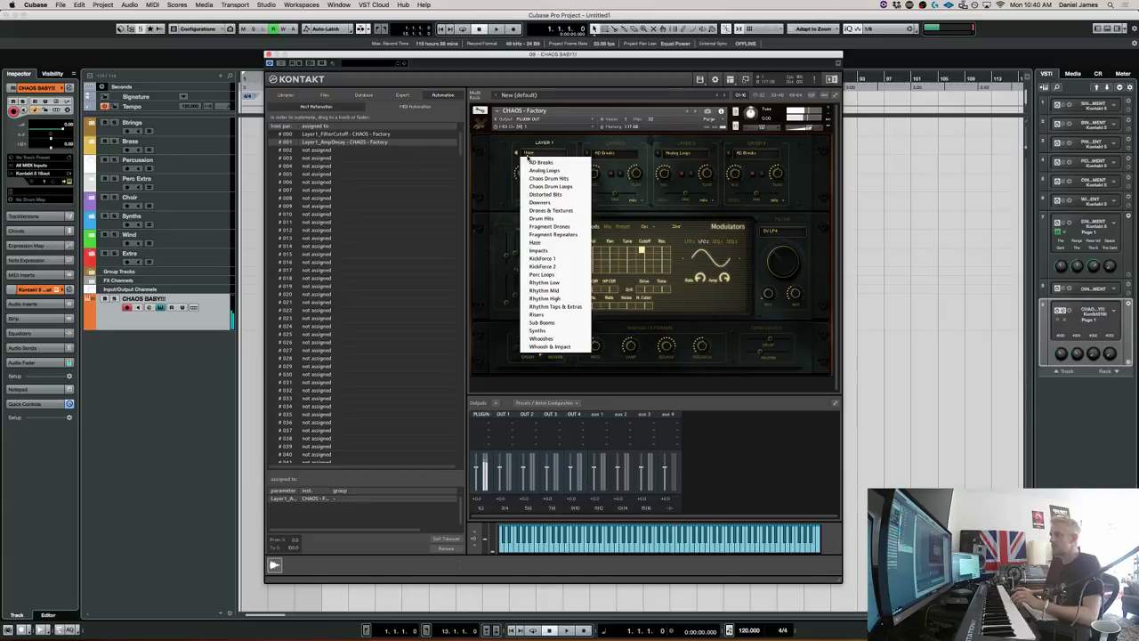
click(553, 234)
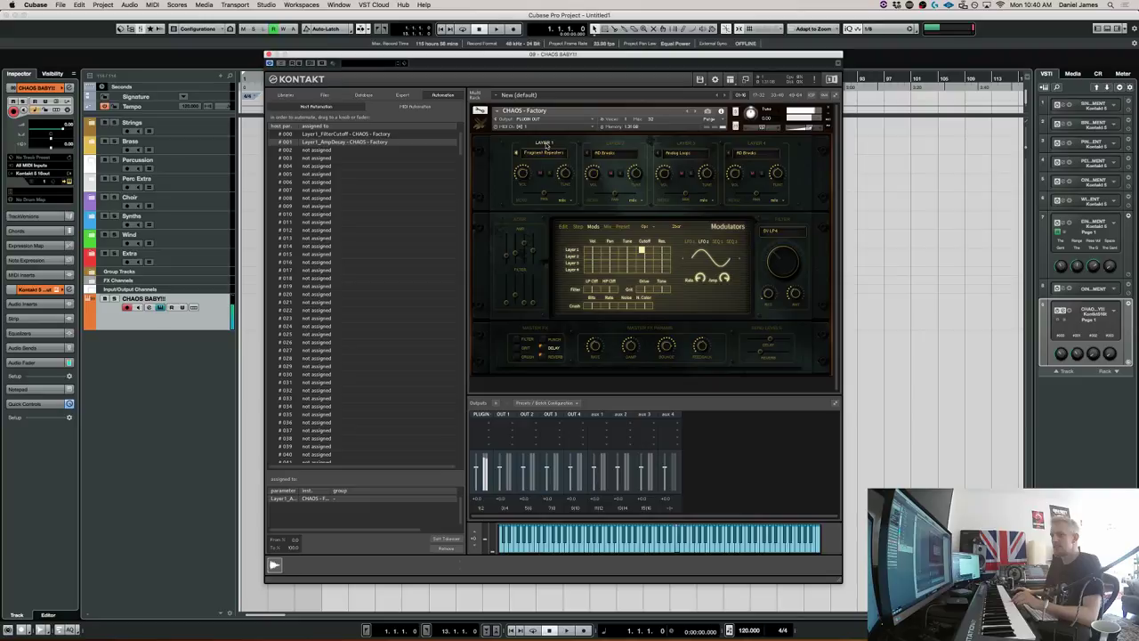
click(565, 226)
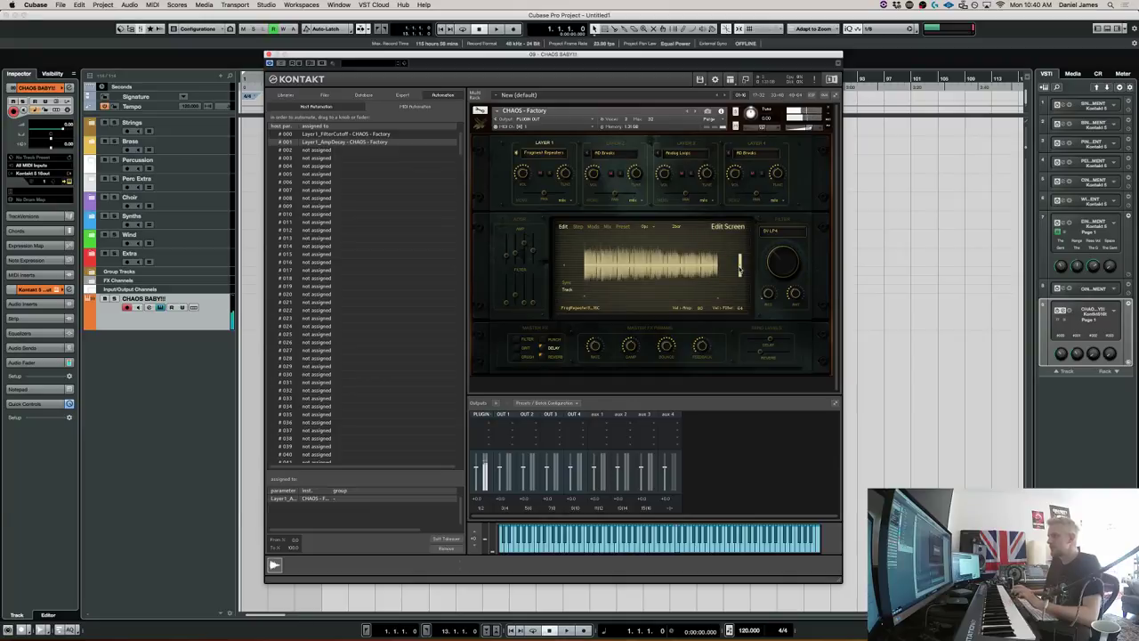
Load Risers into Layer 1 and select Layer 2 for editing.
click(549, 153)
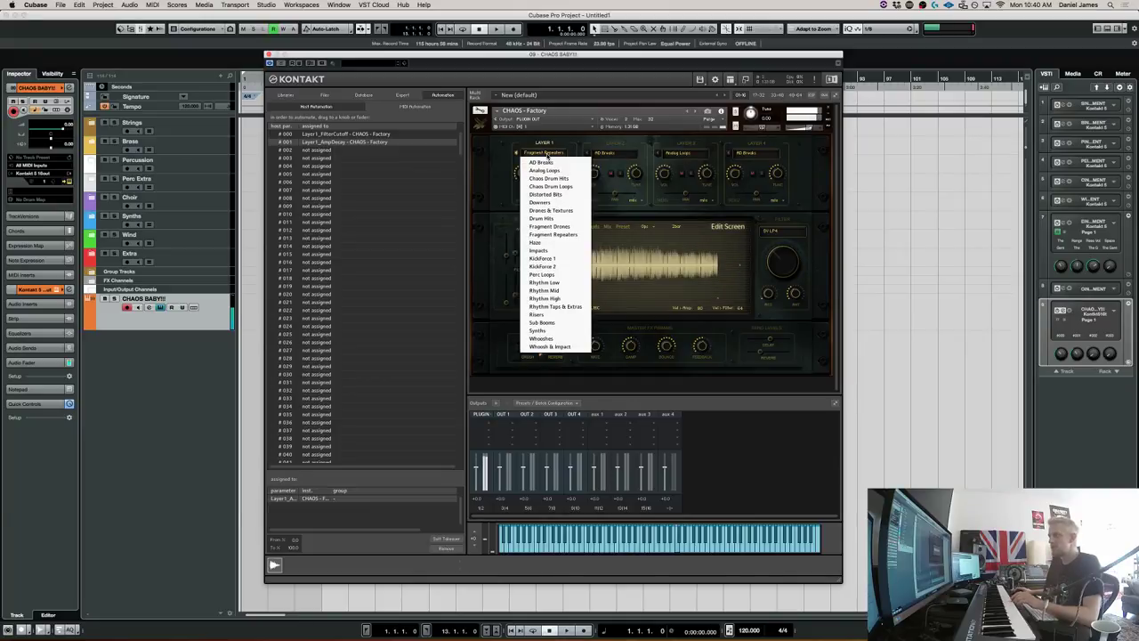
click(571, 315)
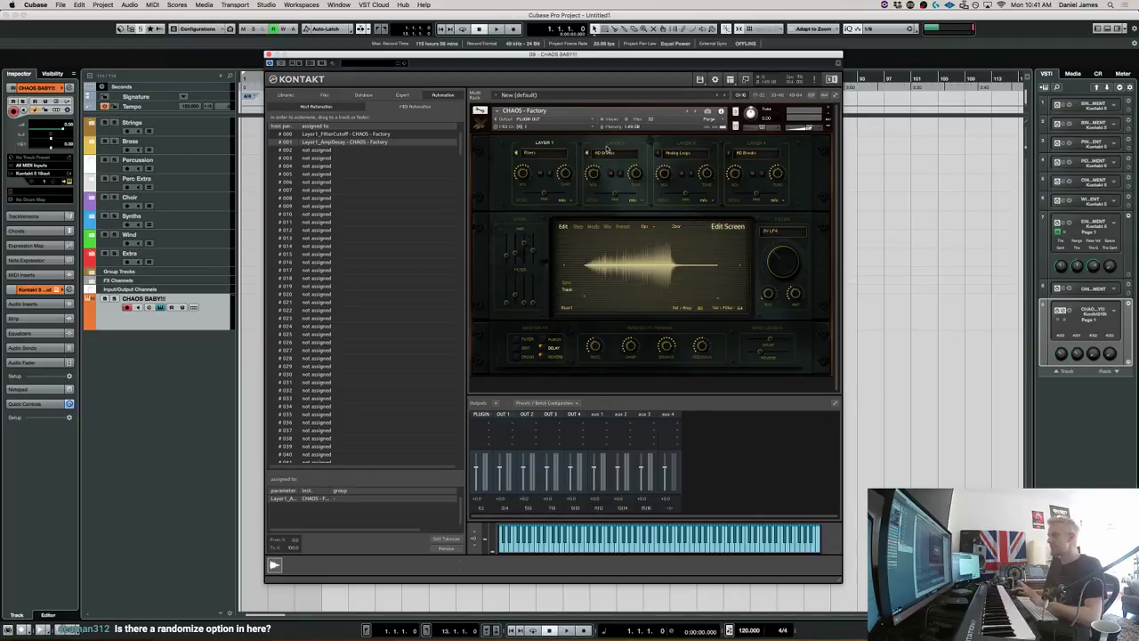
click(612, 151)
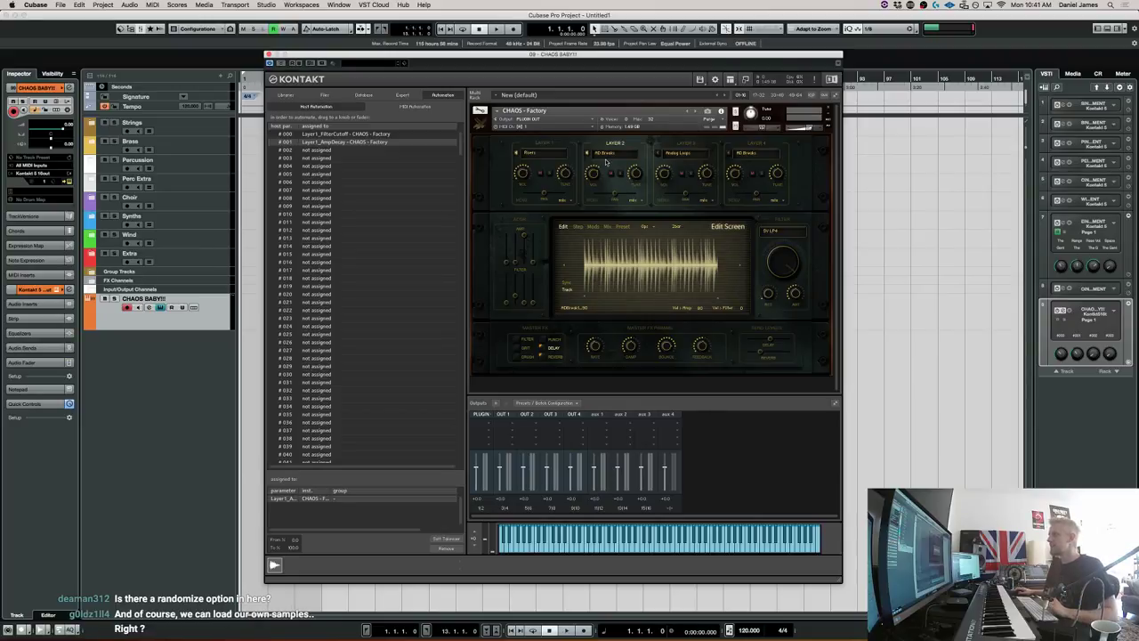
Load Rhythm Low into Layer 2 and change the rate of its step sequencer.
click(606, 154)
click(623, 259)
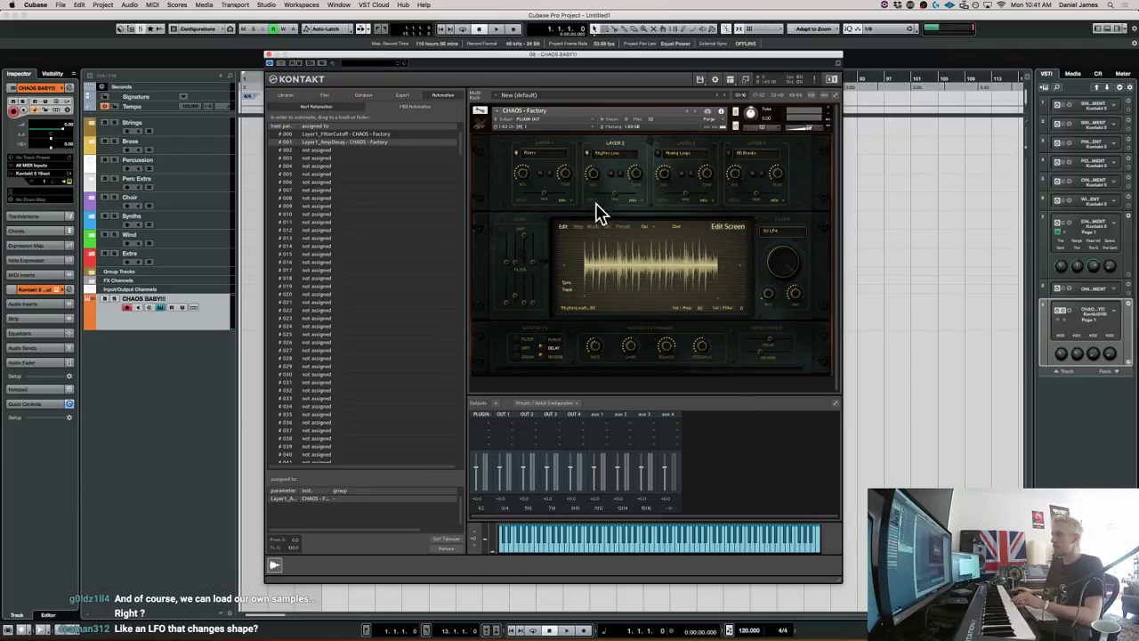
click(581, 227)
click(694, 250)
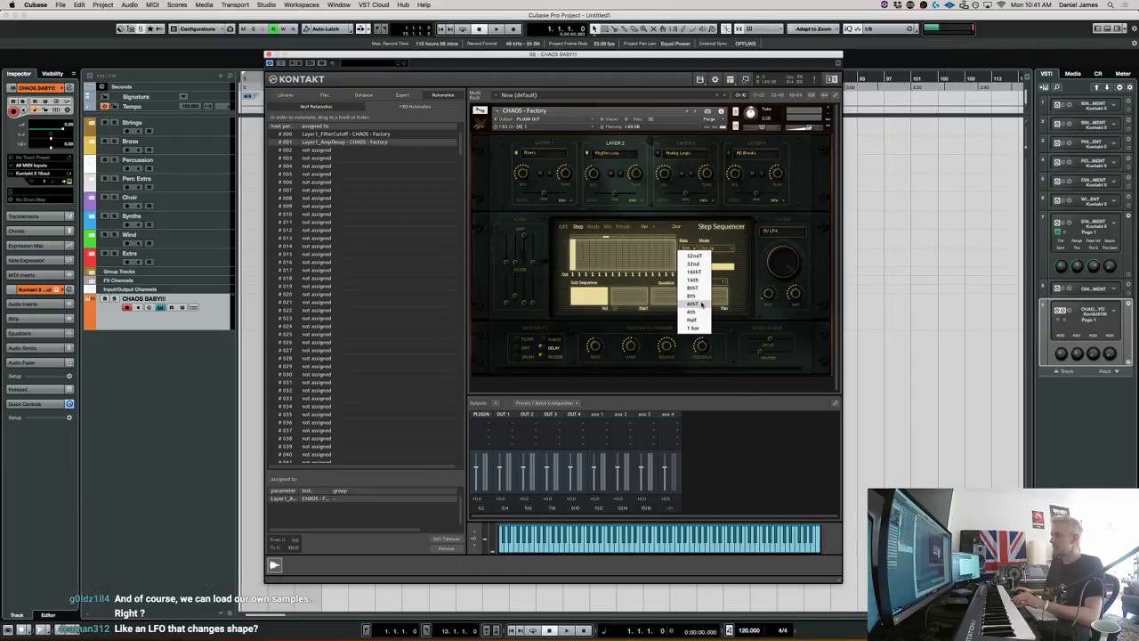
click(696, 274)
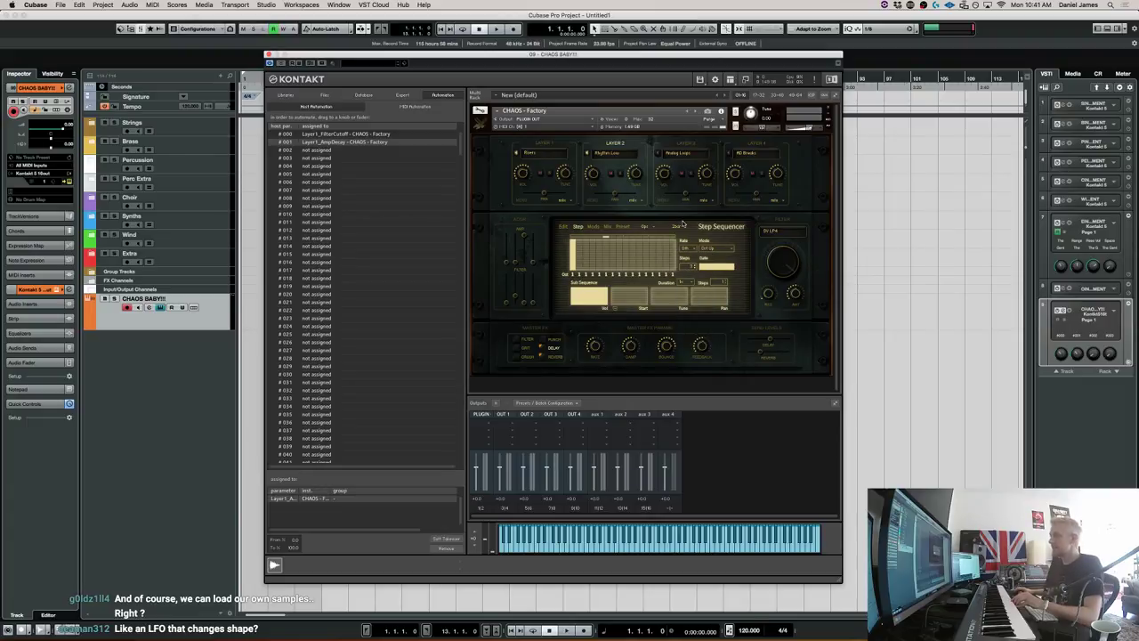
Draw the first eight steps of Layer 2's sequencer with varying levels, then show the layer's waveform on the Edit screen.
drag(570, 237, 620, 230)
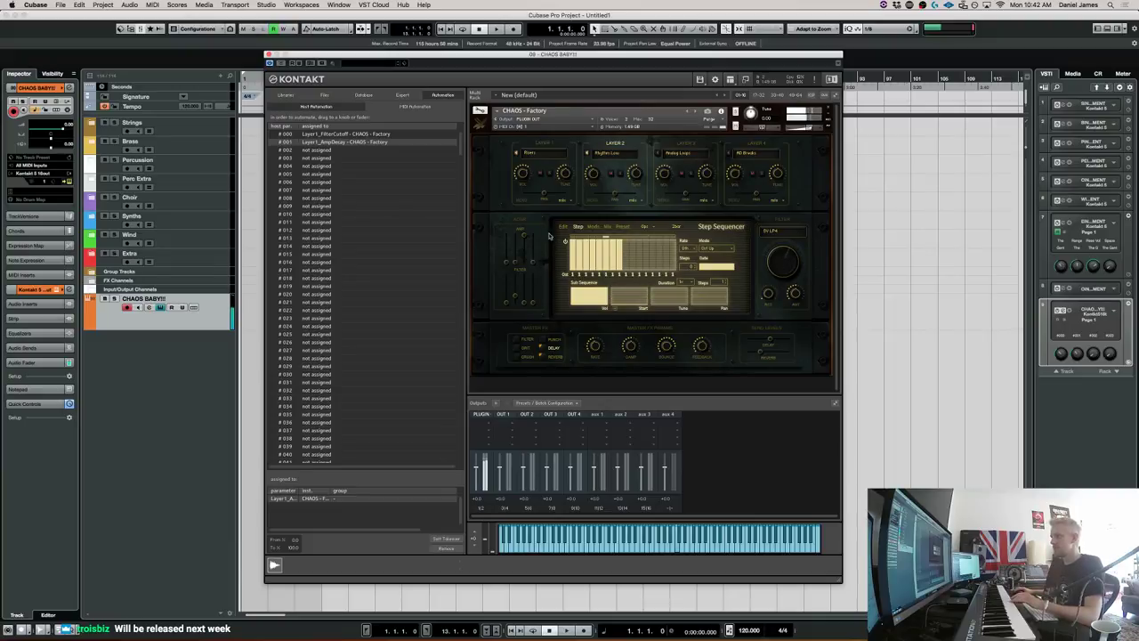
drag(584, 250, 618, 252)
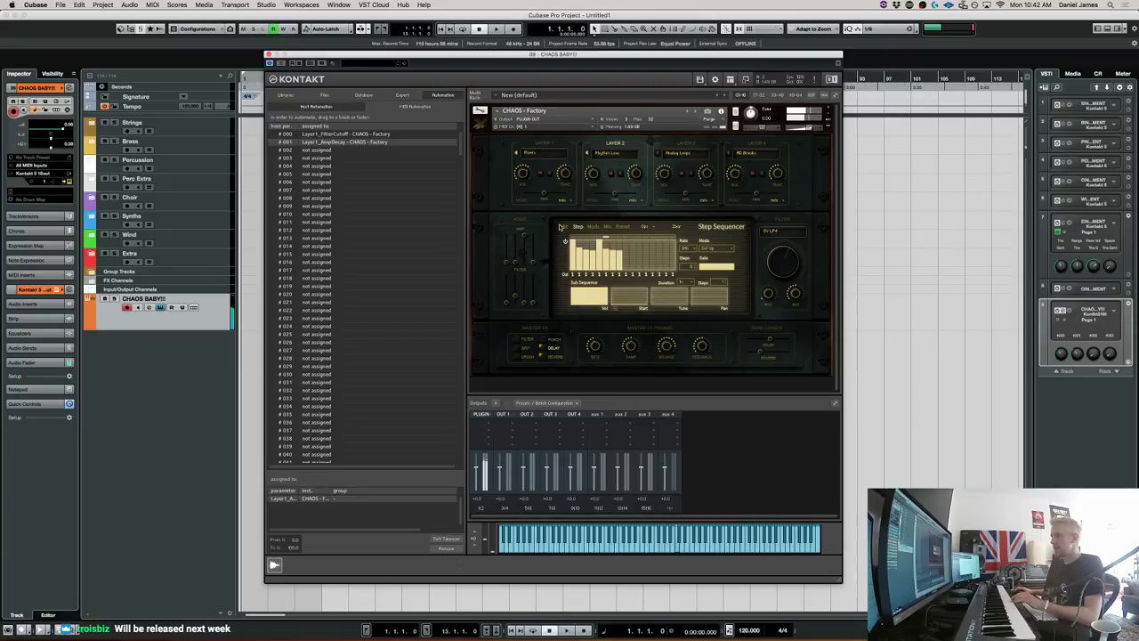
click(563, 226)
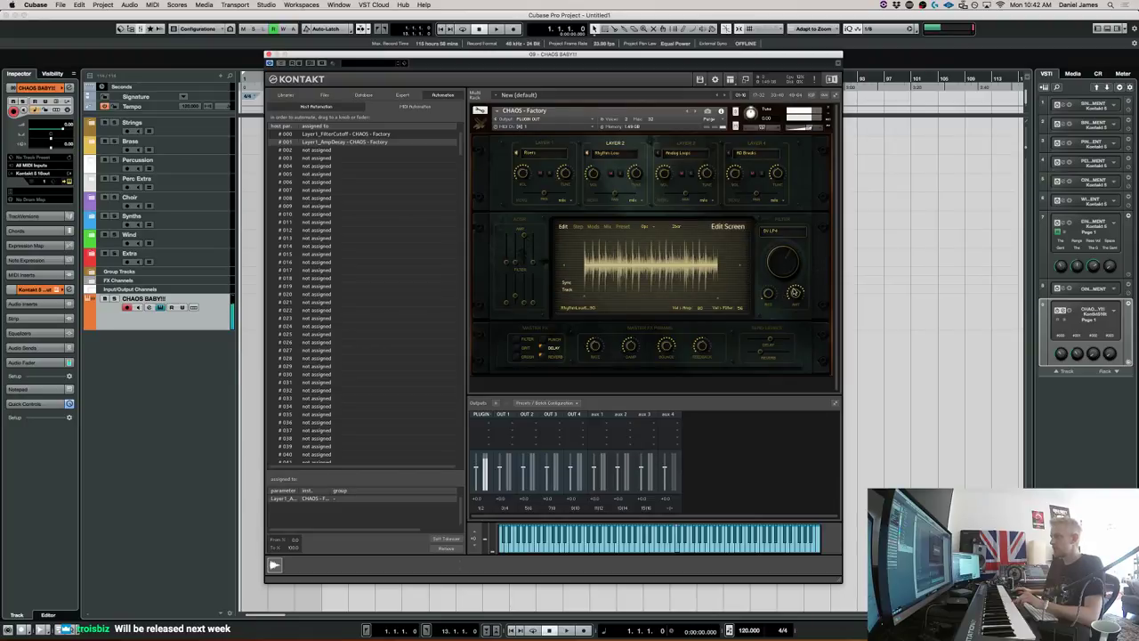
Load Rhythm High into Layer 3 and show its waveform on the Edit screen.
click(592, 228)
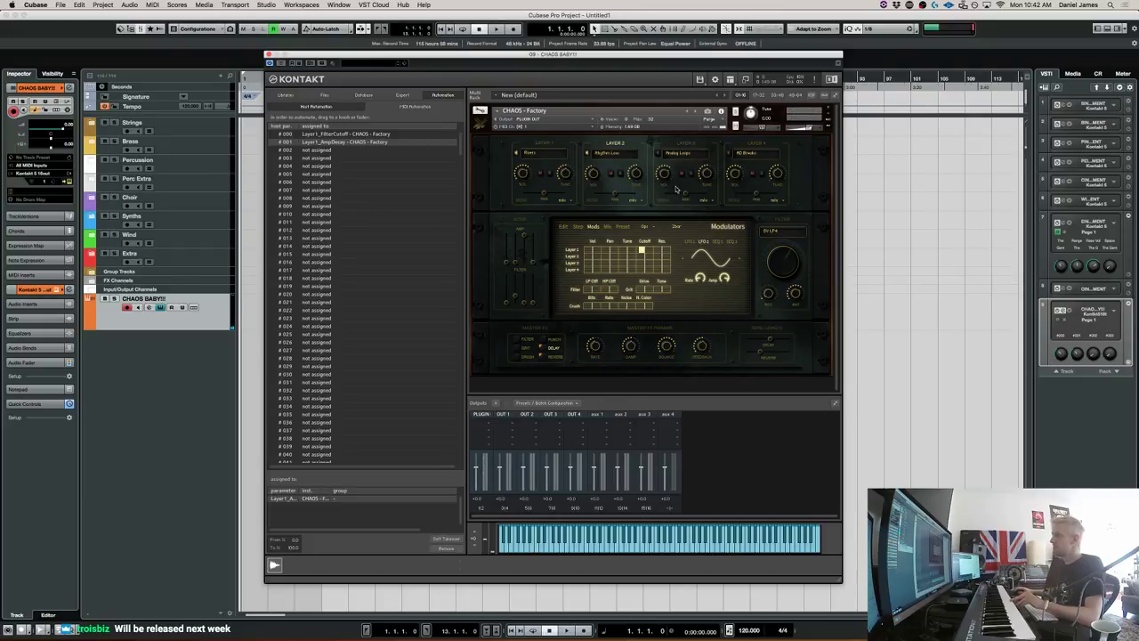
click(676, 153)
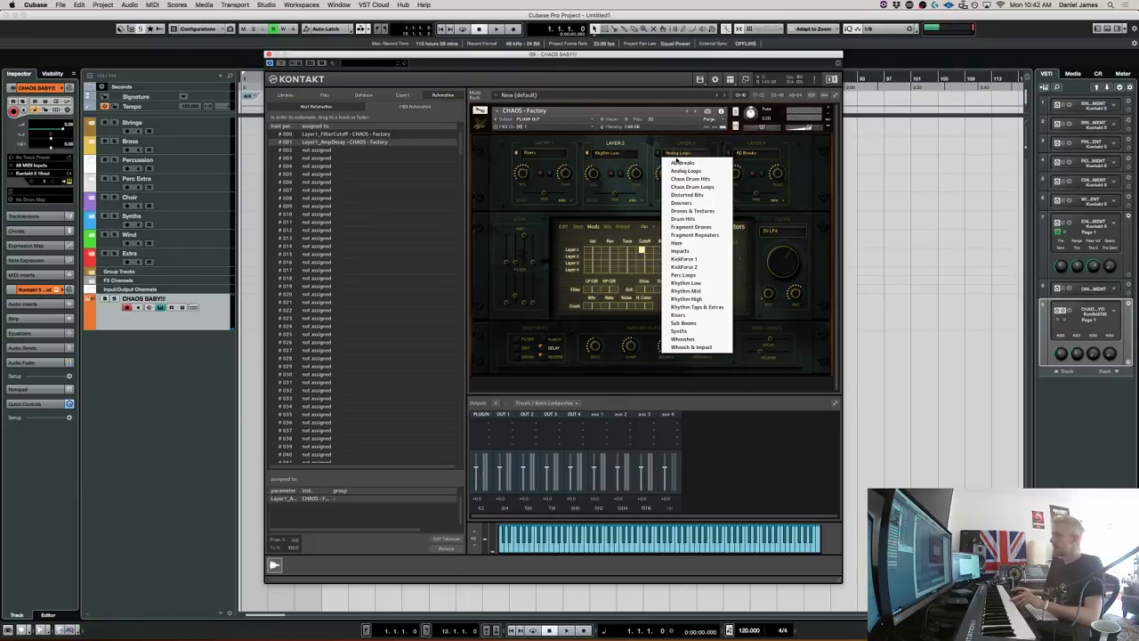
click(693, 299)
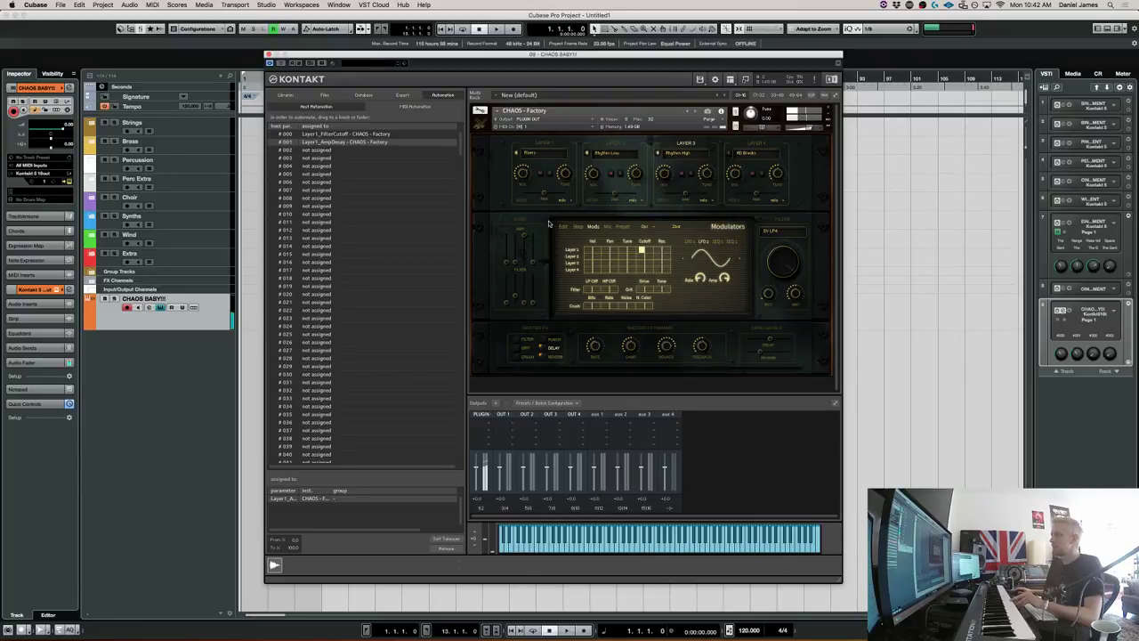
click(563, 226)
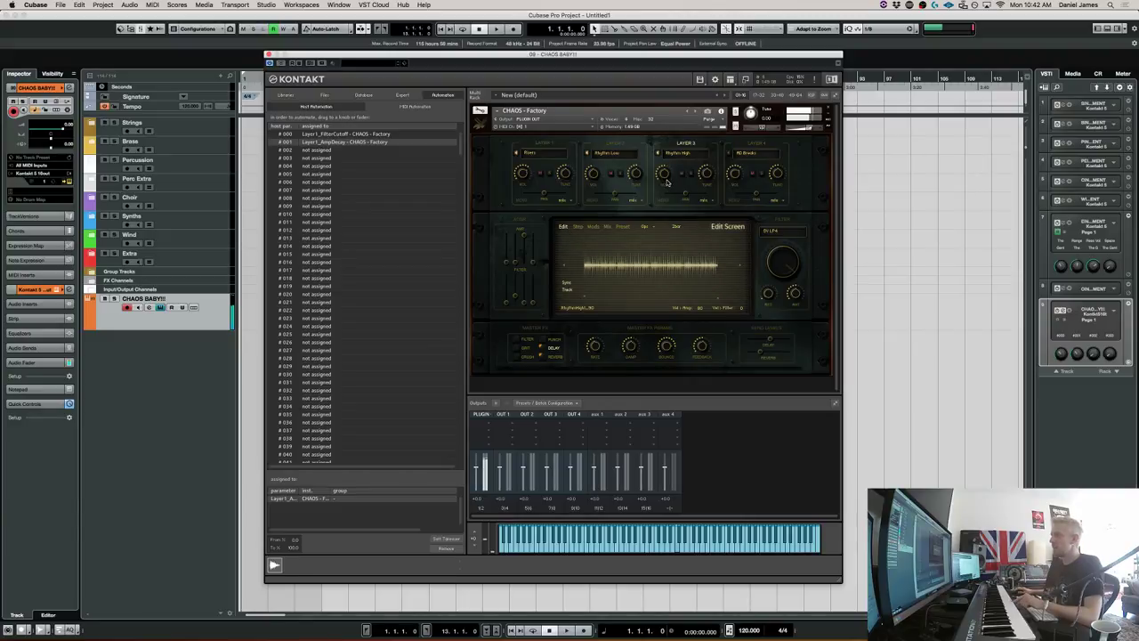
Assign modulation to Layer 3's Pan in the Modulators matrix.
click(621, 226)
click(610, 226)
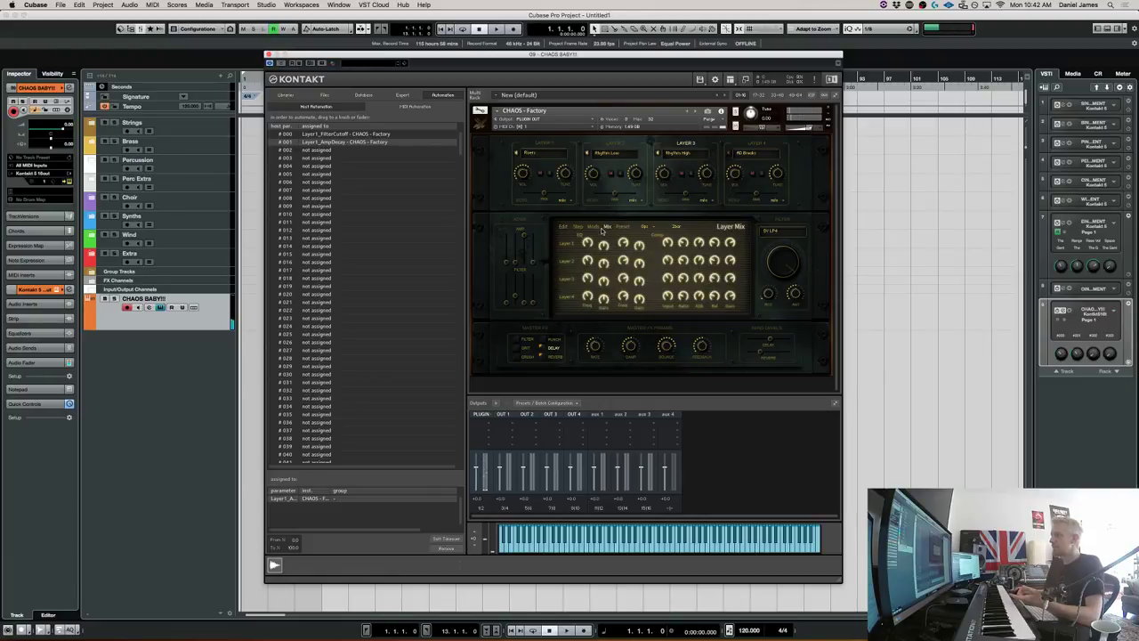
click(594, 226)
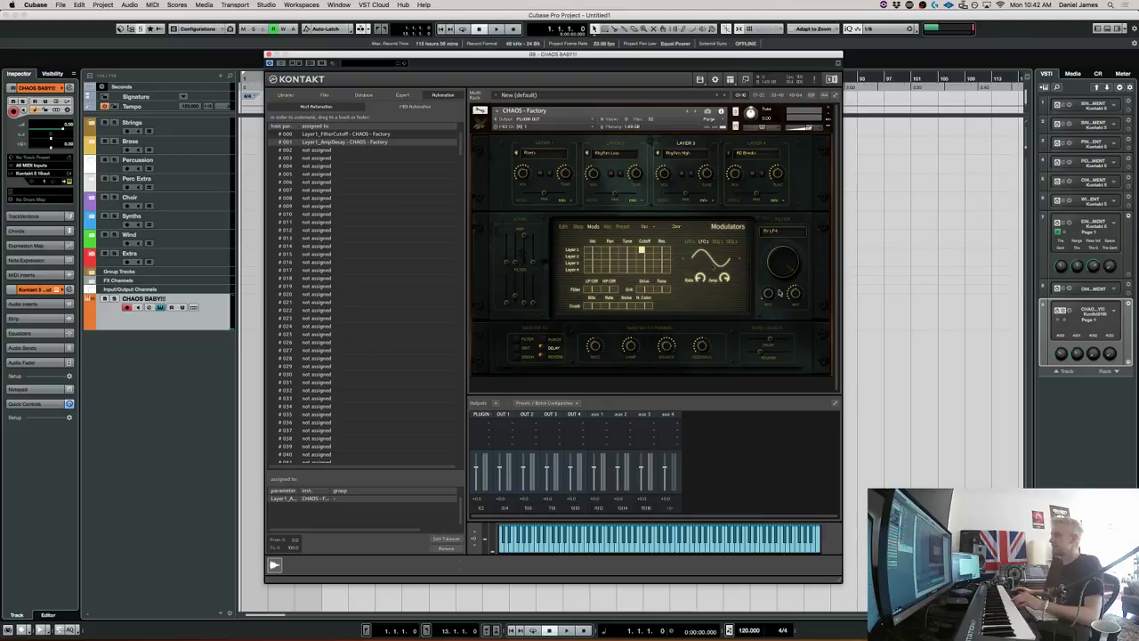
click(614, 262)
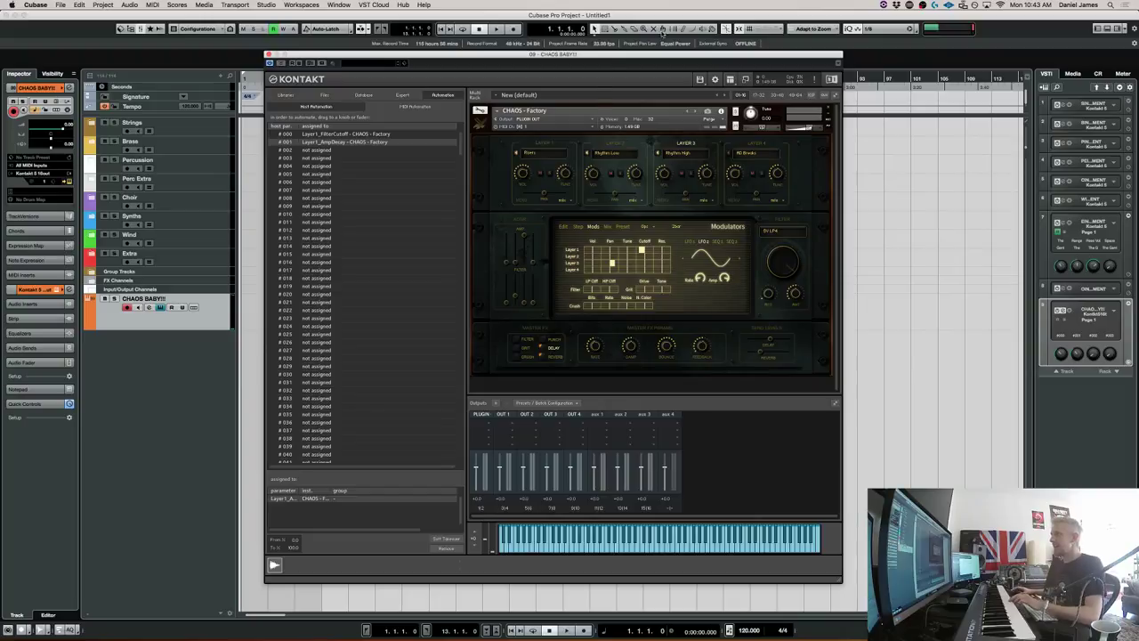
Fill all of Layer 3's sequencer steps at nearly full level and bring up the Layer Mix page.
click(578, 229)
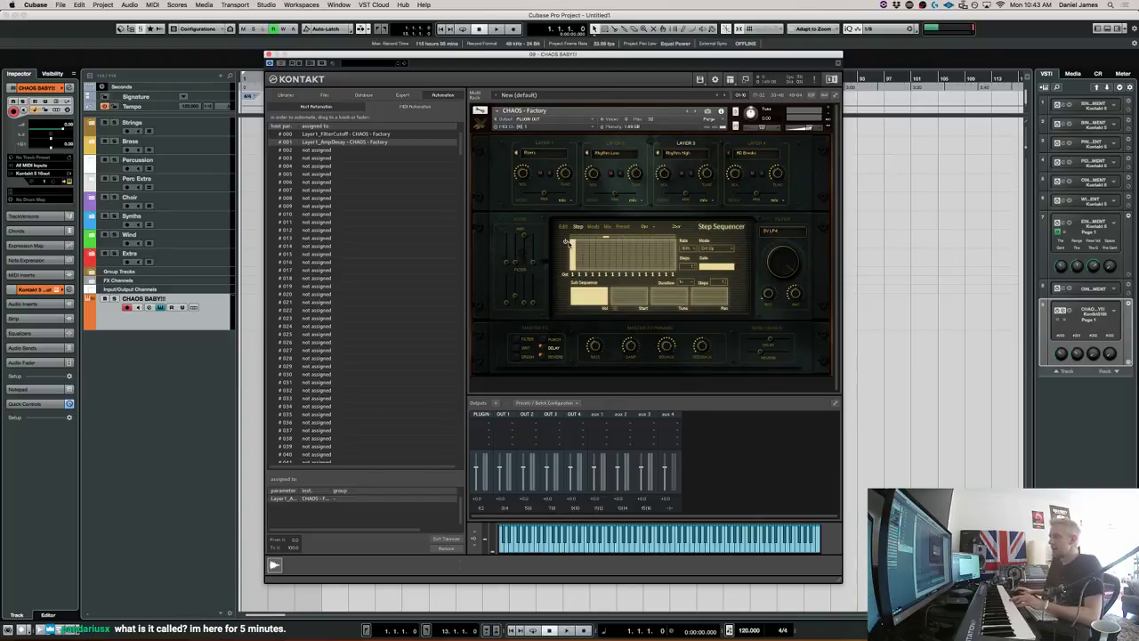
drag(579, 245, 675, 240)
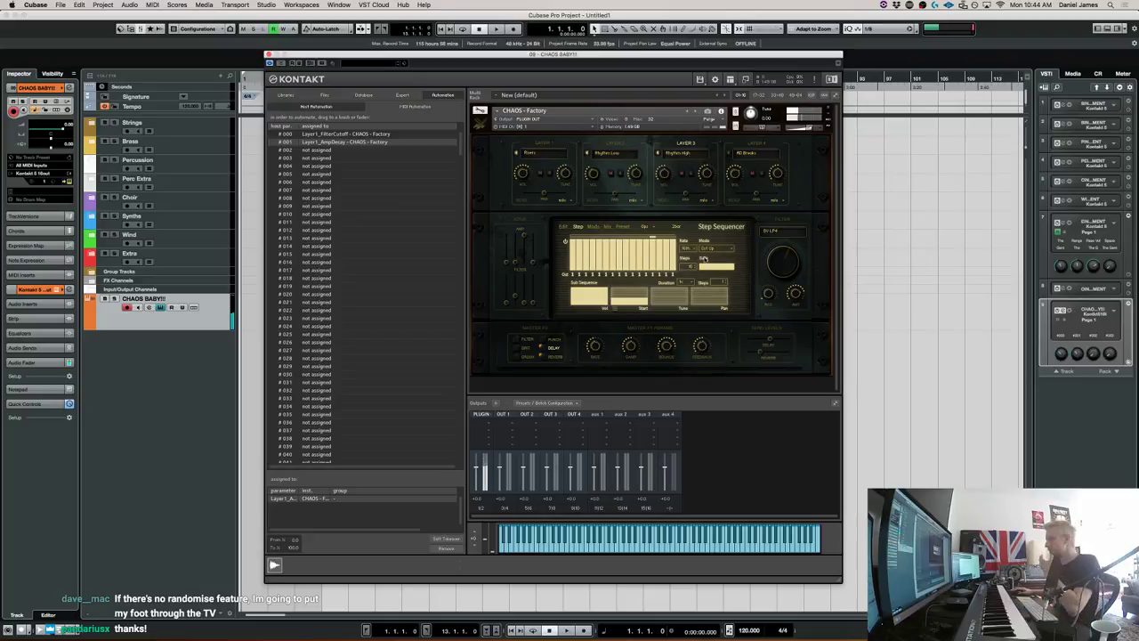
click(607, 228)
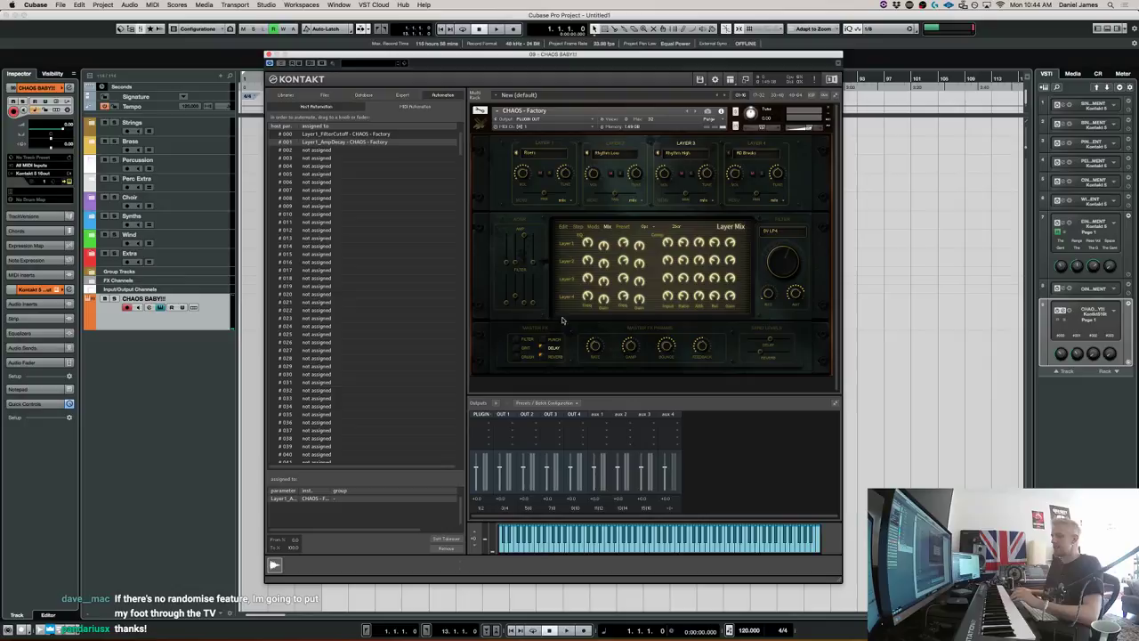
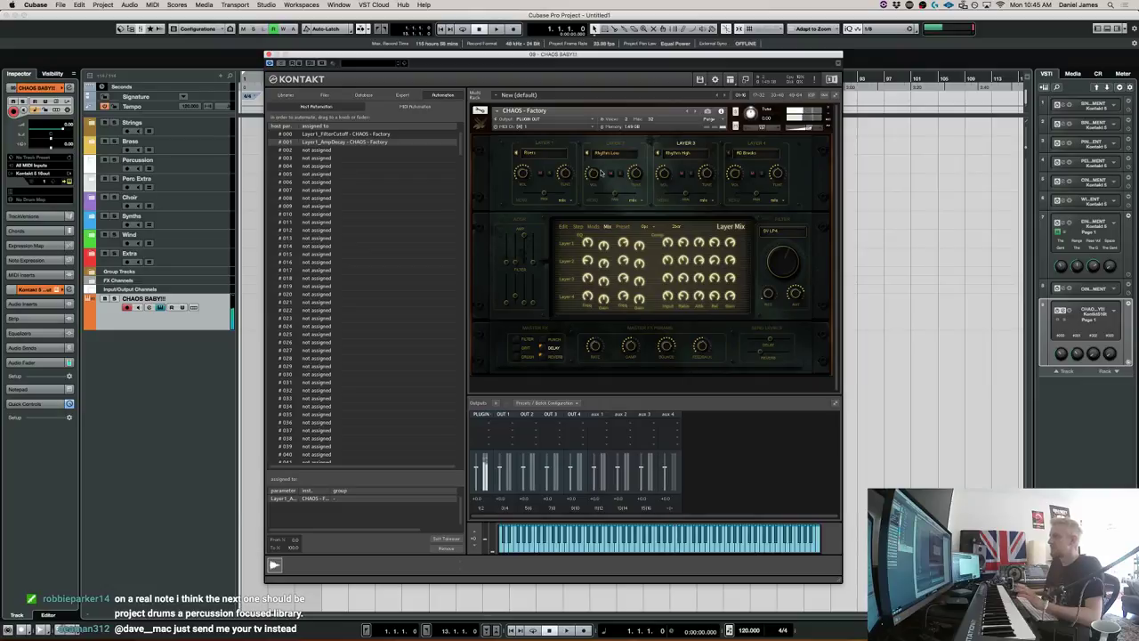
Audition AD Breaks in Layer 1, replace it with Rhythm High, and show its waveform on the Edit screen.
click(544, 152)
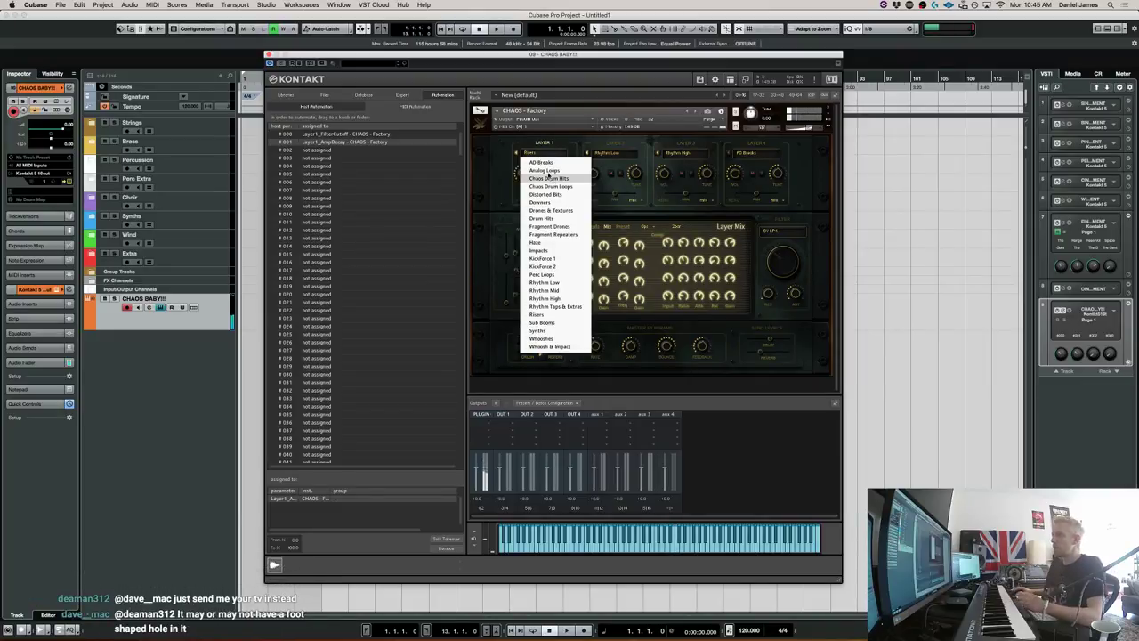
click(540, 163)
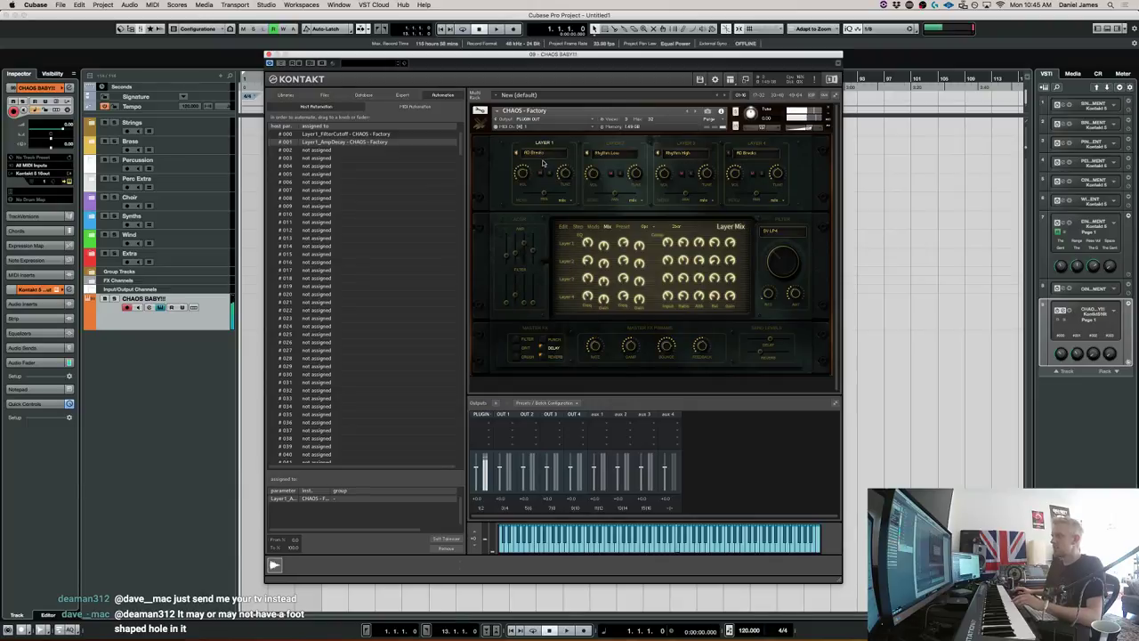
click(544, 152)
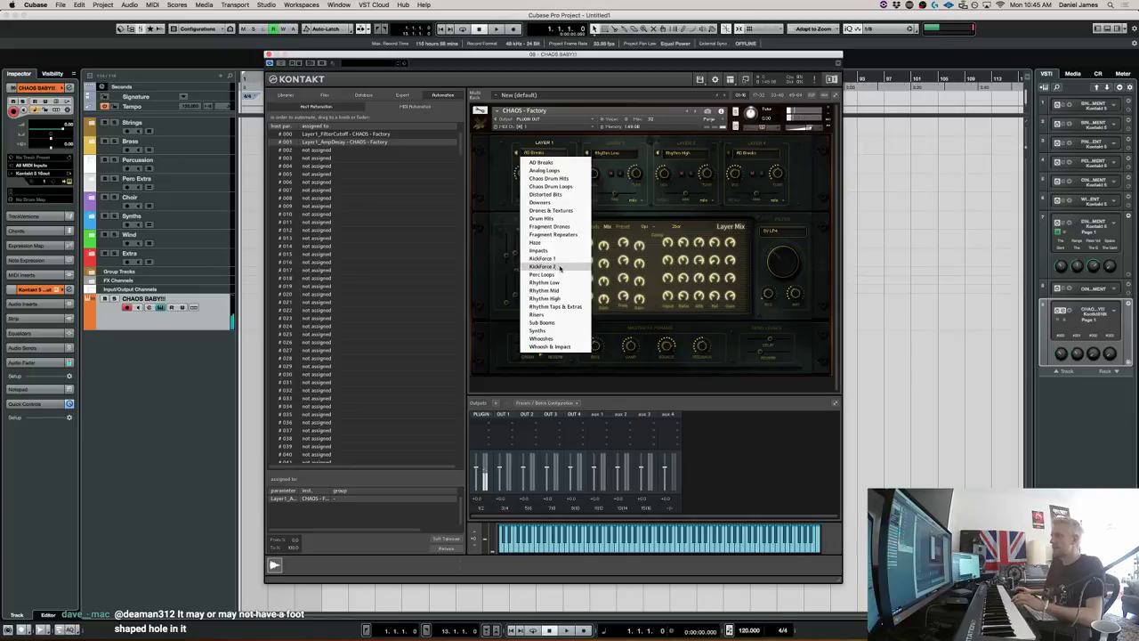
click(559, 298)
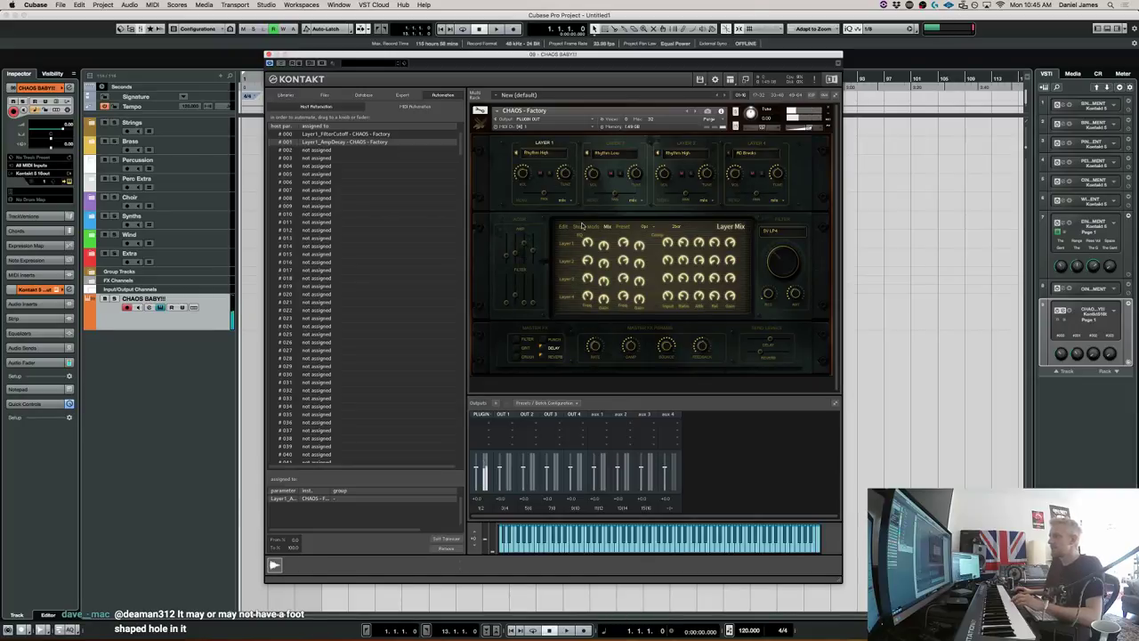
click(566, 227)
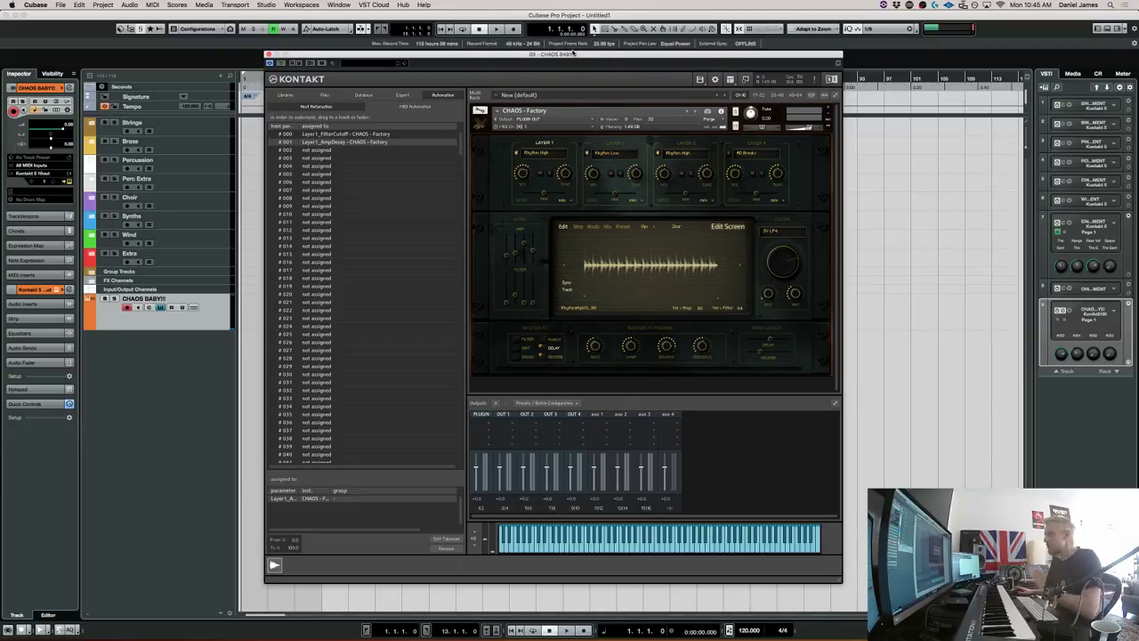
Move the instrument window aside, activate all of its outputs, and look at Layer 1's output choices without changing them.
drag(574, 53, 657, 50)
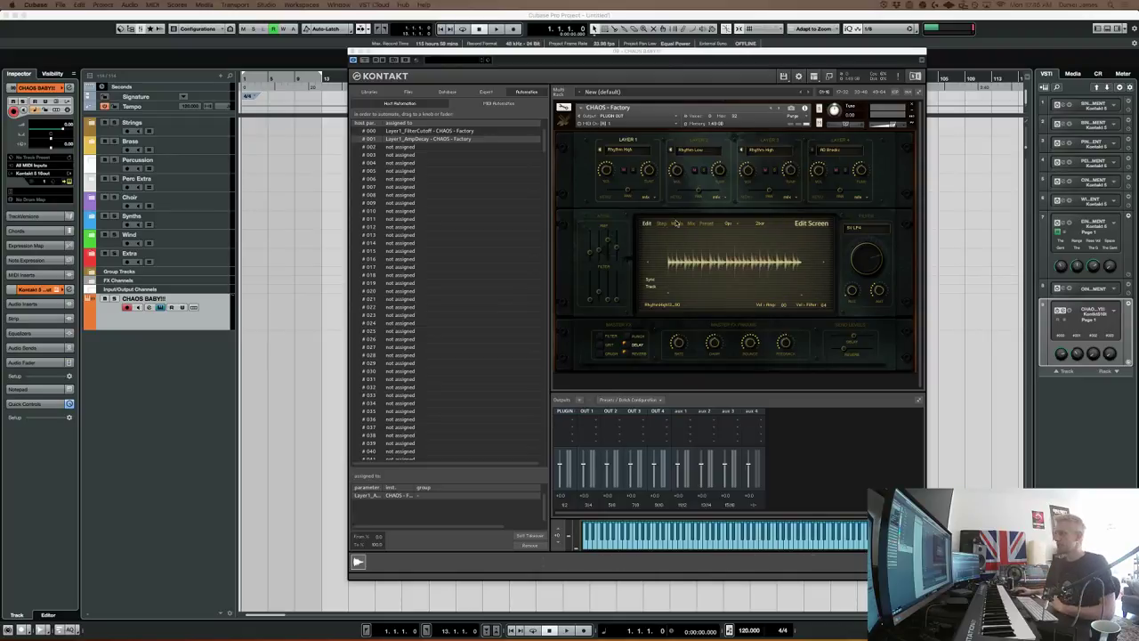
click(921, 60)
mouse_move(952, 150)
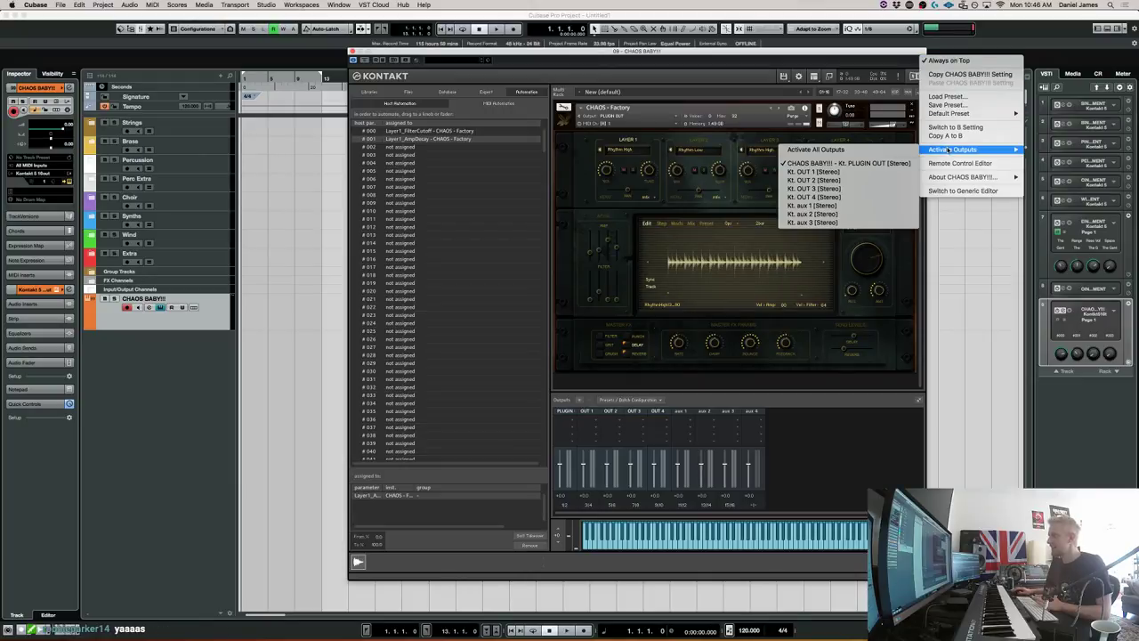
click(907, 149)
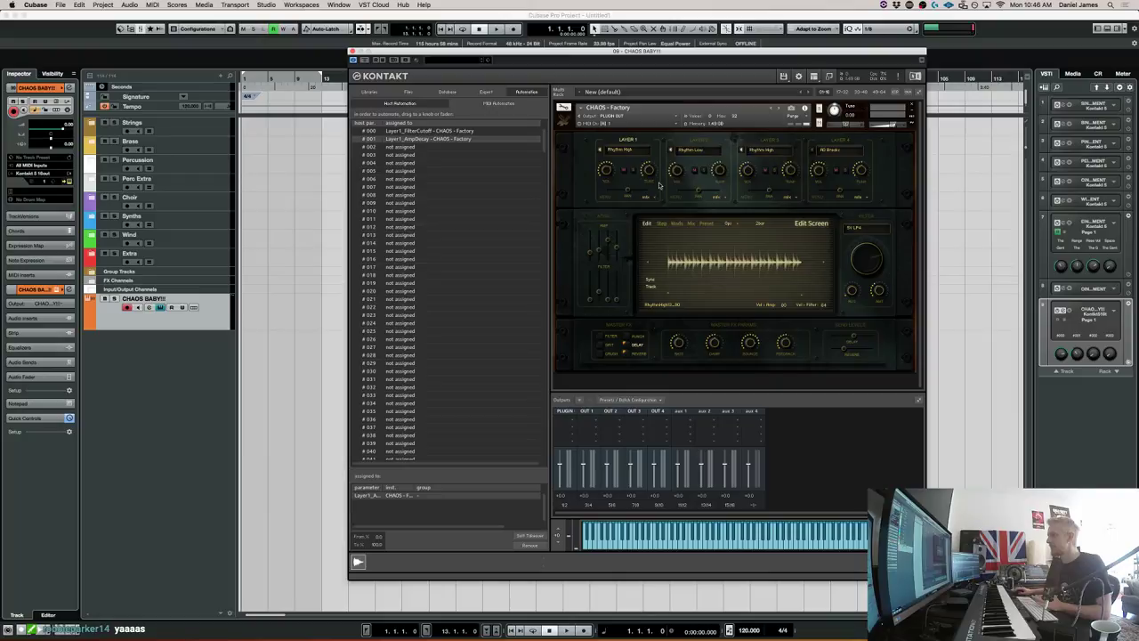
click(656, 198)
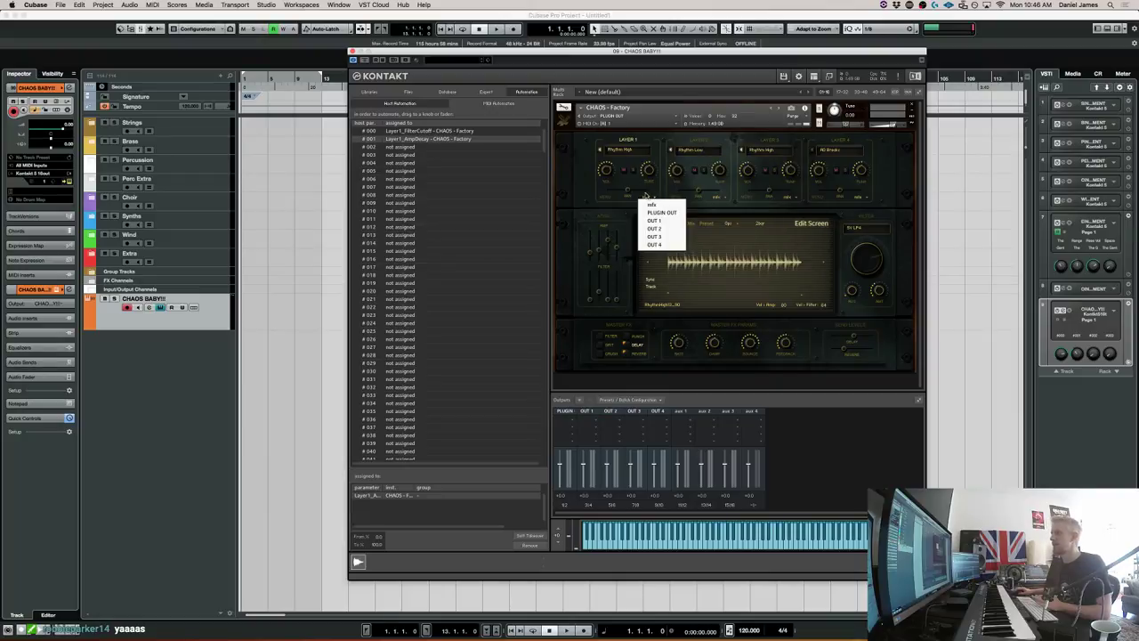
click(646, 194)
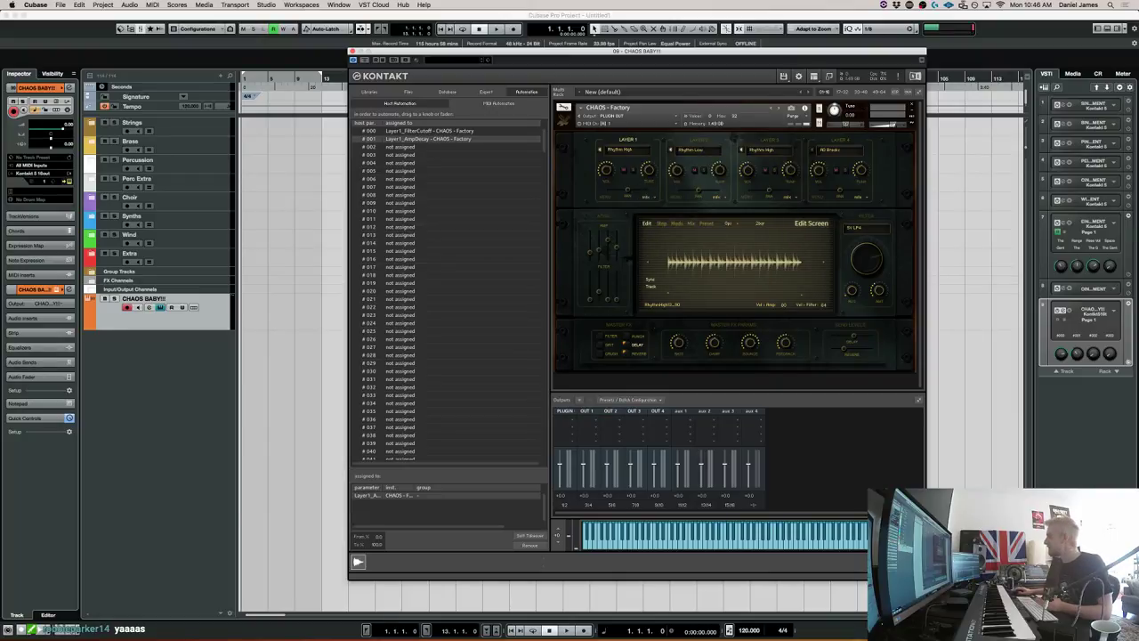
Show the Kontakt output channels in the MixConsole, narrowing the channel strips and rearranging the mixer window.
key(F3)
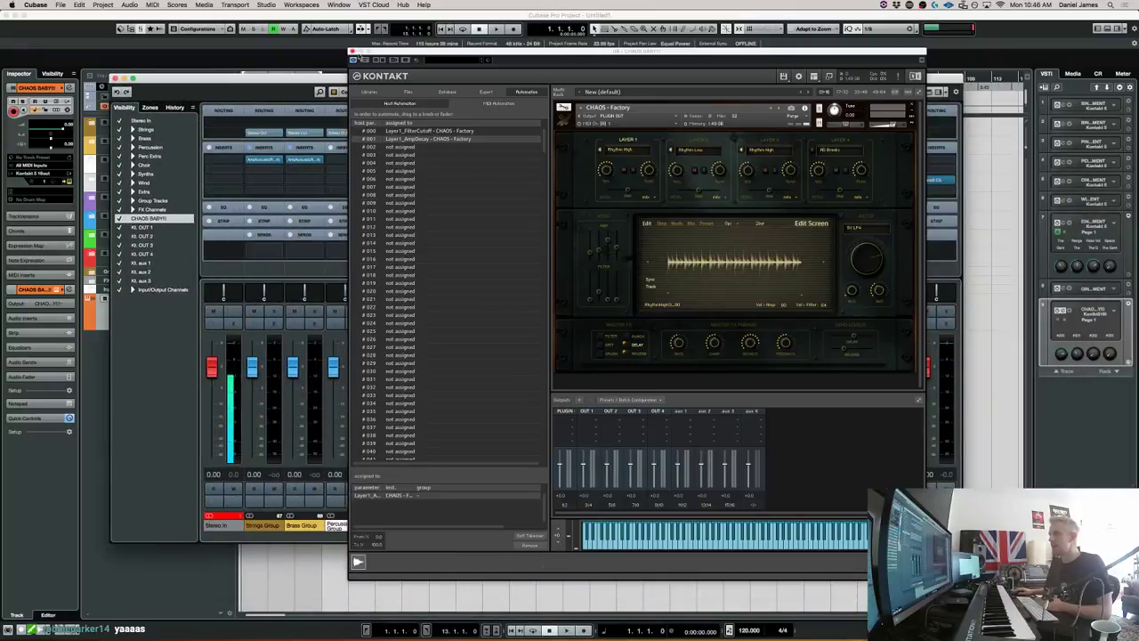
click(353, 59)
drag(605, 537, 712, 537)
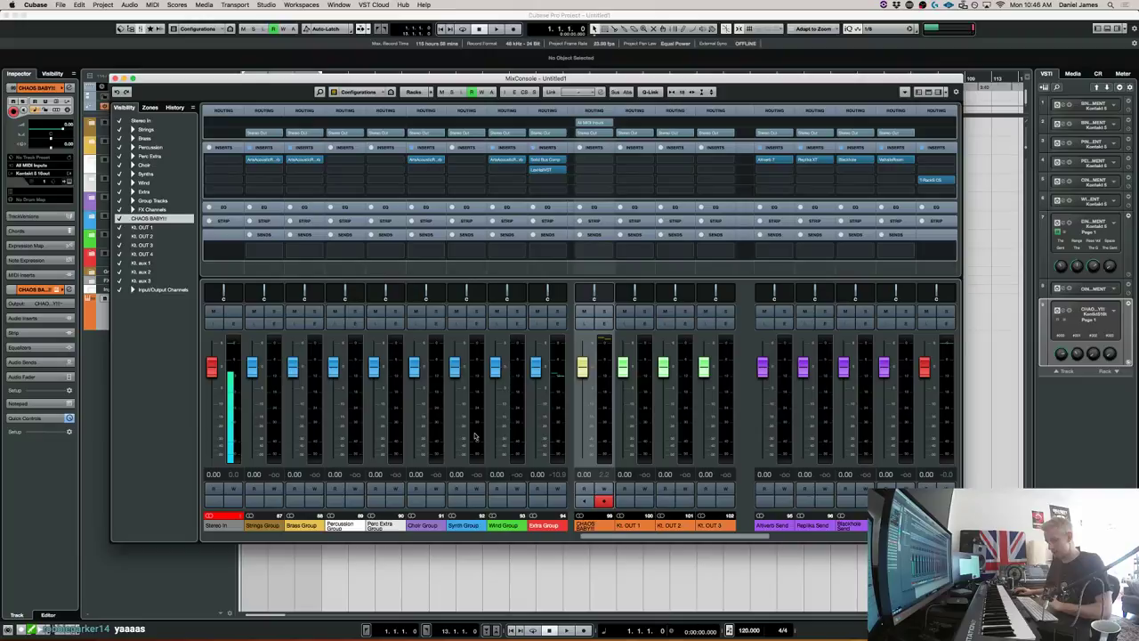
scroll(620, 505, down, 5)
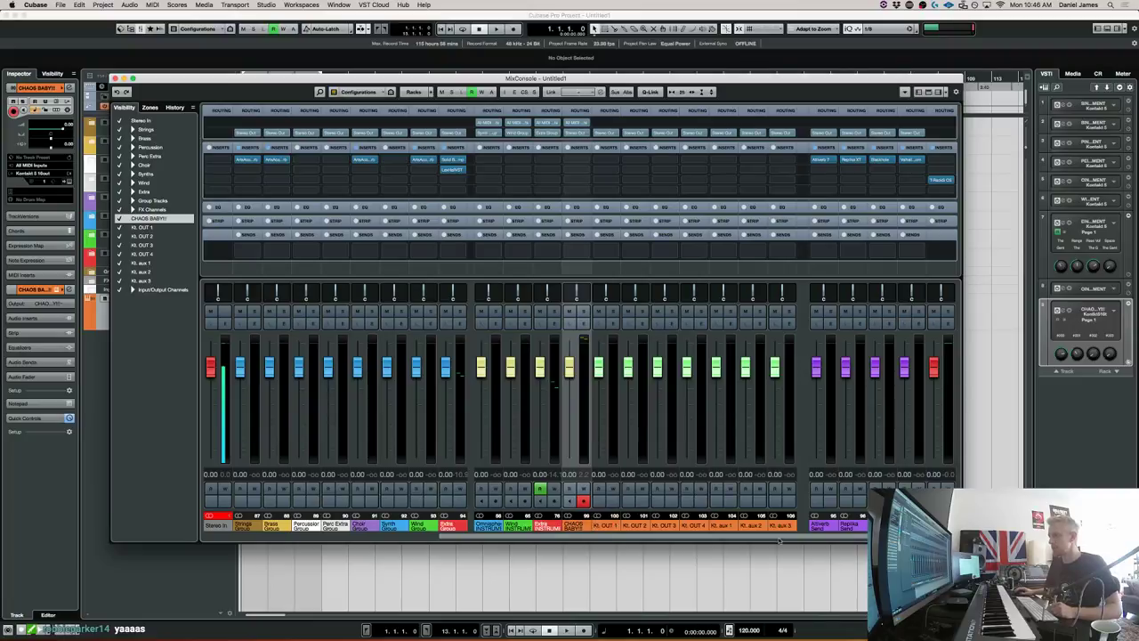
drag(593, 81, 594, 95)
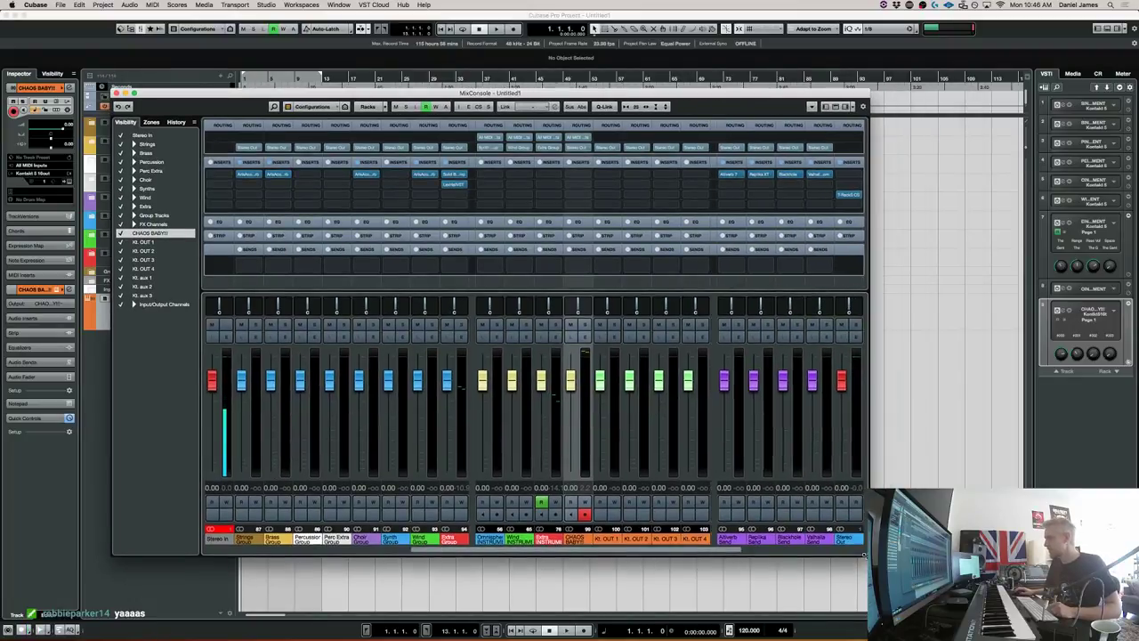
drag(613, 98, 669, 103)
Reopen the CHAOS BABY!!! instrument and route Layers 1 to 4 to OUT 1, OUT 2, OUT 3 and OUT 4 respectively.
click(152, 326)
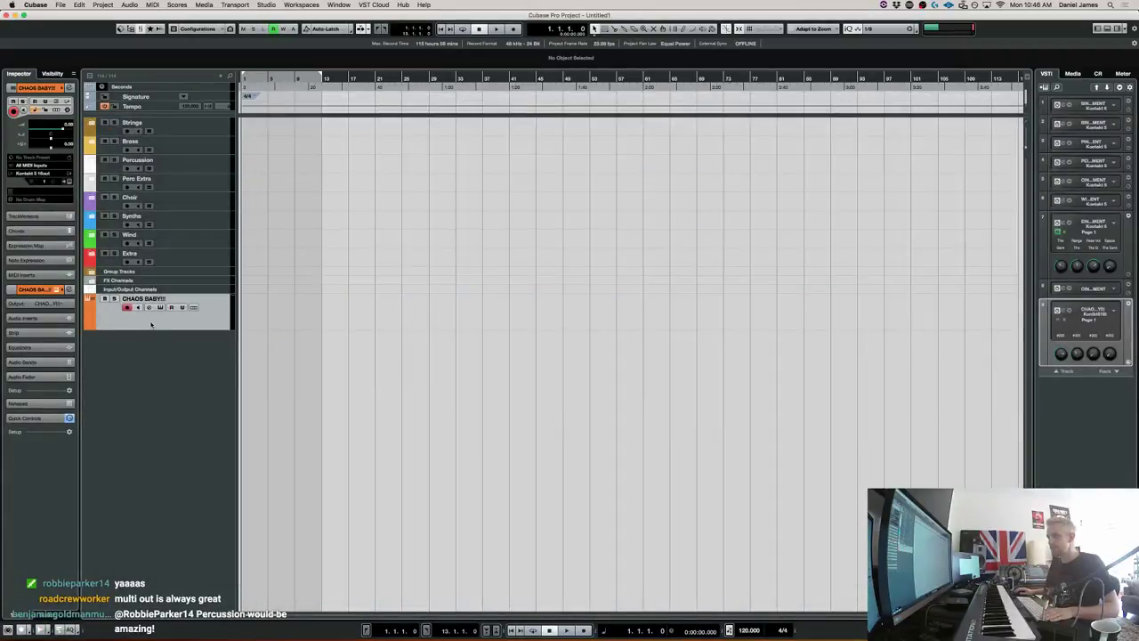
key(Return)
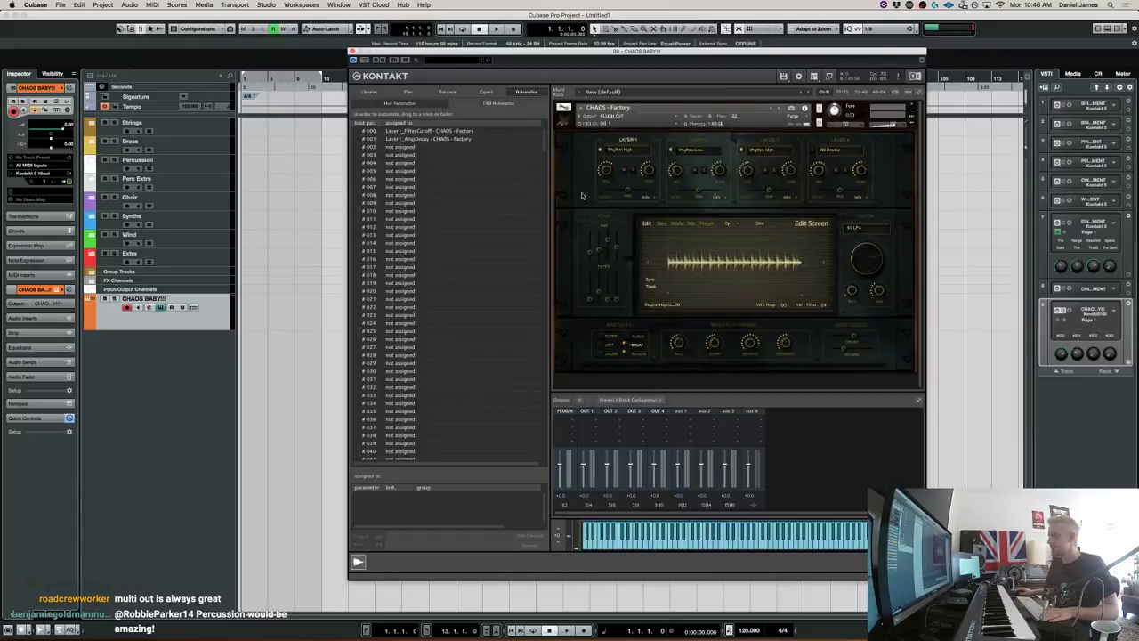
click(653, 196)
click(660, 222)
click(717, 199)
click(727, 229)
click(788, 198)
click(796, 237)
click(854, 195)
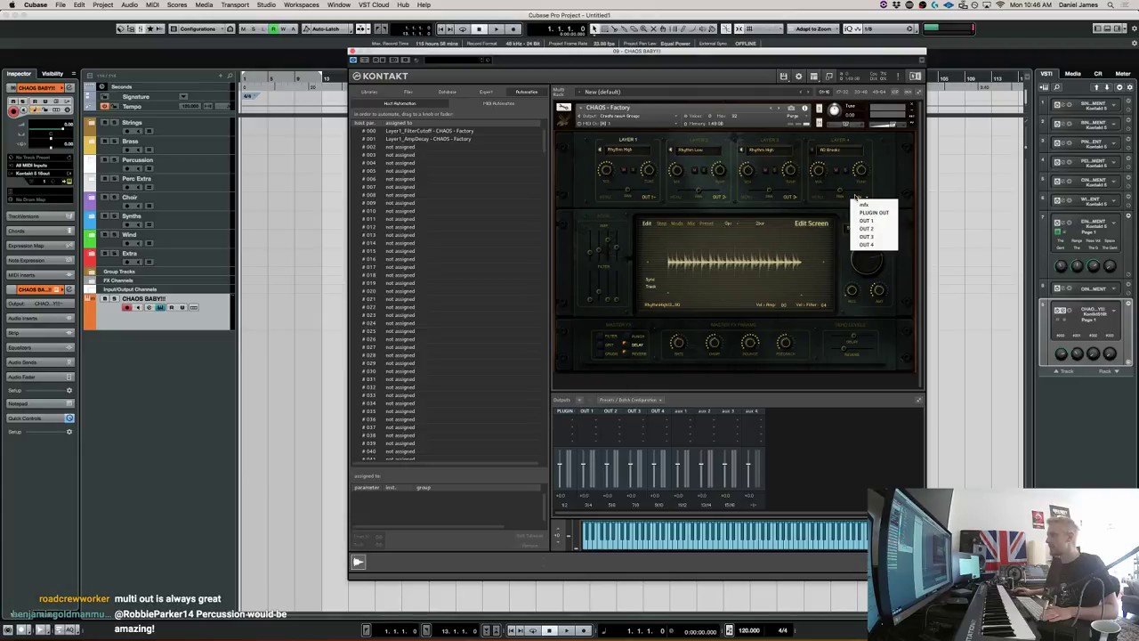
click(868, 244)
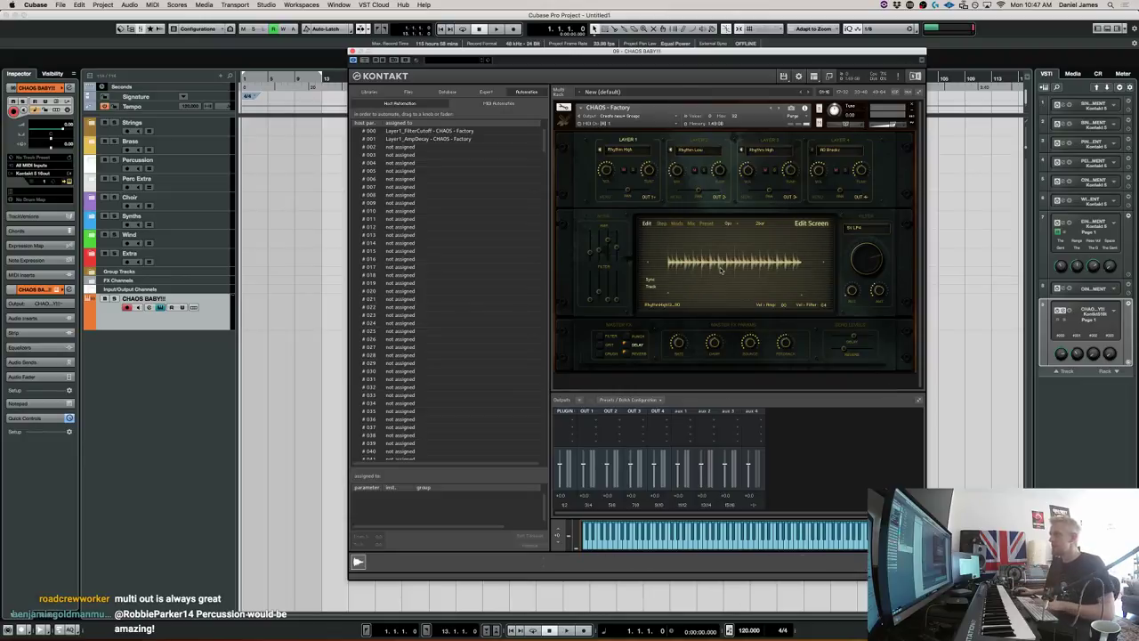
Arrange the MixConsole beside the Kontakt window and solo the Kt. OUT 1 and Kt. OUT 2 channels in turn.
drag(658, 53, 906, 93)
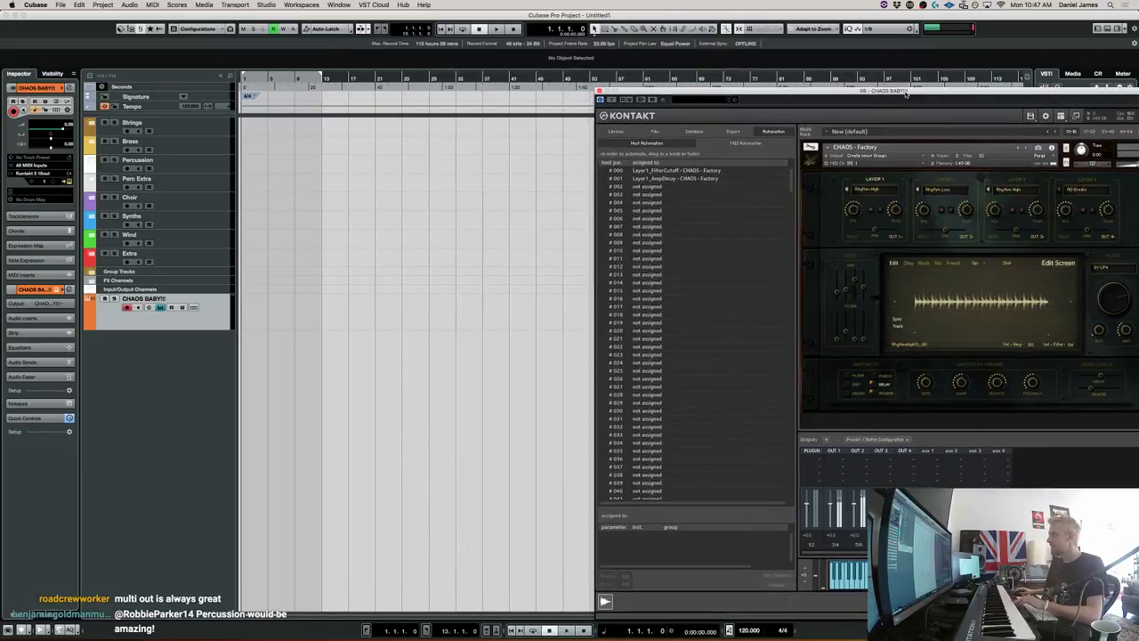
key(F3)
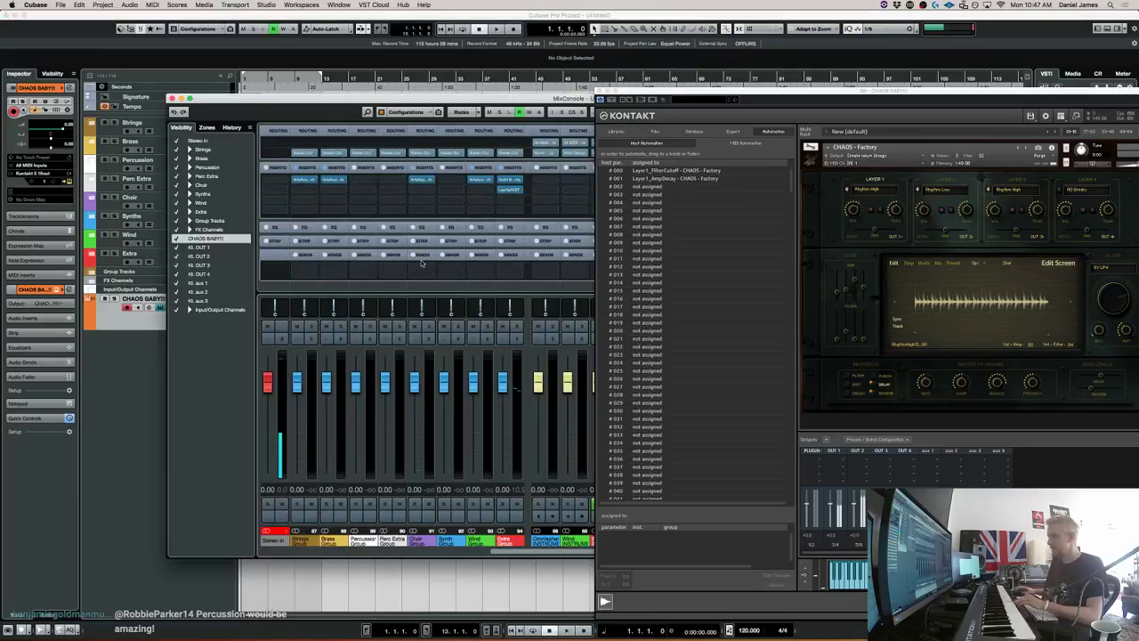
drag(532, 94, 271, 97)
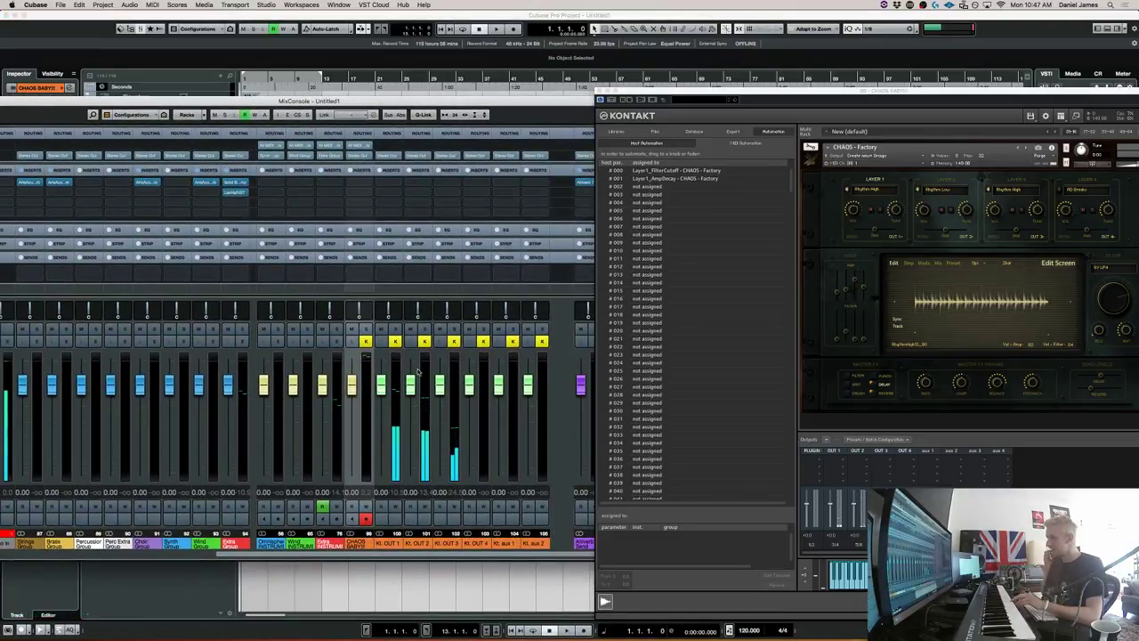
click(395, 329)
click(424, 328)
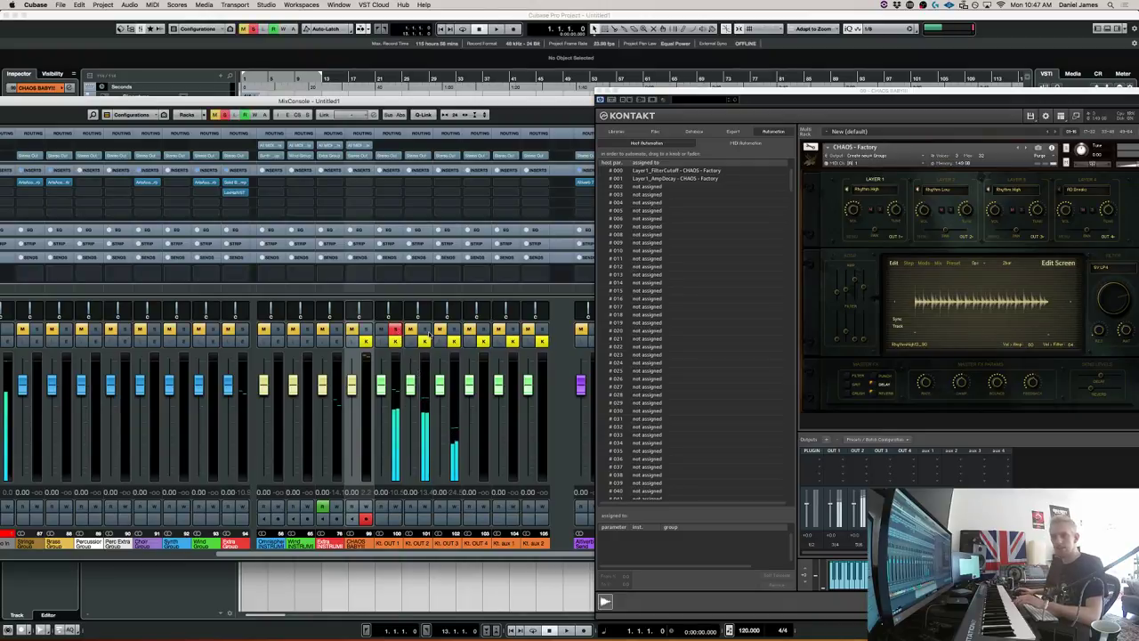
click(395, 329)
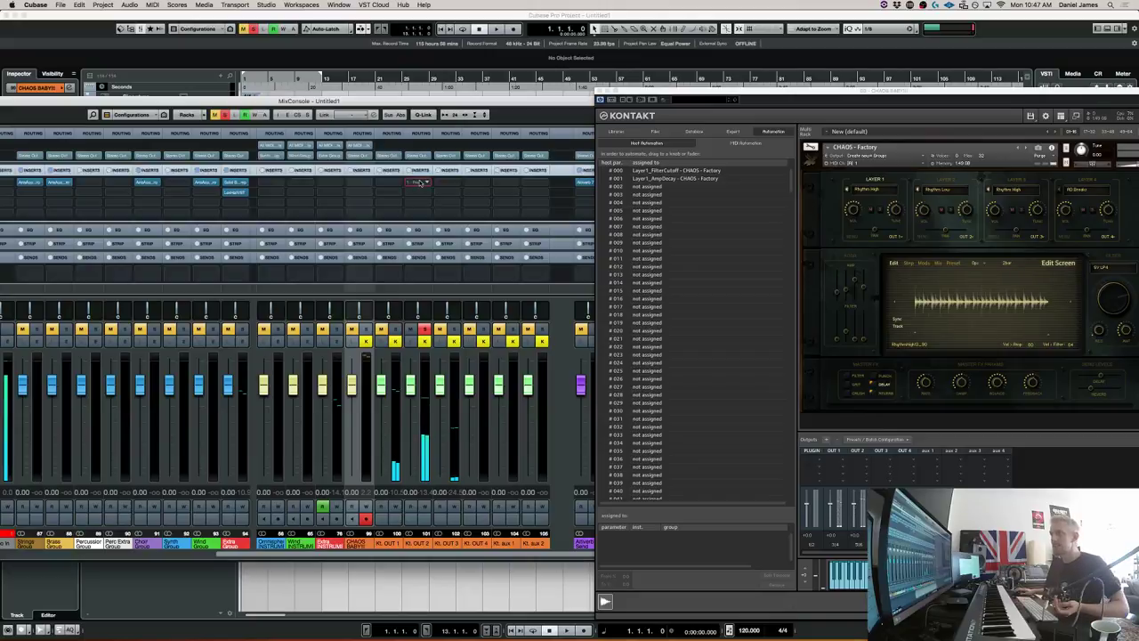
Add the Steinberg Compressor as the first insert on the Kt. OUT 2 channel.
click(416, 182)
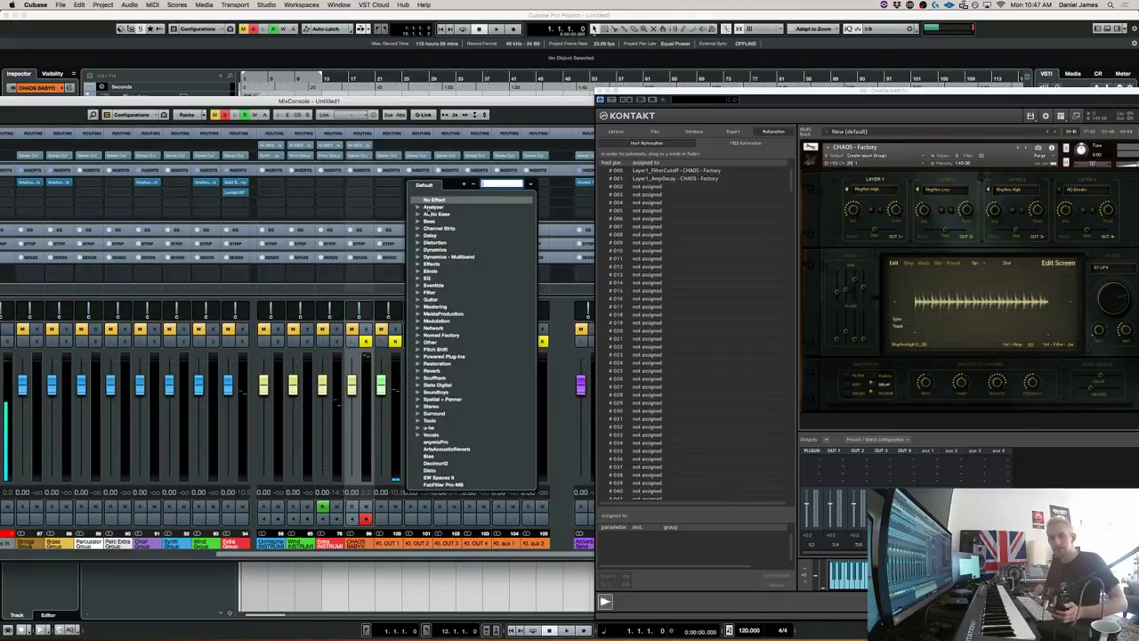
text(compres)
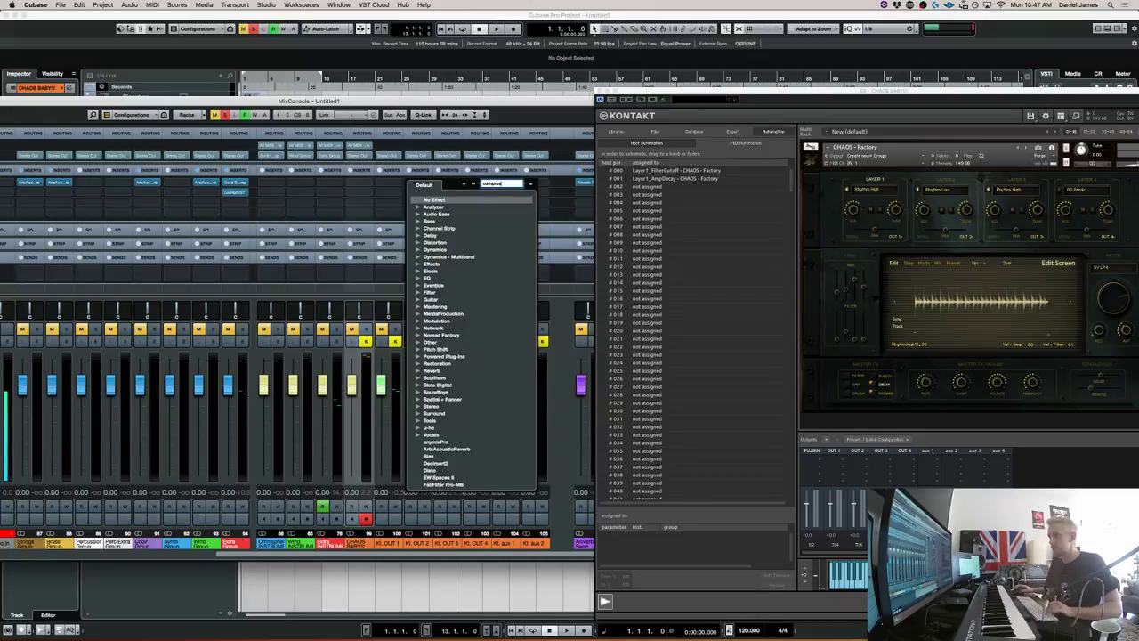
click(473, 205)
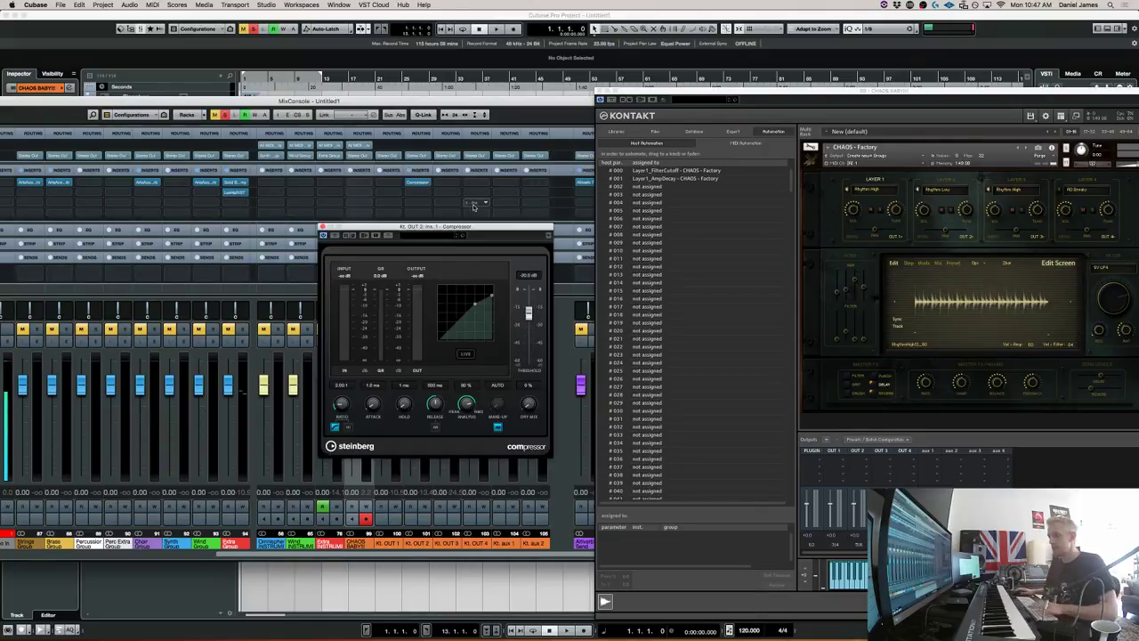
Set the compressor's attack to 37 ms, threshold to about -31 dB, release to about 387 ms and dry mix to 28%, and raise its ratio.
drag(372, 405, 404, 407)
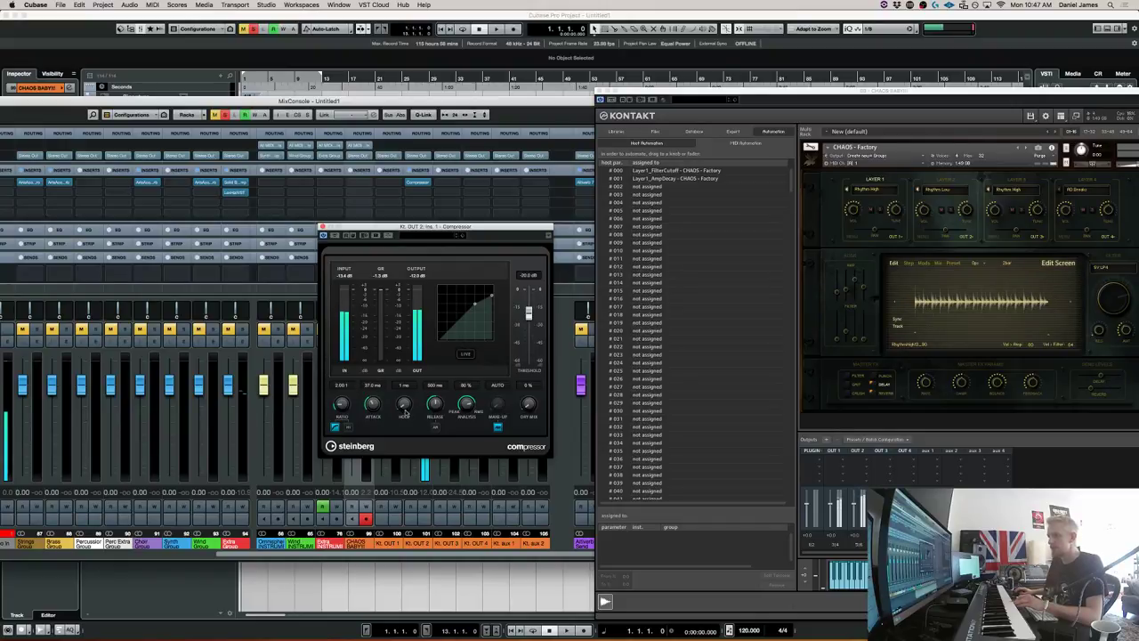
drag(529, 313, 528, 329)
drag(342, 408, 441, 436)
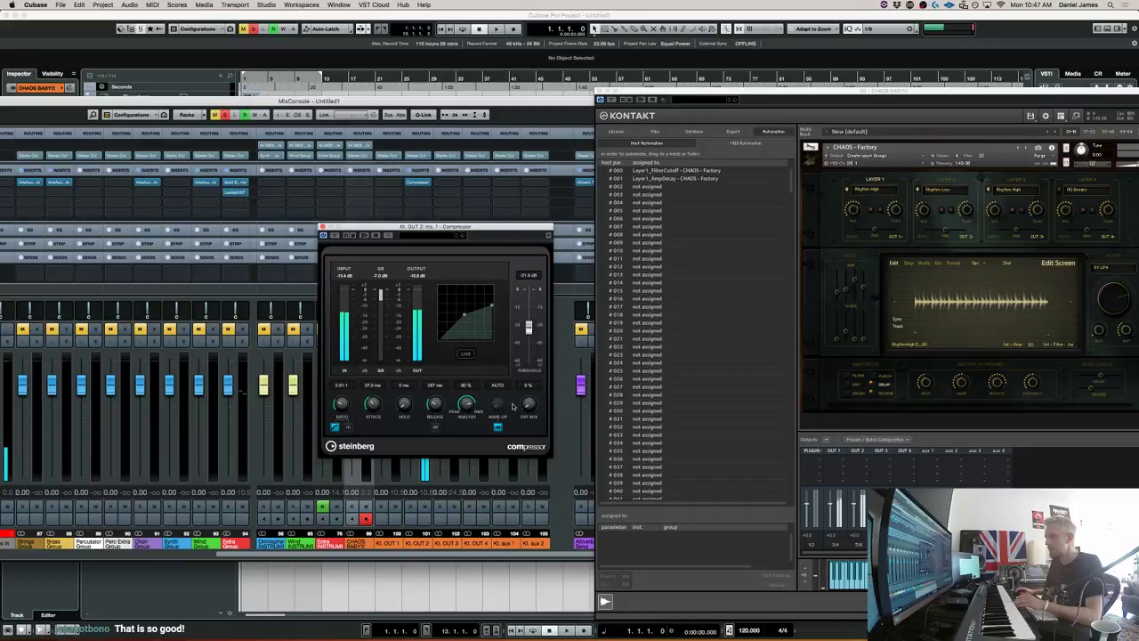
drag(529, 404, 529, 381)
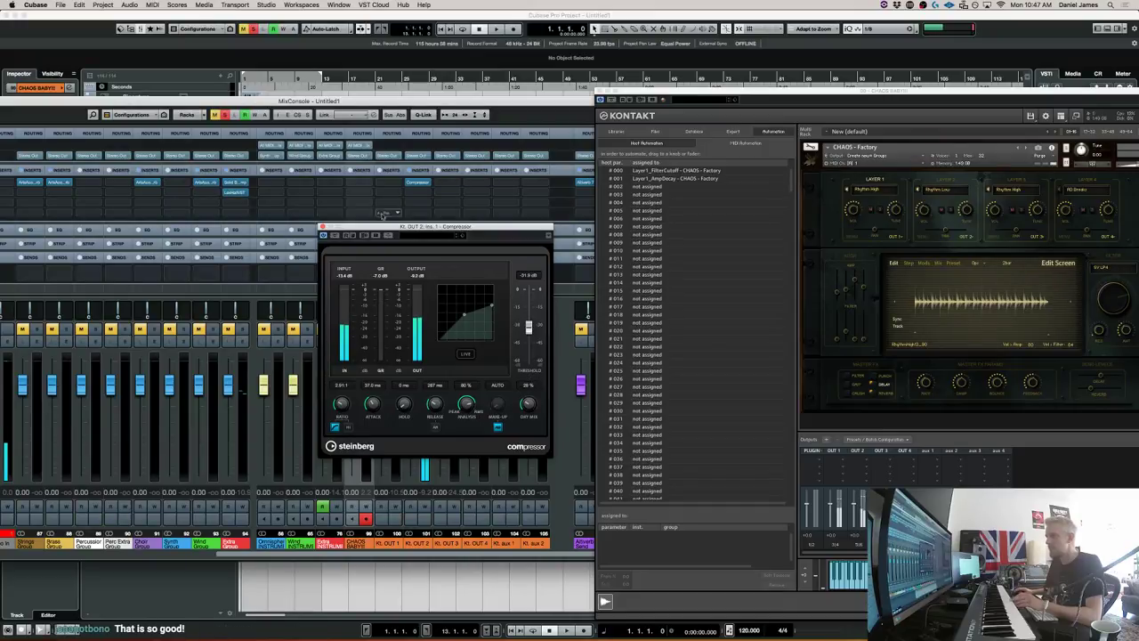
click(417, 182)
Add Soundtoys Decapitator as the second insert on Kt. OUT 2 and close its plug-in window.
click(414, 194)
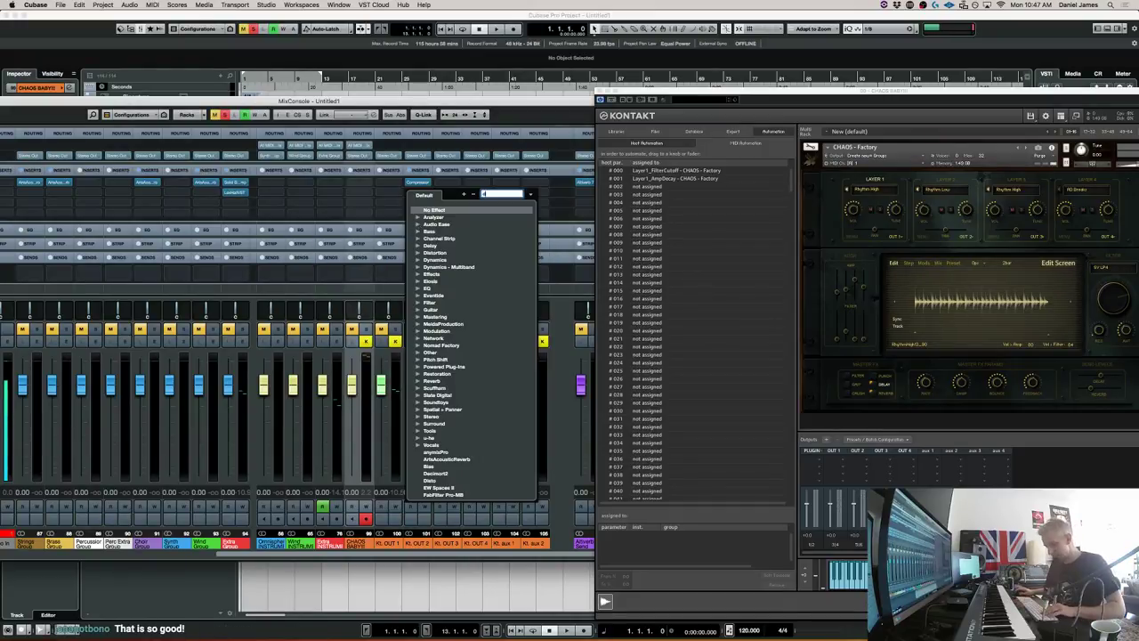
text(decap)
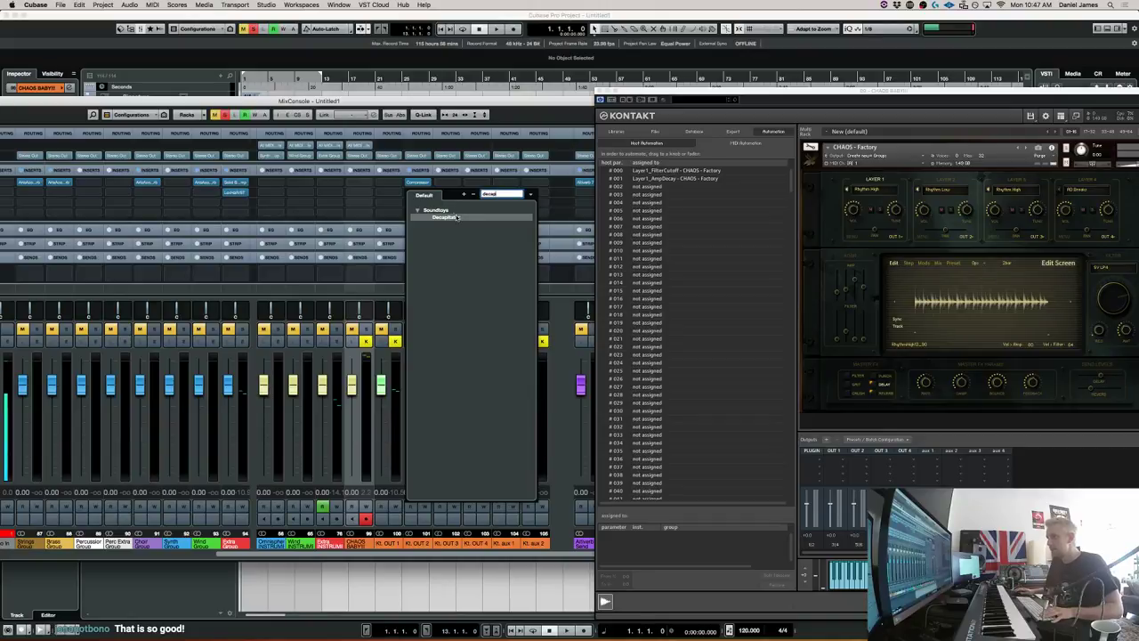
click(455, 217)
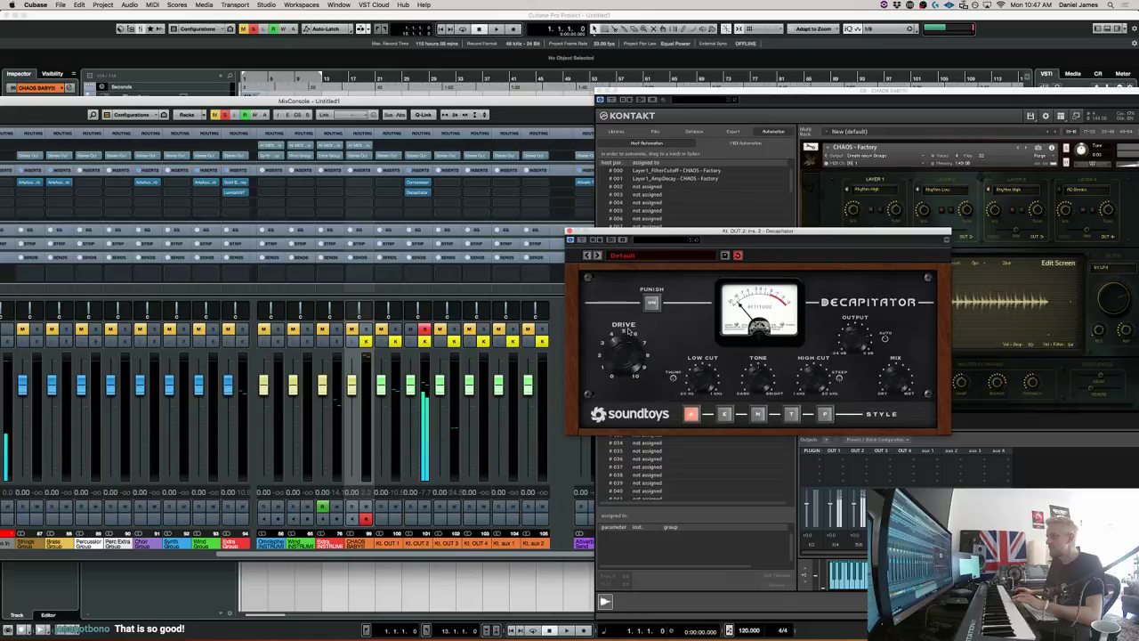
click(570, 239)
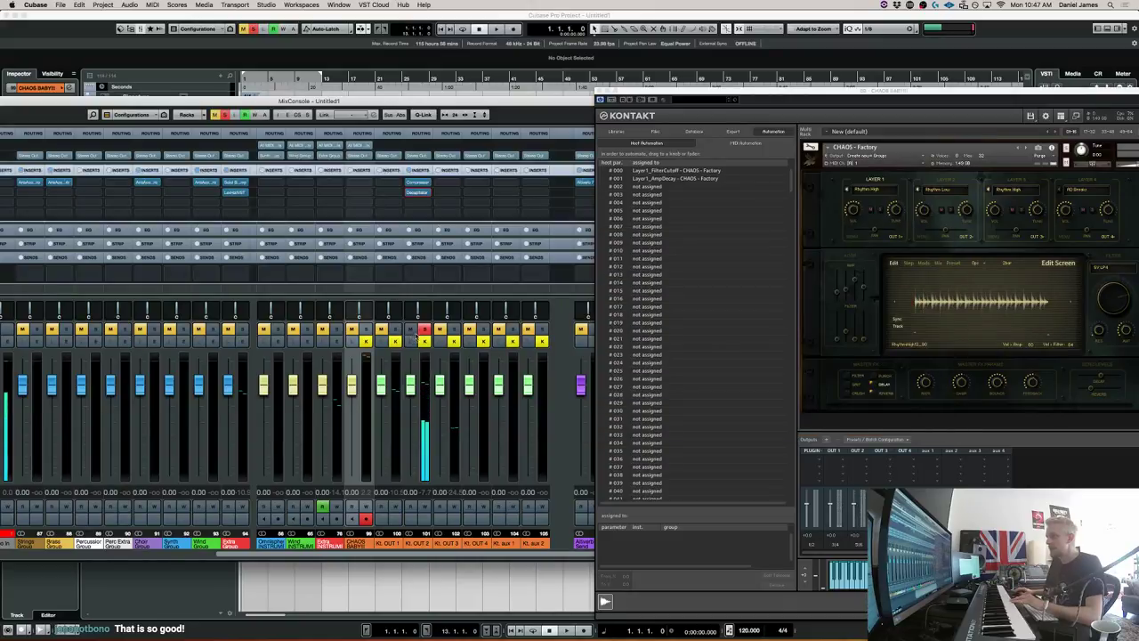
Solo Kt. OUT 3, switch the solo to Kt. OUT 1, and add Replika XT as that channel's first insert.
click(455, 328)
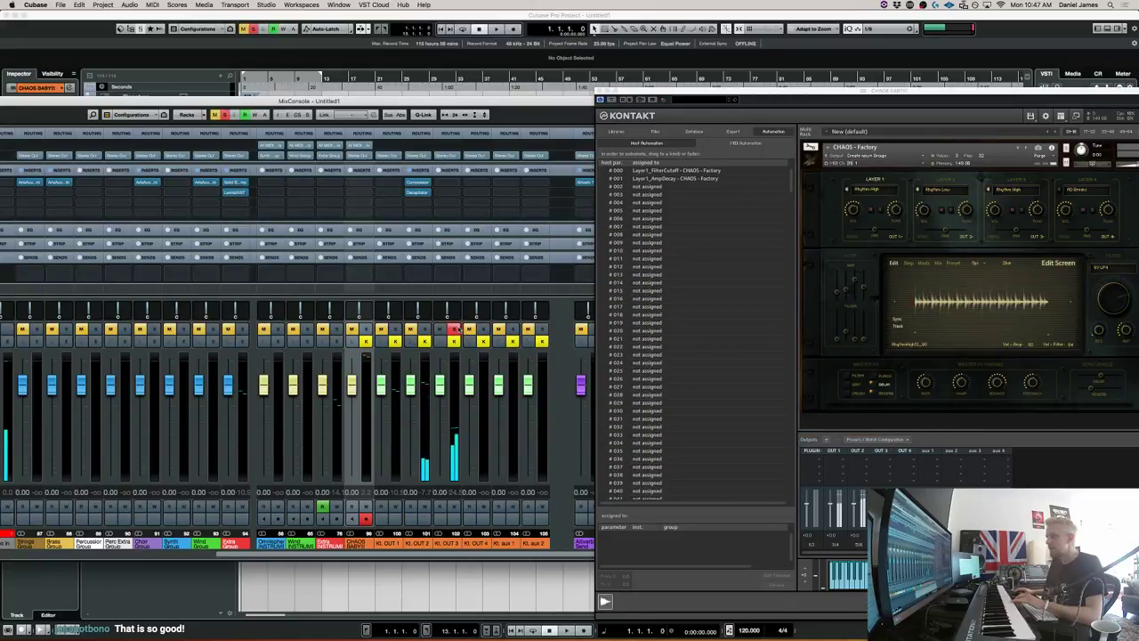
click(395, 328)
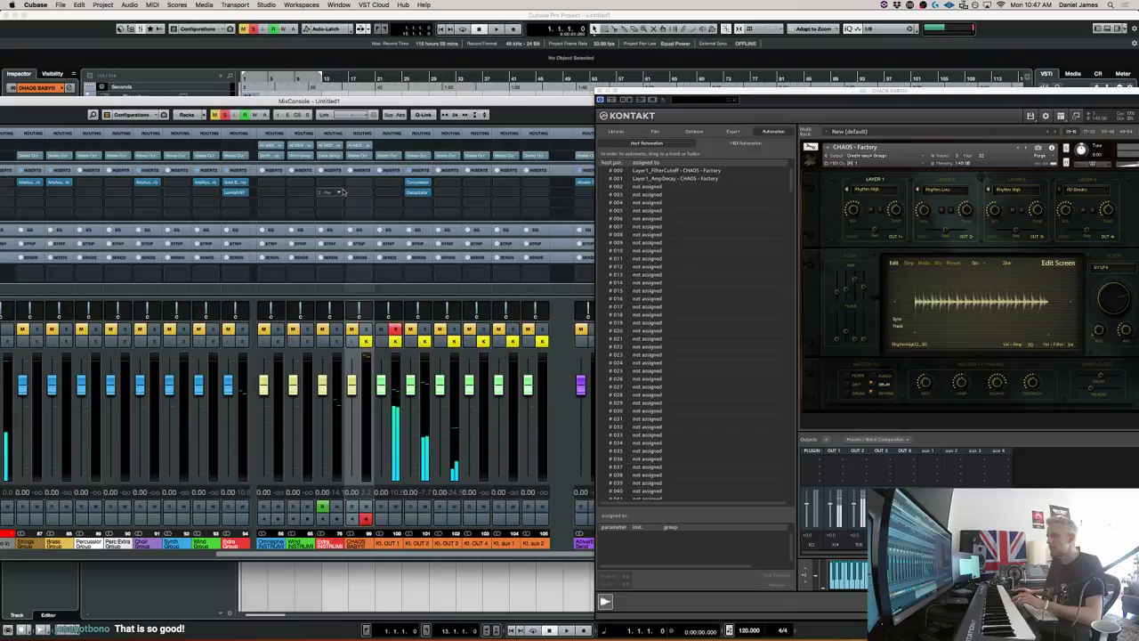
click(389, 185)
text(repl)
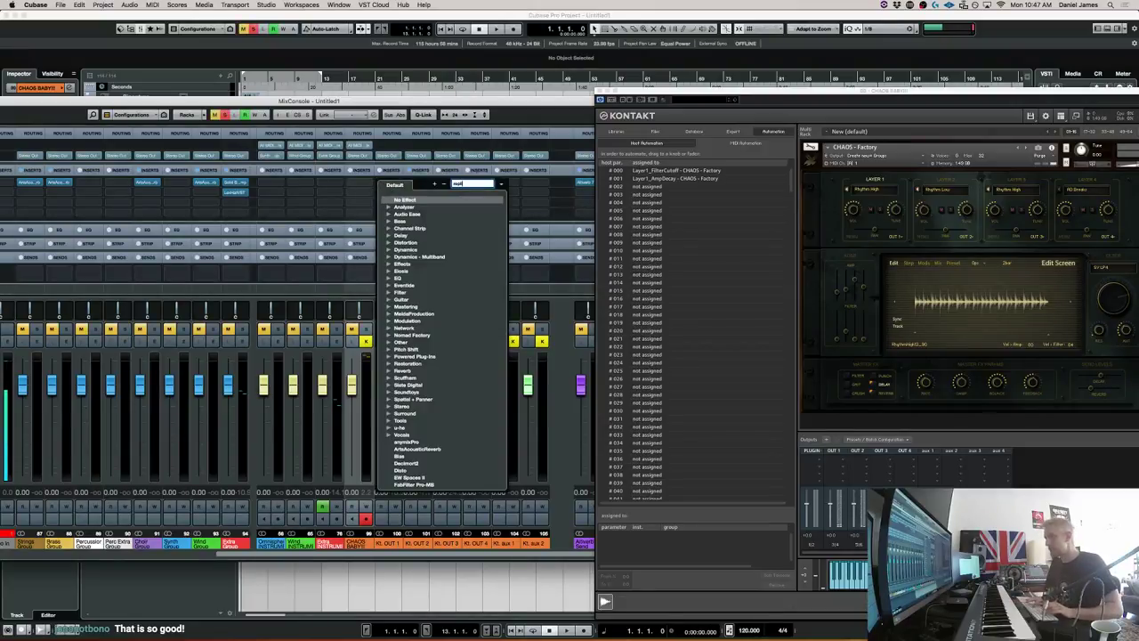
text(ika)
click(438, 210)
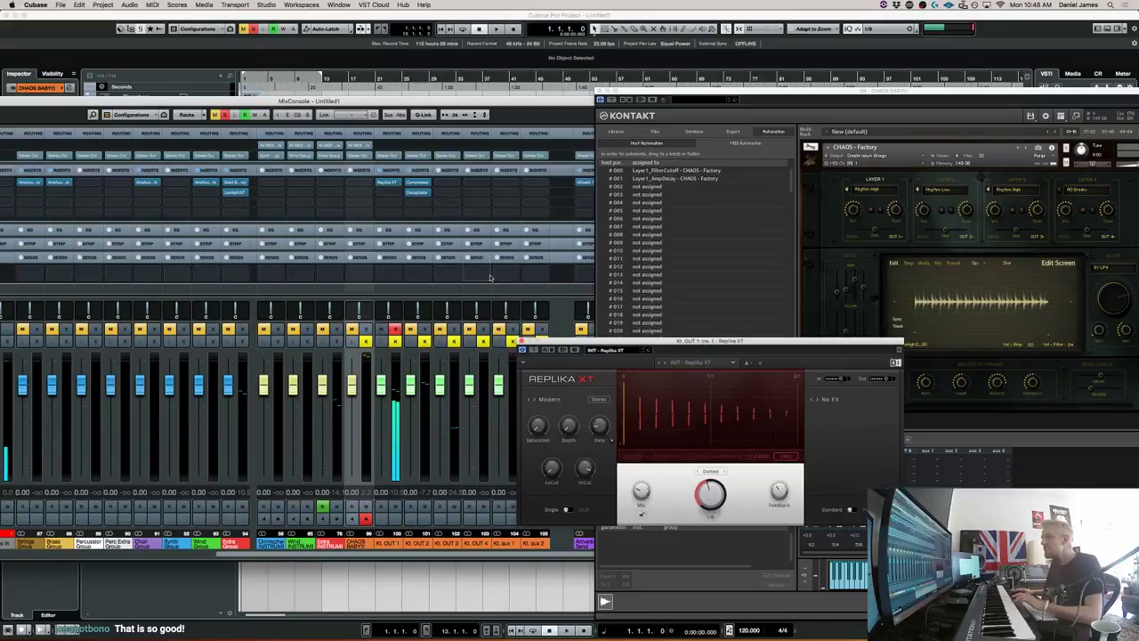
click(522, 342)
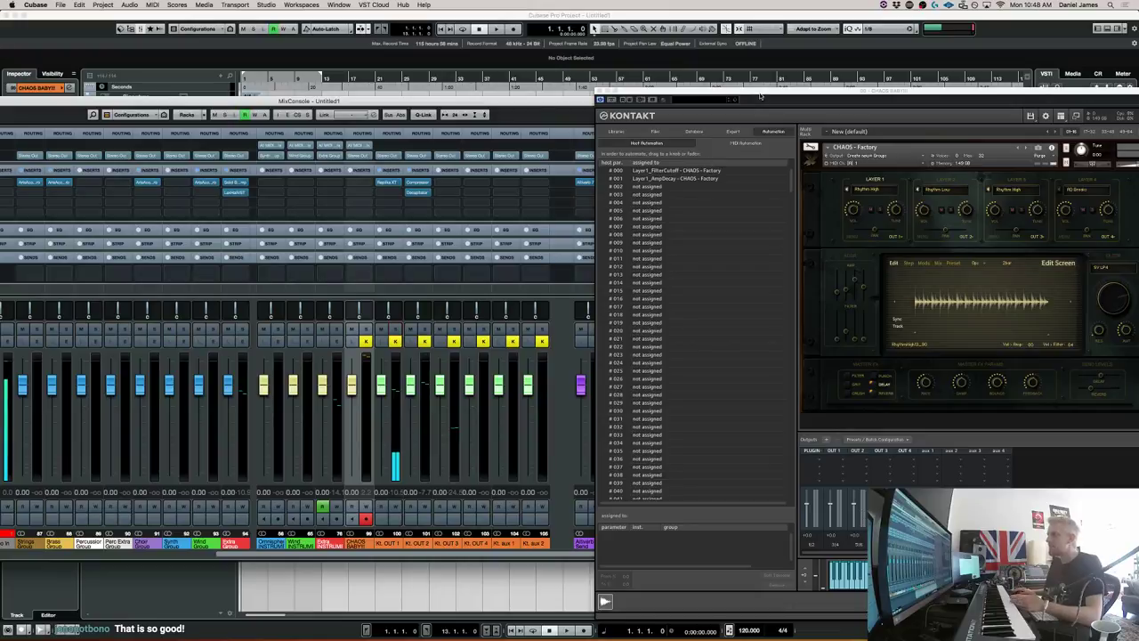
Bring the full CHAOS instrument into view on its Step Sequencer page and close the MixConsole.
drag(761, 96, 654, 92)
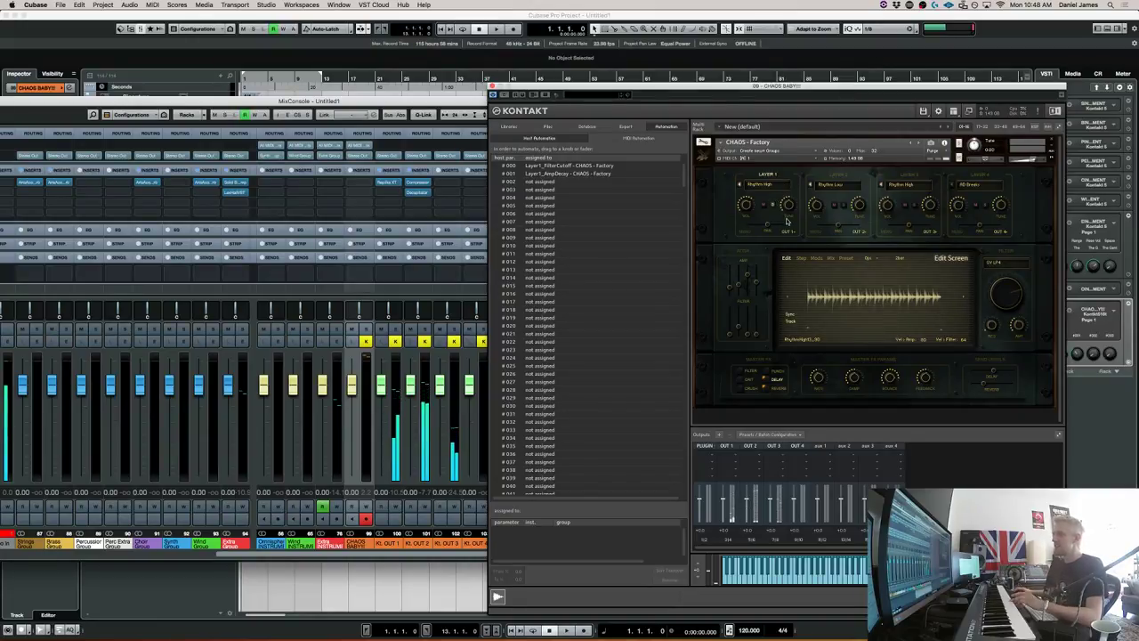
click(801, 258)
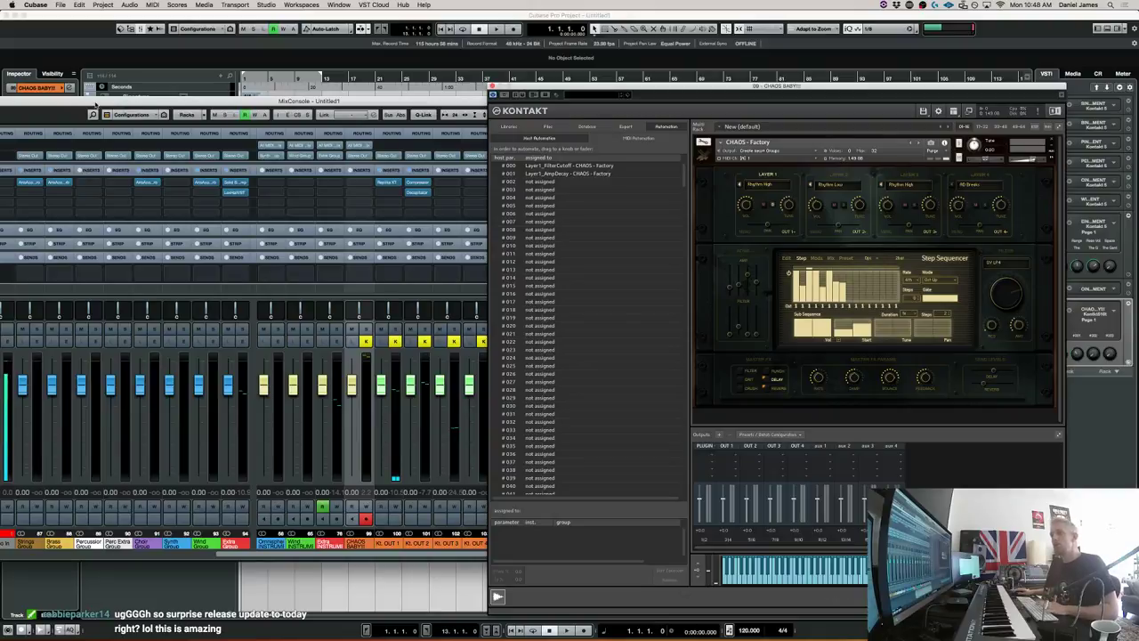
double_click(449, 101)
drag(450, 116, 382, 136)
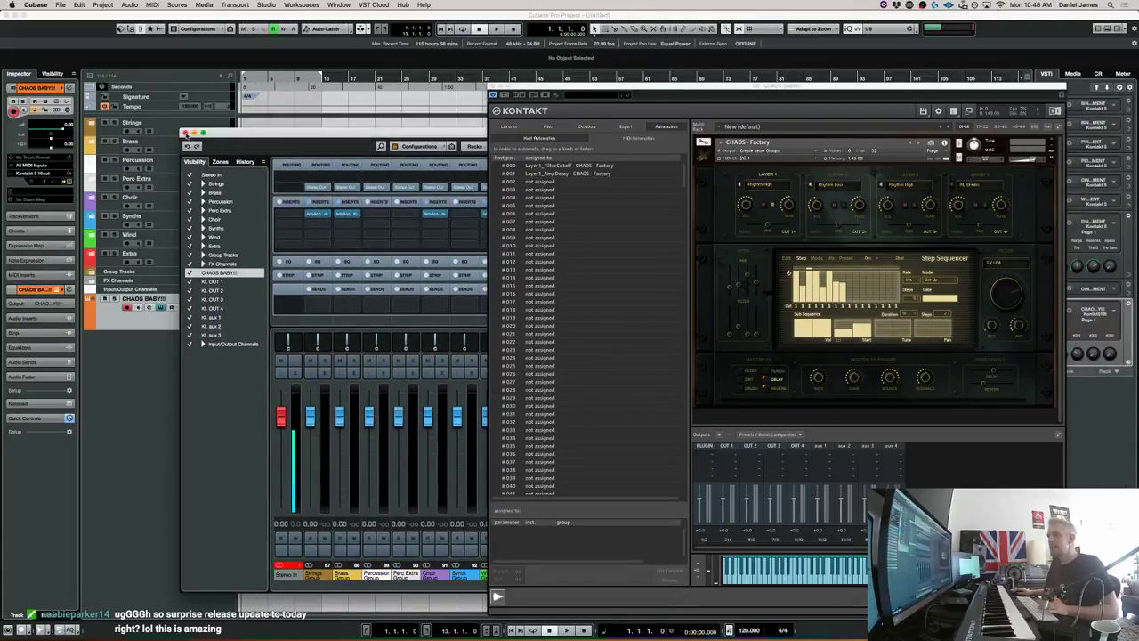
click(185, 132)
Create a four-bar MIDI part on the CHAOS BABY!!! track, fill it with one sustained C3 note, and play it back.
click(268, 303)
double_click(265, 305)
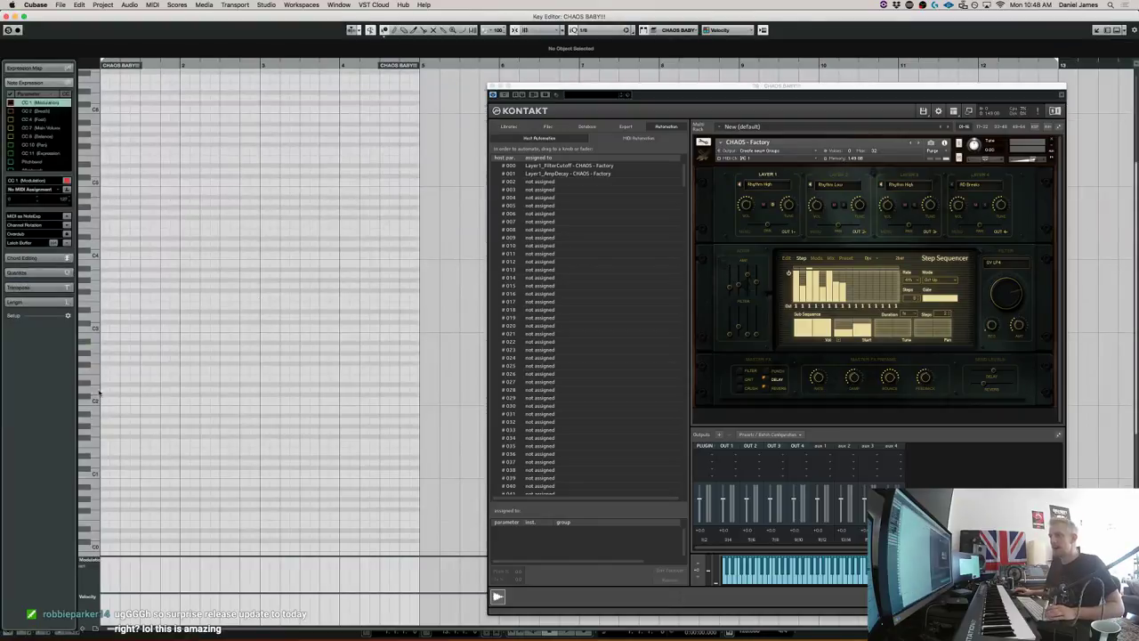
mouse_move(103, 401)
mouse_down()
mouse_move(434, 402)
mouse_move(425, 400)
mouse_up()
key(shift+Up)
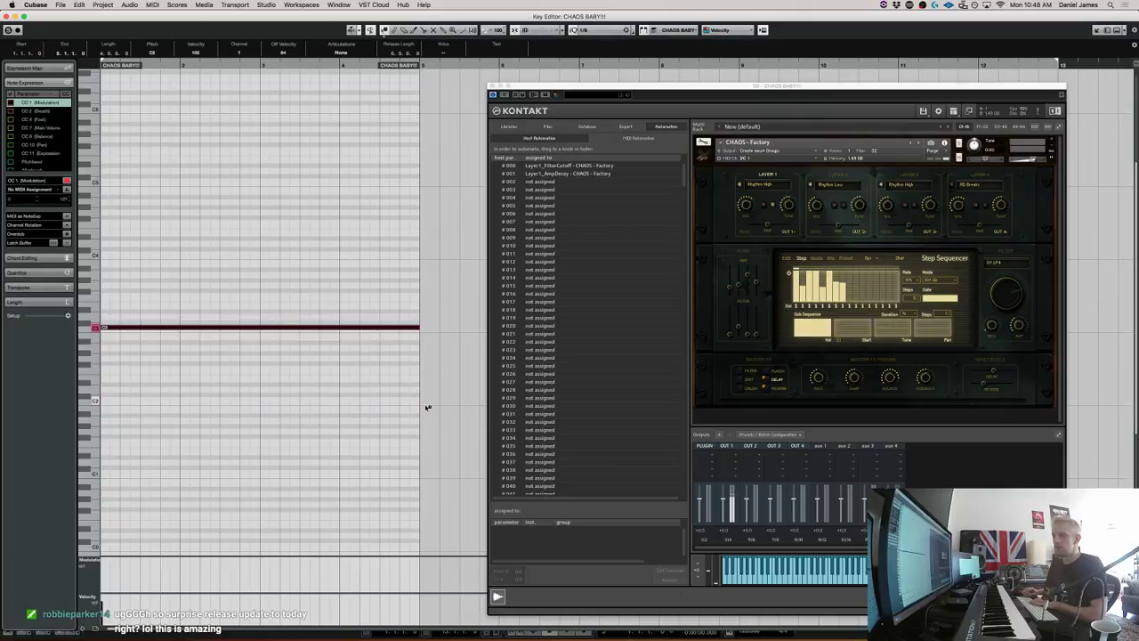
key(space)
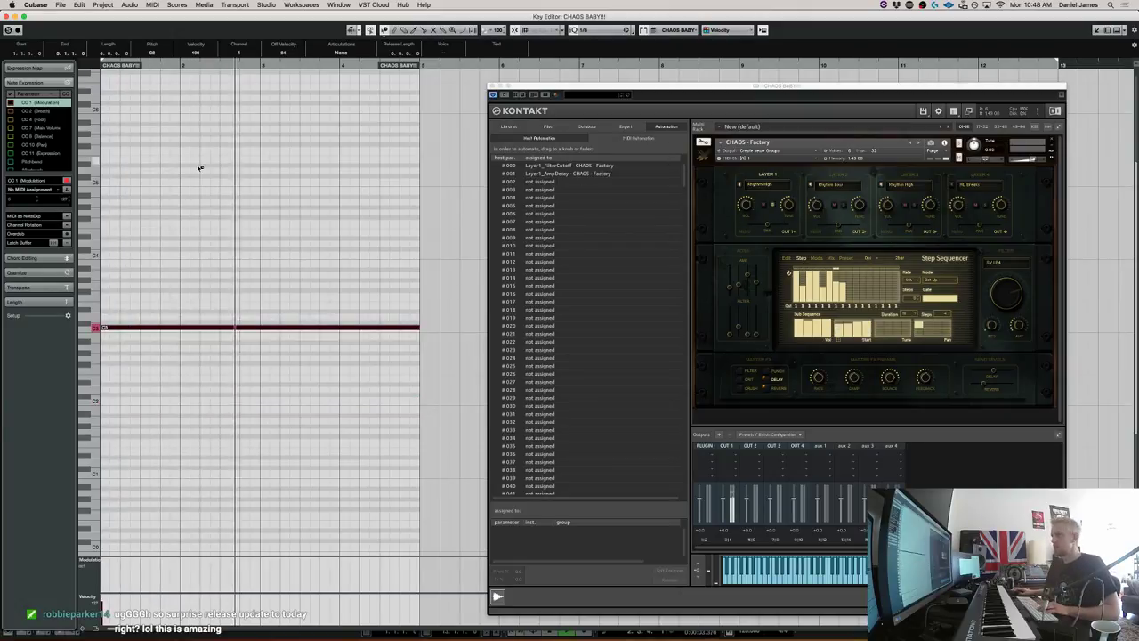
Reopen the mixer beside Kontakt, unsolo Layer 1, and lower the faders of Kt. OUT 1 to -1.40 and Kt. OUT 2 to about -3.04.
key(F3)
drag(232, 145, 41, 131)
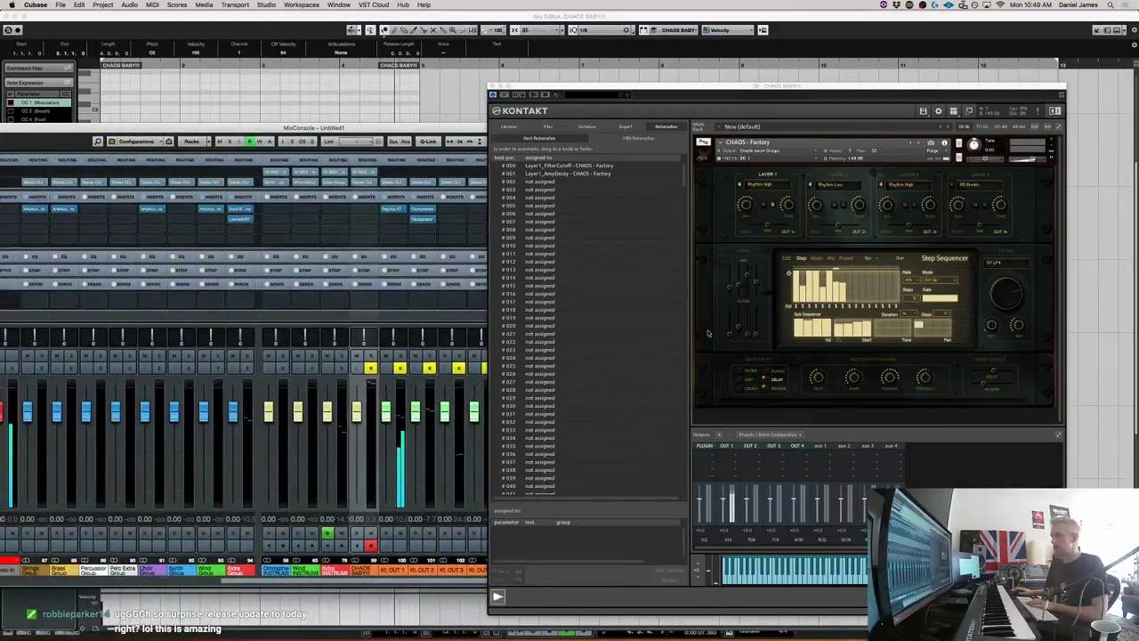
click(777, 200)
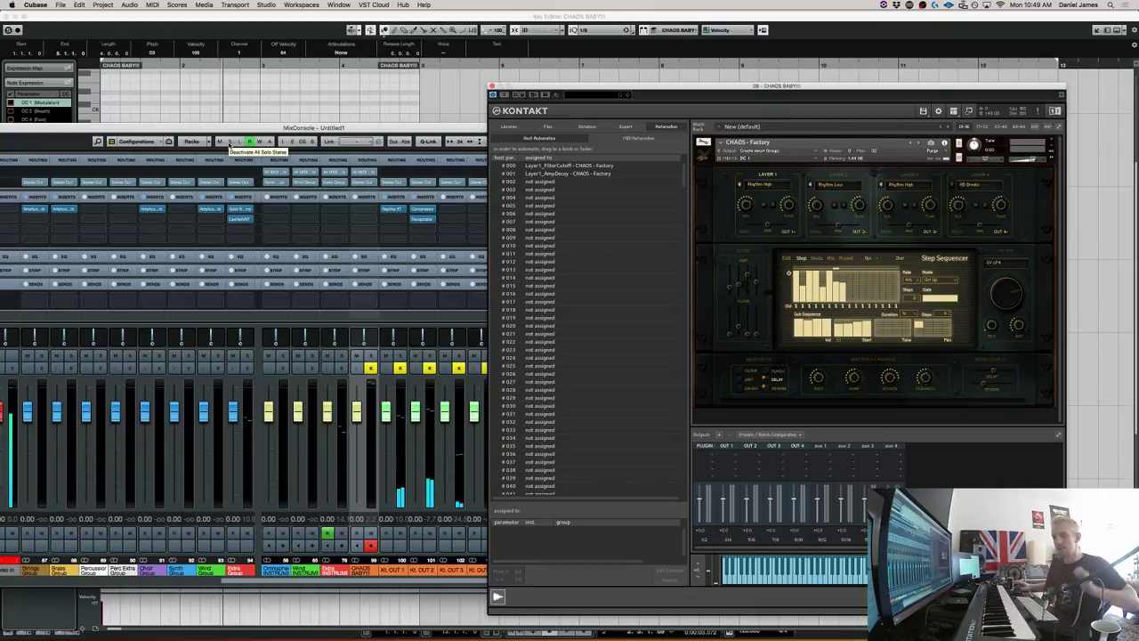
drag(385, 411, 415, 429)
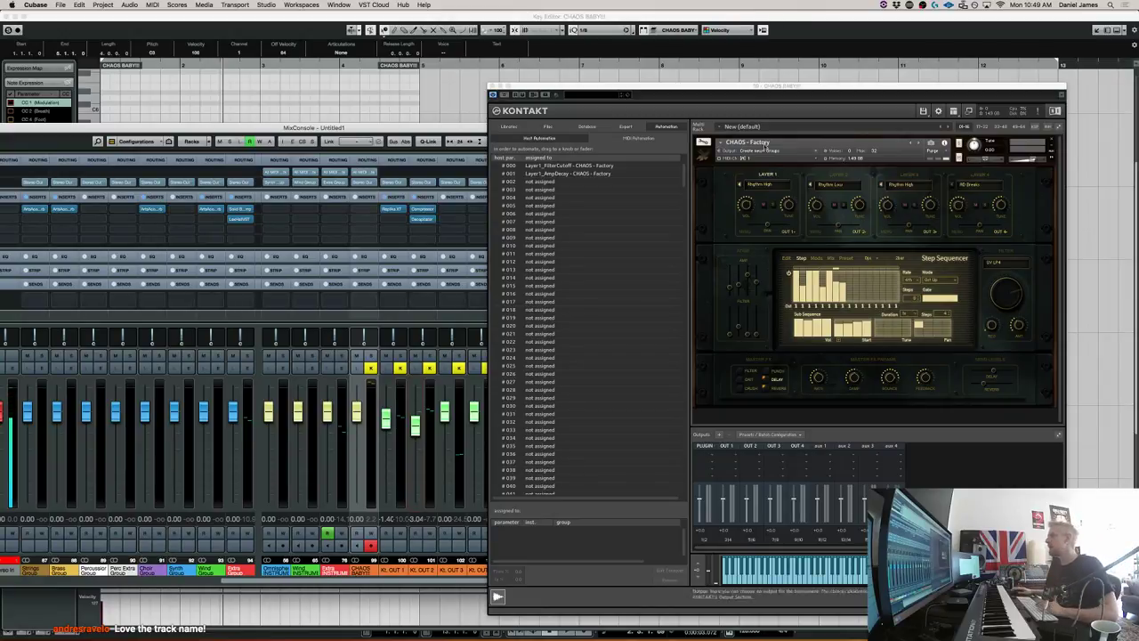
Close the mixer, show the instrument's Presets page, and reposition the Kontakt window so it is fully visible.
drag(763, 94, 623, 78)
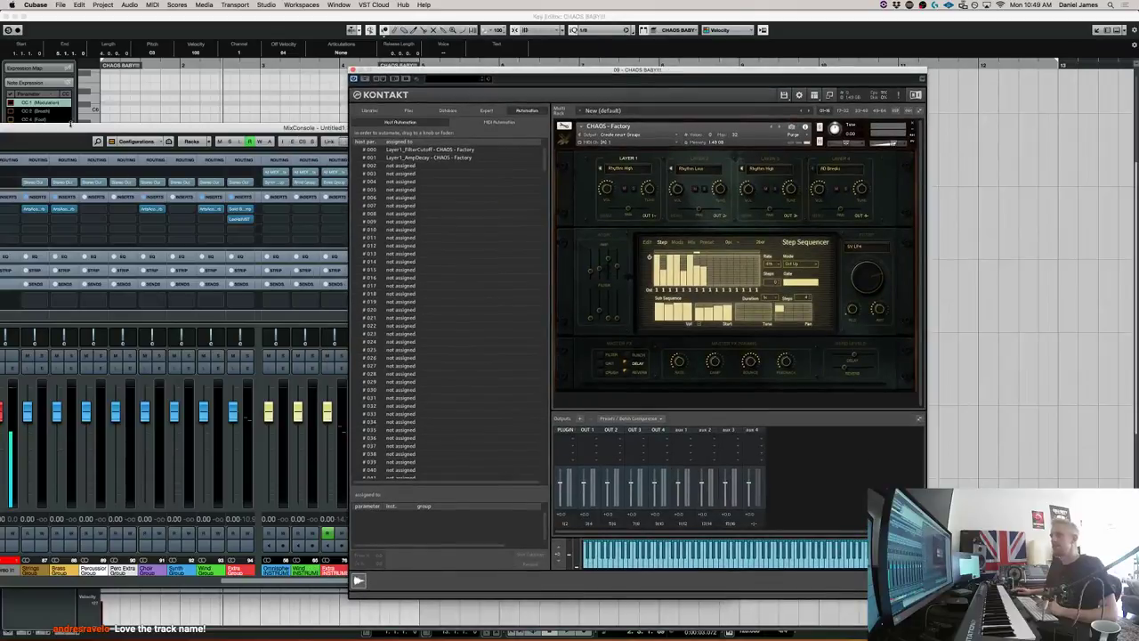
key(F3)
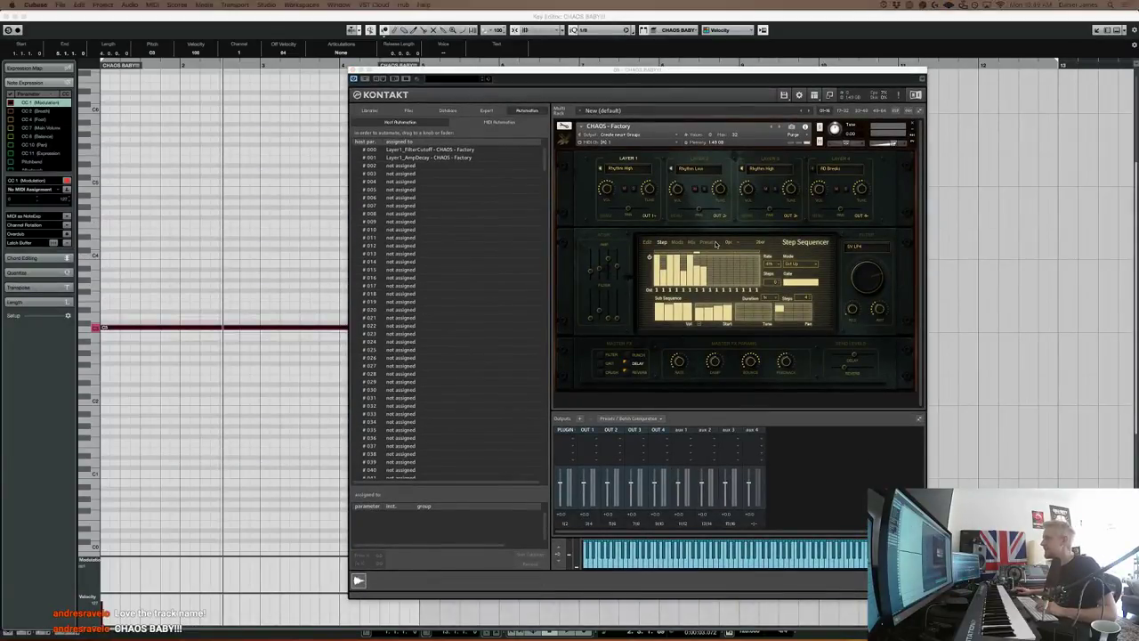
click(709, 242)
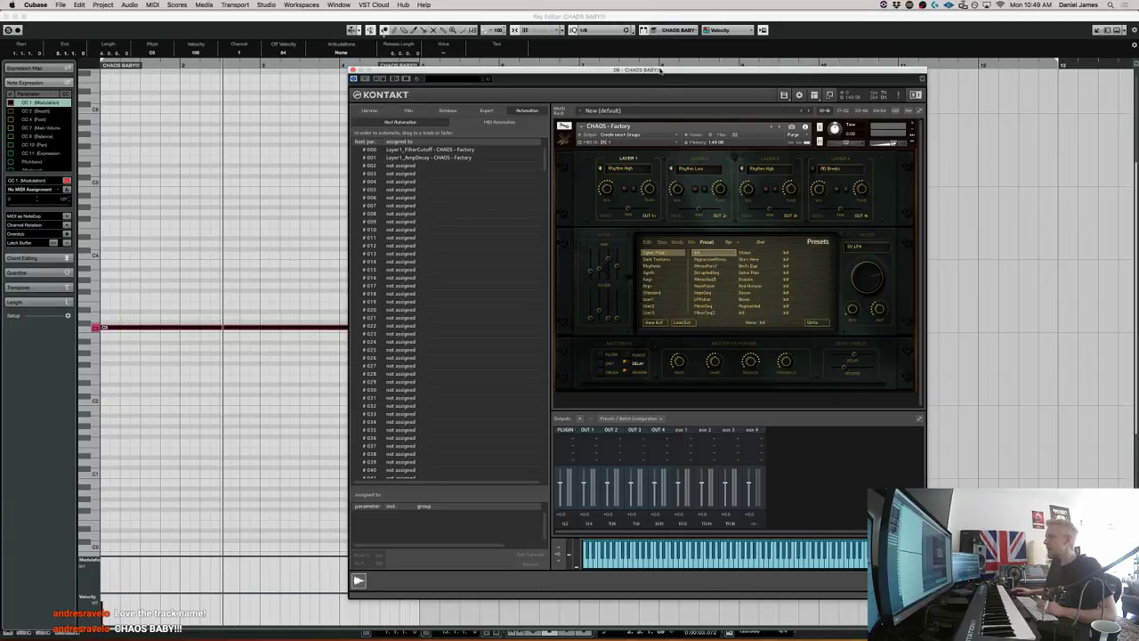
drag(660, 70, 569, 63)
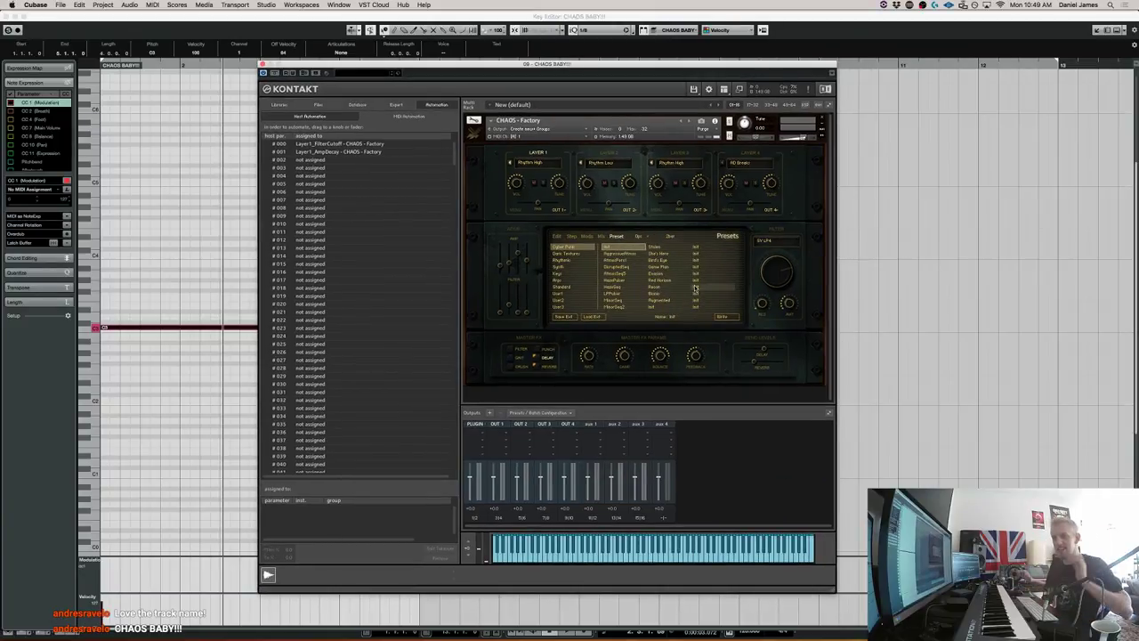
Browse the preset banks from Dark Textures and Rhythms through Synth and Keys to Standard, without loading a preset.
click(583, 254)
click(582, 260)
click(583, 267)
click(583, 273)
click(583, 281)
click(583, 287)
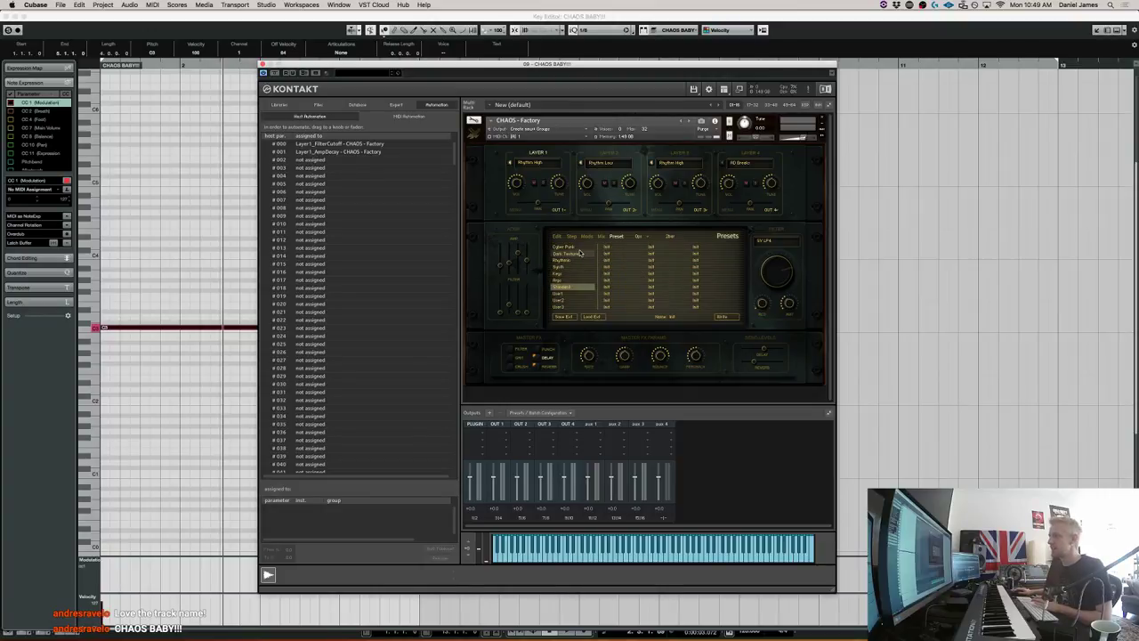
click(580, 254)
click(581, 260)
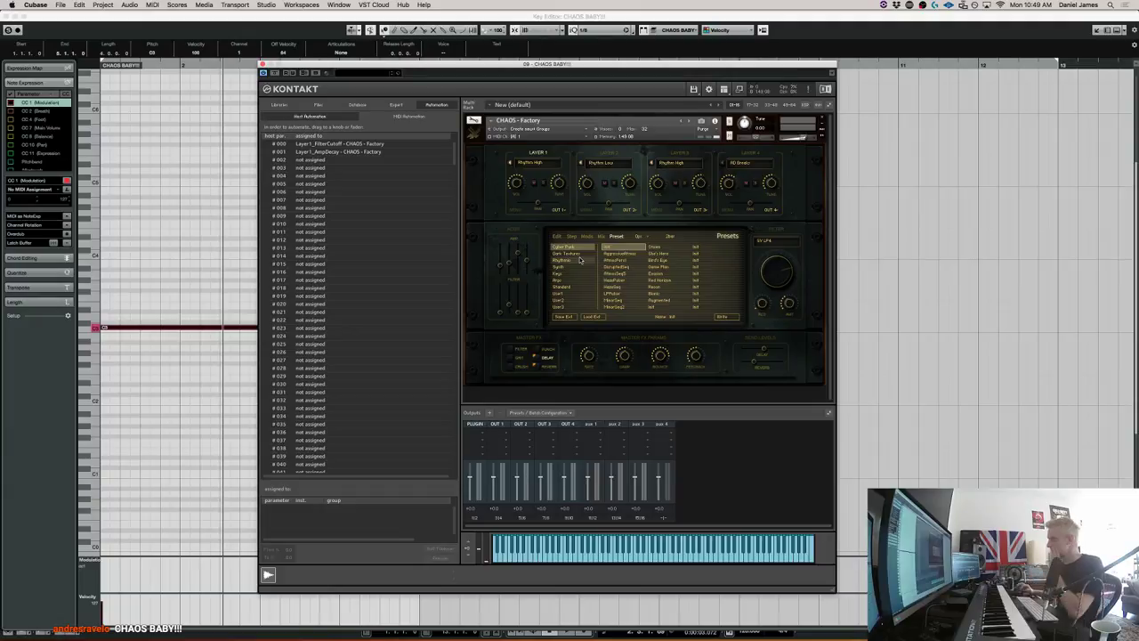
Load the DisruptedSeq preset from the Cyber Punk bank, close the Replika XT window, and route all four layer outputs to mfx.
click(628, 268)
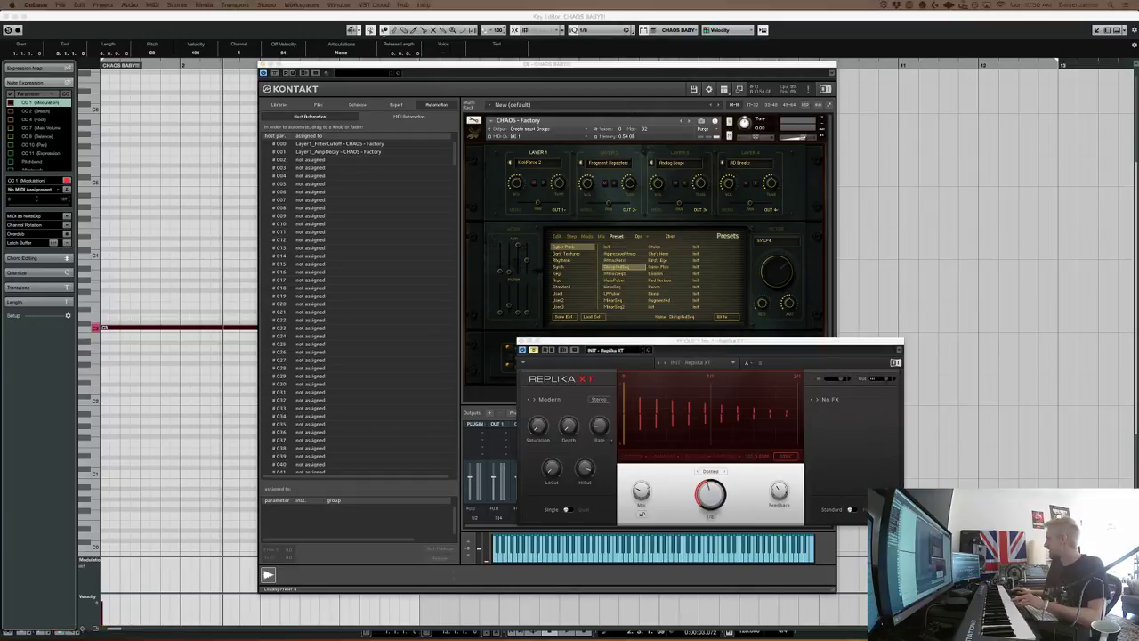
click(519, 341)
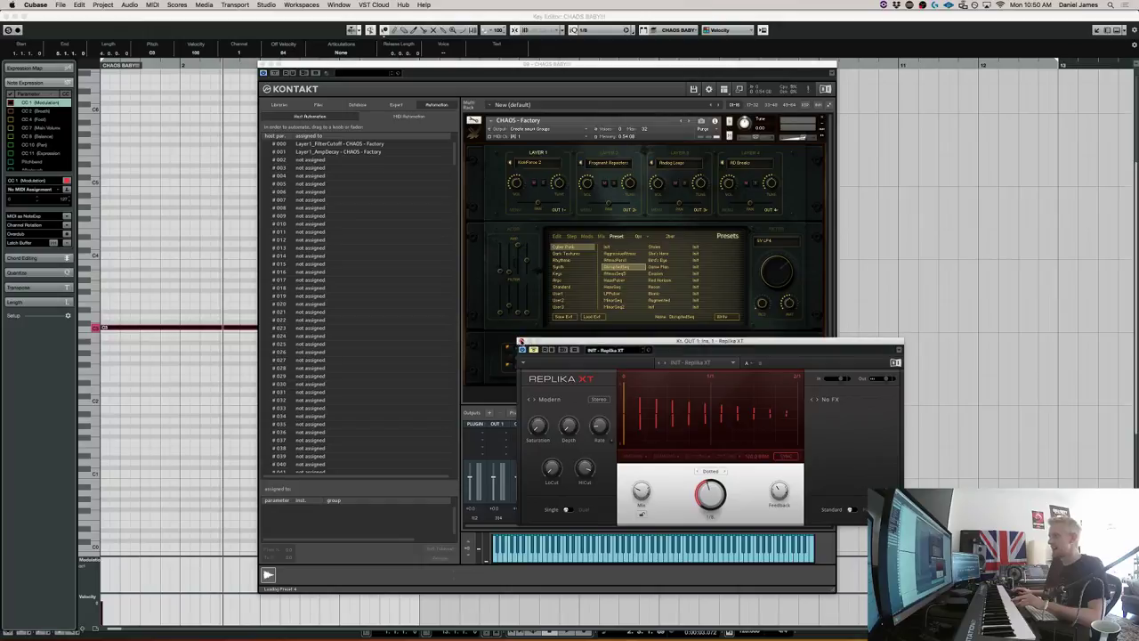
click(521, 341)
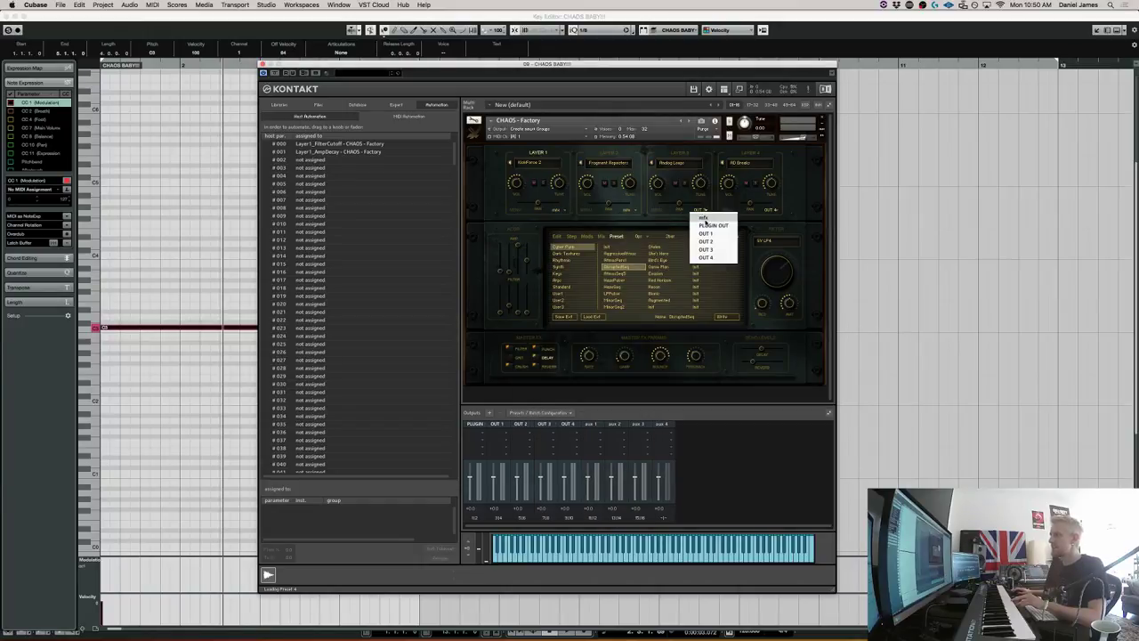
mouse_move(772, 213)
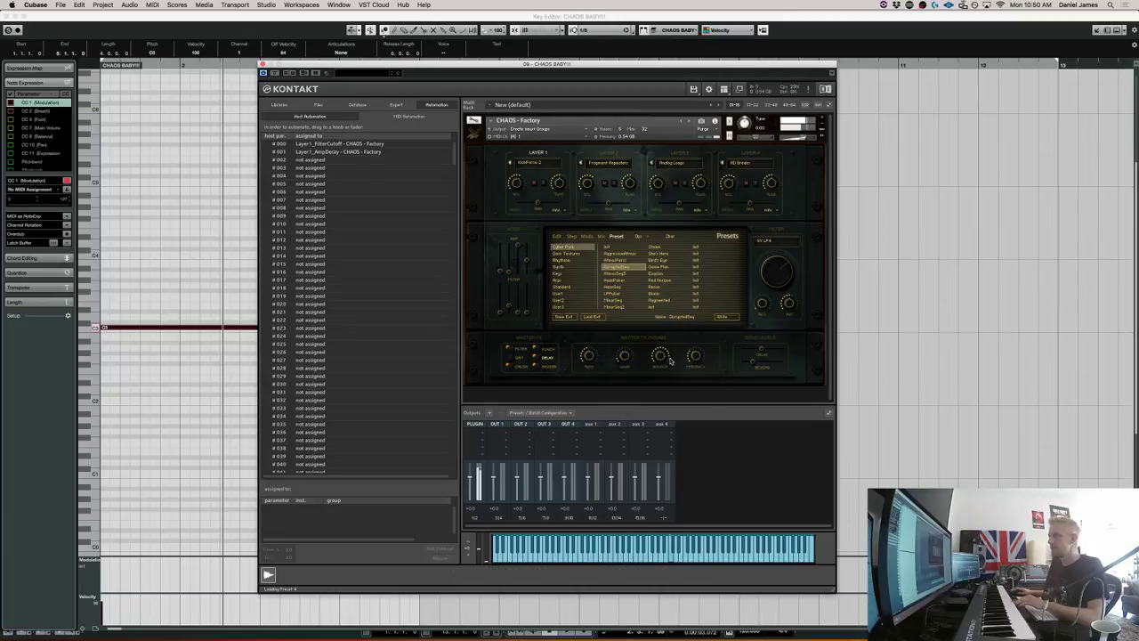
Review the LFO 1 and LFO 2 modulation assignments and apply LFO 2 to the Crush rate.
click(588, 239)
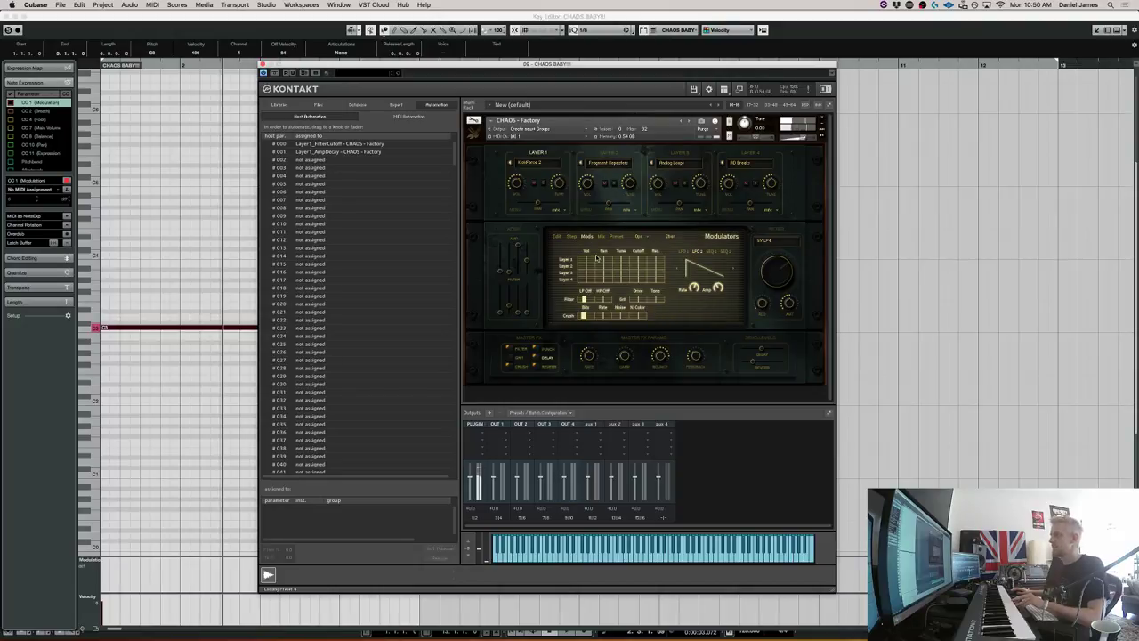
click(641, 259)
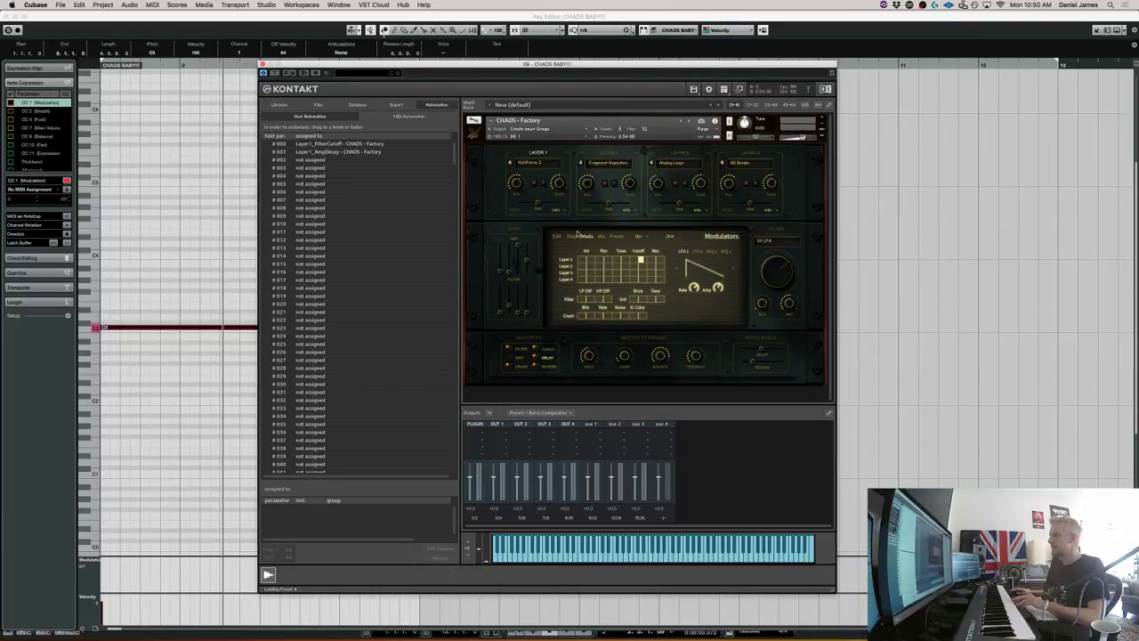
click(695, 255)
click(606, 260)
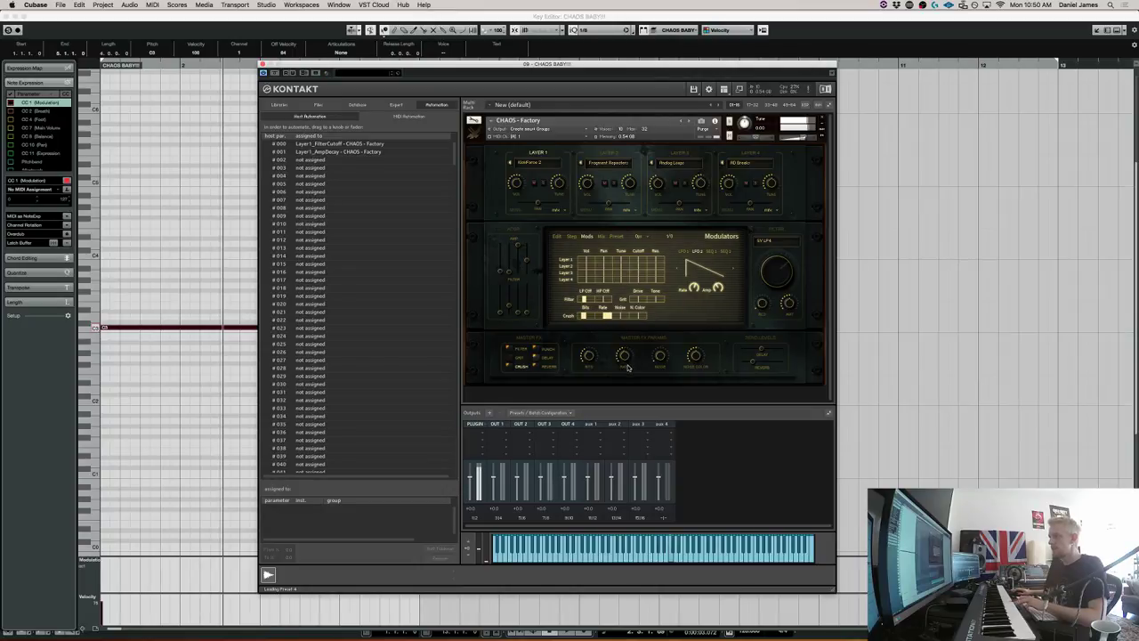
Audition three Cyber Punk presets, starting with AggressiveMove and ending with the first one in the second preset column.
click(616, 237)
click(618, 256)
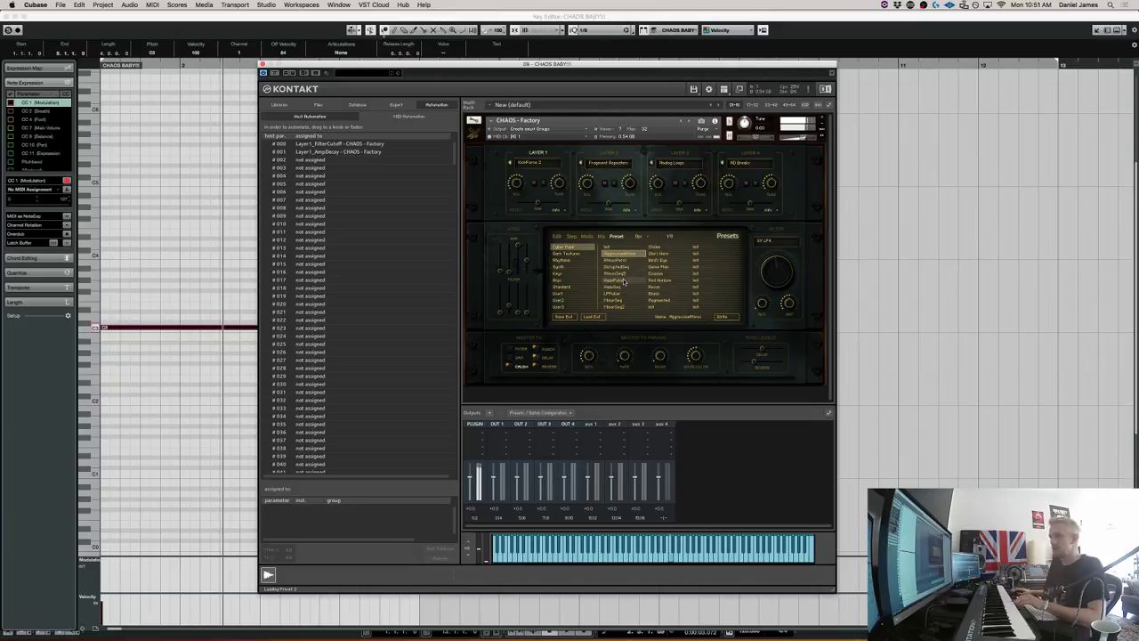
click(624, 281)
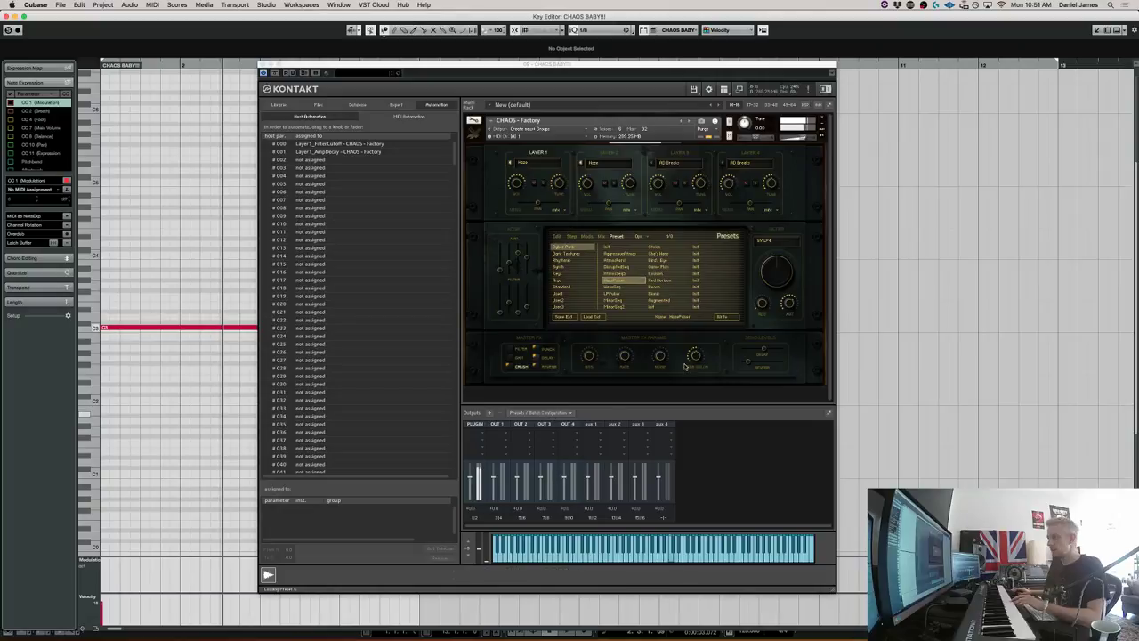
click(654, 248)
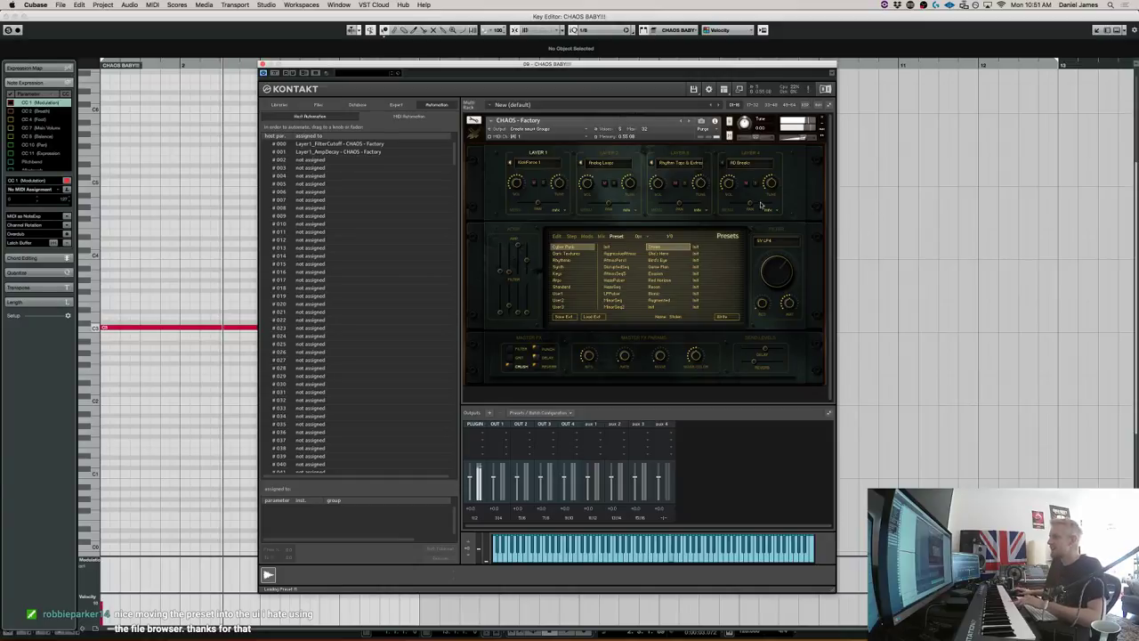
Select Layer 2 and examine its sample waveform and step sequence.
click(572, 67)
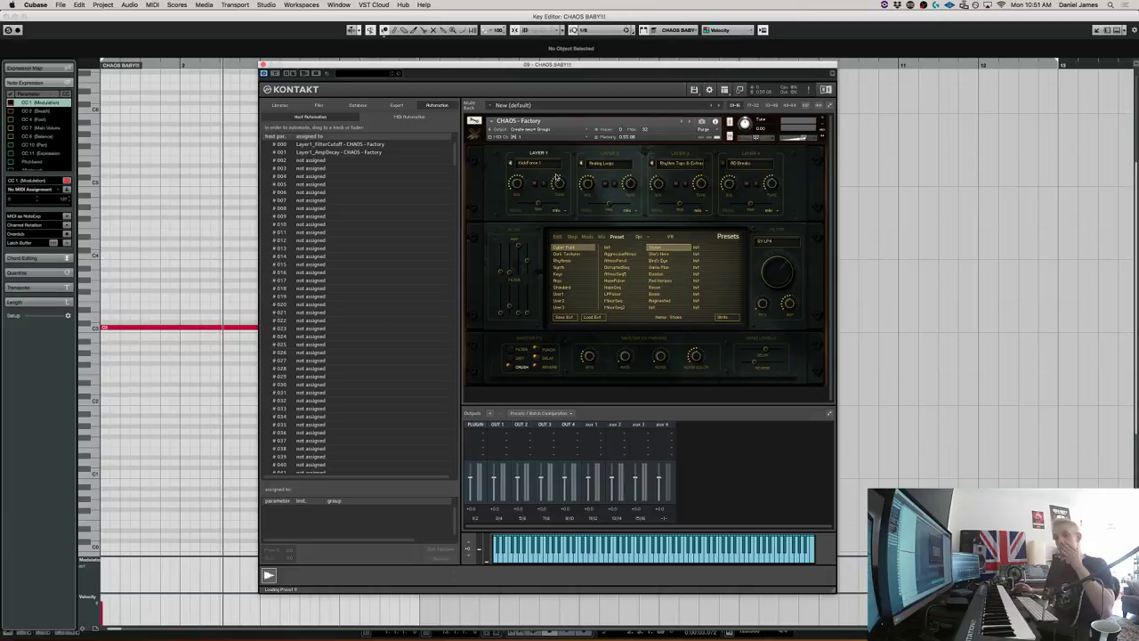
click(610, 157)
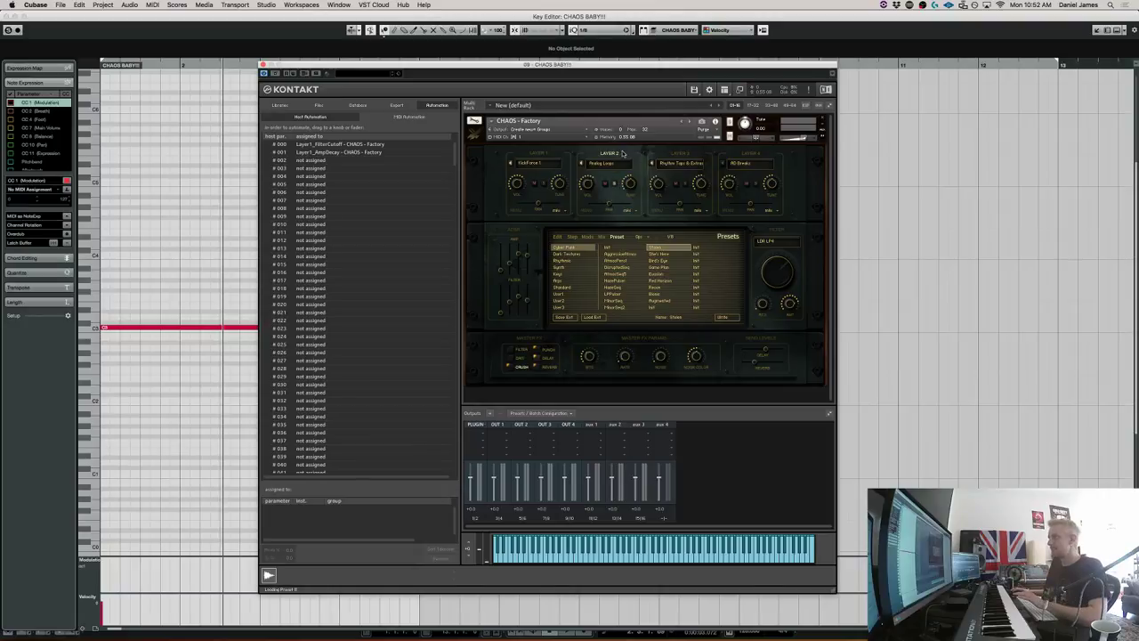
click(558, 239)
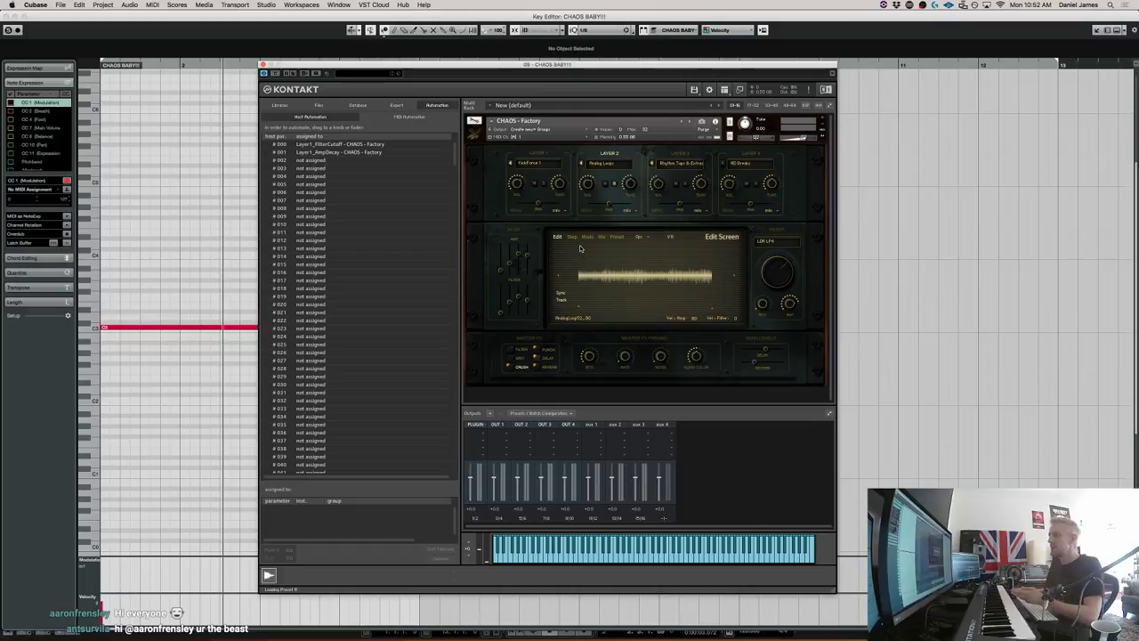
click(572, 237)
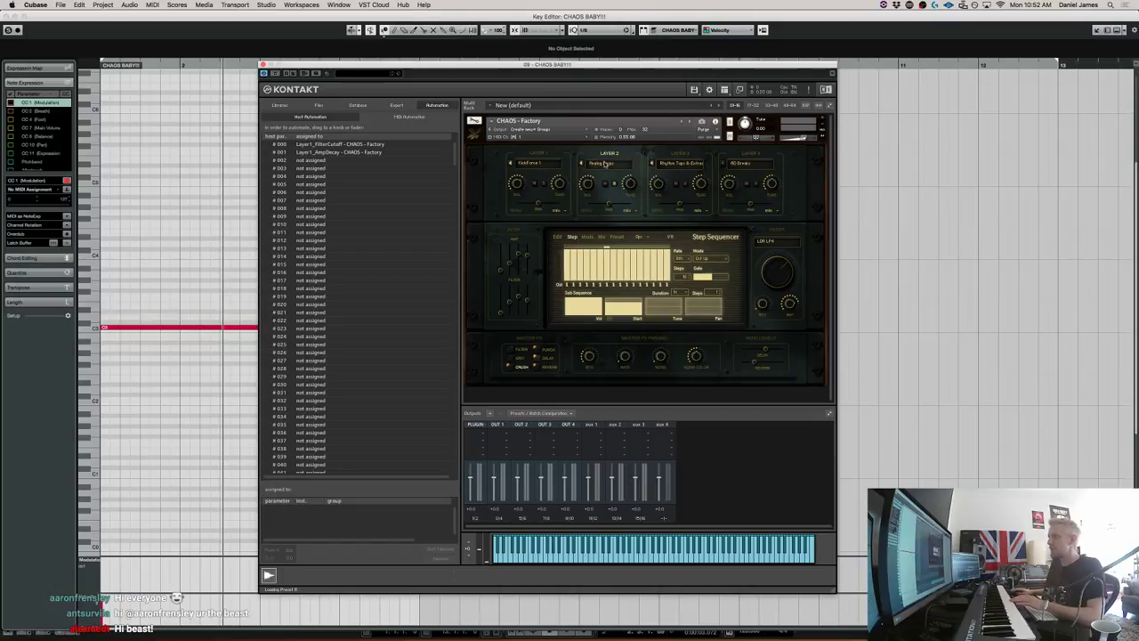
click(557, 237)
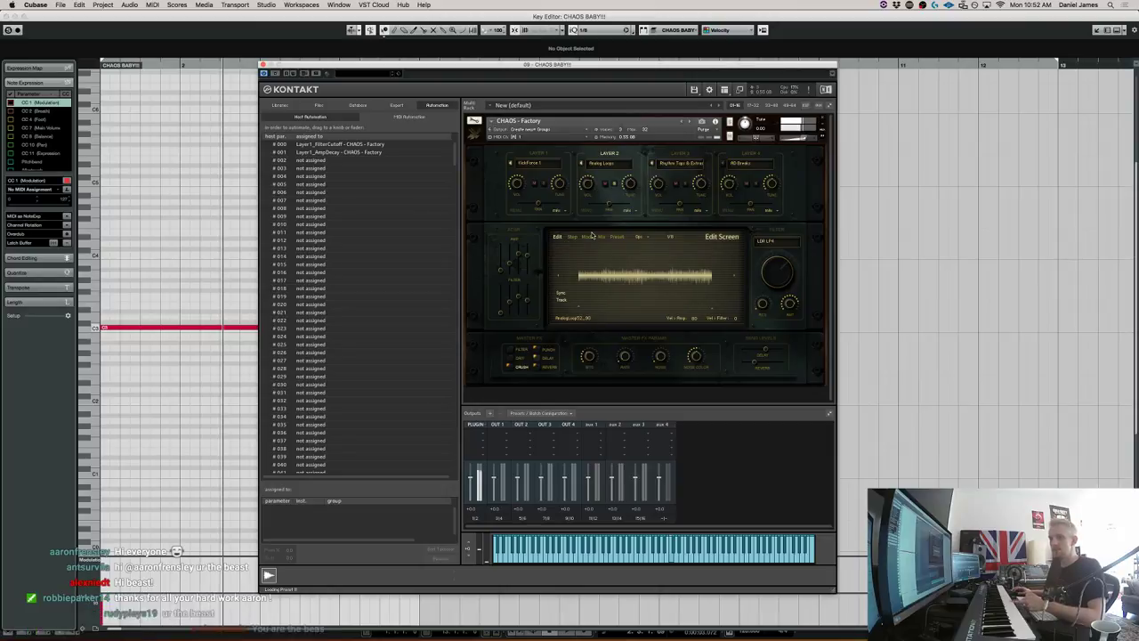
Step back through earlier Analog Loops samples on Layer 2 and return to the original loop.
click(558, 275)
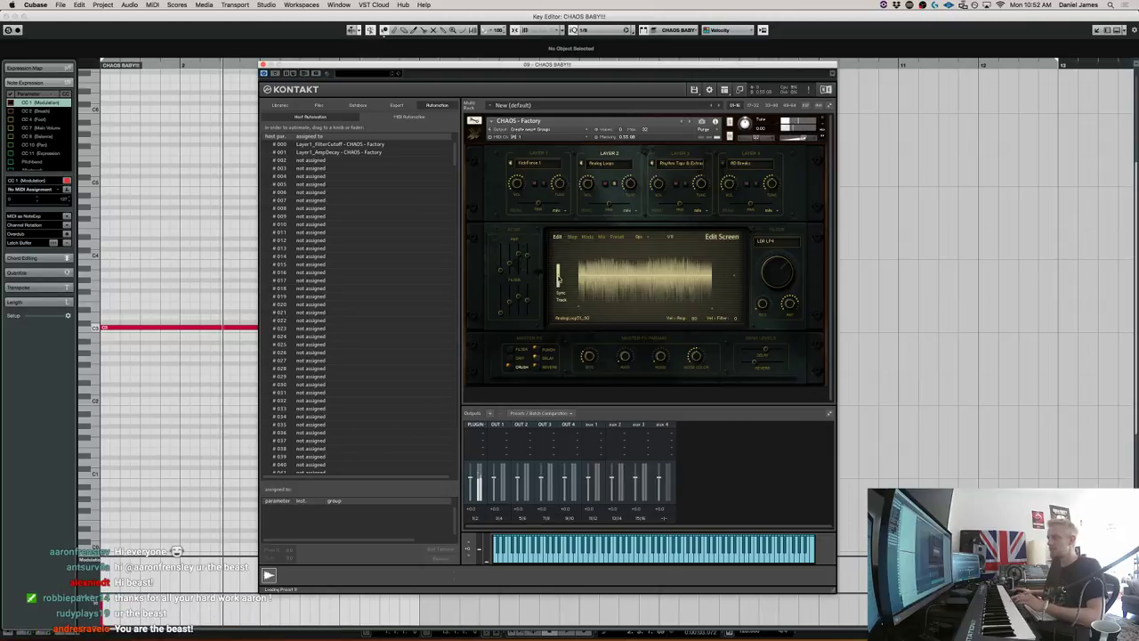
click(559, 275)
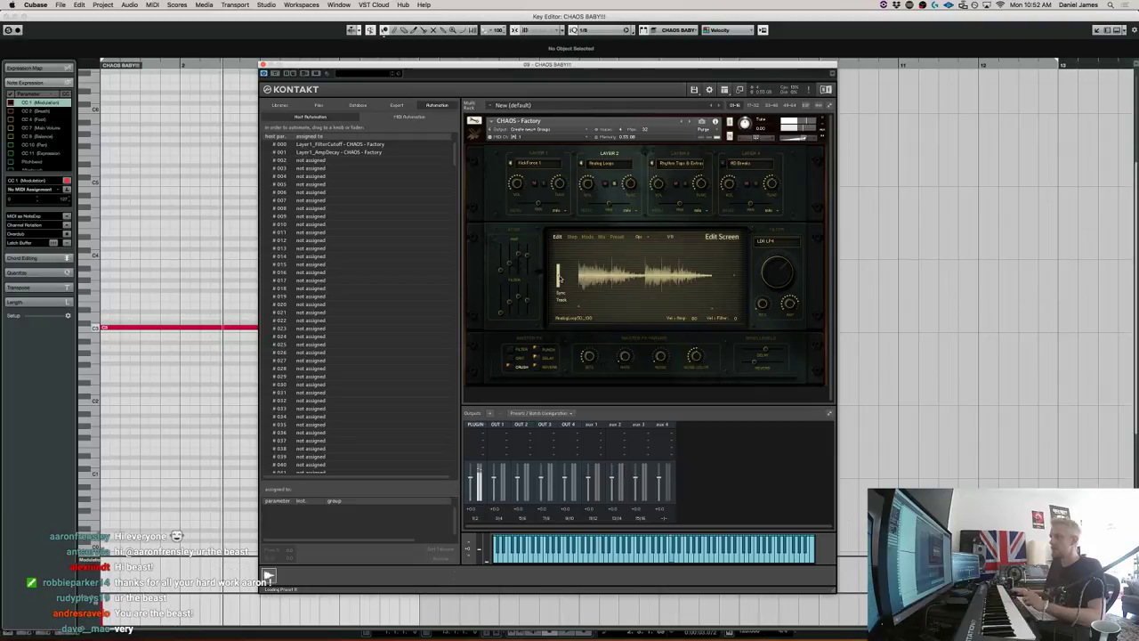
click(734, 273)
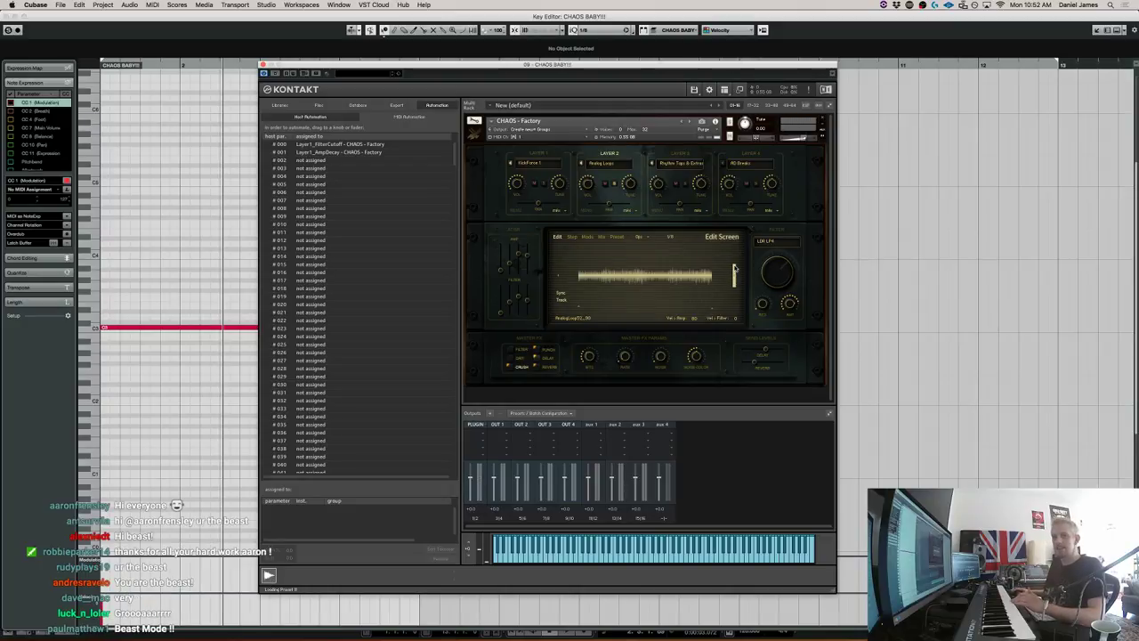
Compare the step sequence and sample waveform of Layer 2 with those of Layer 1.
click(574, 238)
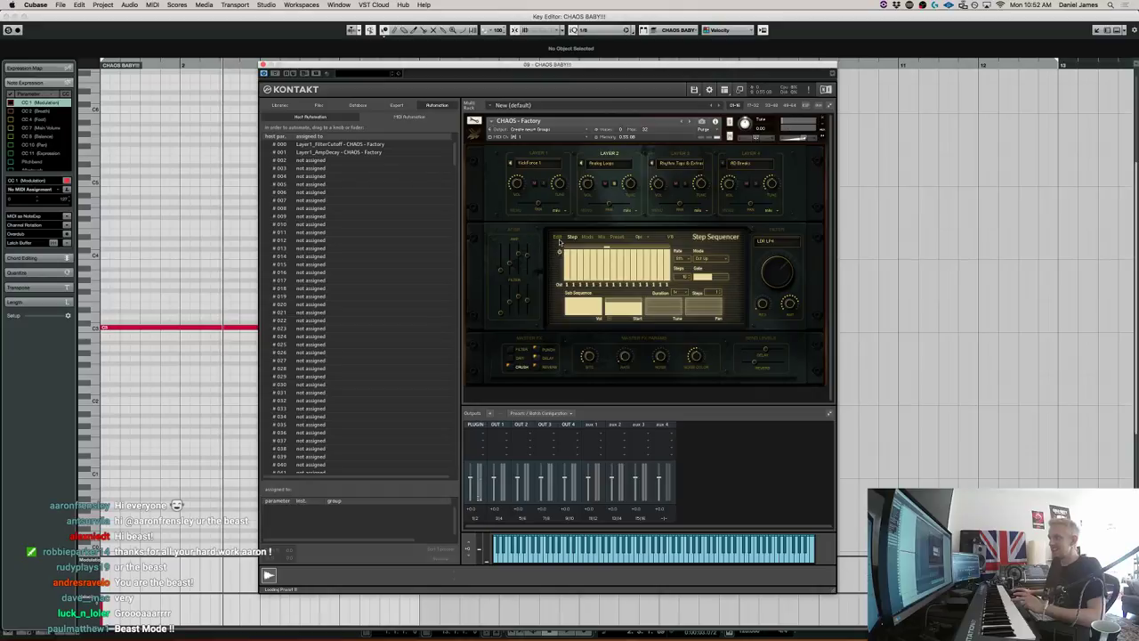
click(557, 235)
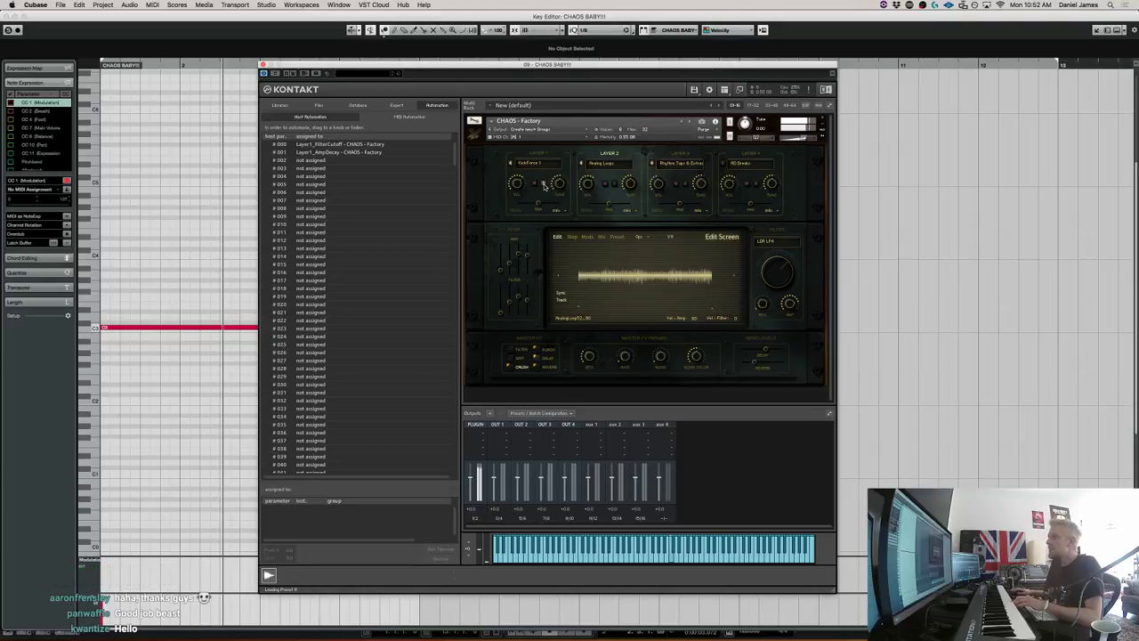
click(537, 153)
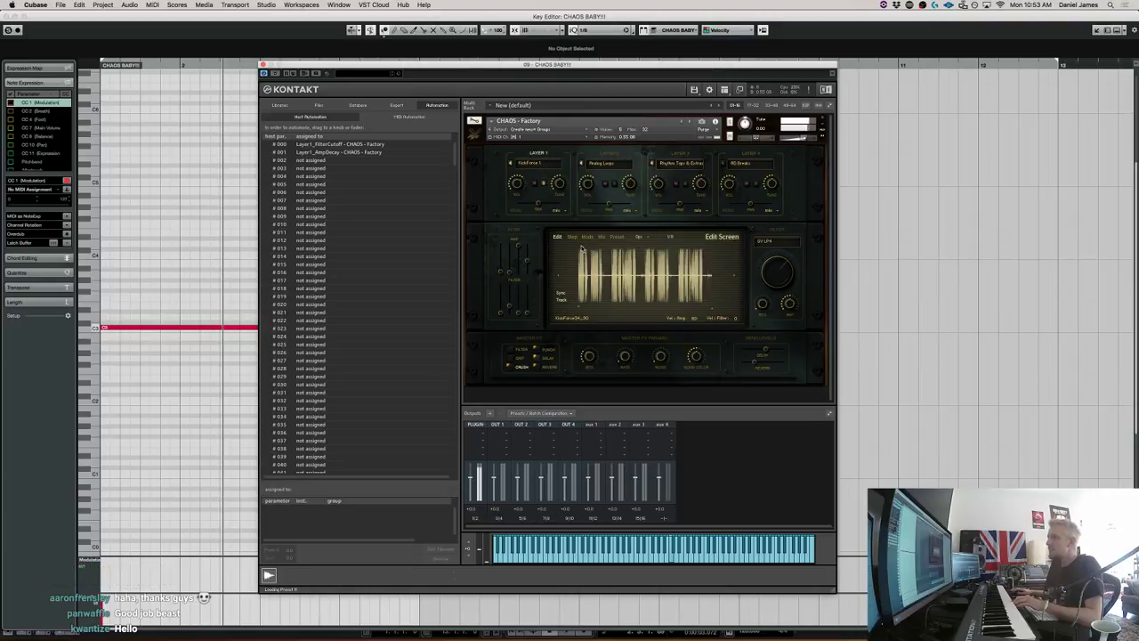
click(573, 237)
click(558, 236)
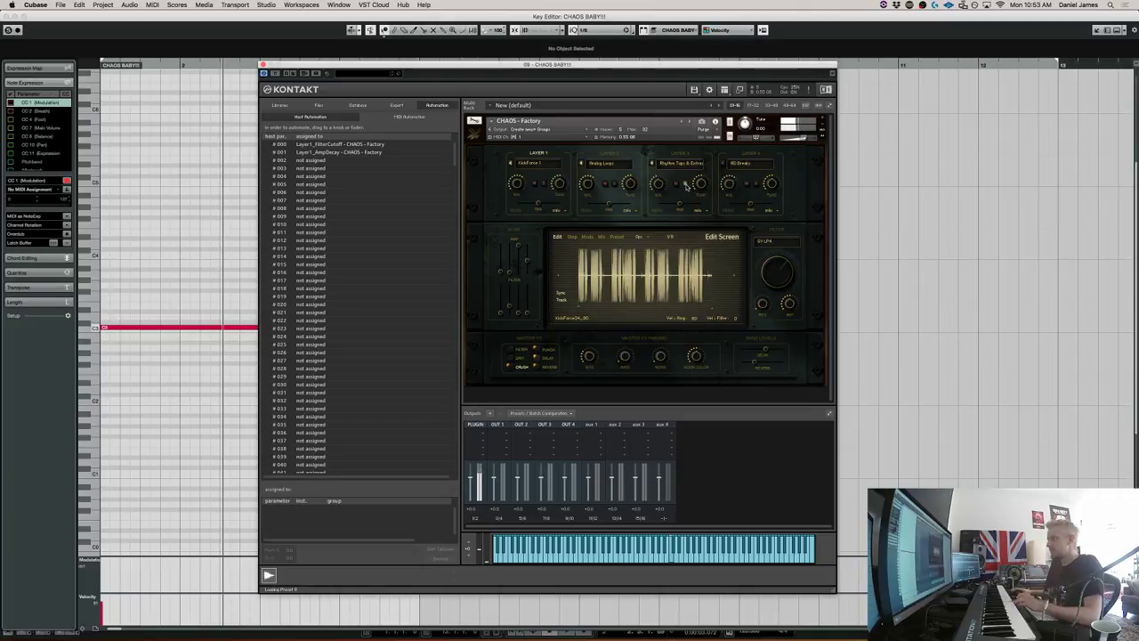
Toggle the LFO 2 modulation of the Crush bits, change the LFO to a V-shaped waveform, and check the layer mix.
click(601, 238)
click(587, 237)
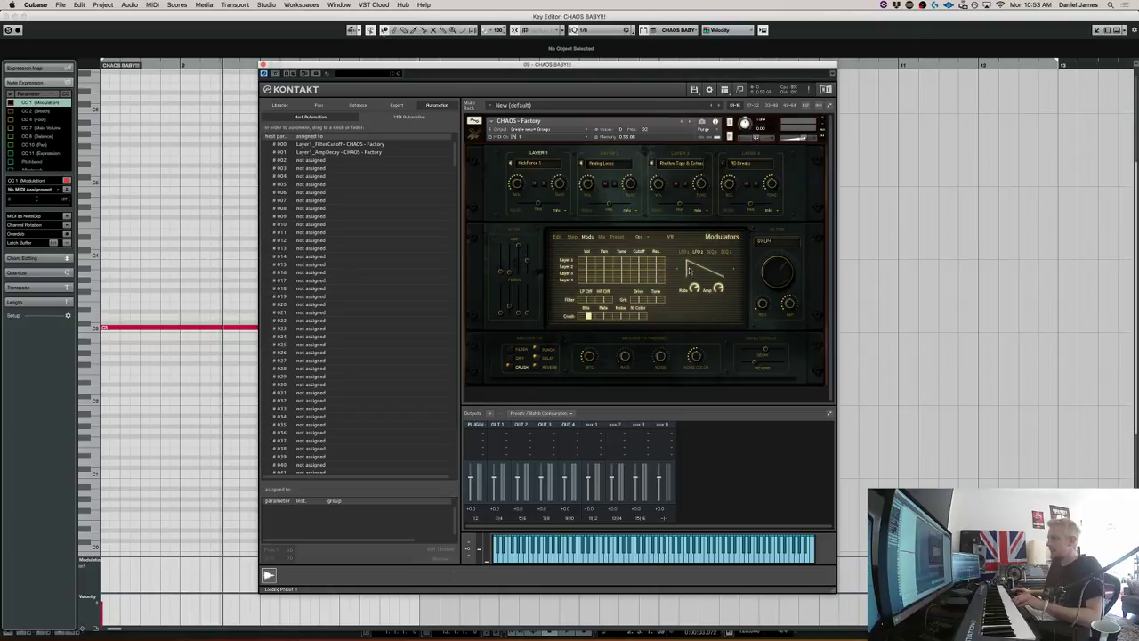
click(587, 317)
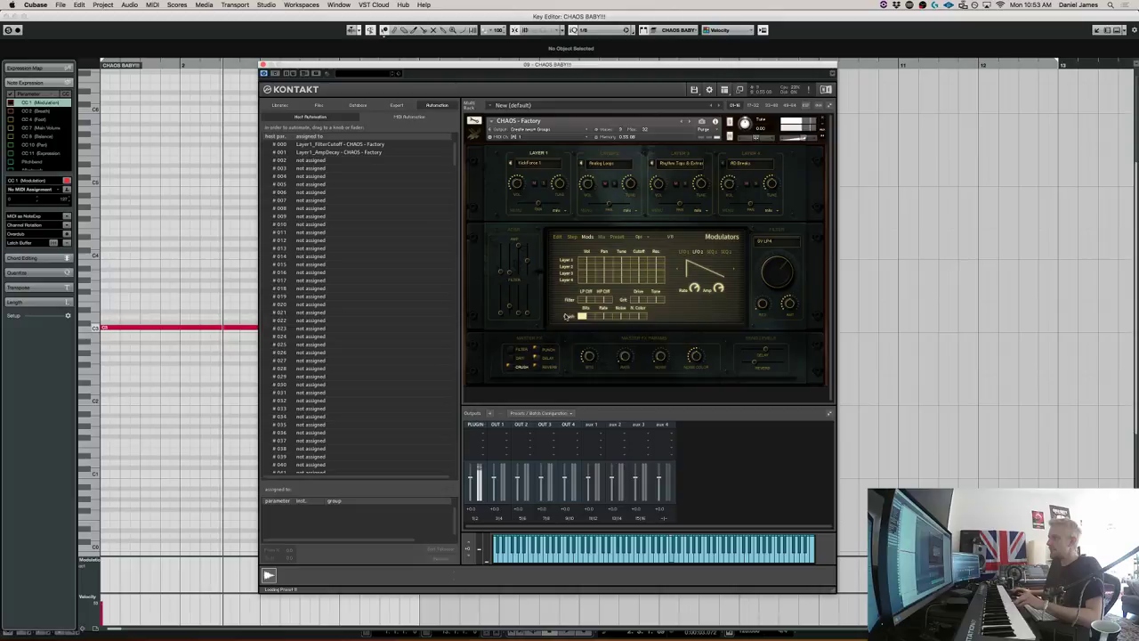
click(583, 316)
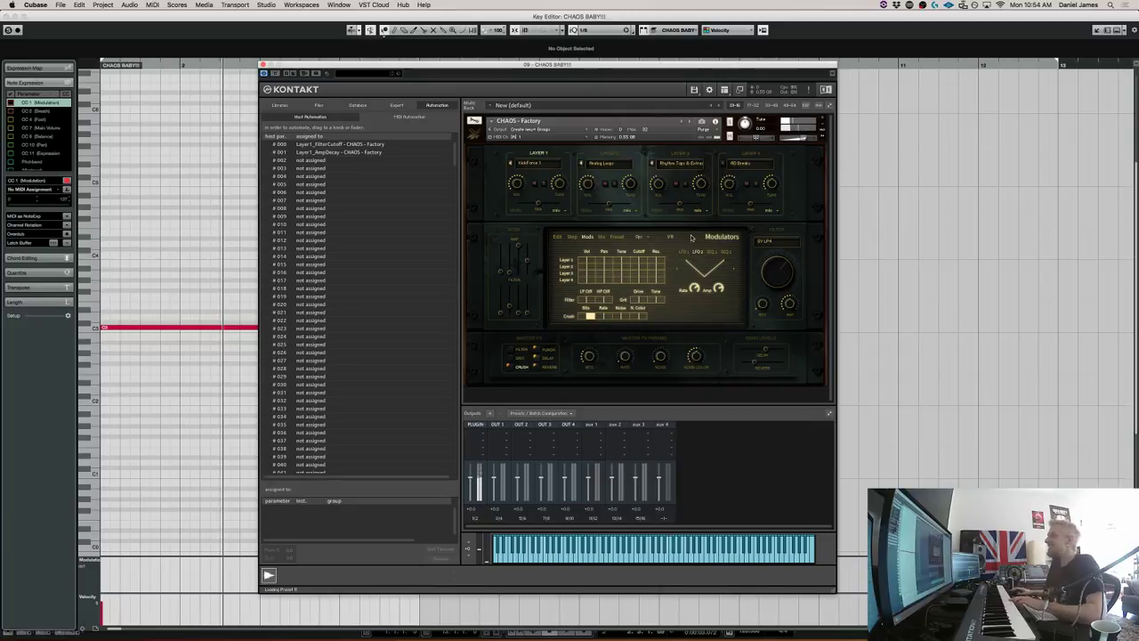
click(601, 236)
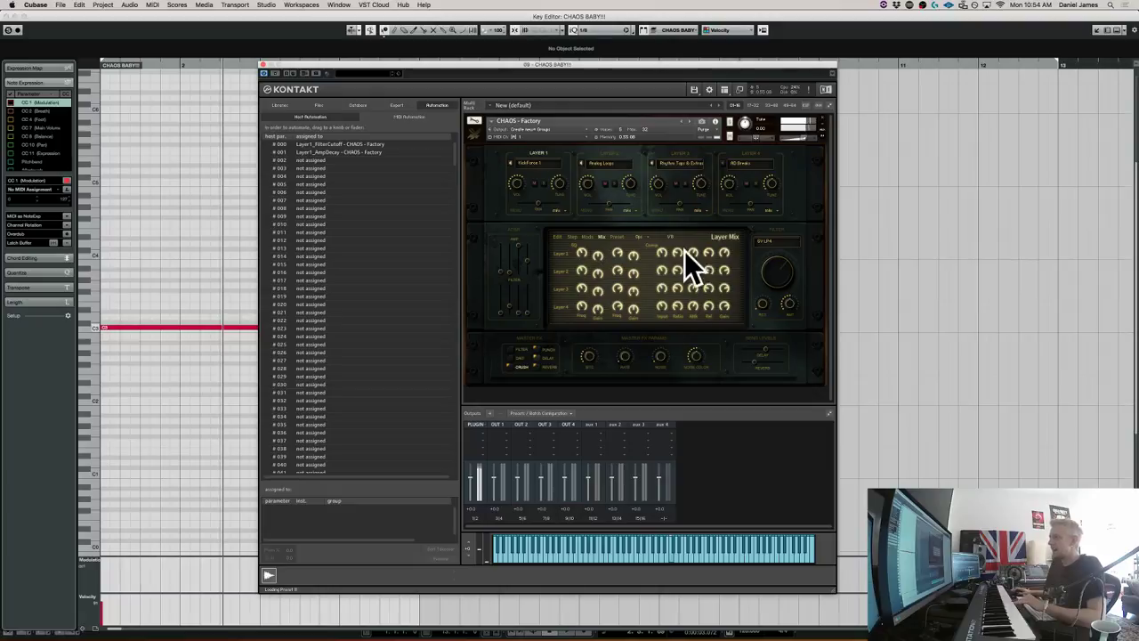
click(589, 236)
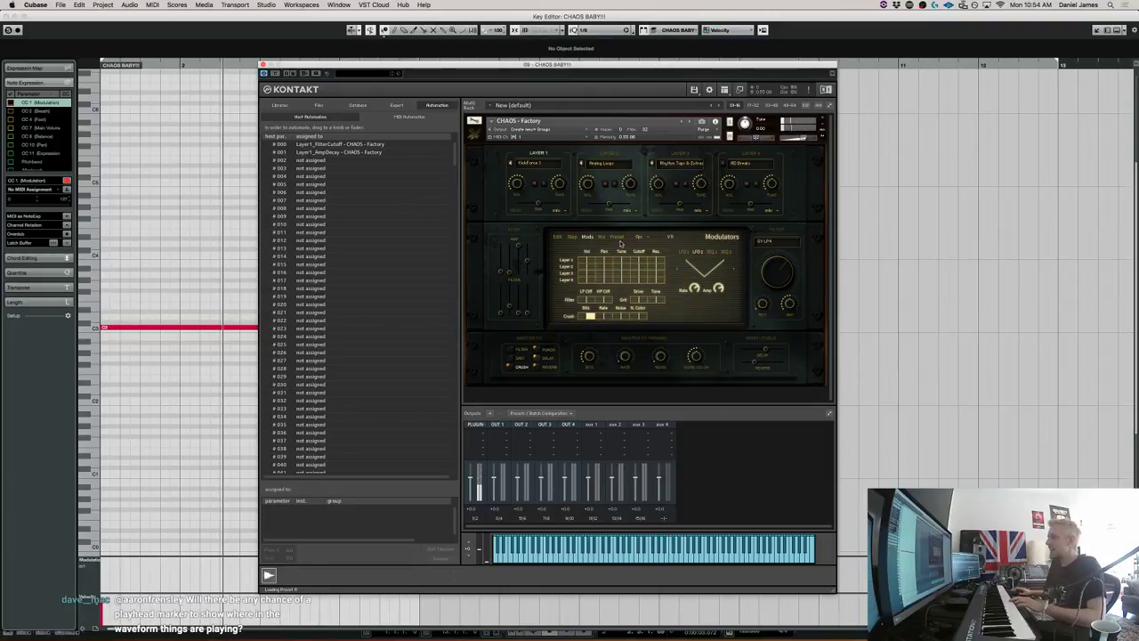
Show the User1 preset bank and enter "type name" as the preset name.
click(618, 239)
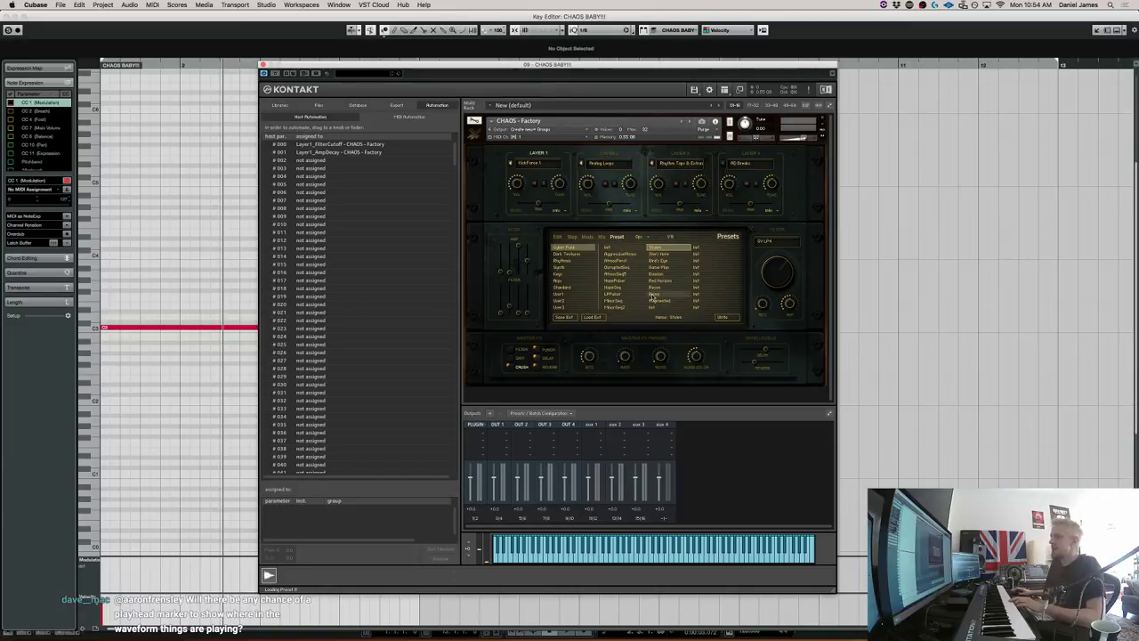
click(567, 300)
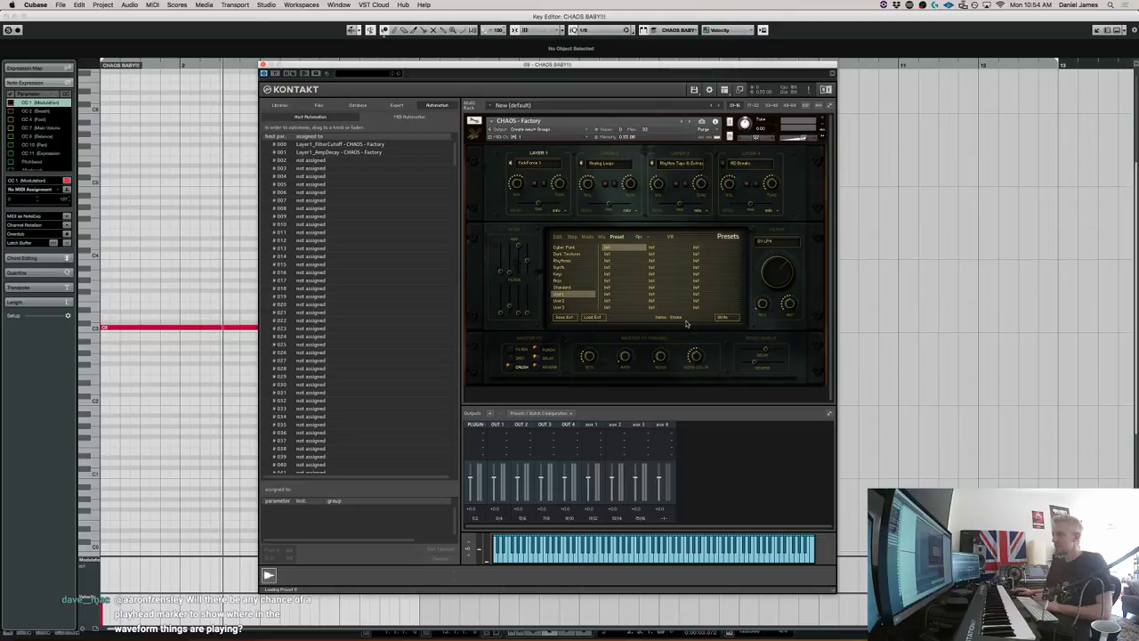
click(680, 318)
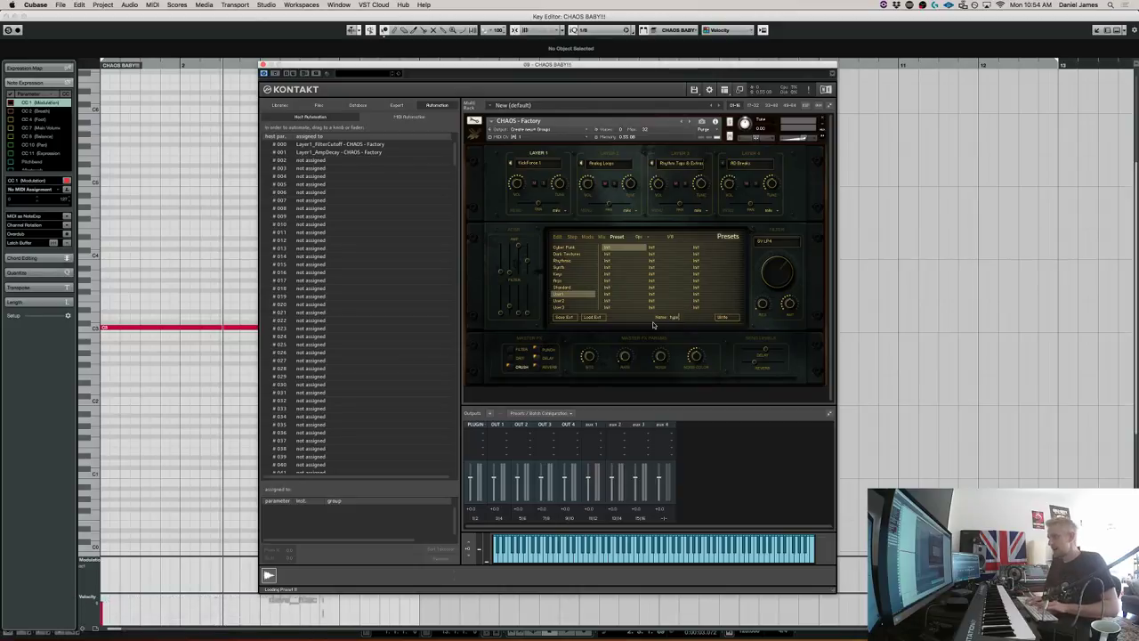
key(BackSpace)
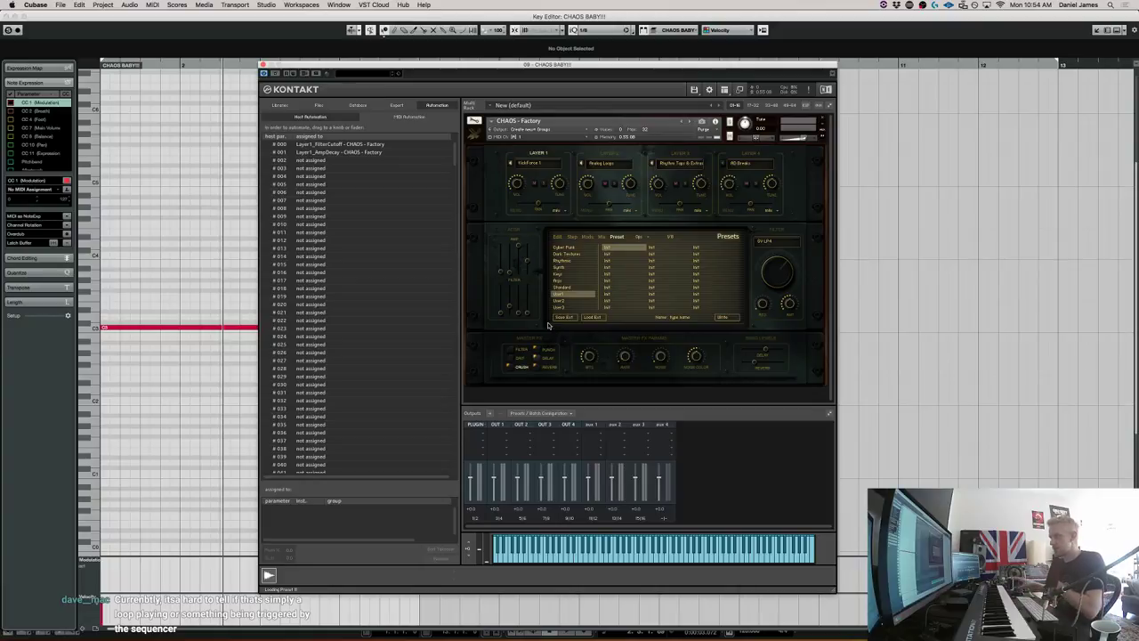
Audition From the Fog and Half Time Horror in the Dark Textures bank, and show the second preset's Layer 1 step sequence.
click(569, 253)
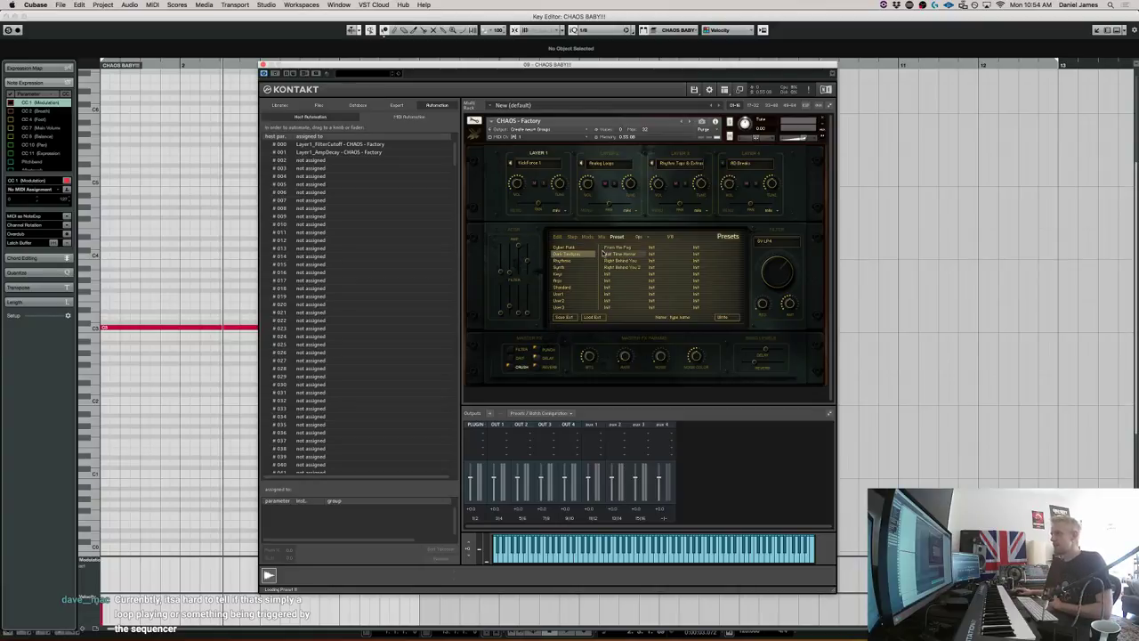
click(614, 247)
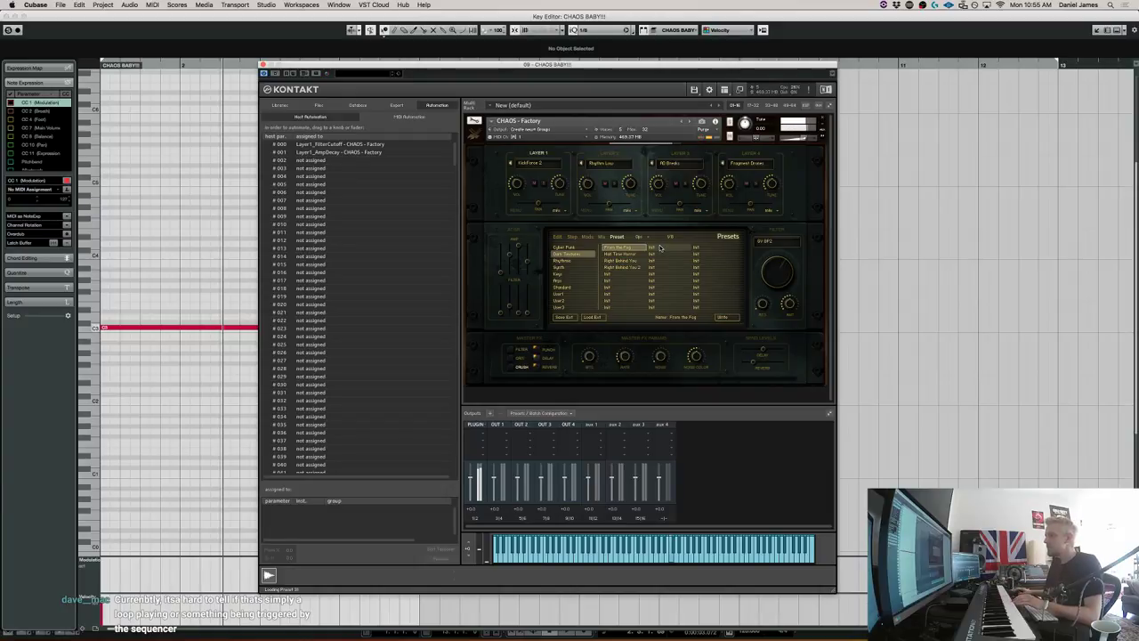
click(629, 254)
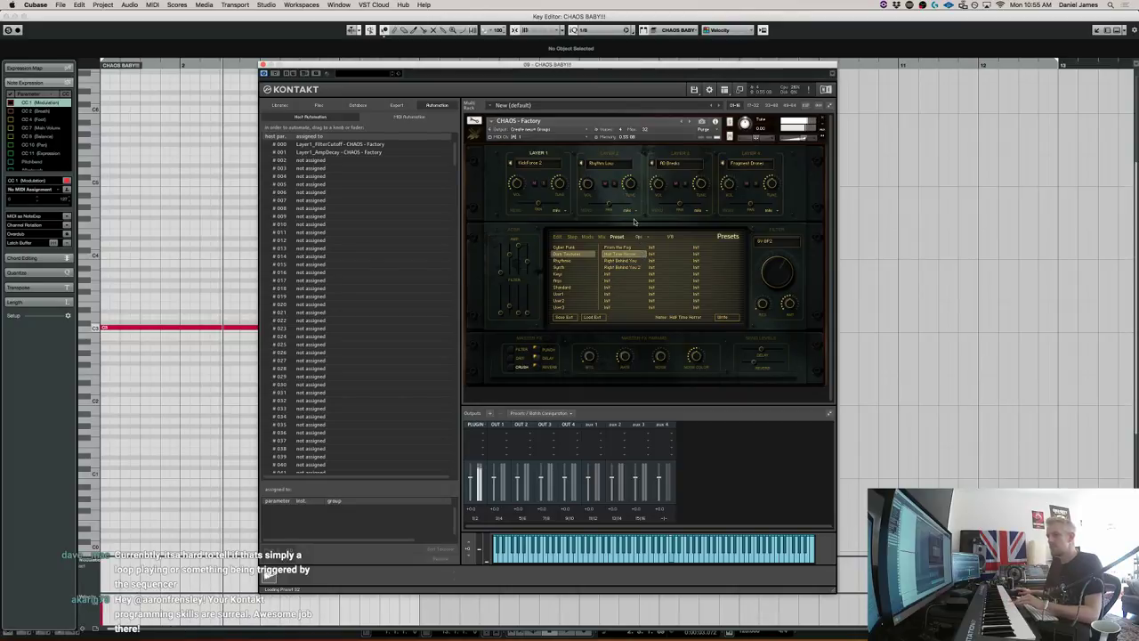
click(572, 236)
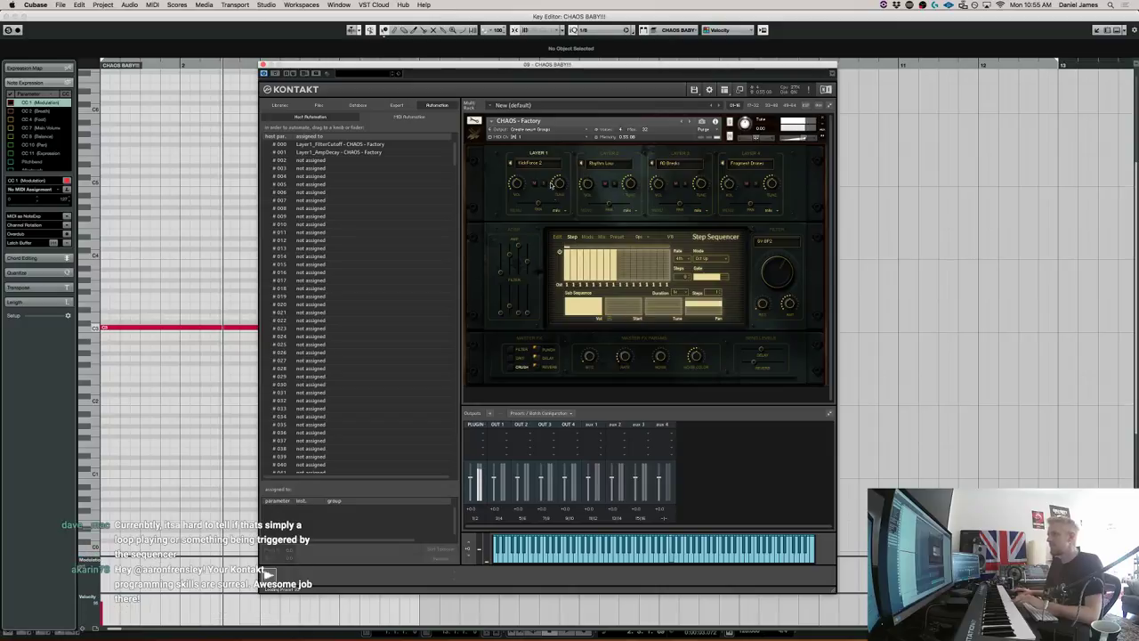
Show the step sequences of Layer 2 and Layer 3 in the current preset.
click(637, 156)
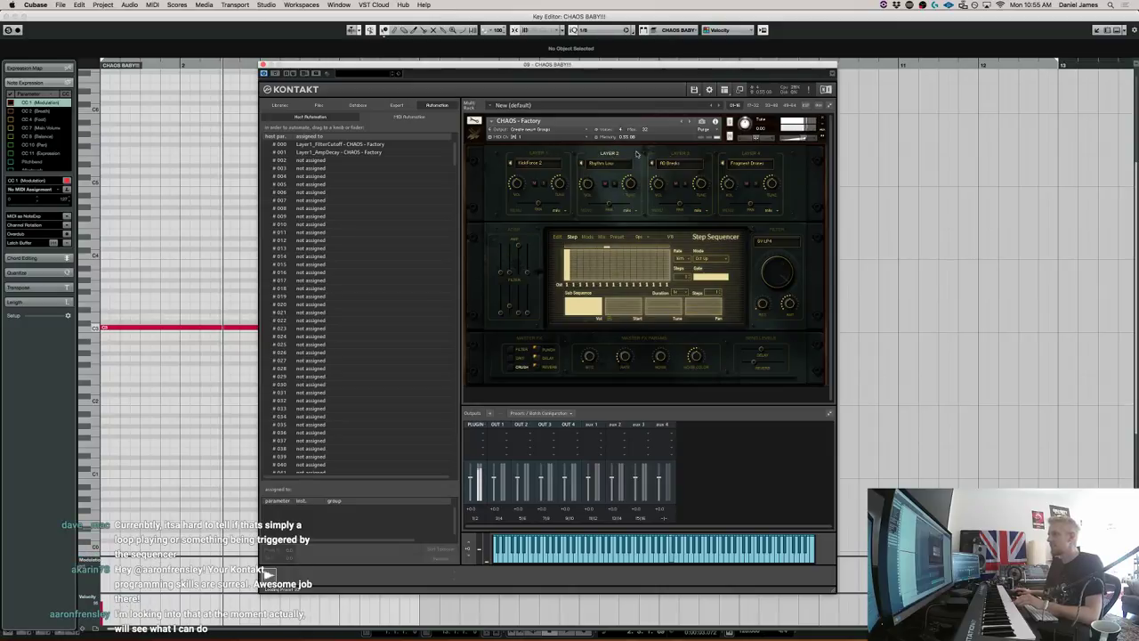
click(685, 158)
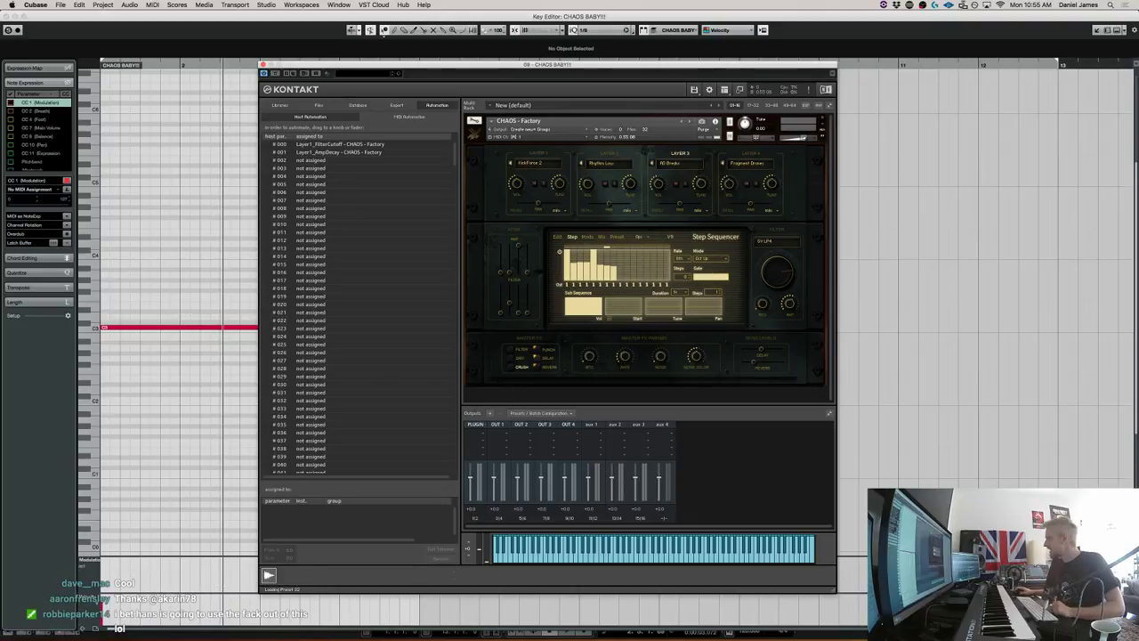
Switch to Chaos Bank Manager and create a new bank named Alpha Sounds.
key(super+w)
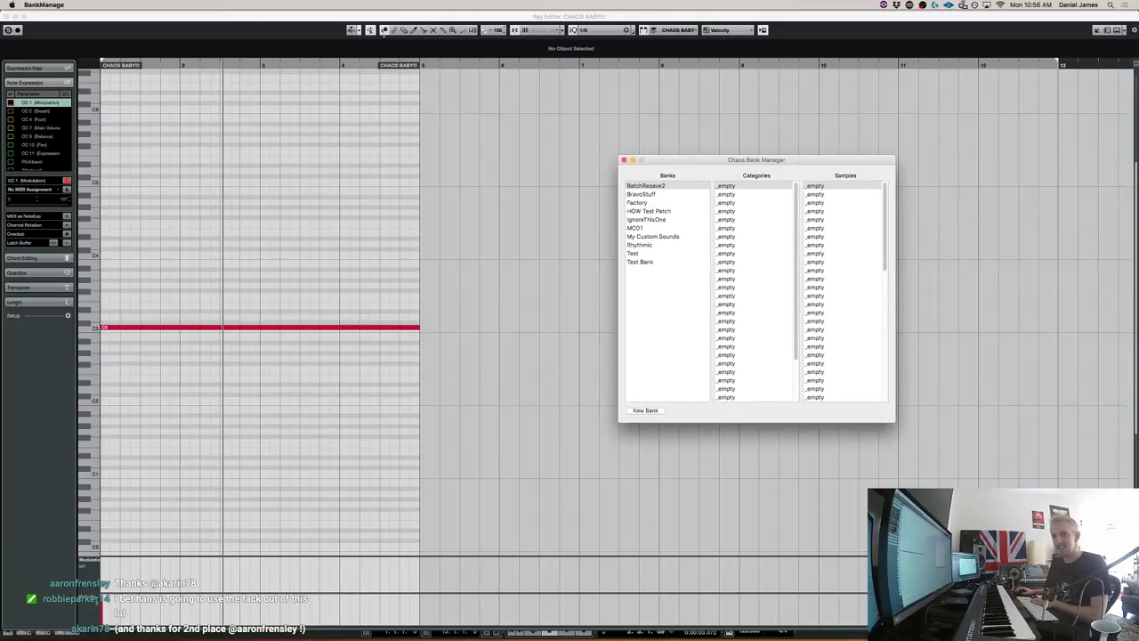
click(586, 556)
drag(805, 155, 737, 158)
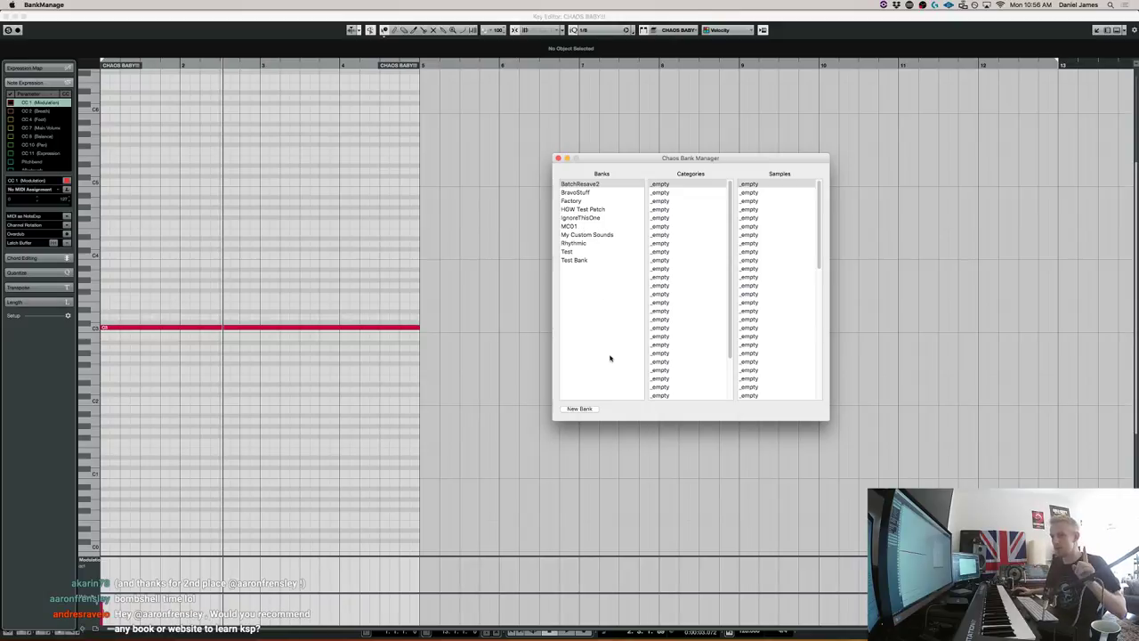
click(580, 408)
text(Alpha Bank)
key(Return)
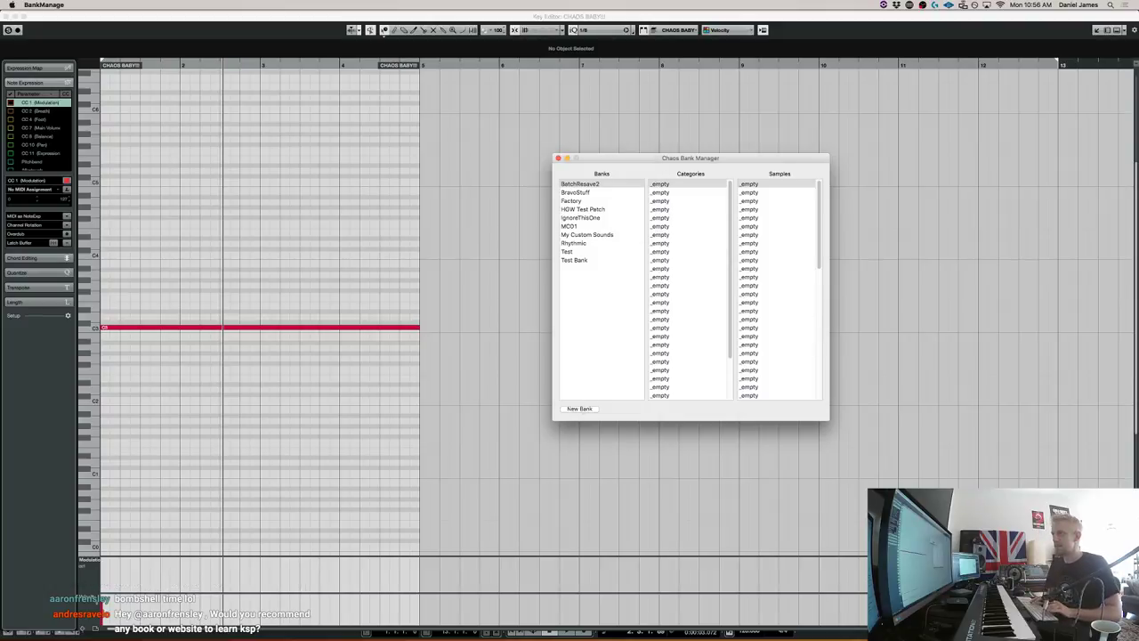
Name the first empty category of the Alpha Sounds bank Brush Loops.
double_click(668, 185)
text(H)
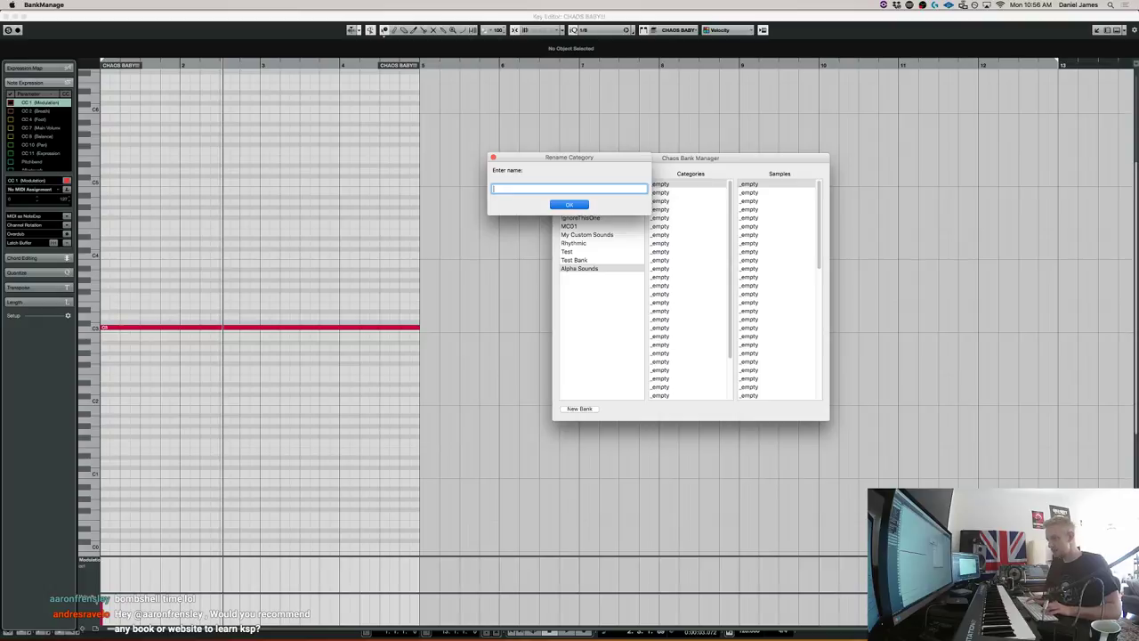
text(Brush Loops)
key(Return)
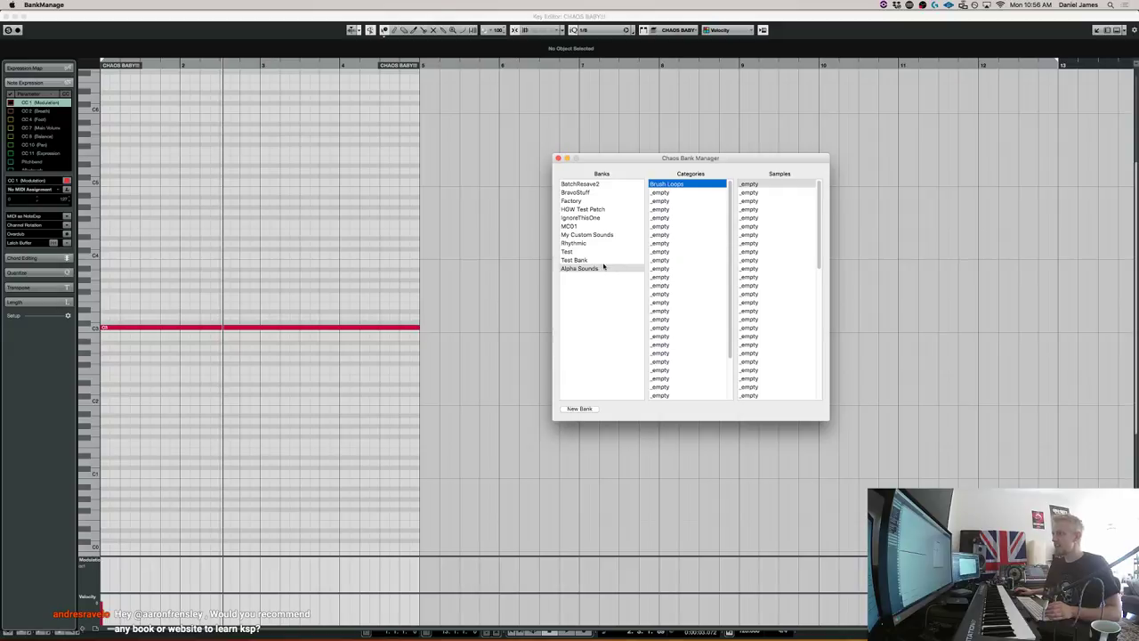
Show the list of sample categories available for Layer 1 in Kontakt and return to Chaos Bank Manager.
click(511, 289)
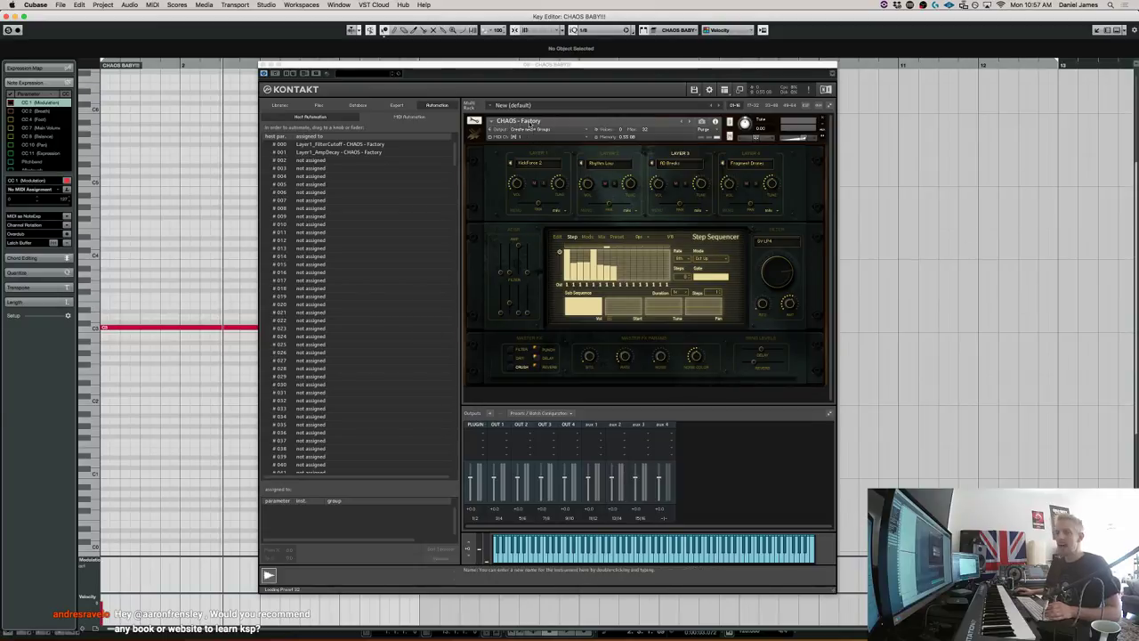
mouse_move(653, 628)
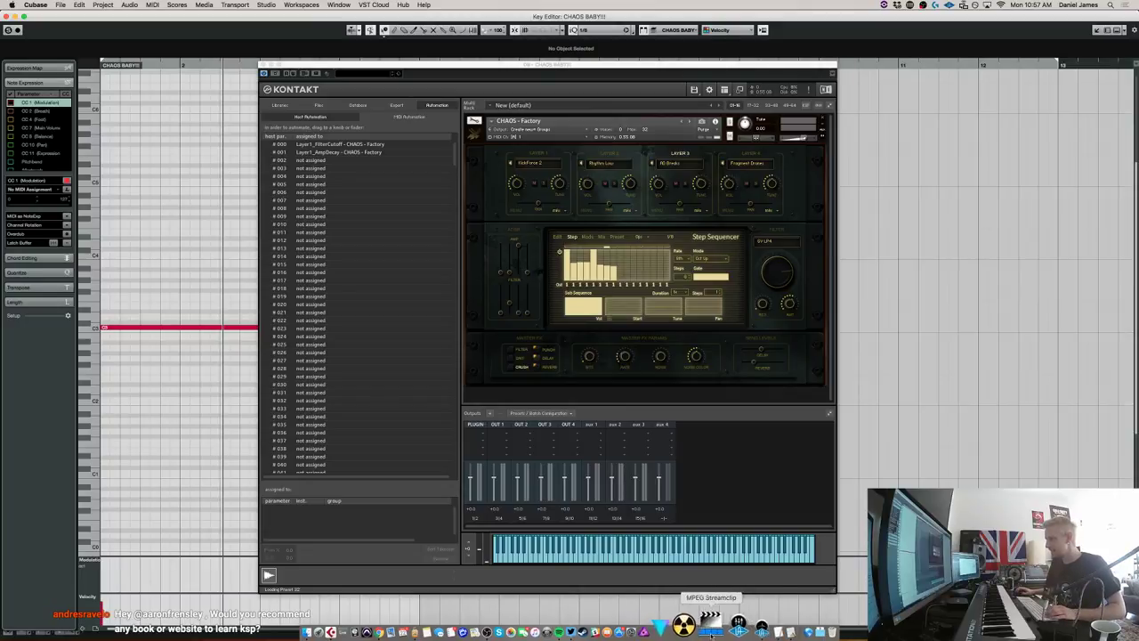
click(764, 628)
drag(616, 176, 833, 133)
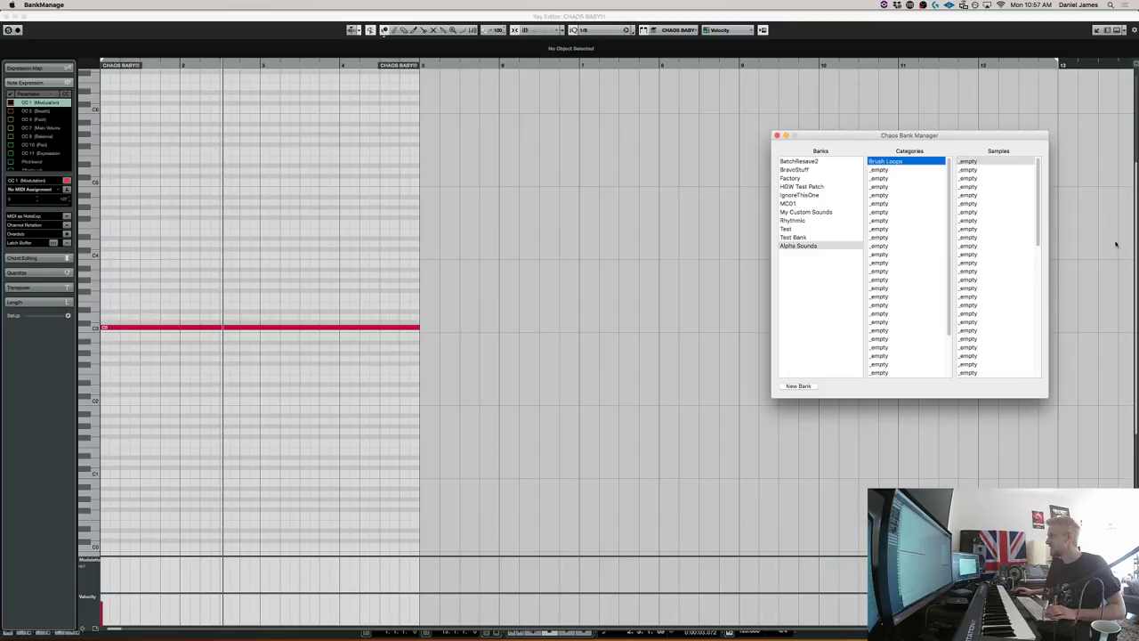
click(674, 296)
click(552, 167)
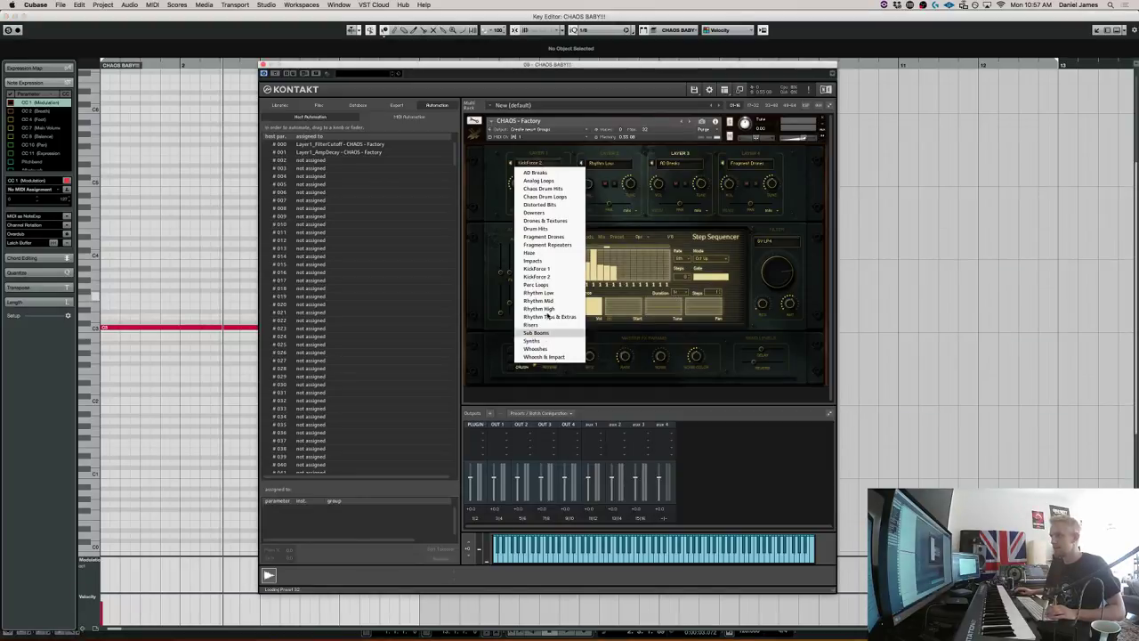
mouse_move(534, 623)
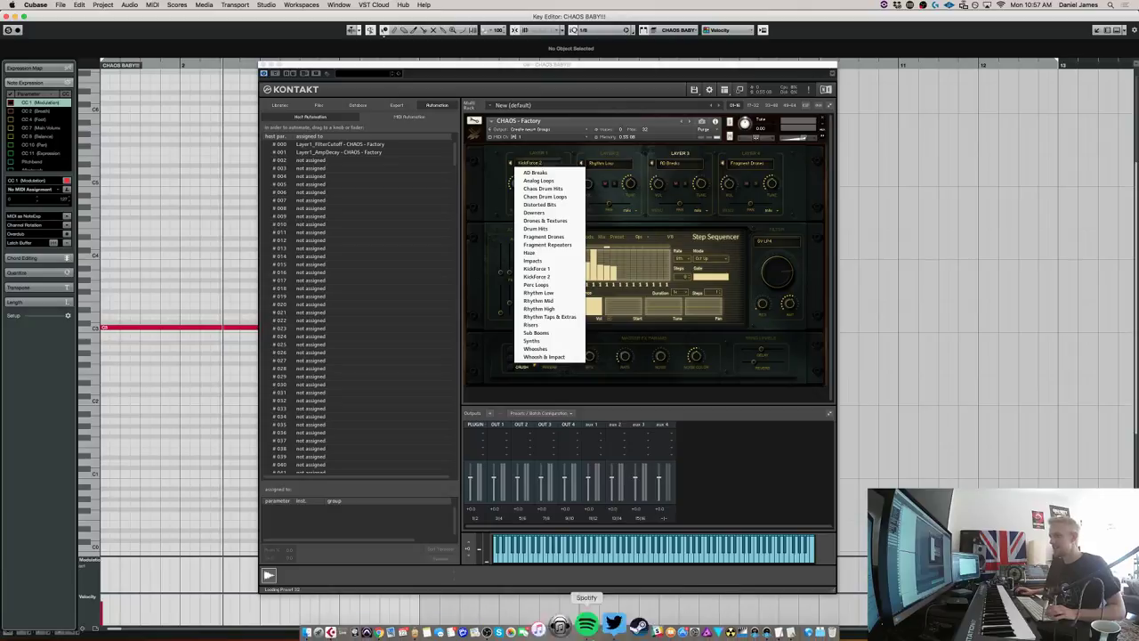
click(762, 631)
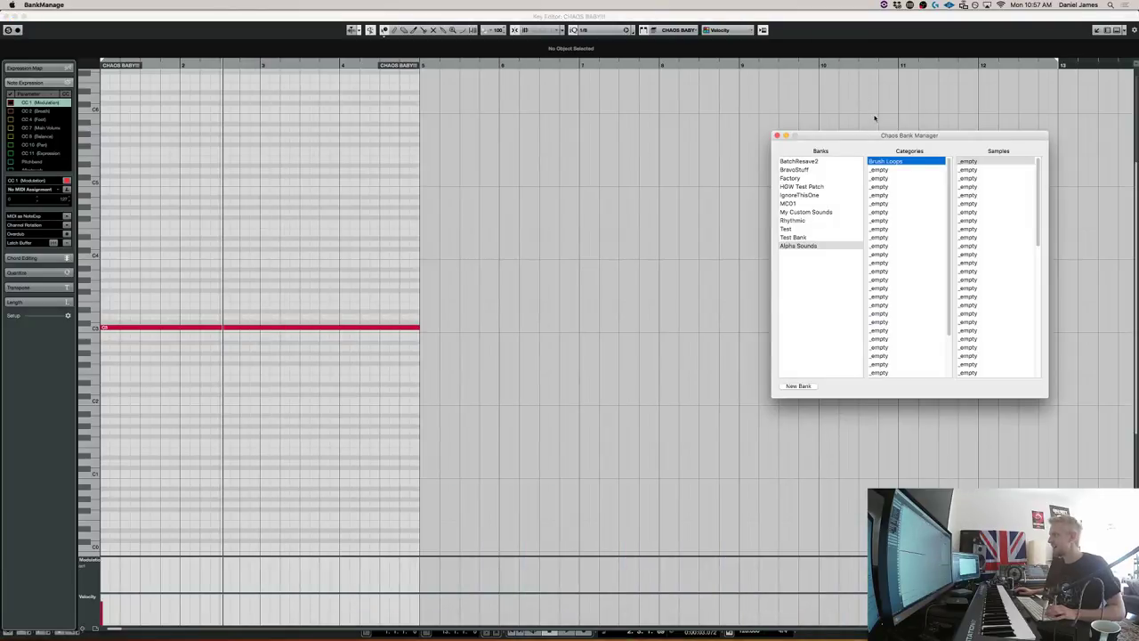
drag(884, 135, 576, 162)
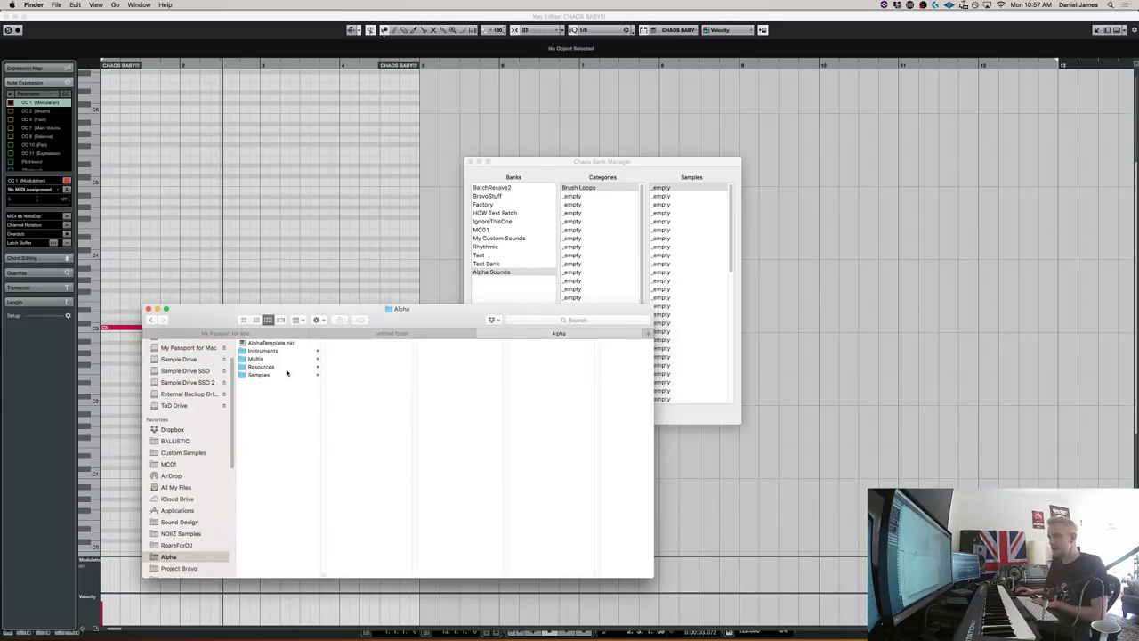
Add all wav files from the Alpha library's Samples > Rhythm - v1 DONE > Brush folder to the Brush Loops category.
click(285, 375)
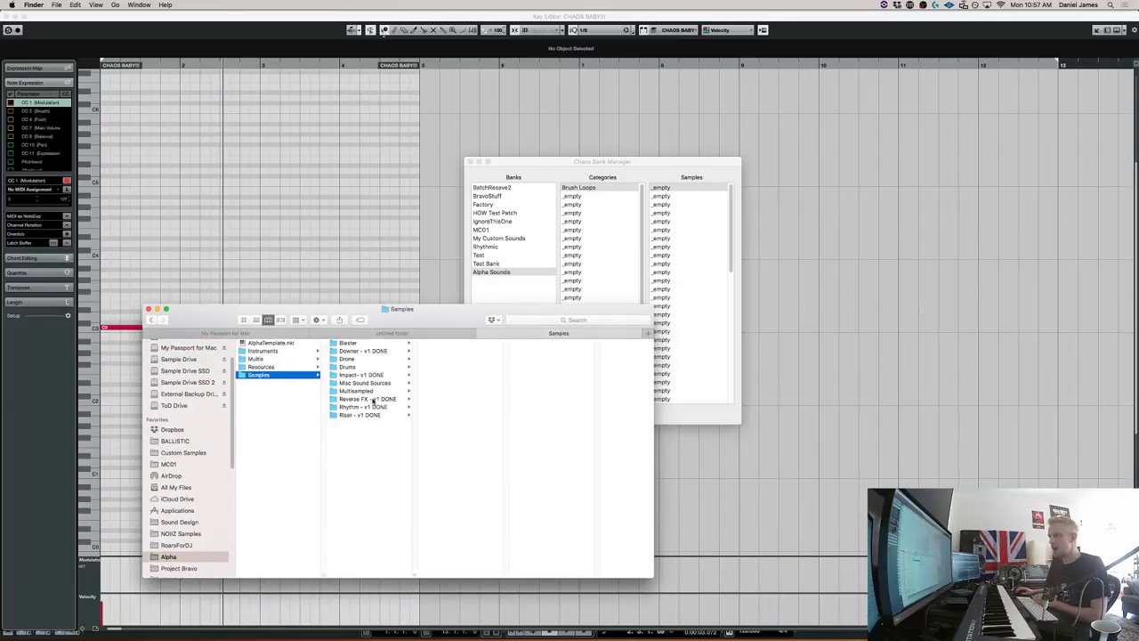
click(374, 407)
click(438, 342)
click(537, 359)
key(super+a)
mouse_move(537, 362)
mouse_down()
mouse_move(702, 267)
mouse_move(661, 296)
mouse_up()
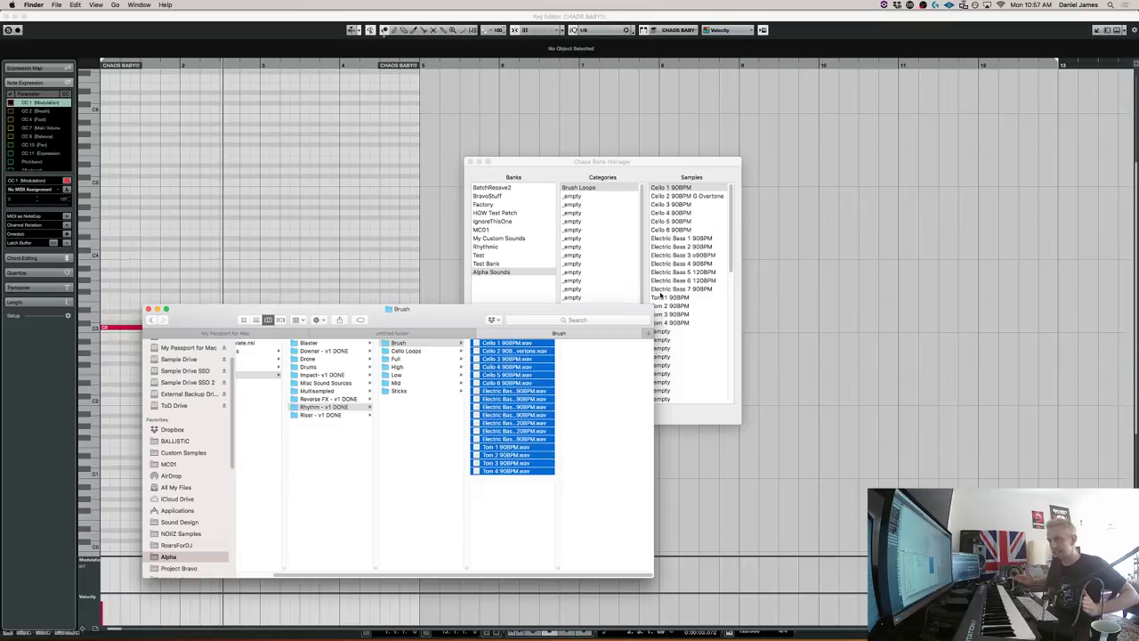
drag(417, 318, 403, 325)
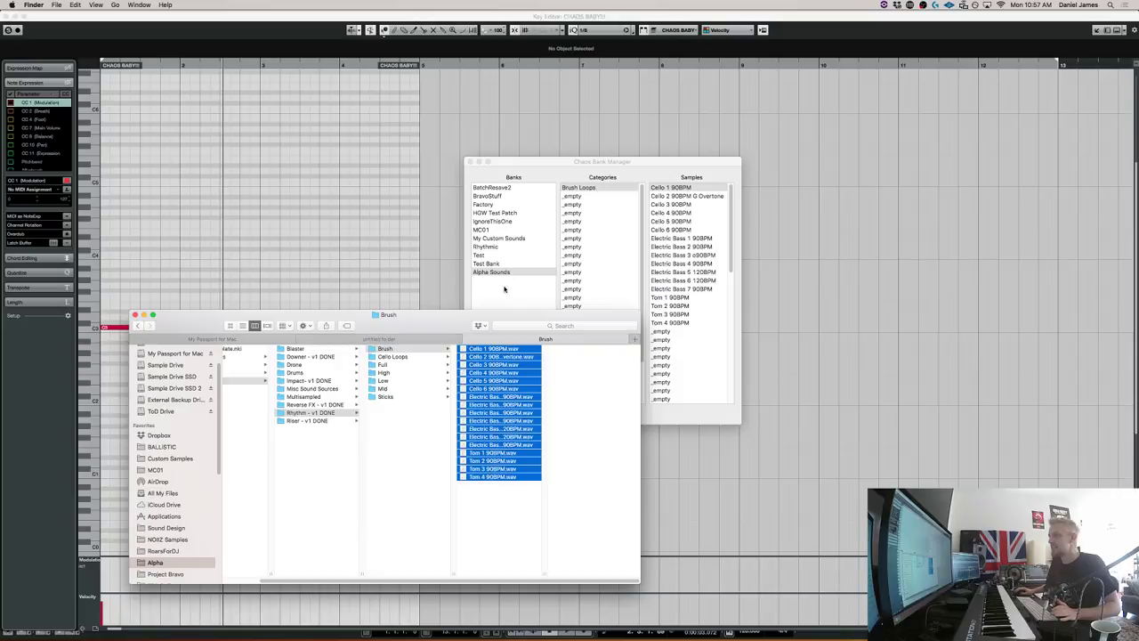
Name the second category Raw Cello and fill it with all samples from Misc Sound Sources > Raw Cello Source.
click(318, 389)
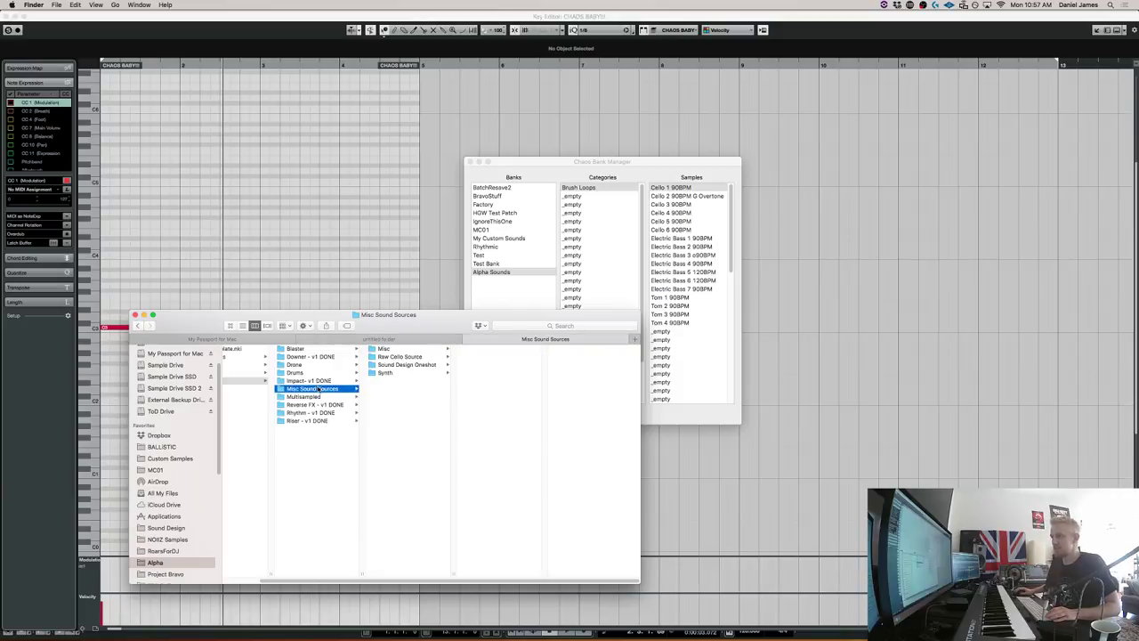
click(382, 357)
double_click(573, 205)
text(Raw Cello)
key(Return)
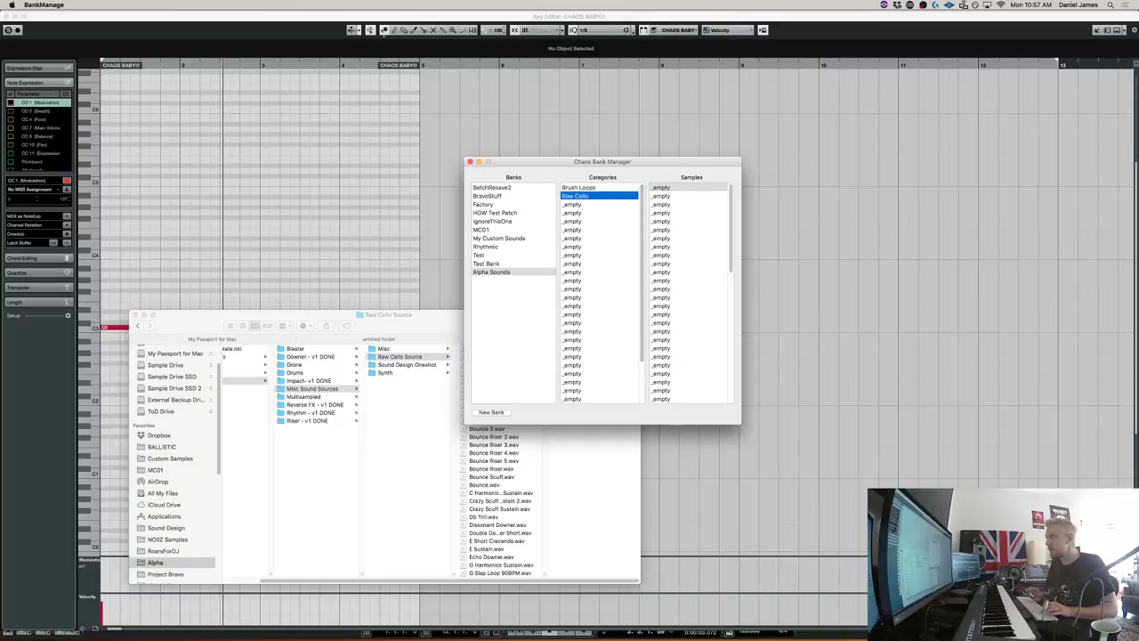
click(498, 445)
key(super+a)
drag(488, 428, 687, 298)
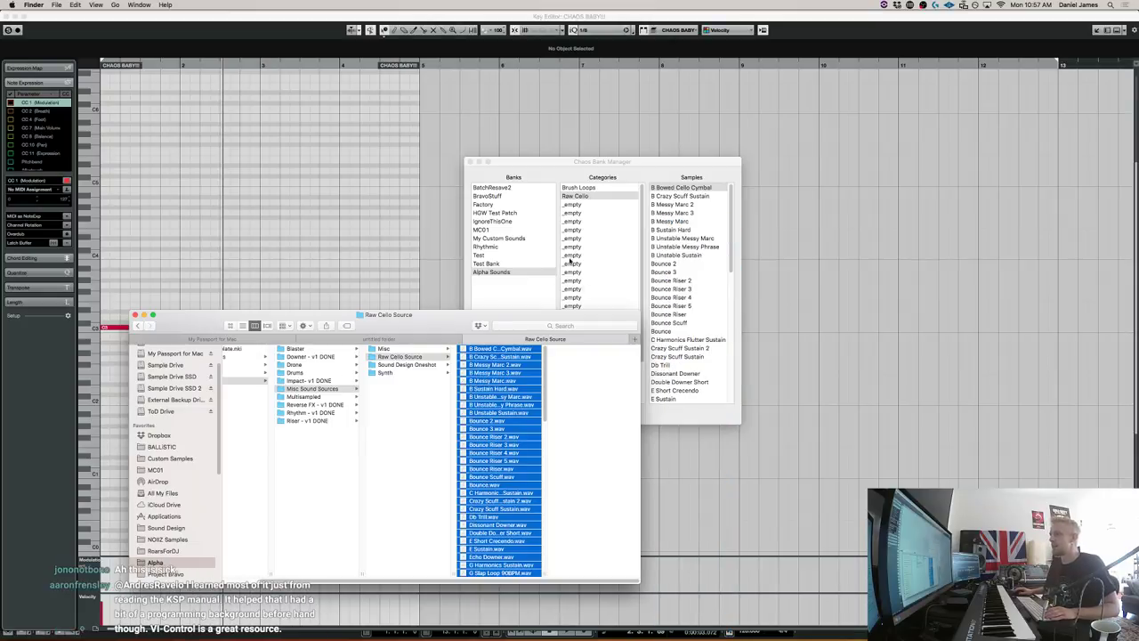
Name the third category Drums and add the Drums folder's files from Comb Groove 90BPM through Hard Rock Grit 90BPM.
click(303, 379)
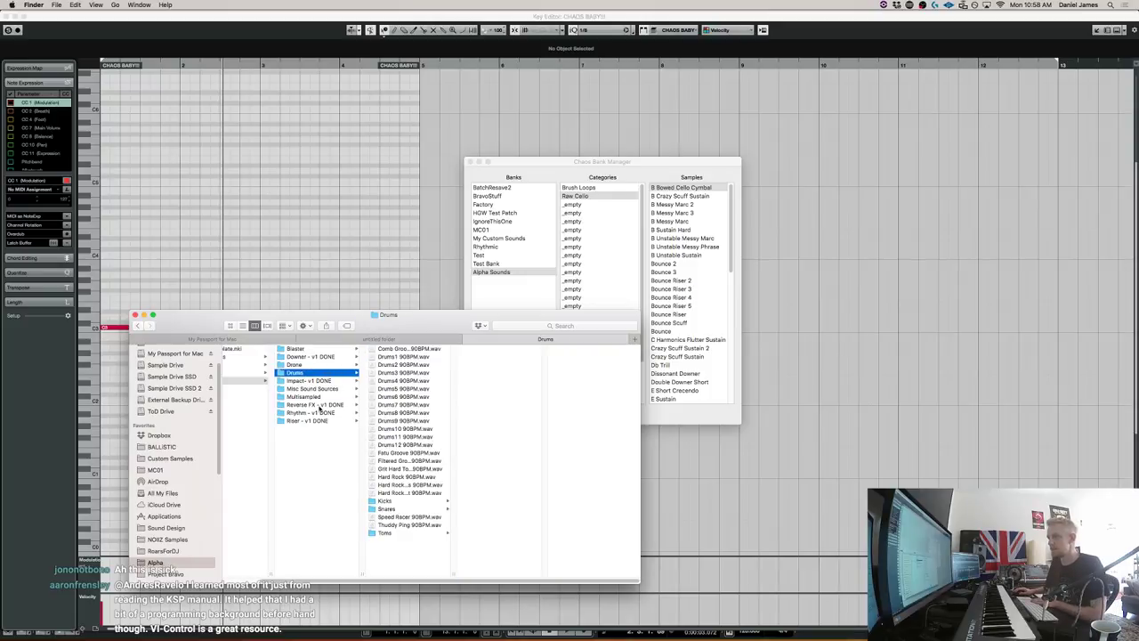
click(294, 372)
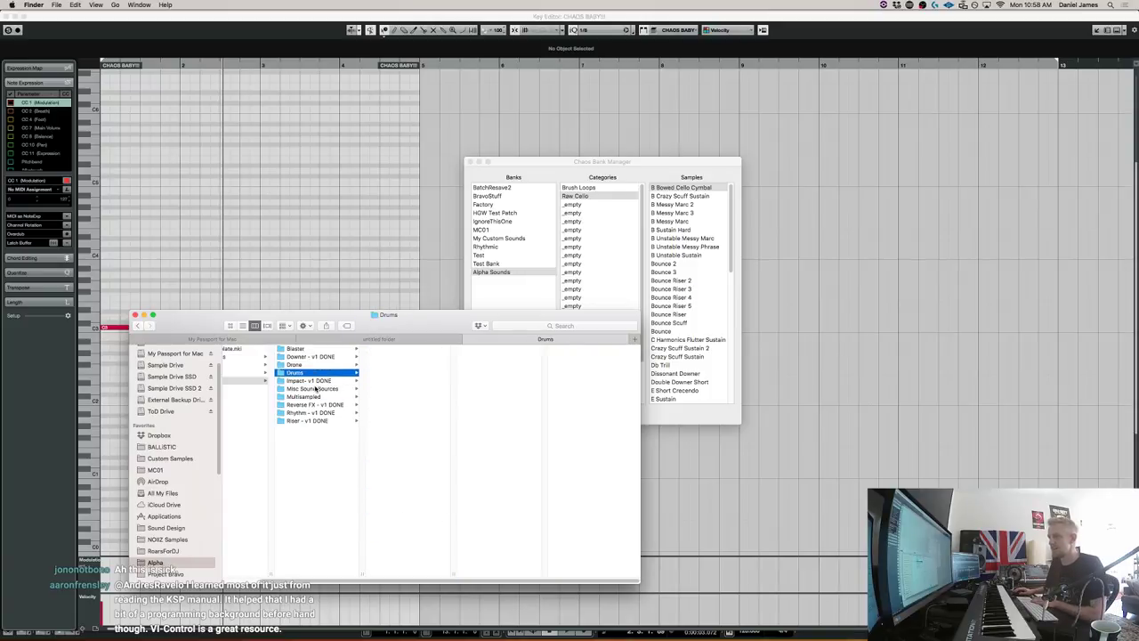
double_click(593, 211)
text(Drums)
key(Return)
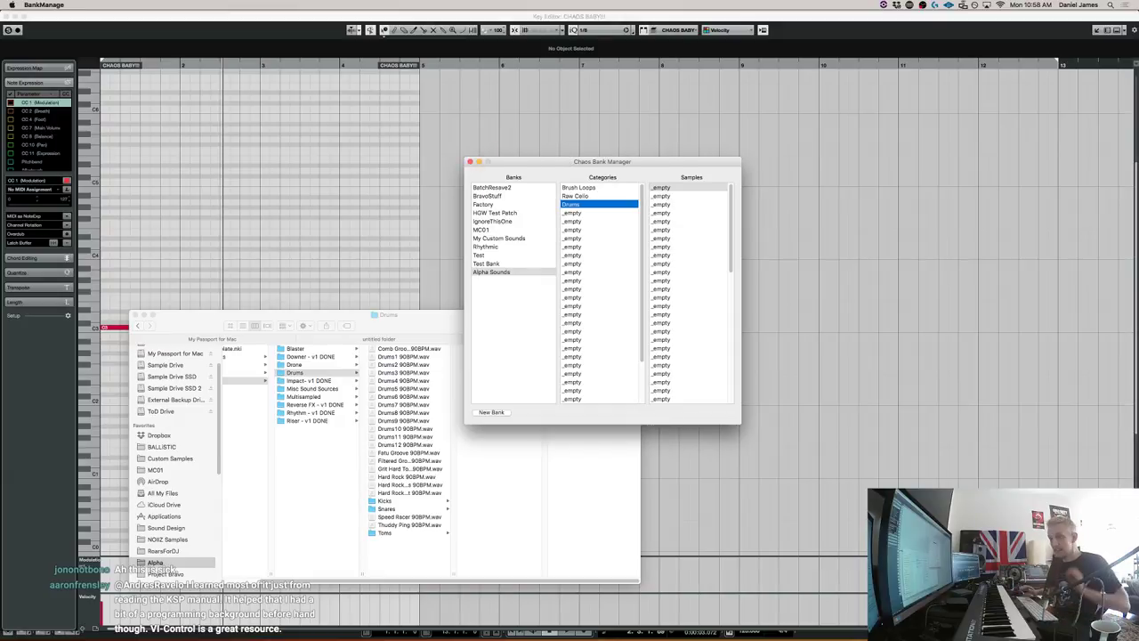
click(405, 391)
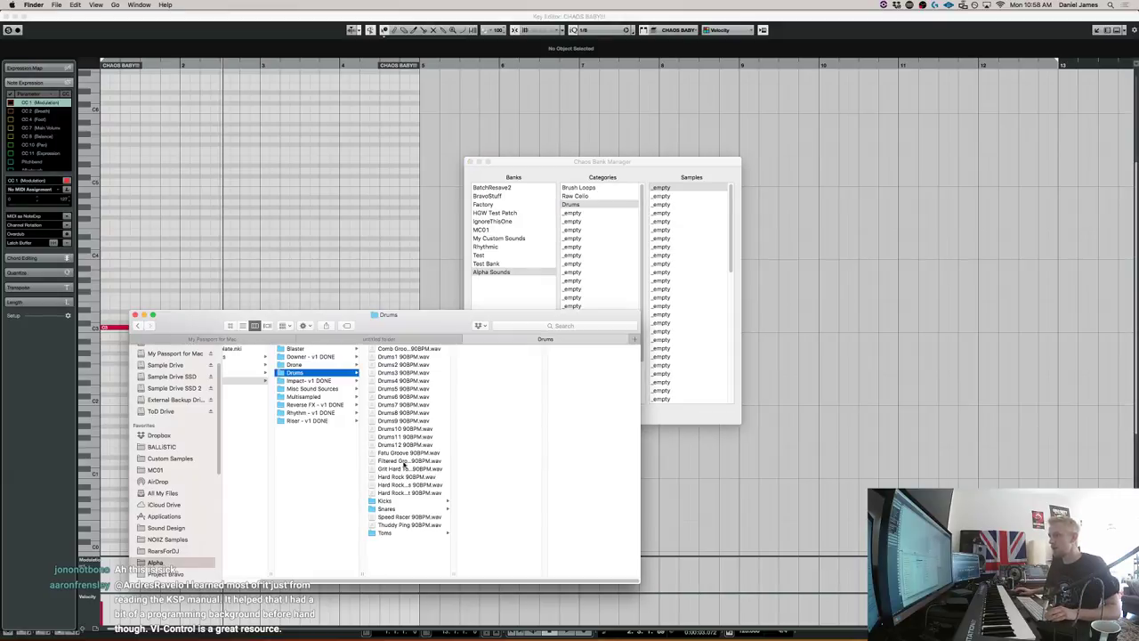
click(397, 492)
shift+click(404, 348)
drag(405, 348, 664, 264)
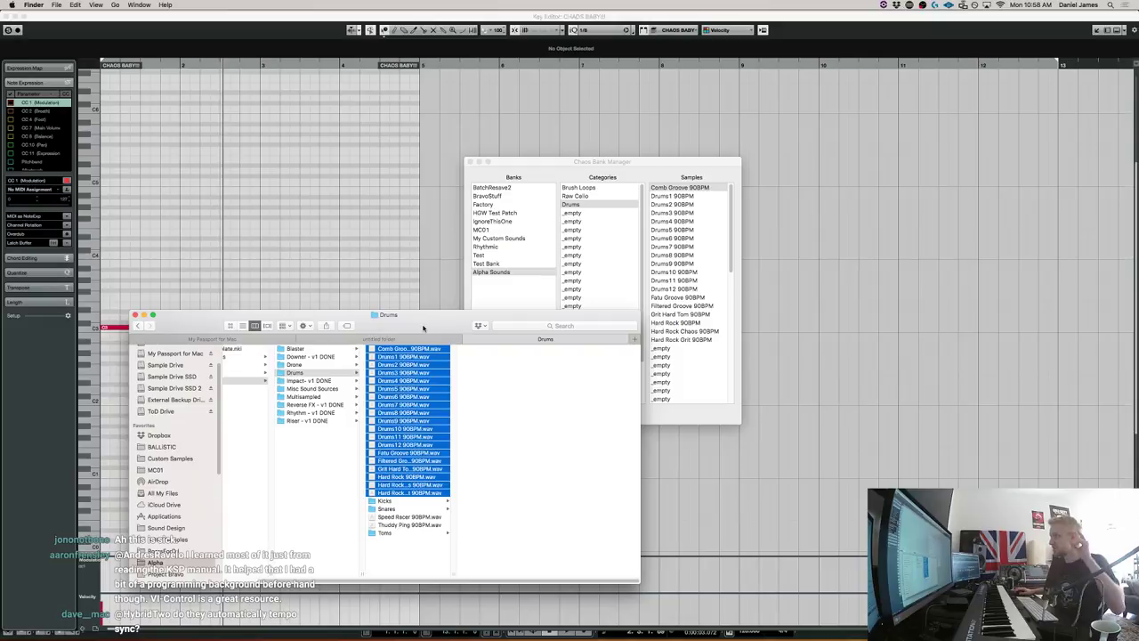
Hide Finder, close Chaos Bank Manager and return to Kontakt in Cubase.
drag(423, 329, 443, 333)
key(super+h)
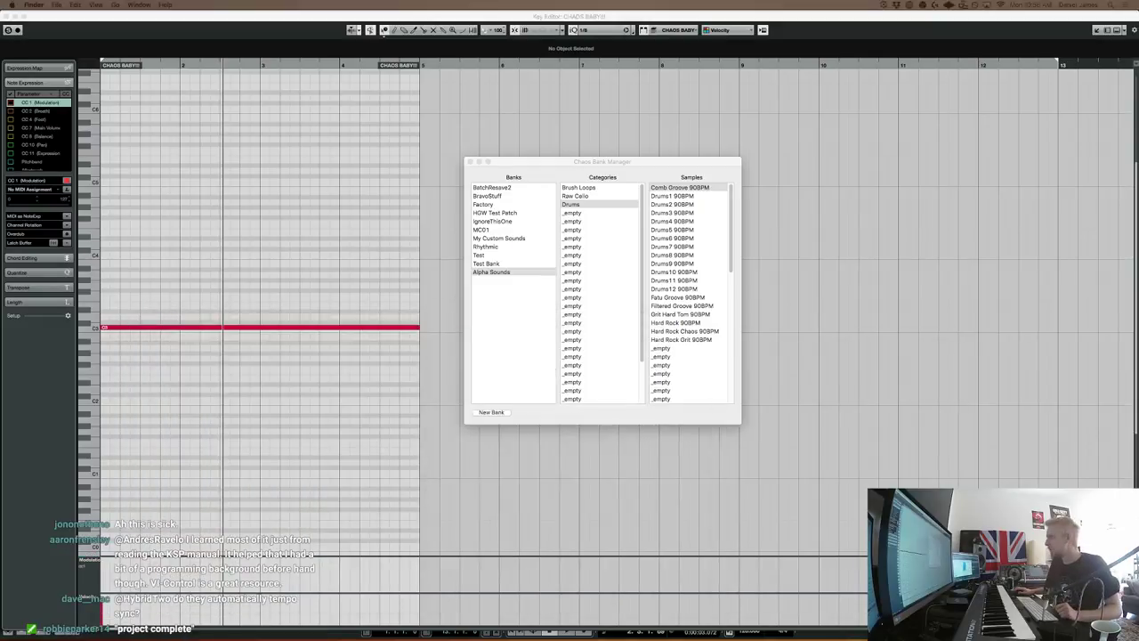
click(469, 164)
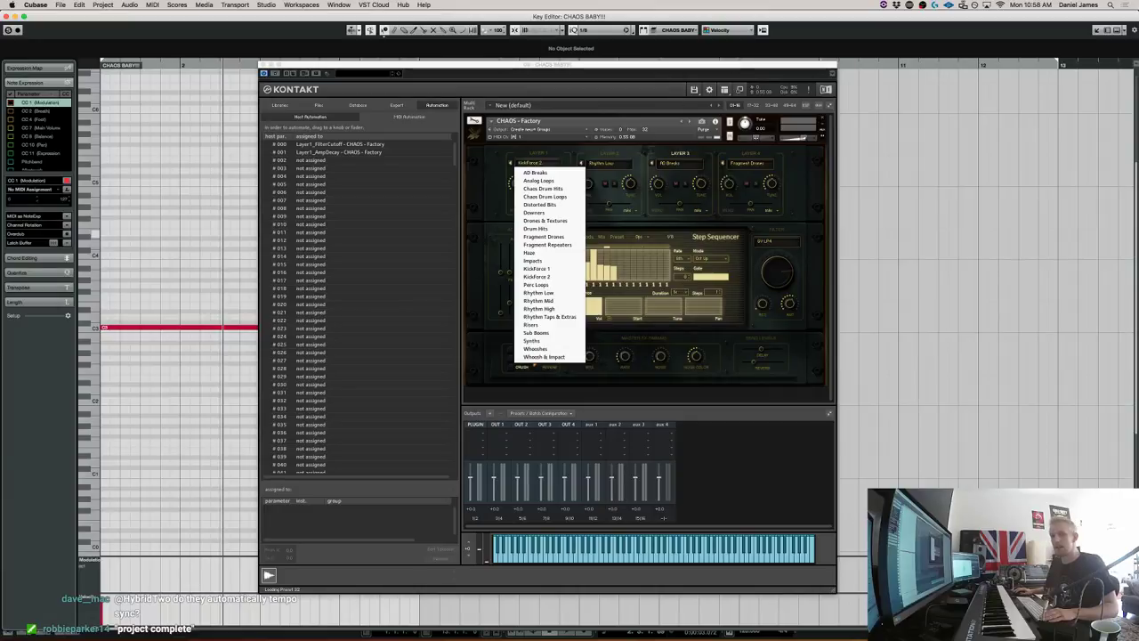
key(super+w)
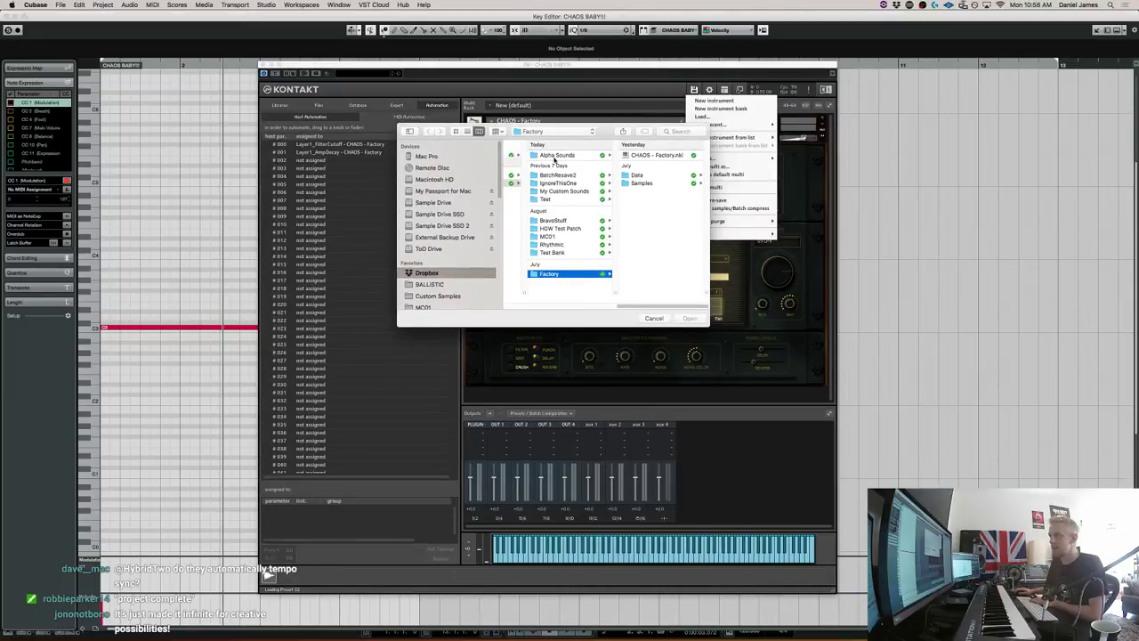
click(554, 156)
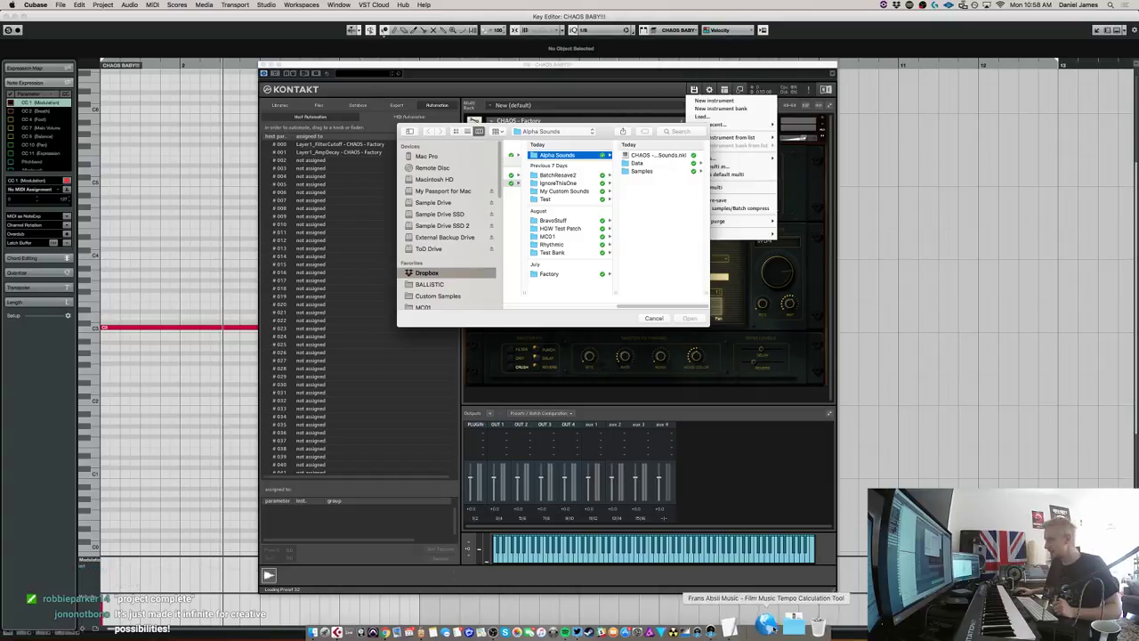
click(779, 623)
mouse_move(753, 621)
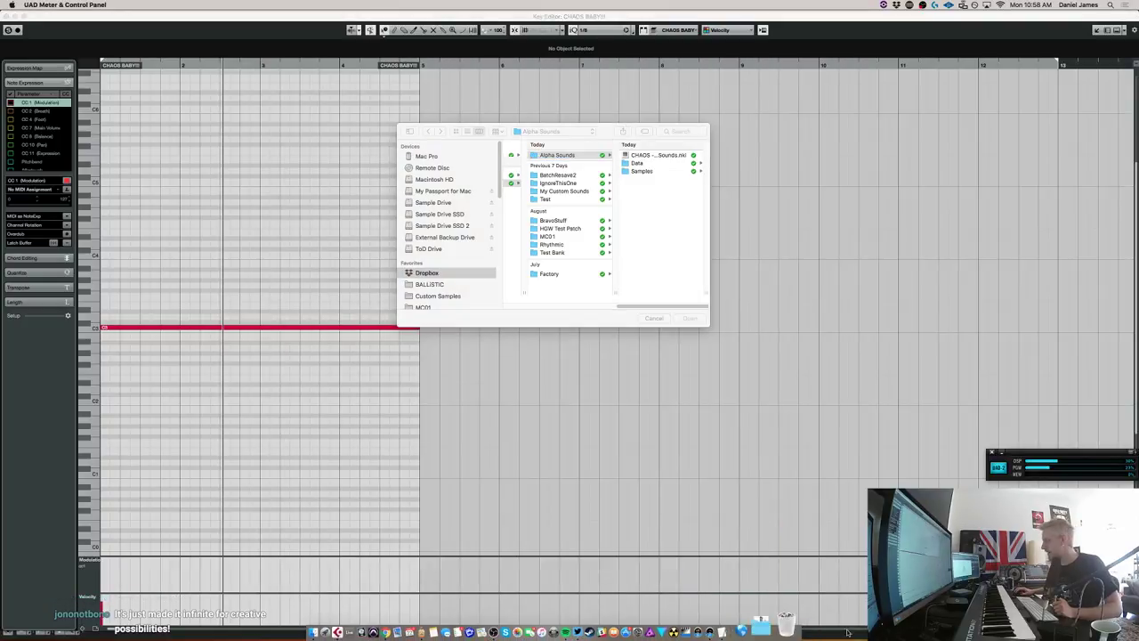
click(632, 312)
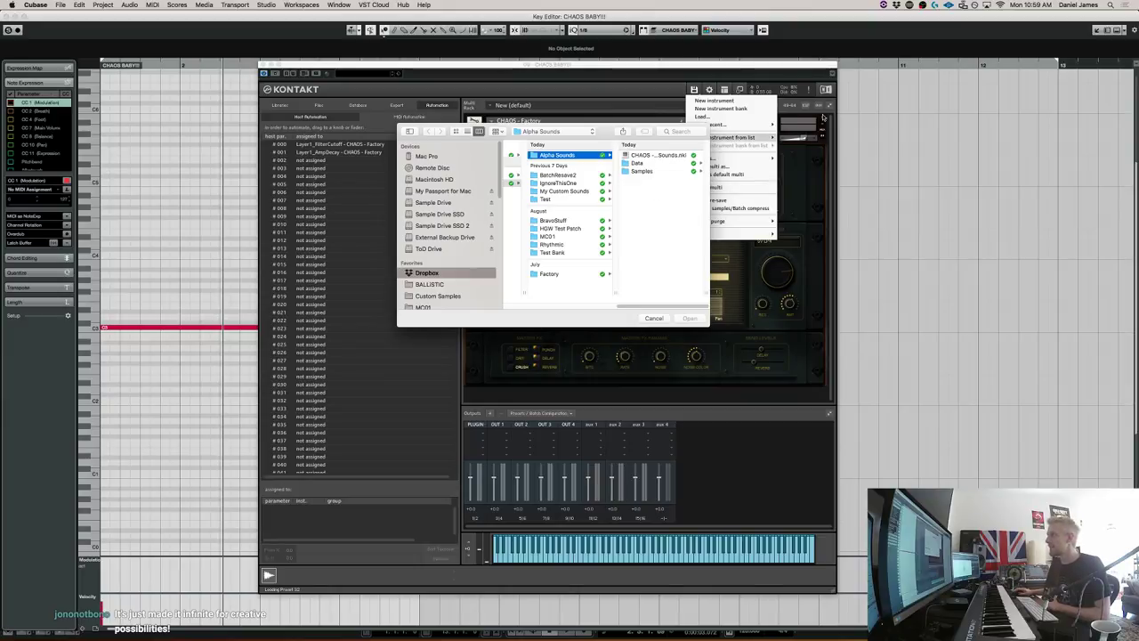
click(654, 318)
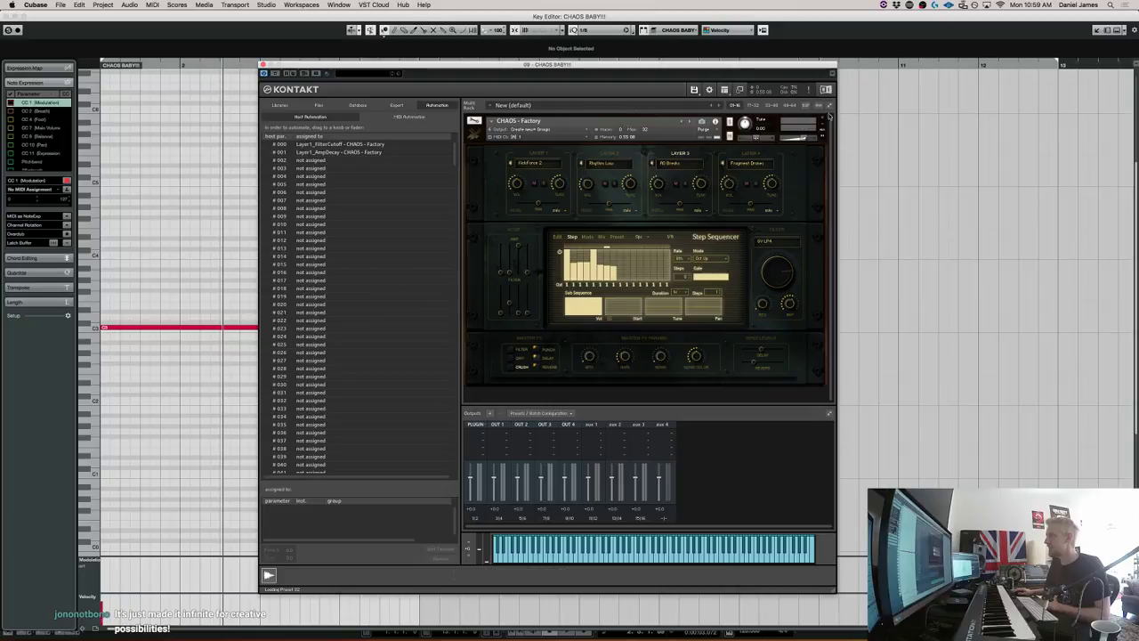
Remove the CHAOS - Factory instrument from the Kontakt rack and load the CHAOS - Alpha Sounds instrument from the Alpha Sounds bank folder.
click(824, 119)
click(595, 207)
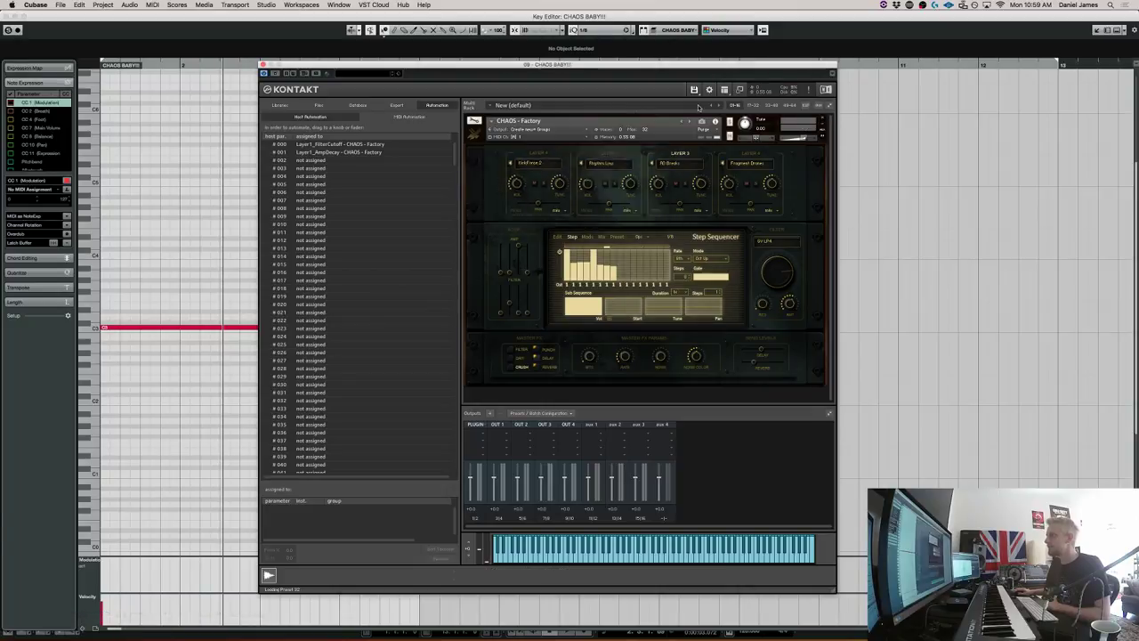
click(643, 90)
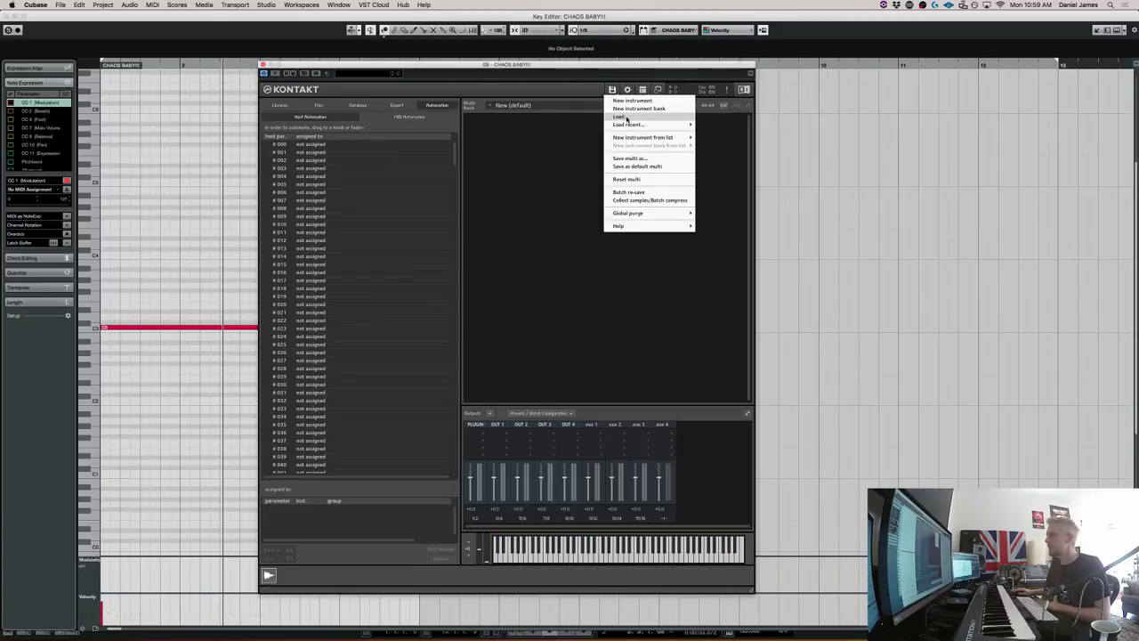
click(626, 118)
click(593, 150)
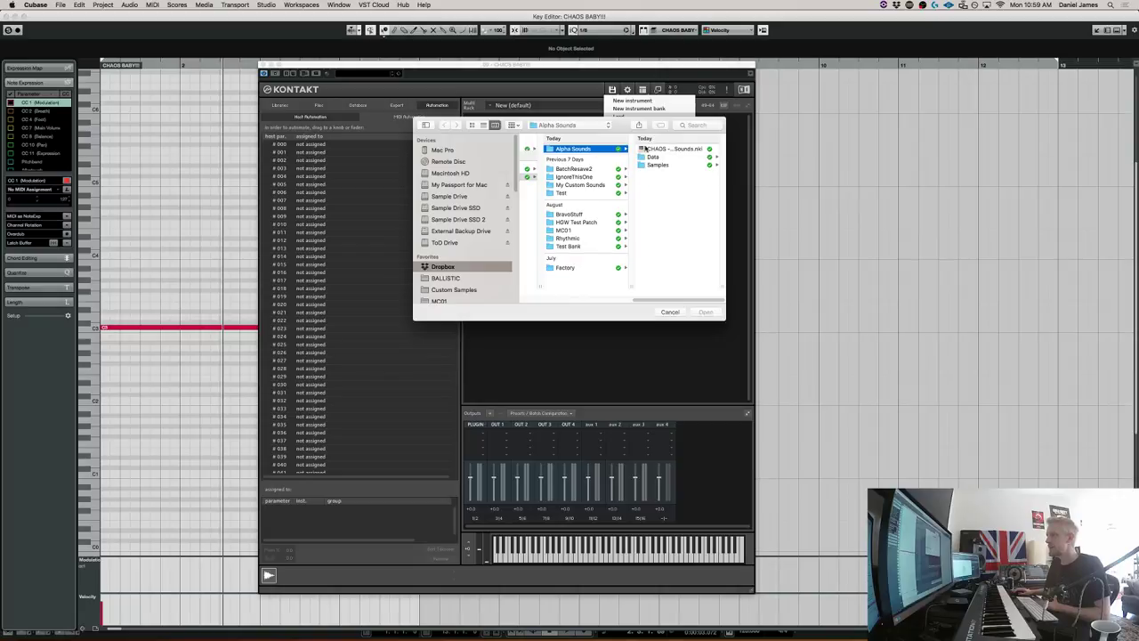
click(668, 148)
key(Return)
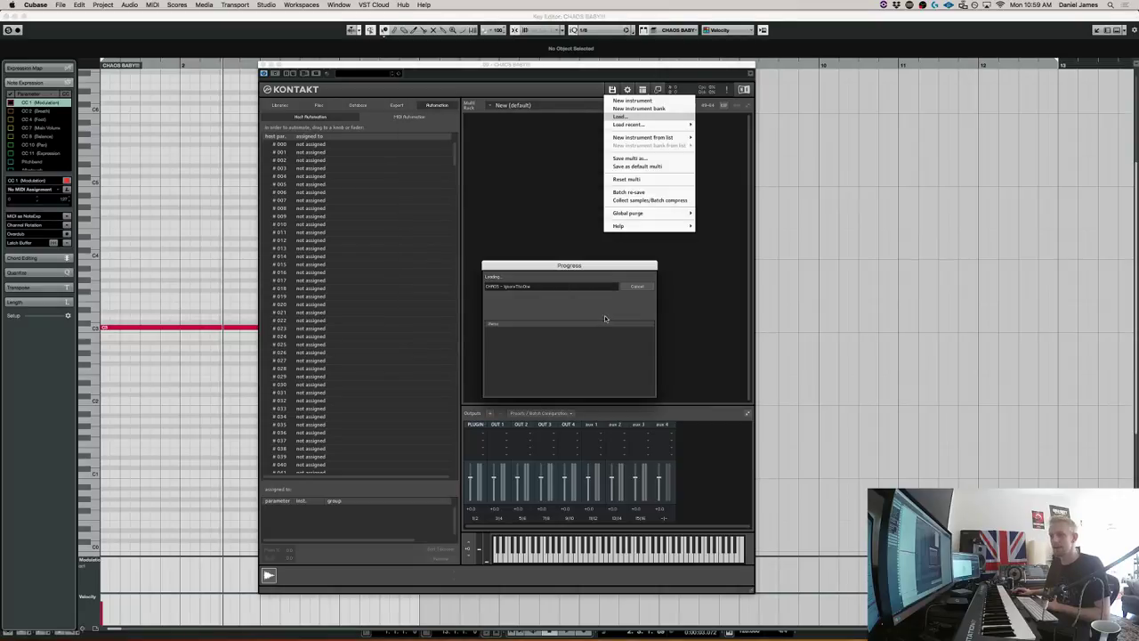
Assign Raw Cello to Layer 1, lower the second sub-sequence step to about half in the Step Sequencer, and return to the Edit Screen.
click(532, 164)
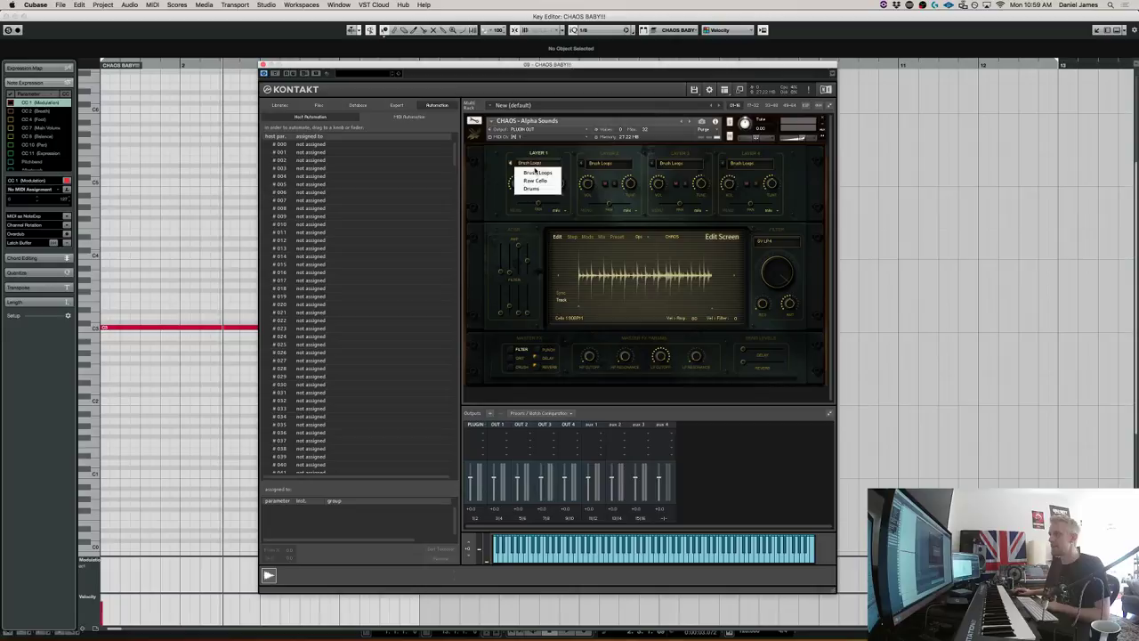
click(559, 182)
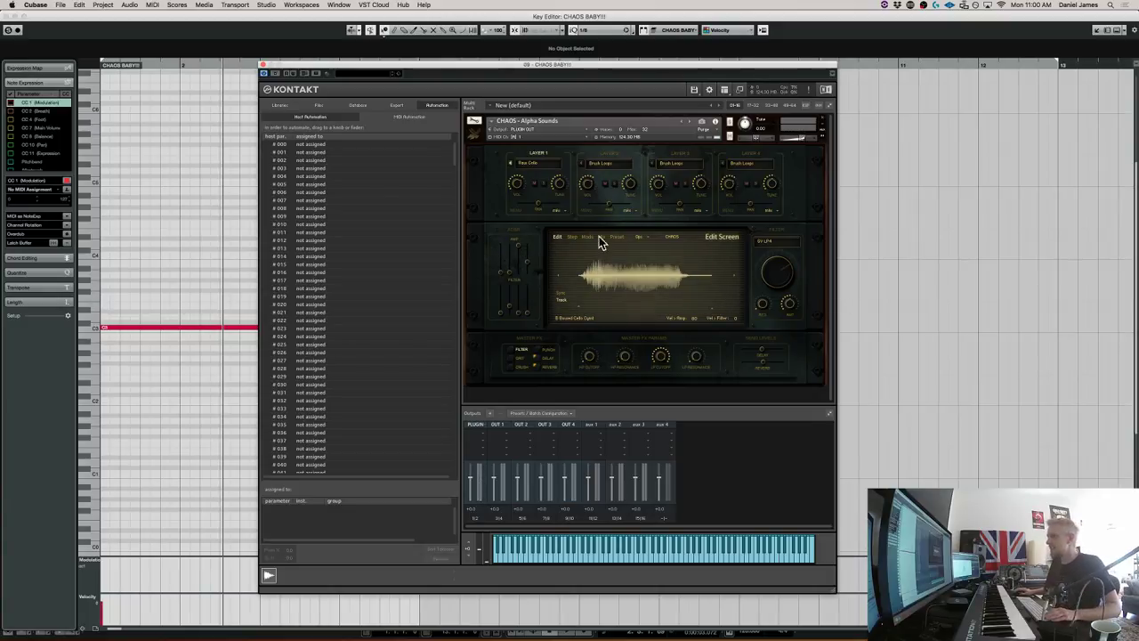
click(572, 239)
drag(573, 252, 617, 262)
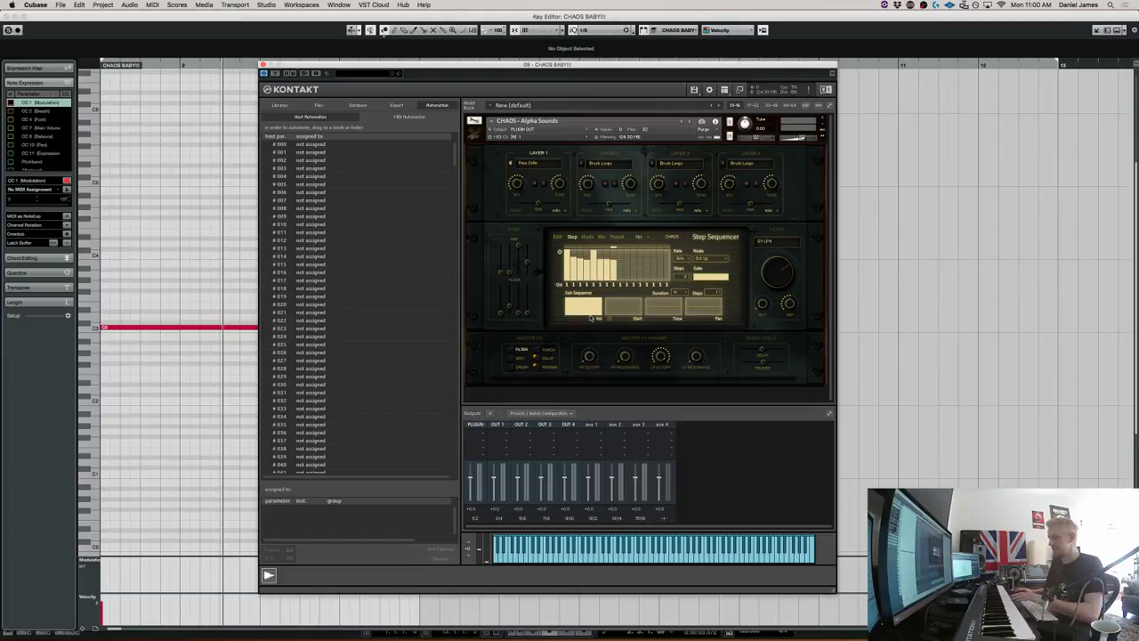
click(617, 308)
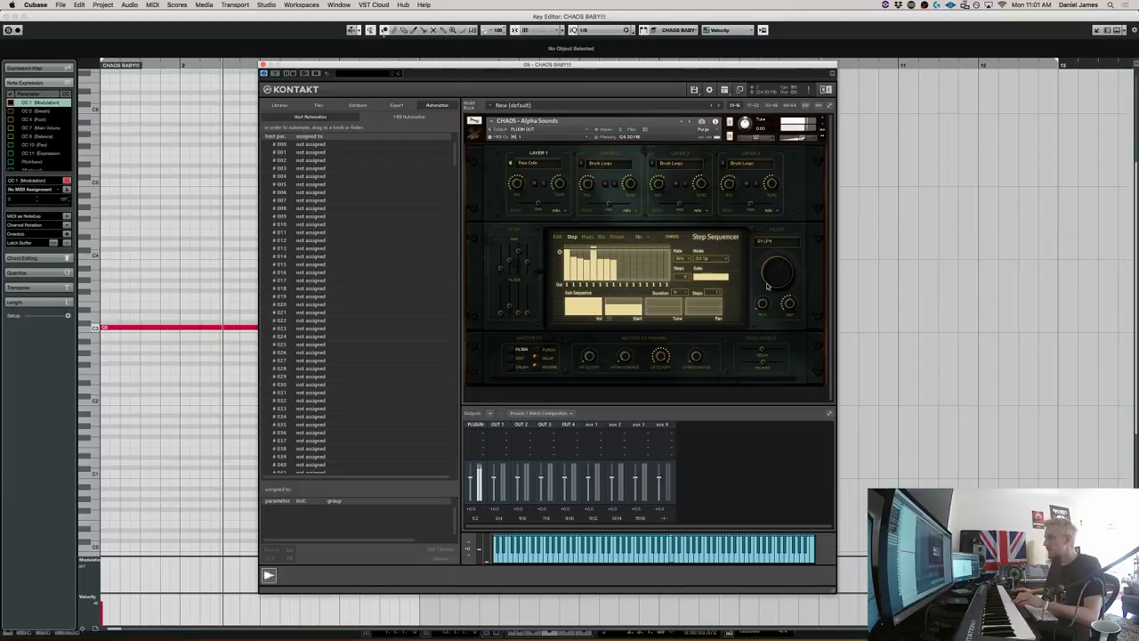
click(557, 237)
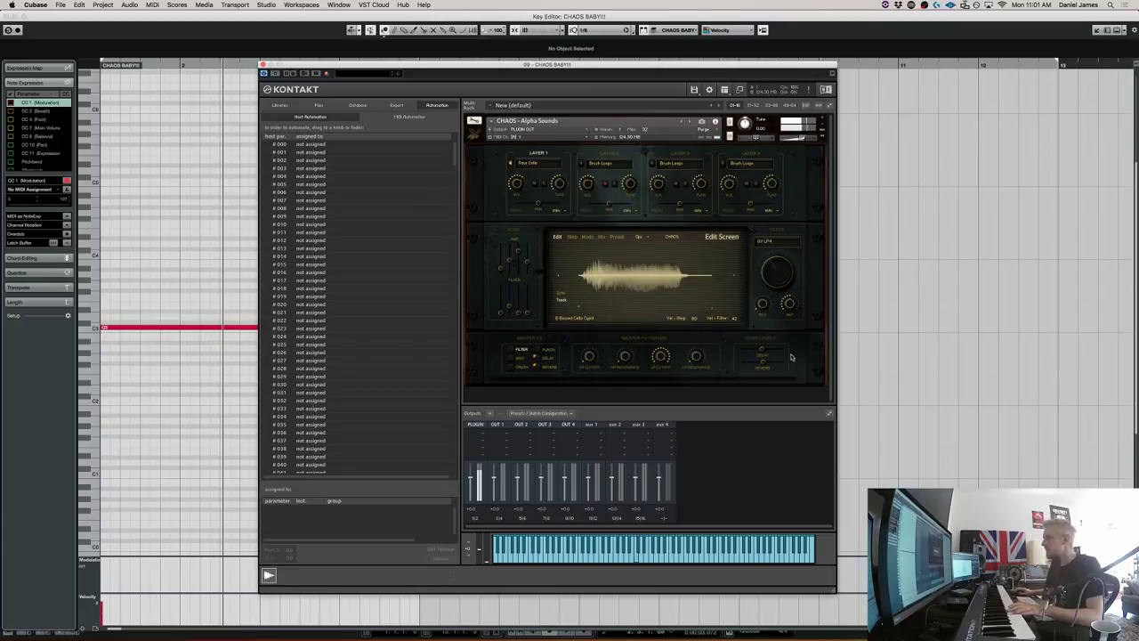
Assign the Drums category to Layer 2 and show the Step Sequencer.
click(617, 163)
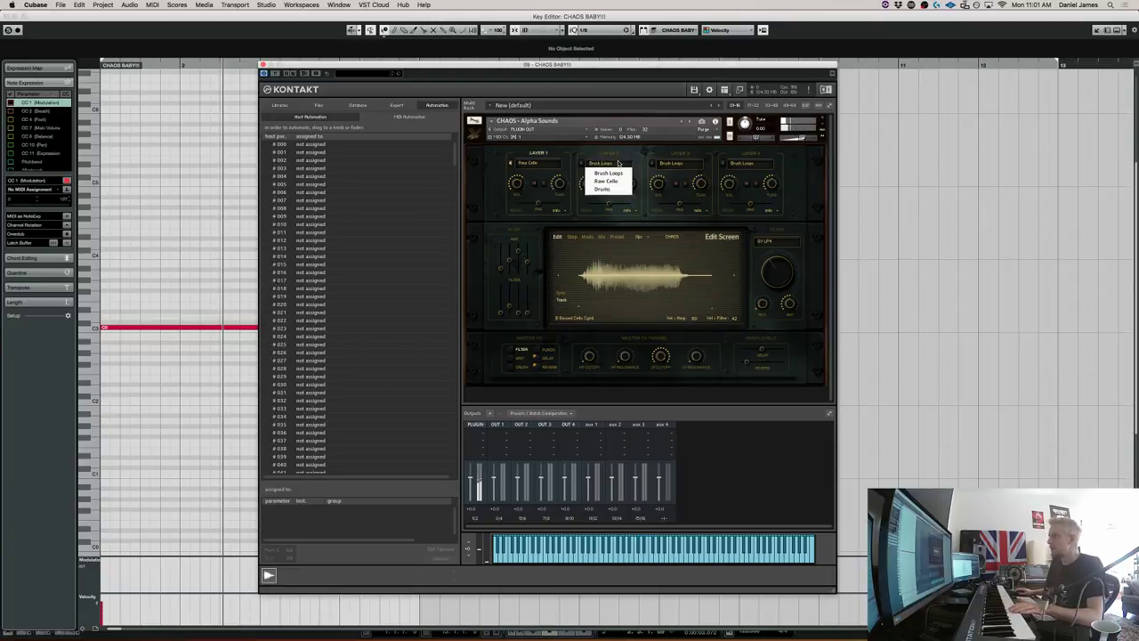
click(611, 189)
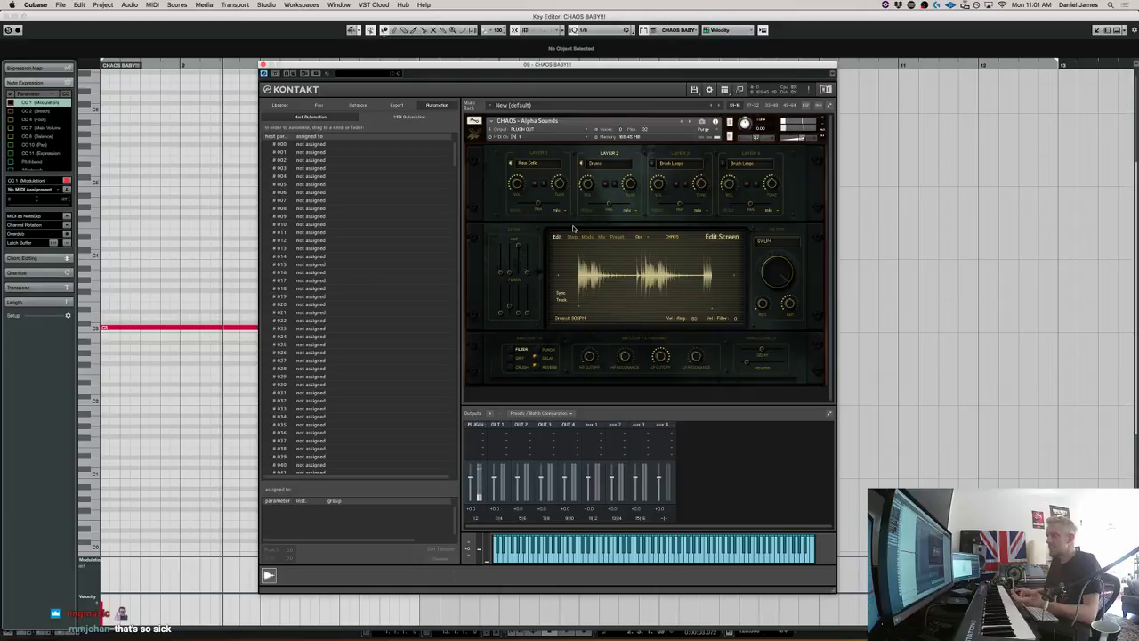
click(572, 236)
mouse_move(561, 280)
mouse_down()
mouse_move(563, 254)
mouse_move(635, 257)
mouse_move(602, 258)
mouse_move(614, 267)
mouse_move(572, 253)
mouse_up()
click(685, 258)
click(688, 310)
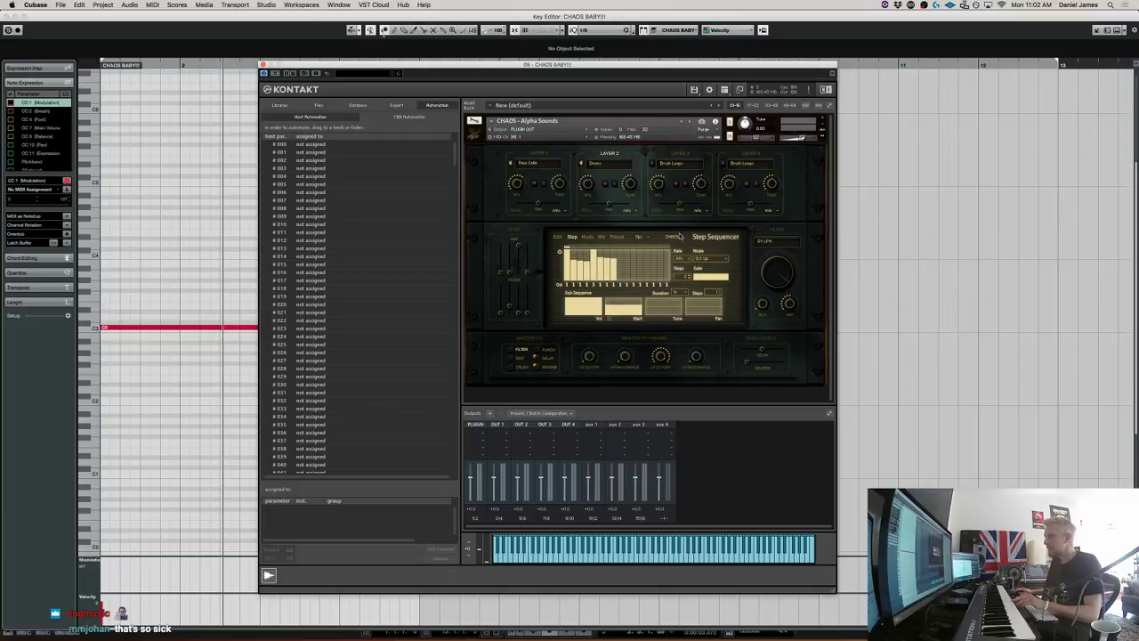
click(611, 315)
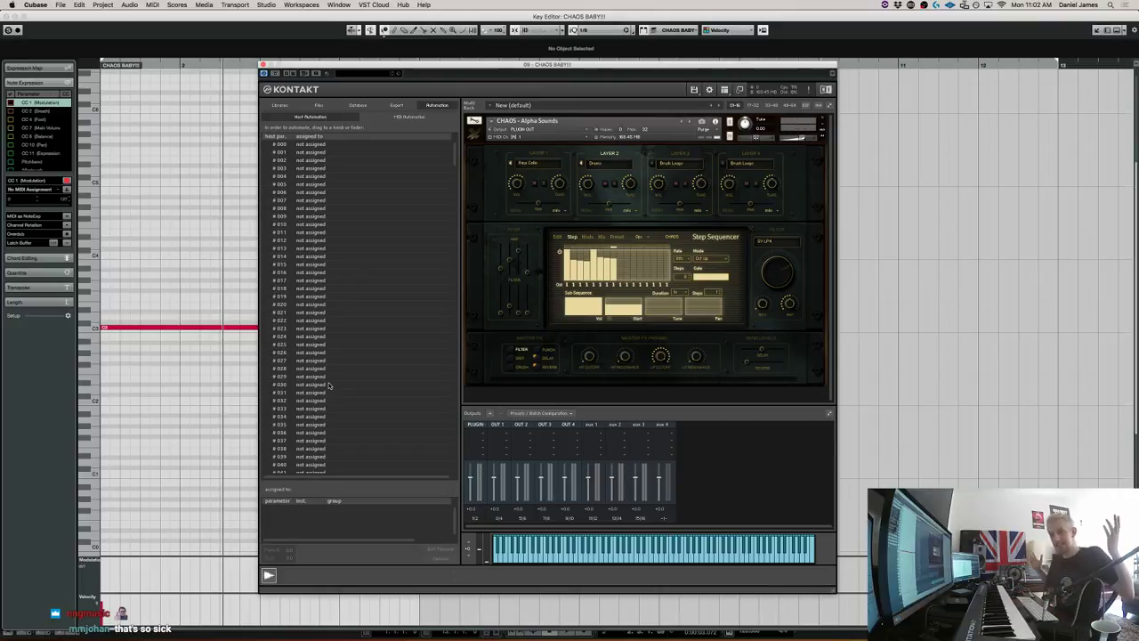
Switch to Chaos Bank Manager and name the fourth category of the Alpha Sounds bank Bravo Loop.
click(218, 192)
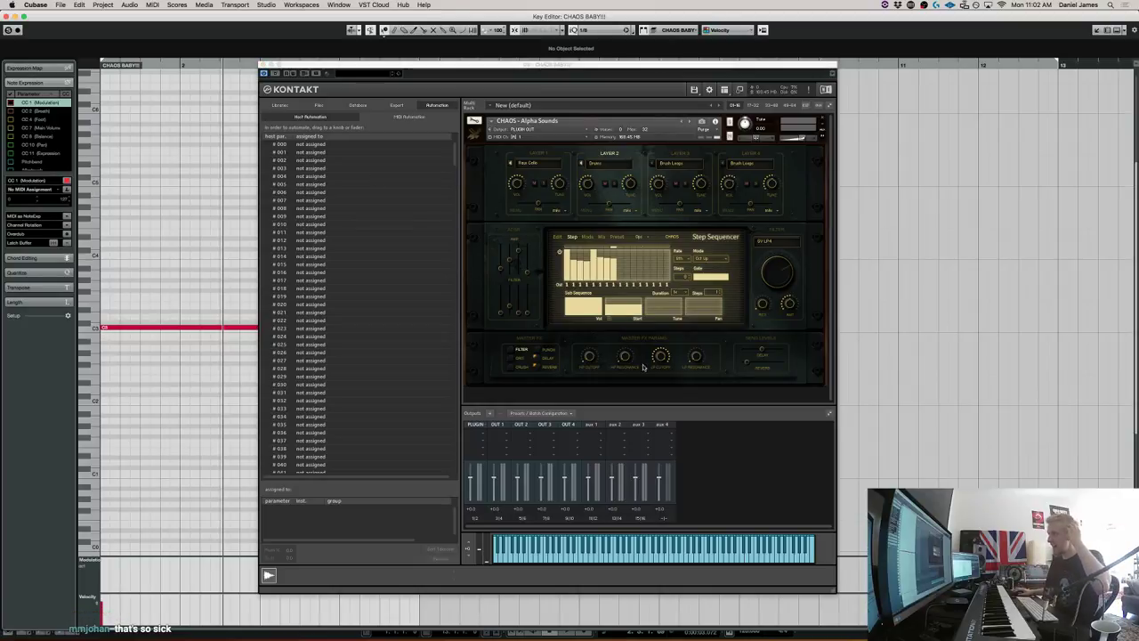
key(super+Tab)
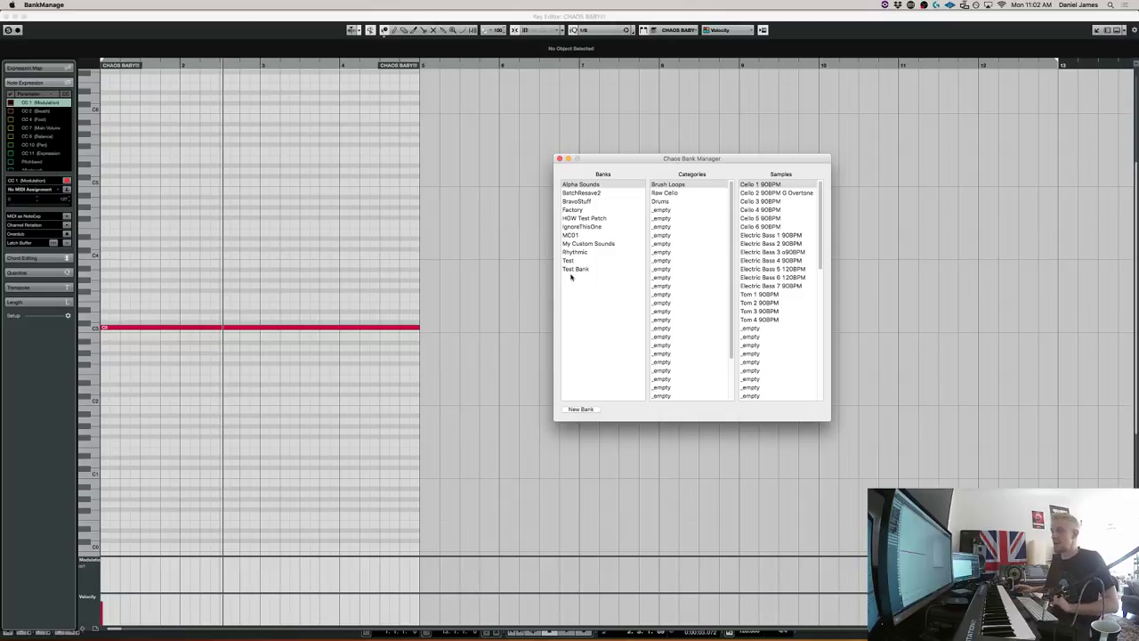
double_click(659, 210)
text(Bravo)
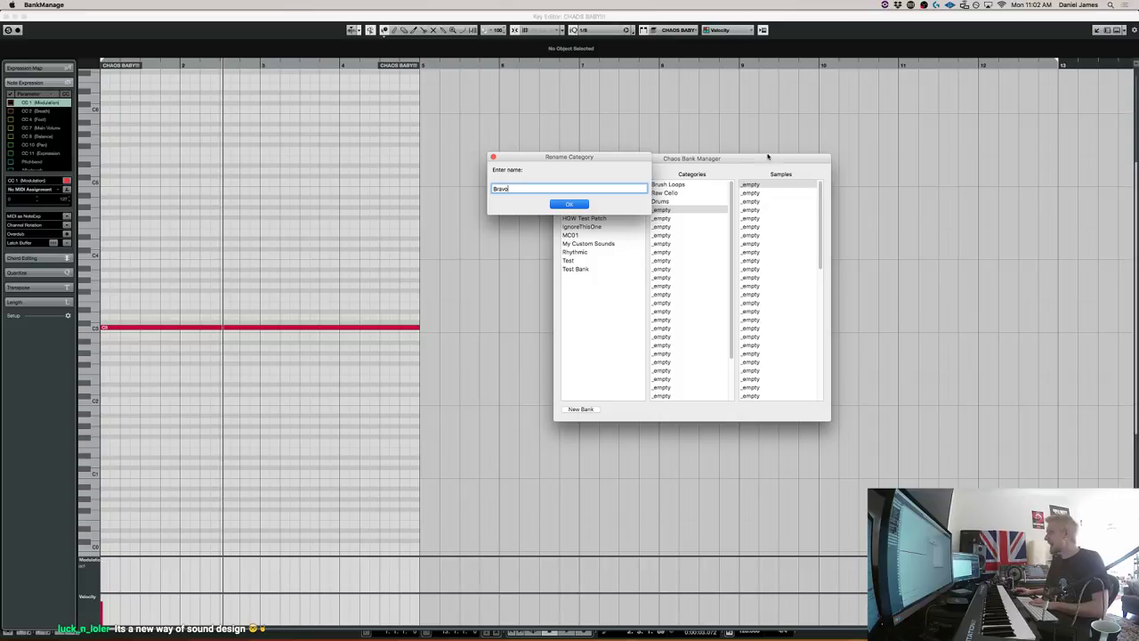
text( Loop)
key(Return)
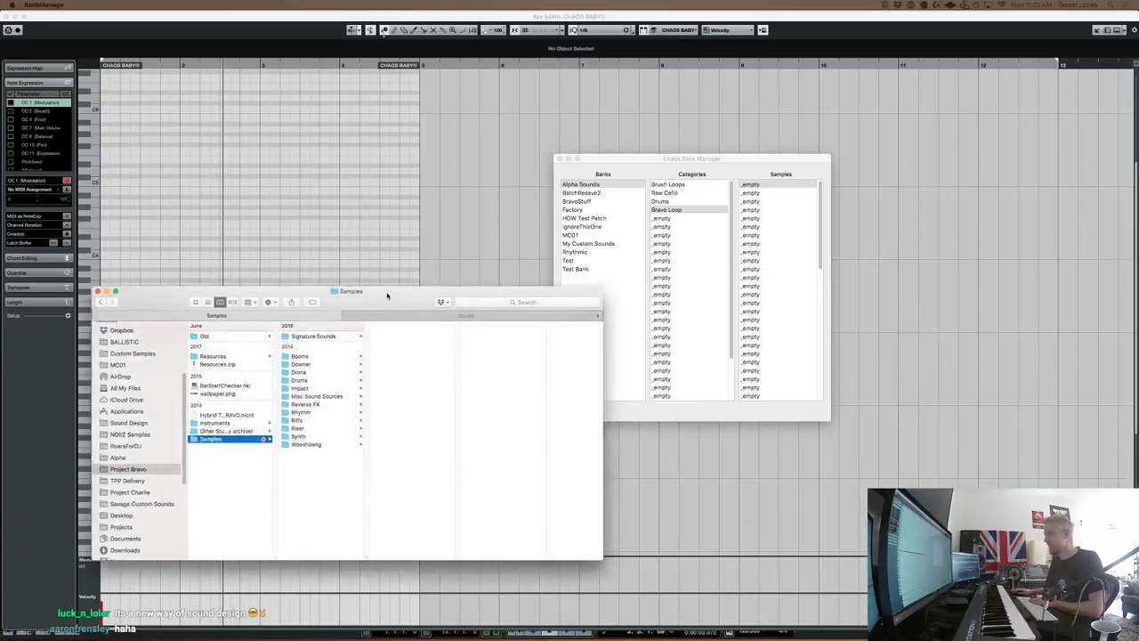
Add all wav files from Project Bravo's Samples > Rhythm > Click Loops folder to the Bravo Loop category.
click(383, 467)
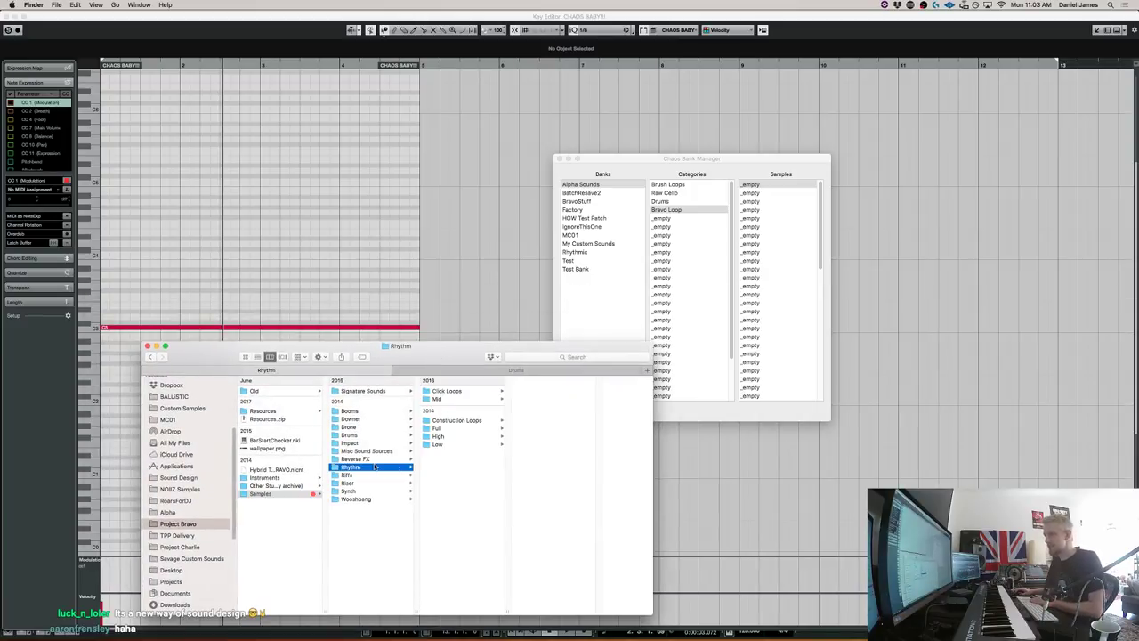
click(464, 392)
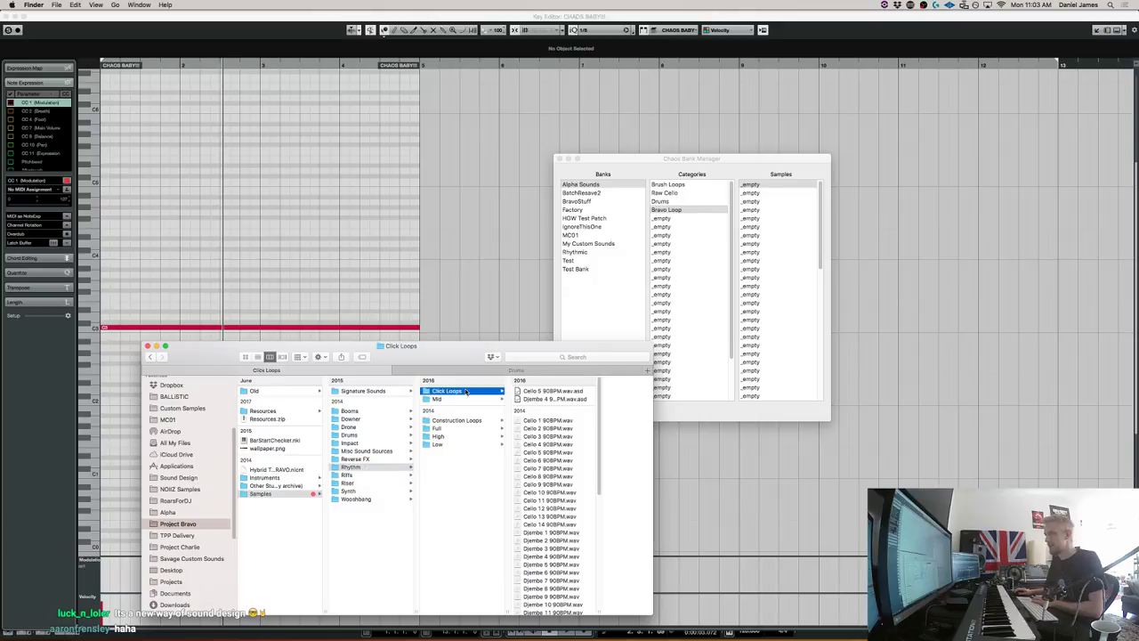
click(535, 484)
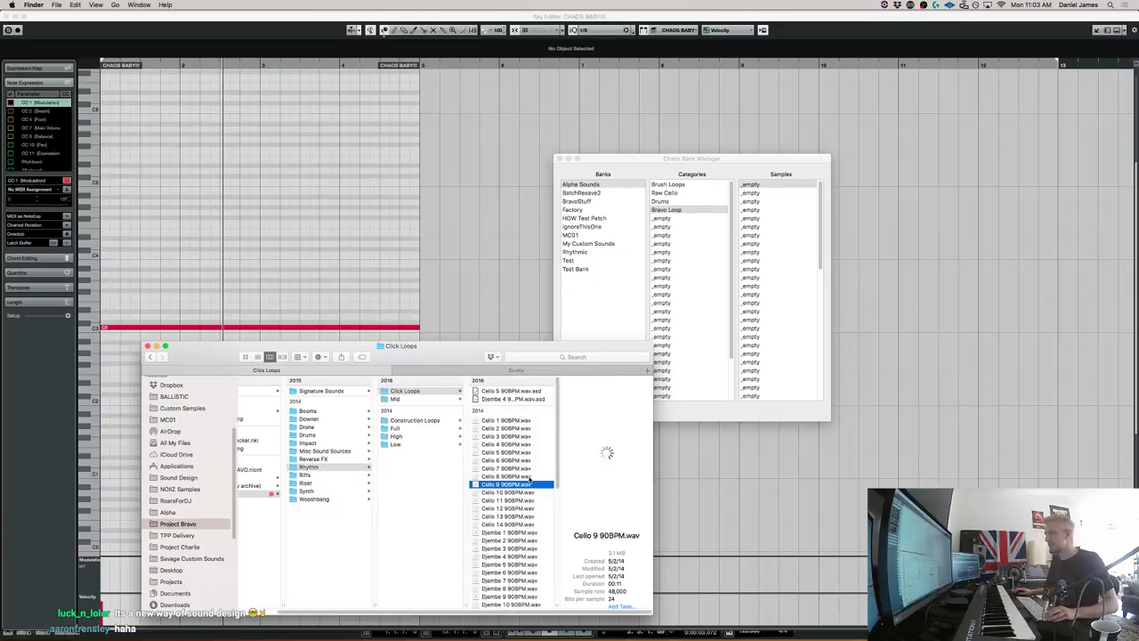
click(512, 420)
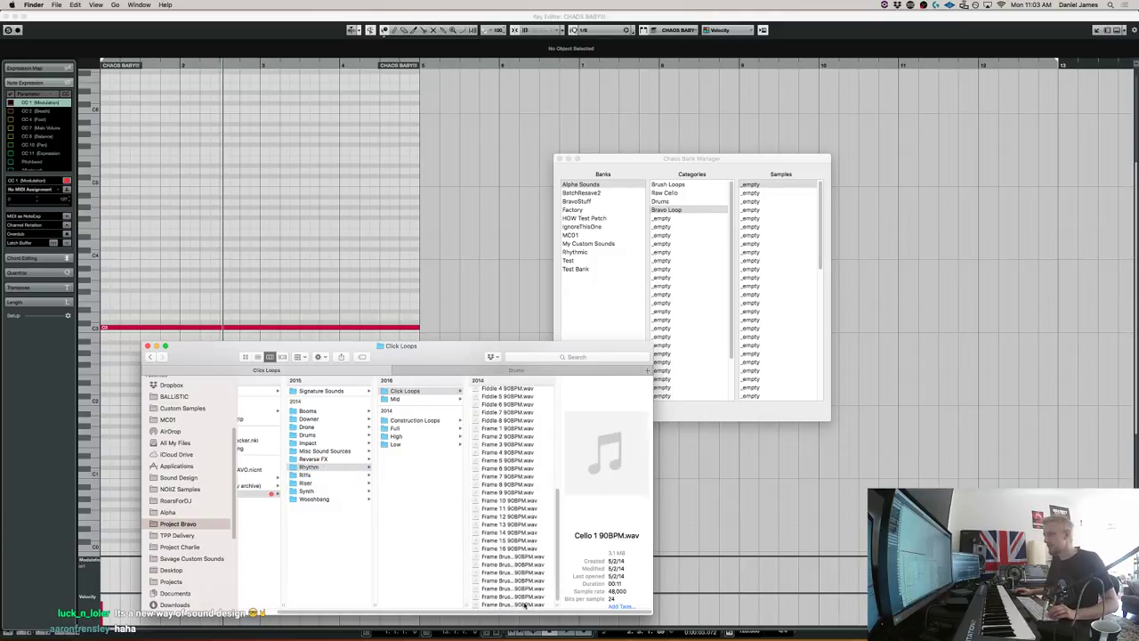
key(super+a)
drag(513, 501, 775, 293)
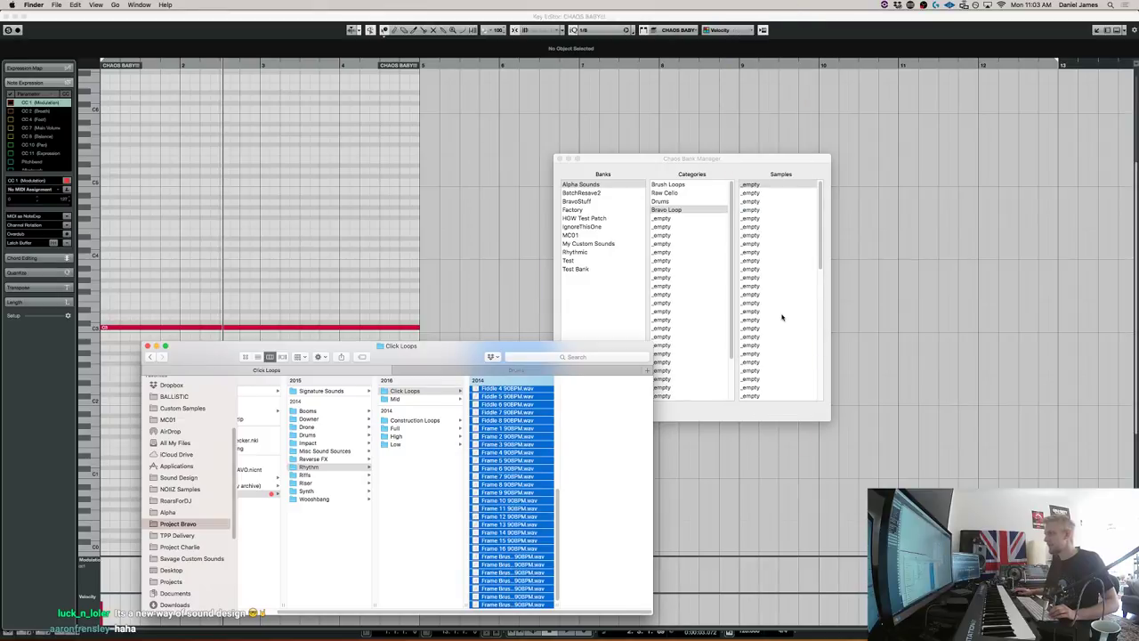
Return to Kontakt in Cubase, reload the CHAOS - Alpha Sounds instrument from the recent files, and assign Bravo Loop to Layer 1.
click(525, 235)
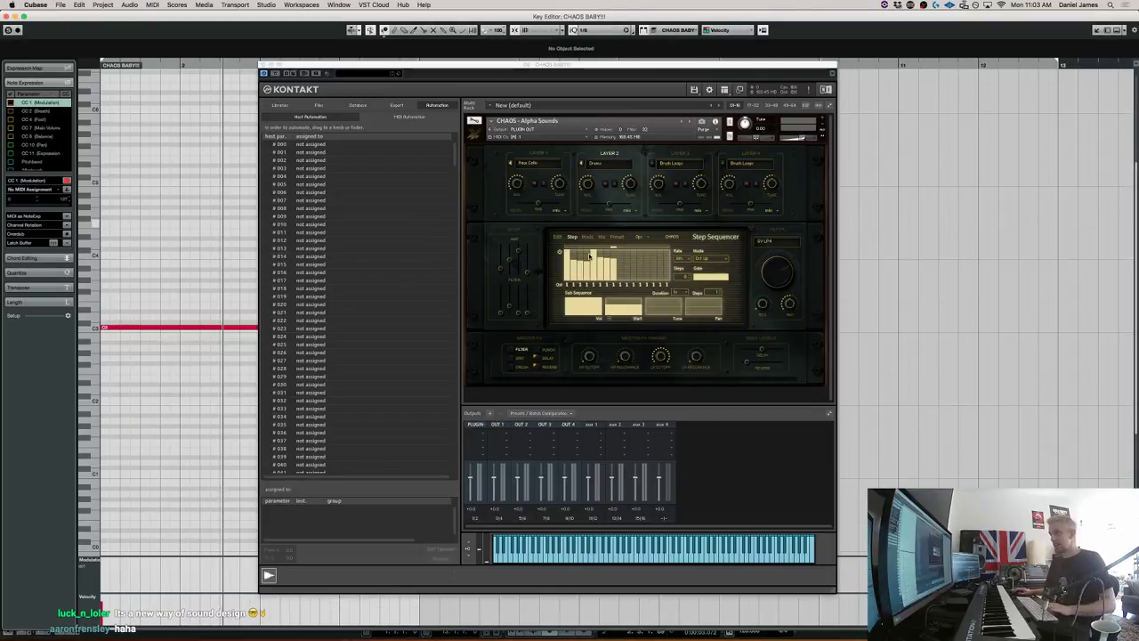
click(823, 119)
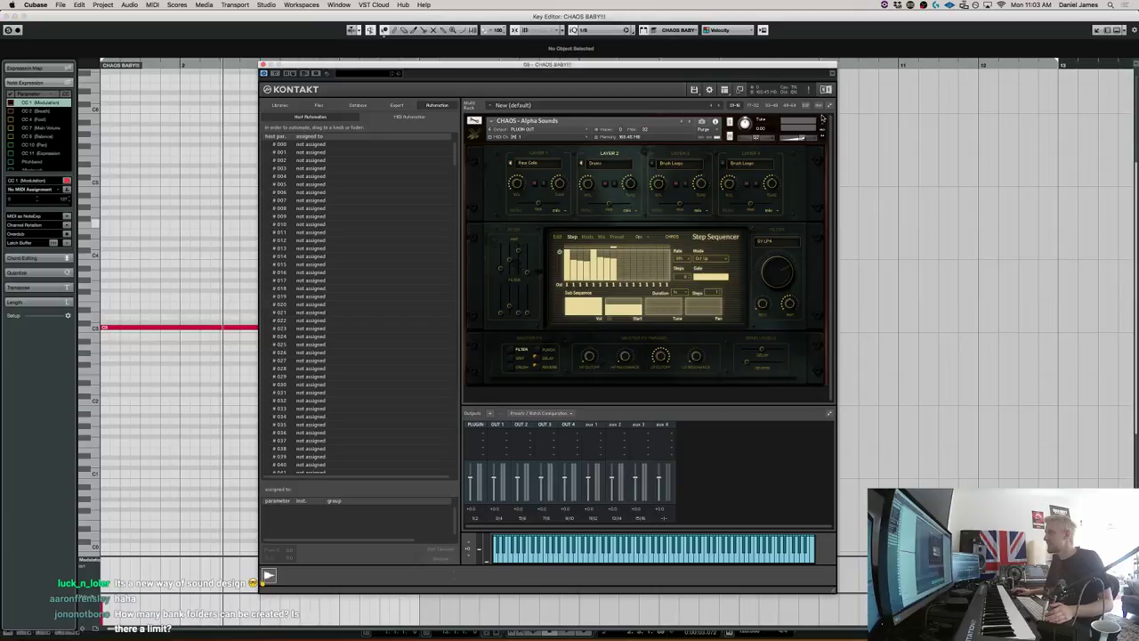
key(Return)
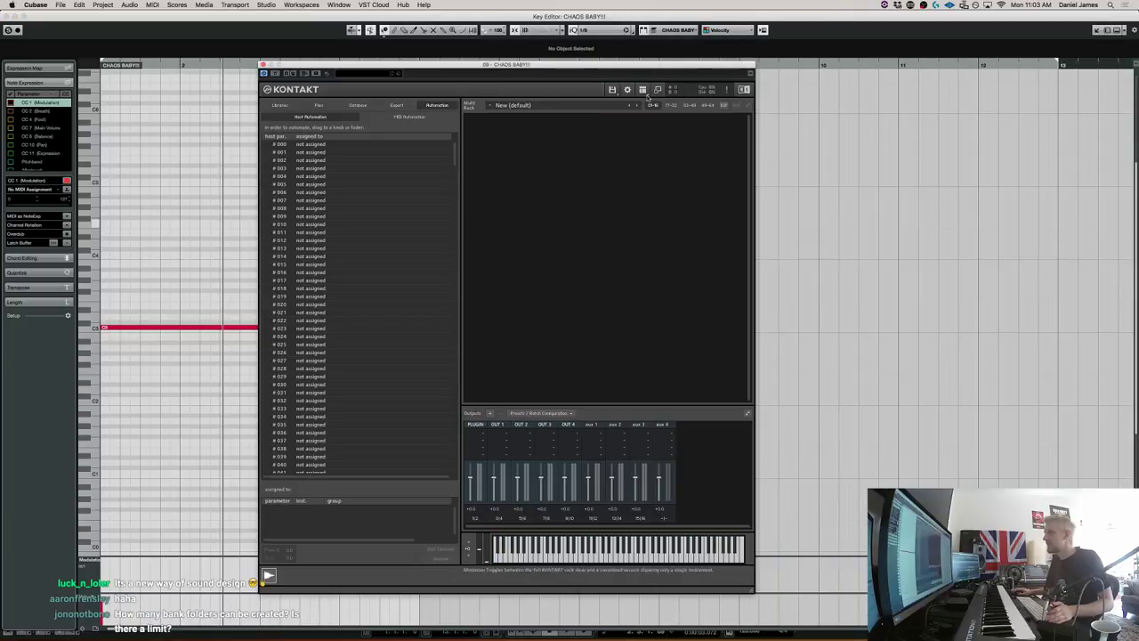
click(612, 90)
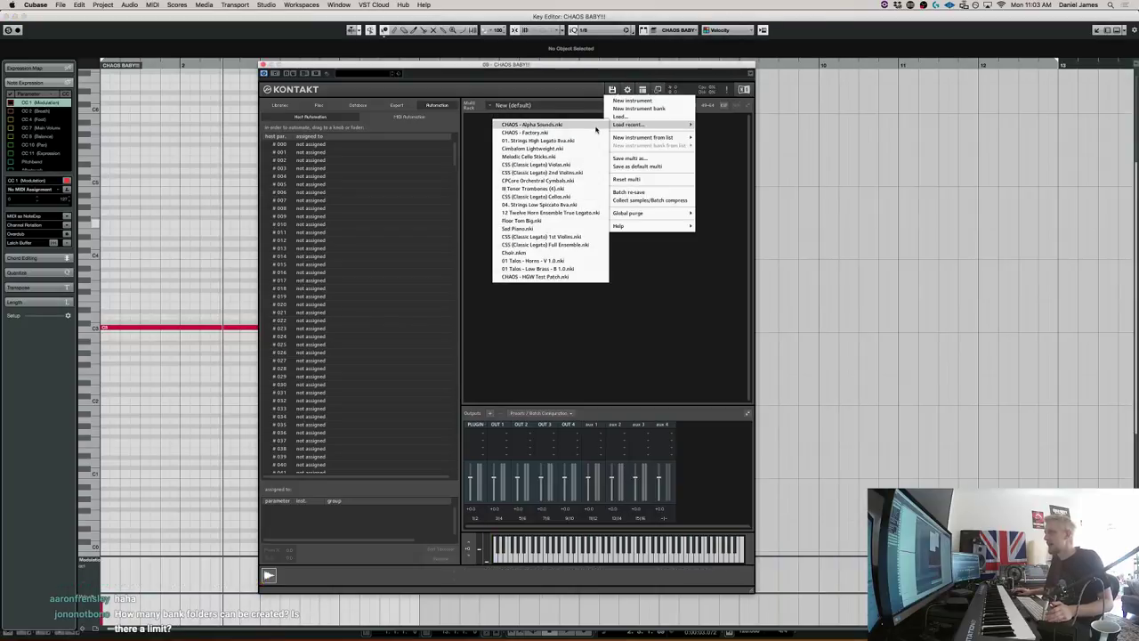
click(595, 129)
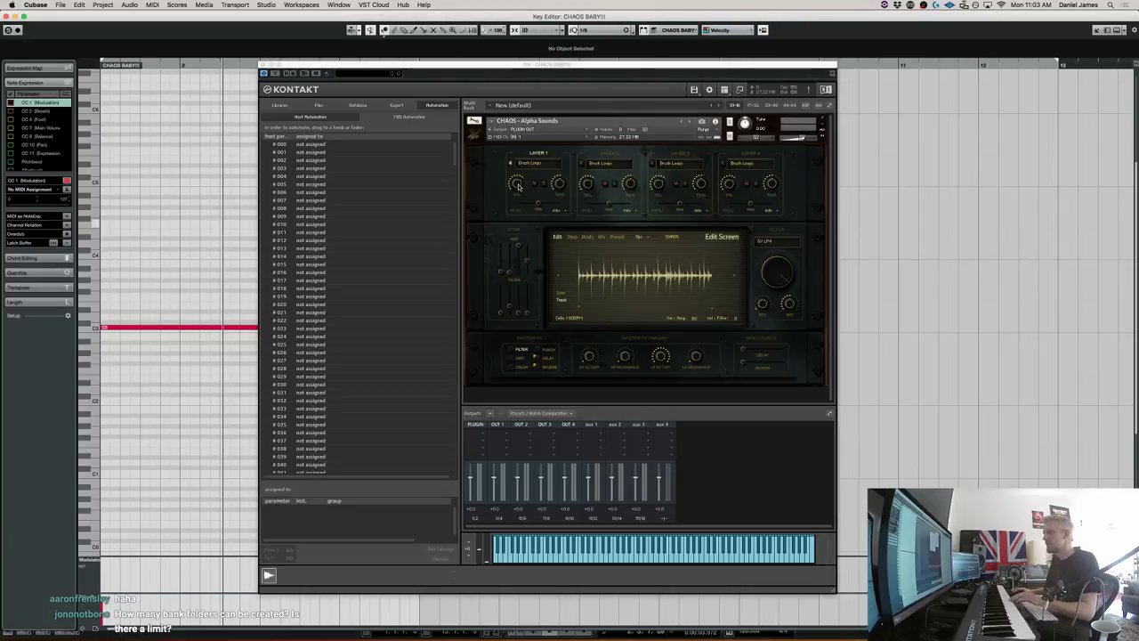
click(527, 164)
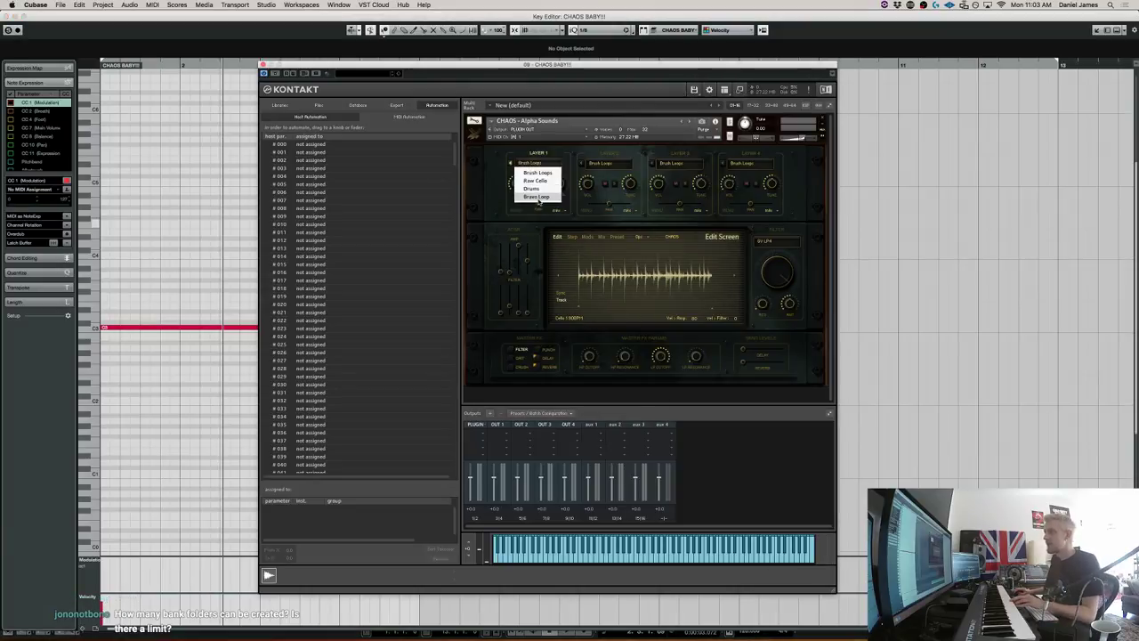
click(539, 201)
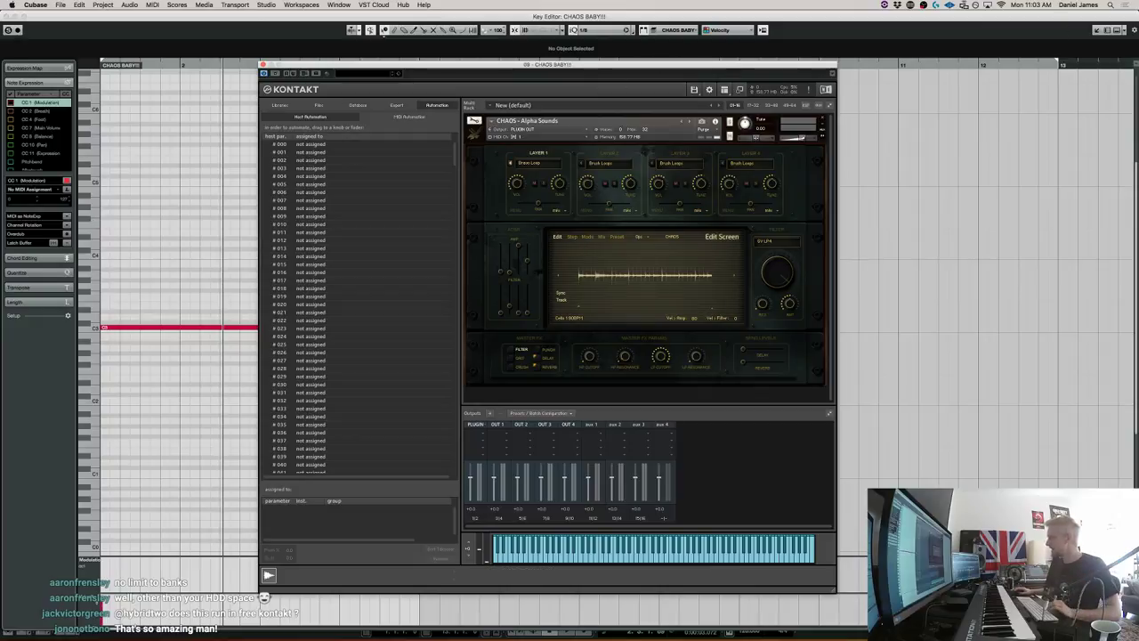
Switch to Finder and examine the contents of the Alpha Sounds bank folder: the Data and Samples folders and the nki instrument file.
key(super+Tab)
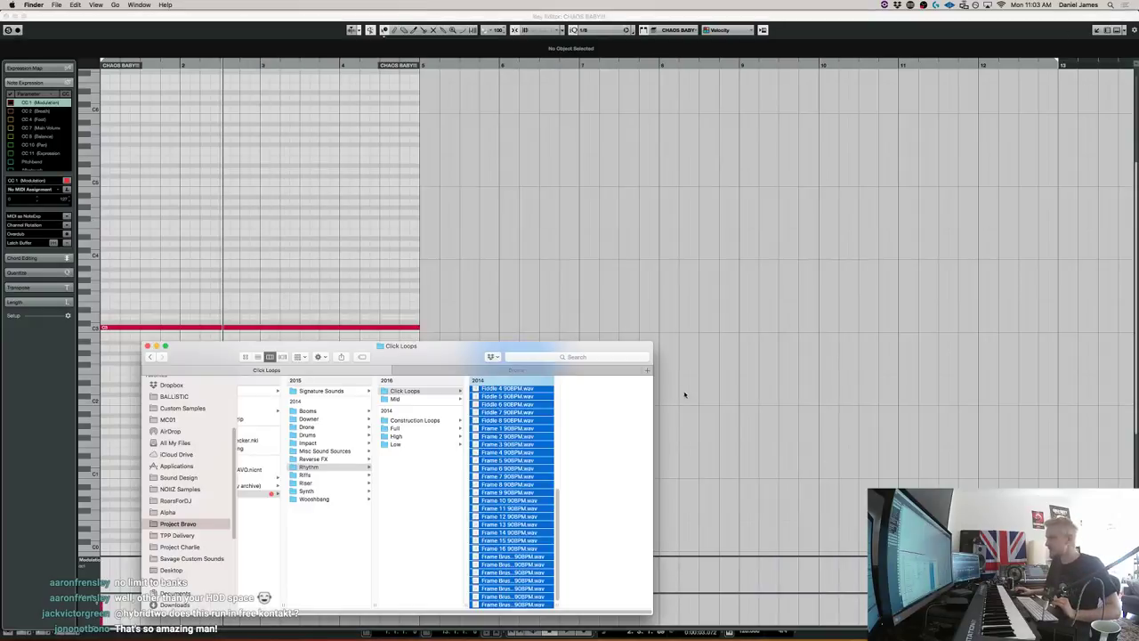
key(super+m)
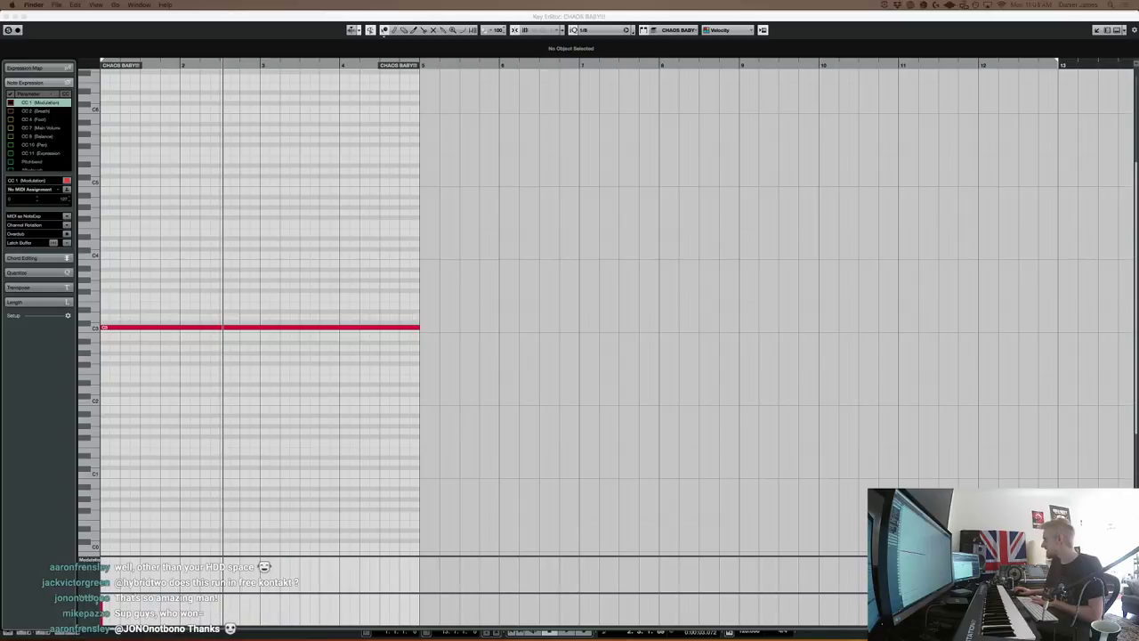
key(super+n)
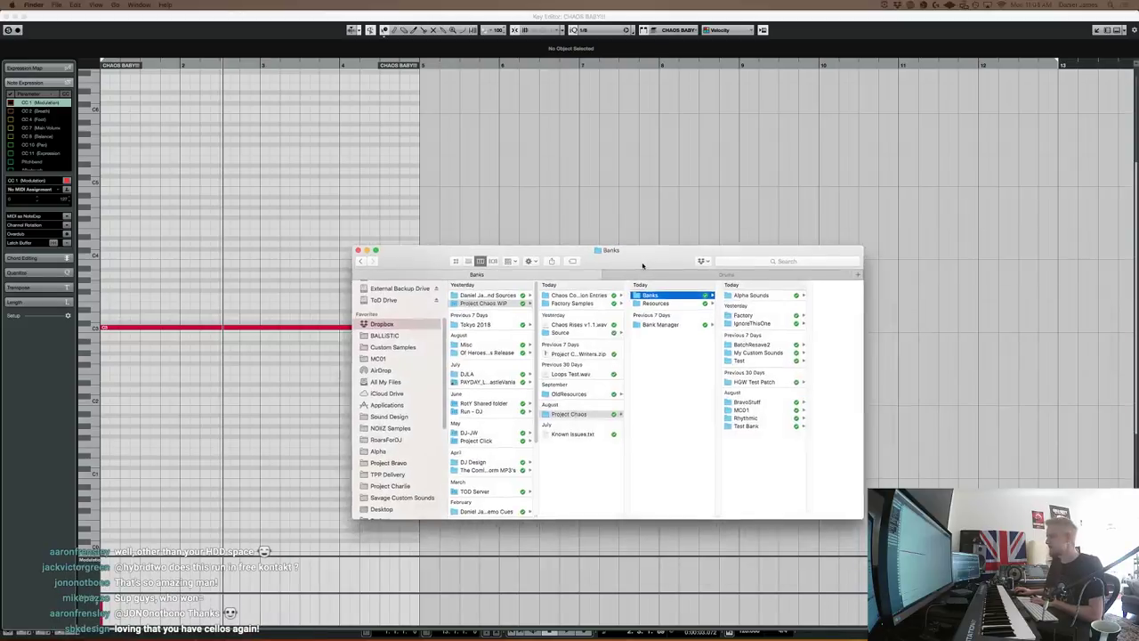
click(703, 291)
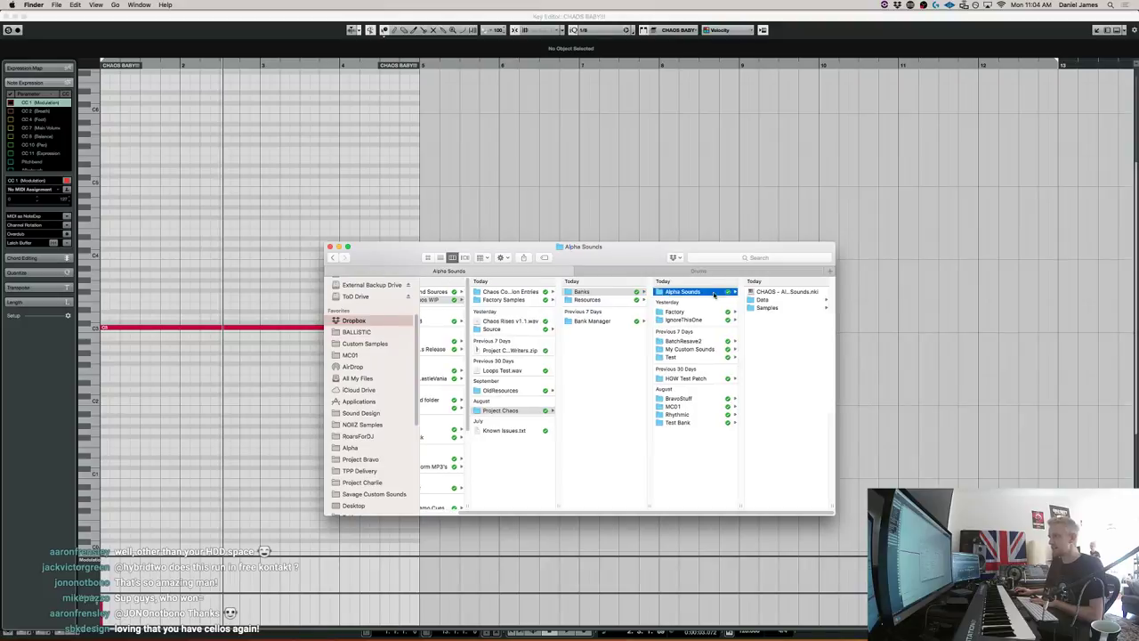
click(762, 300)
click(676, 307)
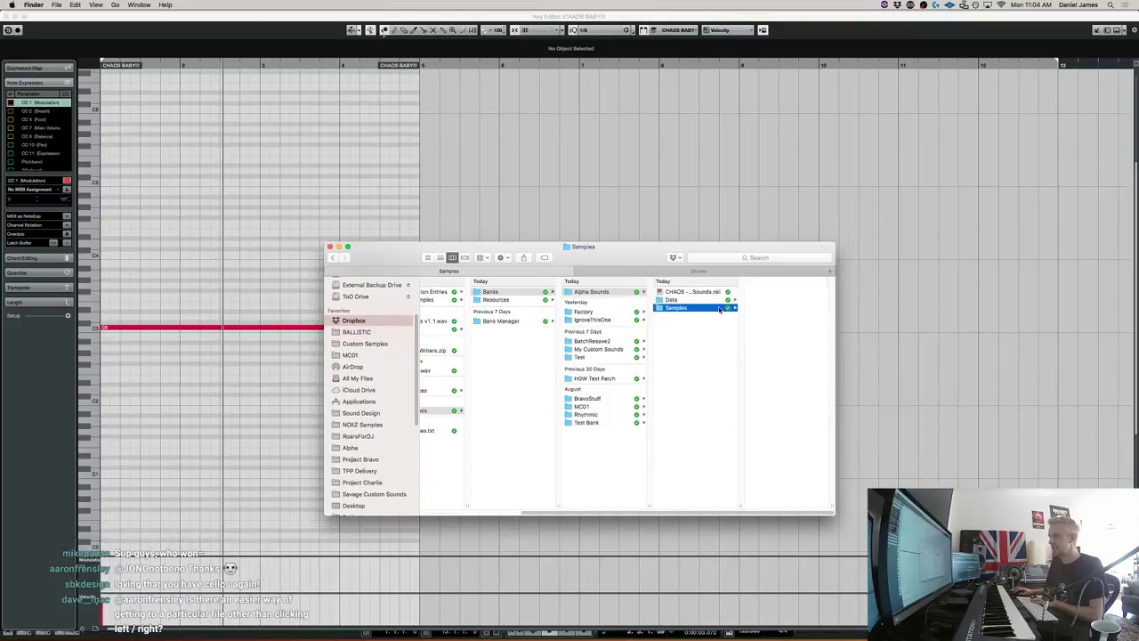
key(Up)
key(Up)
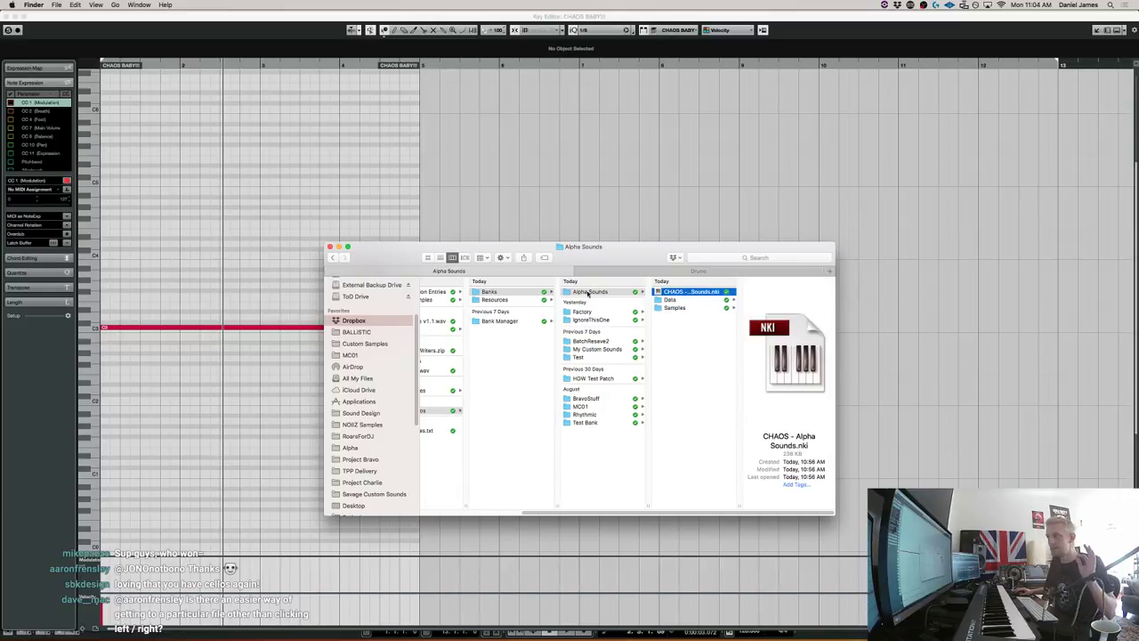
Select the Alpha Sounds bank folder and show its file actions, including Compress, without applying any.
click(588, 292)
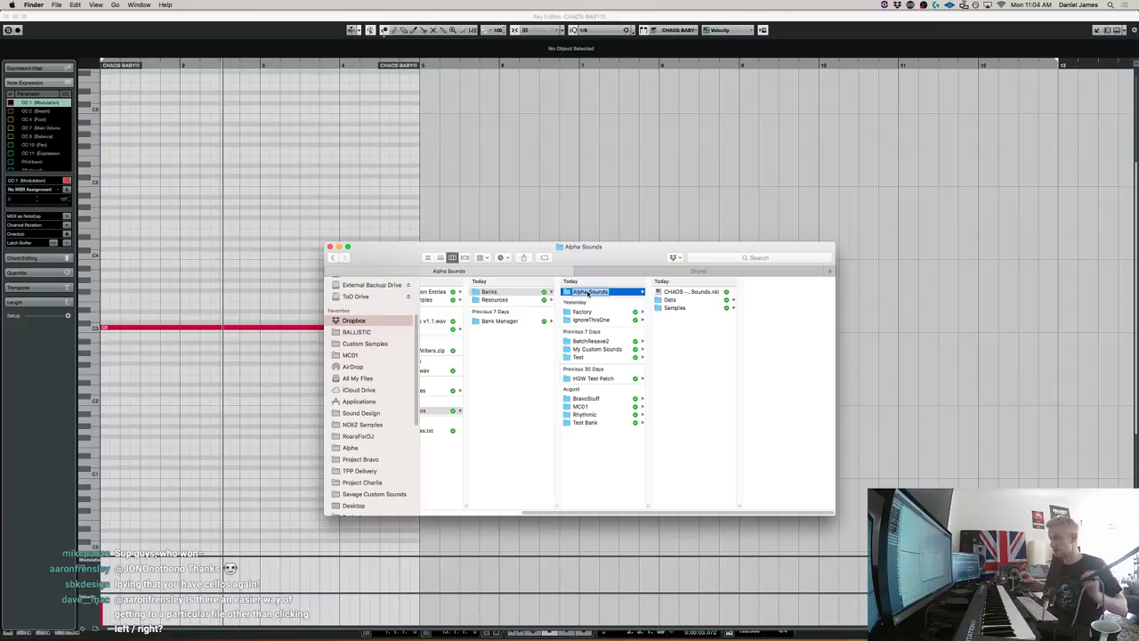
click(612, 254)
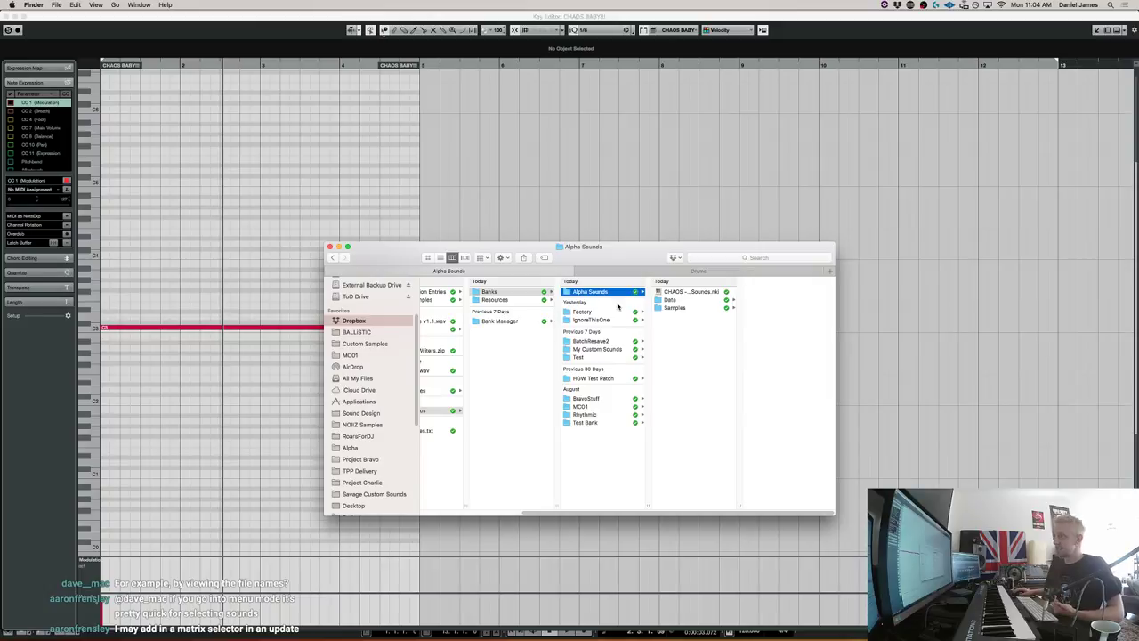
right_click(571, 294)
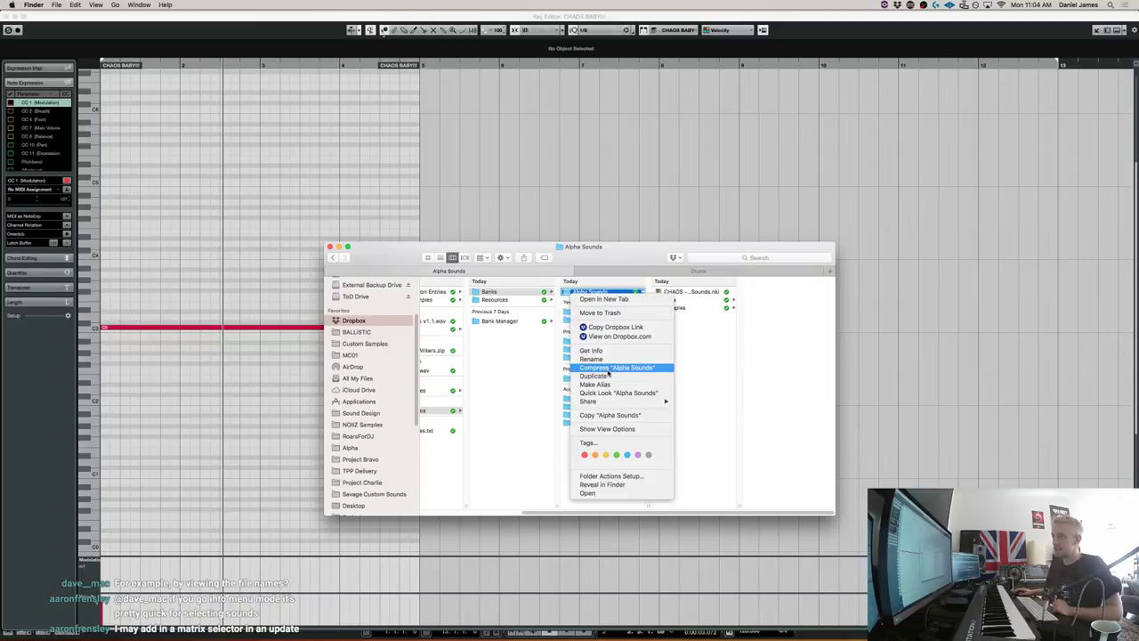
click(748, 380)
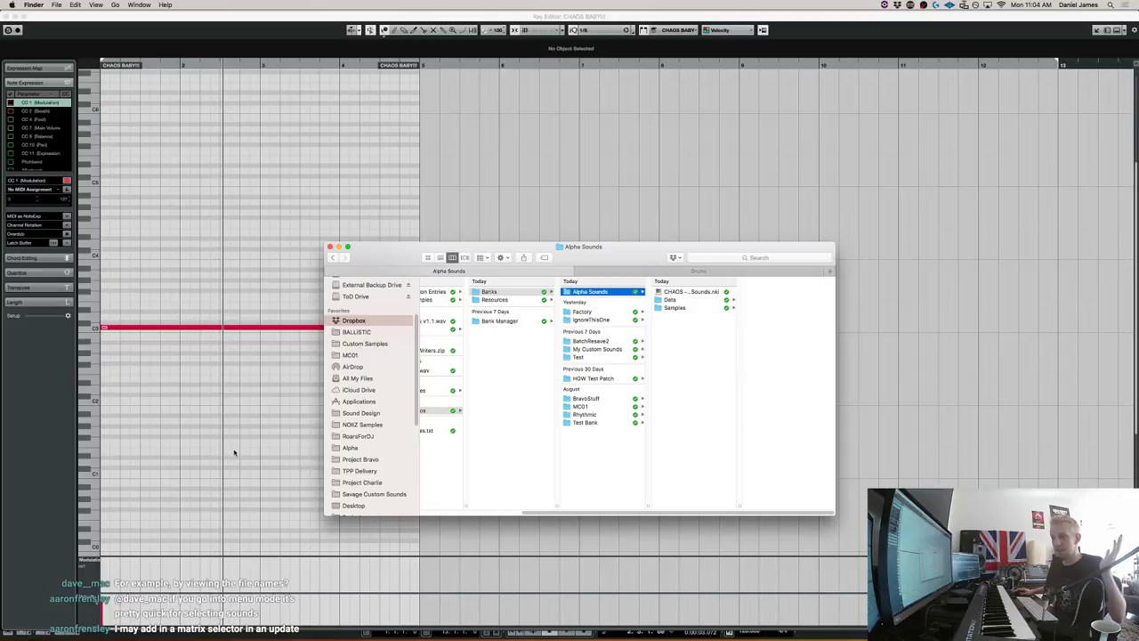
Return to Kontakt in Cubase and assign the Drums category to Layer 1 of CHAOS - Alpha Sounds.
click(234, 452)
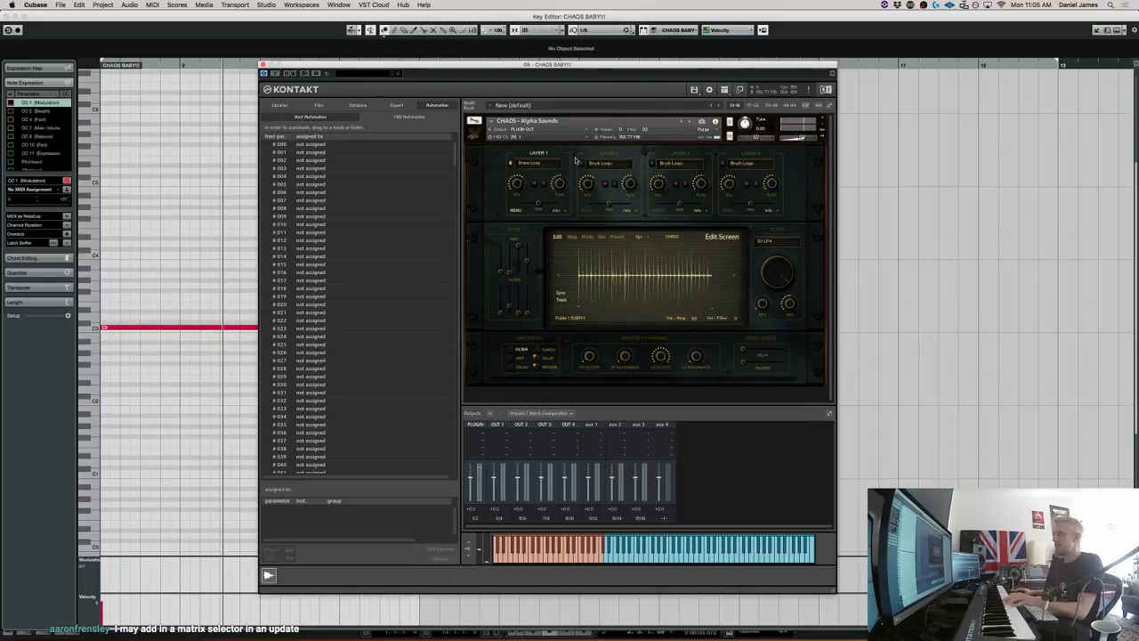
click(549, 169)
click(551, 192)
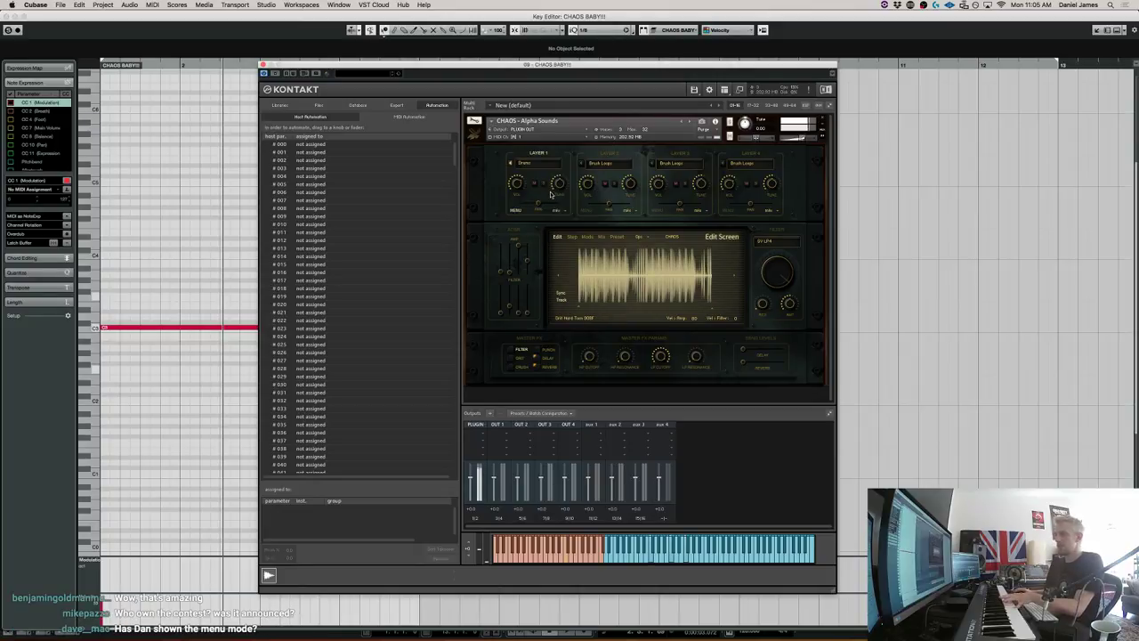
click(532, 210)
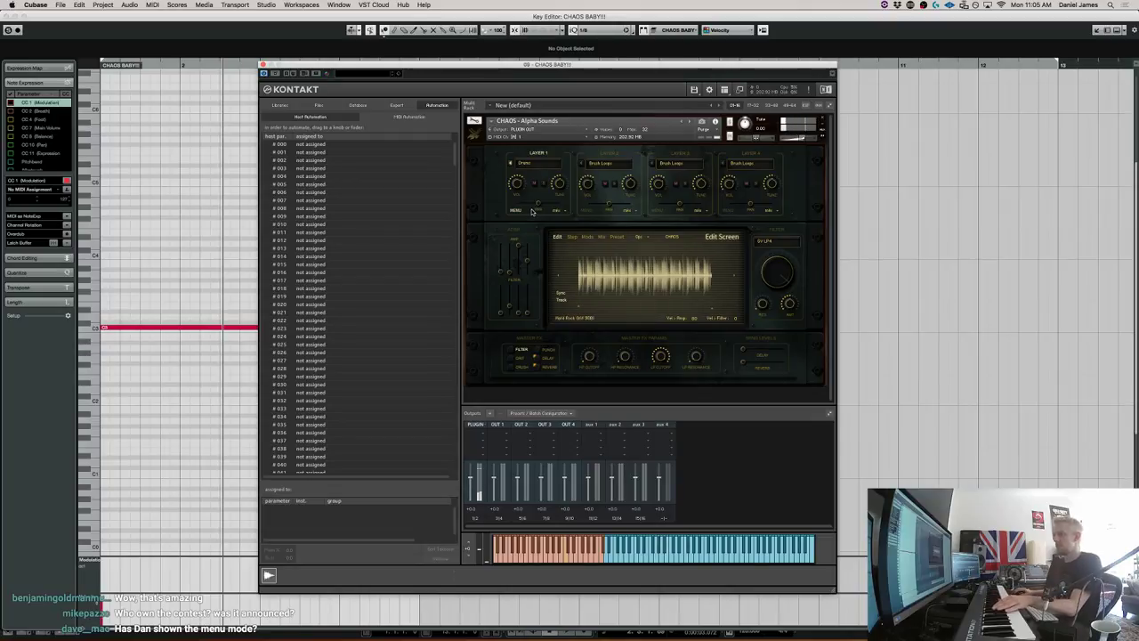
click(532, 210)
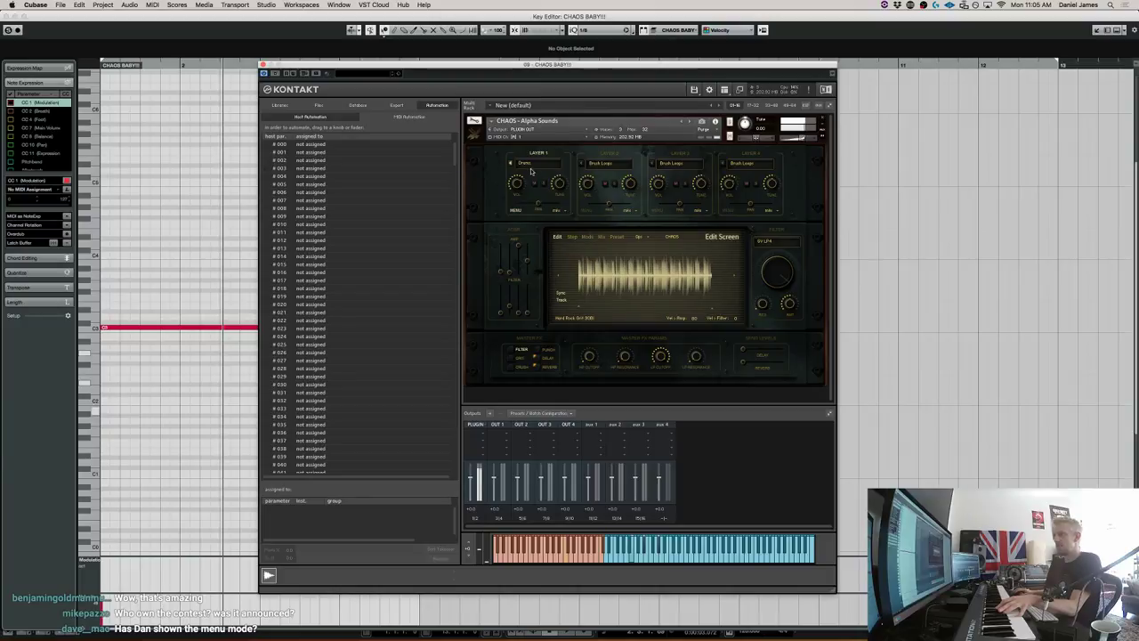
Remove the CHAOS - Alpha Sounds instrument without saving and load CHAOS - Factory.nki from the recent files.
click(817, 118)
click(819, 119)
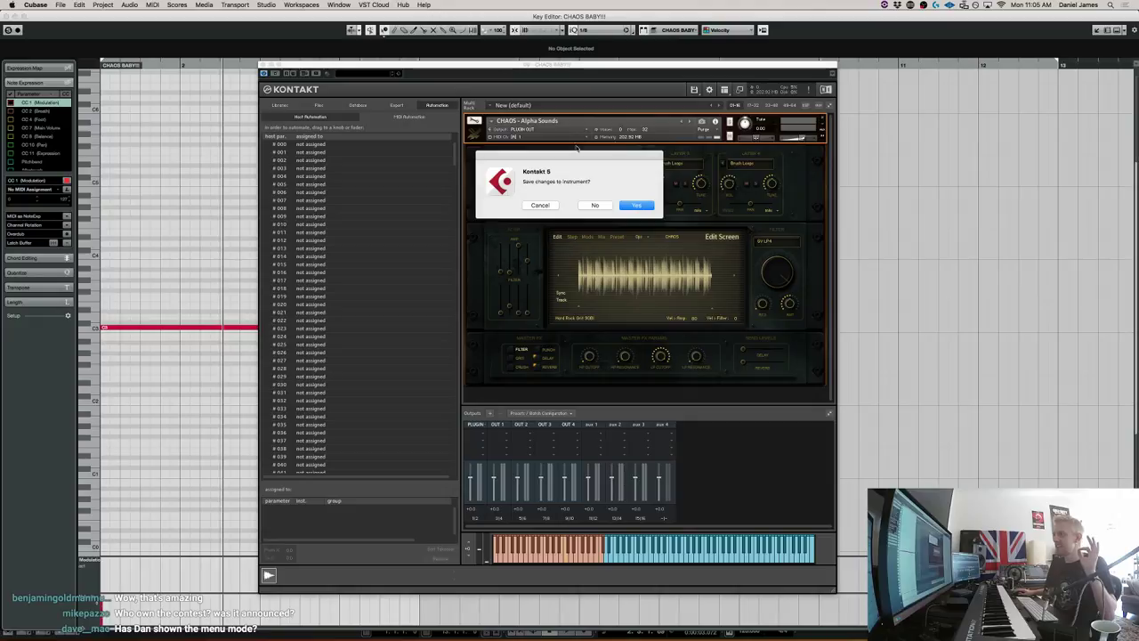
click(595, 206)
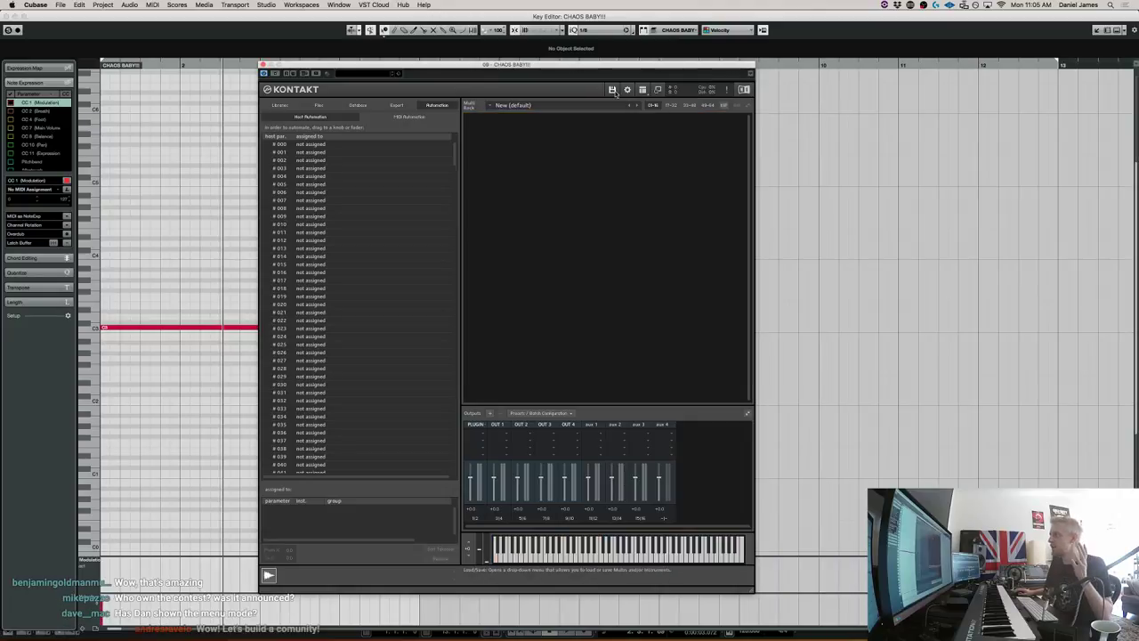
click(613, 89)
mouse_move(628, 124)
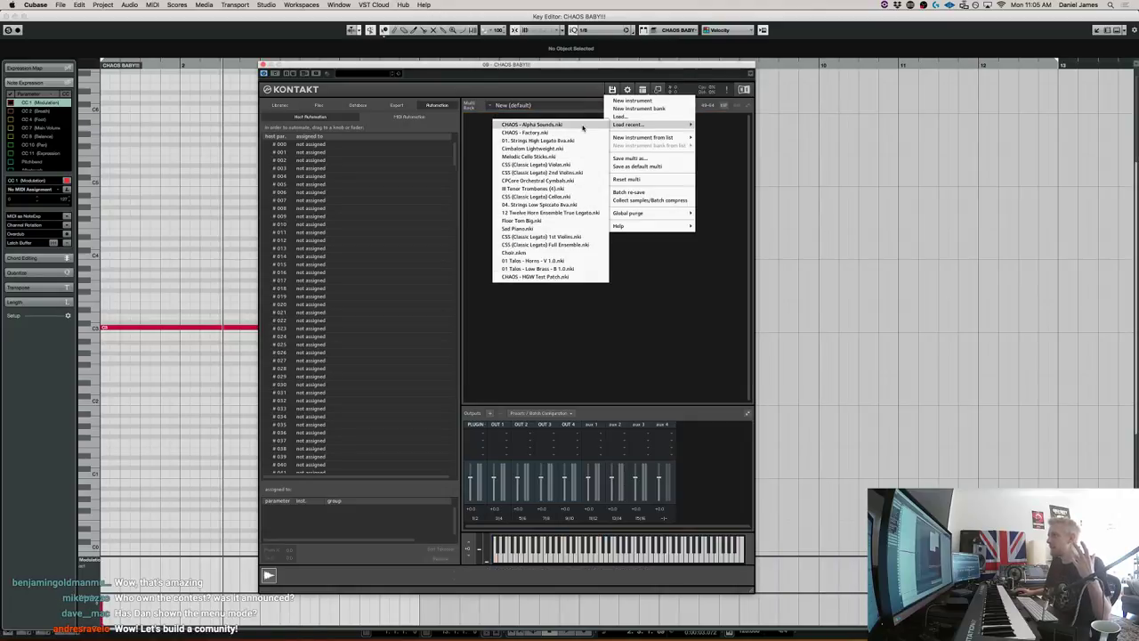
click(580, 132)
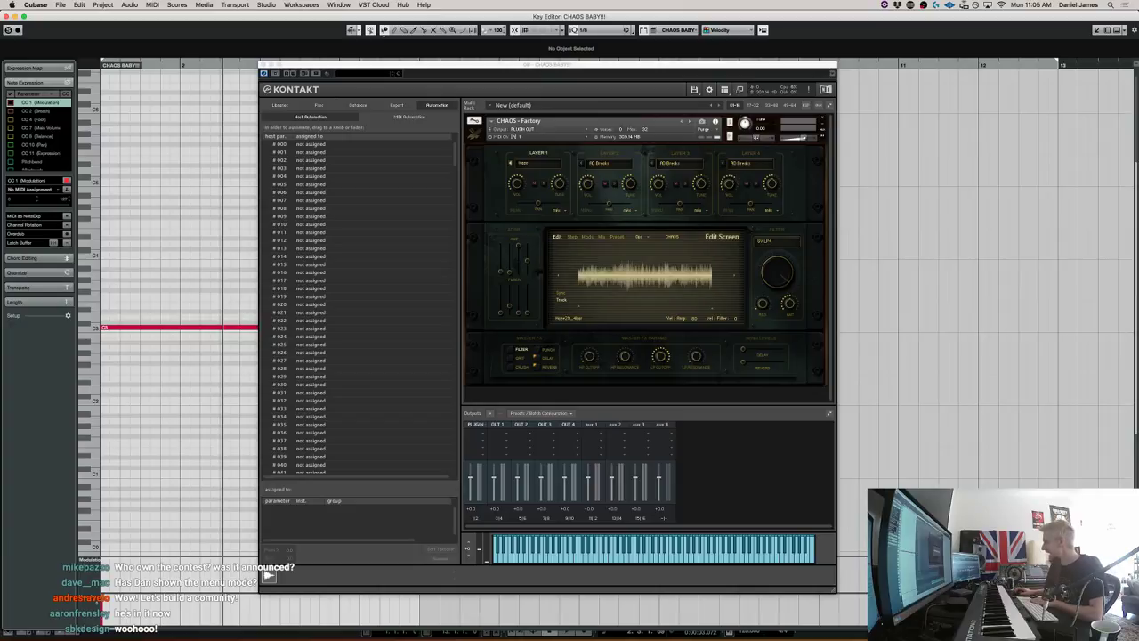
Switch to Finder and preview the Long Flute test B 120BPM.wav audio file.
key(super+Tab)
key(super+w)
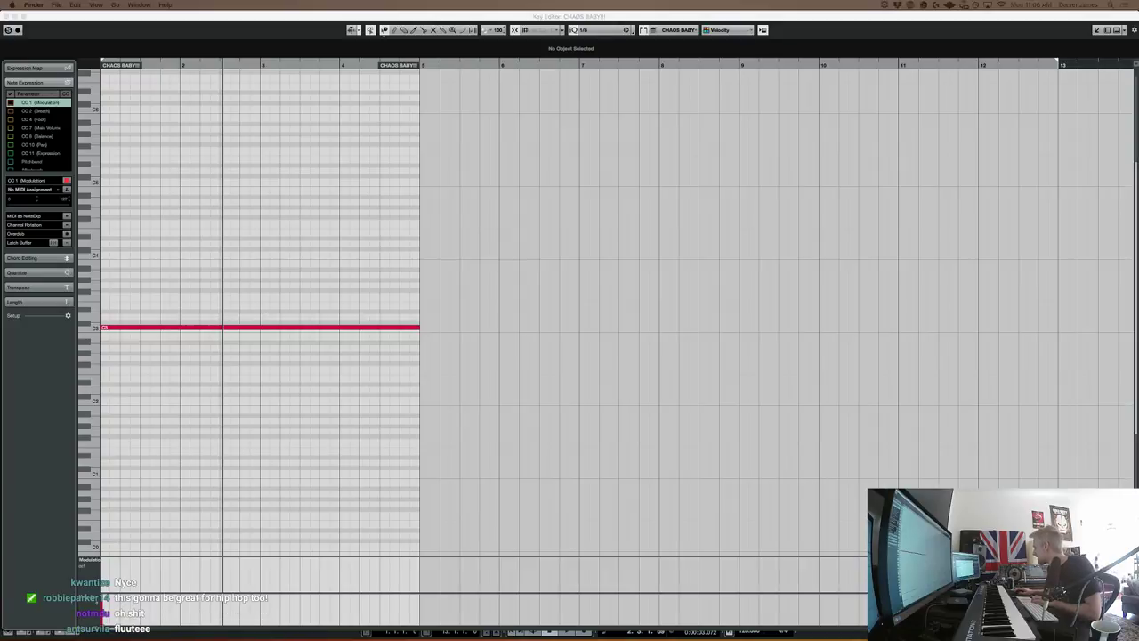
key(space)
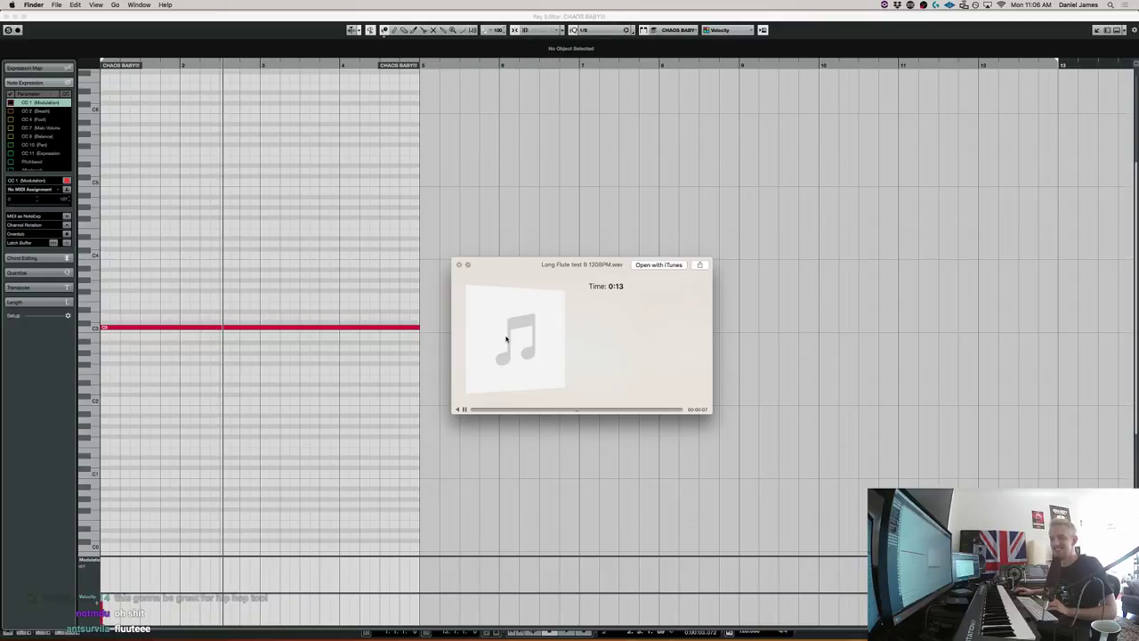
key(space)
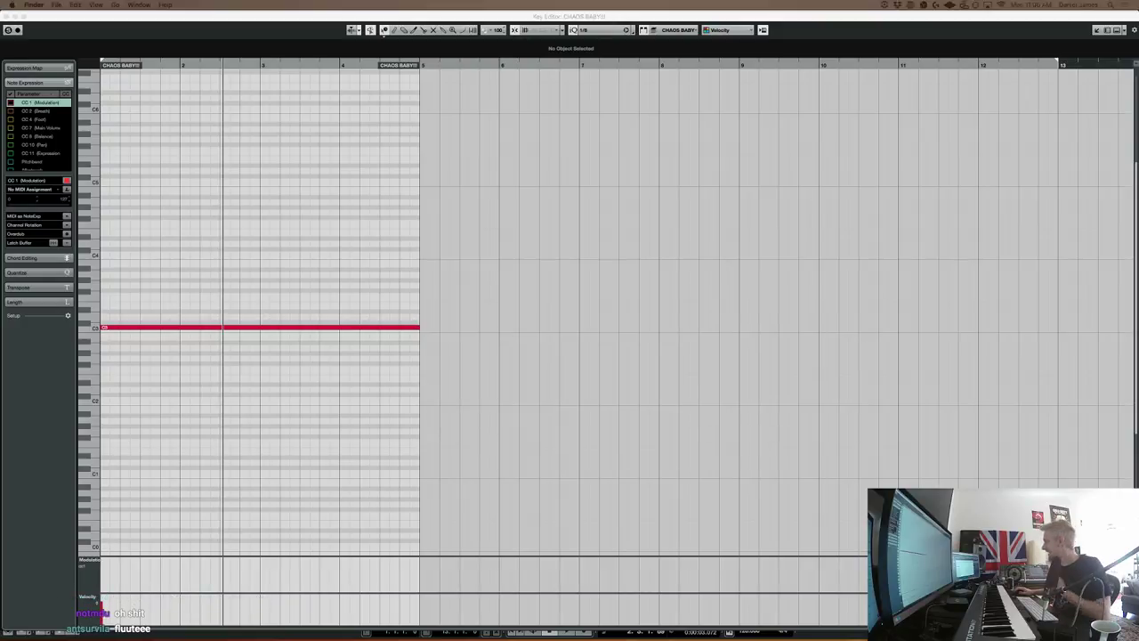
In Chaos Bank Manager, name the fifth category of Alpha Sounds Flute and add the Long Flute test B 120BPM sample to it.
key(super+Tab)
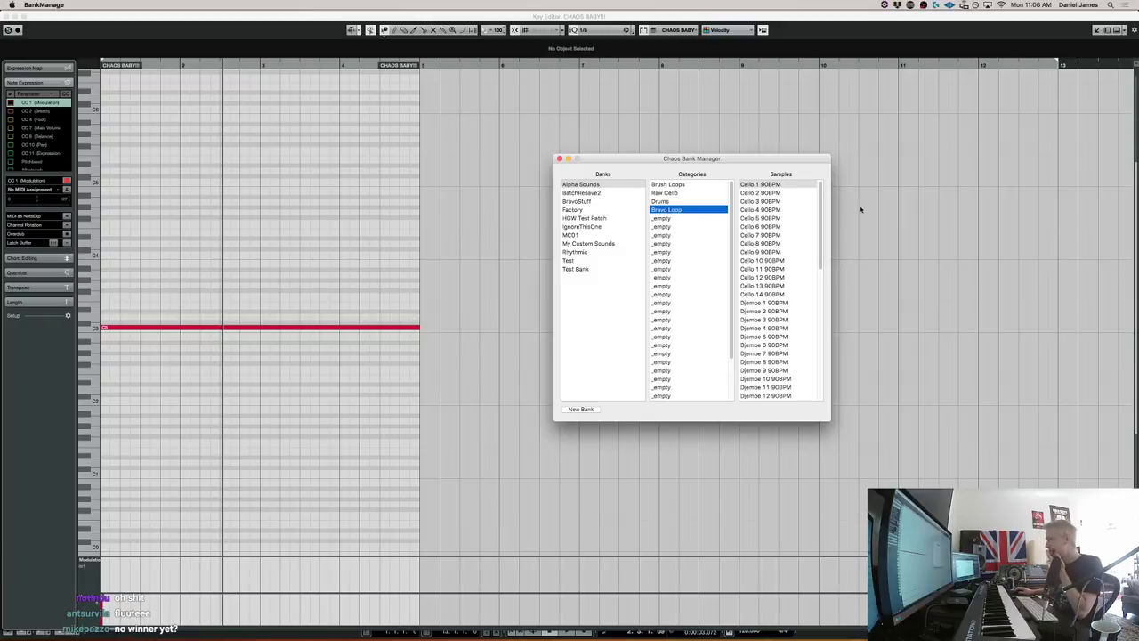
click(674, 218)
double_click(673, 218)
text(Flute)
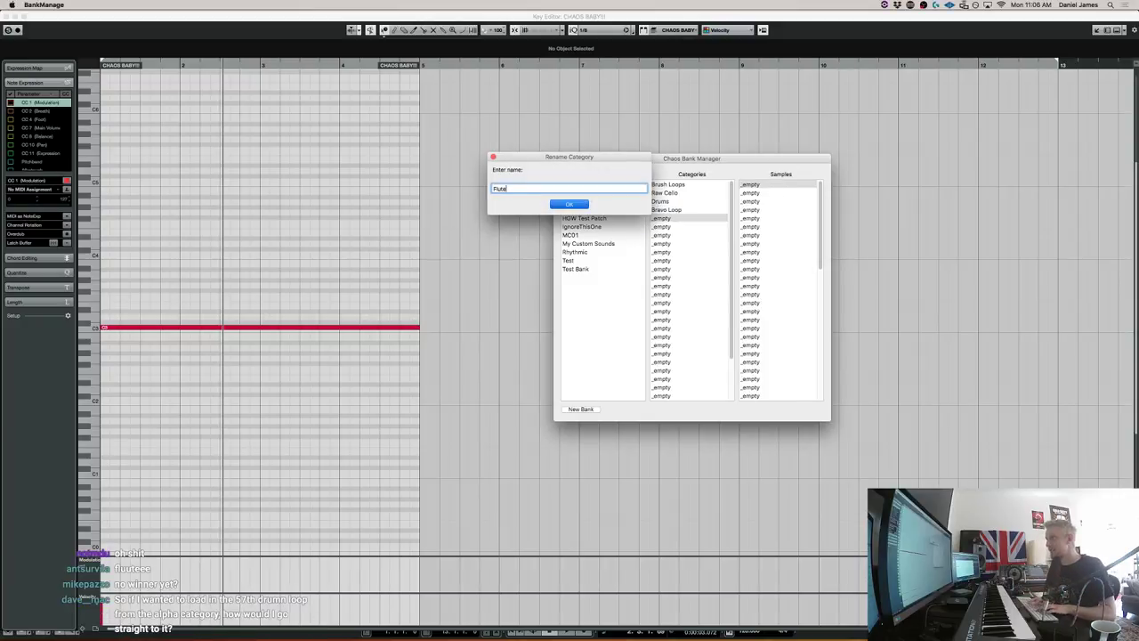
key(Return)
drag(868, 251, 783, 238)
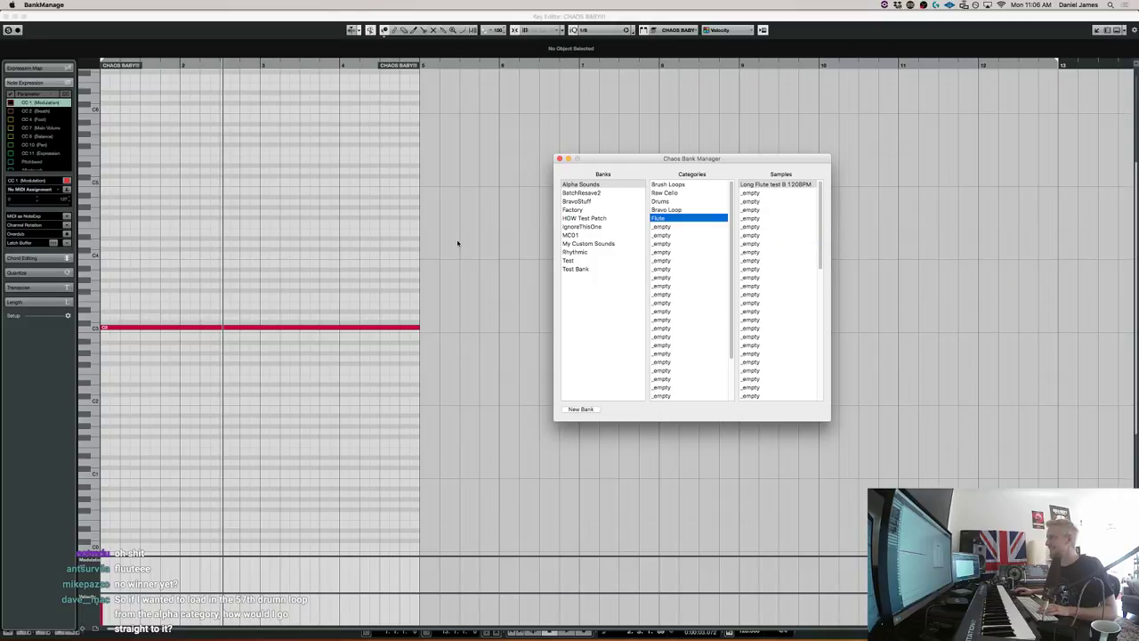
Return to Kontakt in Cubase and replace the CHAOS - Factory instrument with CHAOS - Alpha Sounds.nki from the recent files.
click(458, 243)
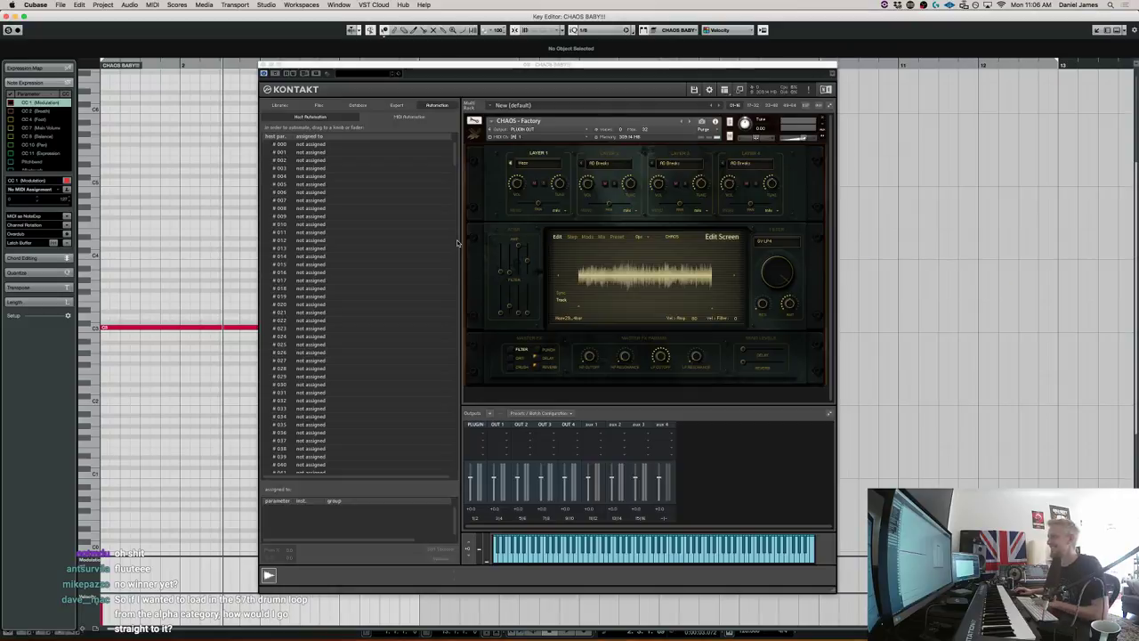
click(823, 119)
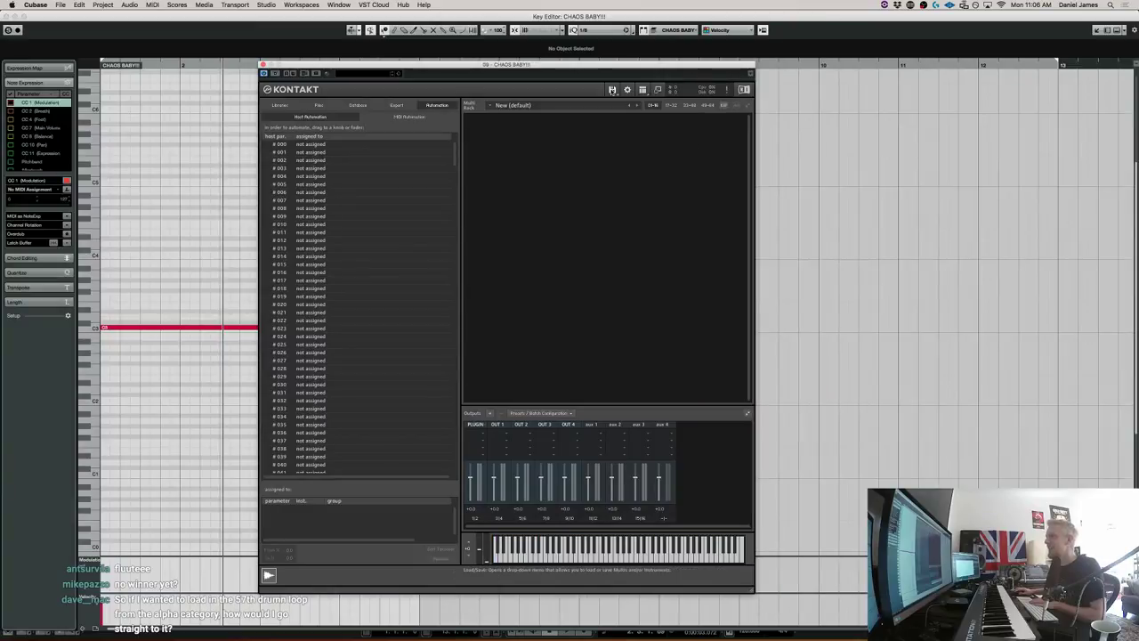
click(612, 90)
mouse_move(627, 124)
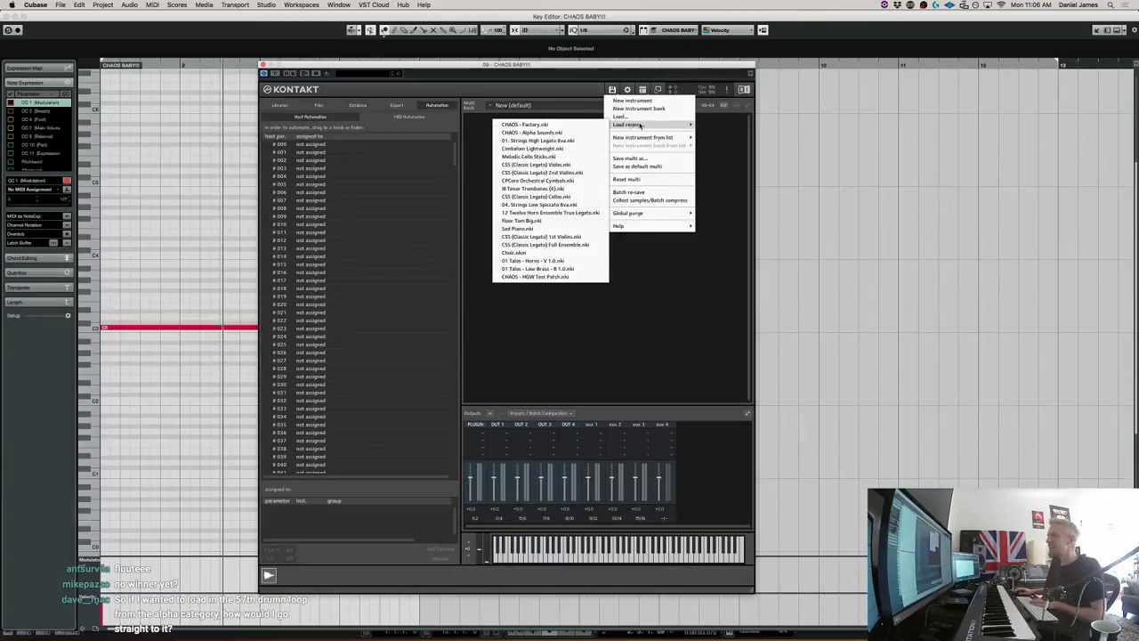
click(595, 132)
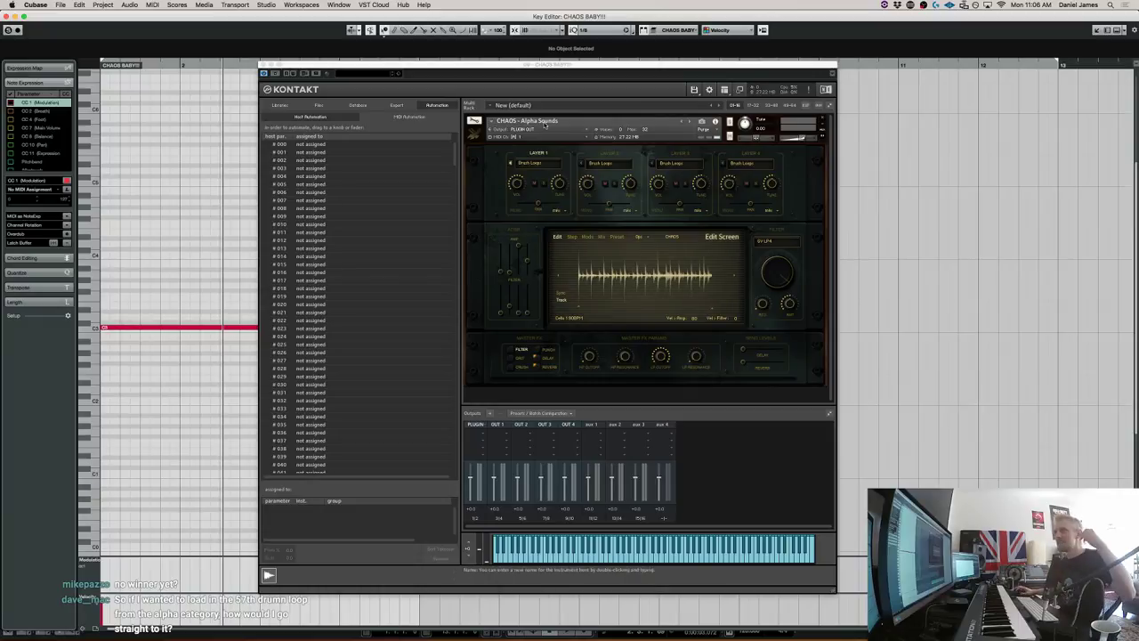
Show the Layer 1 category list, place the Long Flute test B 120BPM sample directly in the Kontakt rack, and remove it again.
click(534, 164)
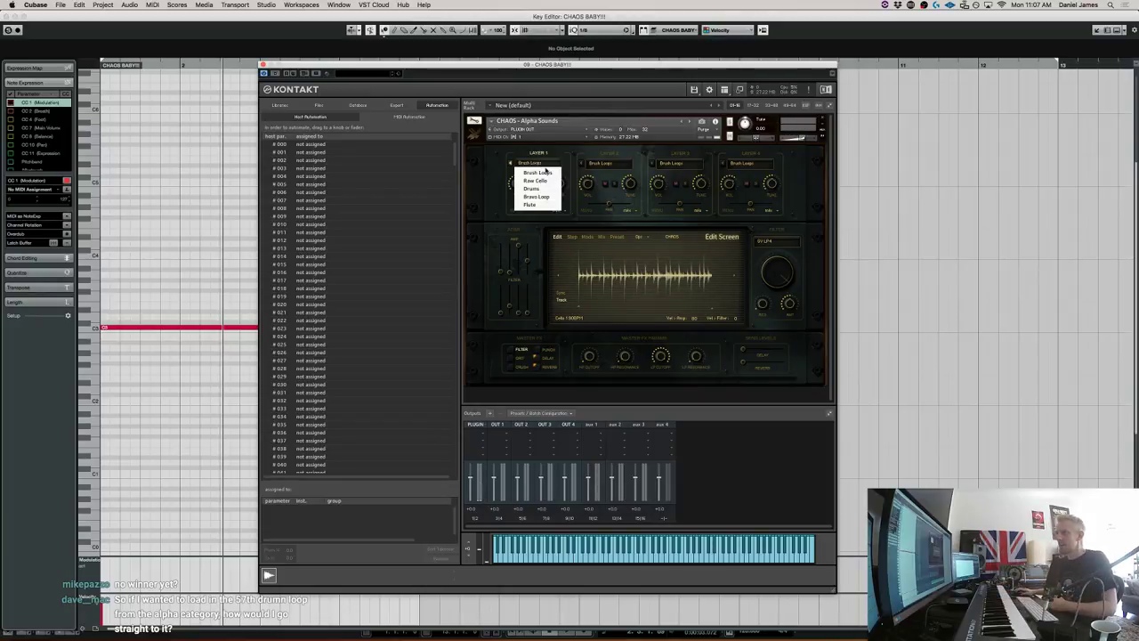
click(546, 171)
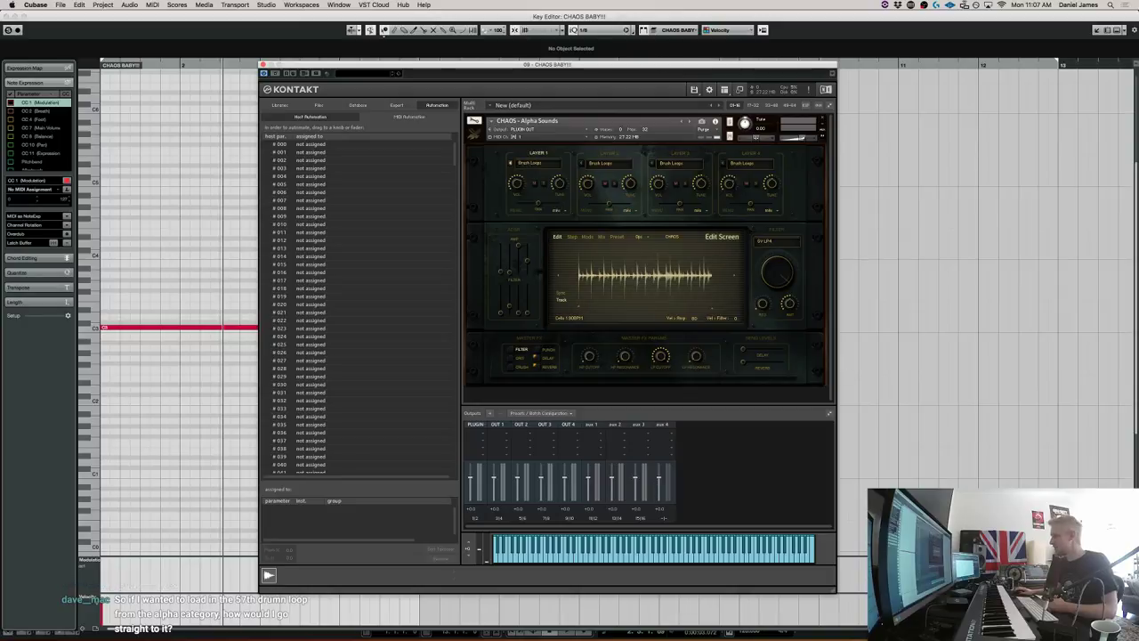
drag(591, 403, 525, 389)
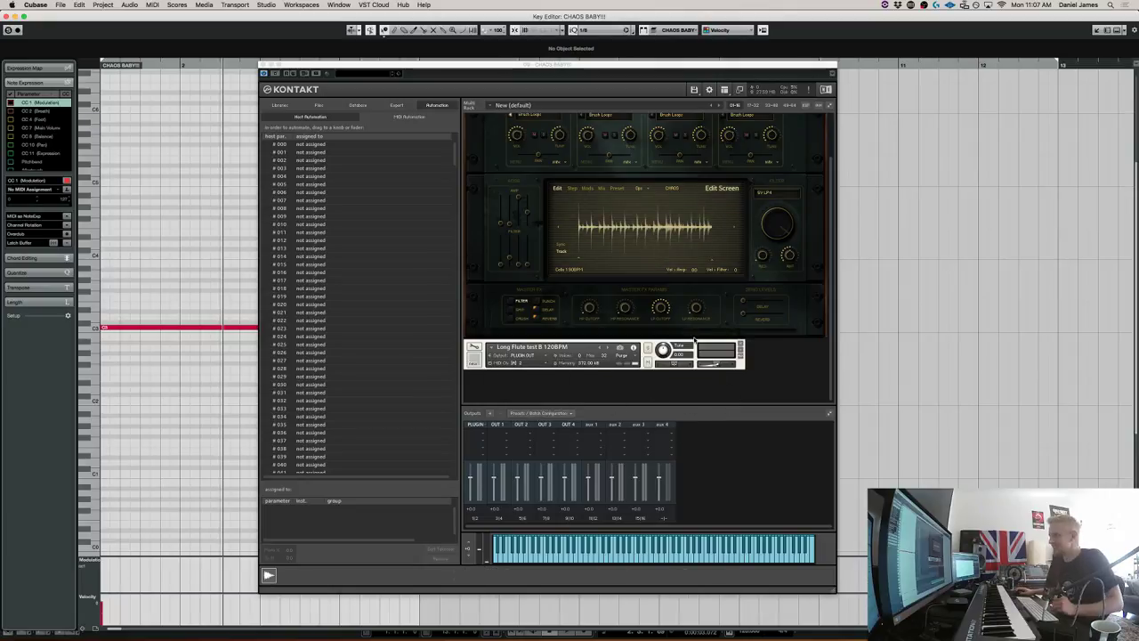
click(744, 343)
click(741, 344)
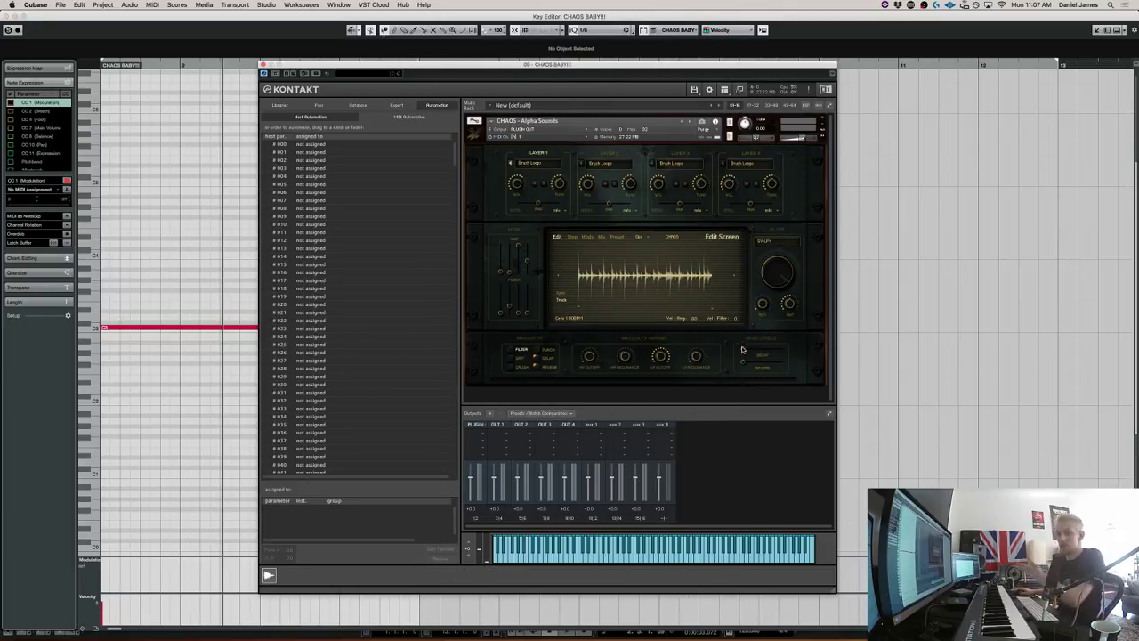
Assign the Flute category to Layer 1 and show the Delay parameters of the master effects.
click(531, 163)
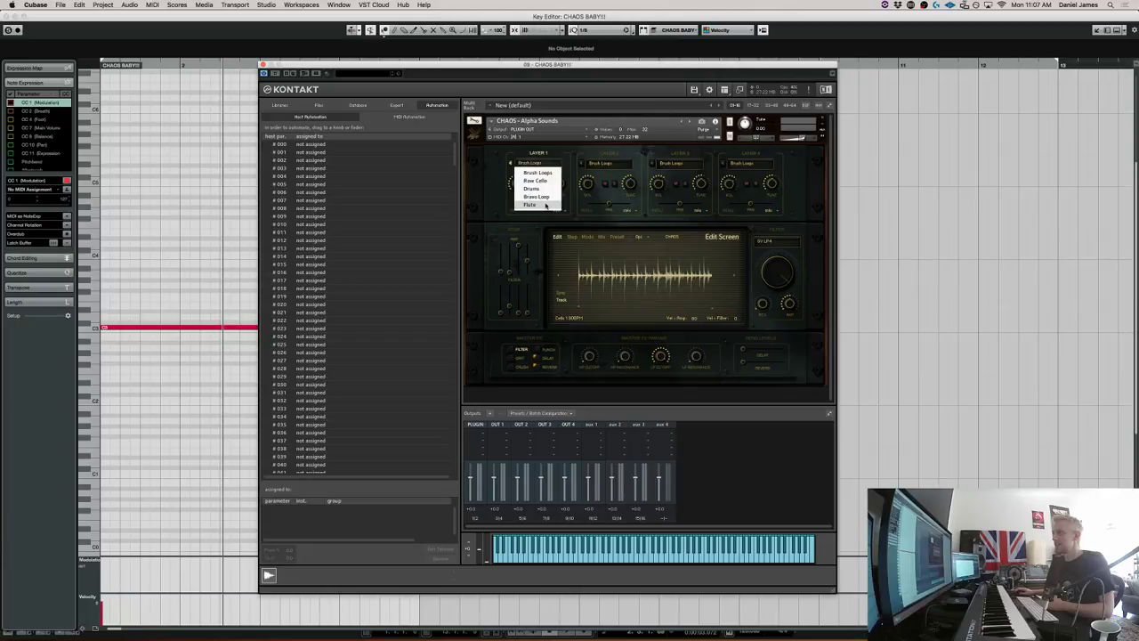
click(530, 205)
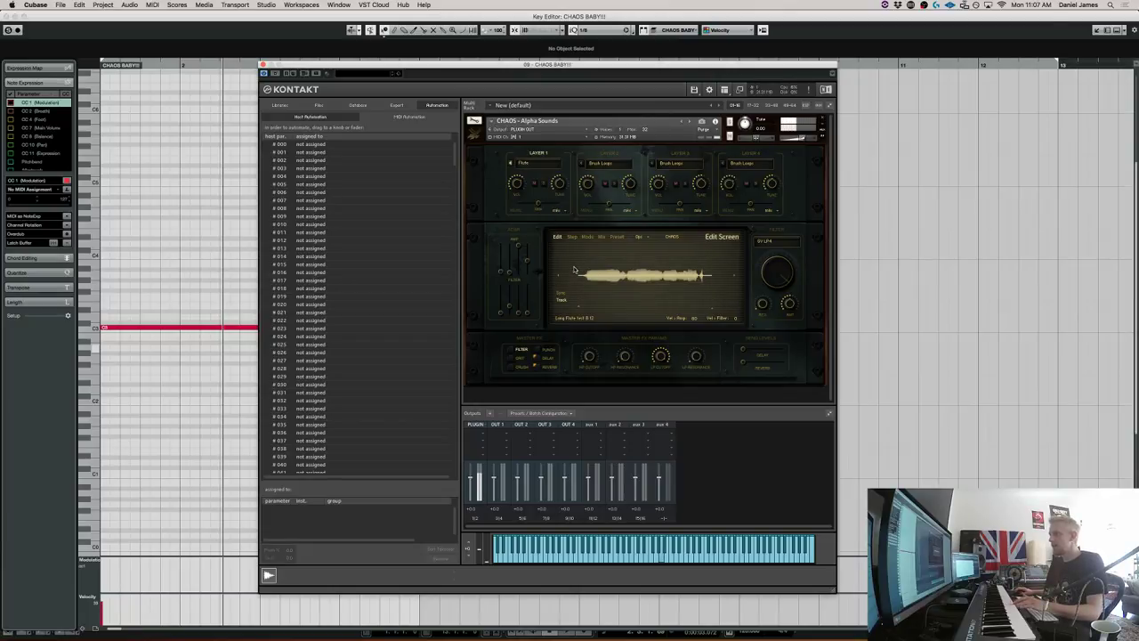
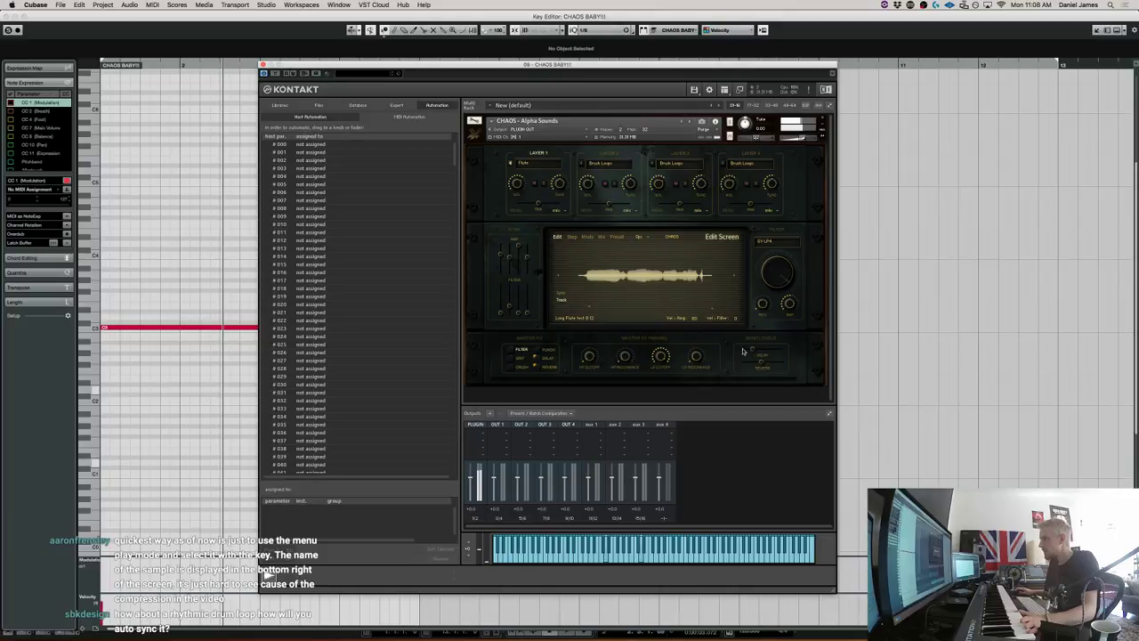
click(552, 358)
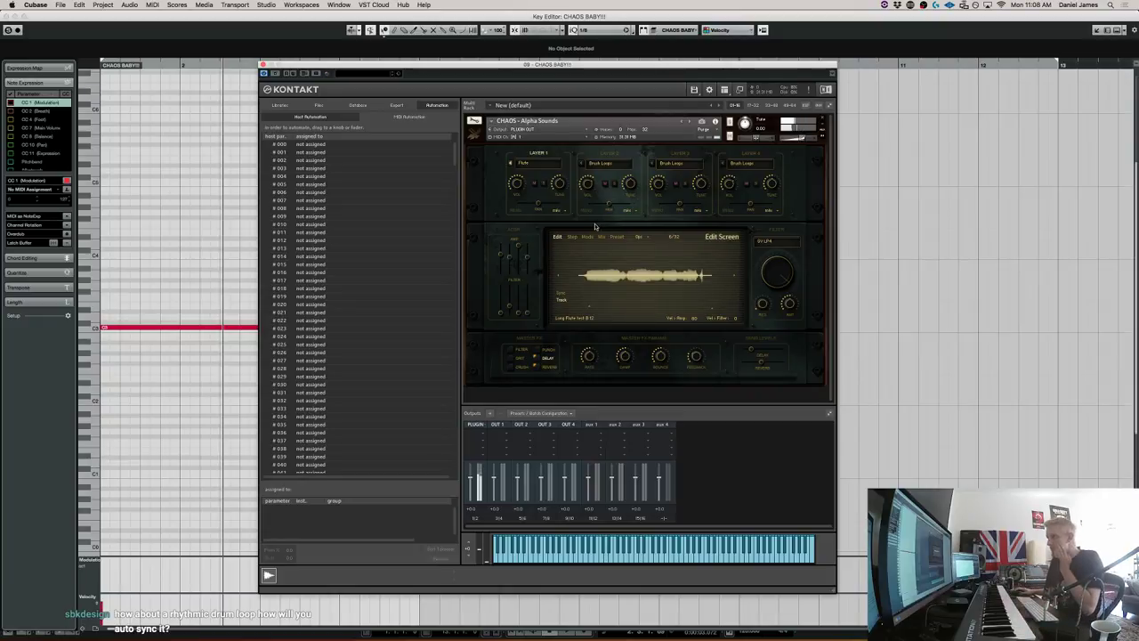
Choose a new rate in the Step Sequencer and compare the sequencer with the flute waveform on the Edit Screen.
click(574, 237)
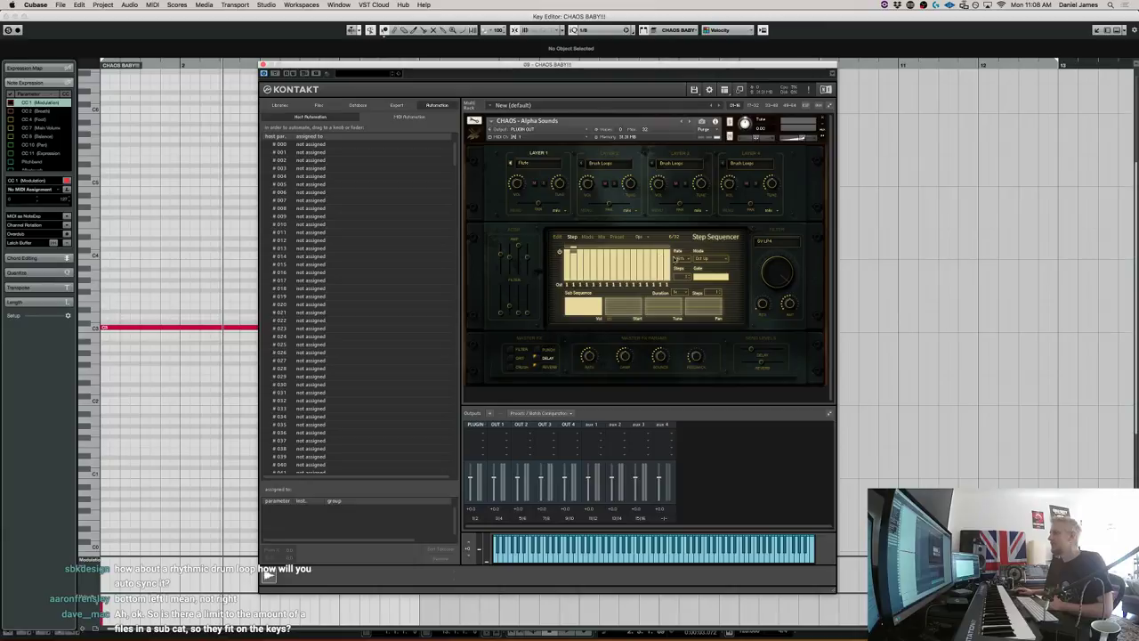
click(678, 258)
click(690, 320)
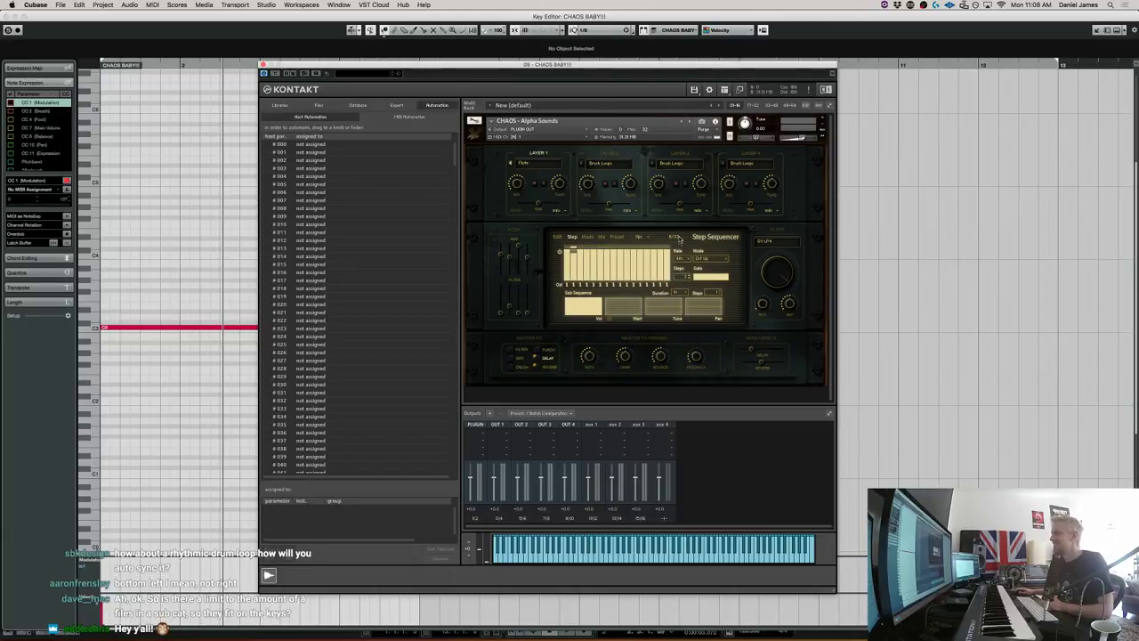
click(558, 237)
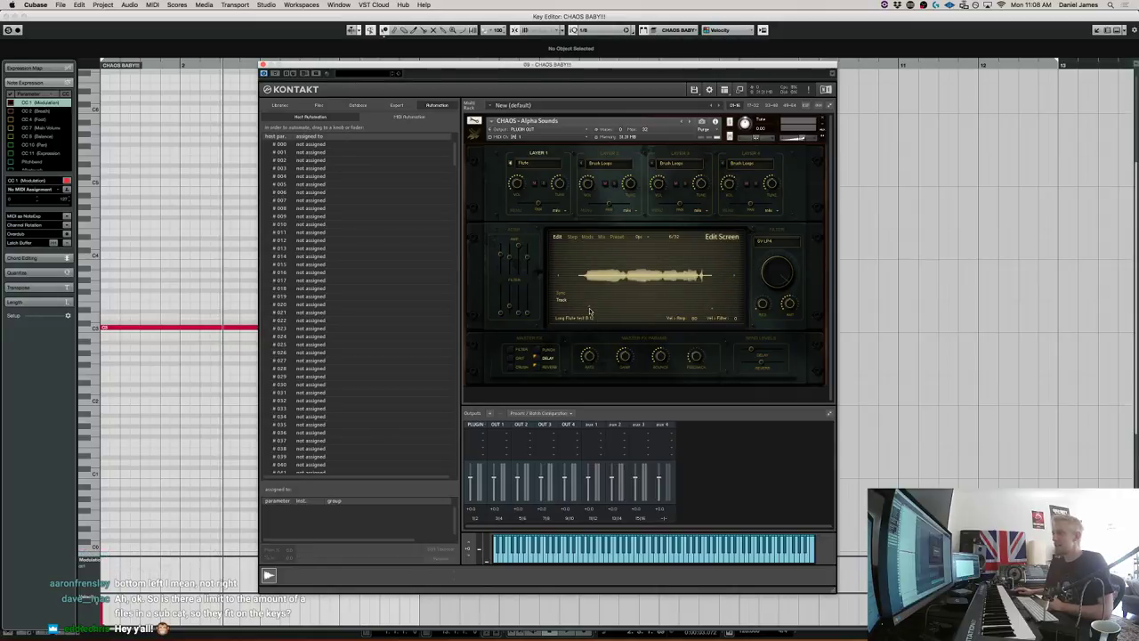
click(571, 237)
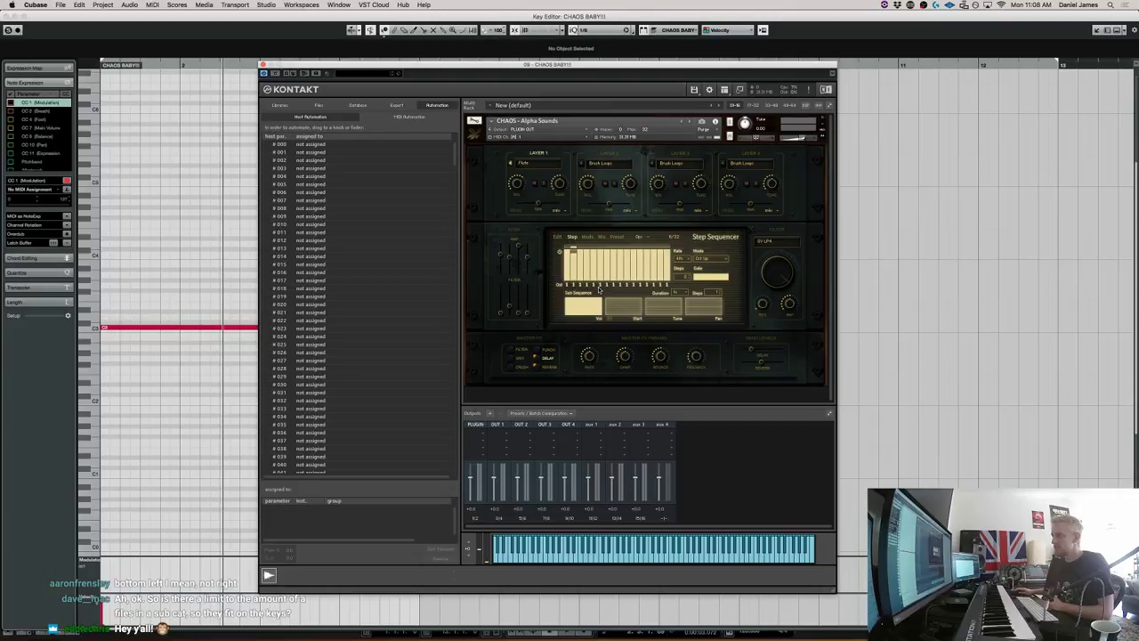
click(558, 237)
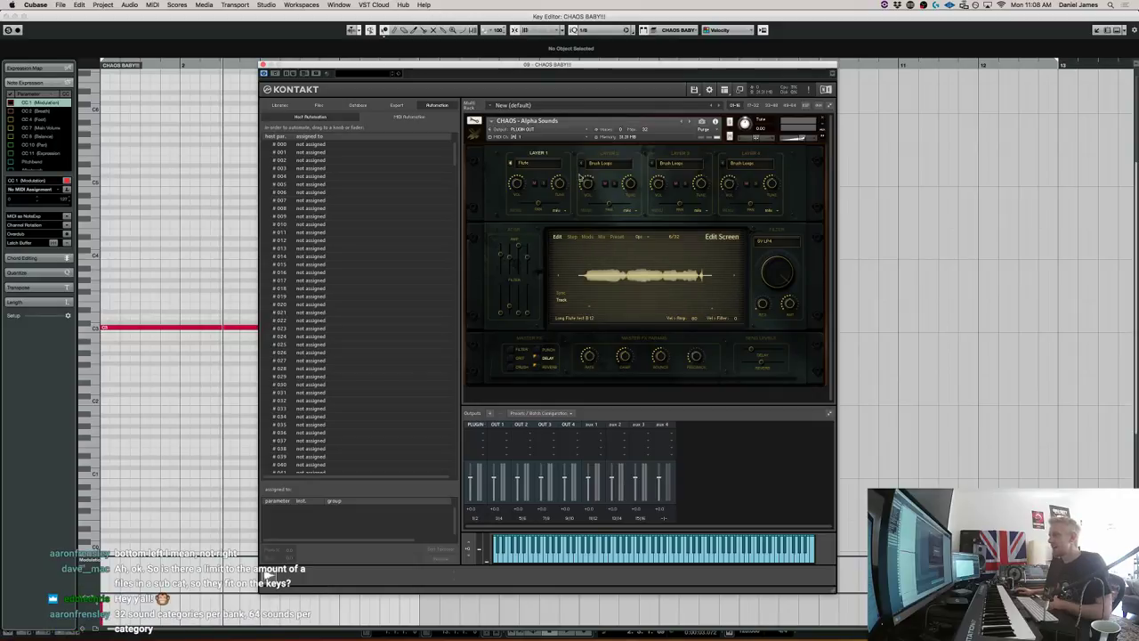
Adjust the sub-sequence Start amount in the Step Sequencer and add modulation to the Layer 1 cutoff in the Modulators.
click(572, 236)
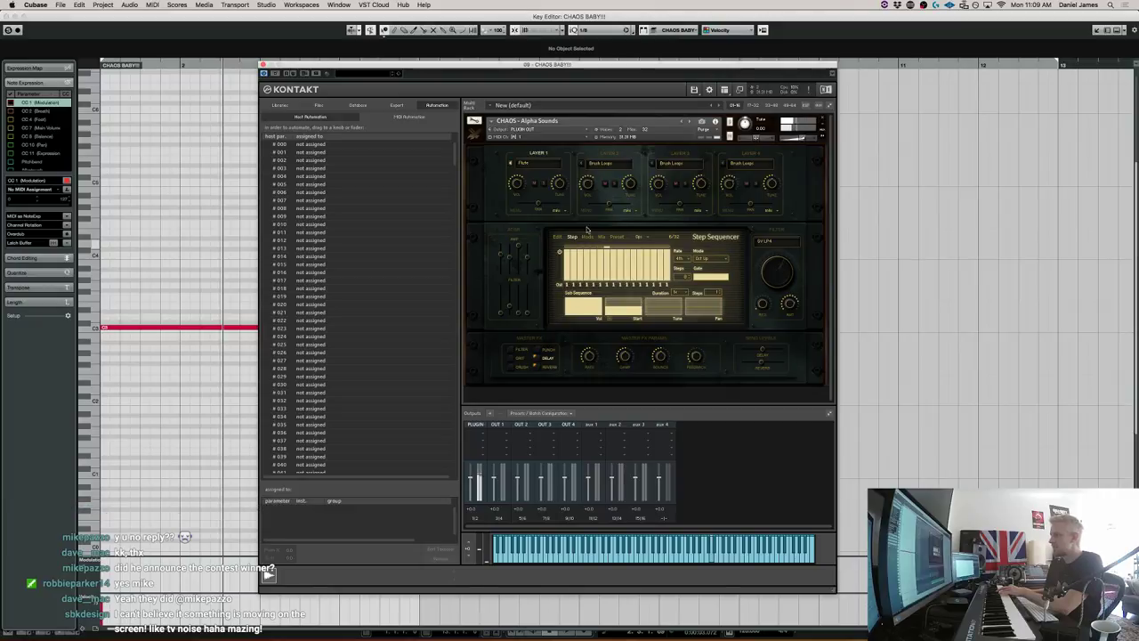
click(587, 237)
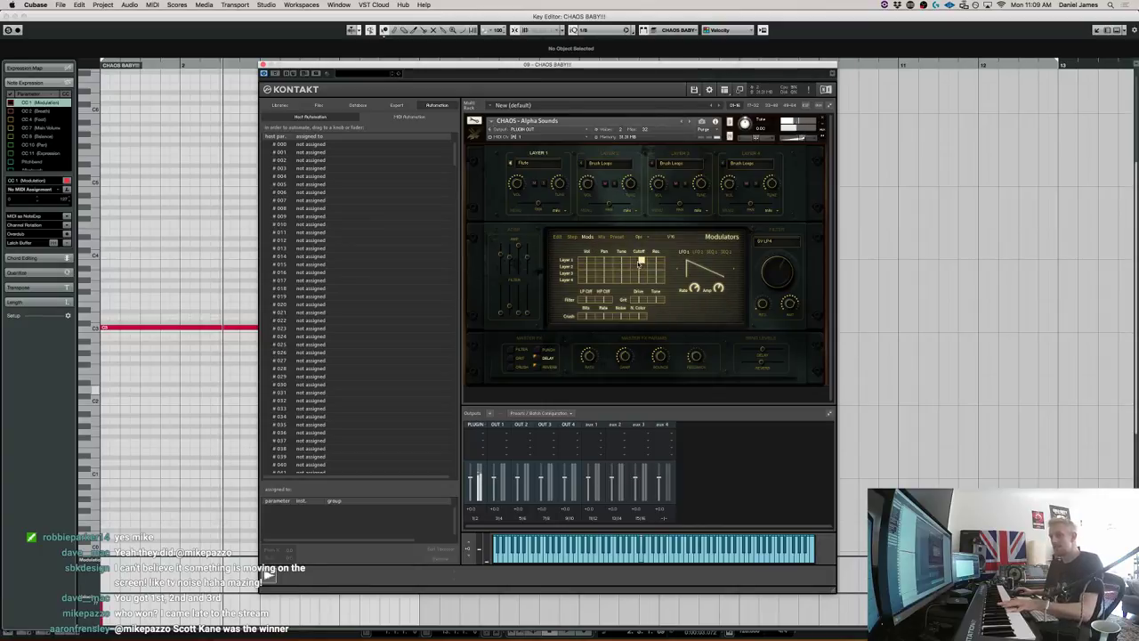
Return to the Step Sequencer and open its list of playback modes.
click(572, 237)
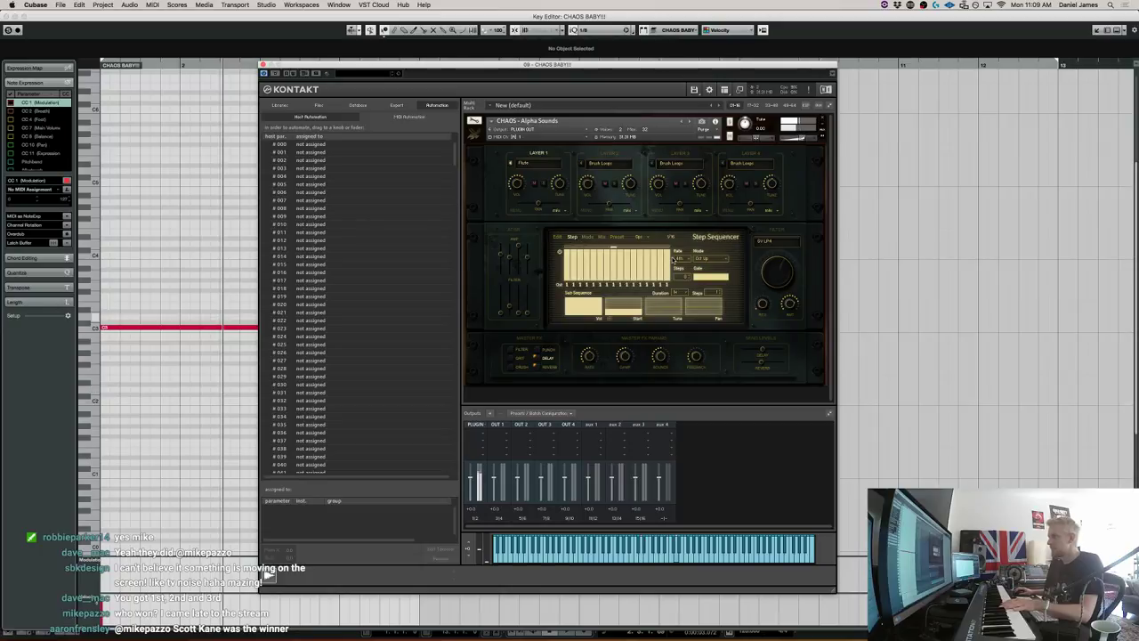
click(709, 258)
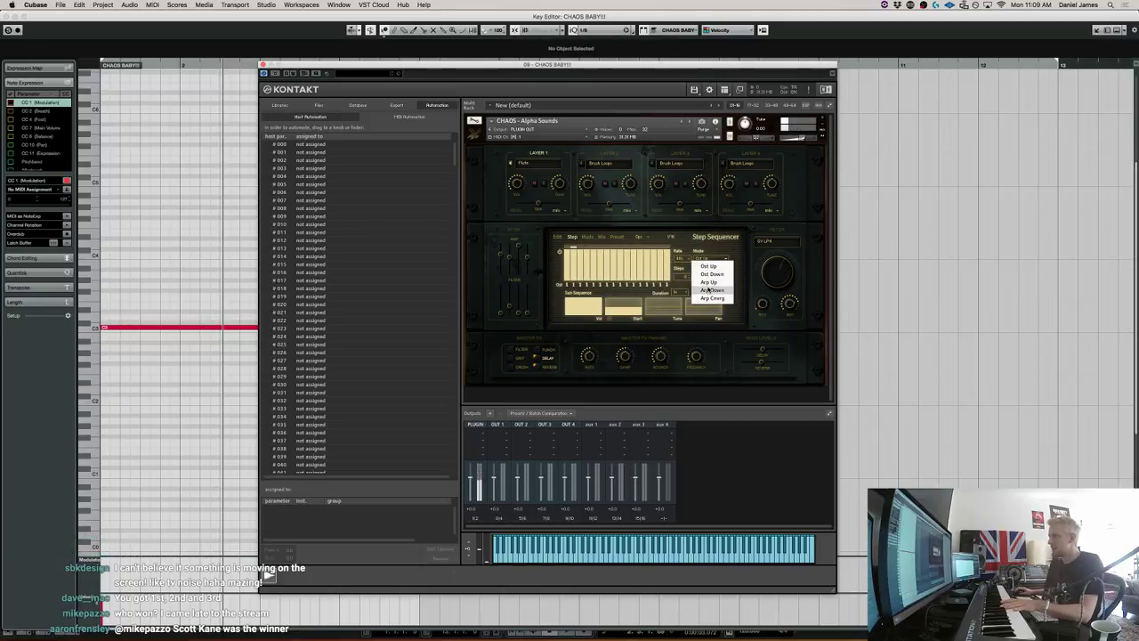
Choose an arpeggio mode for layer 1's step sequencer, and raise the first eight sequencer steps on layer 2 to full level.
click(708, 290)
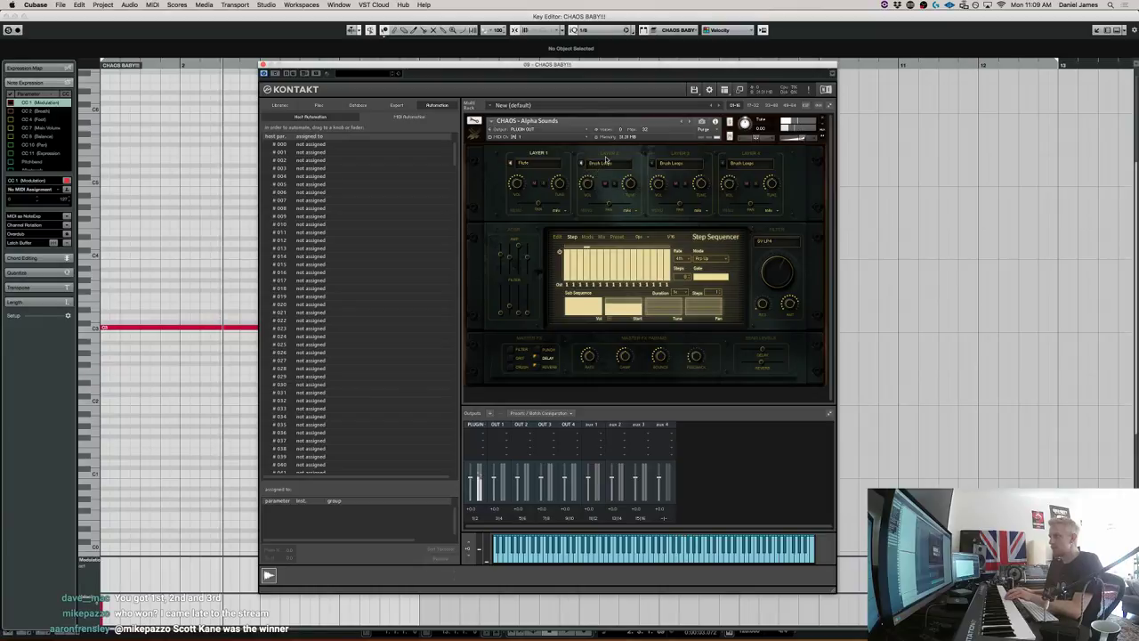
click(606, 160)
drag(566, 254, 617, 252)
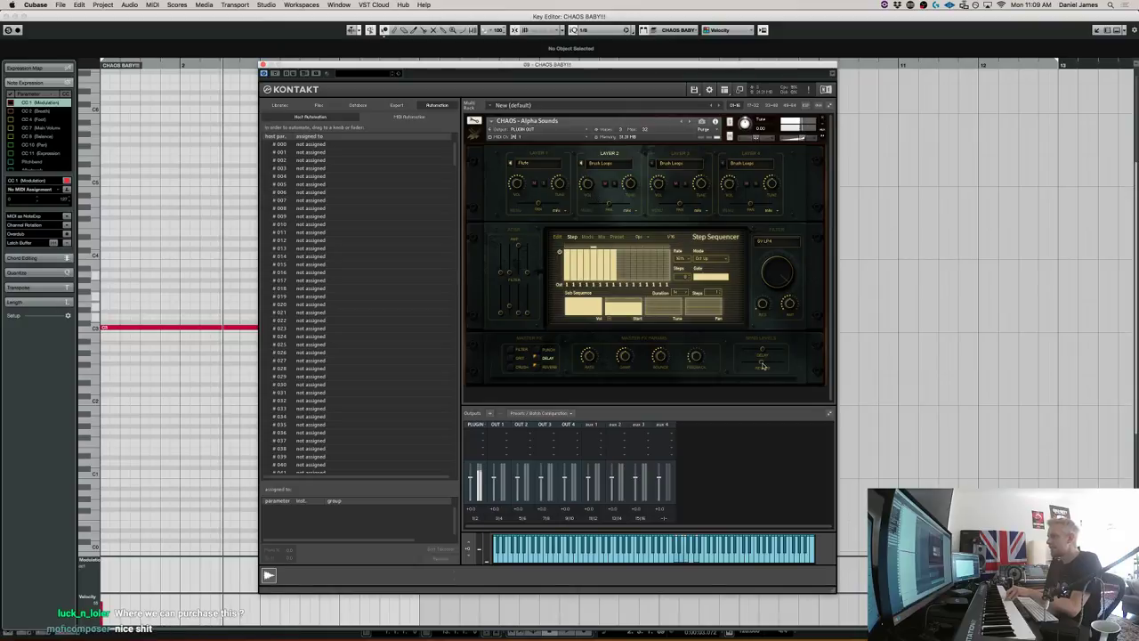
Load the Drums category into layer 3 and show that layer's Edit Screen.
click(654, 164)
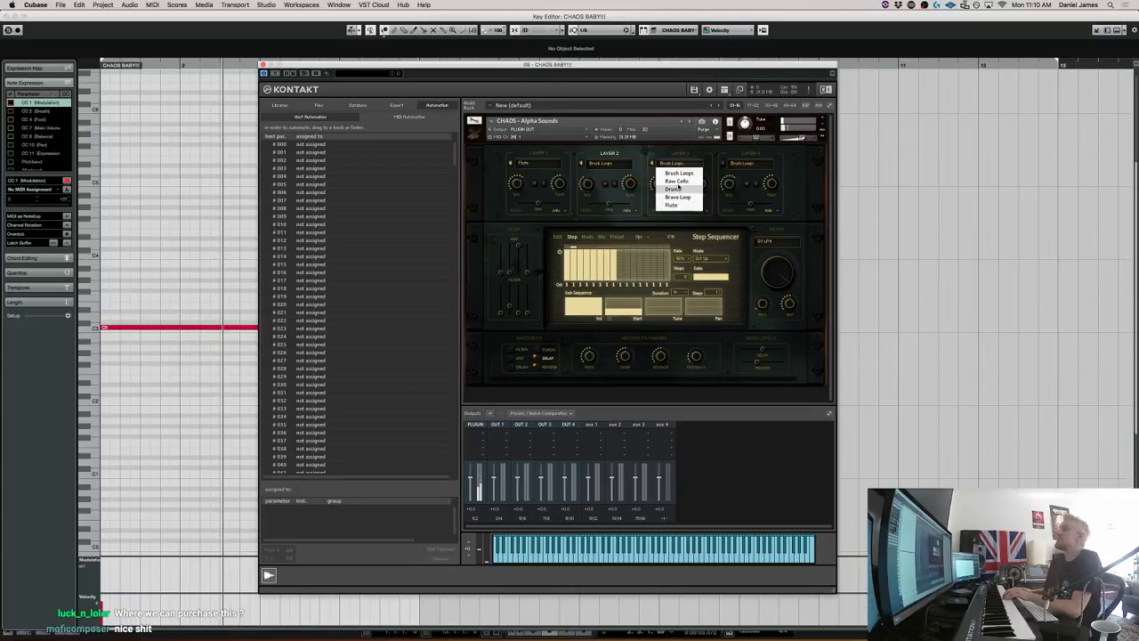
click(685, 189)
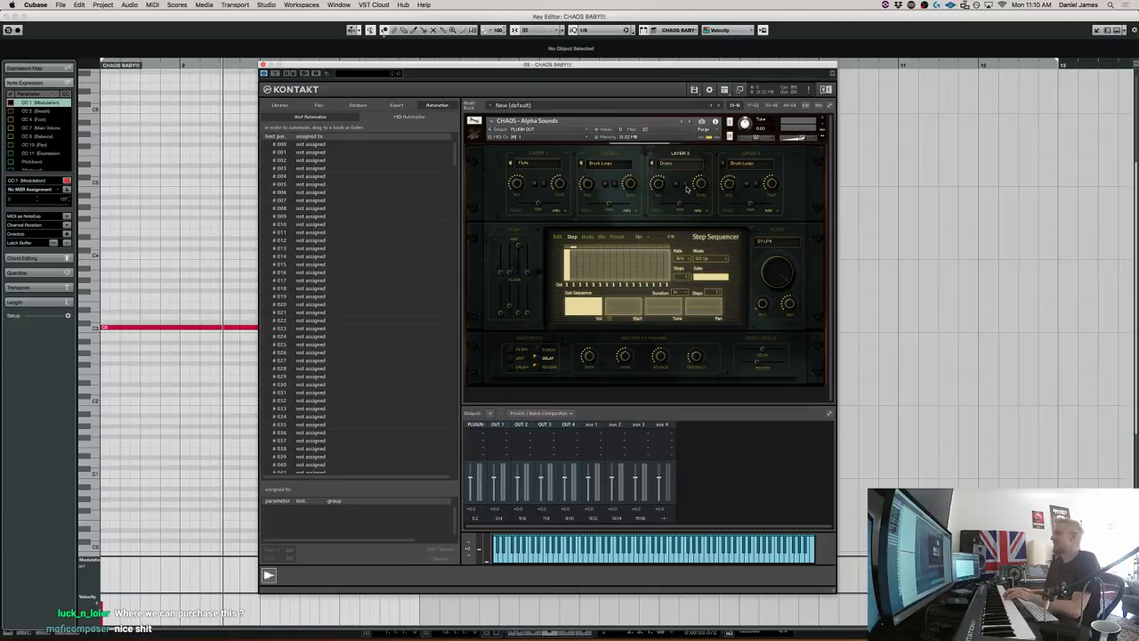
click(556, 236)
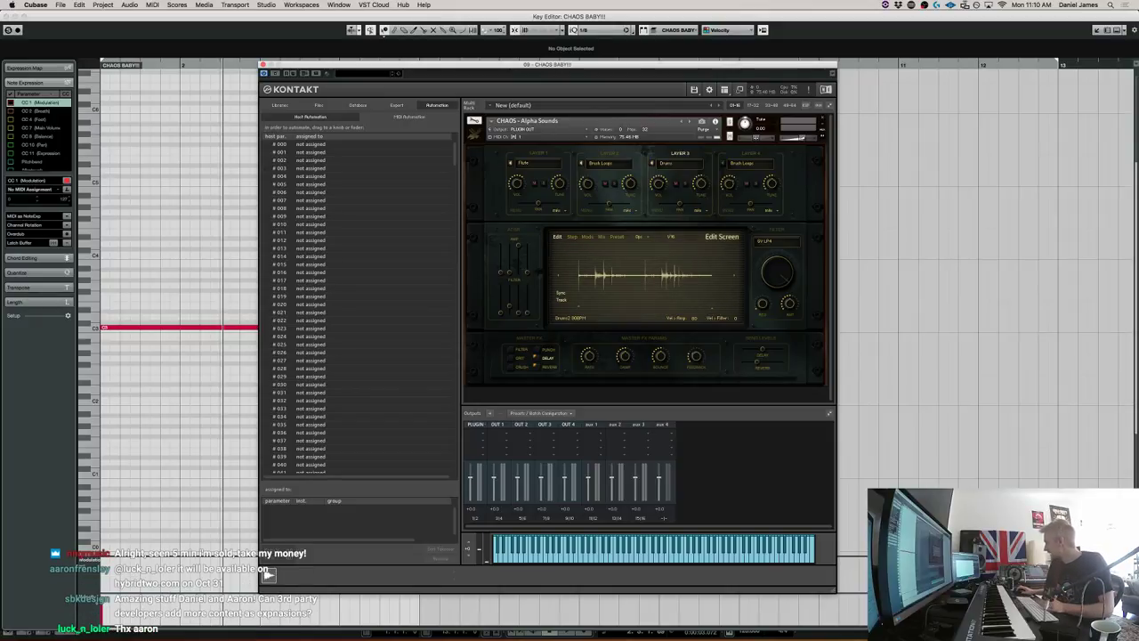
Switch to Chaos Bank Manager and create a new bank named My Super Awesome Expansion.
key(super+Tab)
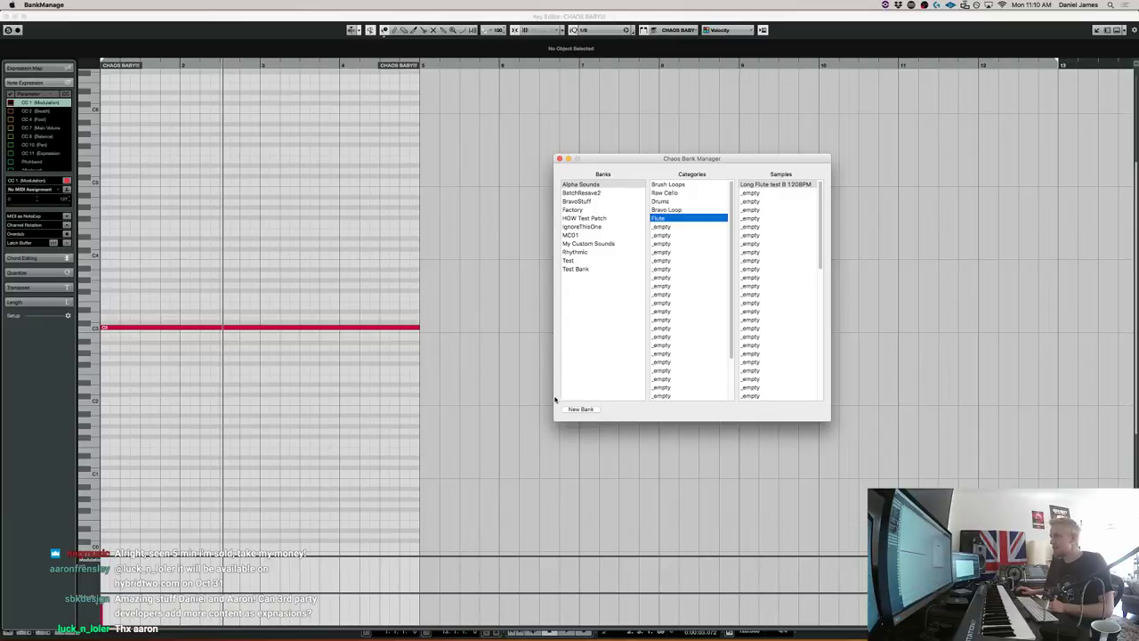
click(581, 409)
text(My)
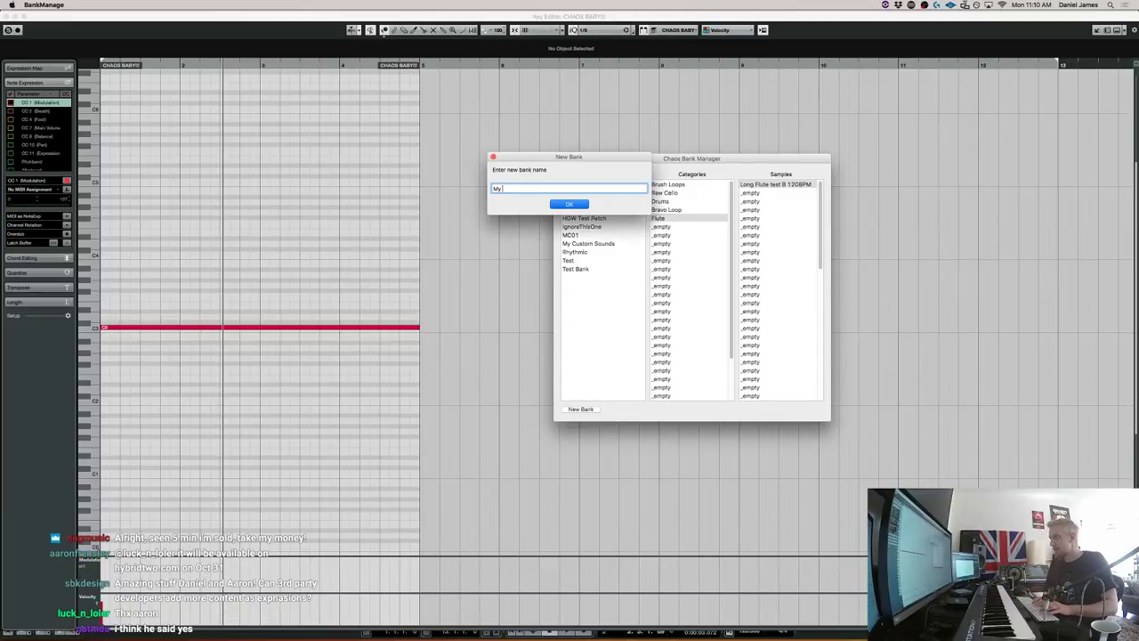
text( Super Awesome Expansion)
key(Return)
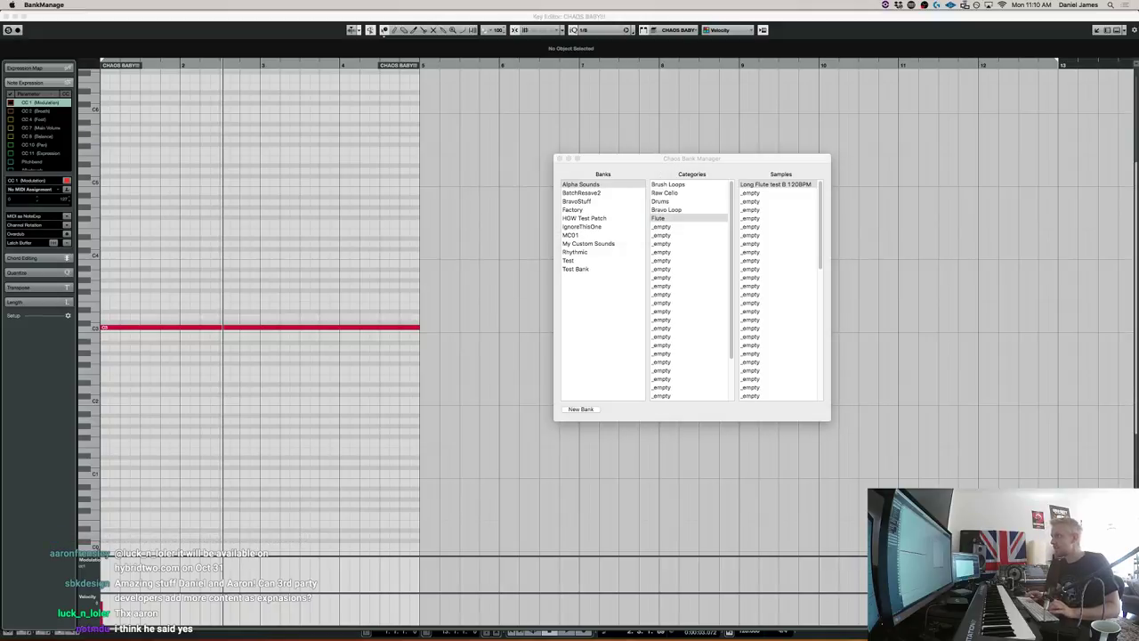
Name the new bank's first two categories Sound banks 1 and CARNAGE Loops.
double_click(675, 184)
text(Sound banks 1)
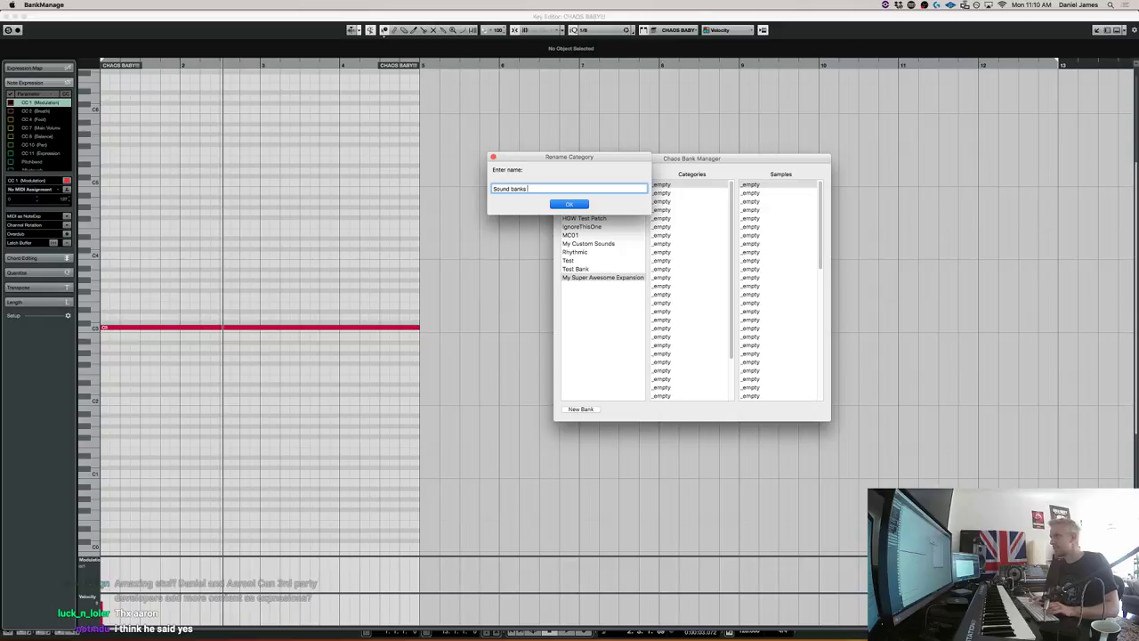
key(Return)
double_click(658, 194)
text(d)
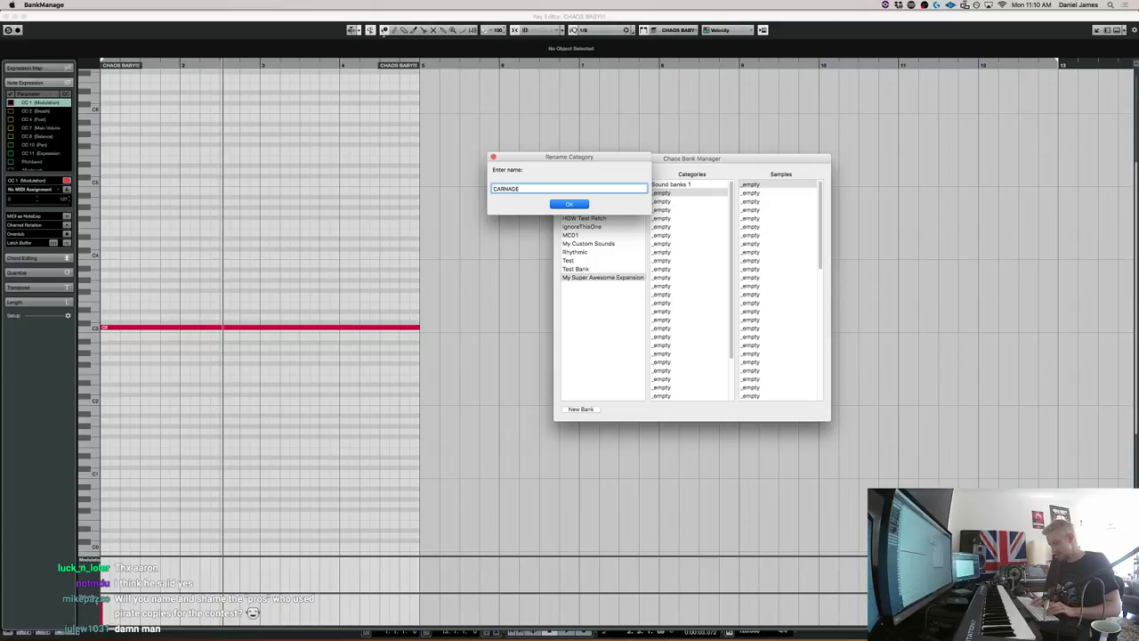
text(ARNAGE Loo)
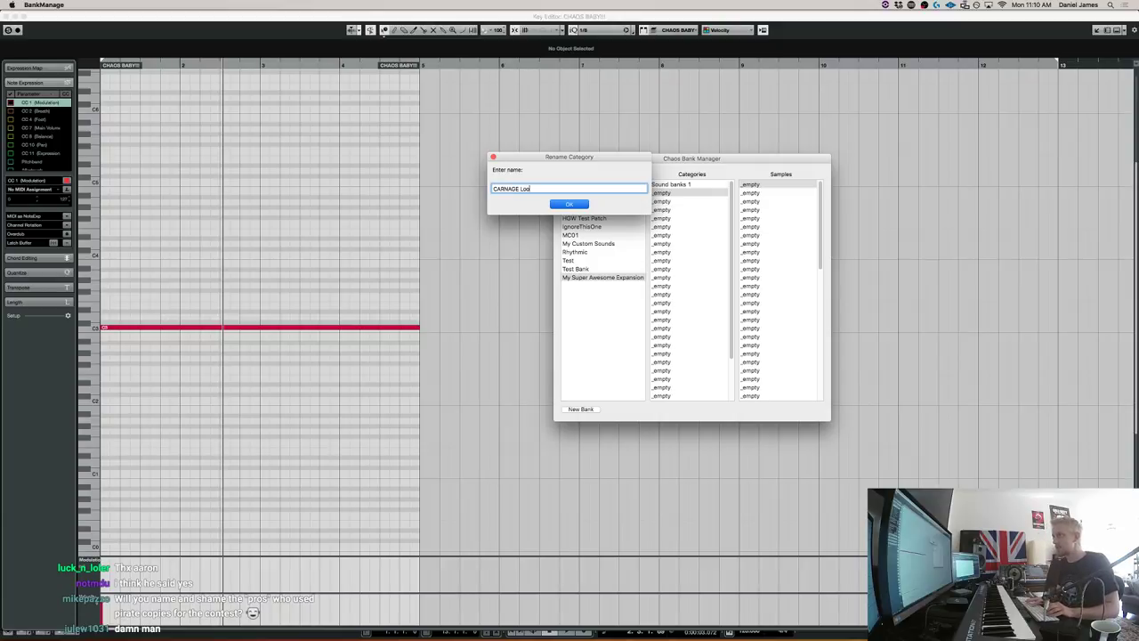
text(ps)
key(Return)
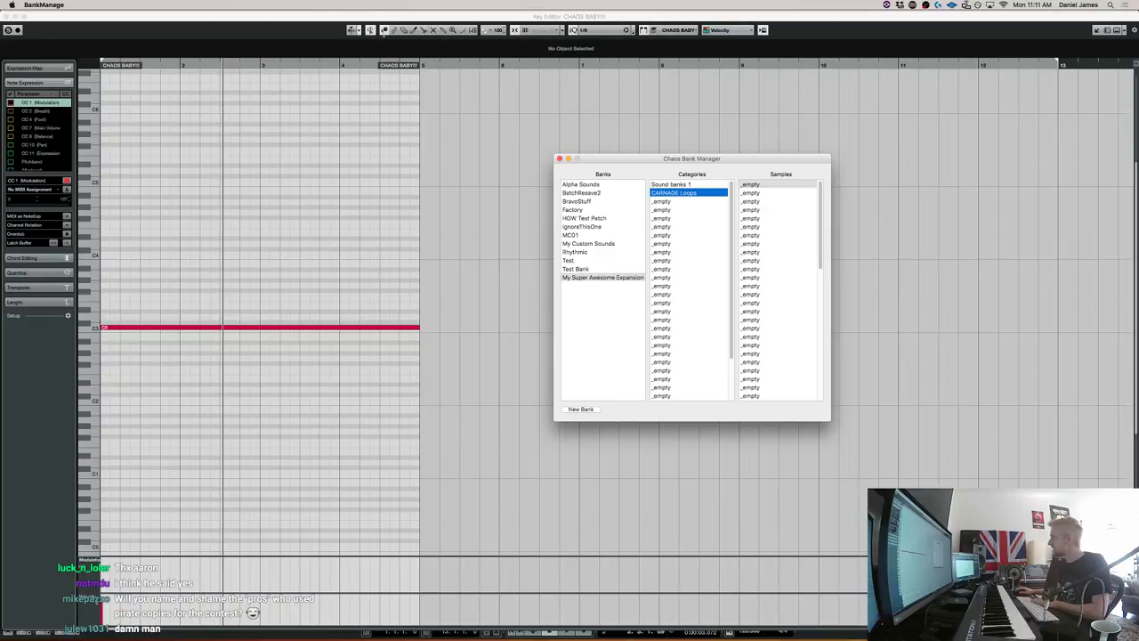
Switch to Finder and examine the My Super Awesome Expansion bank folder, including its Data and Presets subfolders.
key(super+Tab)
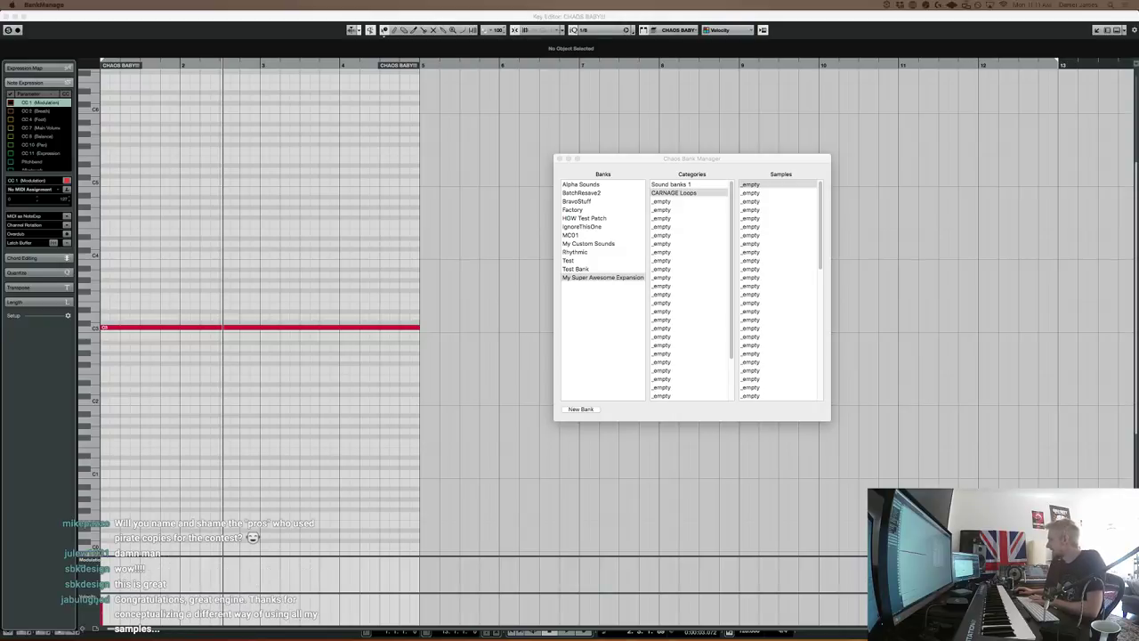
key(super+Tab)
click(828, 328)
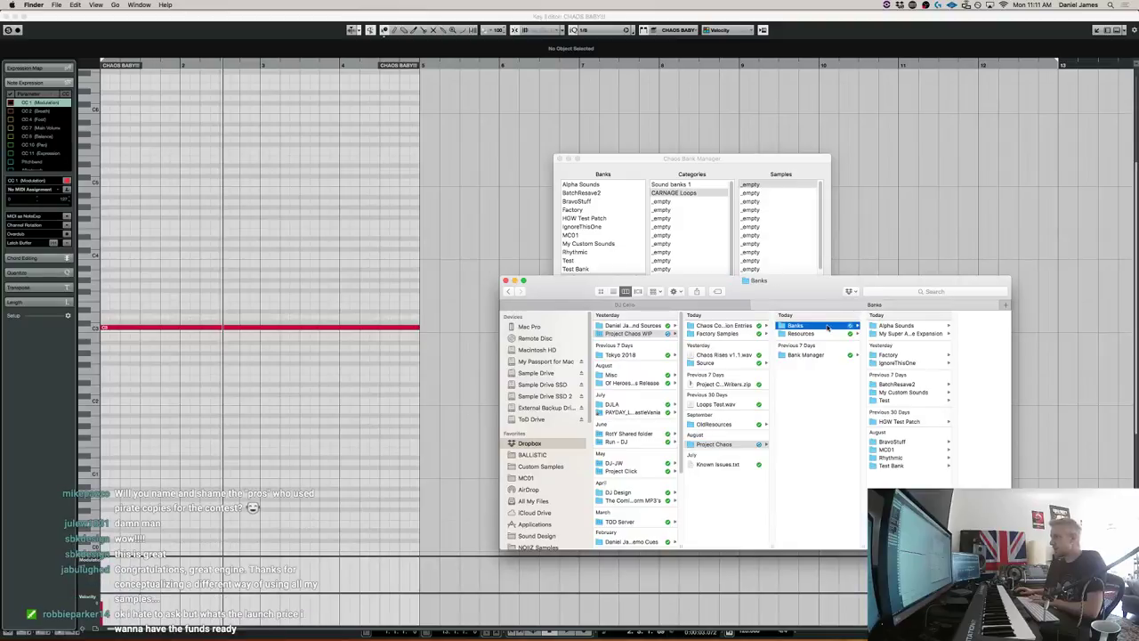
click(905, 333)
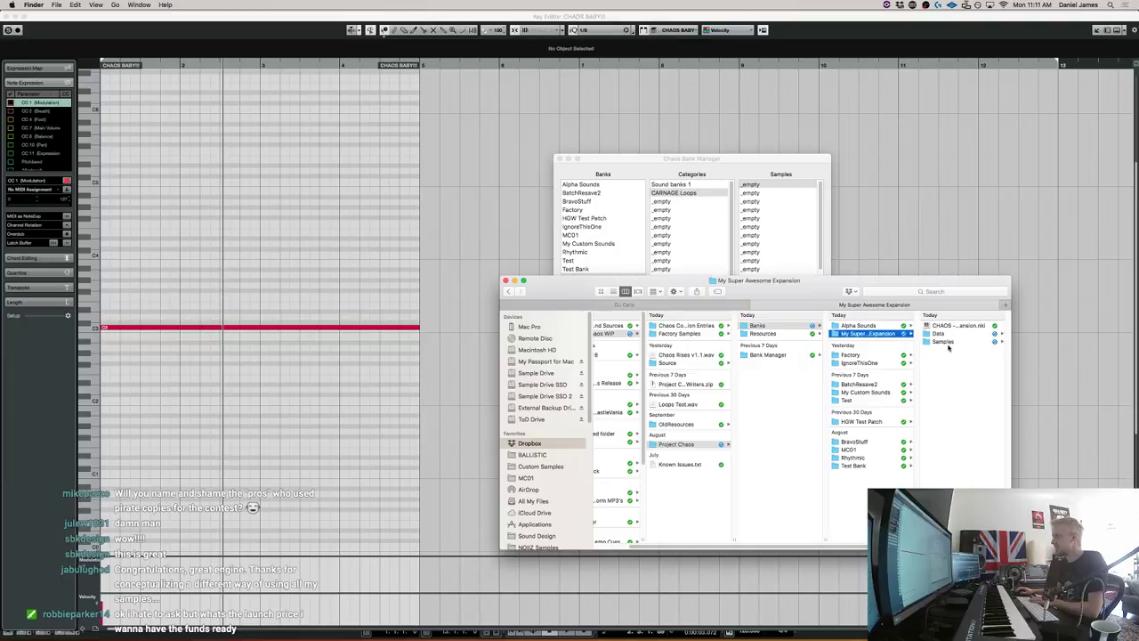
click(939, 333)
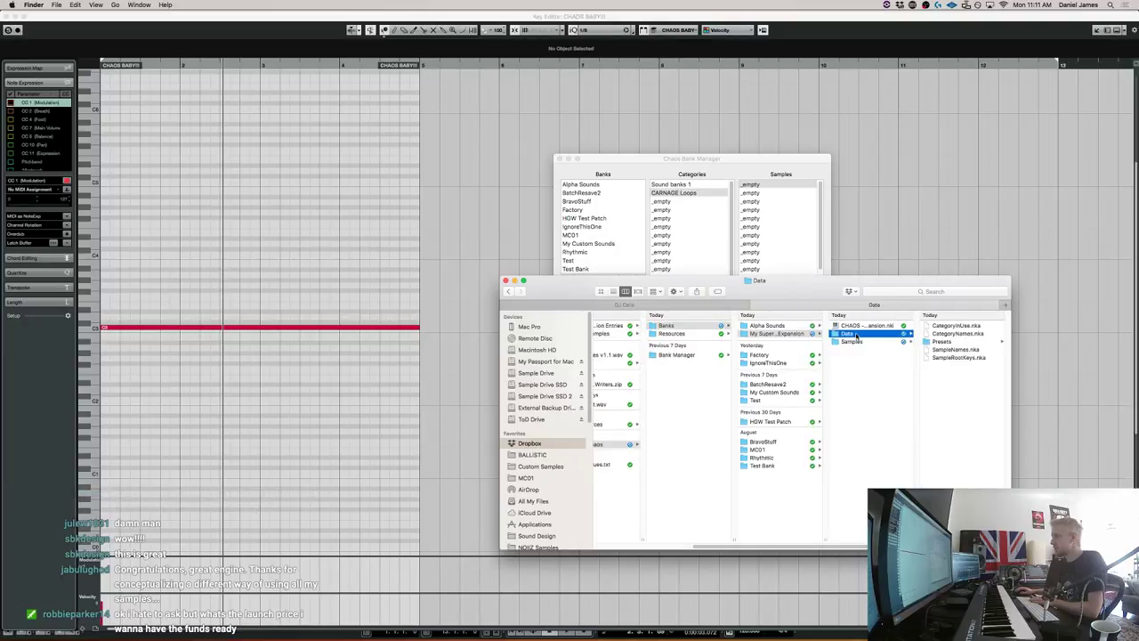
click(941, 342)
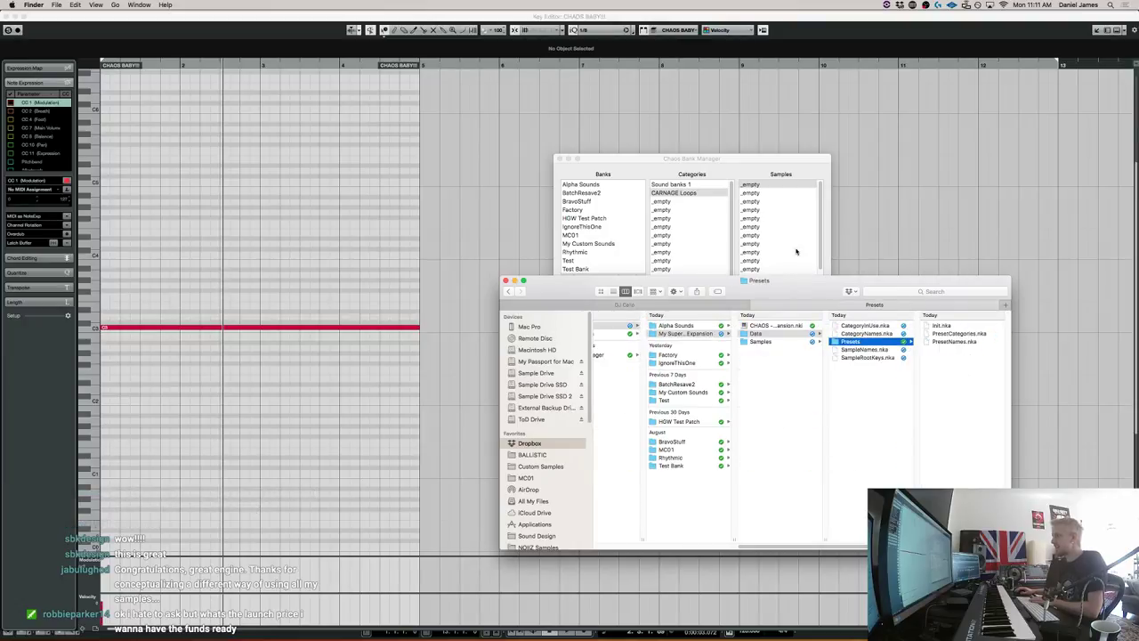
Switch back to Kontakt in Cubase and remove the CHAOS - Alpha Sounds instrument from the rack.
key(super+Tab)
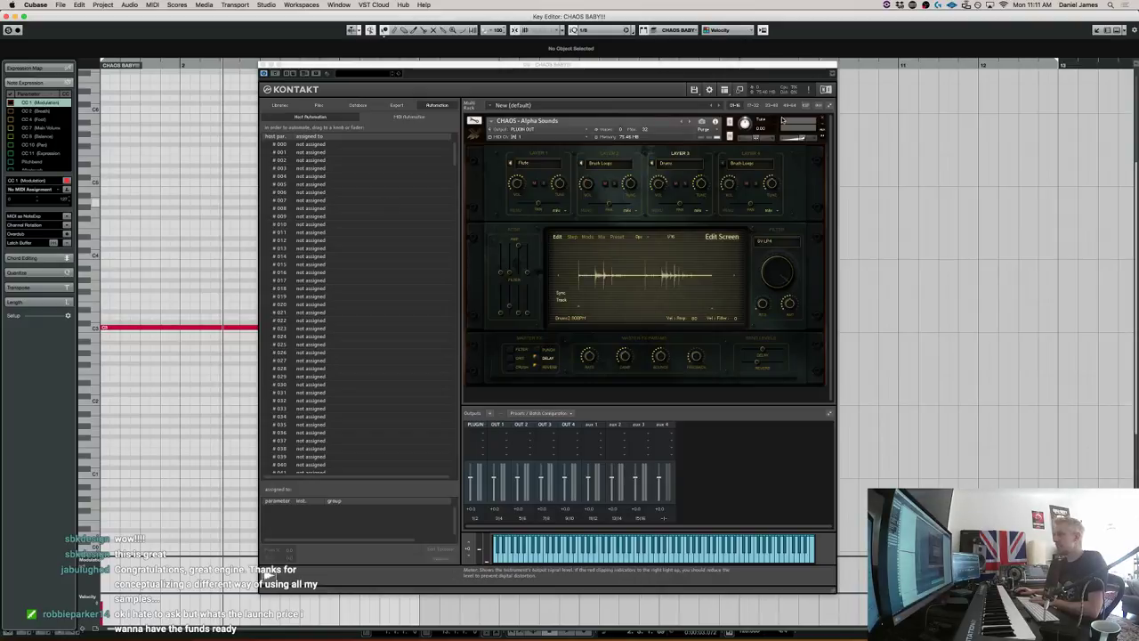
click(822, 119)
click(598, 208)
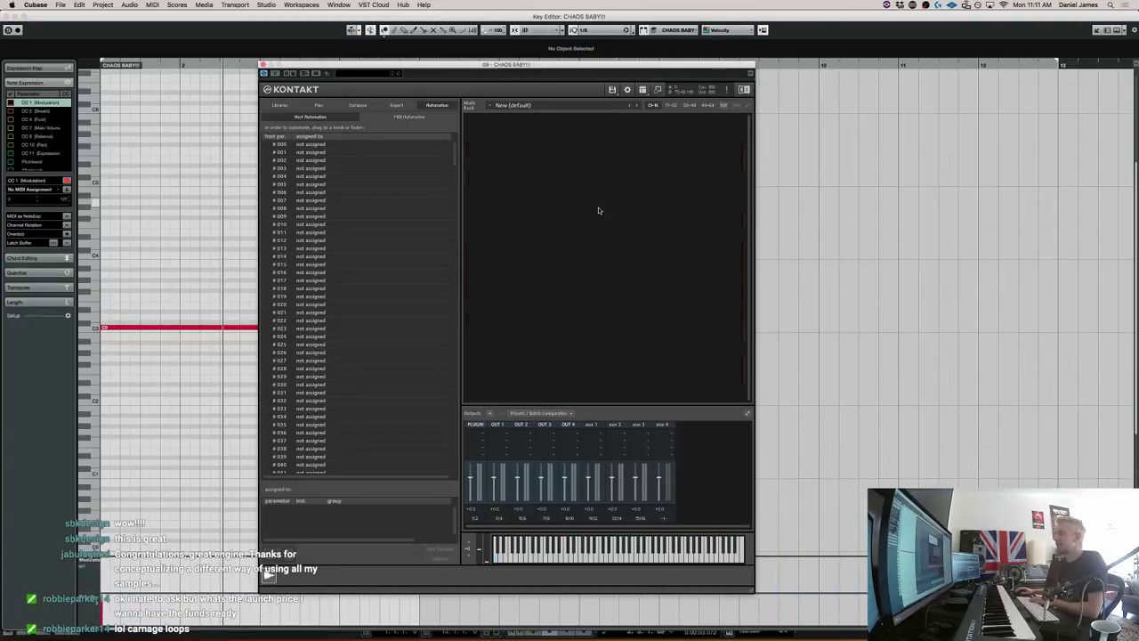
Load the CHAOS instrument file from the My Super Awesome Expansion bank folder into the empty rack.
click(612, 89)
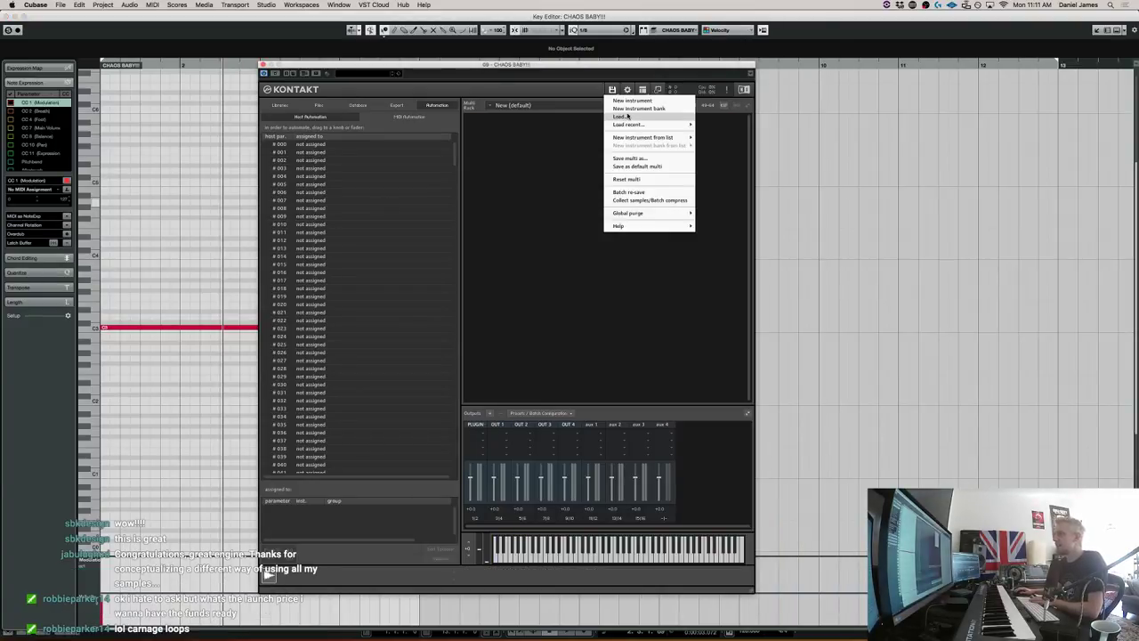
click(627, 117)
click(576, 126)
click(560, 139)
click(658, 157)
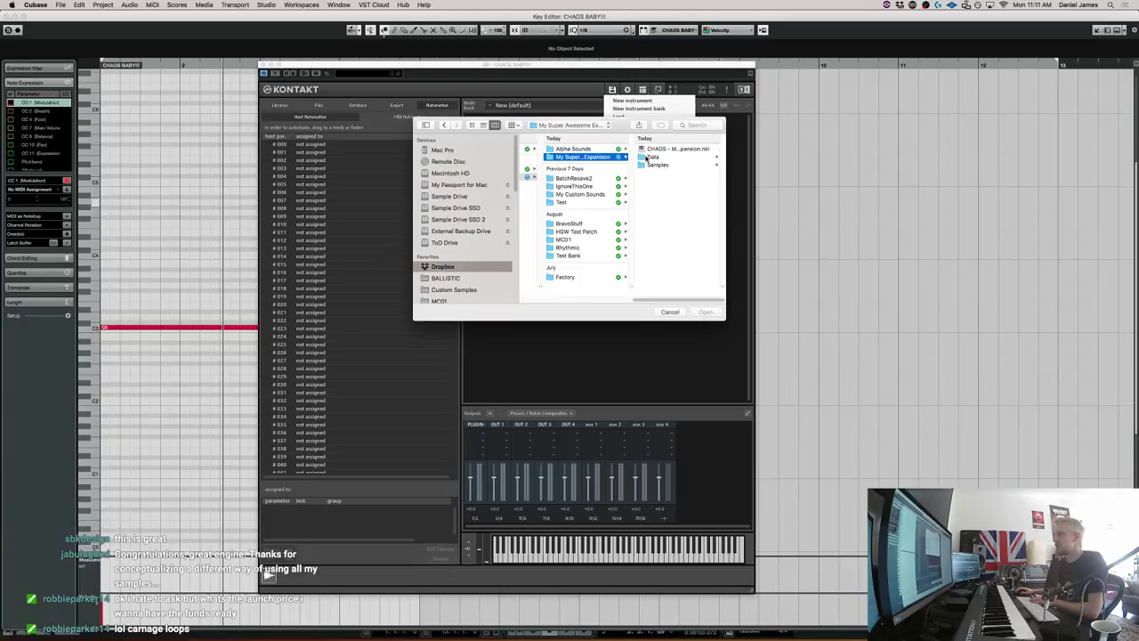
click(649, 148)
double_click(649, 151)
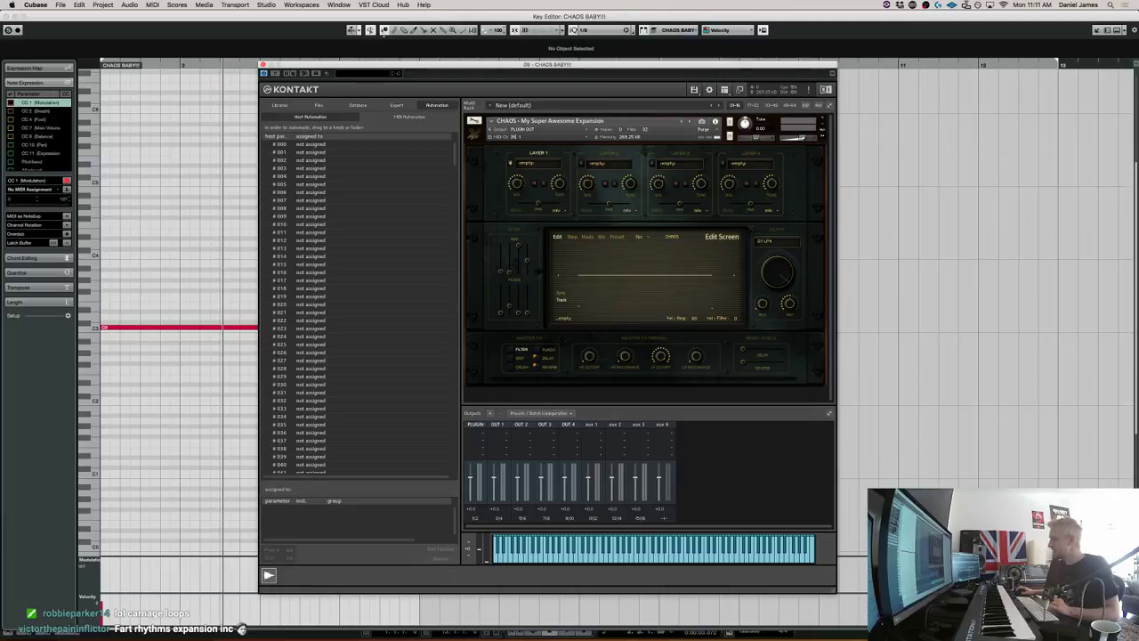
Switch to Finder and review where the My Super Awesome Expansion folder sits within Project Chaos's Banks folder.
key(super+Tab)
click(737, 368)
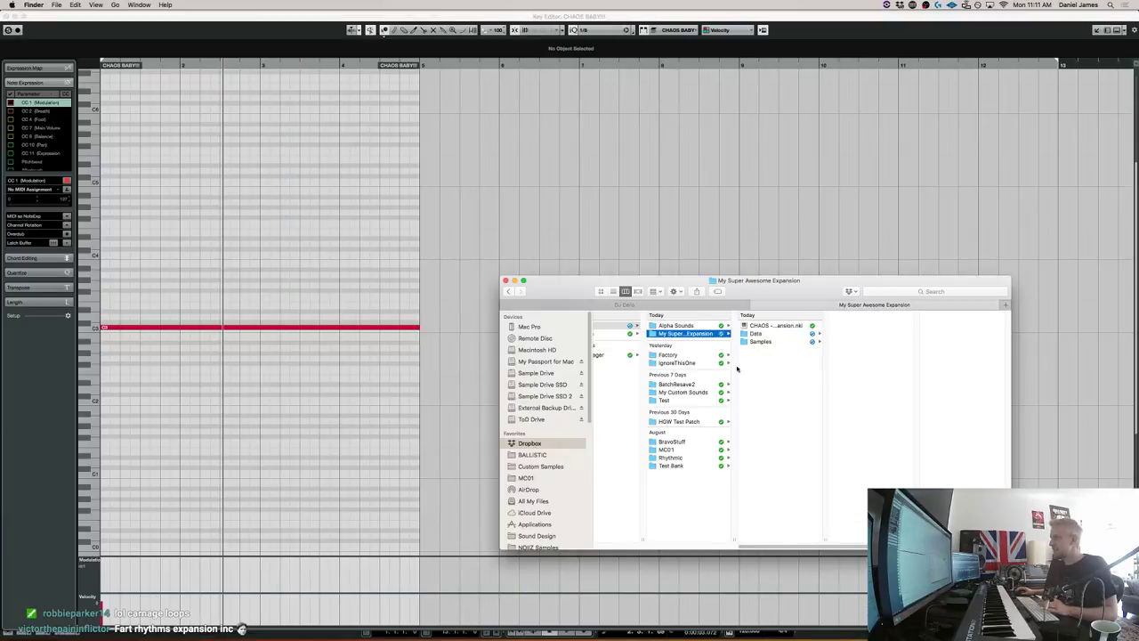
right_click(682, 337)
click(961, 398)
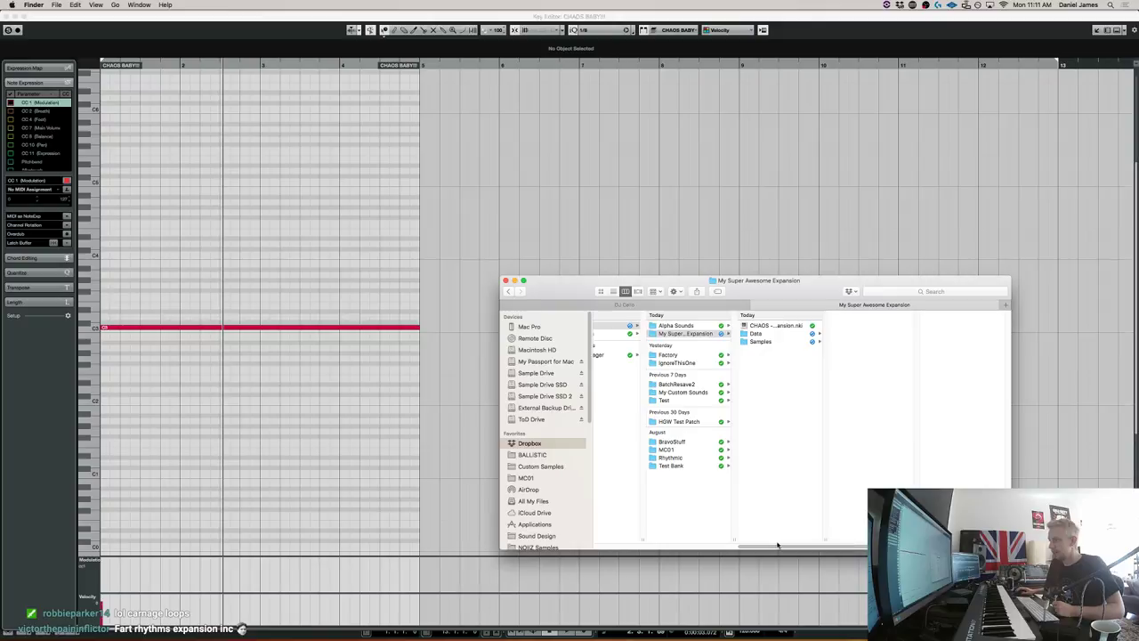
drag(762, 545, 659, 490)
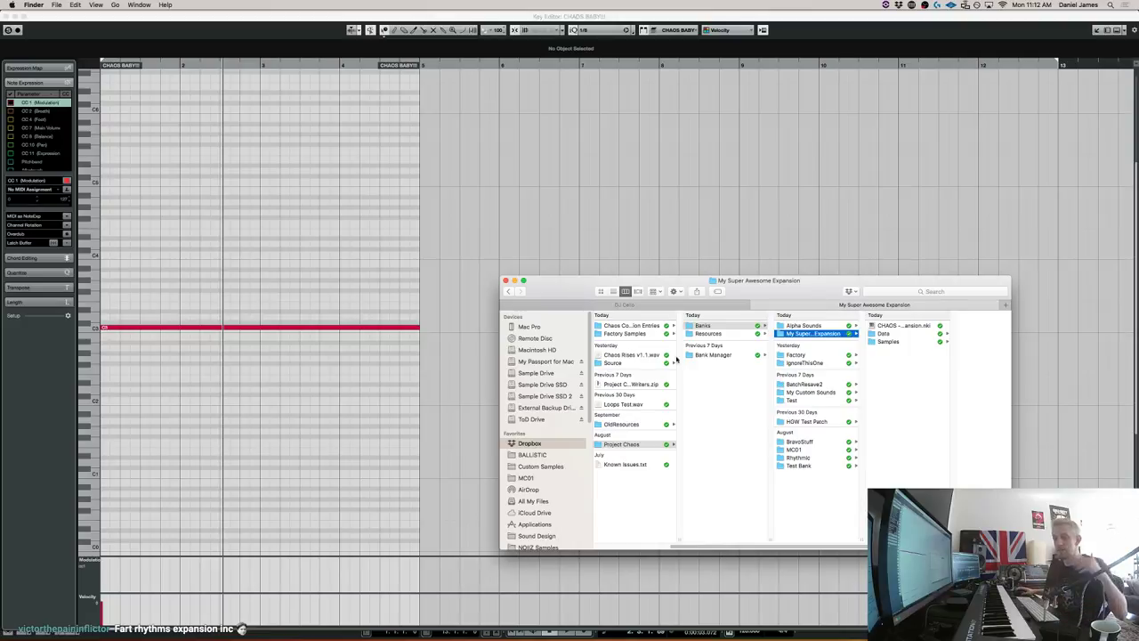
Return to Kontakt and replace the expansion instrument with the recently used CHAOS - Factory.nki.
key(super+Tab)
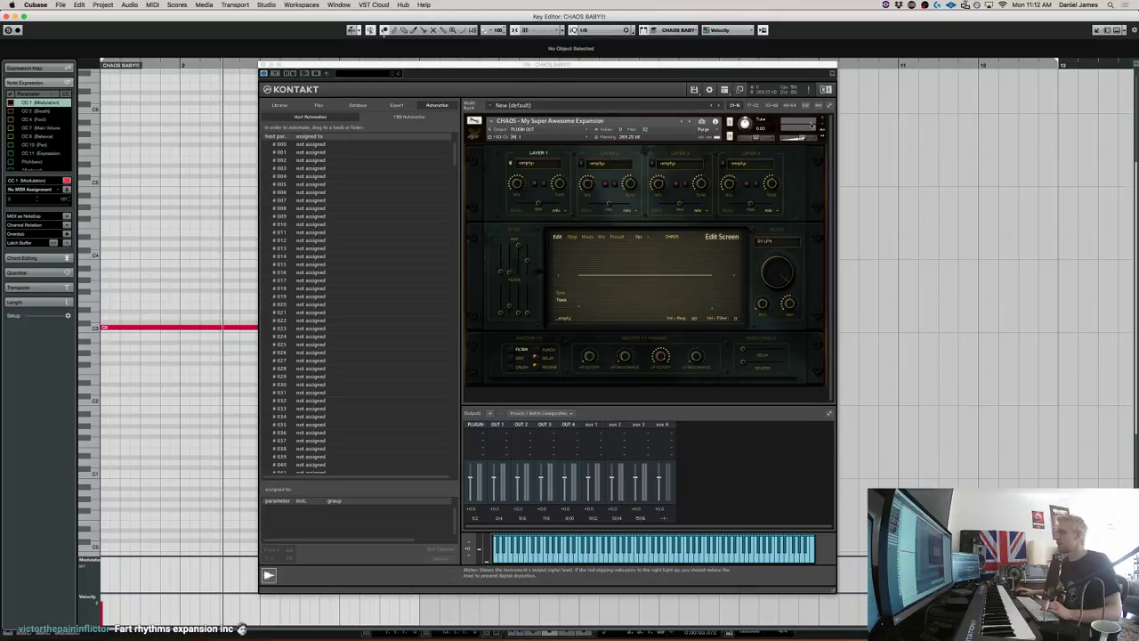
click(826, 120)
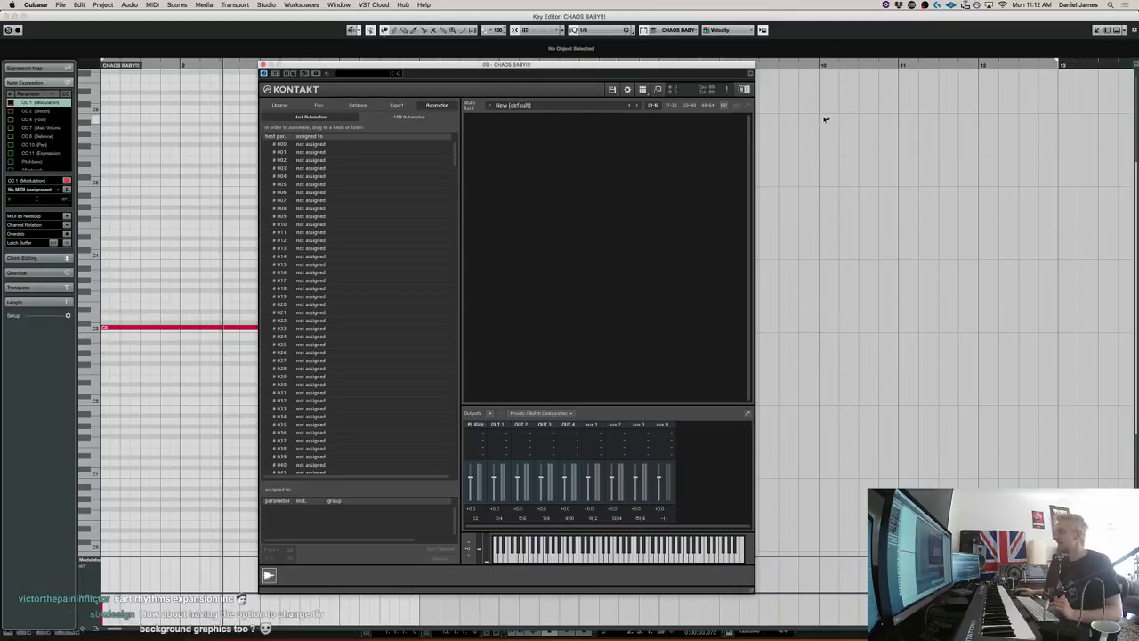
click(611, 89)
mouse_move(636, 127)
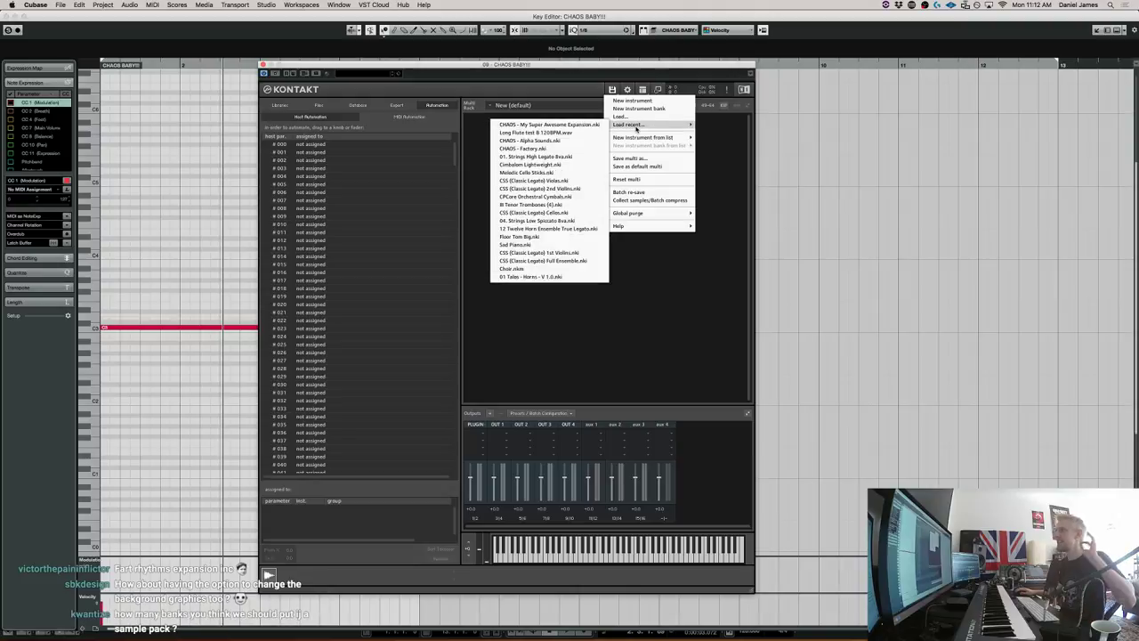
click(595, 149)
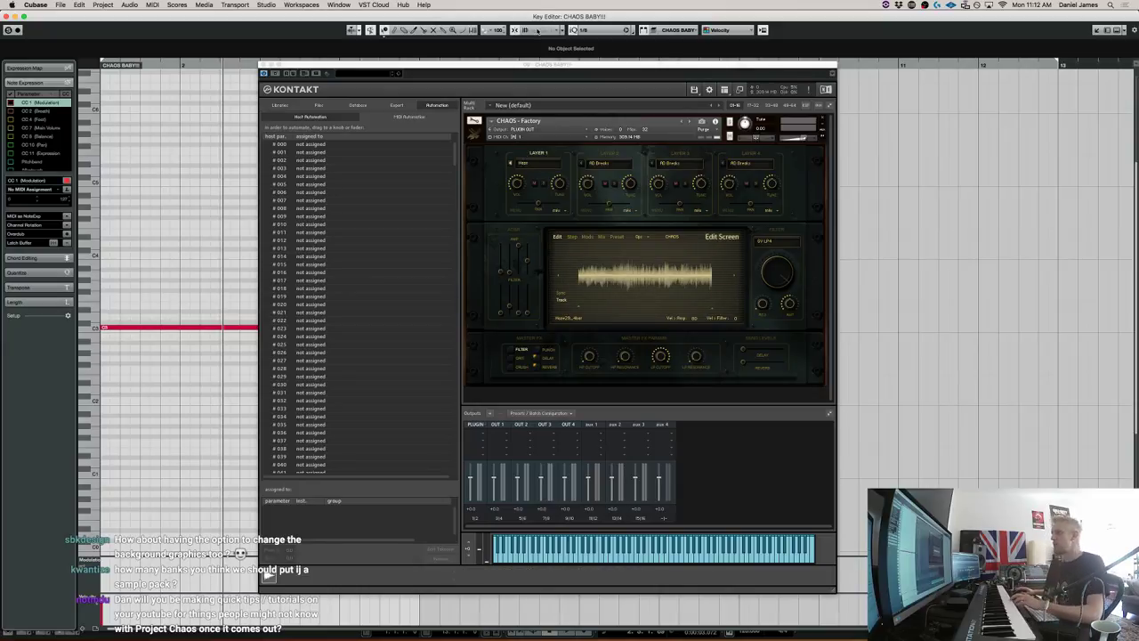
Load the AD Breaks category into layer 1 and draw varying levels for its first eight sequencer steps.
click(534, 164)
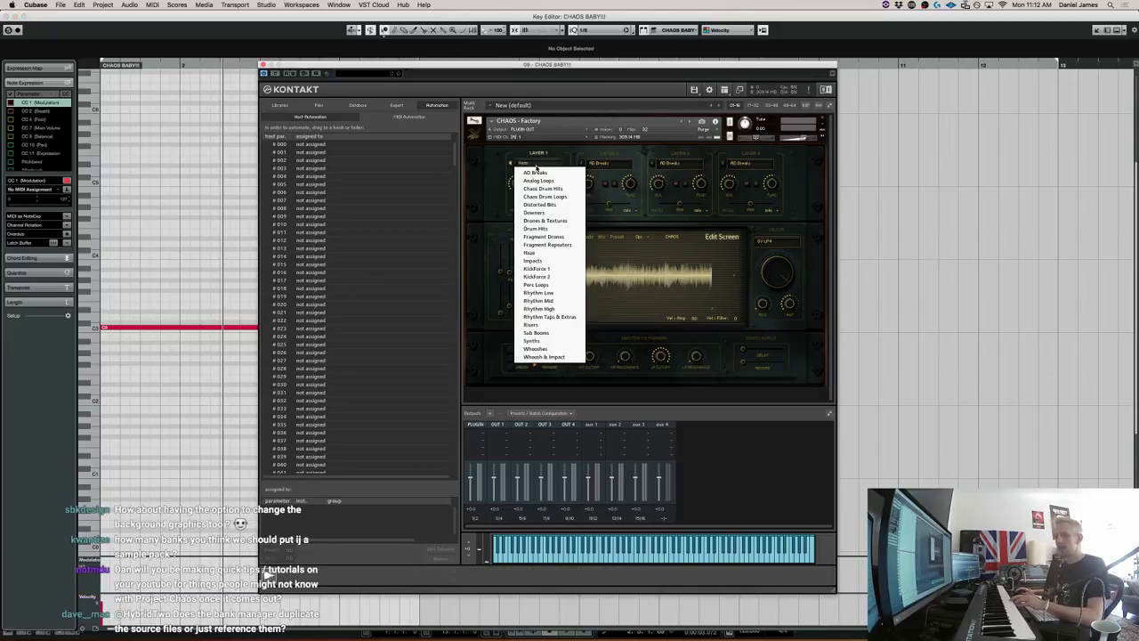
click(549, 172)
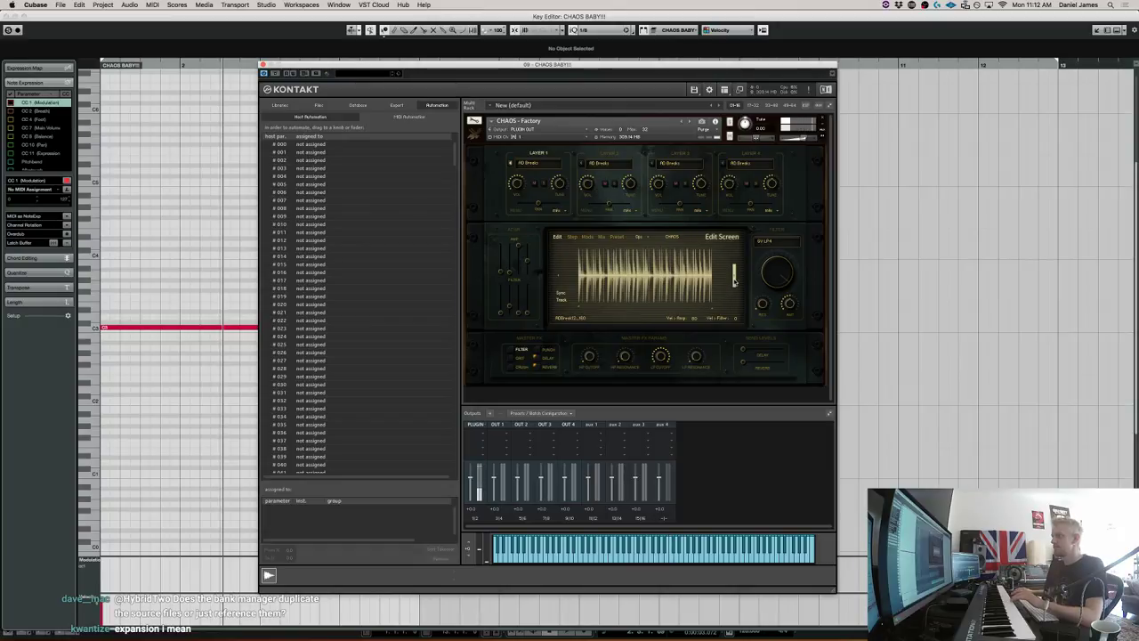
click(572, 237)
drag(574, 267, 615, 261)
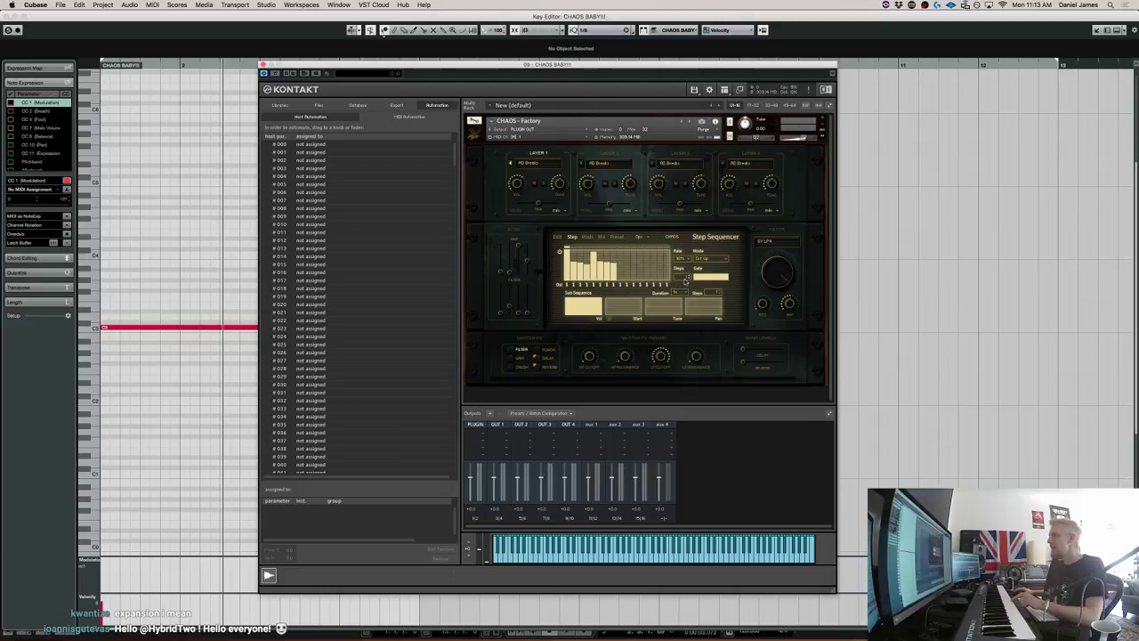
Set layer 1's step sequencer rate to 8th and partly raise the second bar of the sub sequence.
click(681, 257)
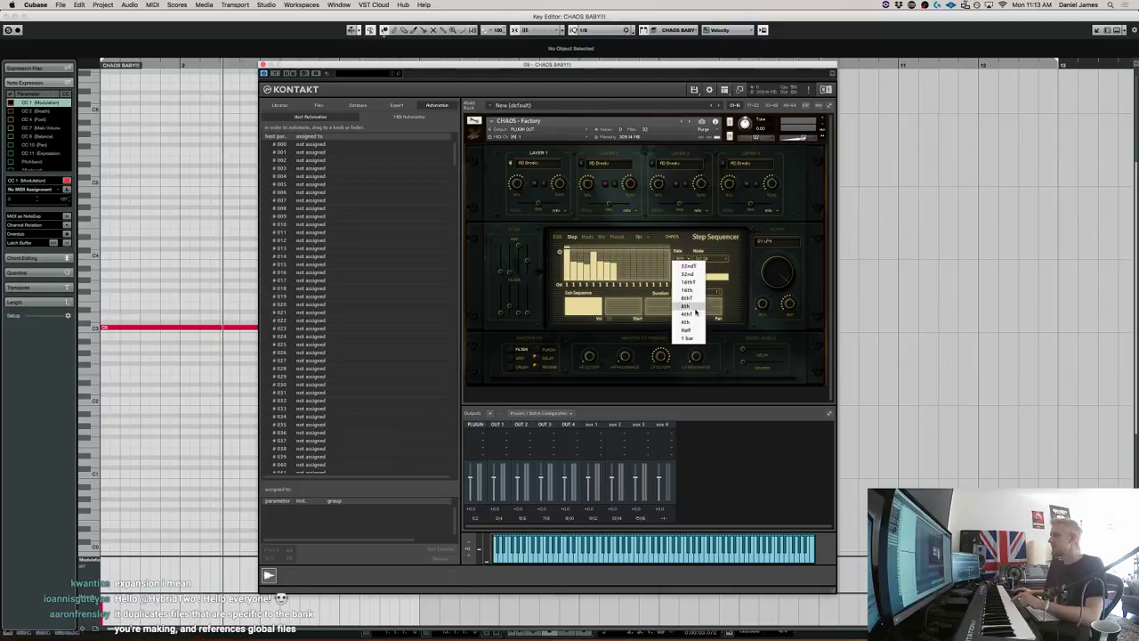
click(685, 308)
drag(625, 315, 628, 299)
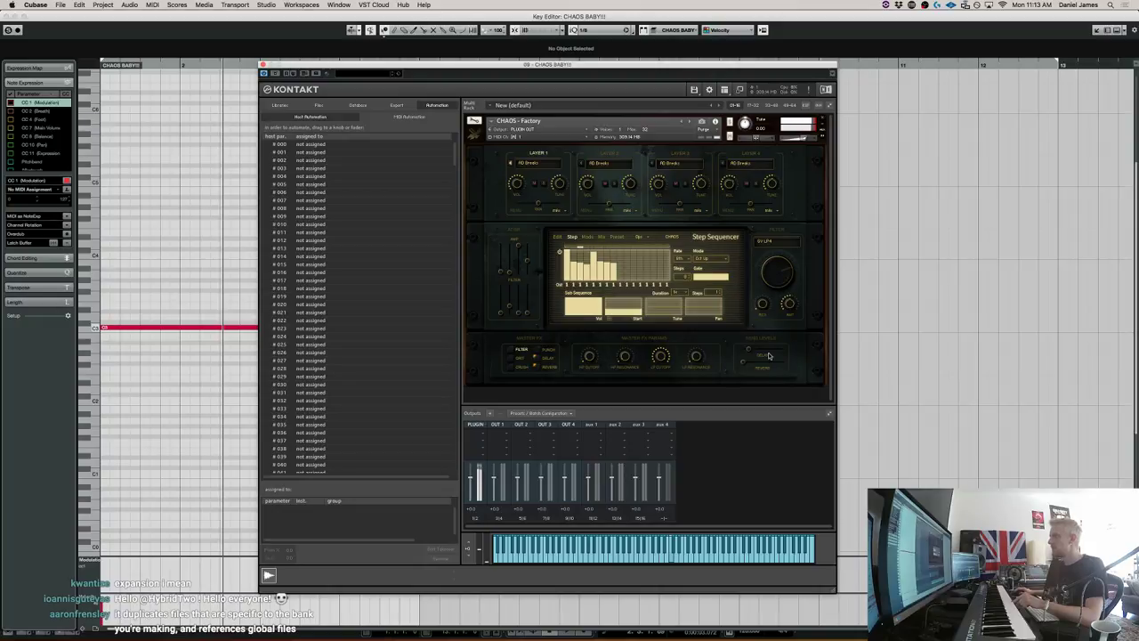
Select the Delay among the master effects and raise its send level for layer 1.
click(547, 358)
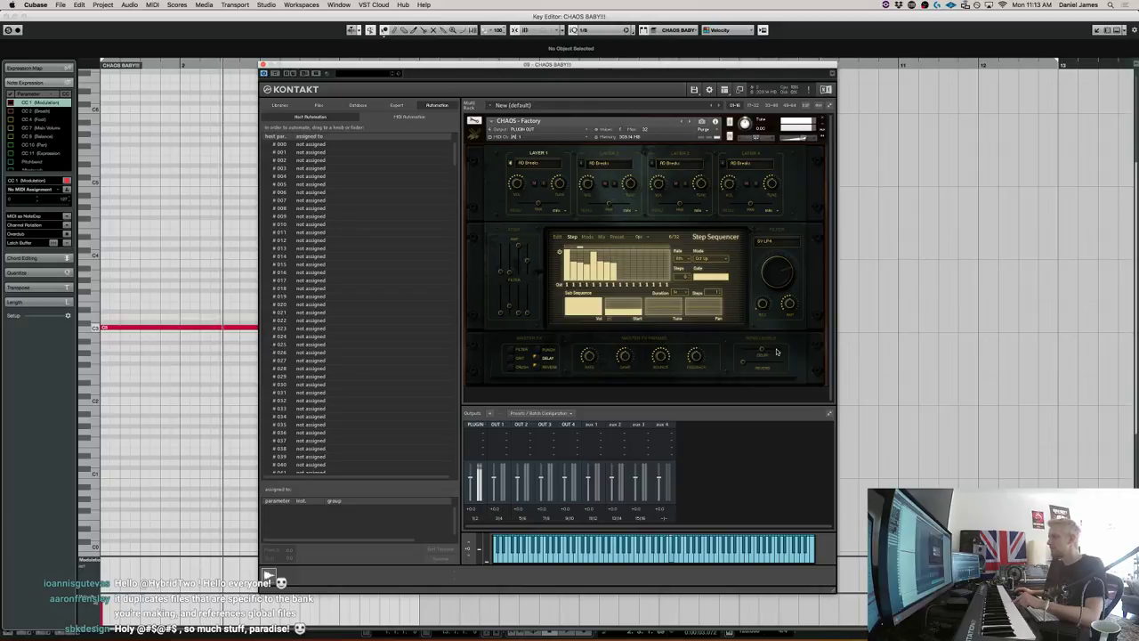
Check the Layer Mix page and step sequencer, and adjust the vertical control beside layer 1's waveform on the Edit screen.
click(602, 237)
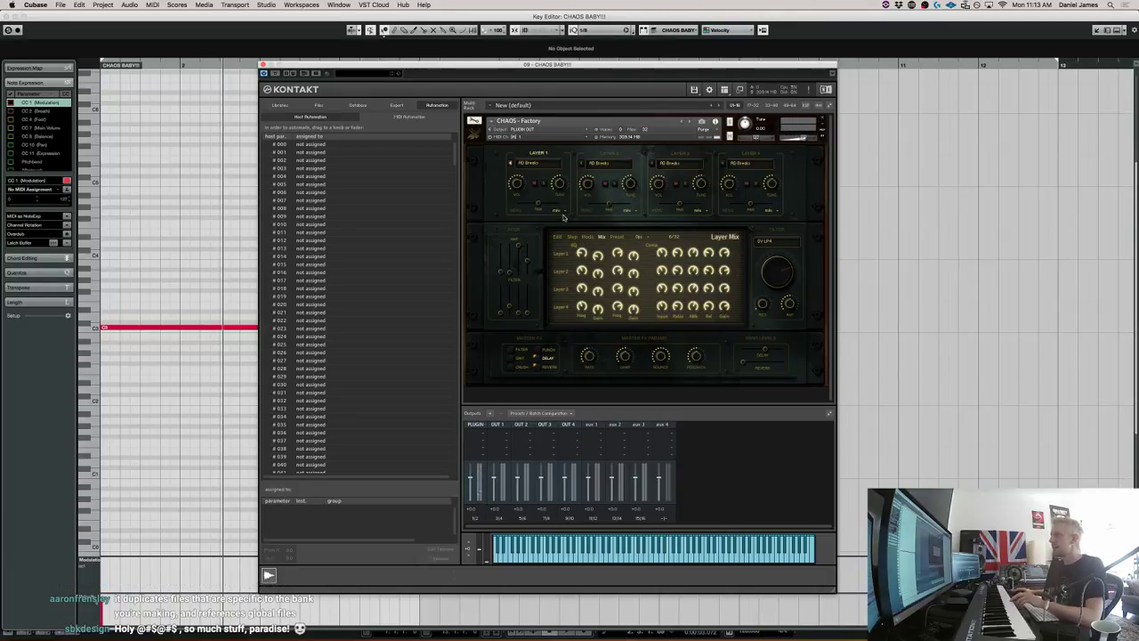
click(574, 239)
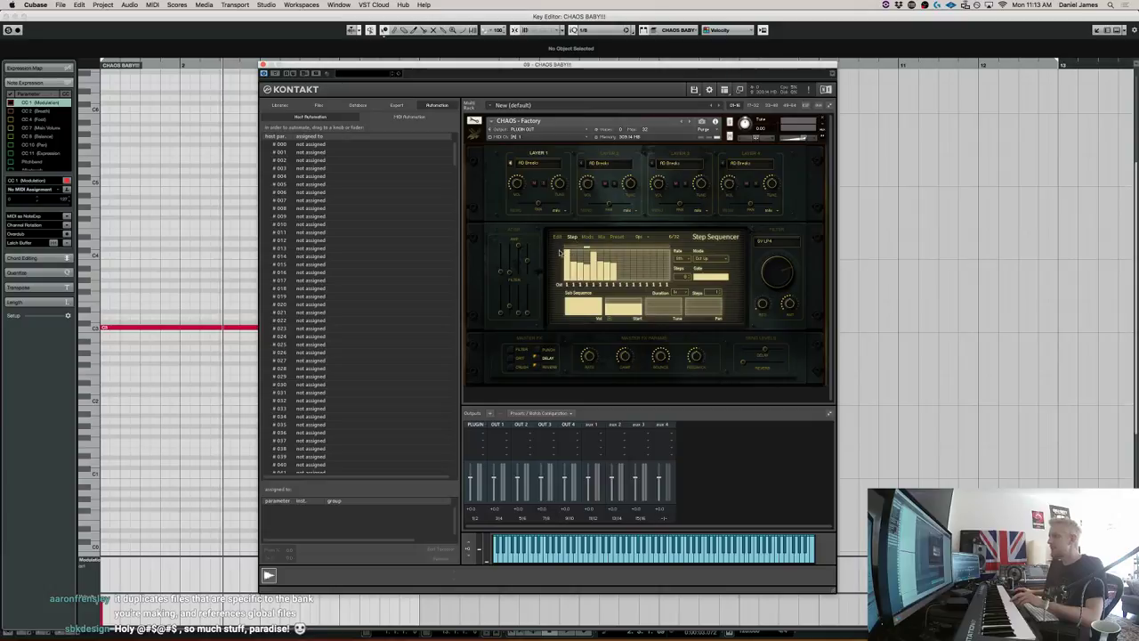
click(555, 238)
drag(735, 275, 735, 279)
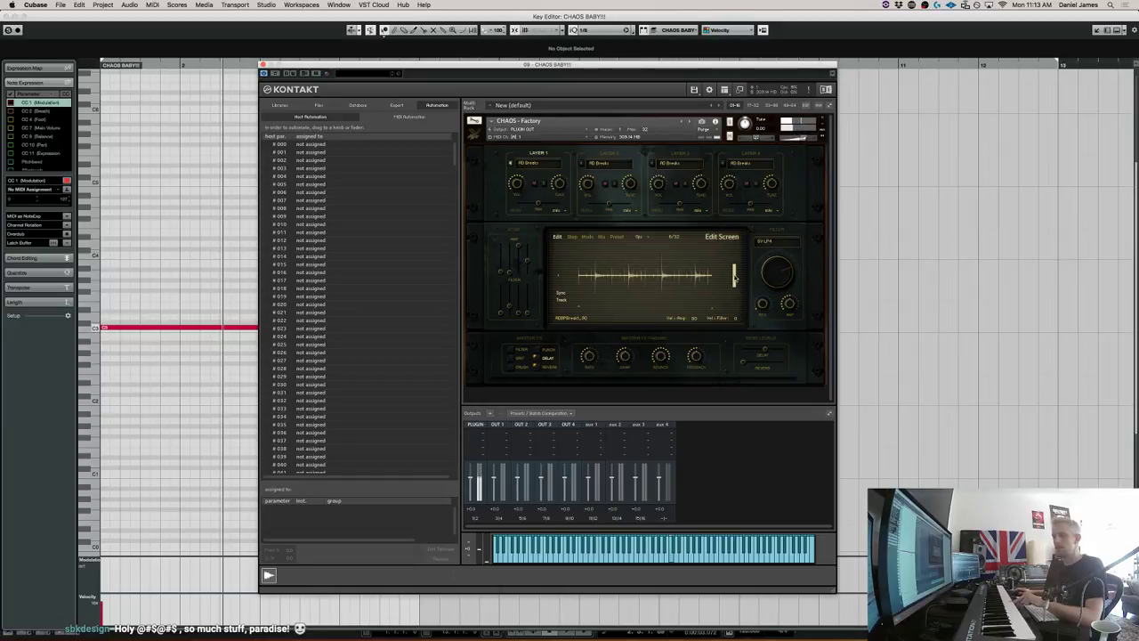
Try the Impacts category in layer 2 and replace it with Haze.
click(581, 164)
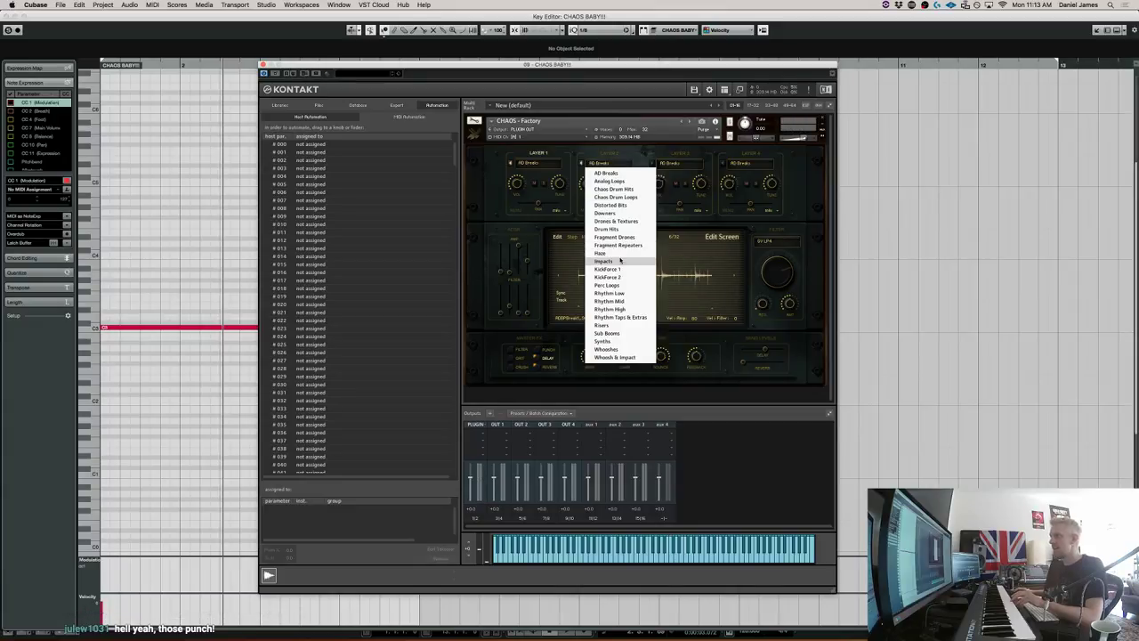
click(615, 258)
click(594, 164)
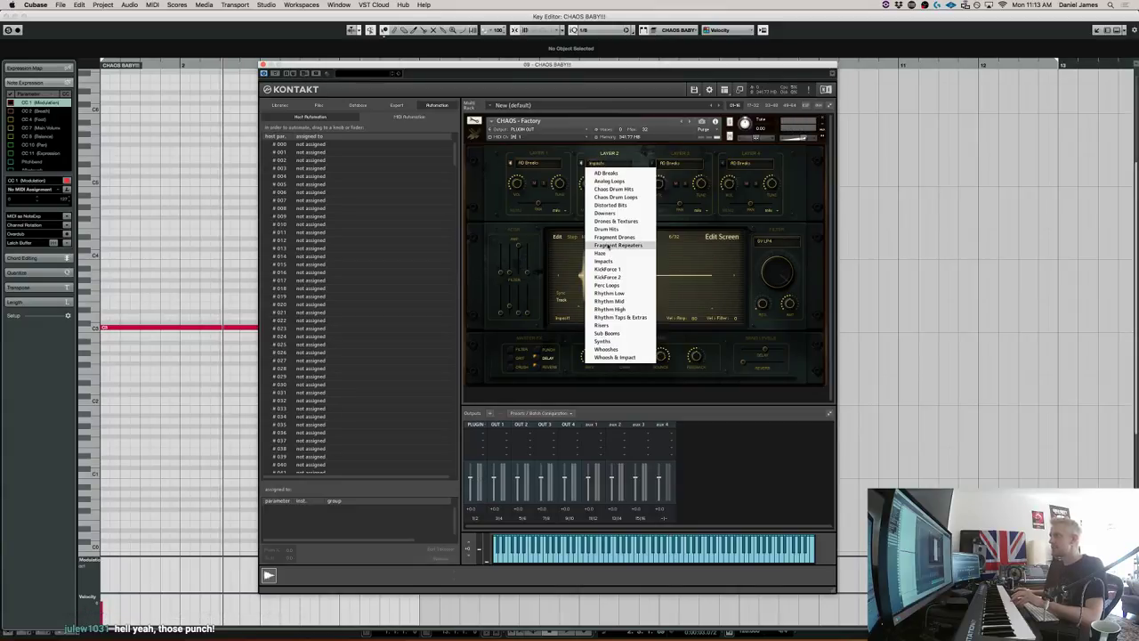
click(601, 252)
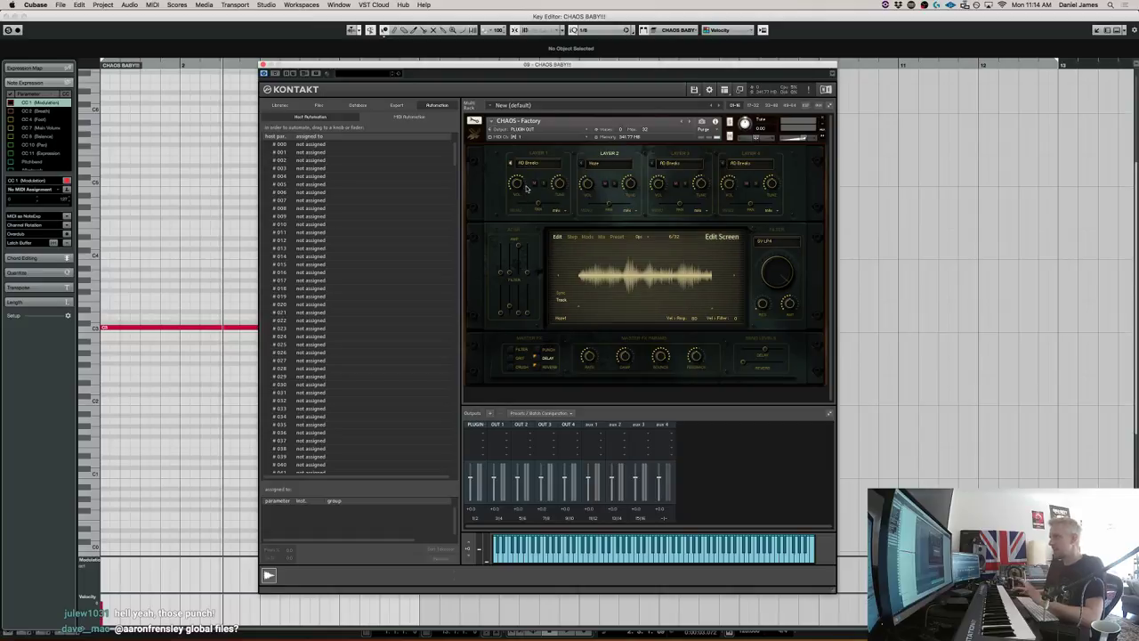
Show layer 1's step sequencer and load the Rhythm Mid category into layer 2.
click(542, 155)
click(572, 237)
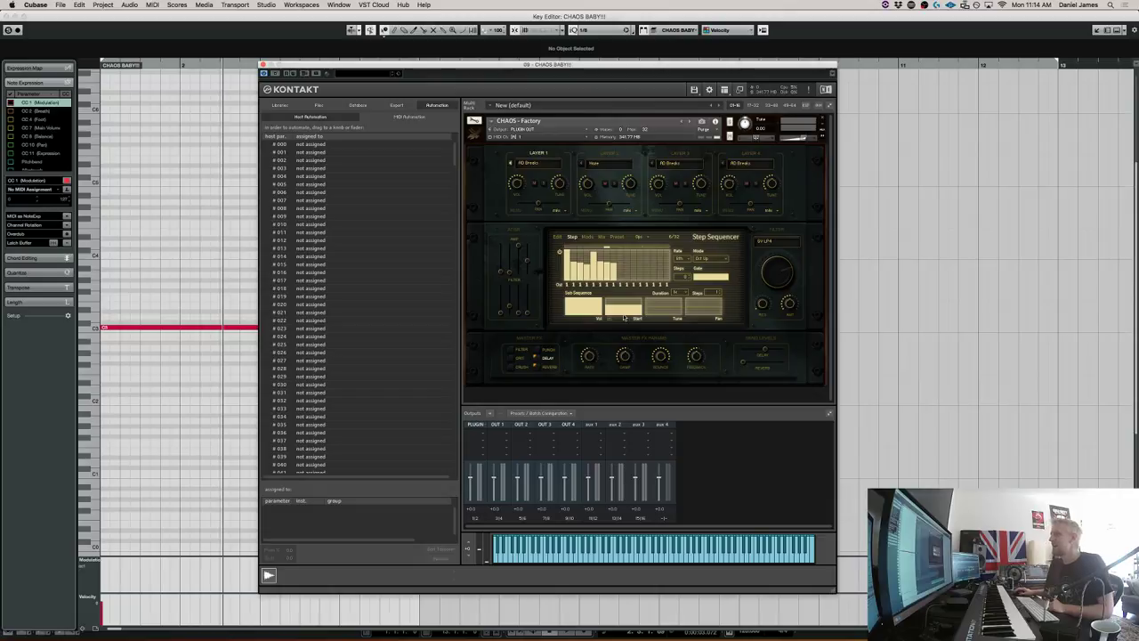
click(594, 164)
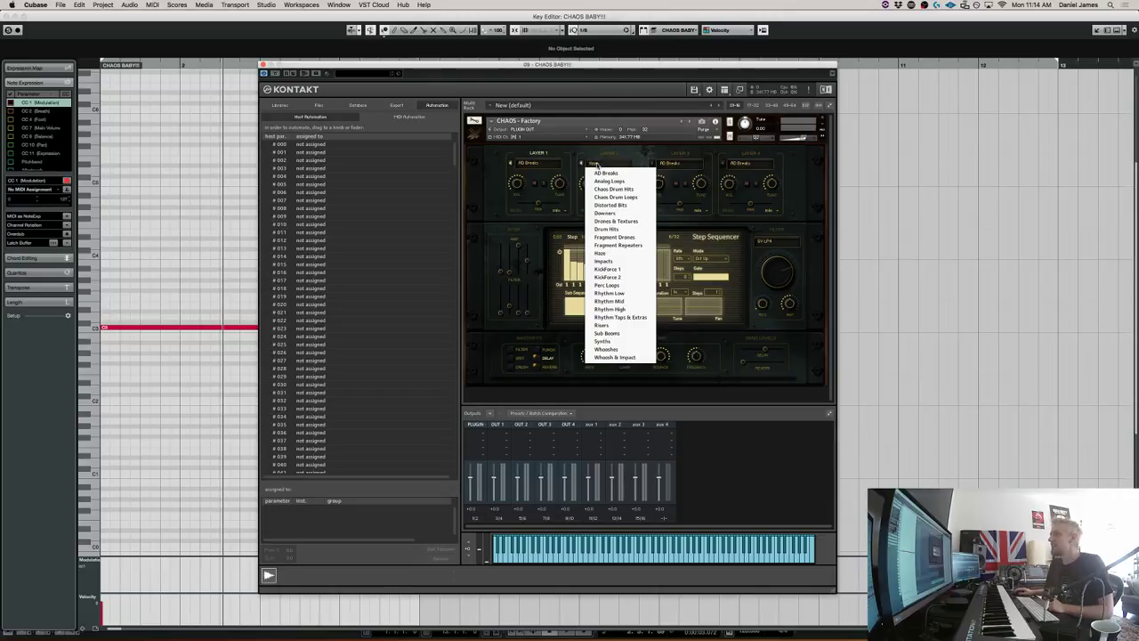
click(623, 303)
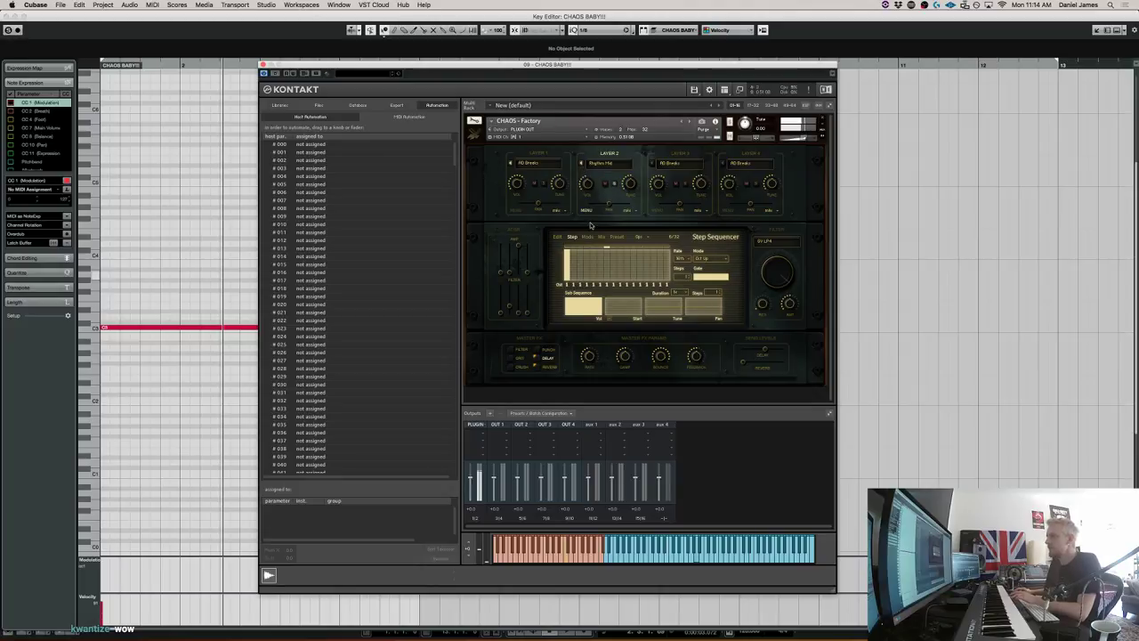
Draw varying levels for layer 2's first eleven sequencer steps and partly raise the second bar of its sub sequence.
click(559, 236)
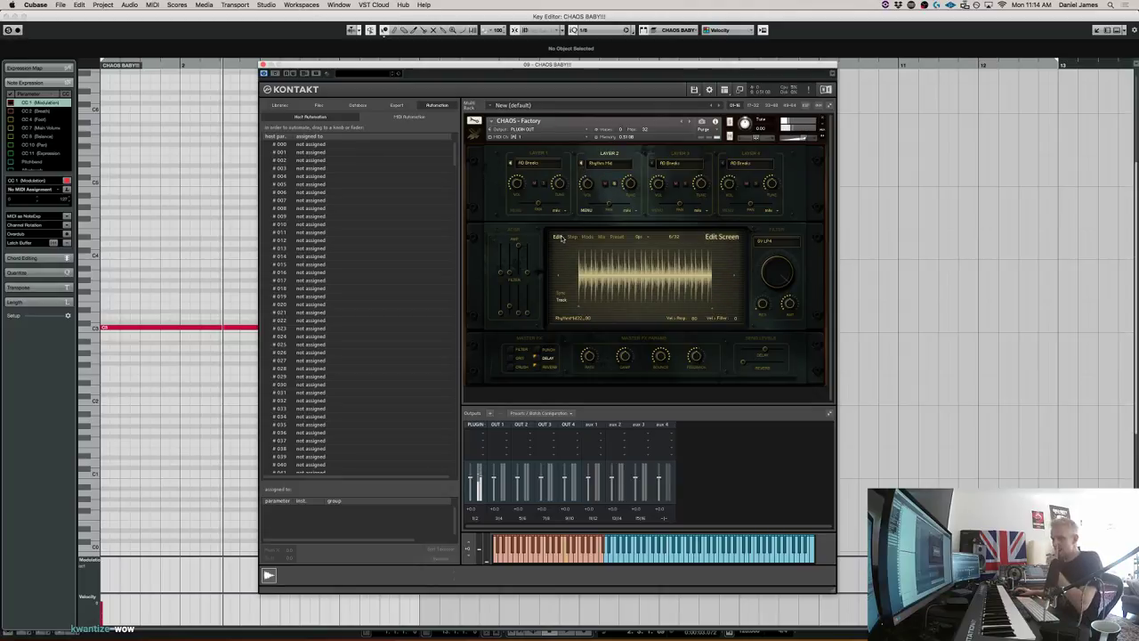
click(572, 237)
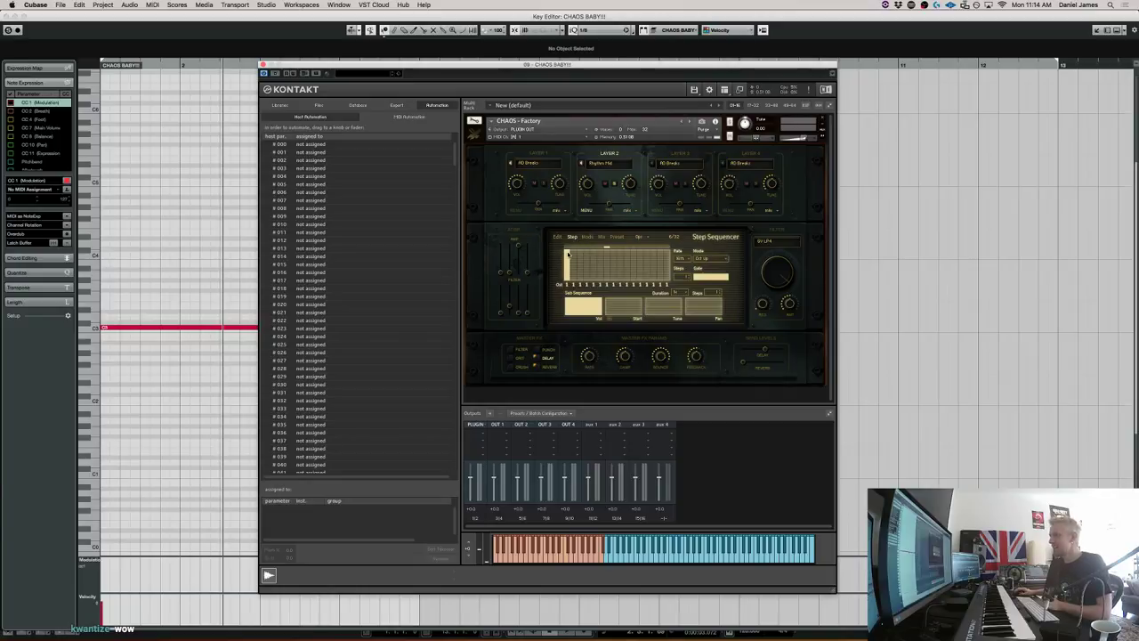
mouse_move(580, 259)
mouse_down()
mouse_move(638, 262)
mouse_move(624, 261)
mouse_up()
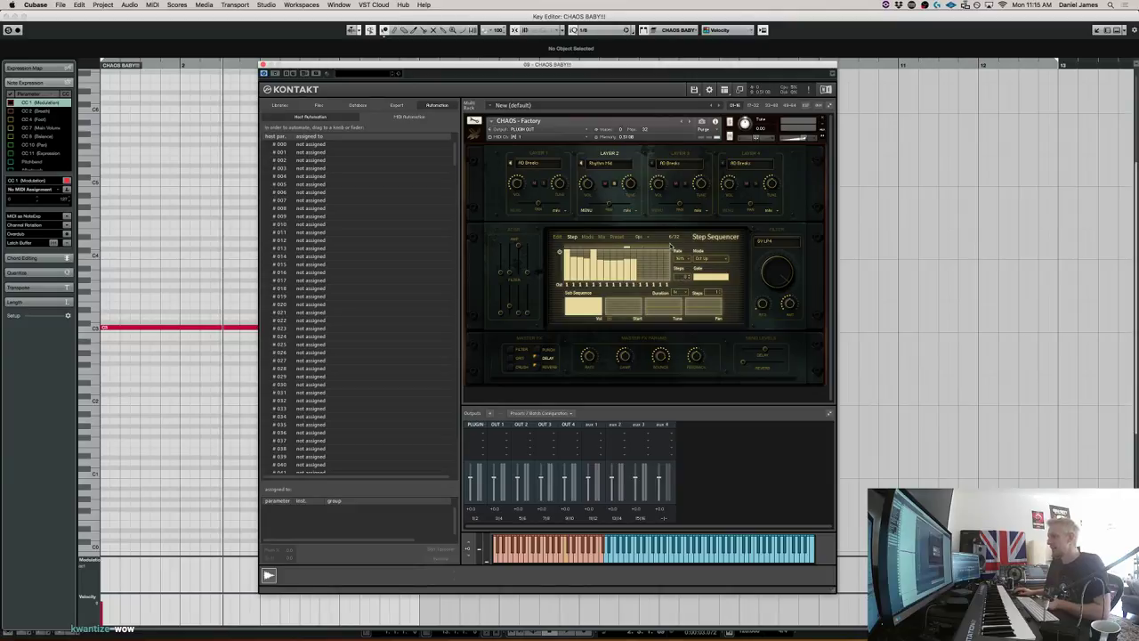
mouse_move(620, 317)
mouse_down()
mouse_move(626, 303)
mouse_move(638, 313)
mouse_up()
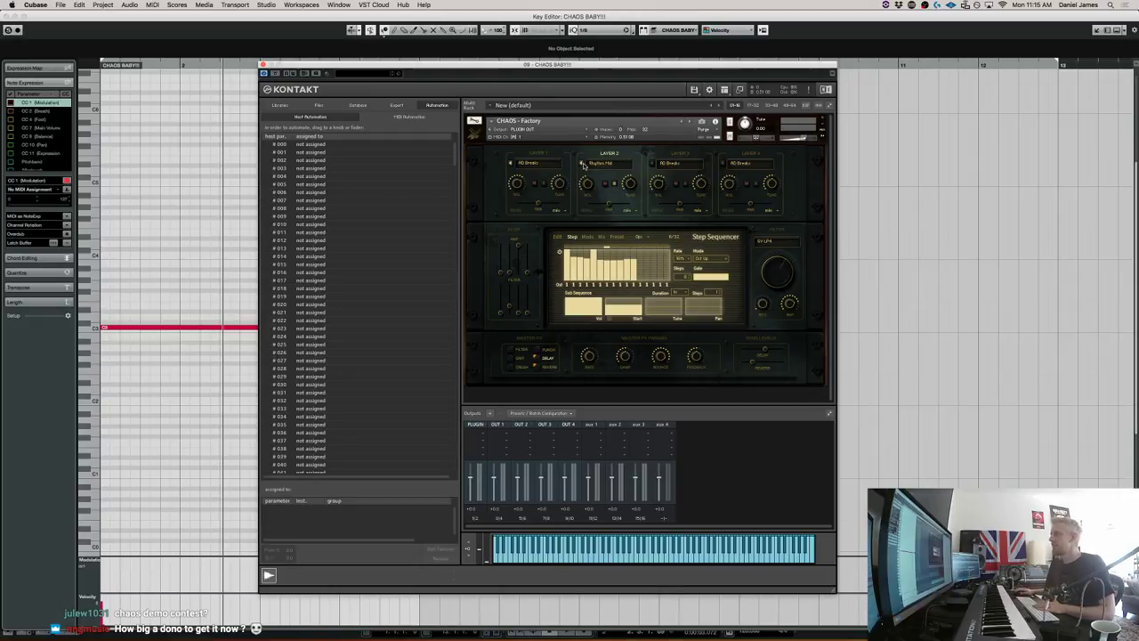
Reload the AD Breaks category in layer 1 and check its Edit screen and the Layer Mix page.
click(559, 165)
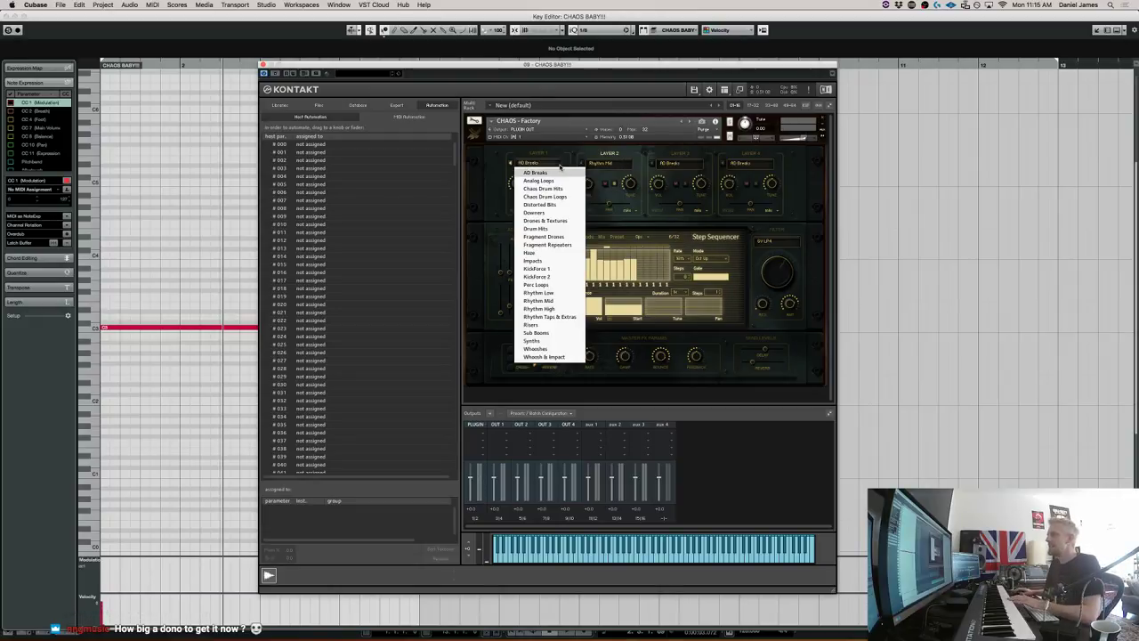
click(562, 173)
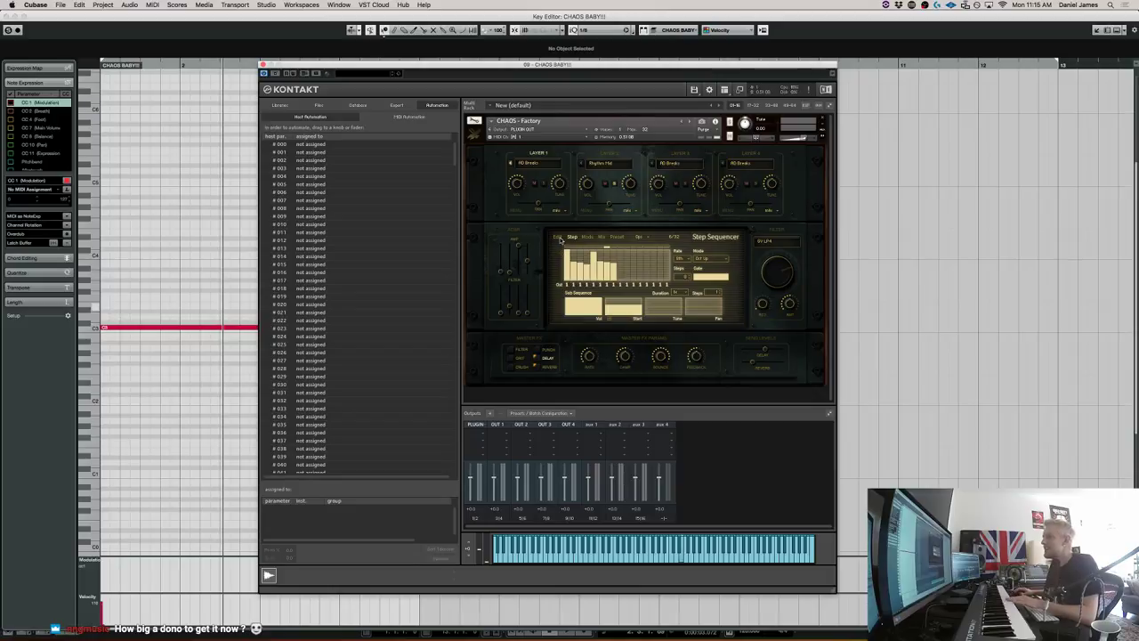
click(560, 237)
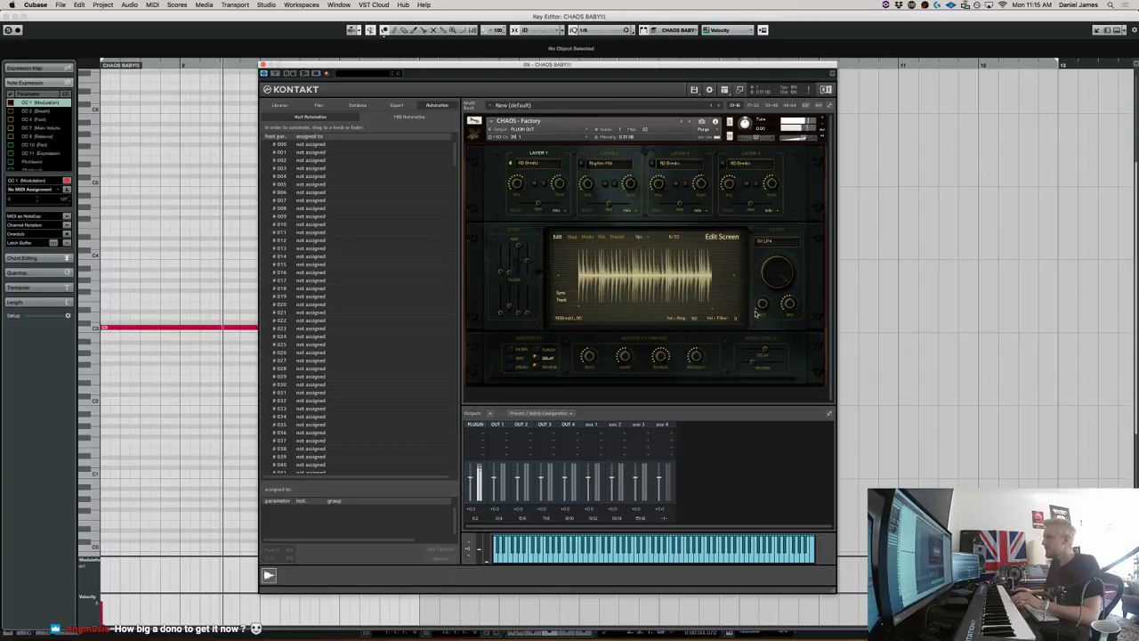
click(602, 237)
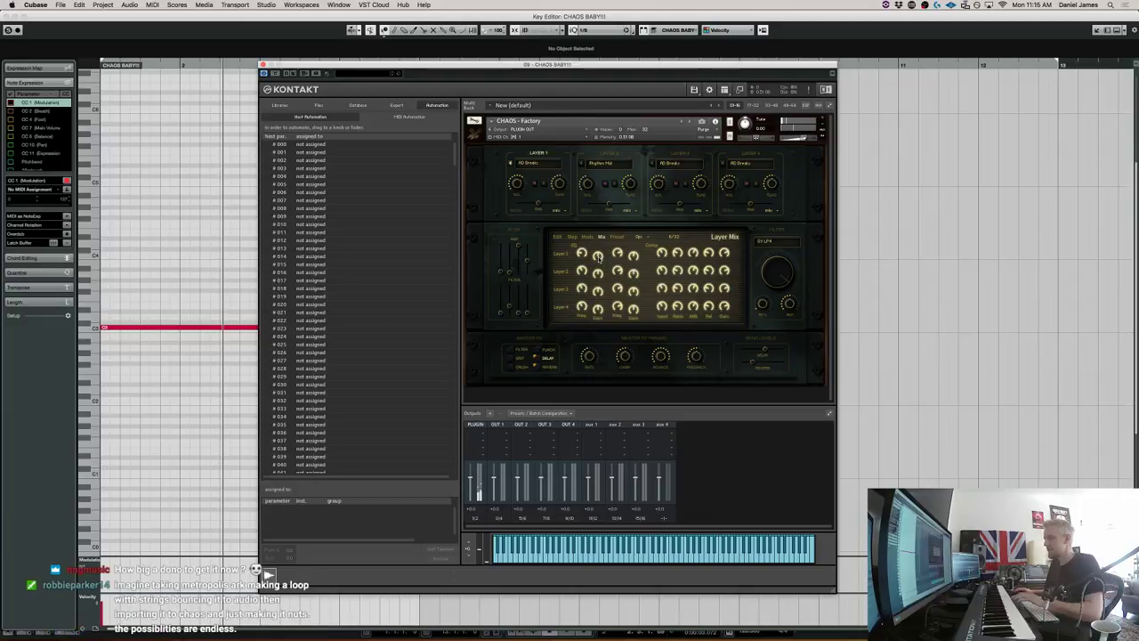
click(558, 236)
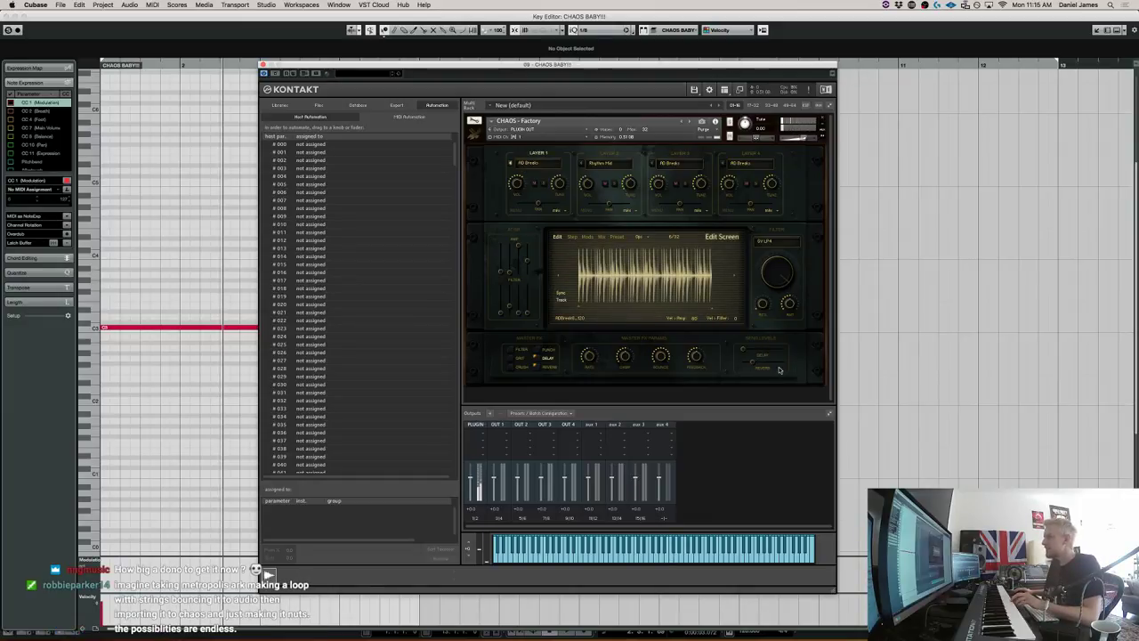
Load the Analog Loops category into layer 1 and set its step sequencer rate to 4th.
click(529, 164)
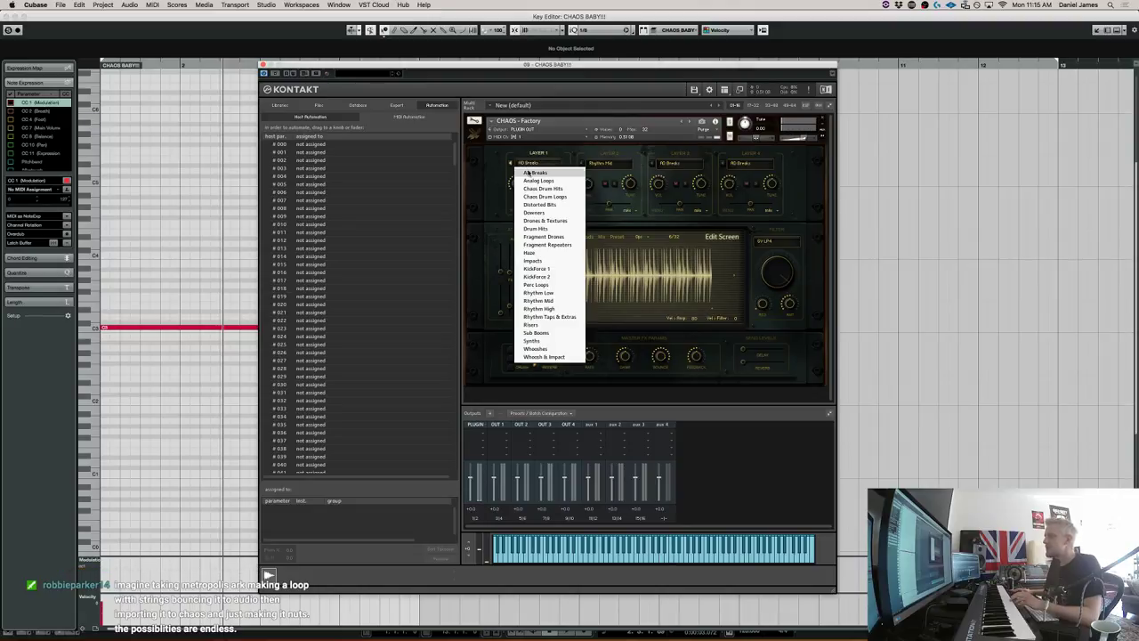
click(537, 180)
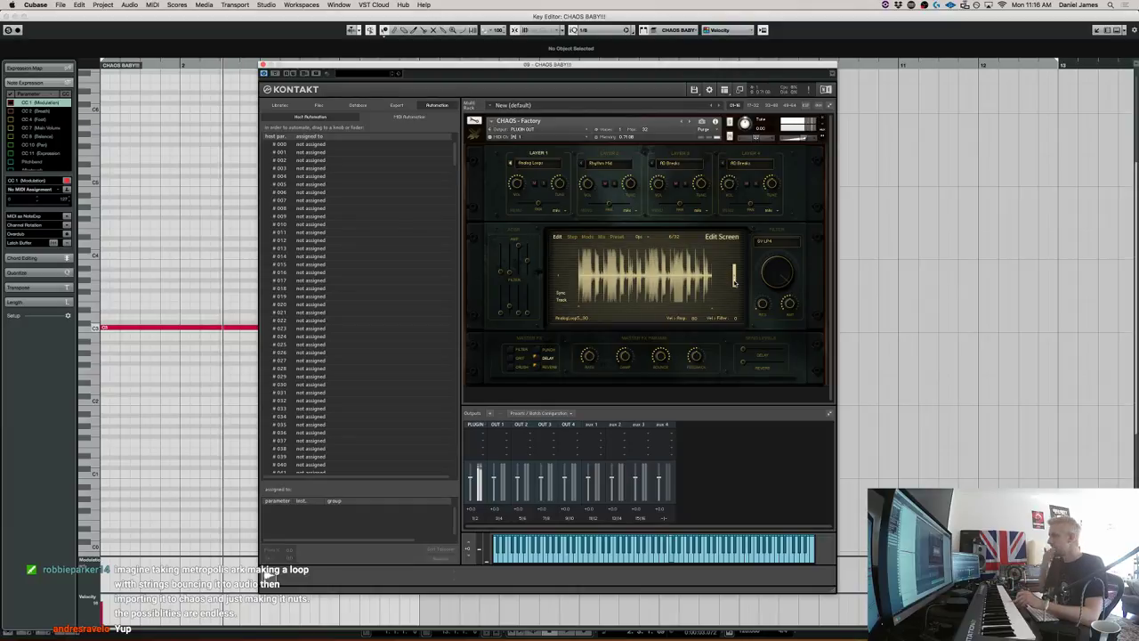
click(572, 237)
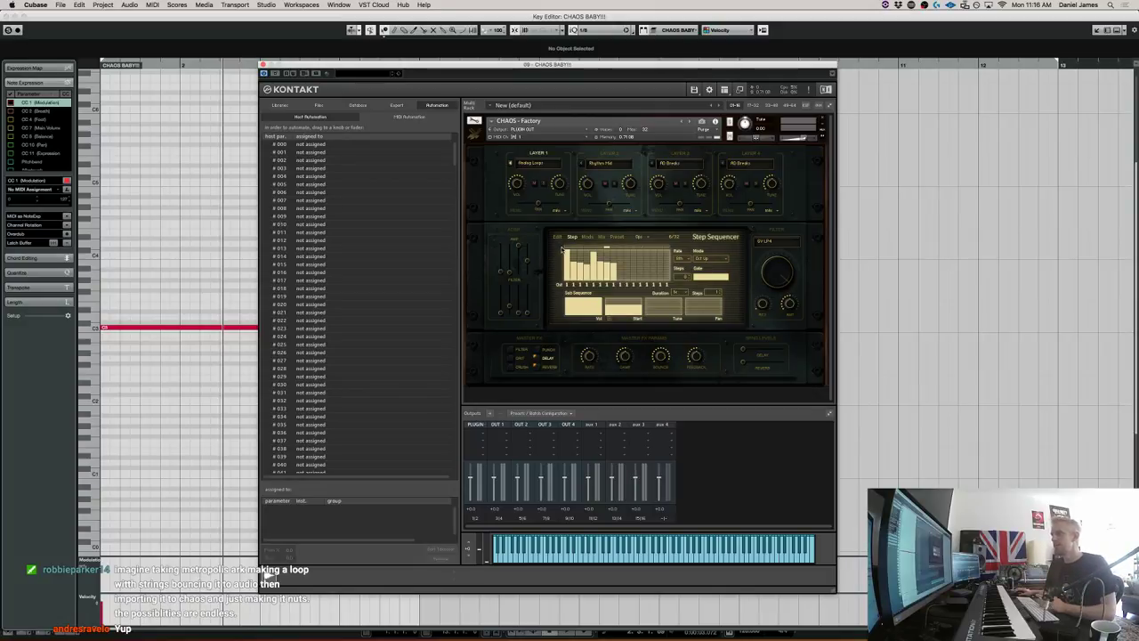
click(681, 260)
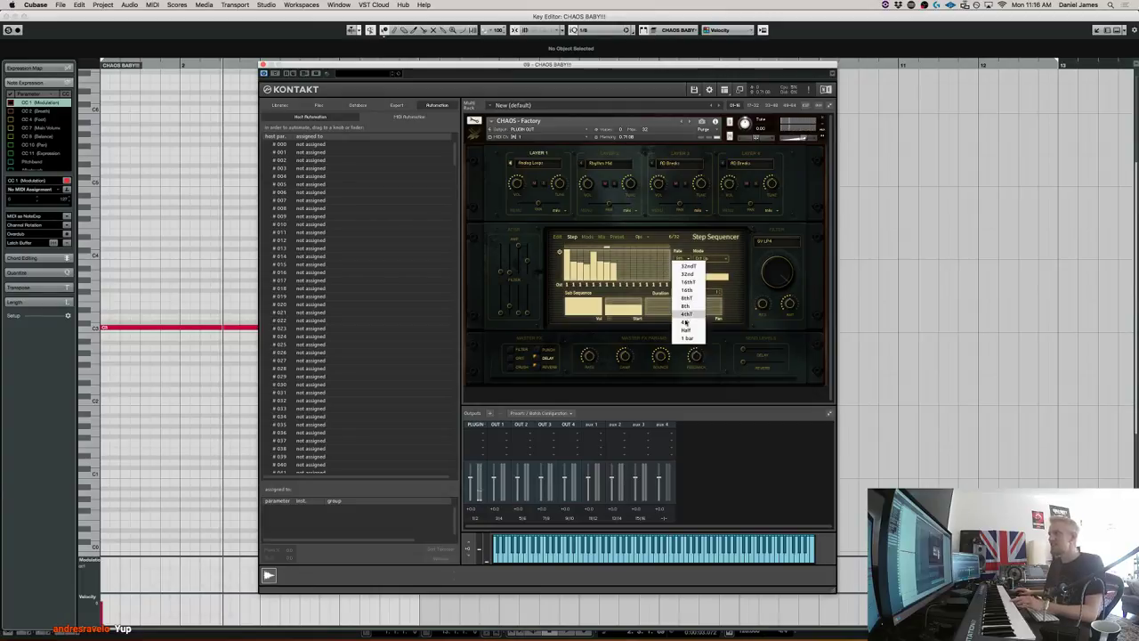
click(684, 321)
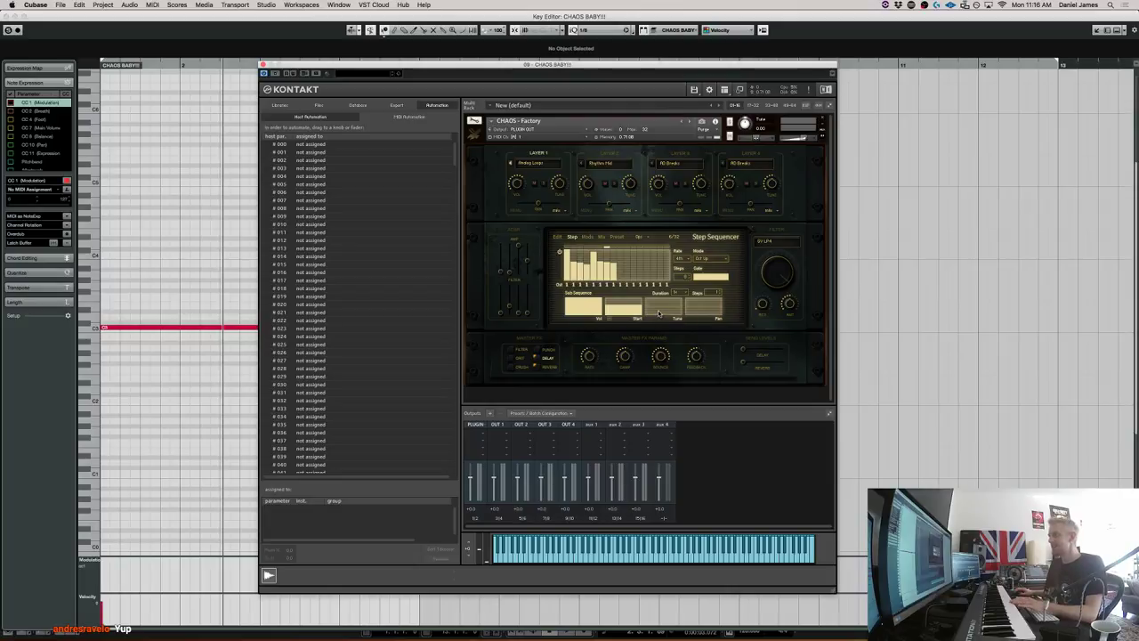
Adjust the levels of layer 1's early sequencer steps and the second bar of its sub sequence.
click(590, 247)
drag(584, 257, 593, 250)
drag(695, 286, 682, 300)
drag(601, 303, 634, 305)
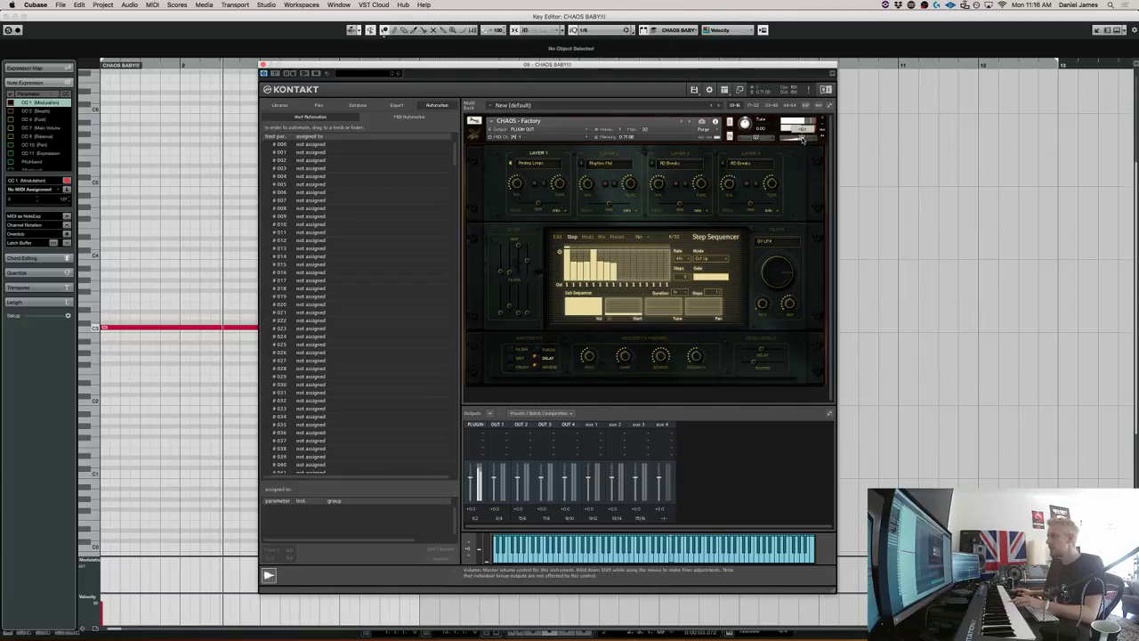
Select the Crush master effect and open layer 1's Edit screen.
click(522, 367)
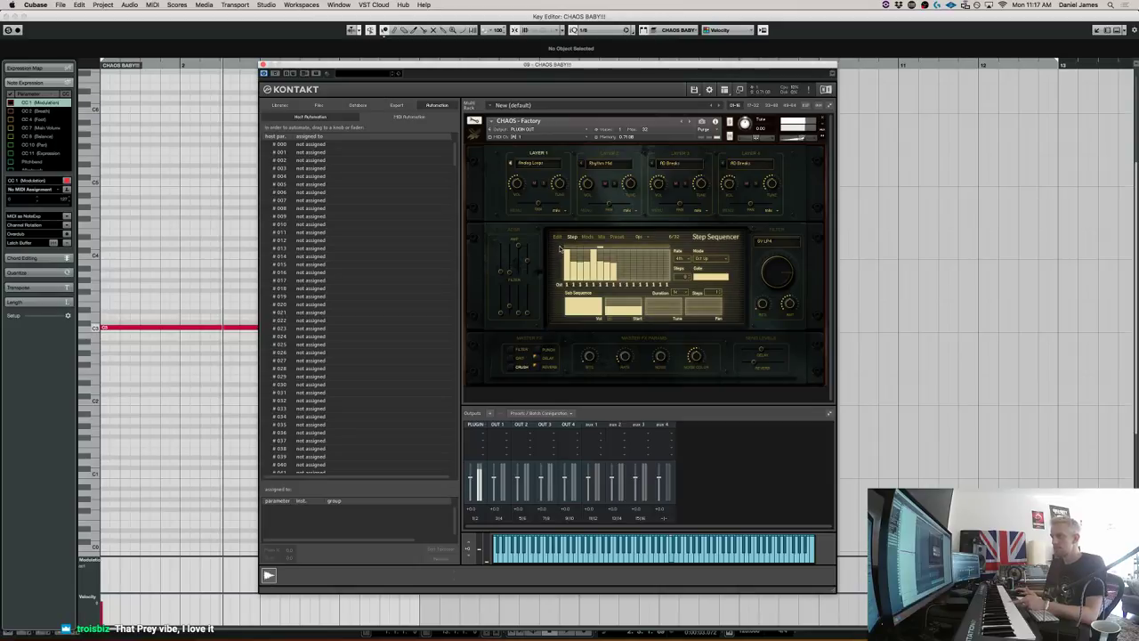
click(558, 238)
click(560, 238)
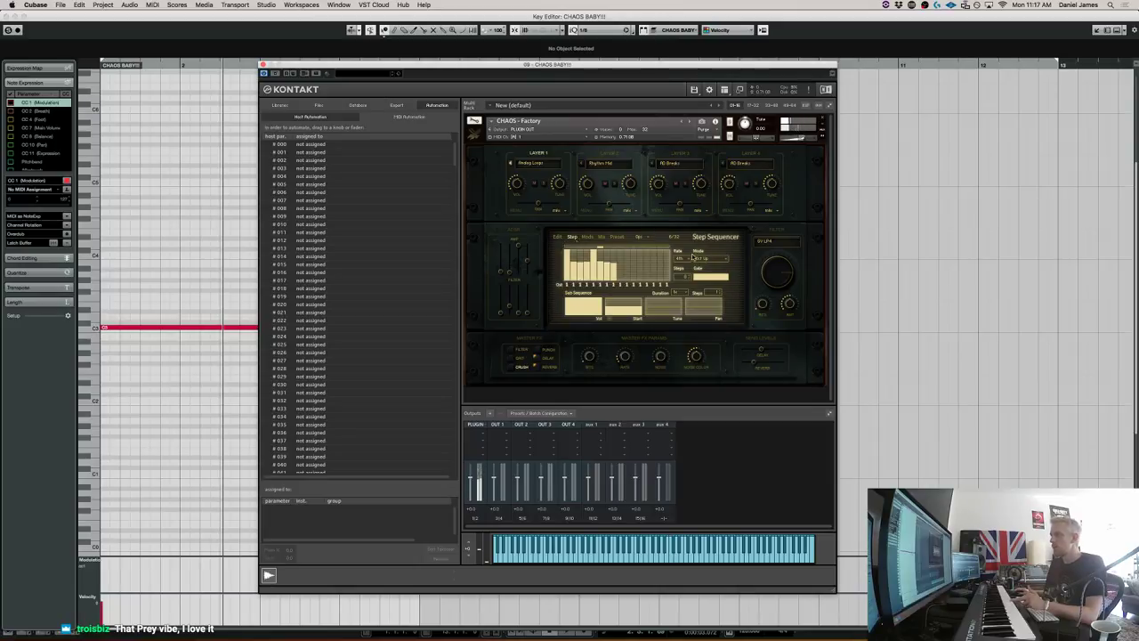
click(557, 238)
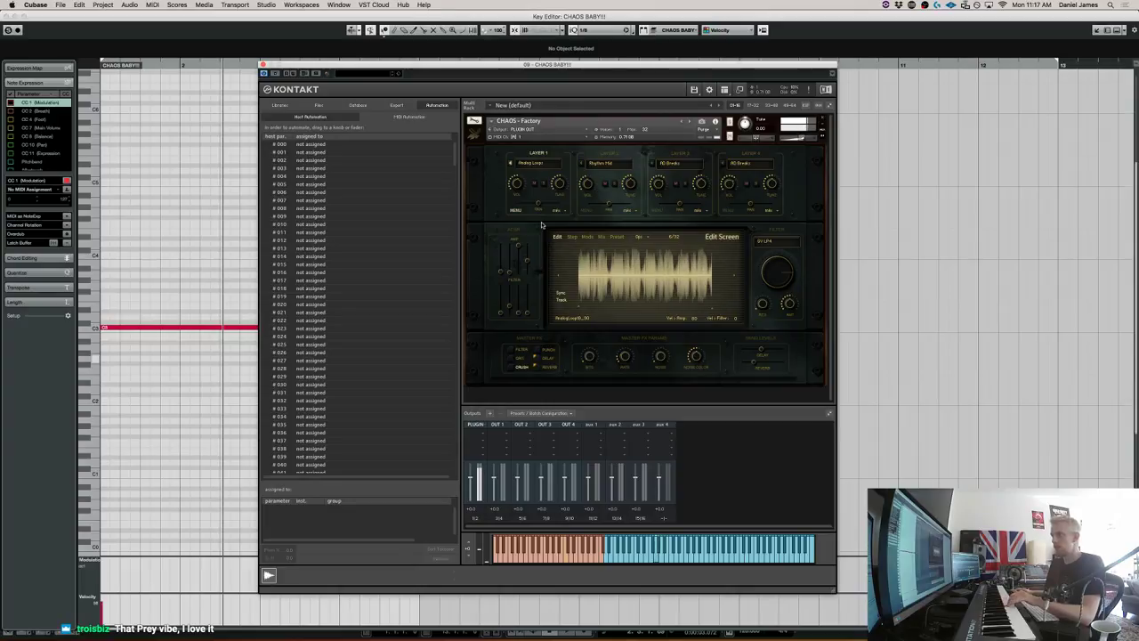
Return to layer 1's step sequencer, select the master effect above Crush, and set the sequencer rate to 16th.
click(570, 236)
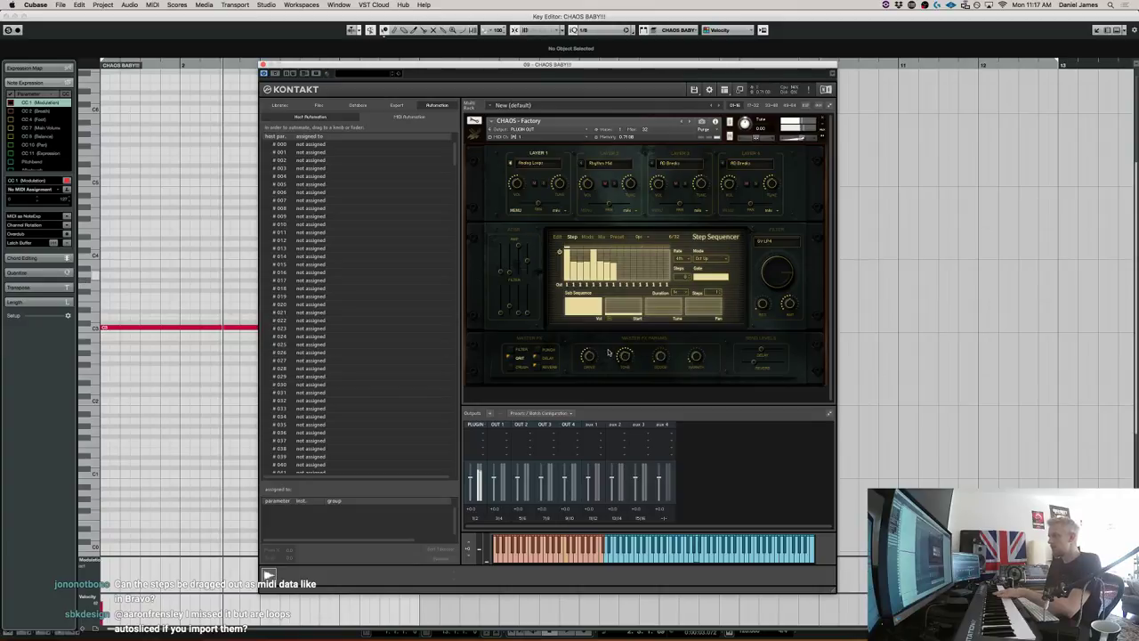
click(518, 359)
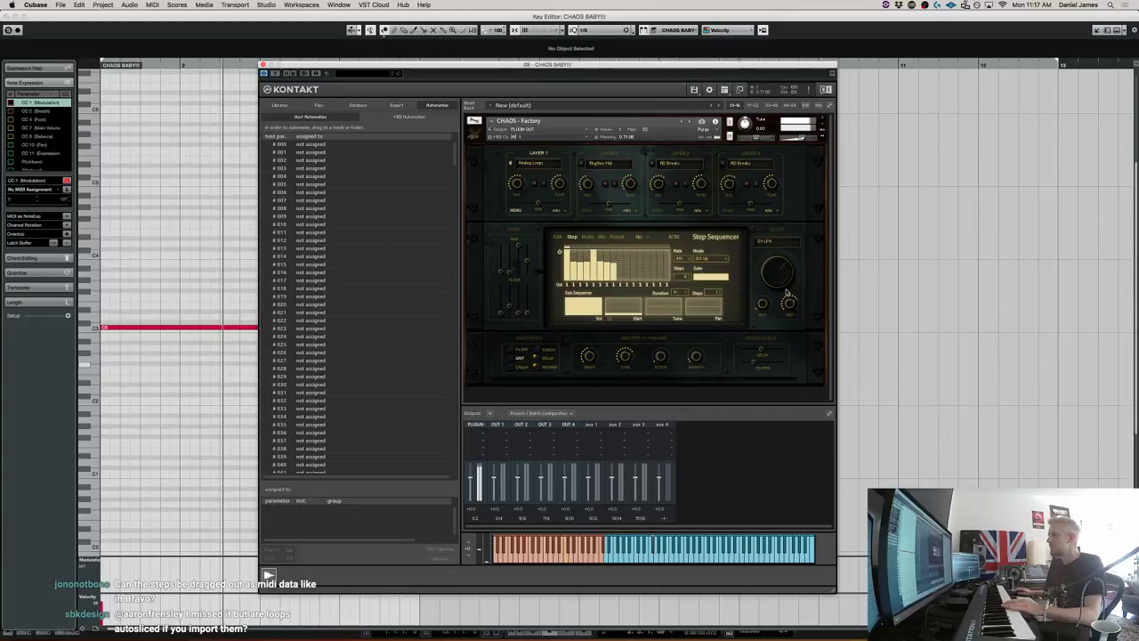
click(679, 258)
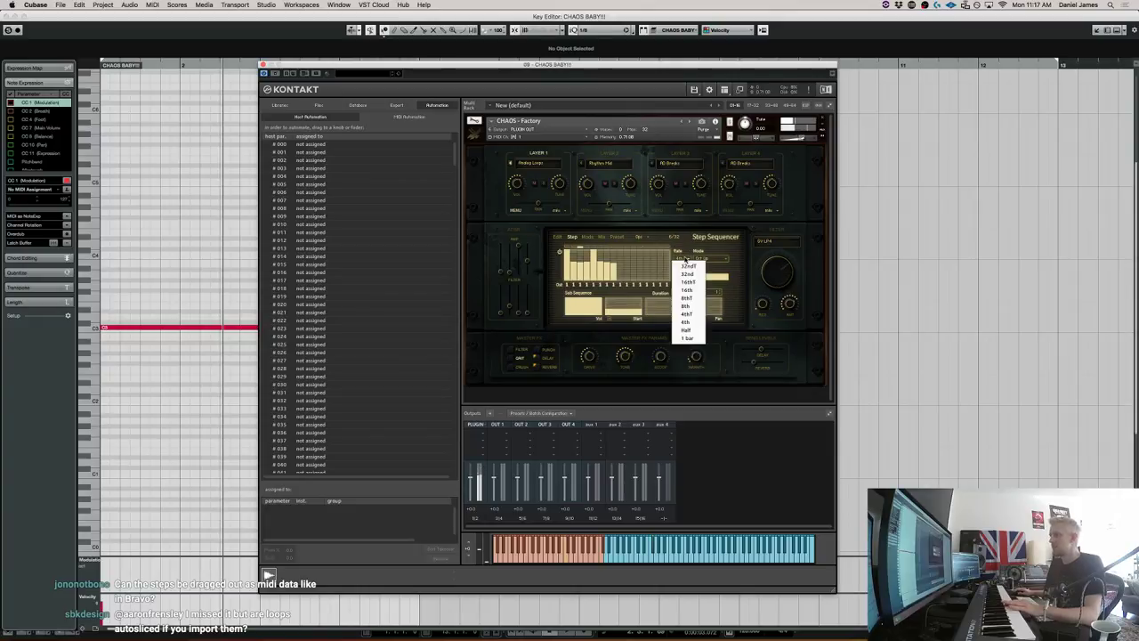
click(695, 290)
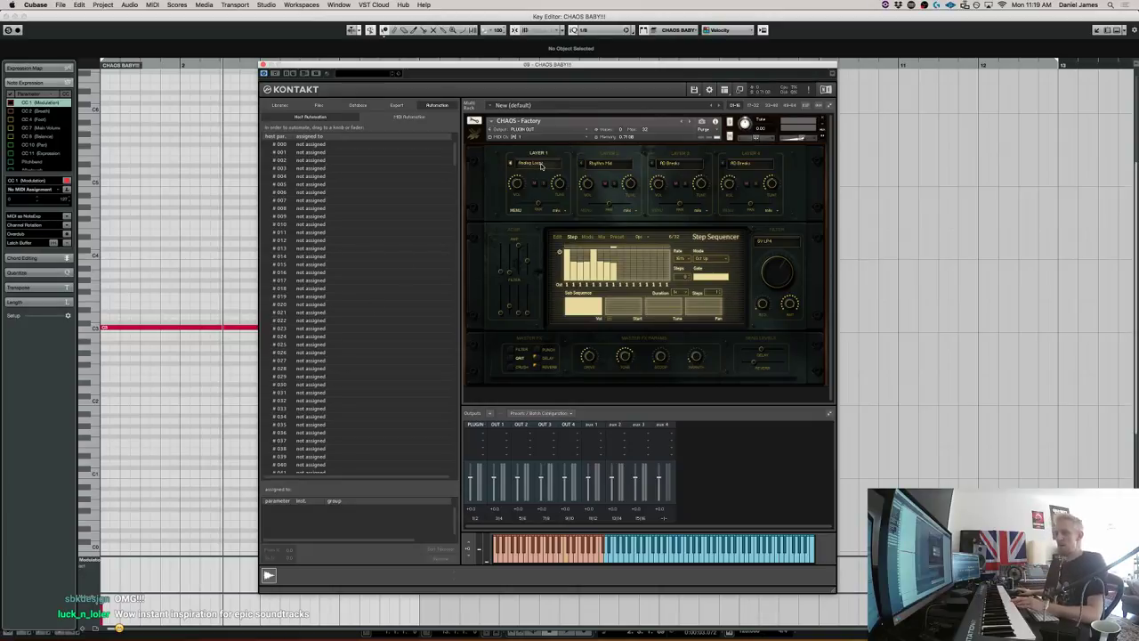
click(540, 165)
click(547, 157)
click(557, 157)
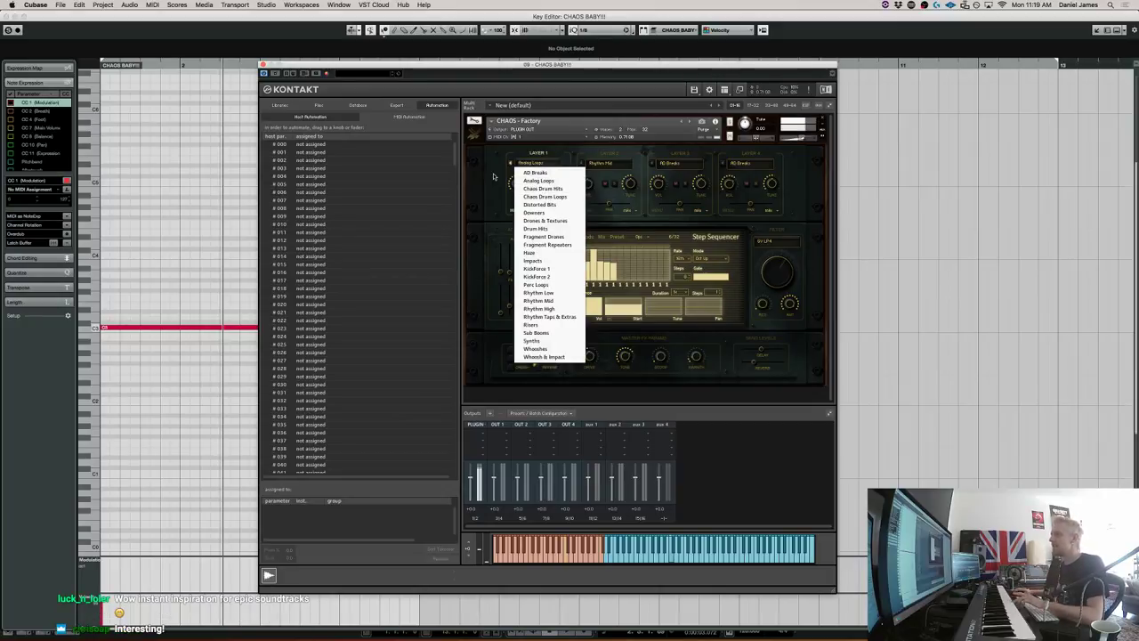
Set layer 1's sequencer rate to 8th and load the Chaos Drum Loops category, showing its sample on the Edit screen.
click(681, 259)
click(686, 306)
click(541, 166)
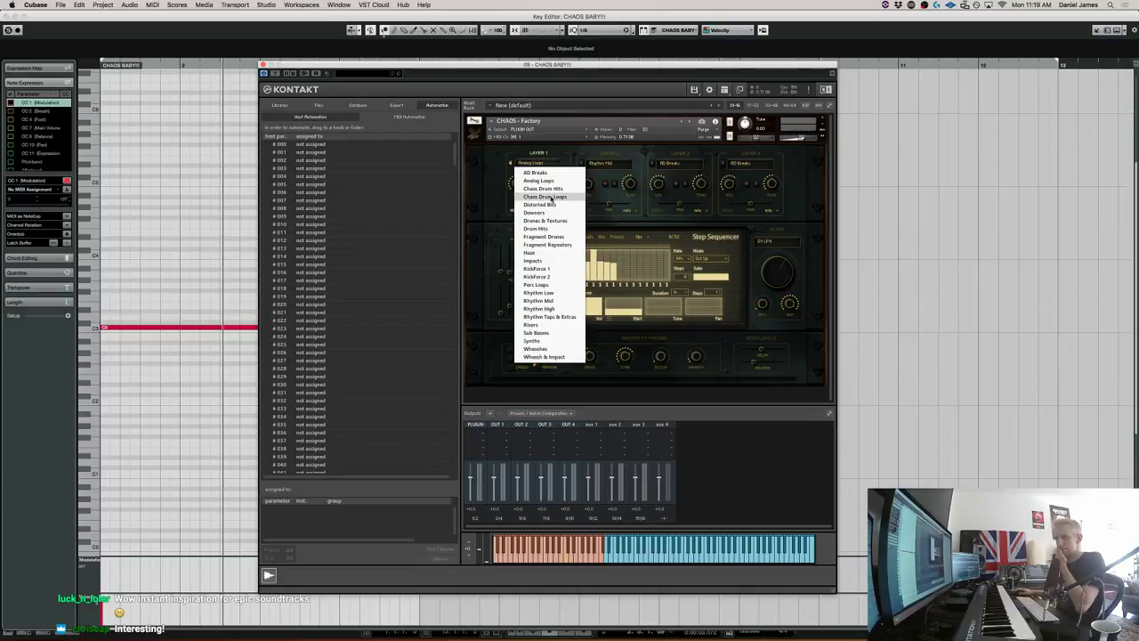
click(552, 197)
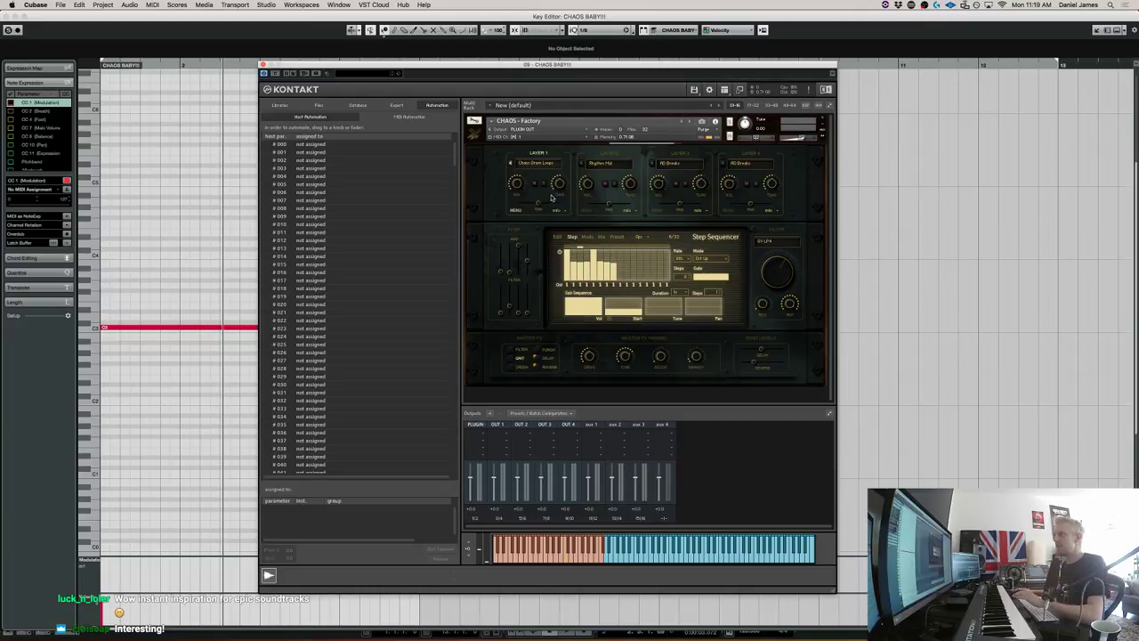
click(557, 237)
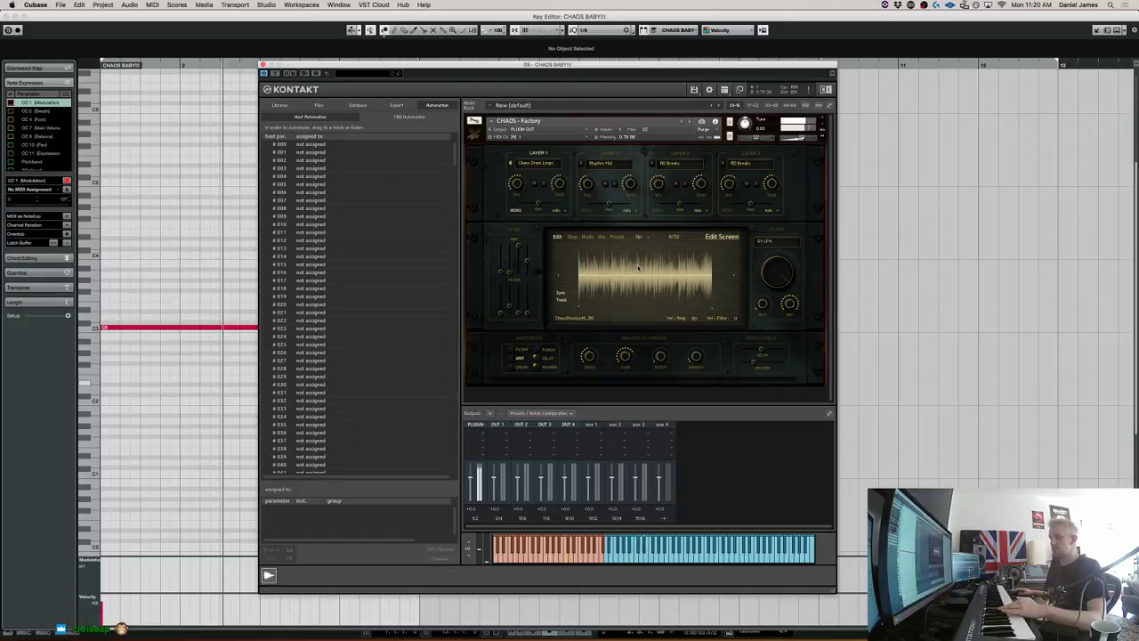
Return to layer 1's step sequencer, change its rate, and sweep the gate down and back to full.
click(572, 238)
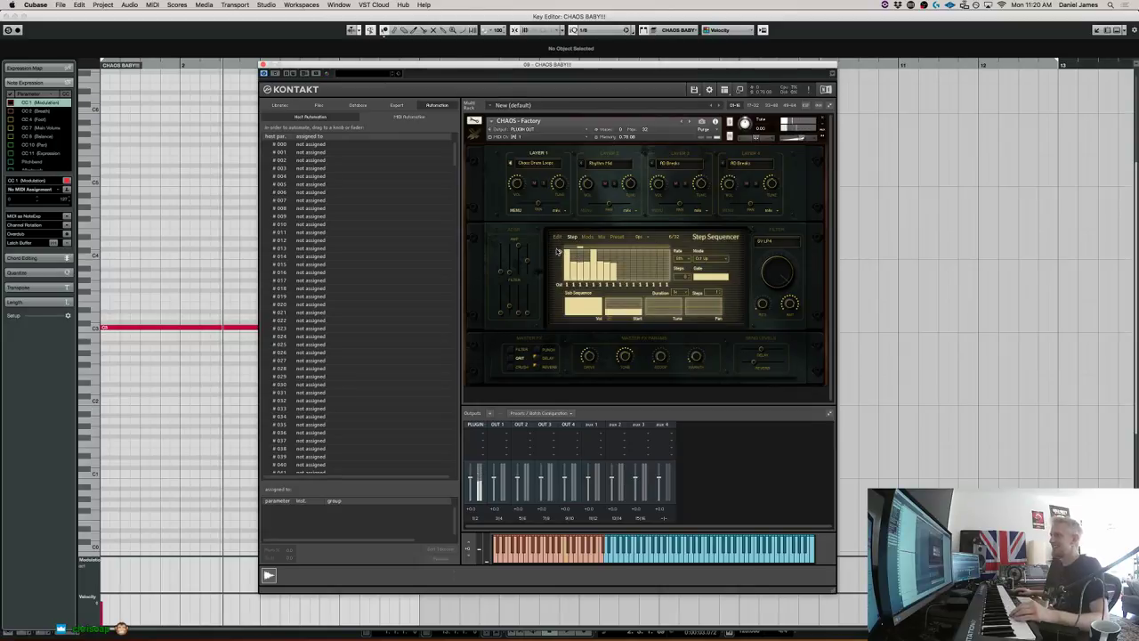
click(680, 259)
click(698, 319)
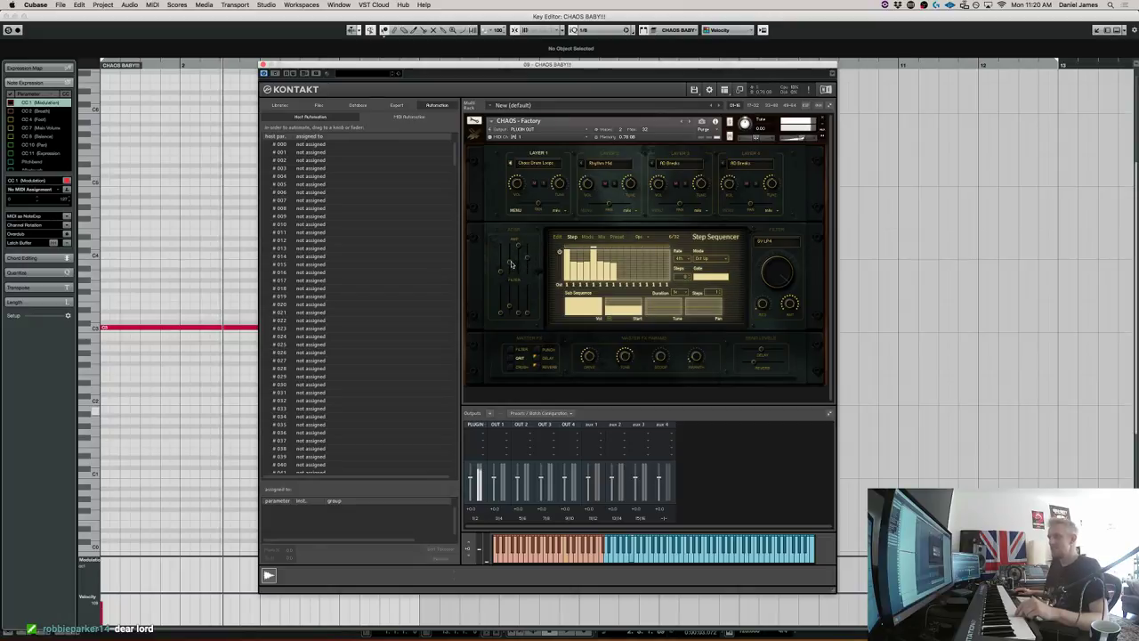
drag(722, 277, 678, 284)
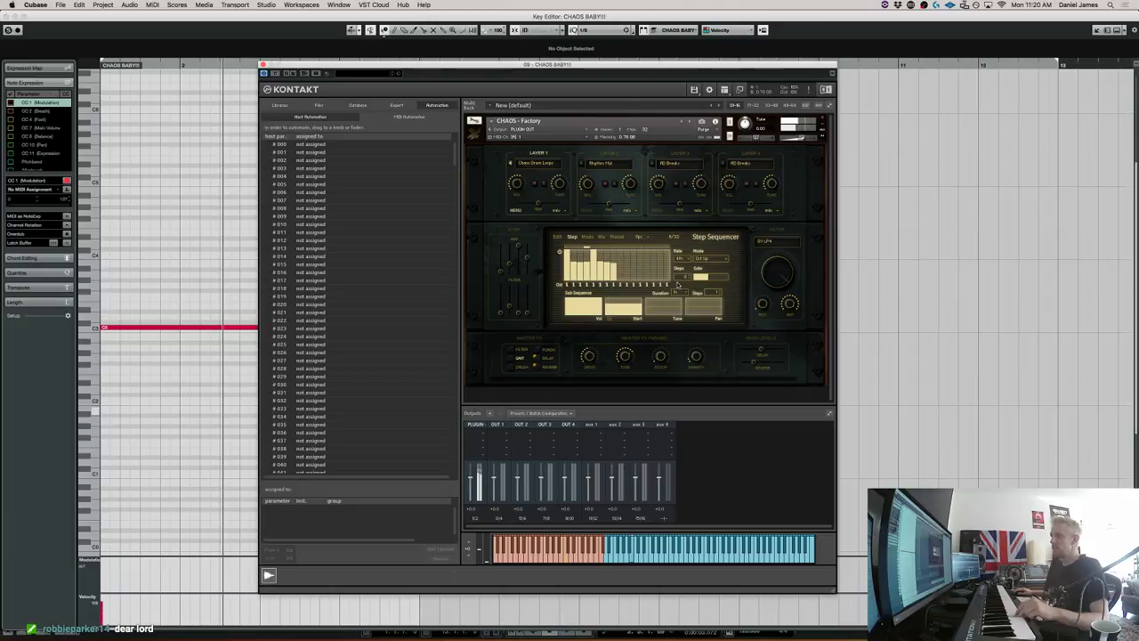
drag(677, 284, 729, 284)
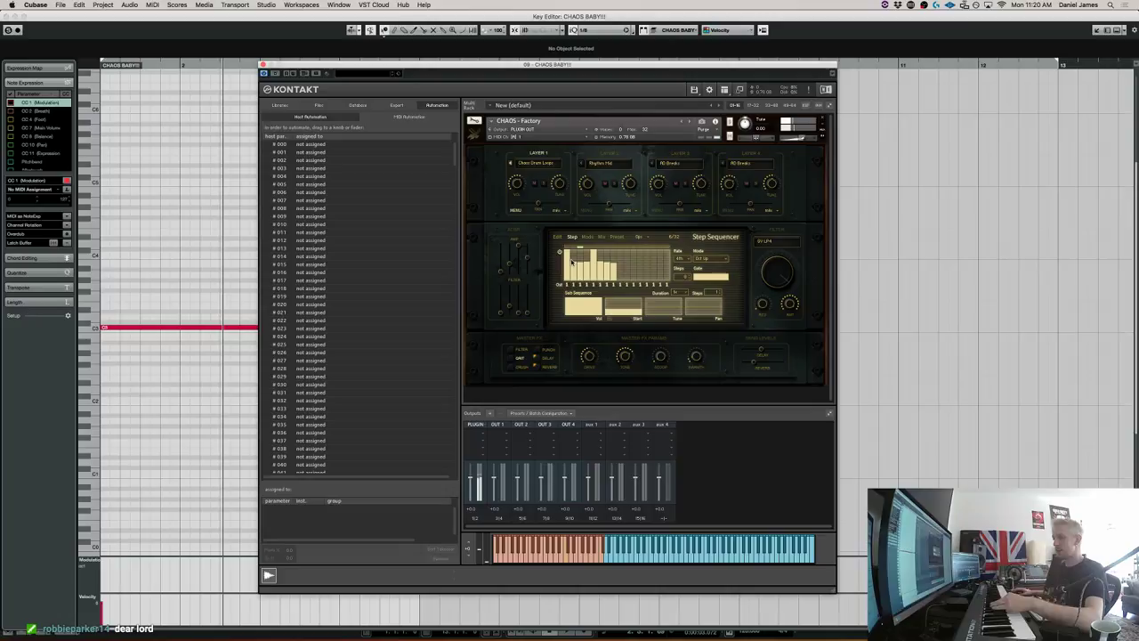
Adjust layer 1's sequencer step levels and the start position used in its sub sequence.
drag(572, 260, 559, 254)
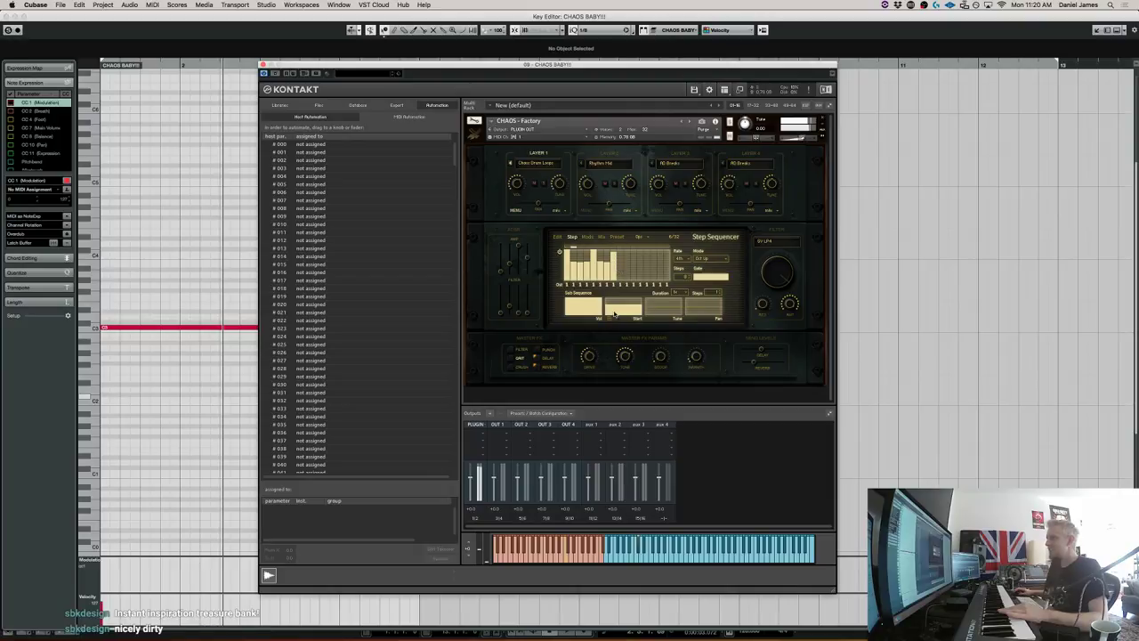
click(614, 312)
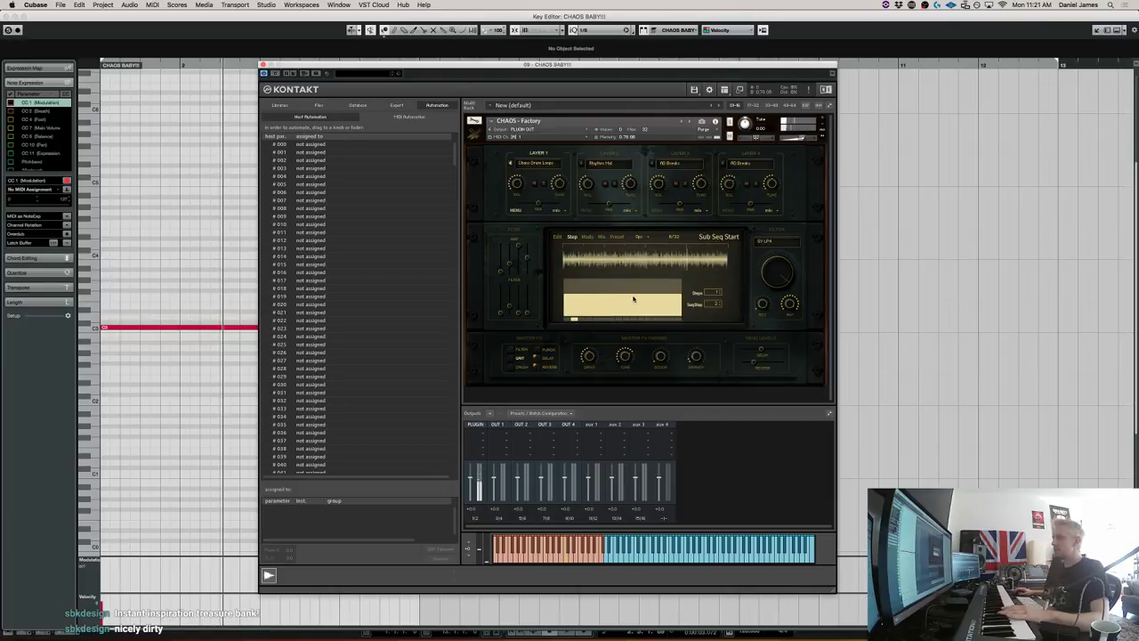
click(587, 321)
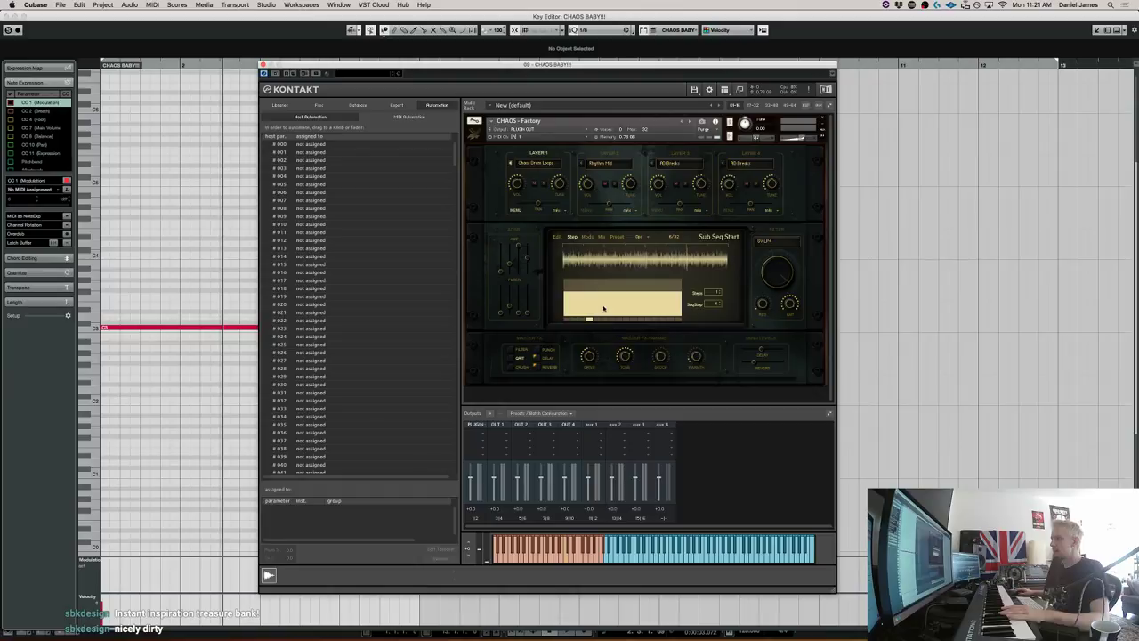
click(600, 300)
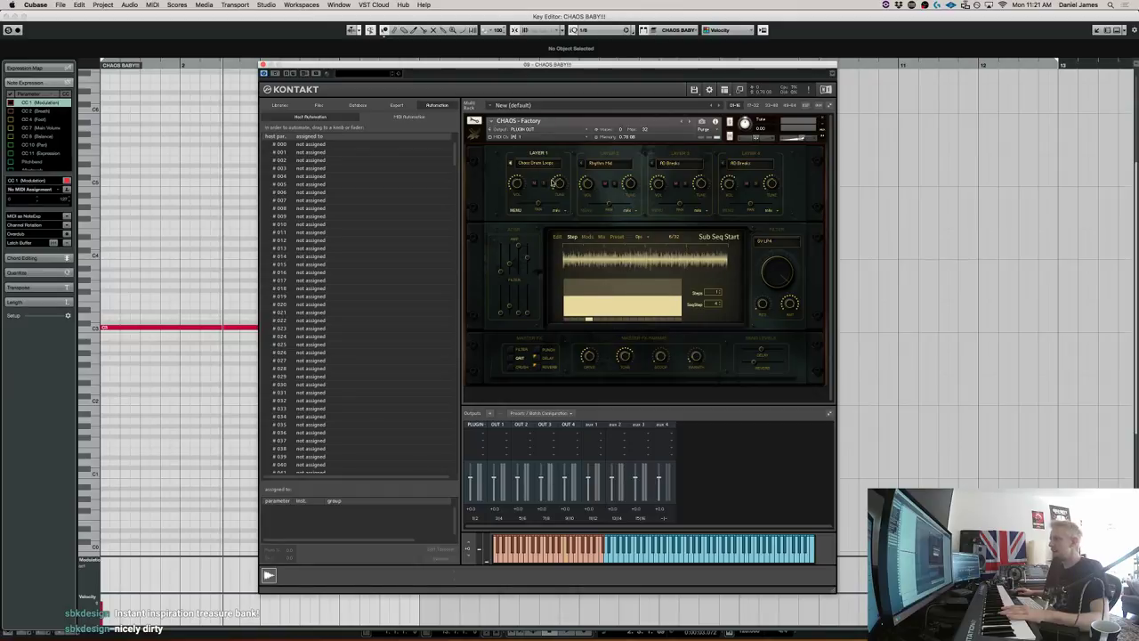
Load the AD Breaks category into layer 1 and adjust its sub sequence start positions.
click(537, 164)
click(543, 180)
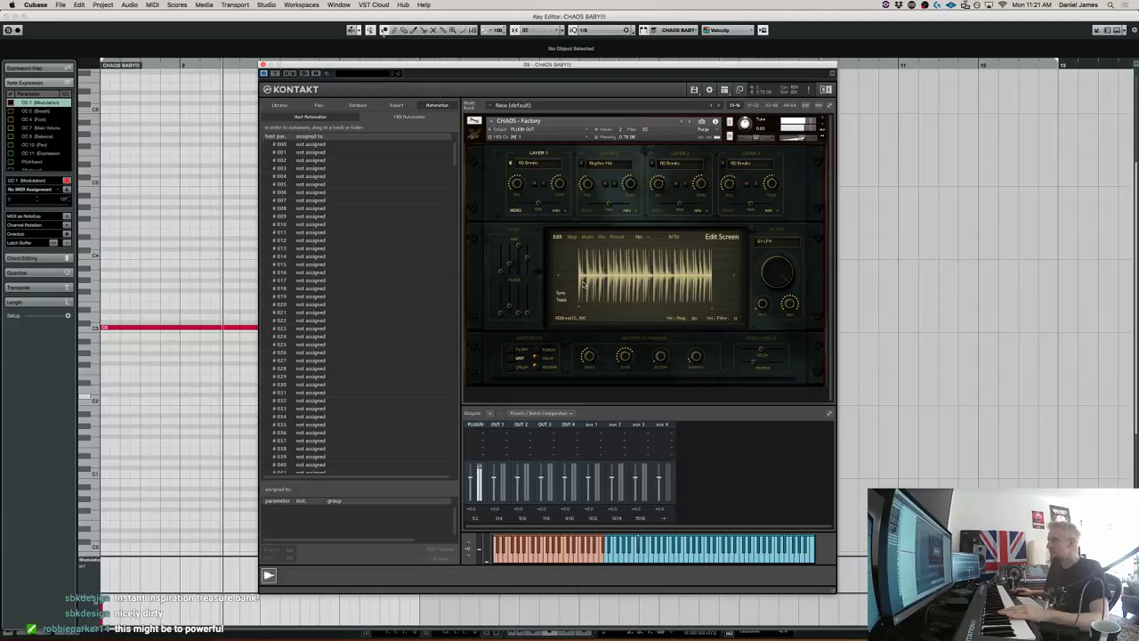
click(572, 237)
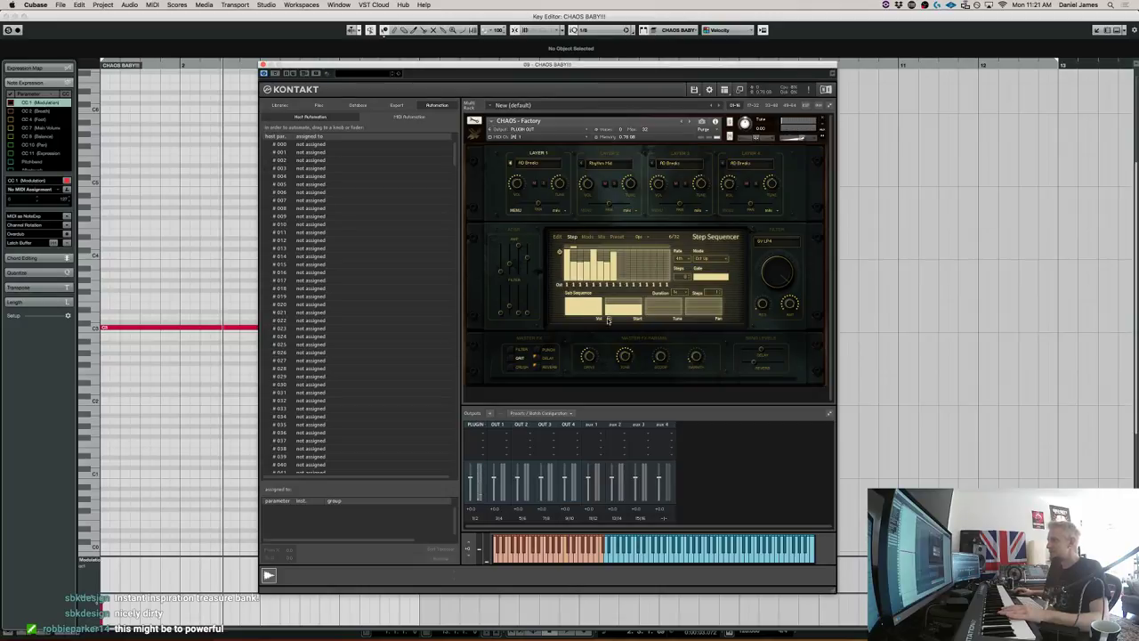
click(610, 321)
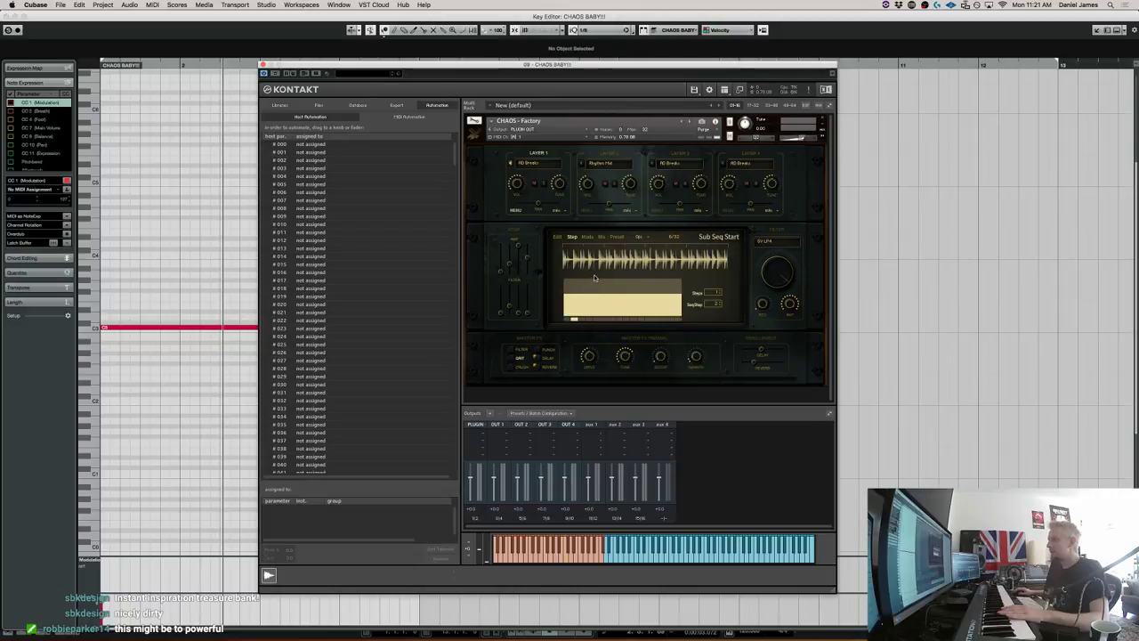
drag(587, 318, 584, 311)
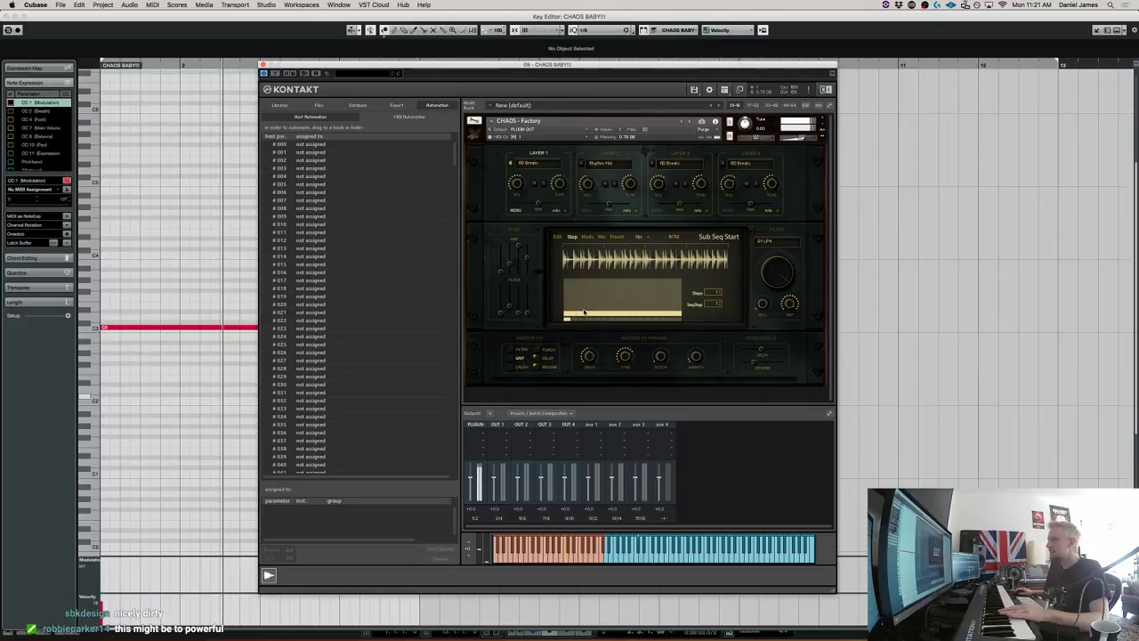
drag(584, 310, 579, 316)
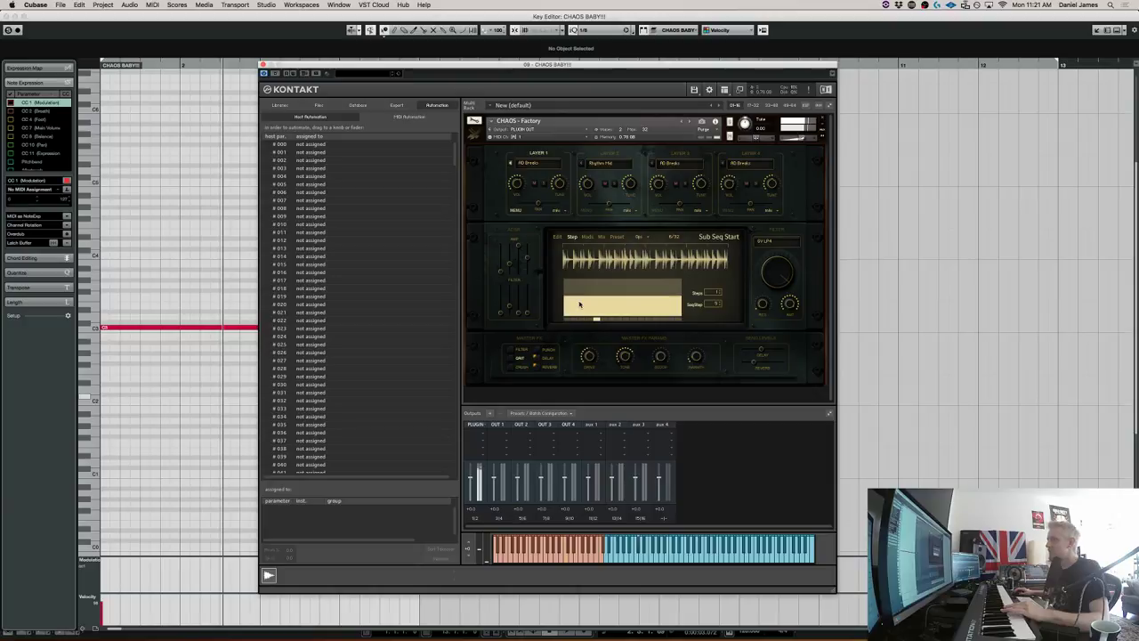
Load the Chaos Drum Loops category into layer 1, adjust the sub sequence start position, and show the sample on the Edit screen.
click(528, 163)
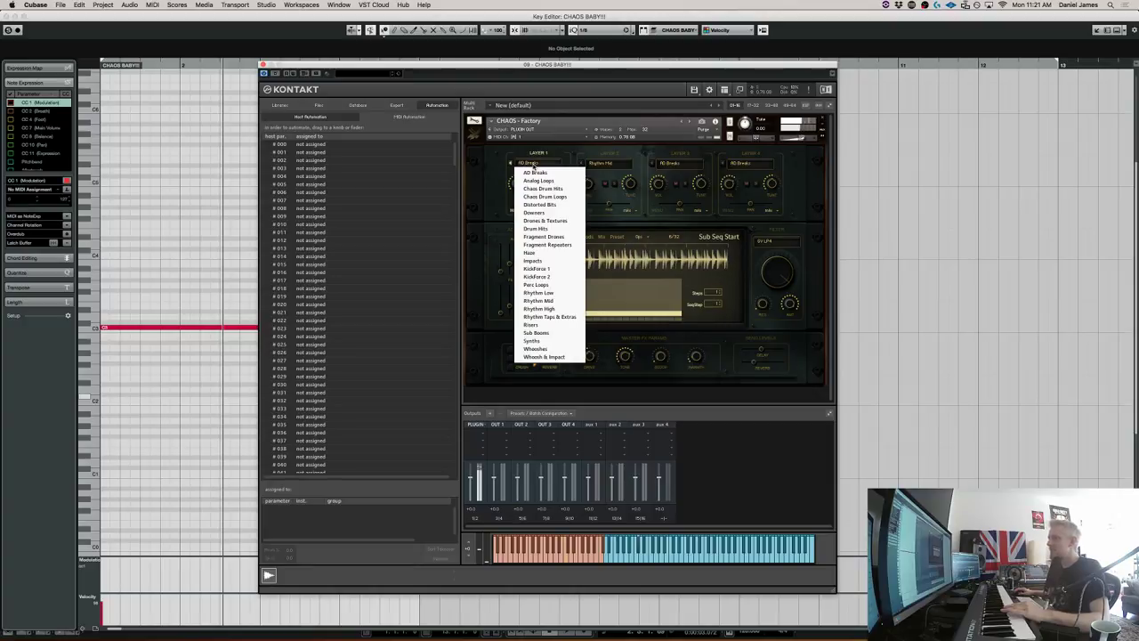
click(545, 196)
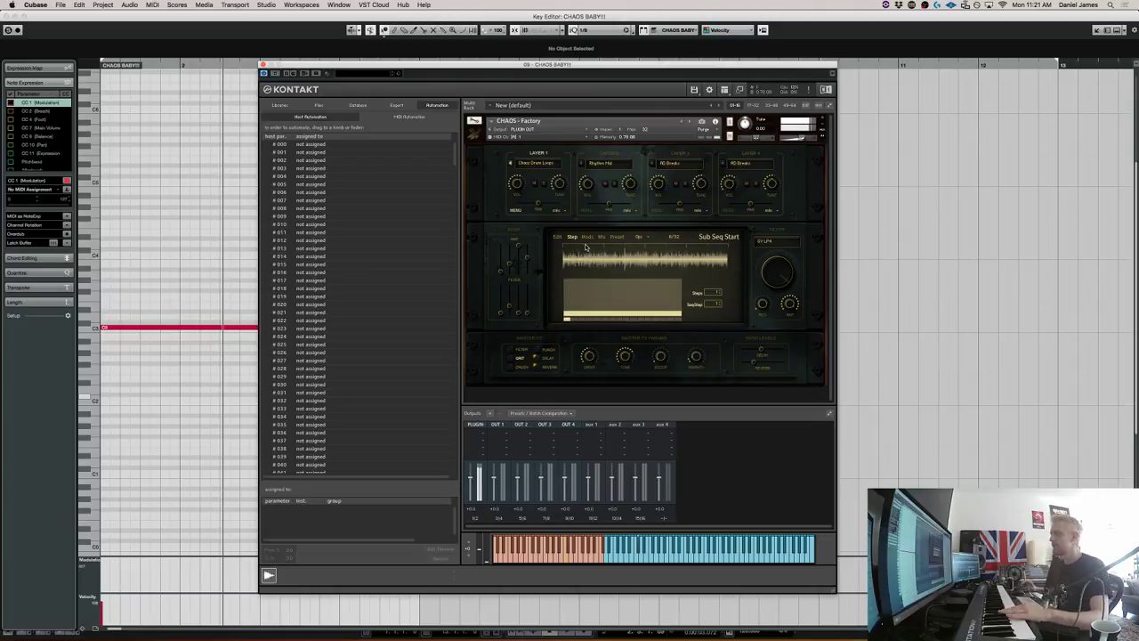
drag(598, 313, 610, 292)
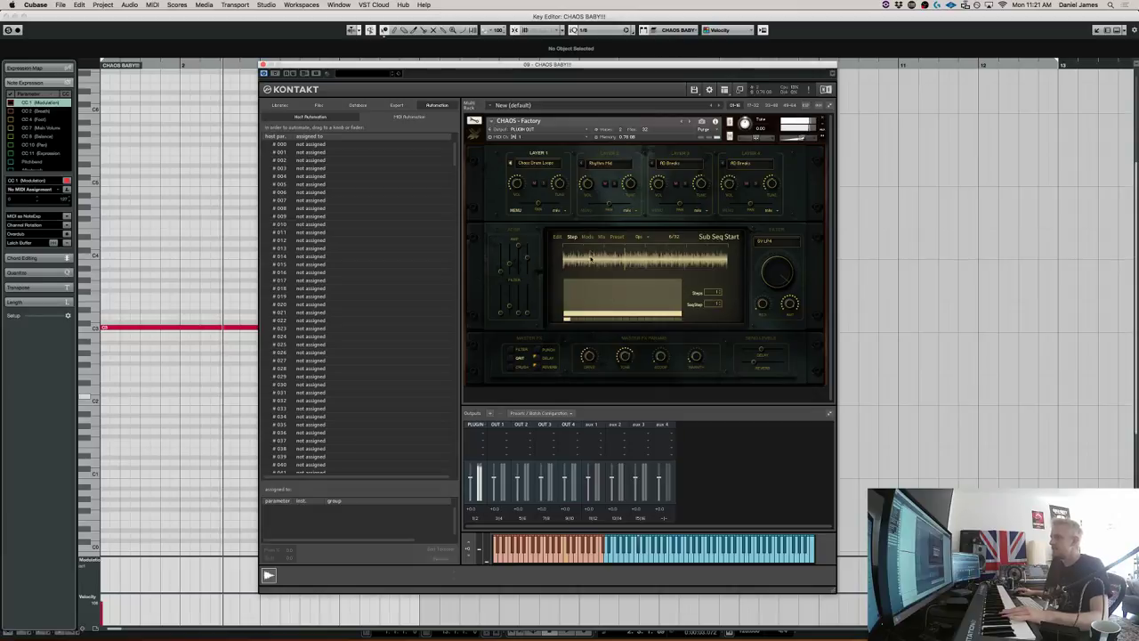
click(557, 237)
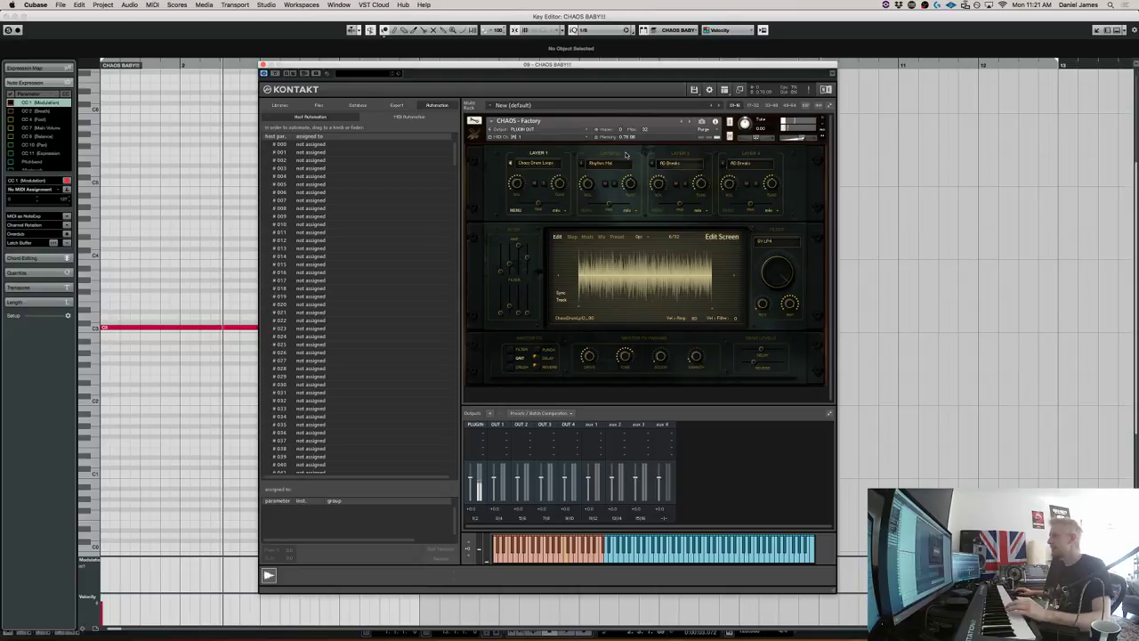
Load the Chaos Drum Hits category into layer 1 and check its step sequencer and Edit screen.
click(550, 163)
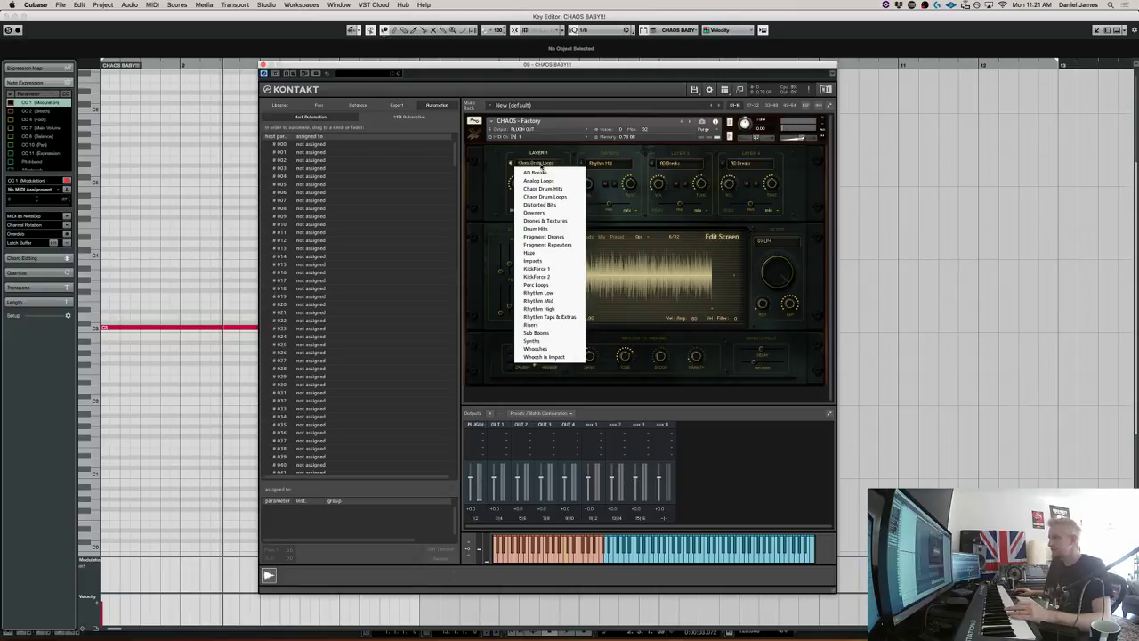
click(562, 246)
click(572, 237)
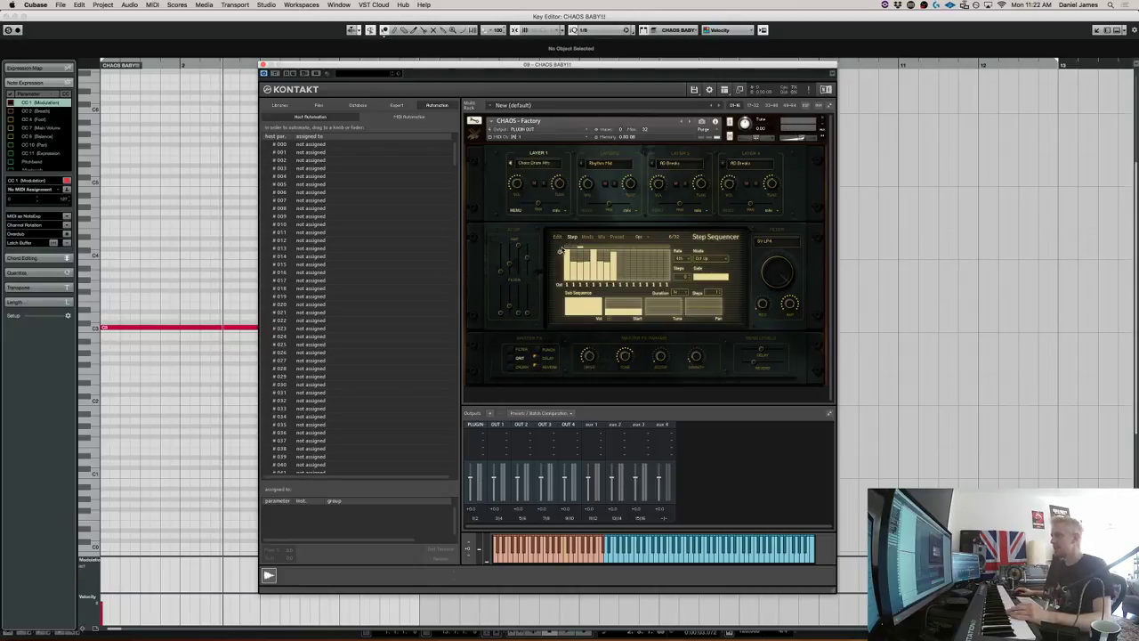
click(562, 238)
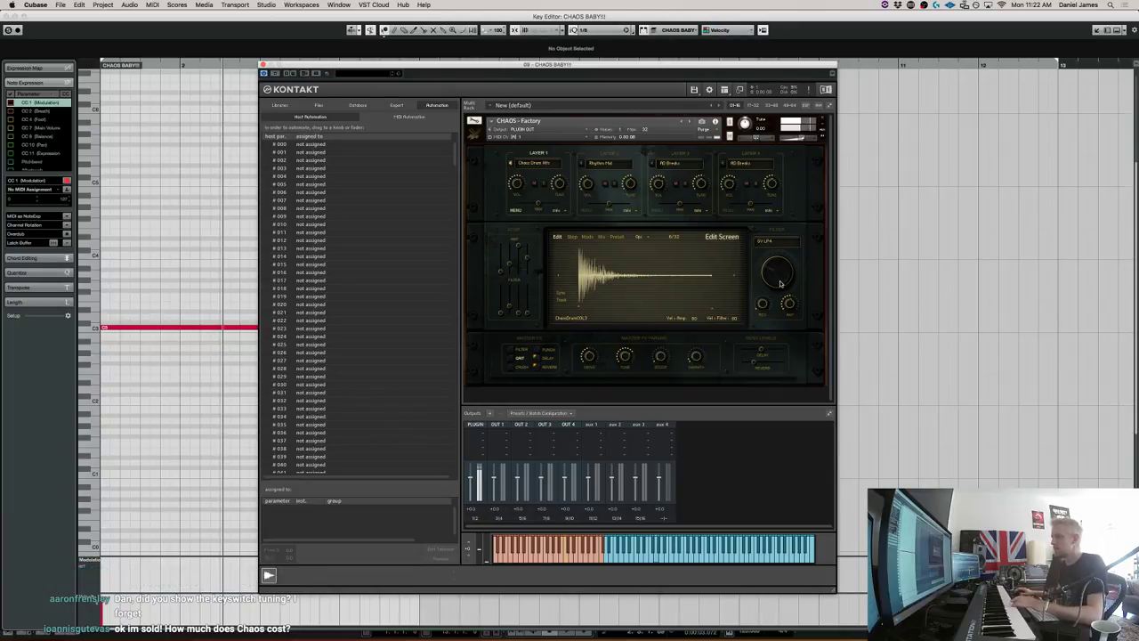
Change layer 1's sequencer rate and raise its early step levels, ending on the Edit screen.
click(572, 236)
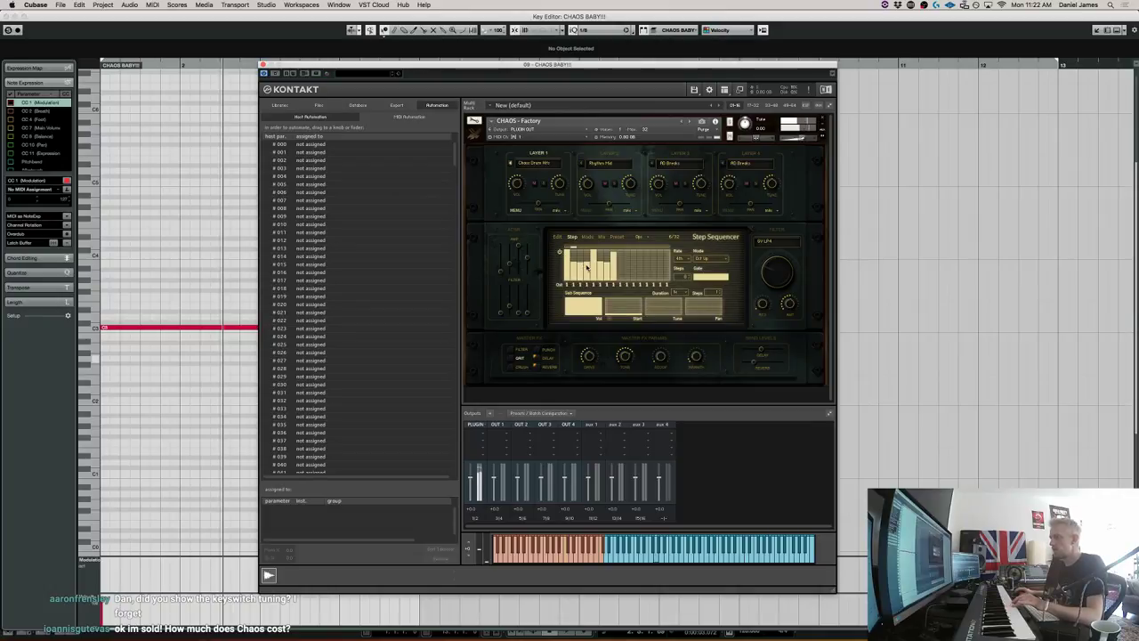
click(678, 259)
click(685, 290)
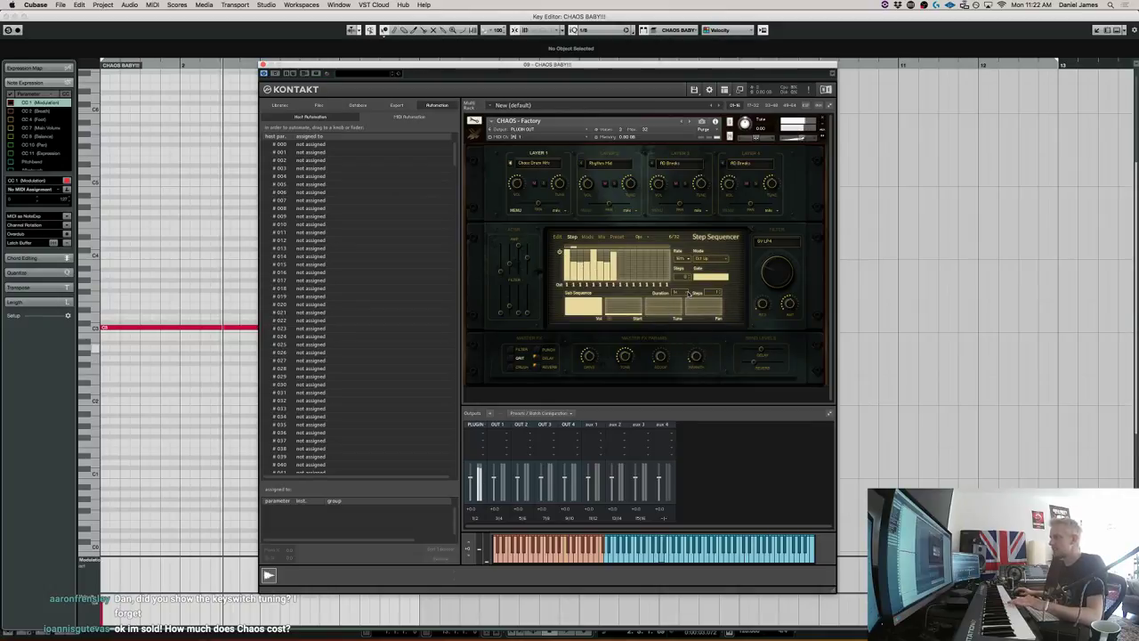
click(570, 256)
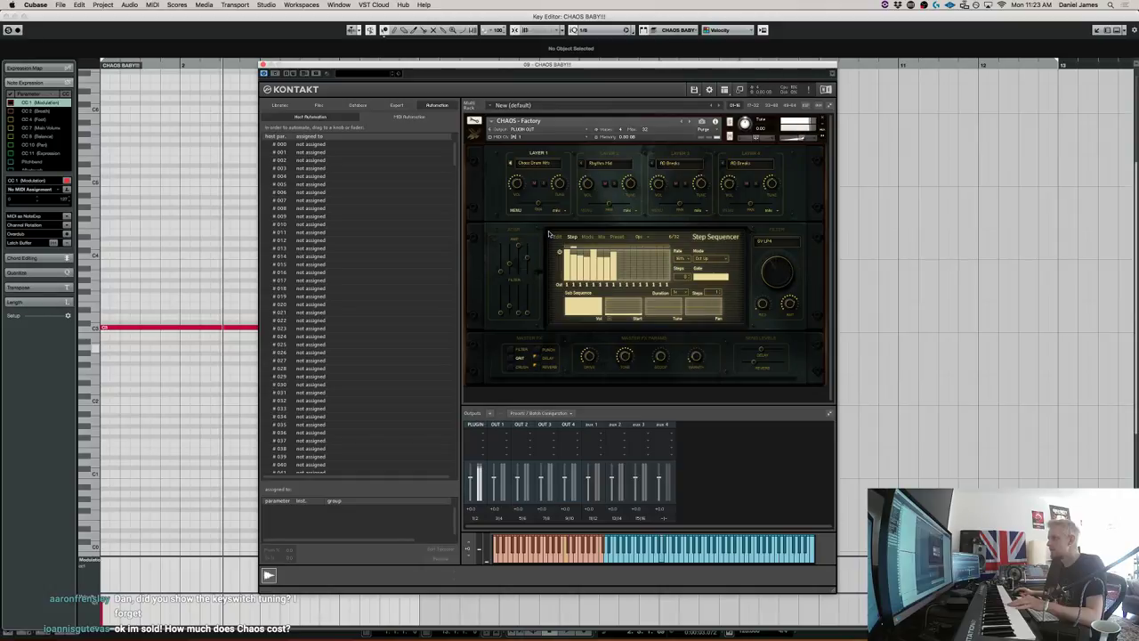
click(557, 236)
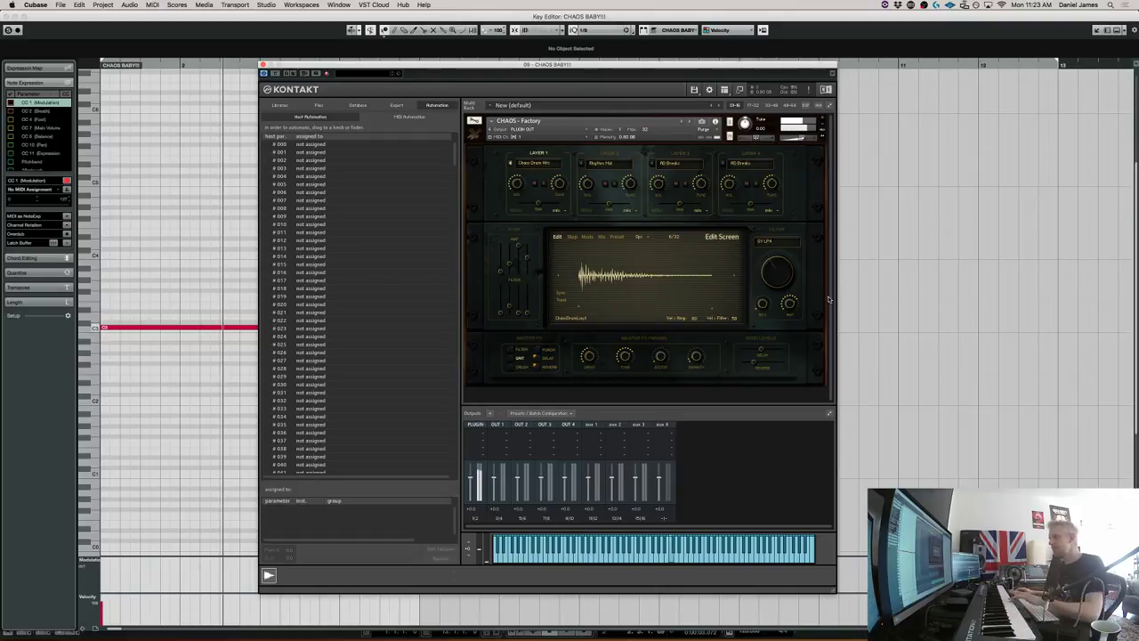
Return to layer 1's step sequencer, change its rate, and even out the active step levels near maximum.
click(572, 236)
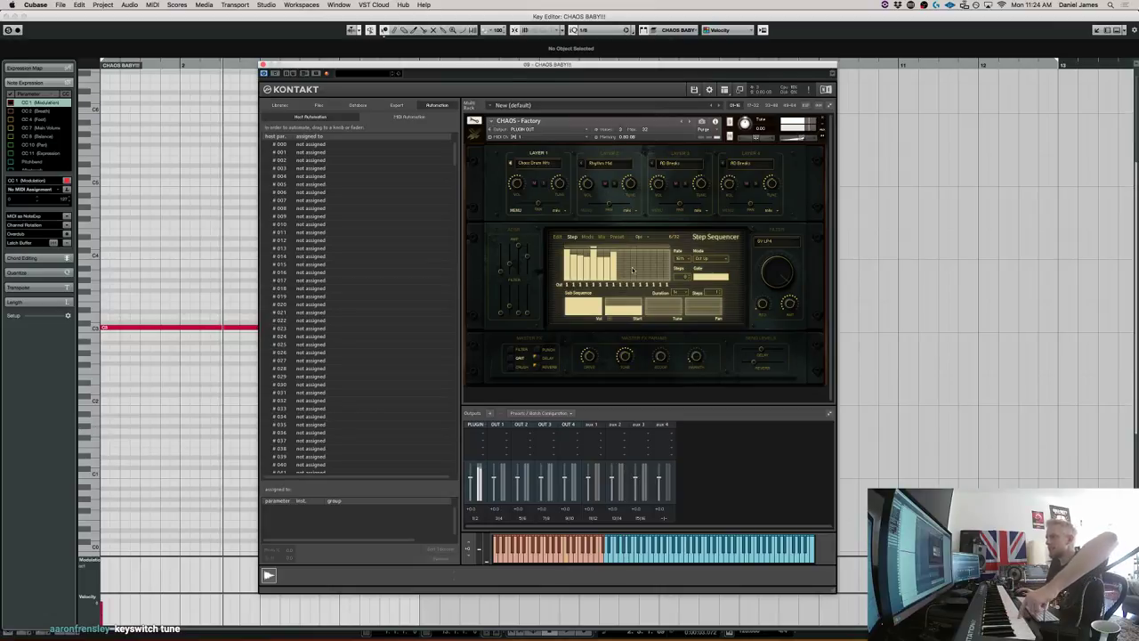
click(556, 237)
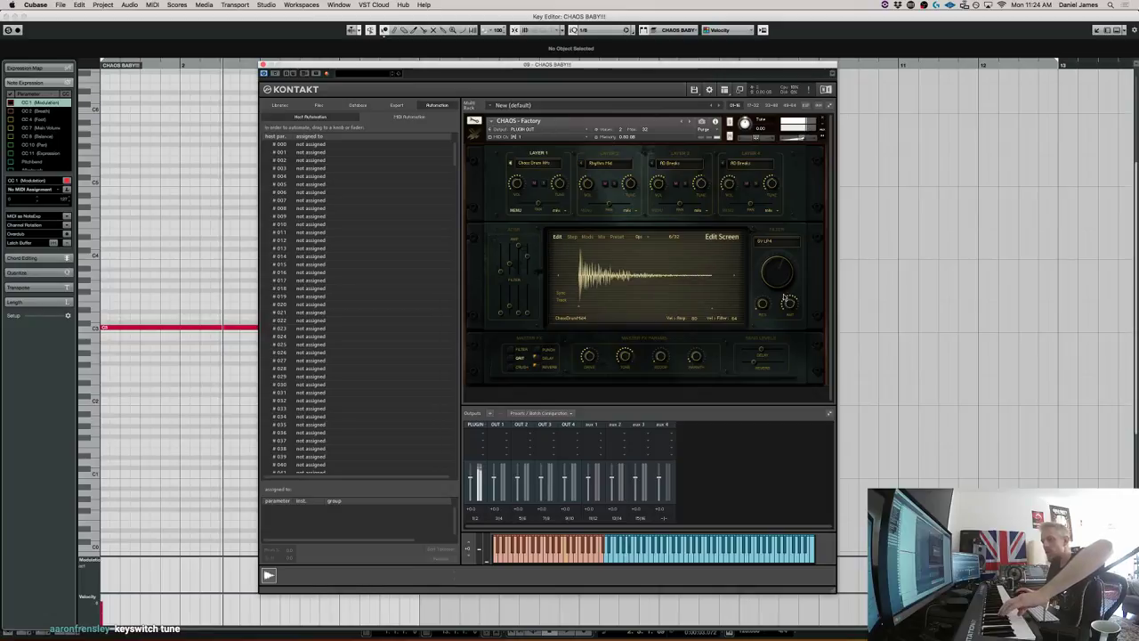
click(571, 238)
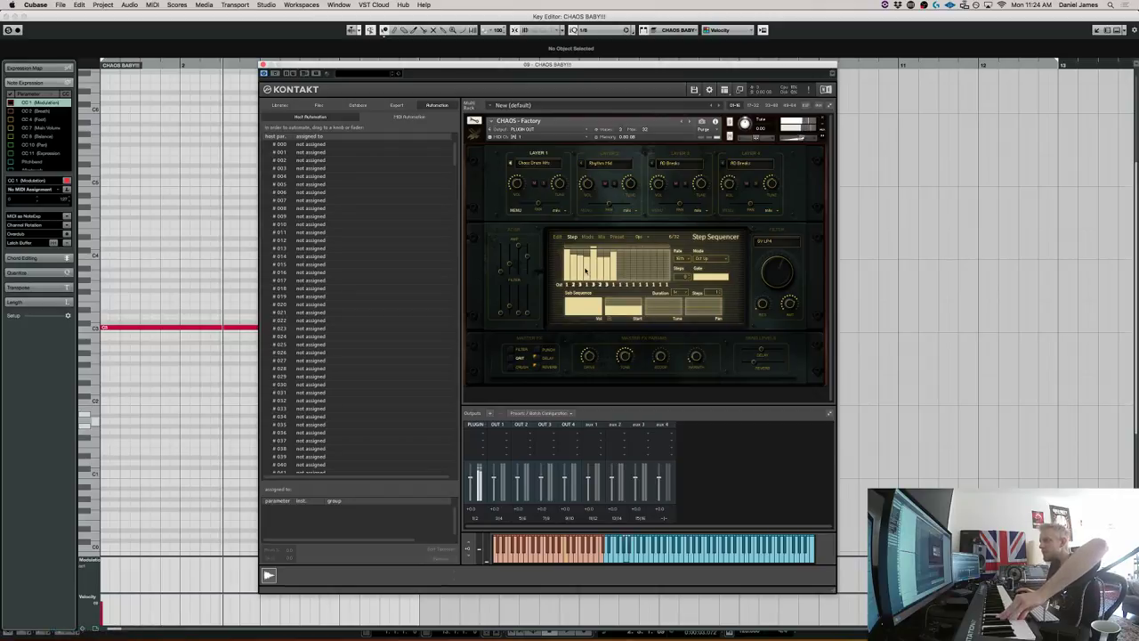
click(678, 261)
click(688, 305)
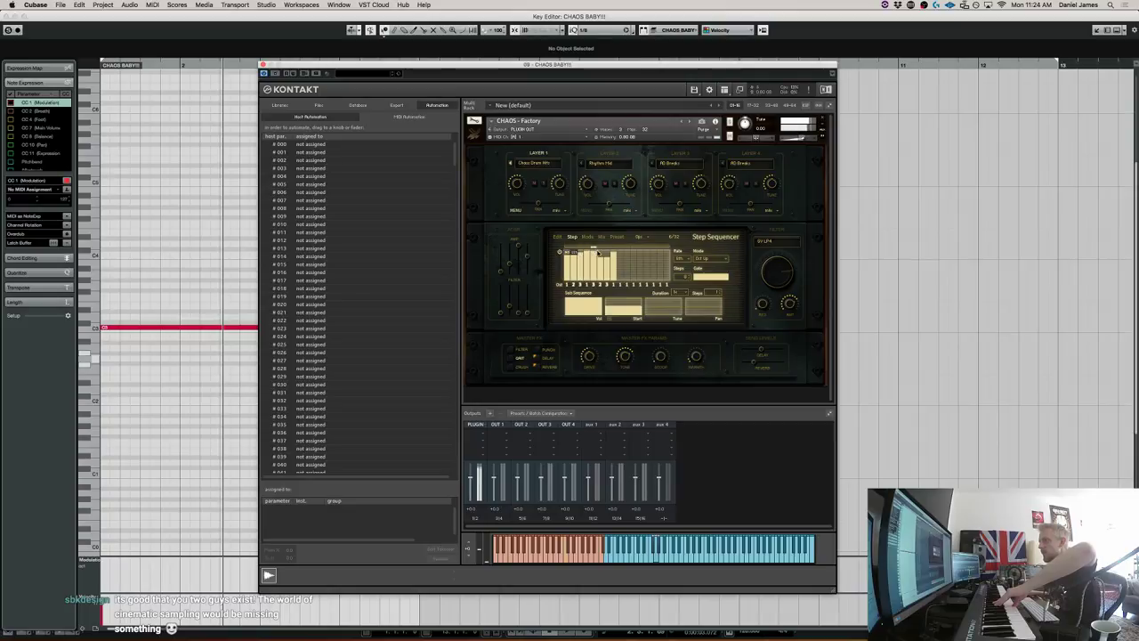
Check layer 1's sub sequence start and Edit screens, and redraw the sequencer step levels into an uneven pattern.
click(612, 317)
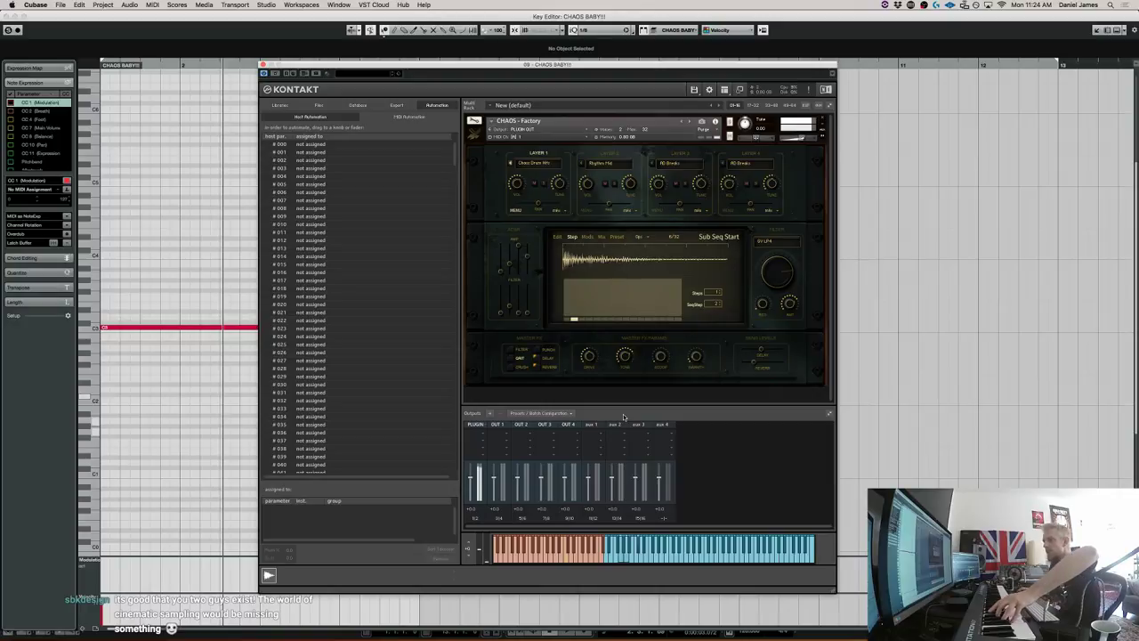
click(558, 236)
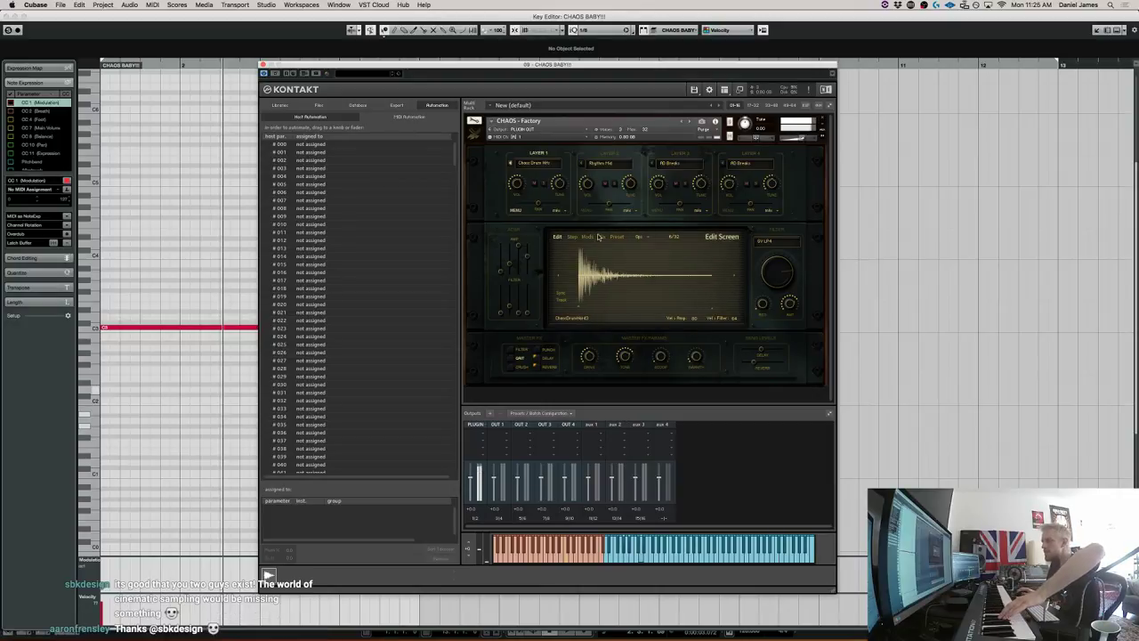
click(572, 236)
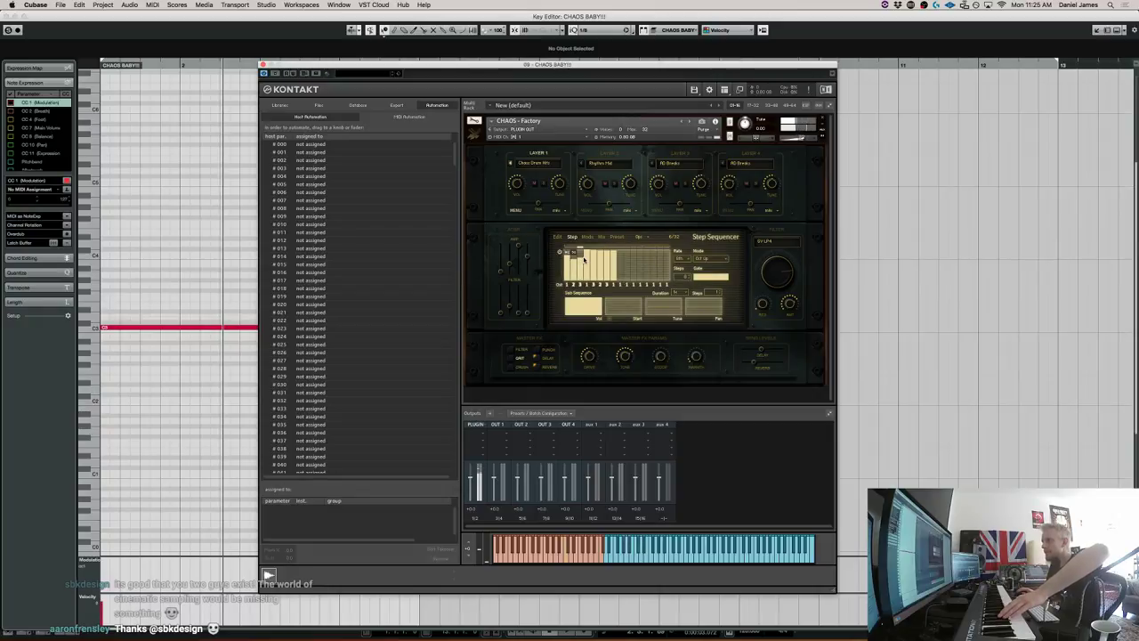
drag(592, 263, 612, 262)
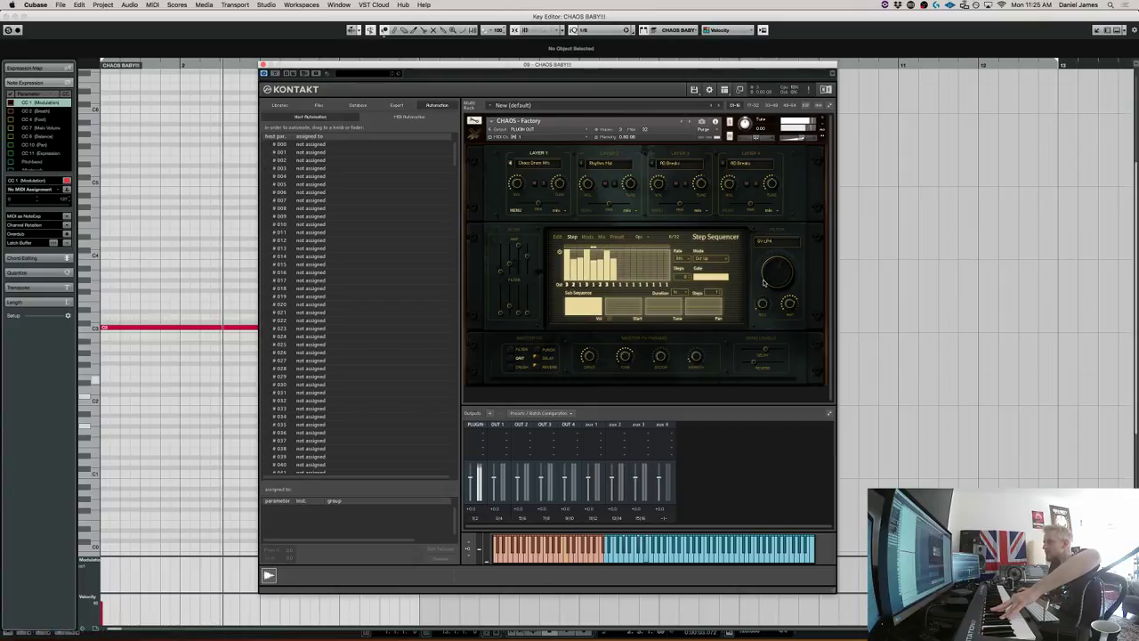
Adjust layer 1's Vel-Filter amount on the Edit screen and return to its step sequencer.
click(557, 236)
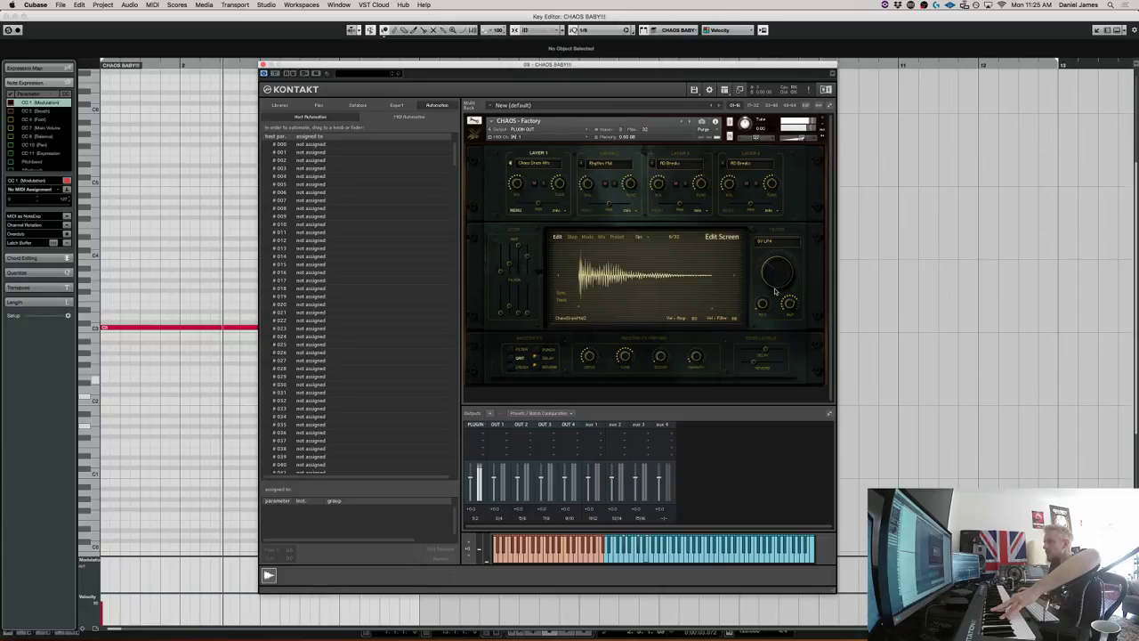
drag(735, 317, 735, 331)
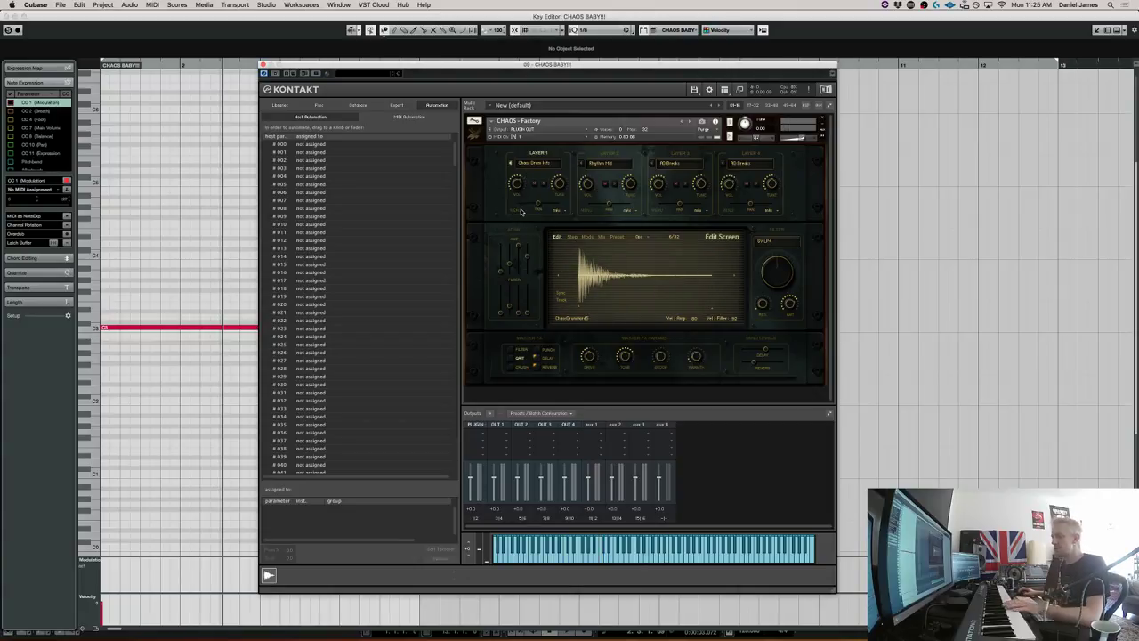
click(537, 163)
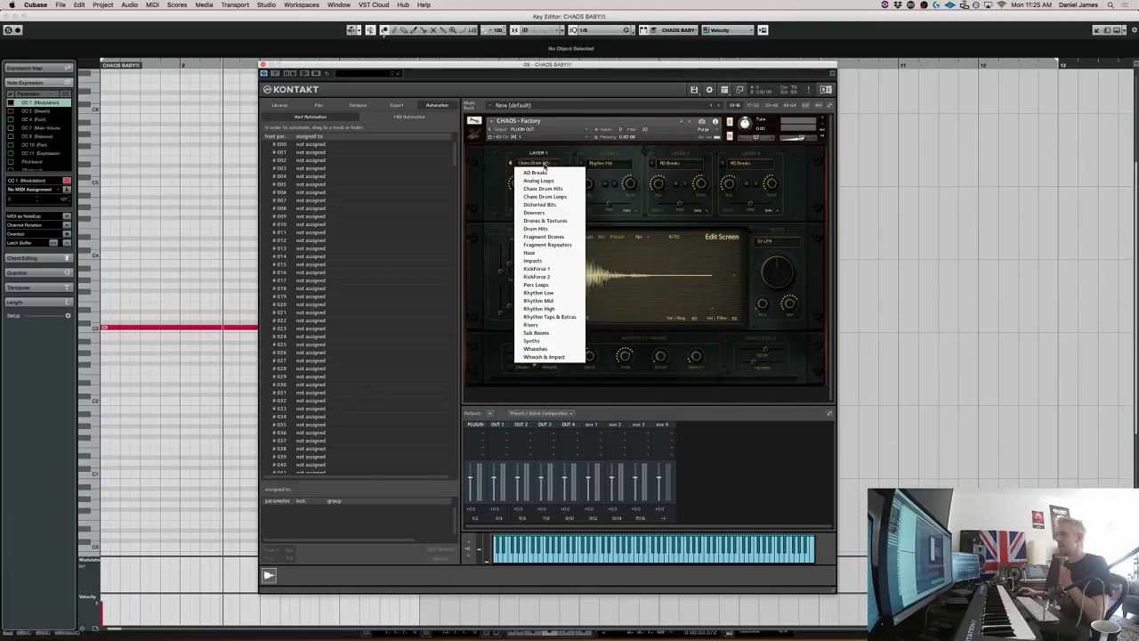
click(692, 317)
click(572, 237)
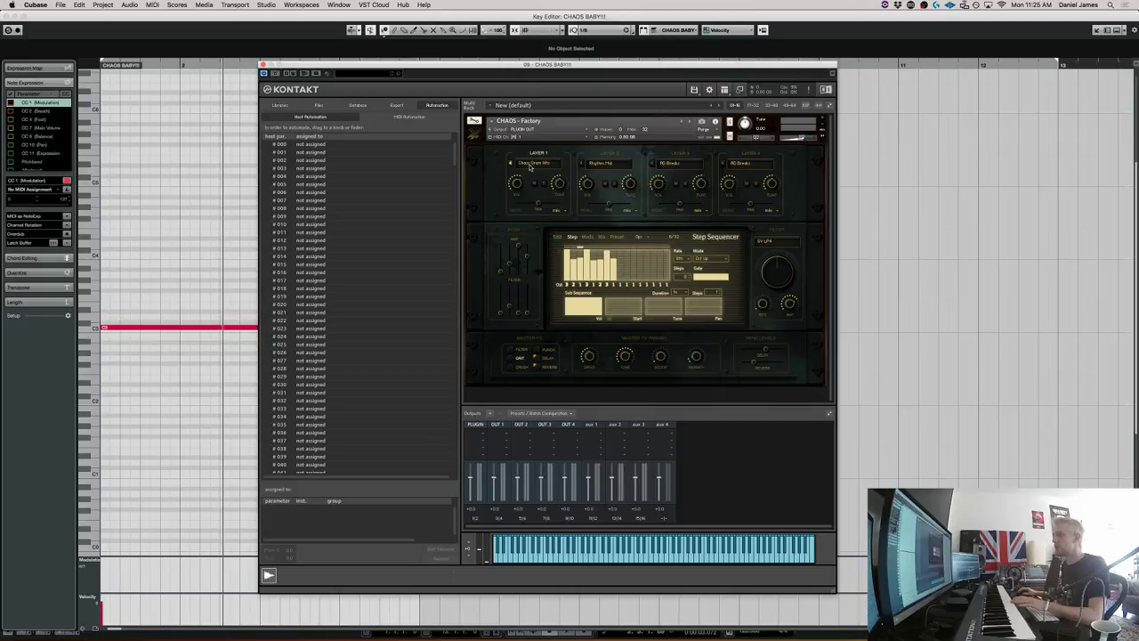
Load the Whoosh & Impact category into layer 1 and show its waveform on the Edit screen.
click(530, 166)
click(545, 357)
click(557, 237)
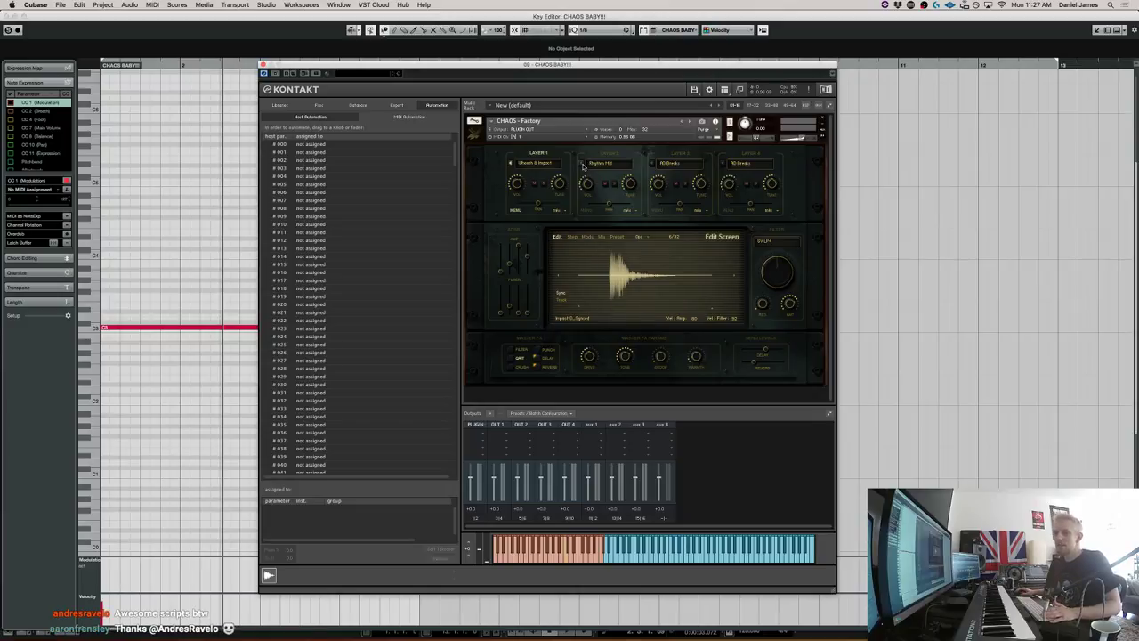
Load the Chaos Drum Hits category into layer 2 and open its step sequencer.
click(612, 163)
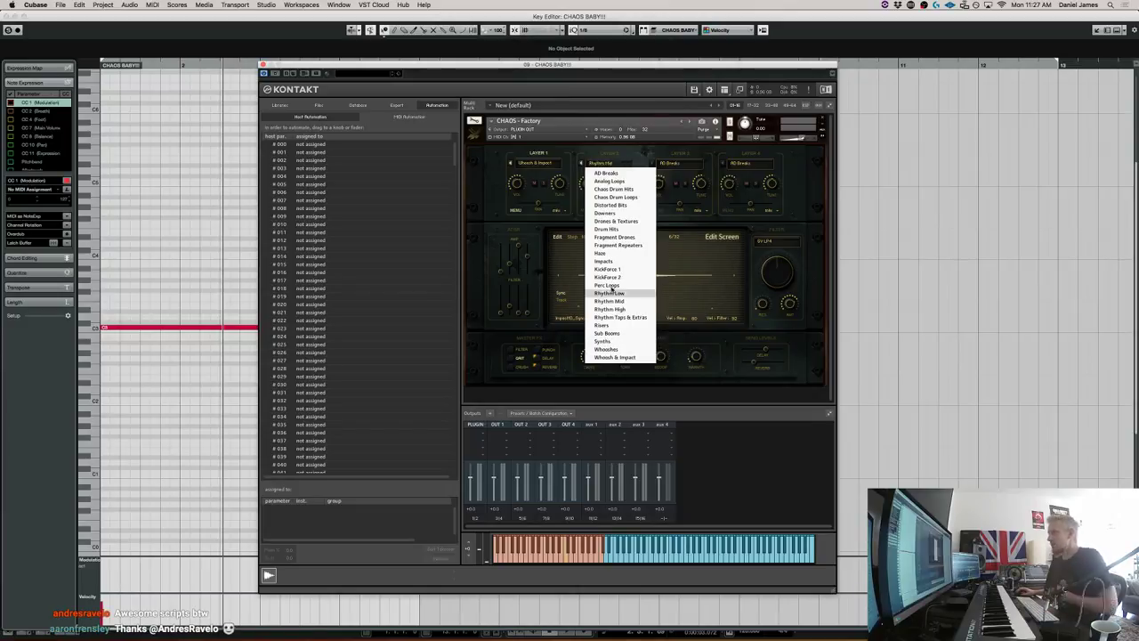
click(613, 189)
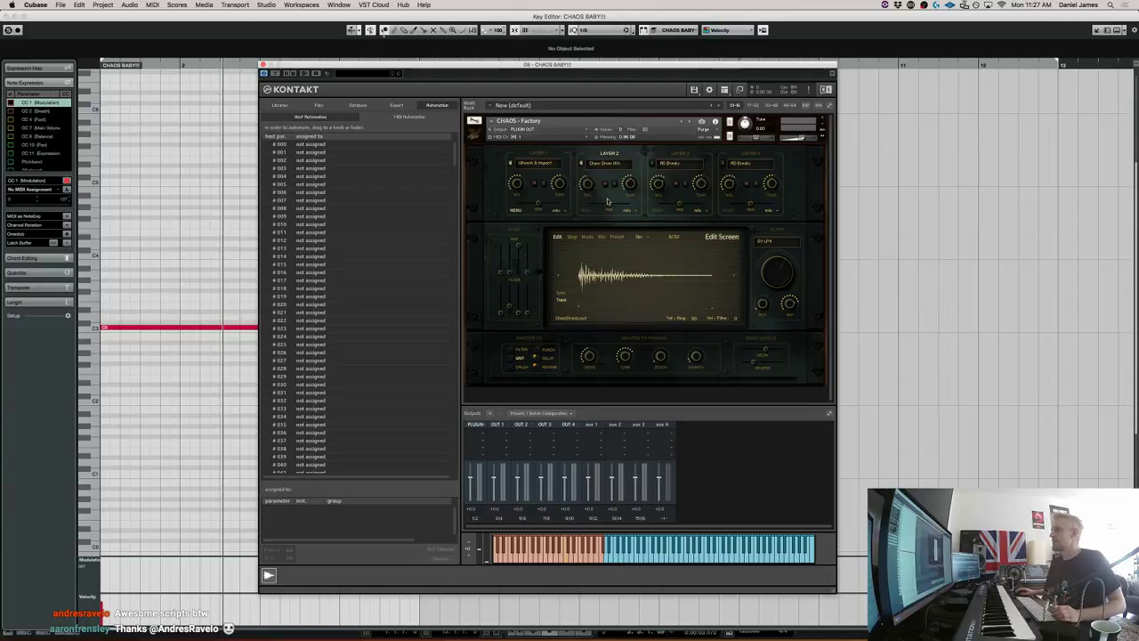
click(573, 236)
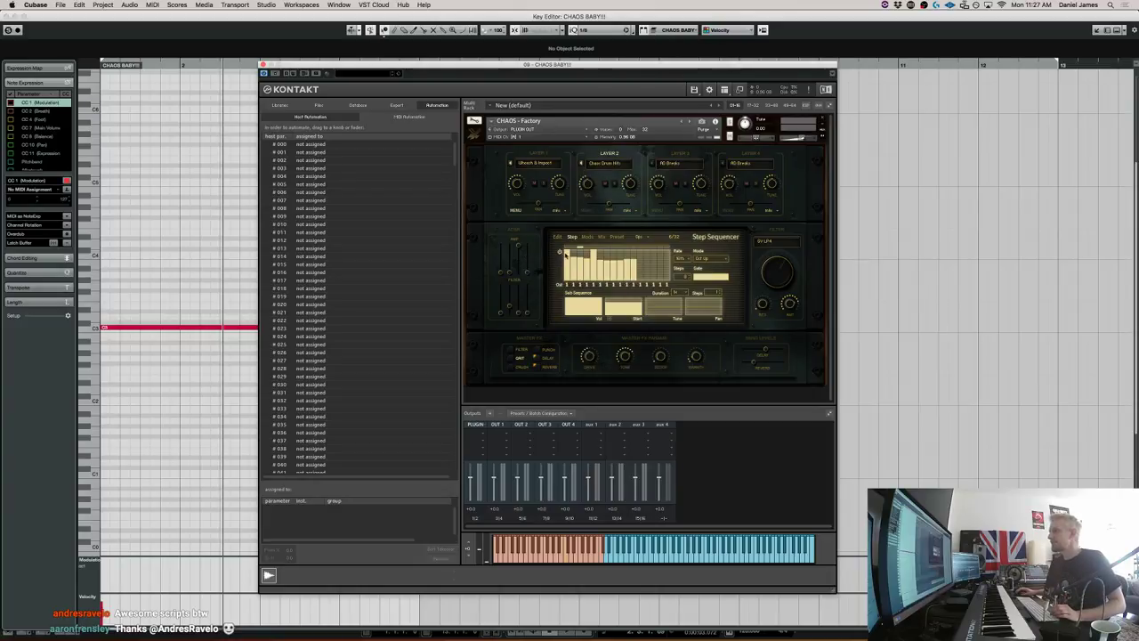
Clear layer 2's step levels, set the sequencer rate to 4th, and raise only the fifth step to full level.
mouse_move(566, 283)
mouse_down()
mouse_move(658, 285)
mouse_move(676, 260)
mouse_up()
click(677, 260)
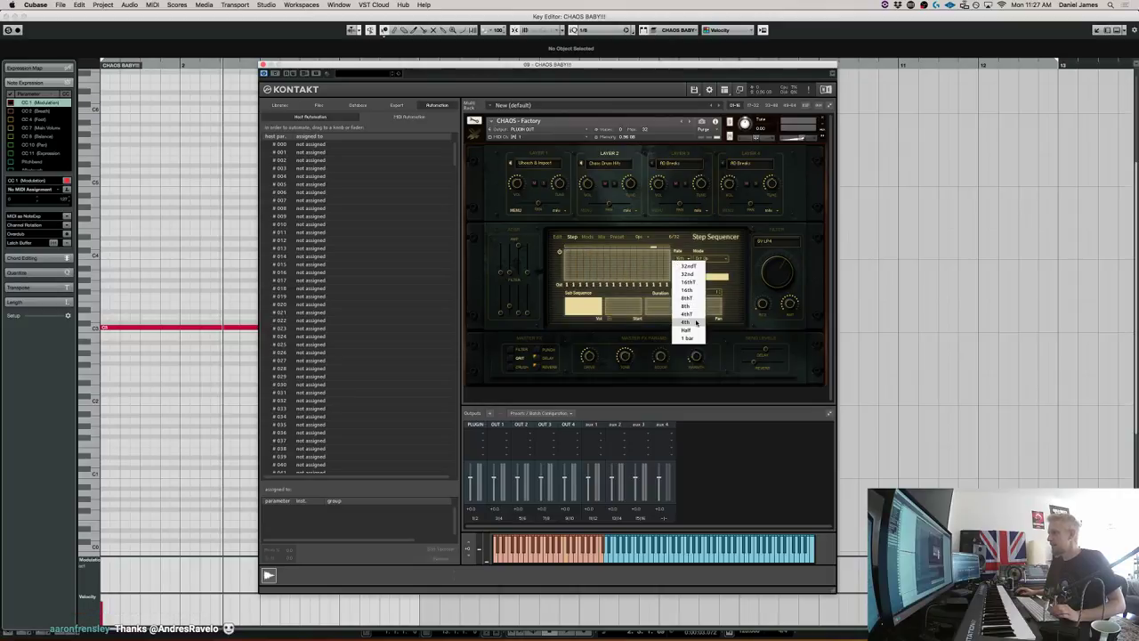
click(687, 324)
drag(595, 258, 594, 248)
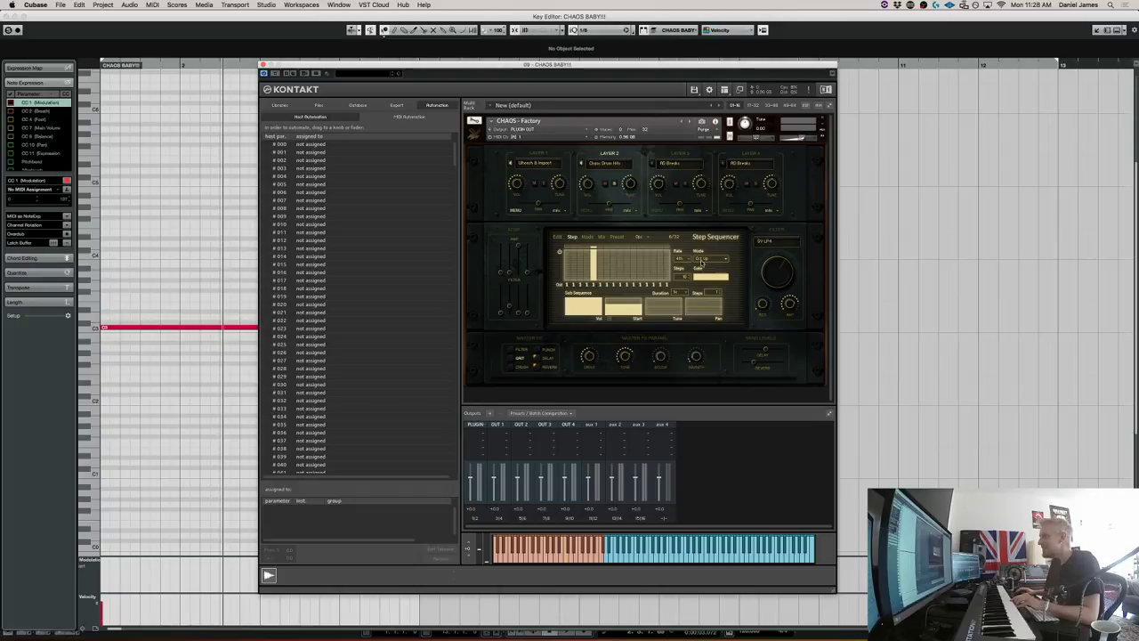
Try an added fourth step in layer 2's sequence, leave only the fifth active, and set the Sub Sequence duration to 2x.
click(562, 238)
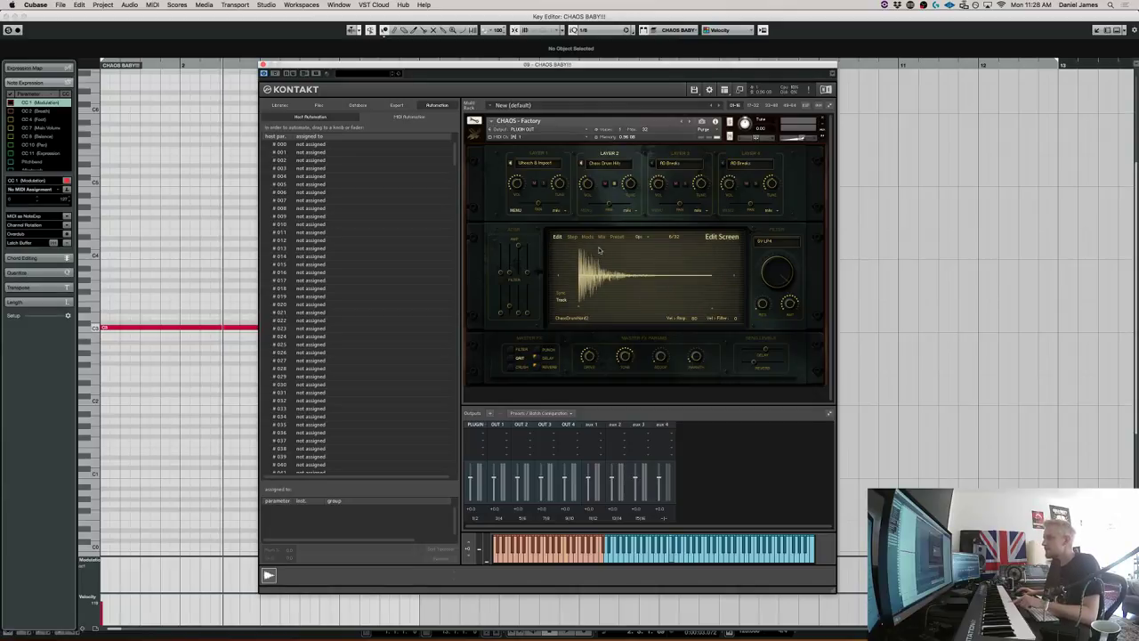
click(576, 238)
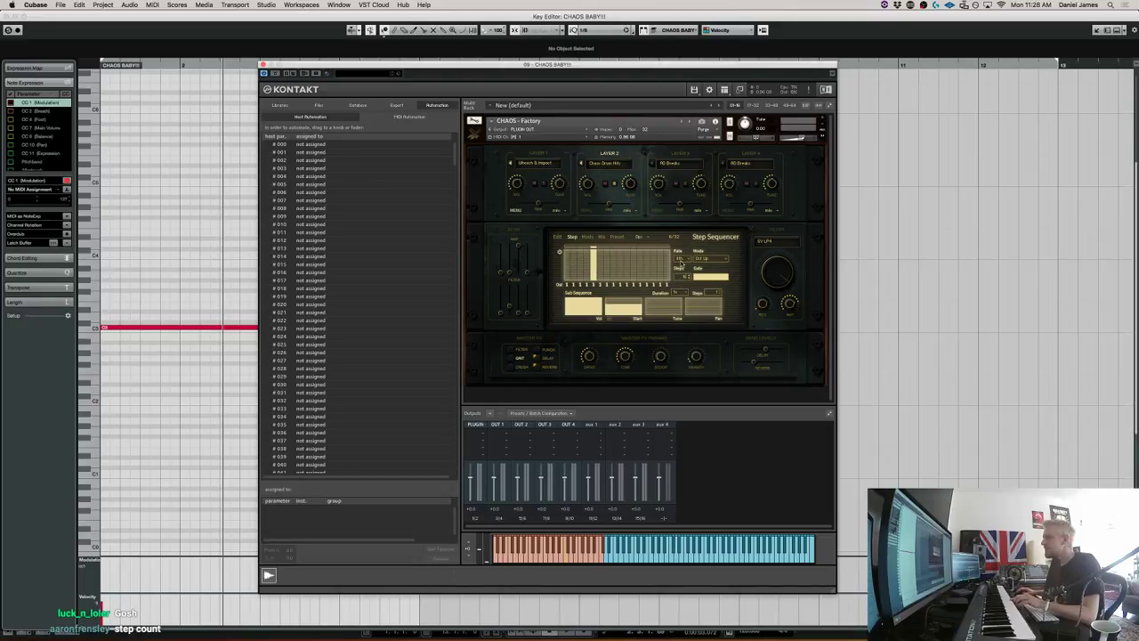
drag(574, 263, 589, 255)
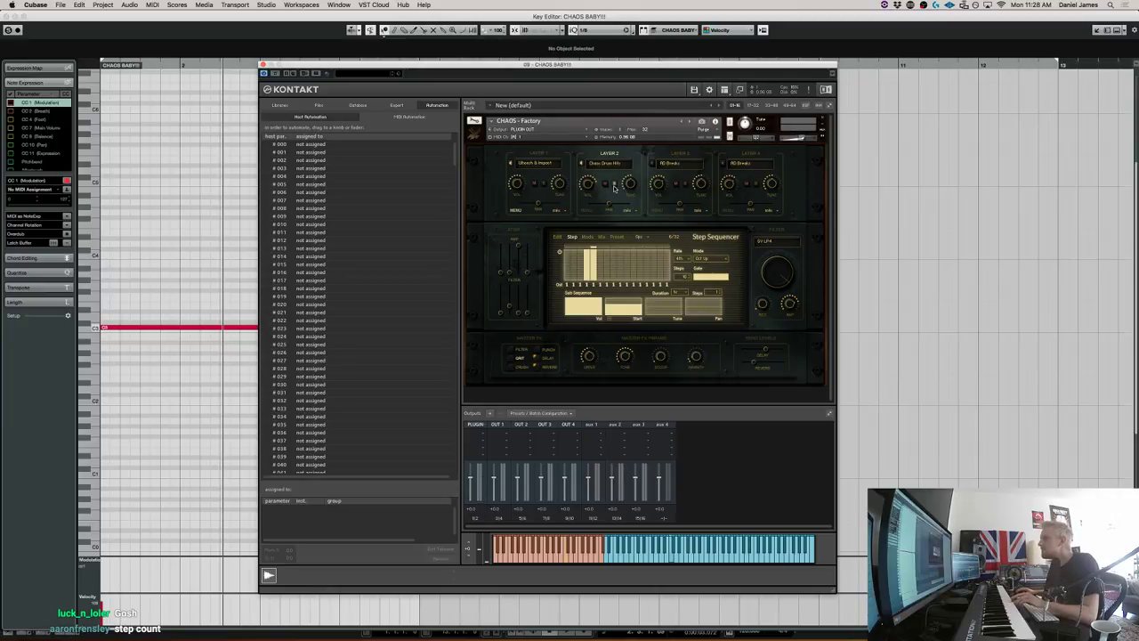
drag(594, 265, 587, 270)
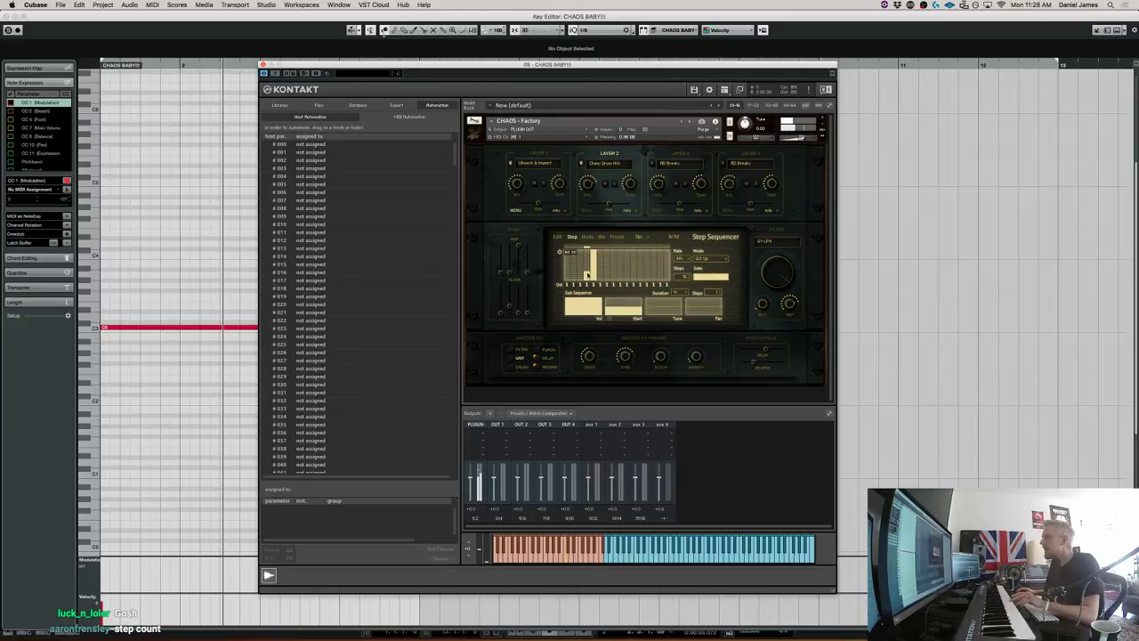
click(588, 247)
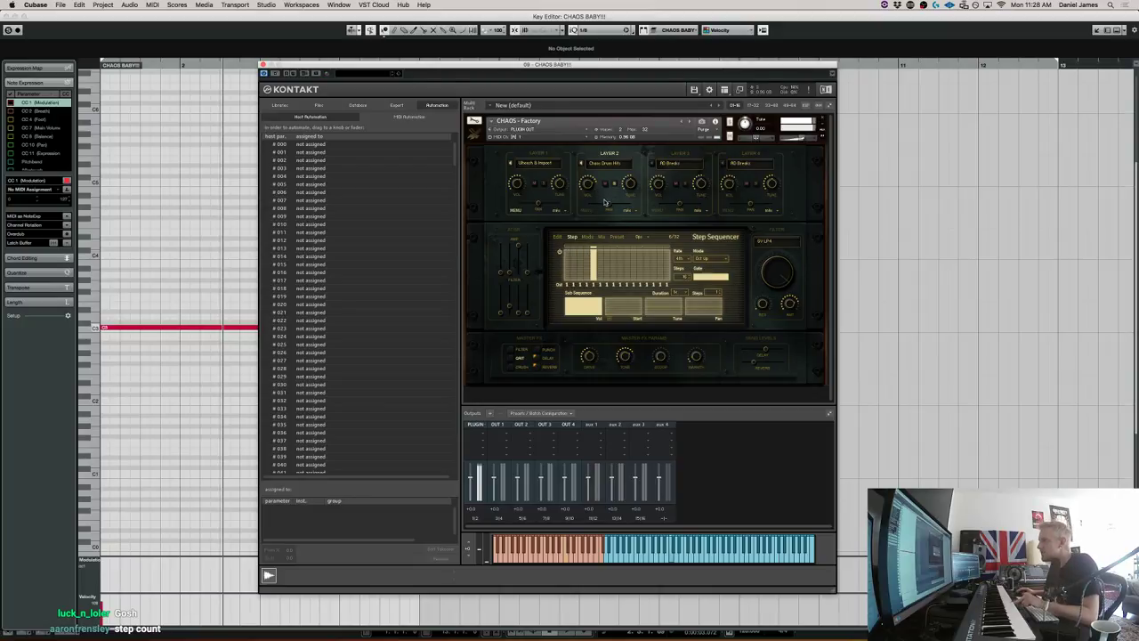
click(676, 294)
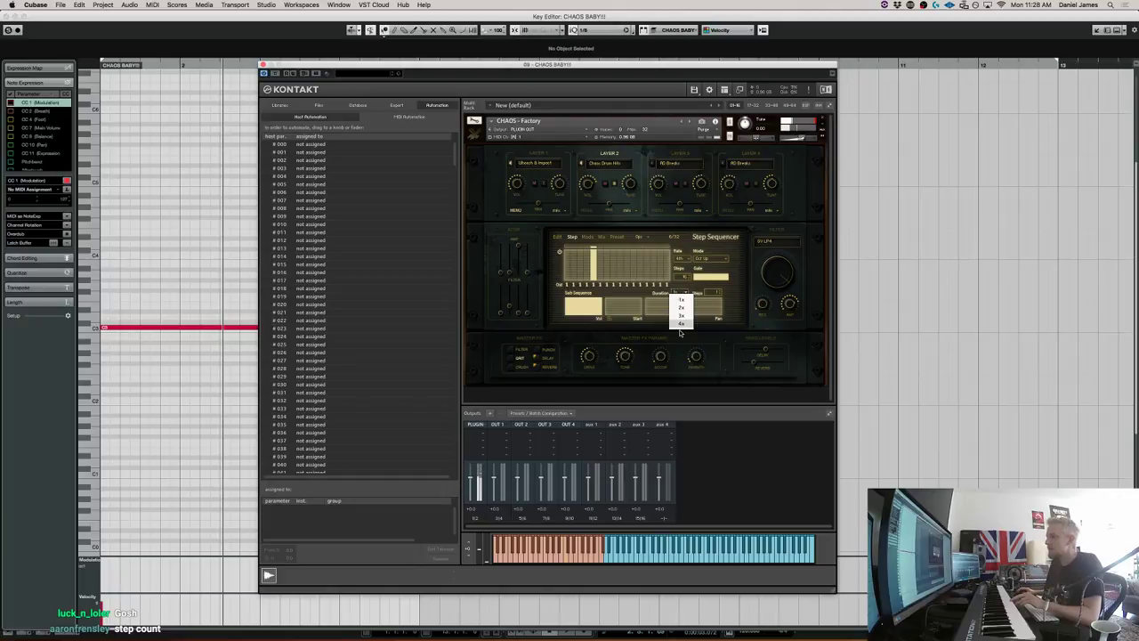
click(681, 307)
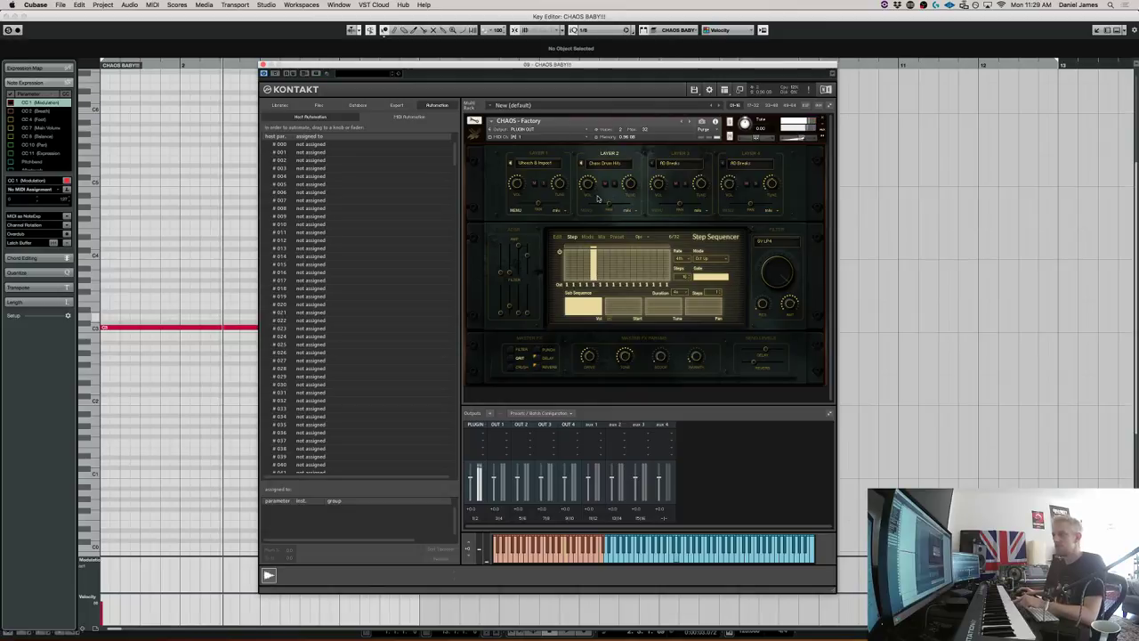
Load the Distorted Bits category into layer 3 and show its waveform on the Edit screen.
click(681, 167)
click(689, 208)
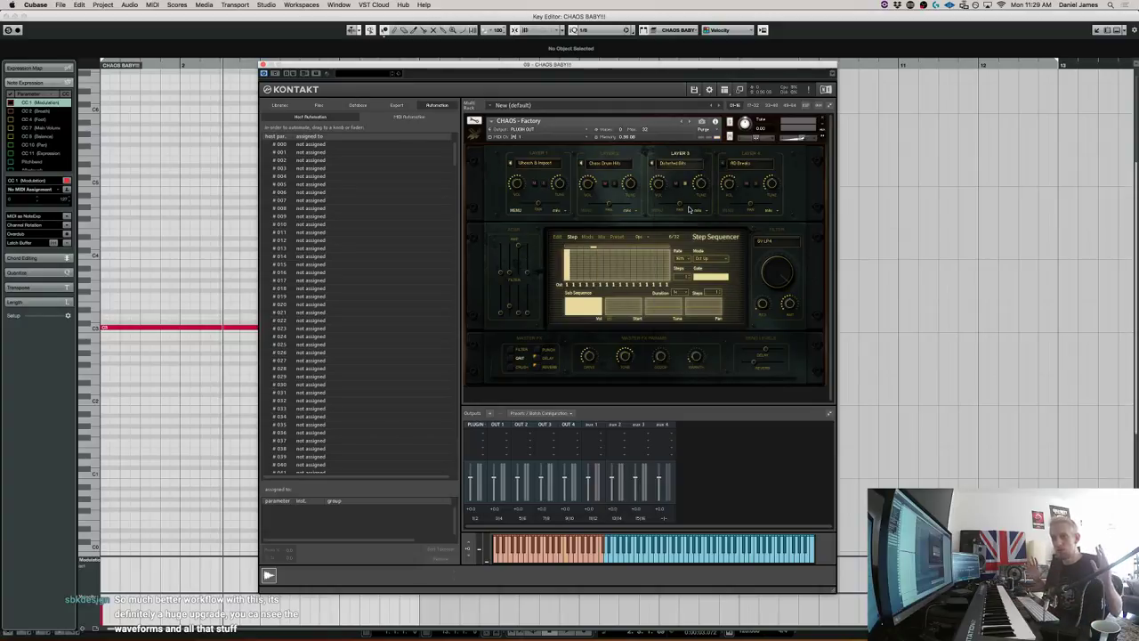
click(557, 237)
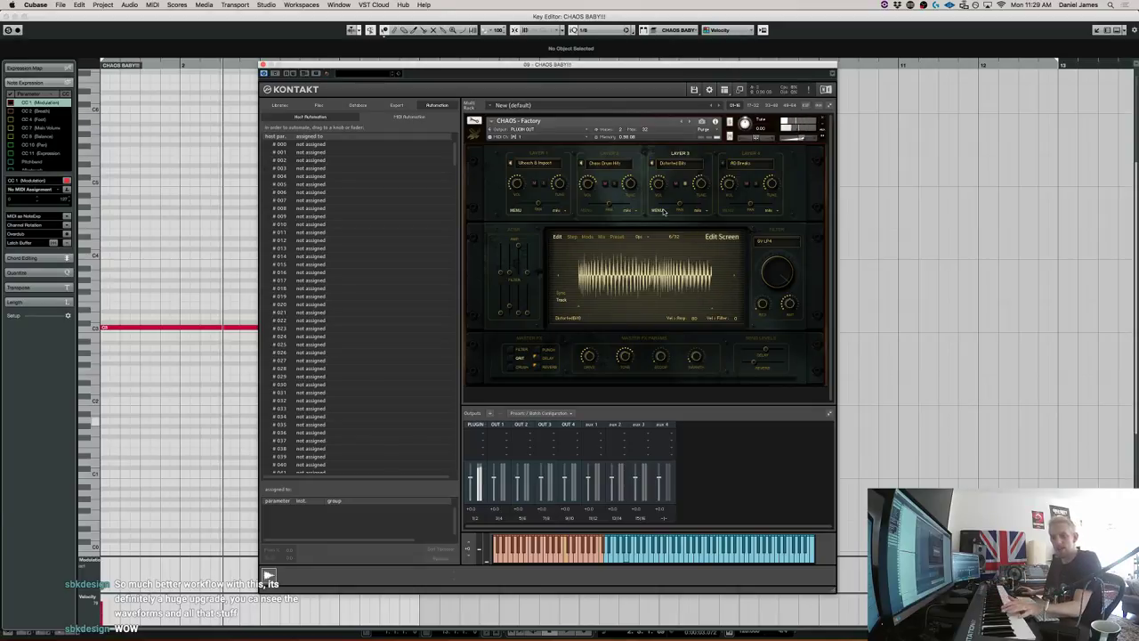
Clear layer 3's first sequencer step, set the rate to 4th, and raise the fifth step to full level.
click(574, 237)
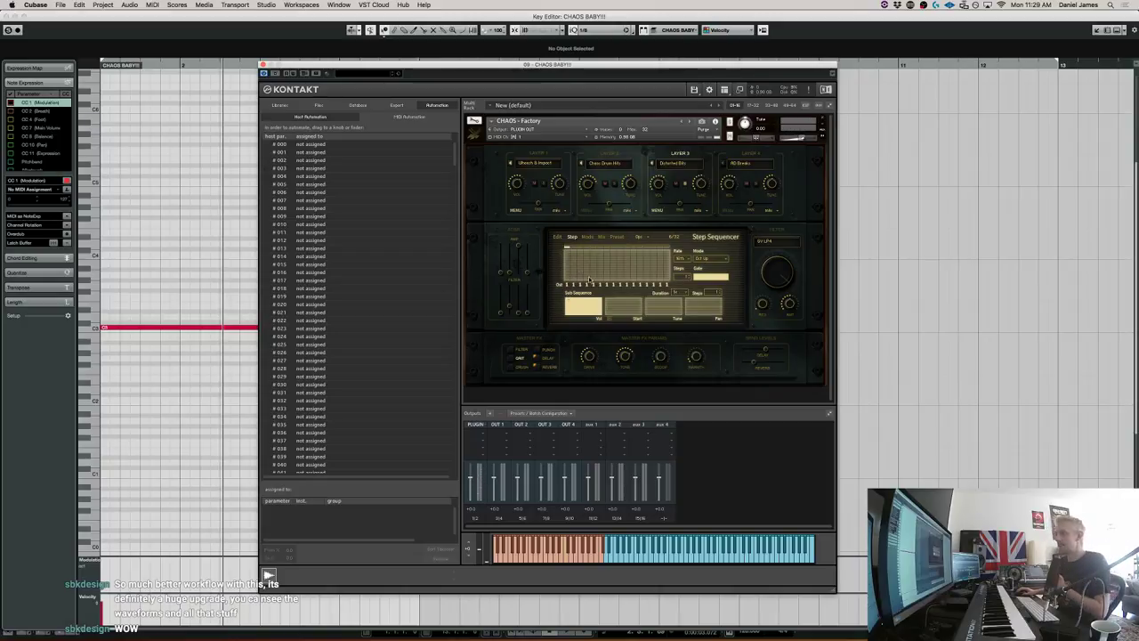
click(681, 259)
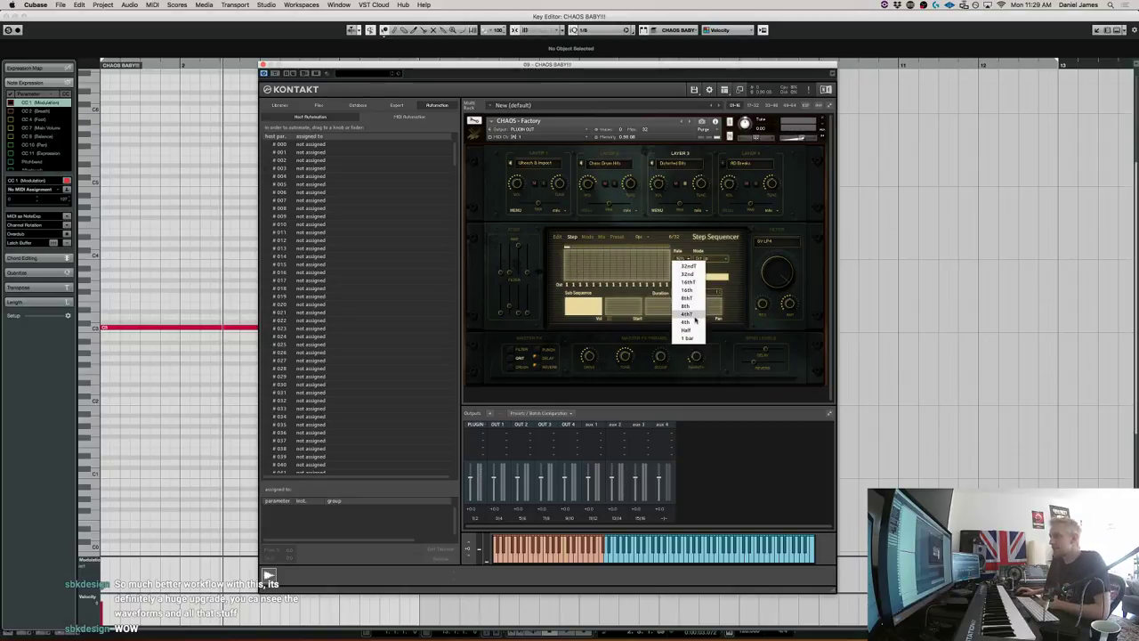
click(693, 321)
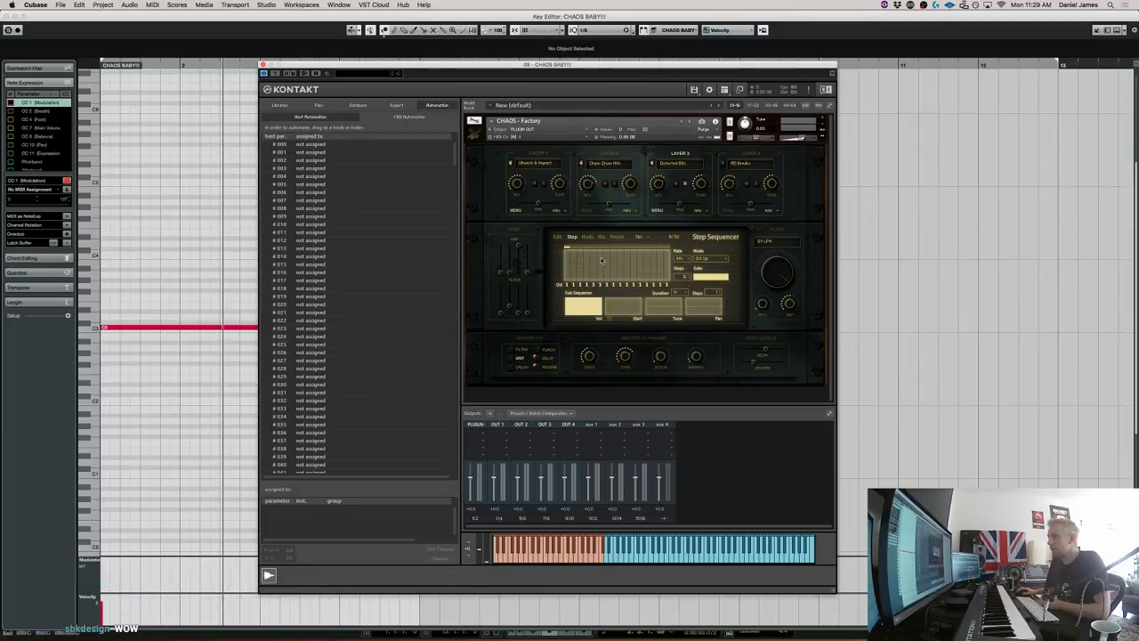
drag(596, 263, 599, 252)
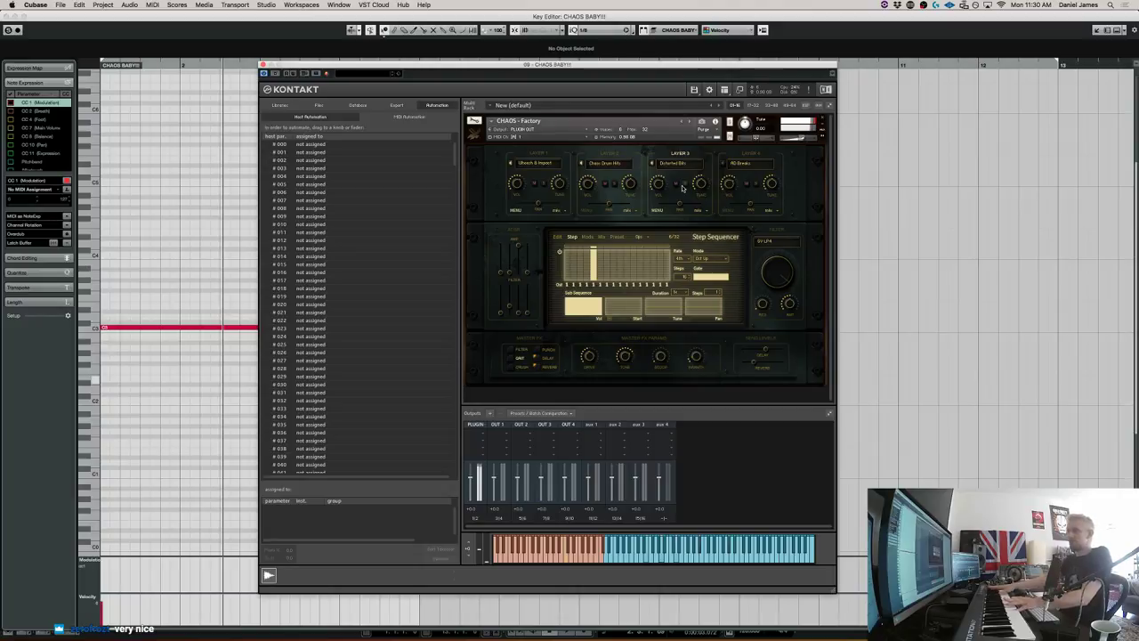
click(678, 168)
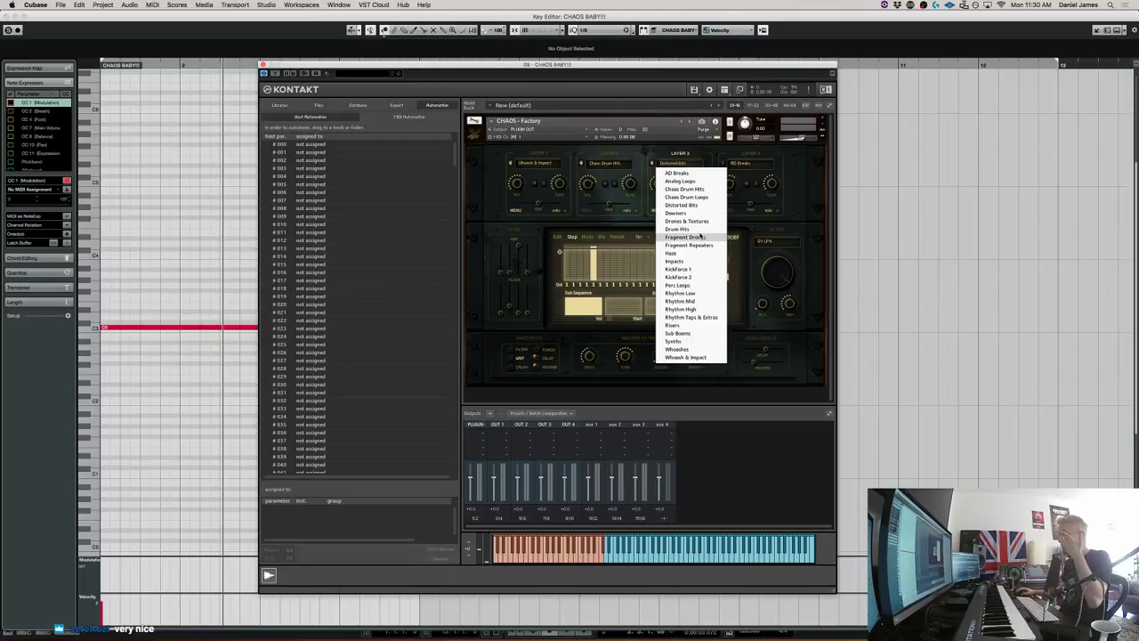
click(528, 166)
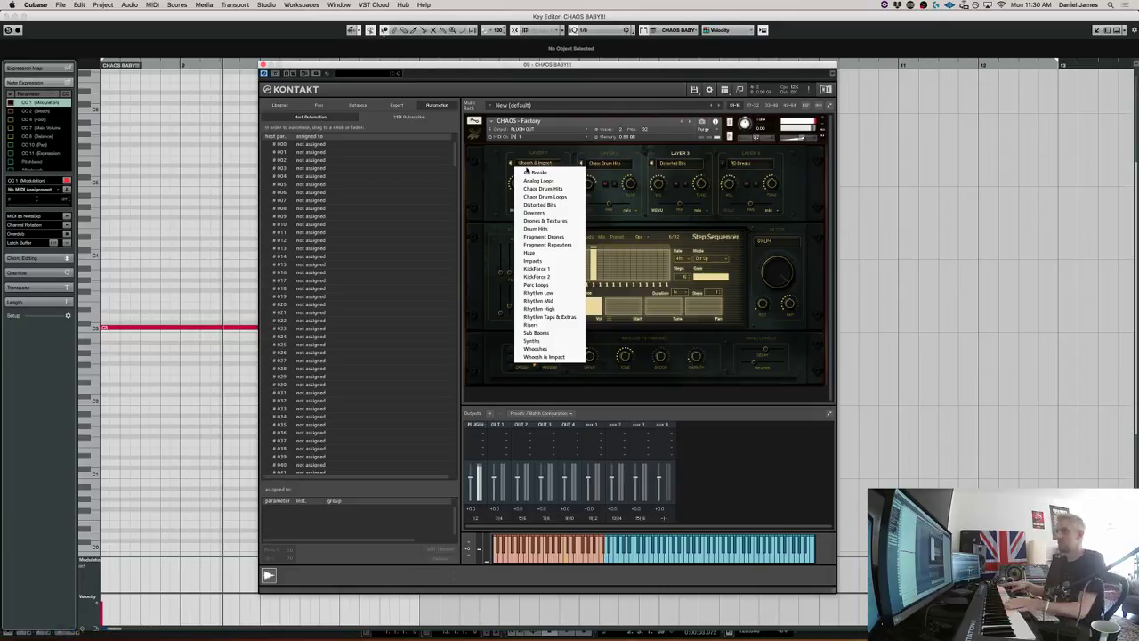
click(481, 145)
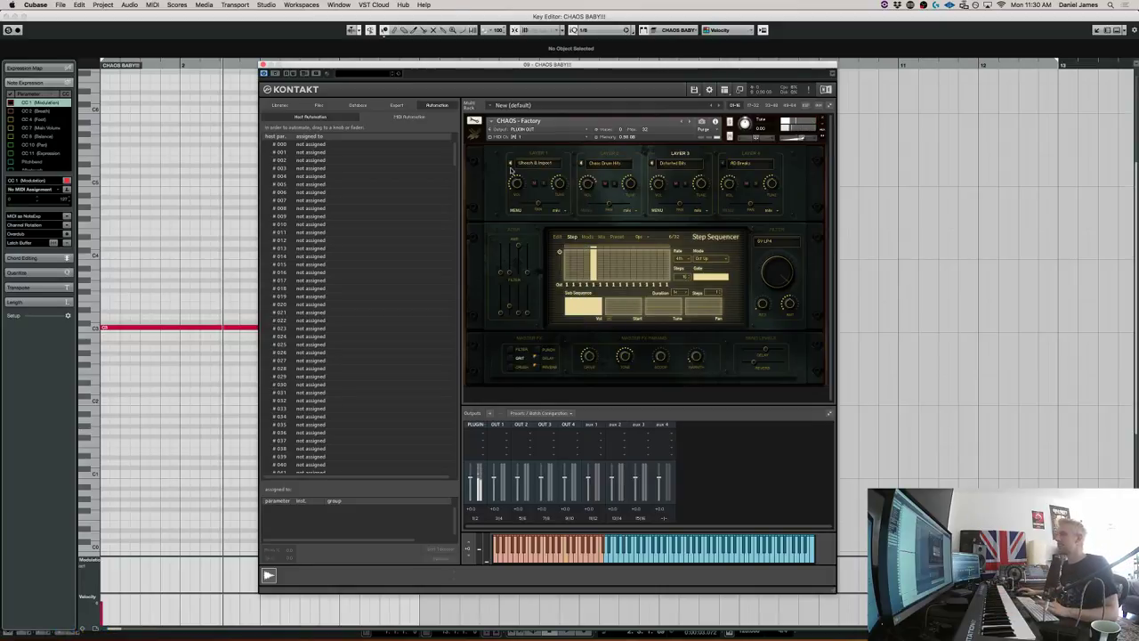
Load the Downers category into layer 1 and enable Crush in the master effects.
click(525, 164)
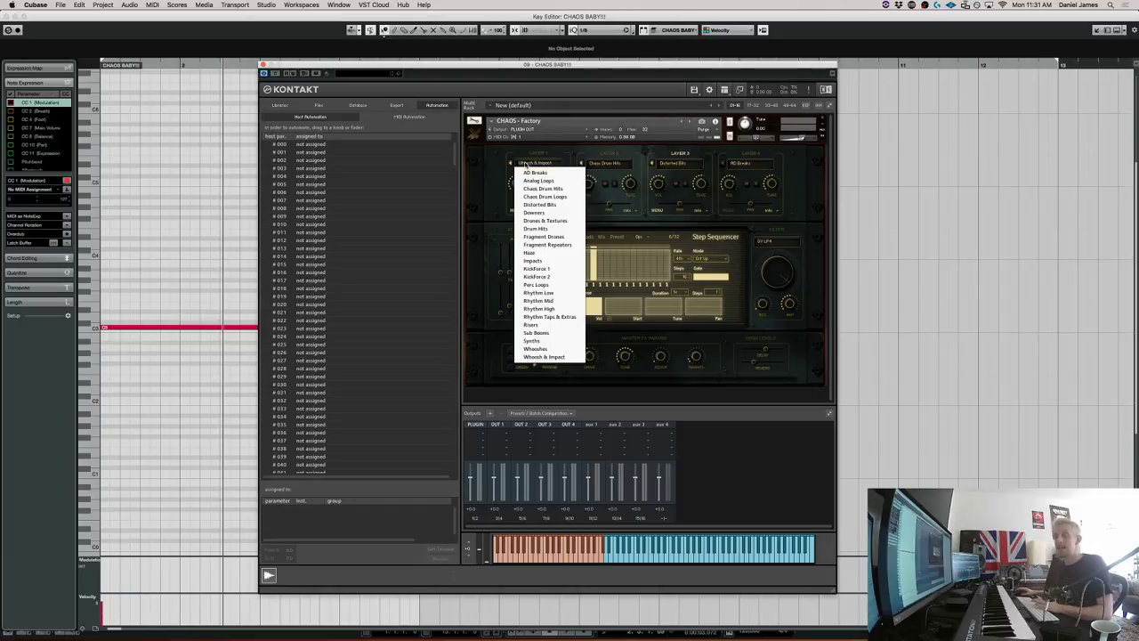
click(533, 212)
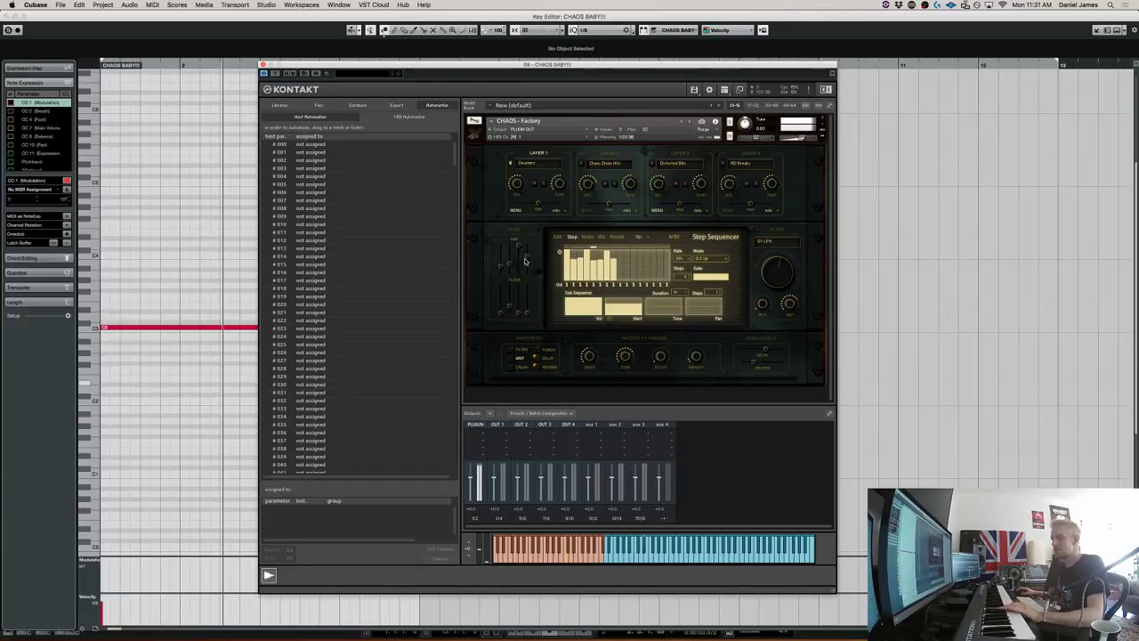
click(523, 366)
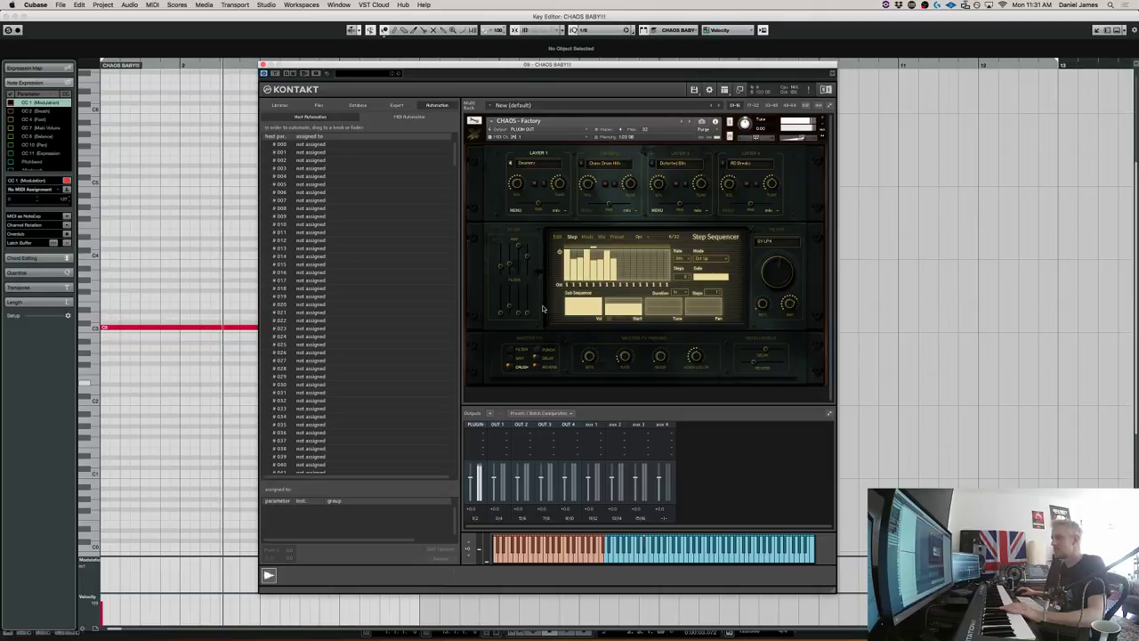
Load the Rhythm Mid category into layer 2, check its Edit screen waveform, and return to its step sequencer.
click(599, 169)
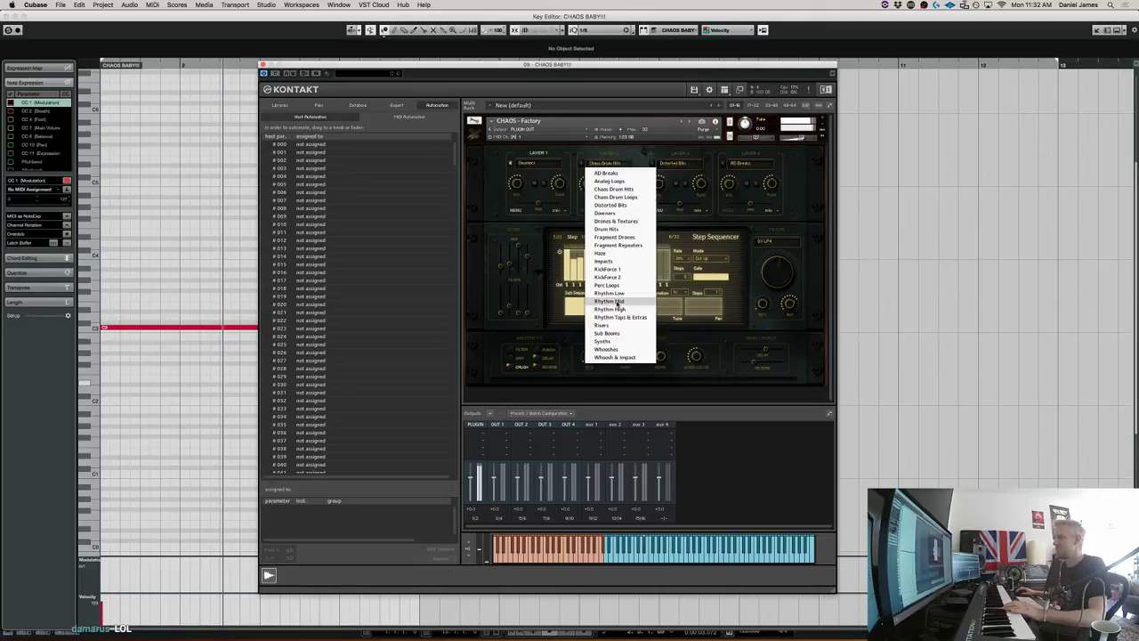
click(611, 296)
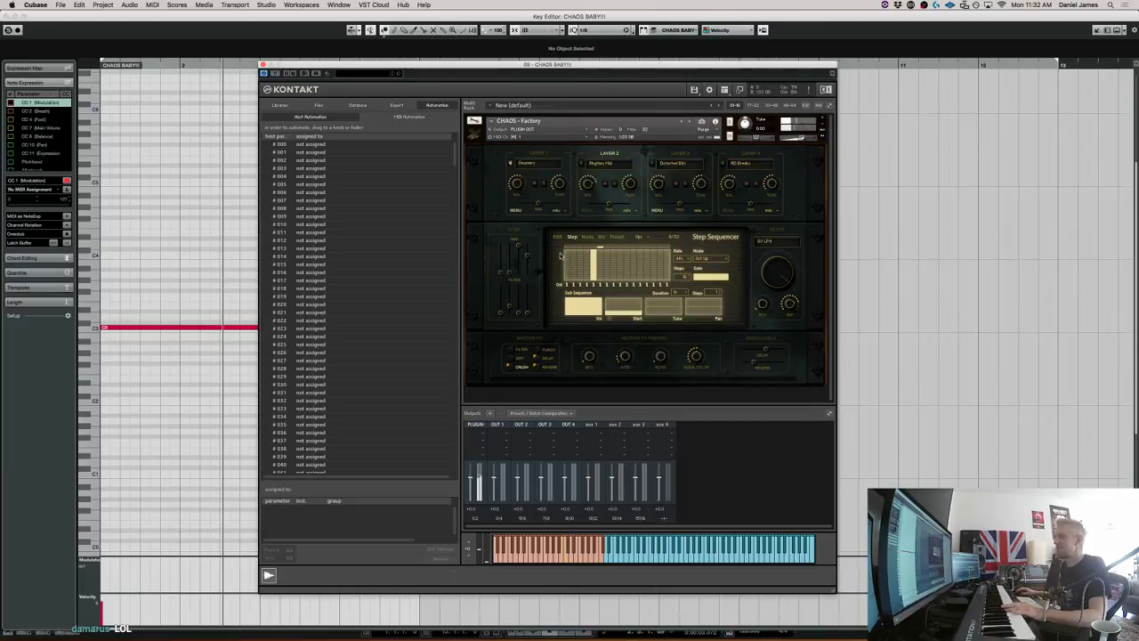
click(558, 236)
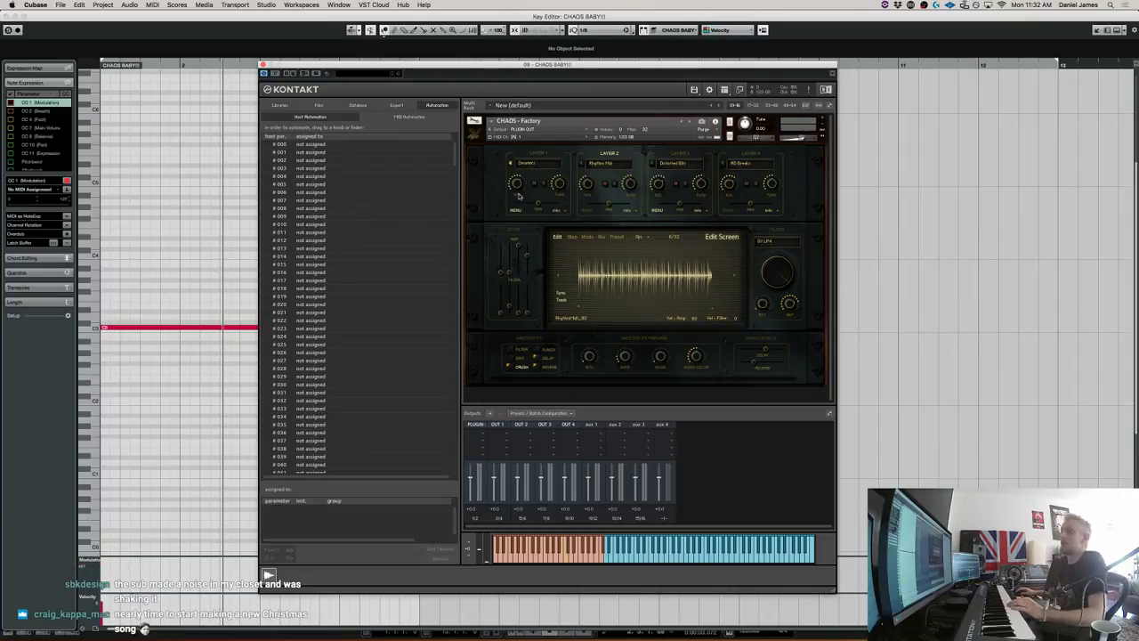
click(572, 236)
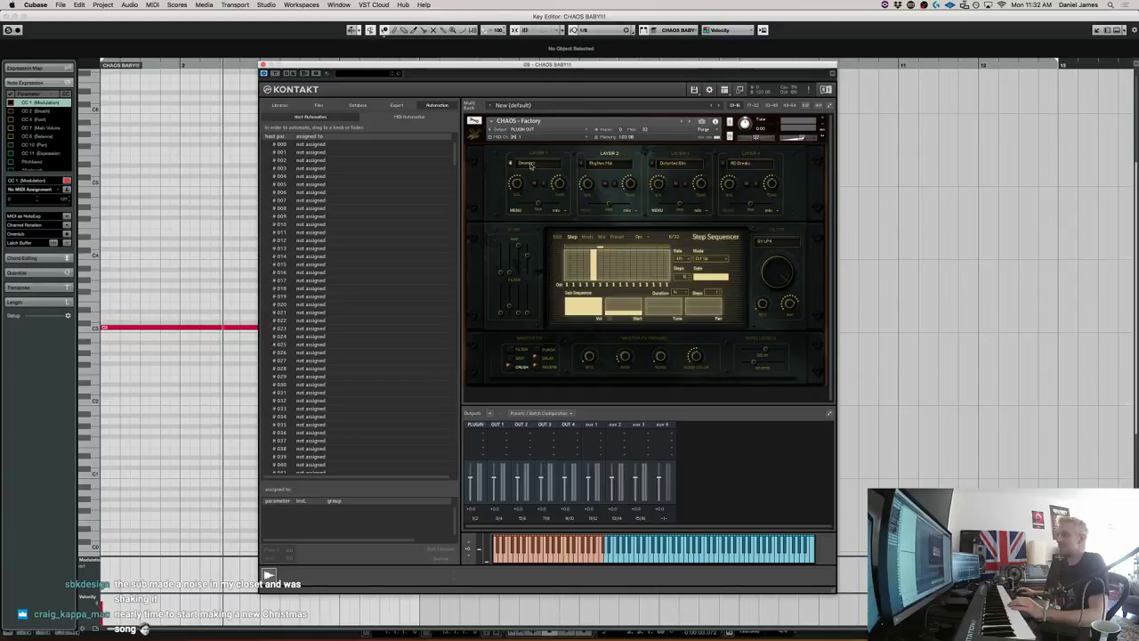
Draw varied levels across layer 1's first eight sequencer steps and load the Drones & Textures category into that layer.
drag(567, 254, 616, 253)
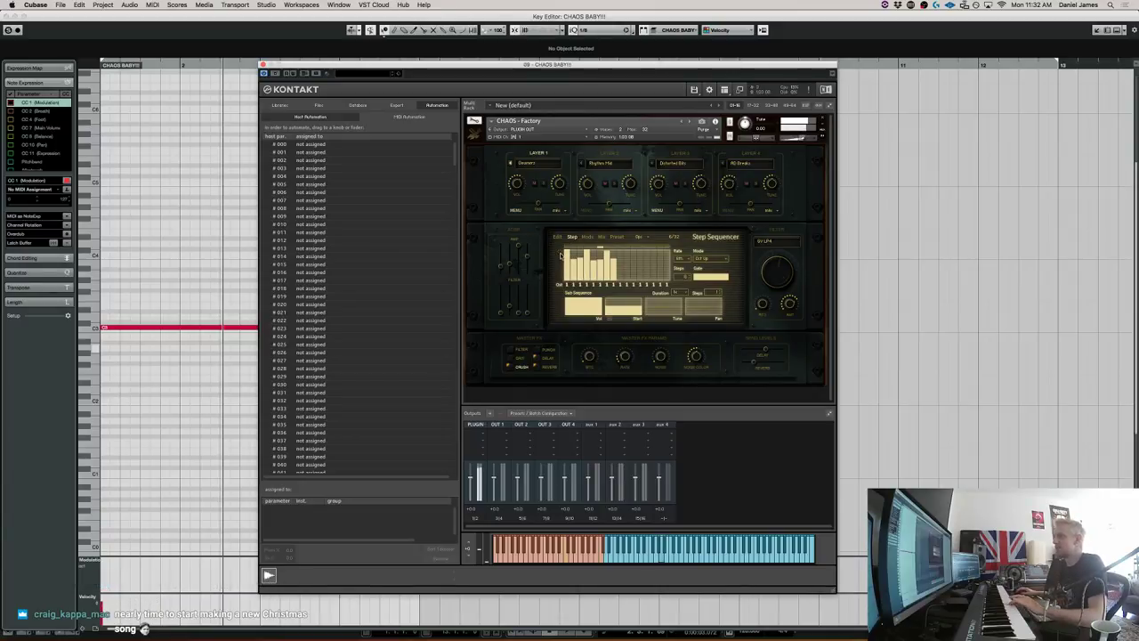
click(532, 162)
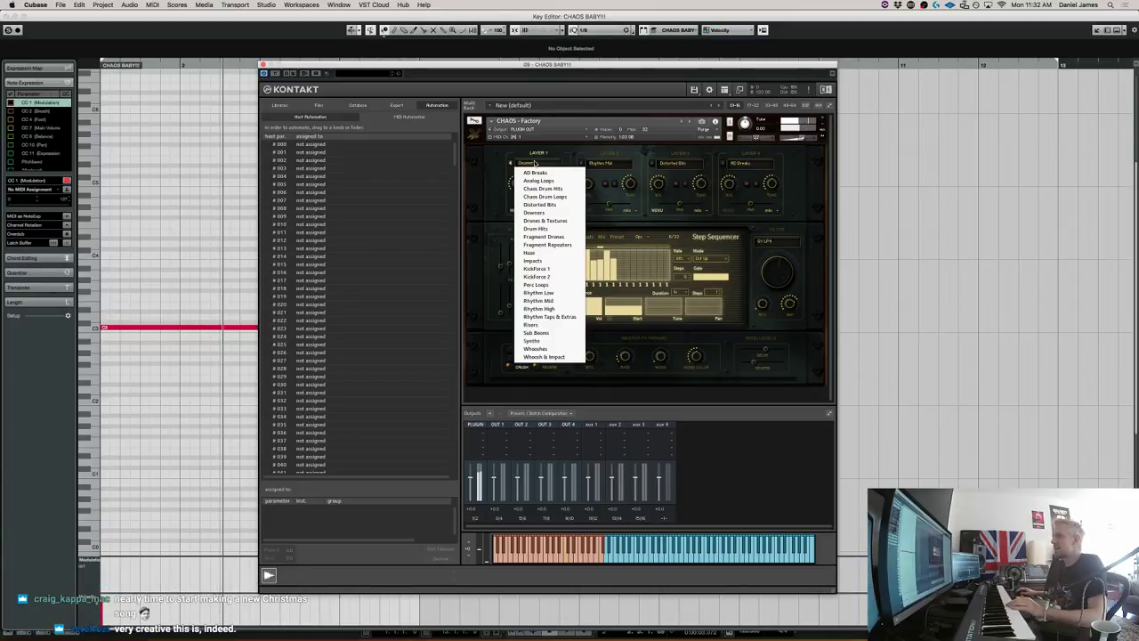
click(559, 221)
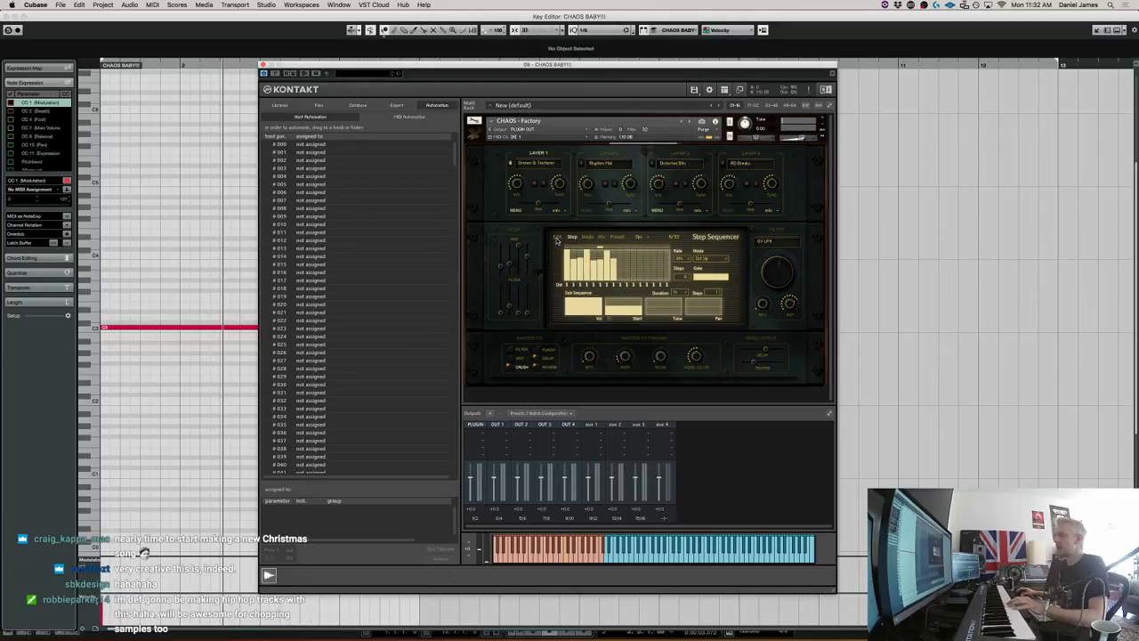
Check layer 1's waveform, set its step sequencer rate to Half, and return to its Edit screen.
click(557, 238)
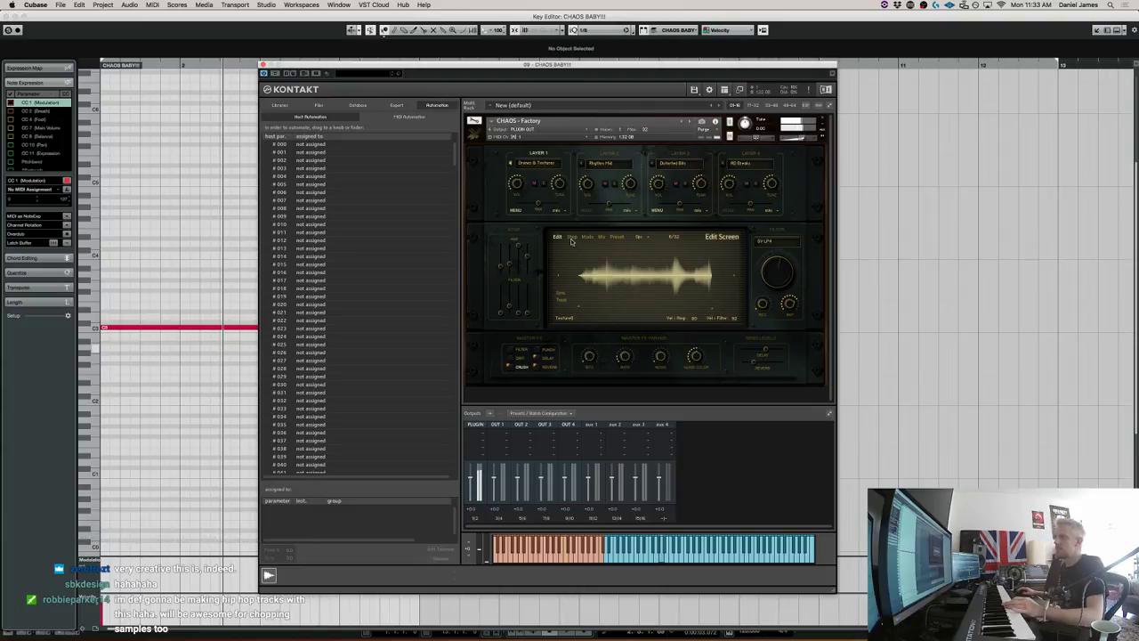
click(572, 238)
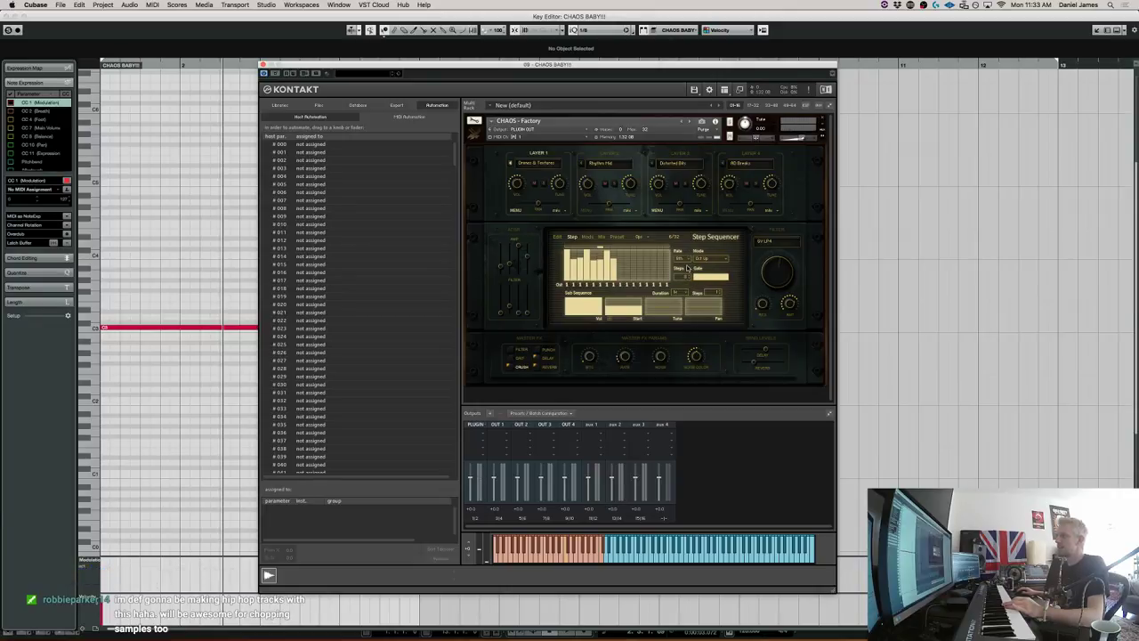
click(687, 259)
click(685, 329)
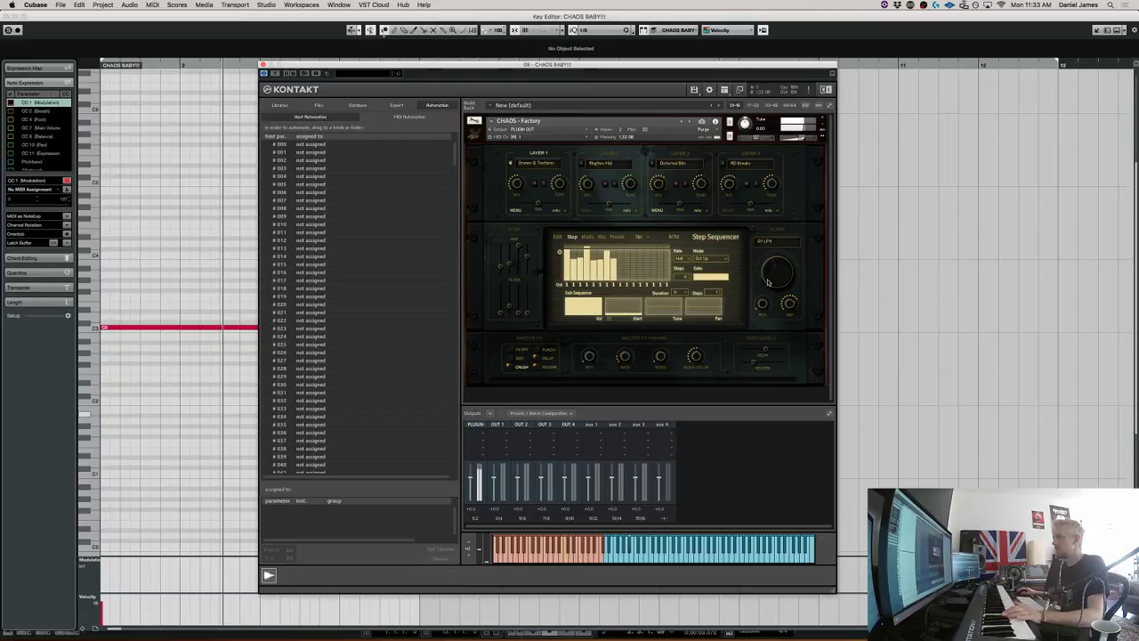
click(558, 238)
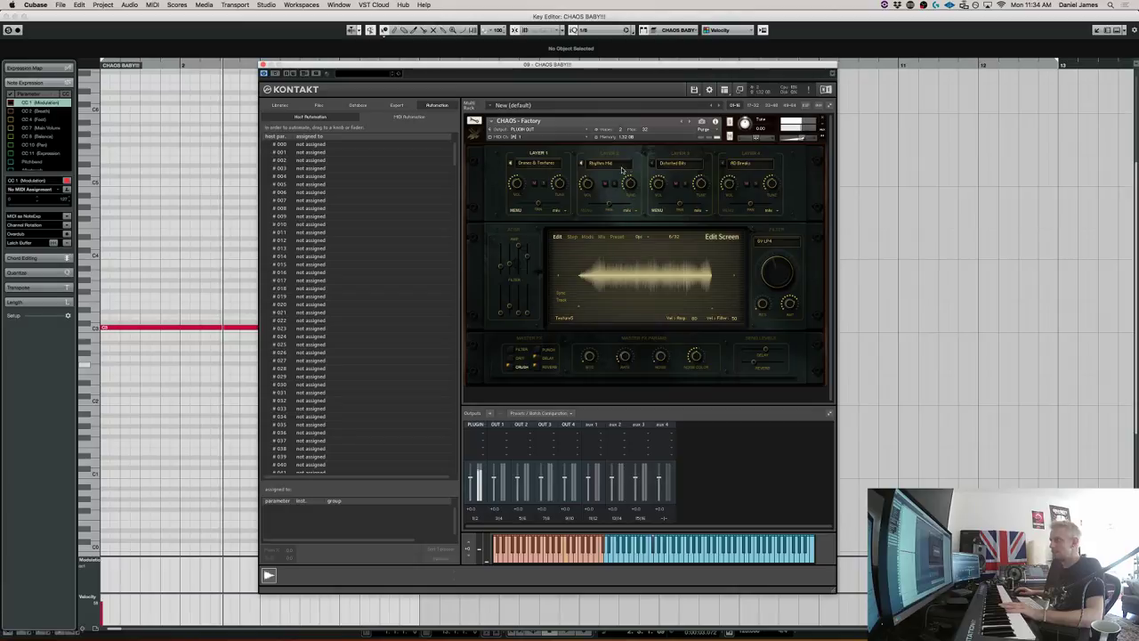
Load the Chaos Drum Loops category into layer 3, check its step sequencer, and show its waveform on the Edit screen.
click(658, 164)
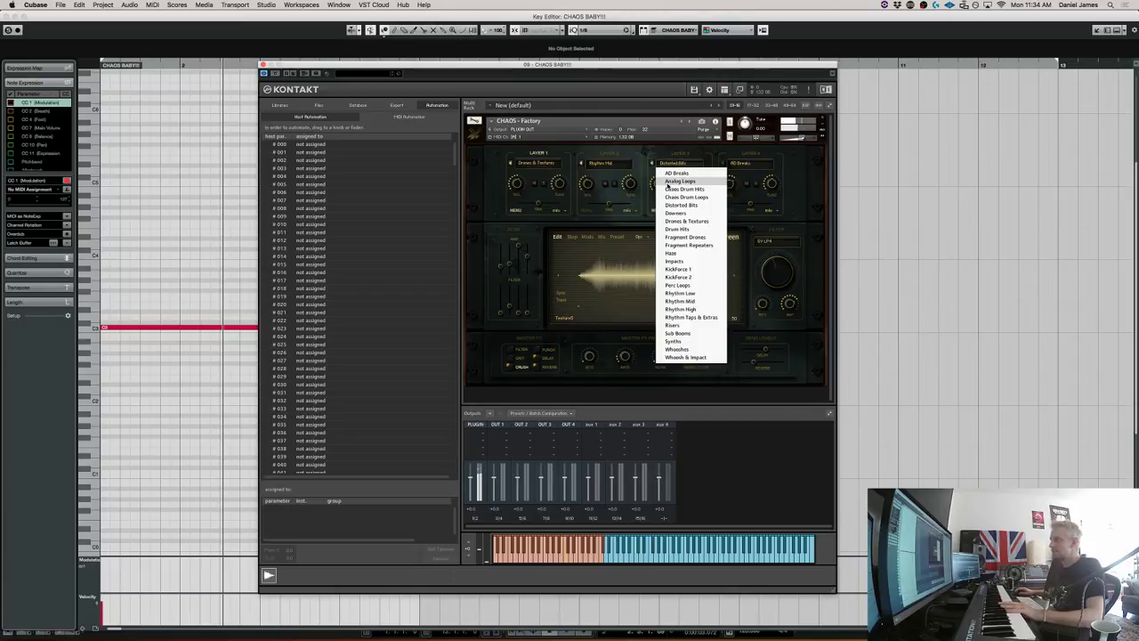
click(686, 197)
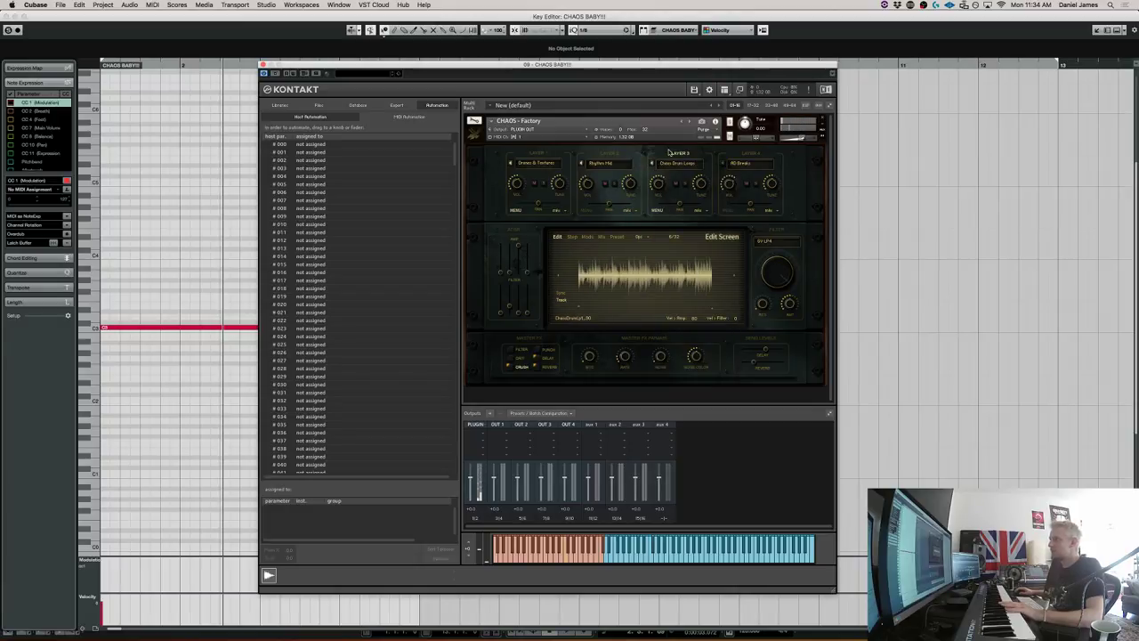
click(572, 238)
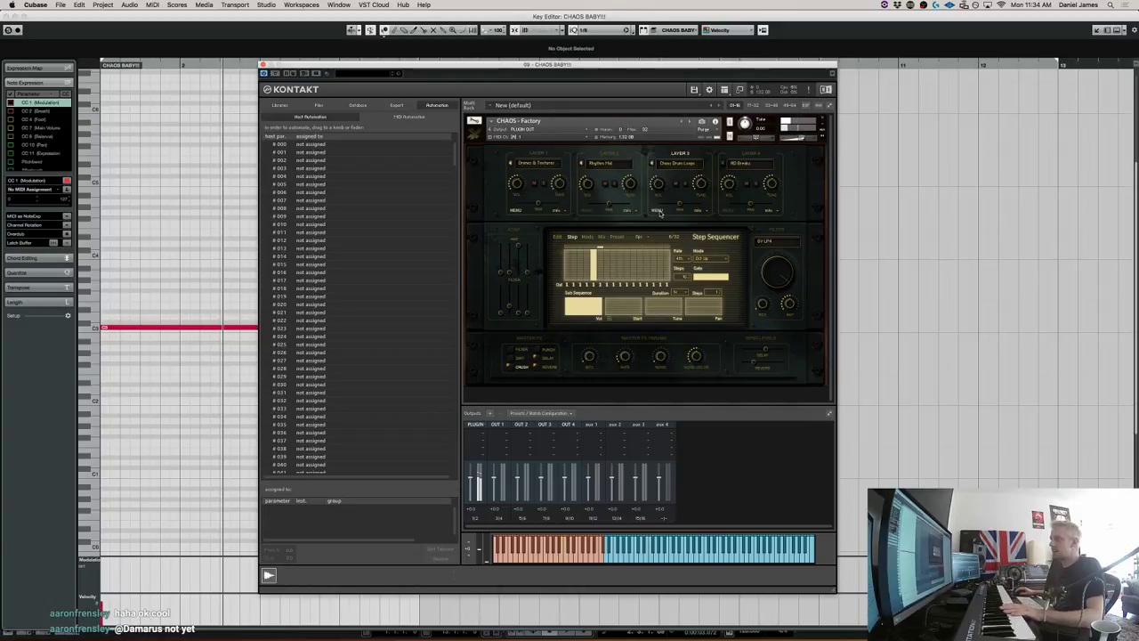
click(558, 237)
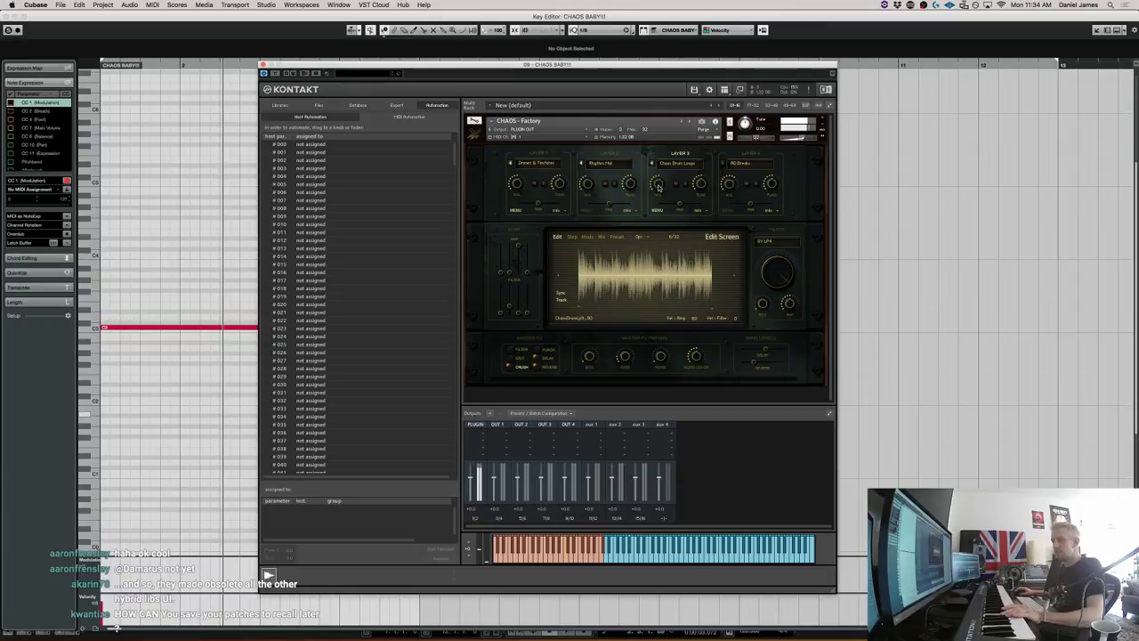
Choose the second slot of the first user preset bank and enter mypatch as the preset name.
click(619, 239)
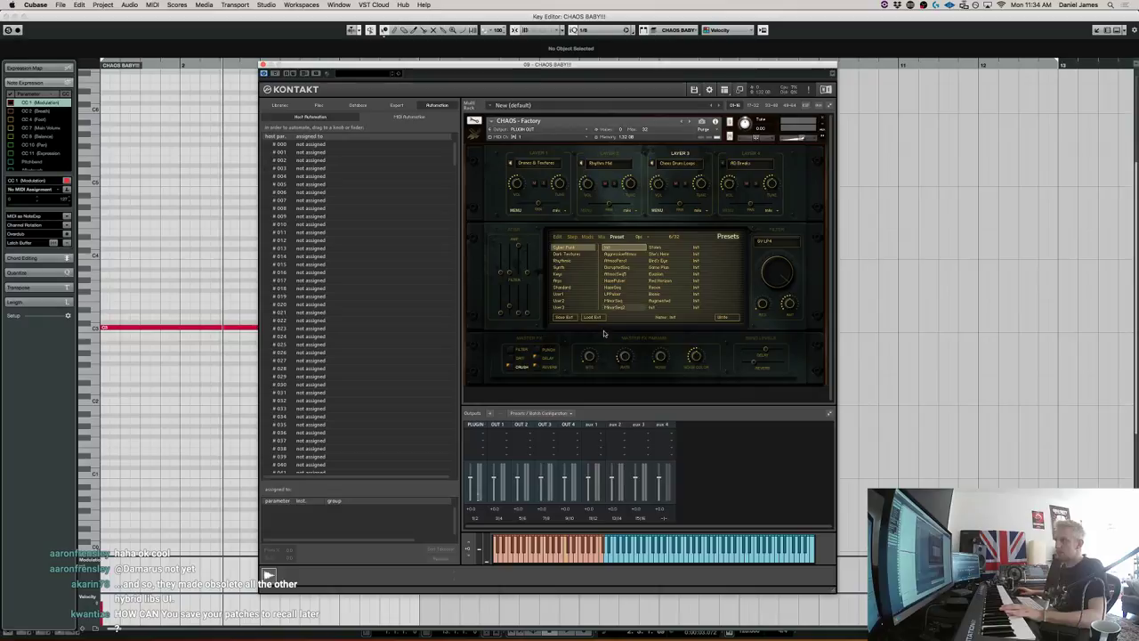
click(557, 295)
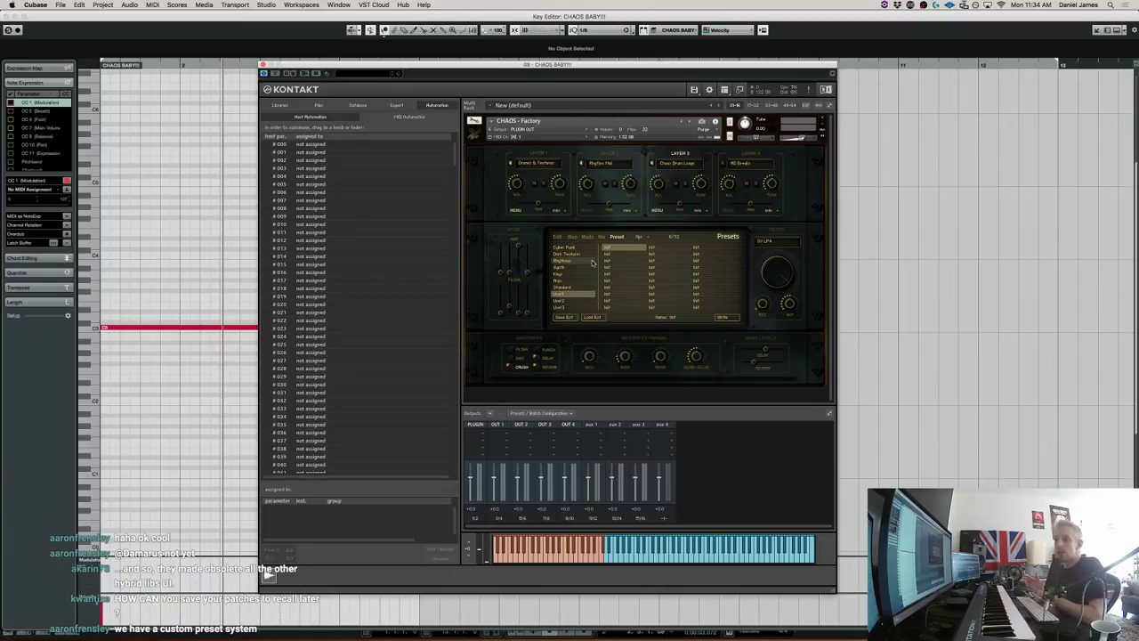
click(622, 255)
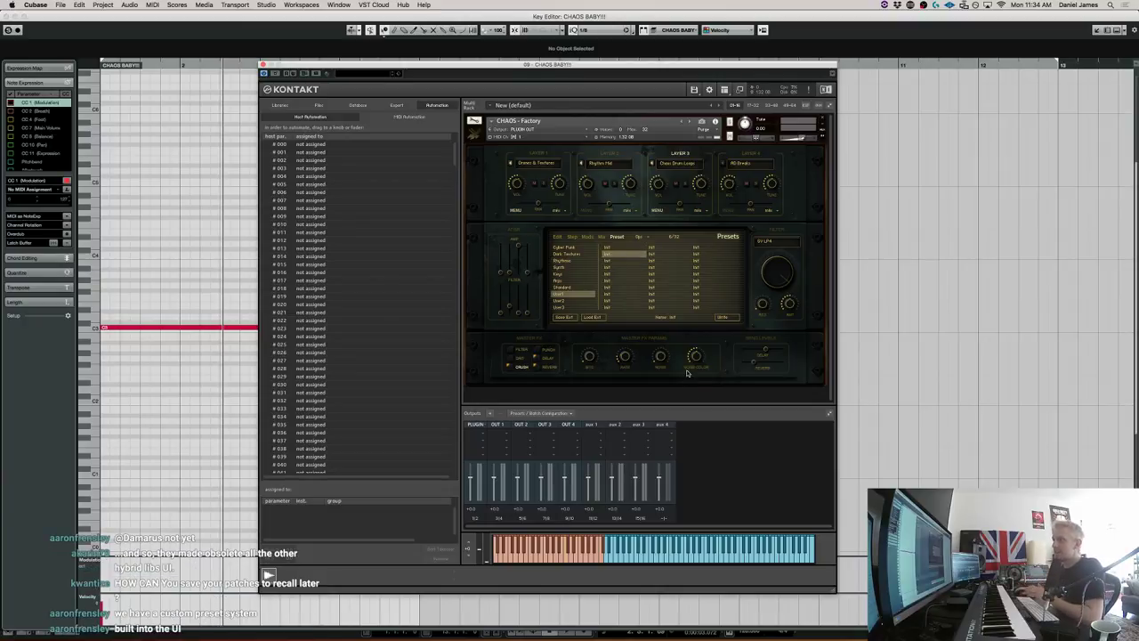
click(674, 317)
text(mypatch)
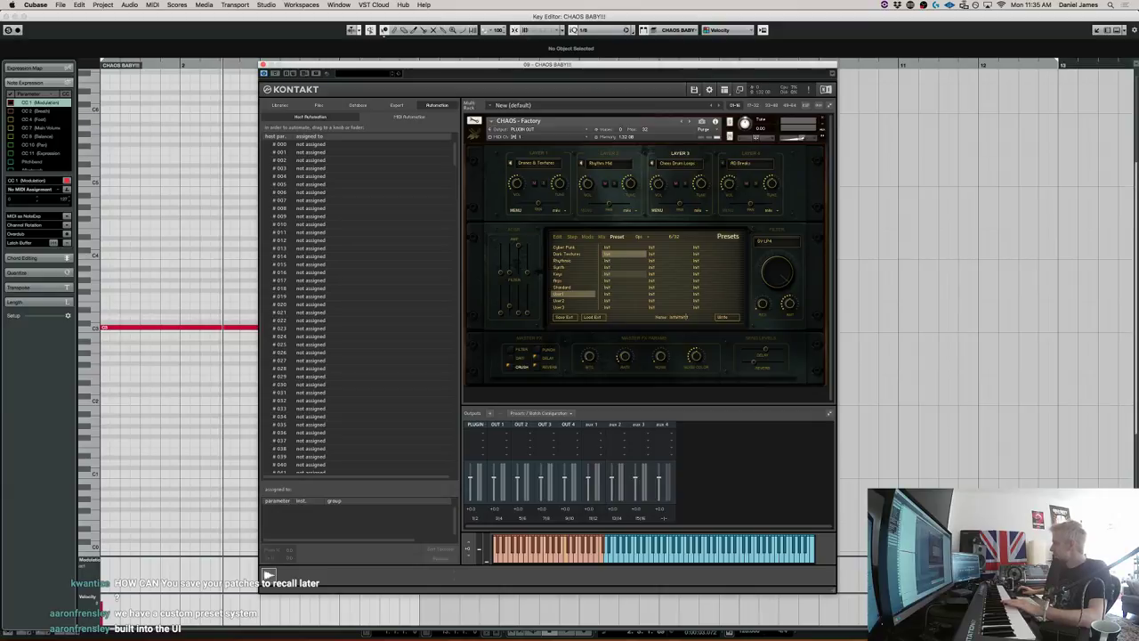
Look at the Chaos Bank Manager, switch back to Cubase, and view the waveforms of layers 3 and 1 on the Edit screen.
key(super+Tab)
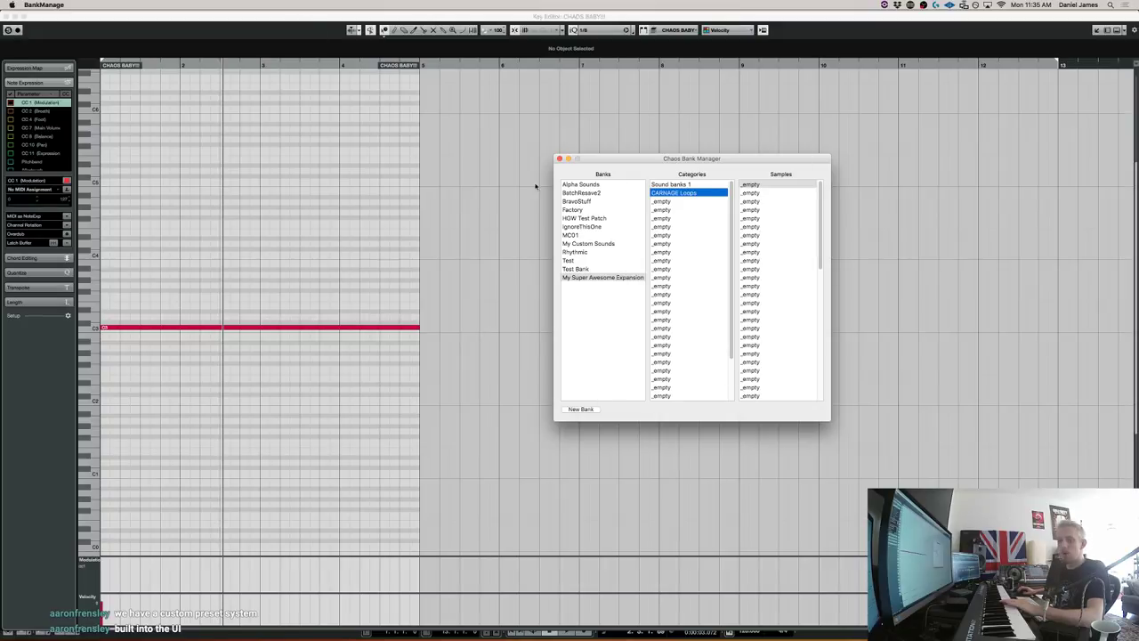
key(super+Tab)
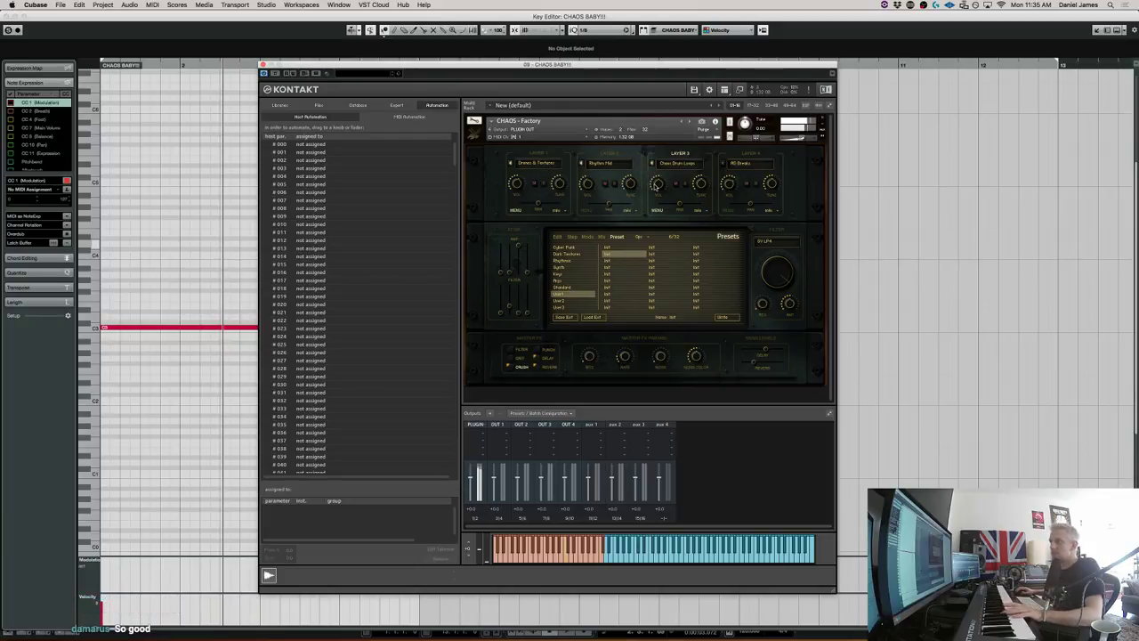
click(557, 237)
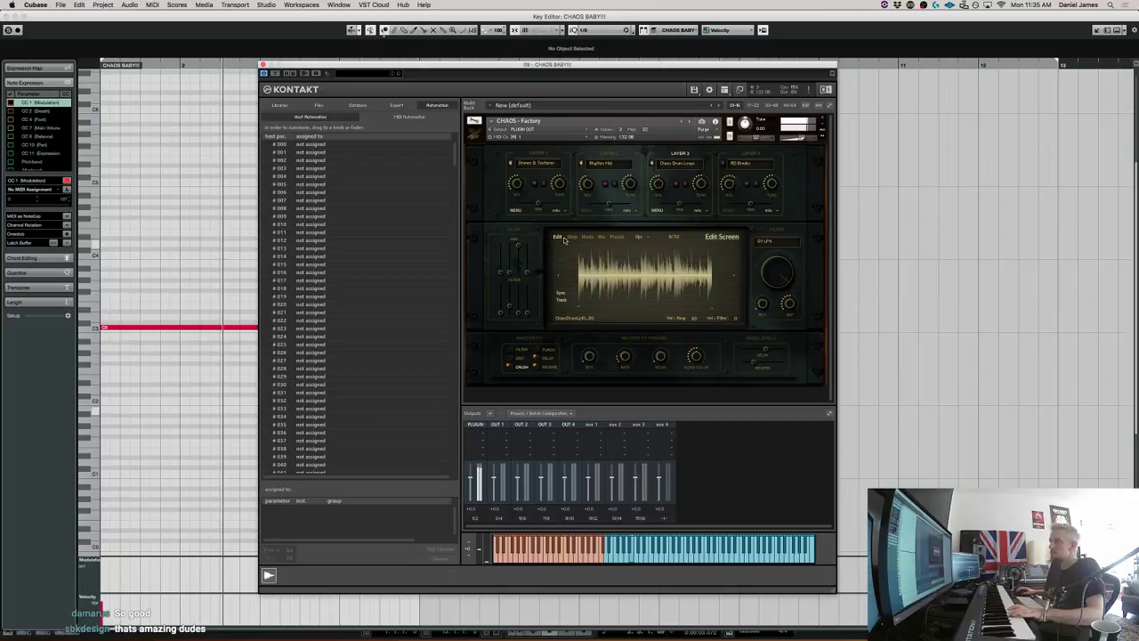
click(537, 154)
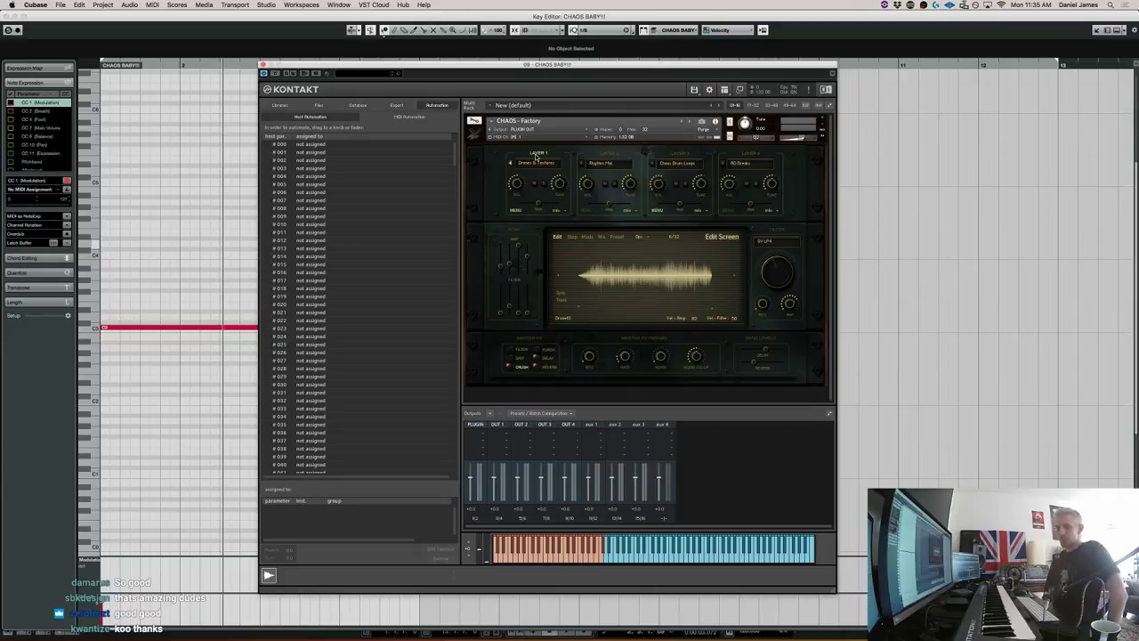
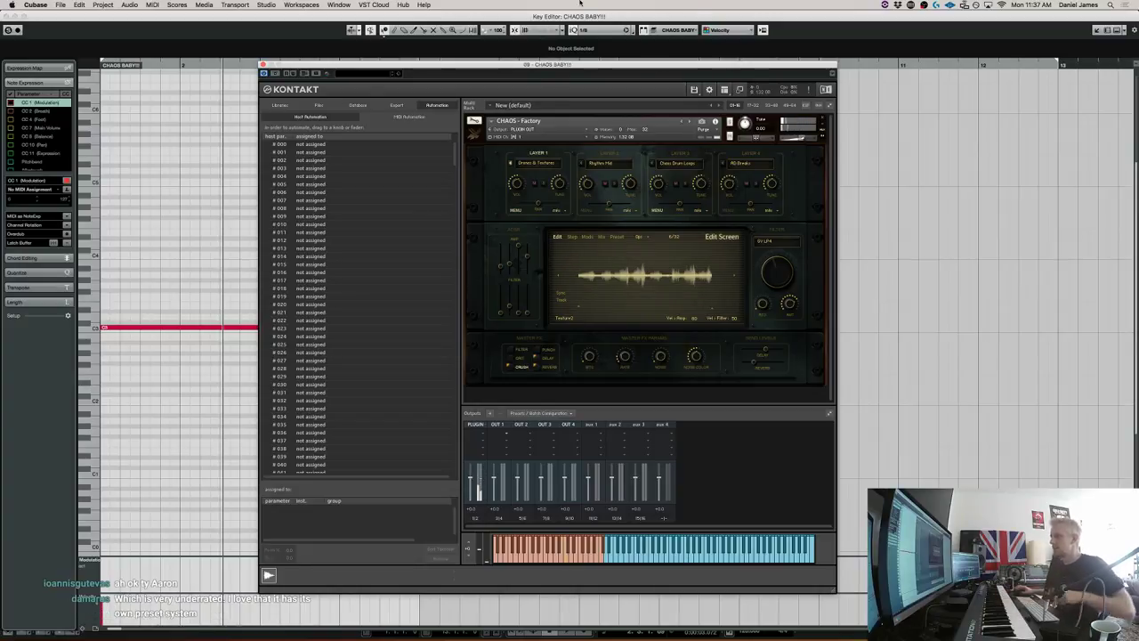
Check layer 1's step sequencer and show the Pitch Adjuster on its Edit screen.
click(572, 236)
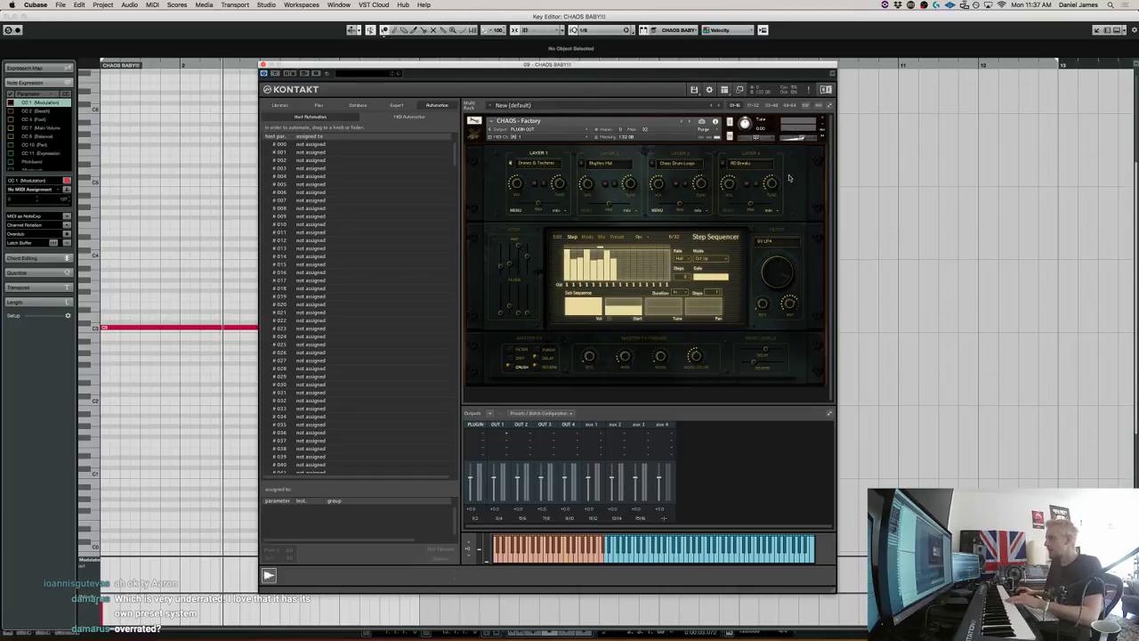
click(558, 236)
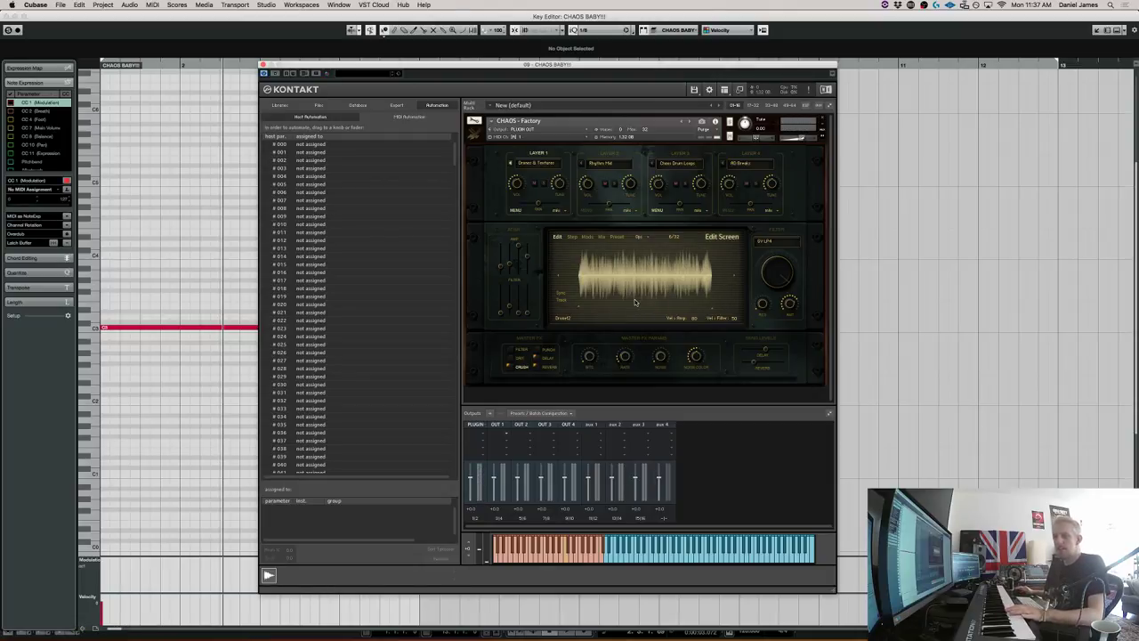
click(648, 238)
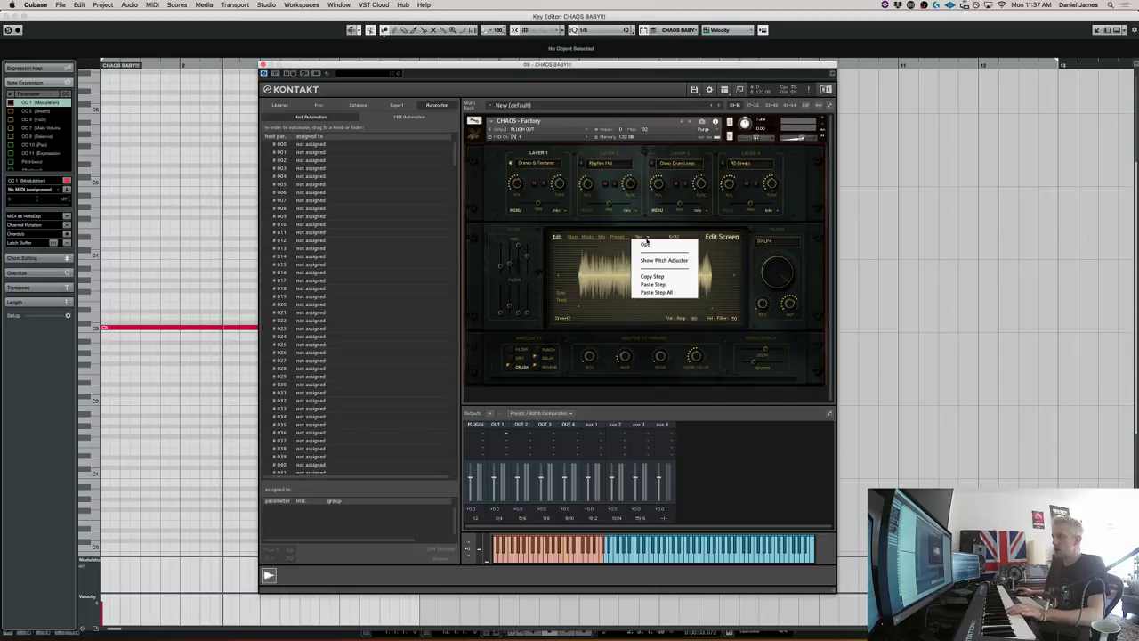
click(663, 260)
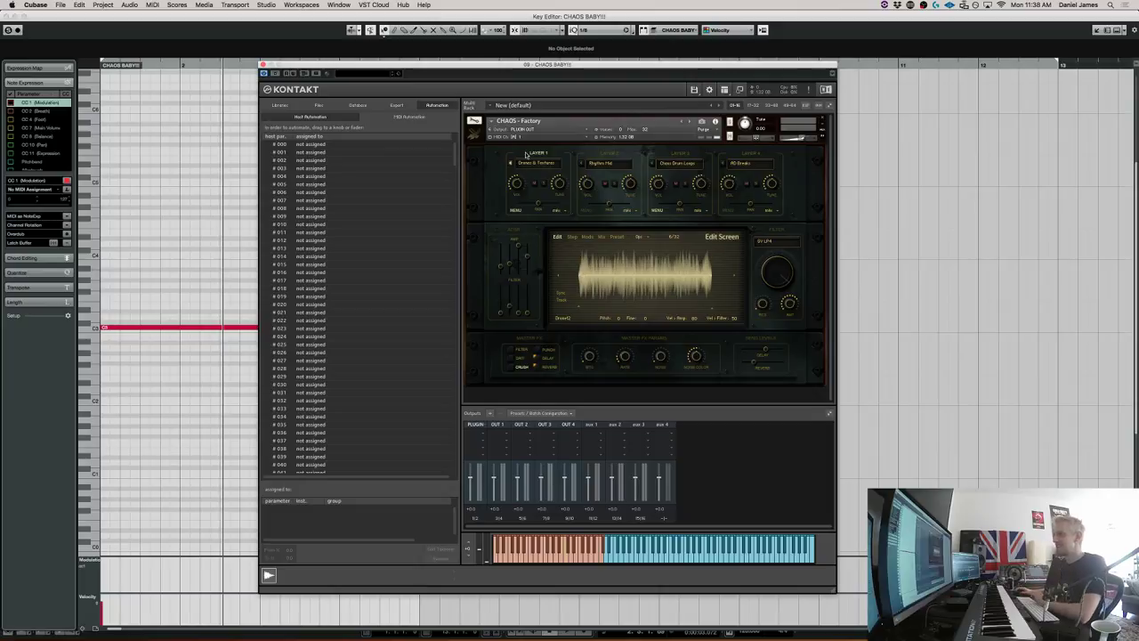
Load the Drum Hits category into layer 1 and give its step sequencer a faster rate.
click(534, 163)
click(552, 229)
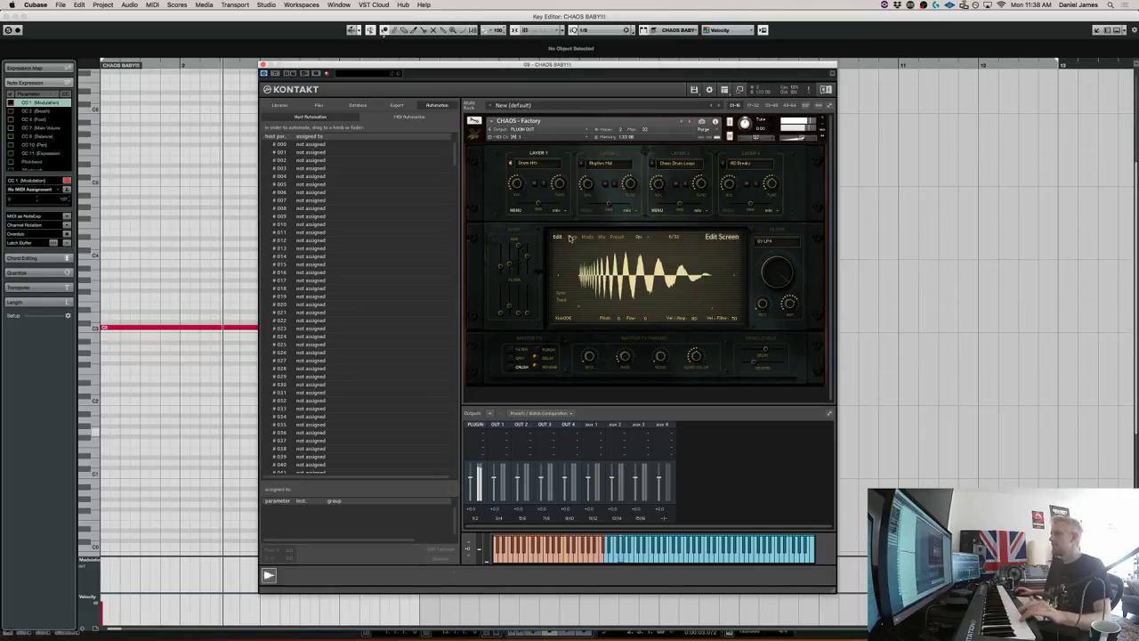
click(570, 238)
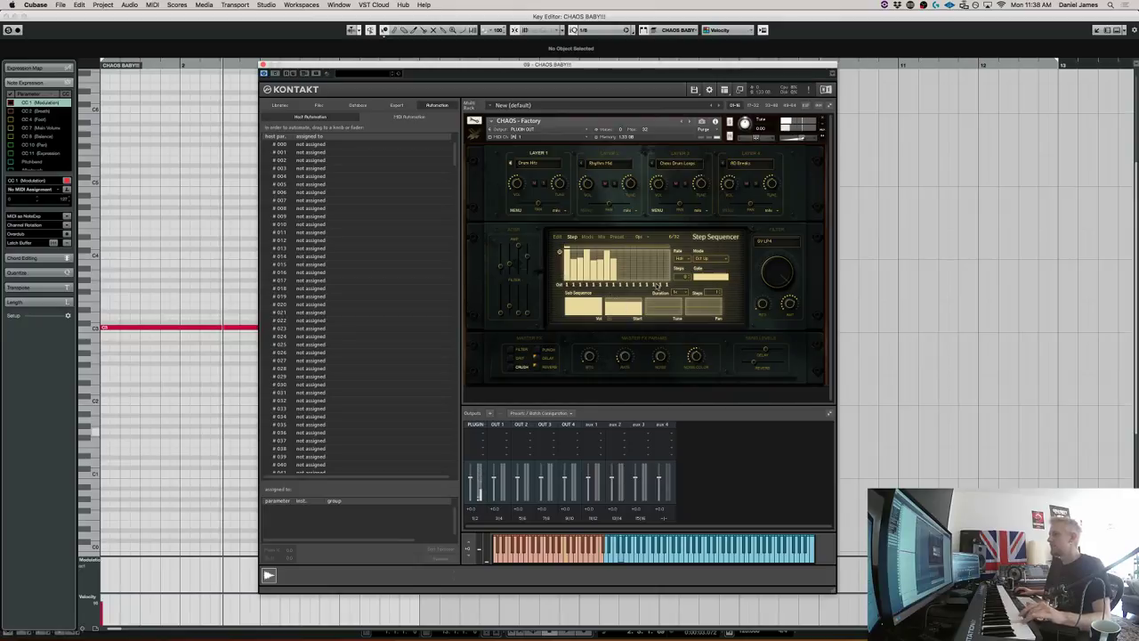
click(678, 260)
click(689, 304)
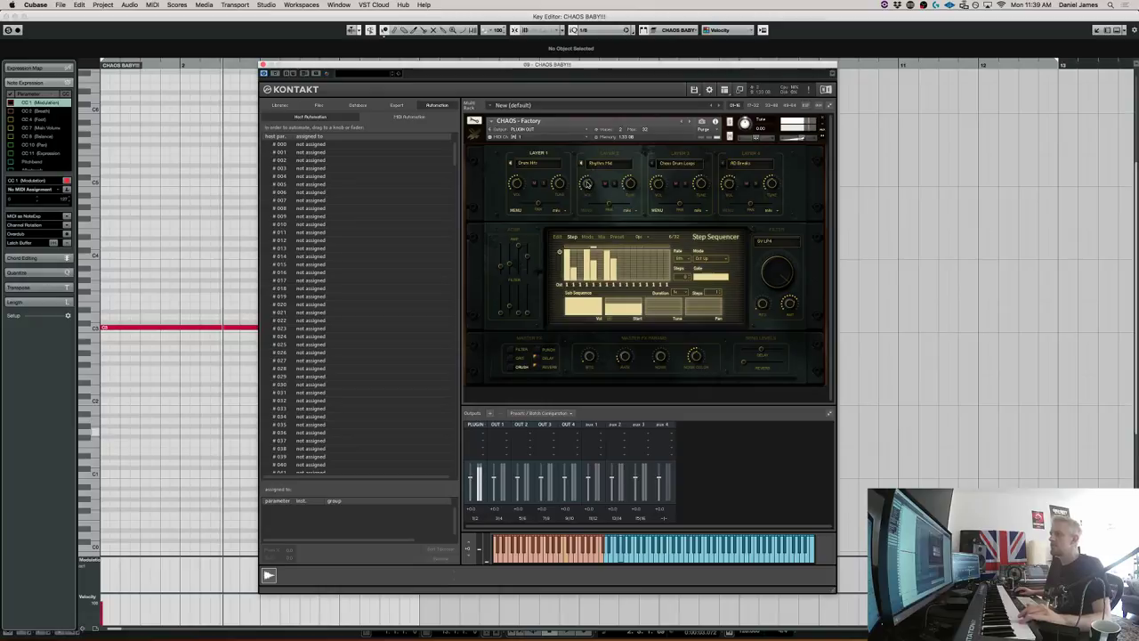
Load the Rhythm High category into layer 3 and switch the instrument to the Edit screen.
click(660, 164)
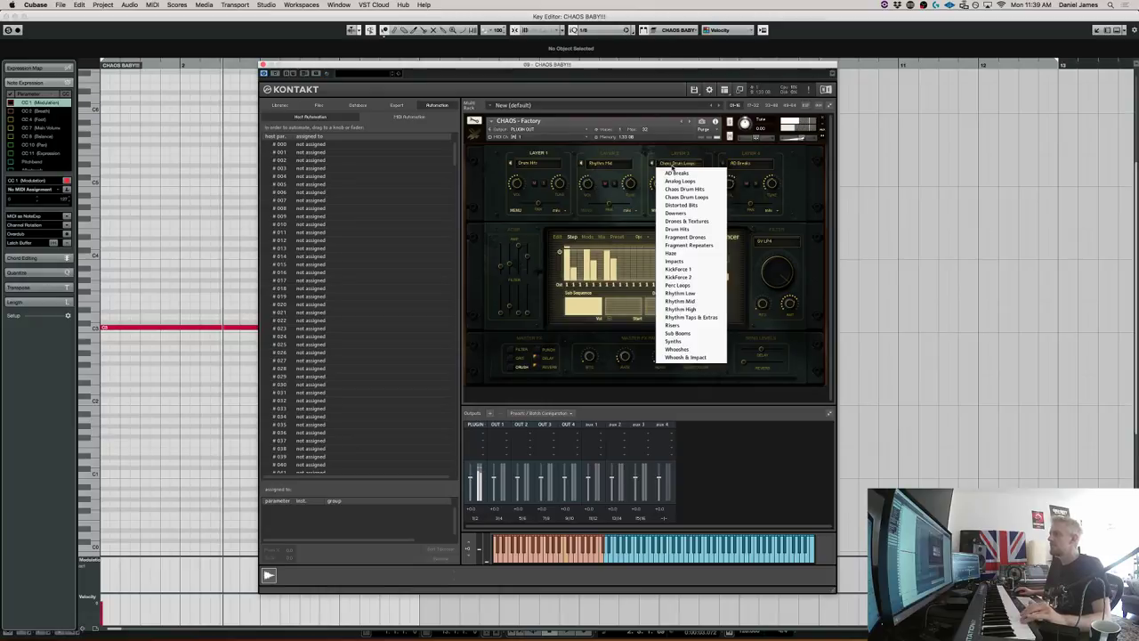
click(705, 309)
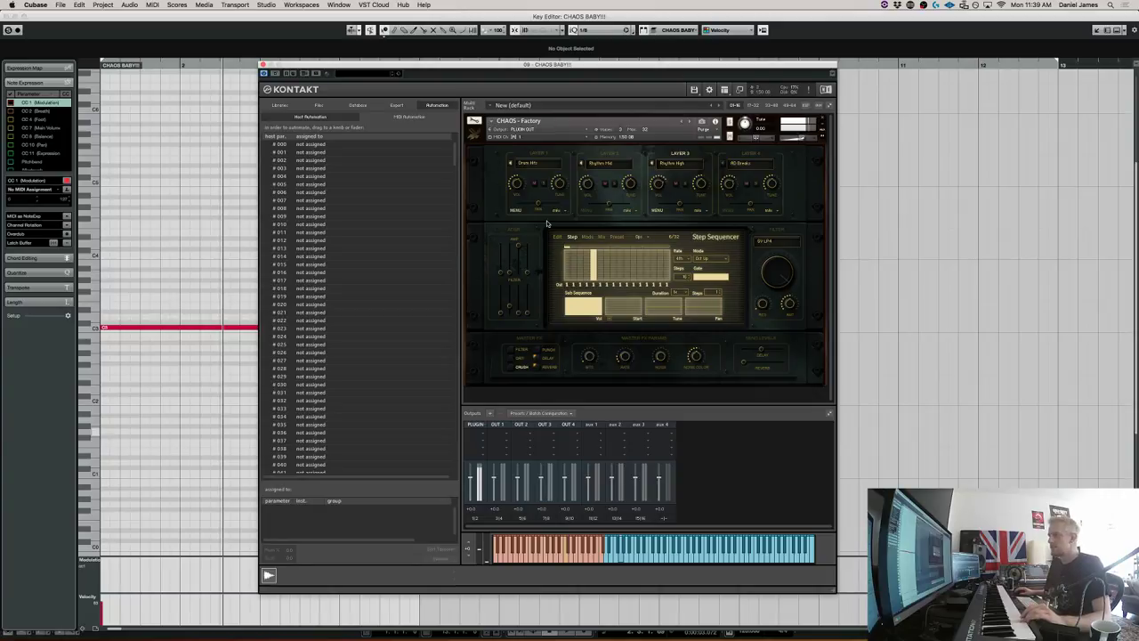
click(557, 236)
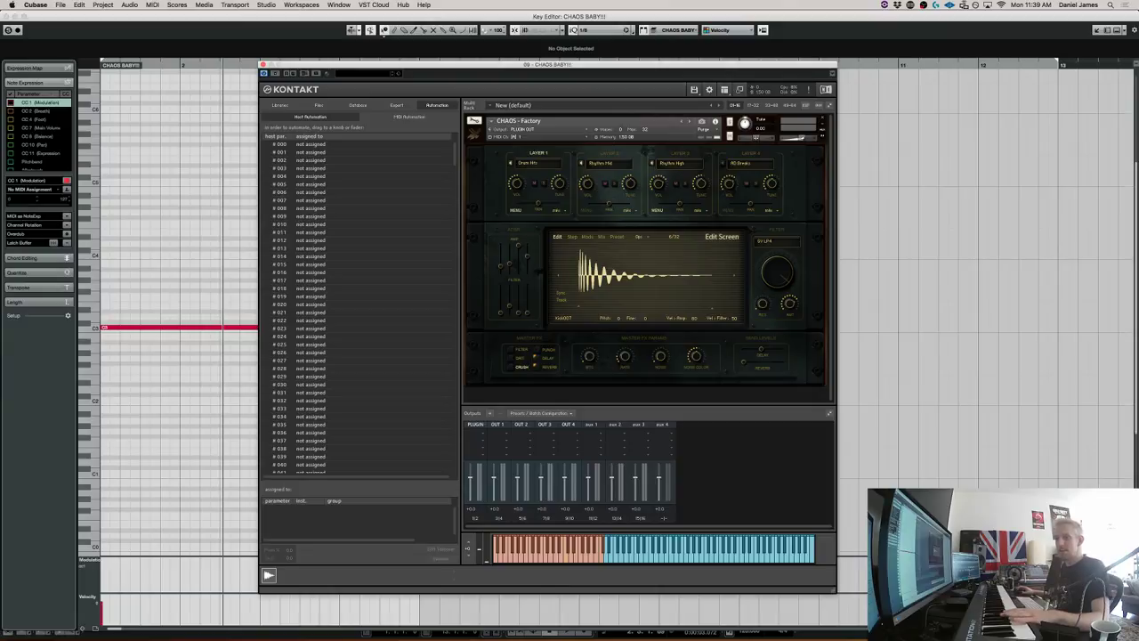
Reopen the CHAOS BABY!!! clip from the project window, transpose its note down an octave, and close the Key Editor.
click(228, 148)
key(super+w)
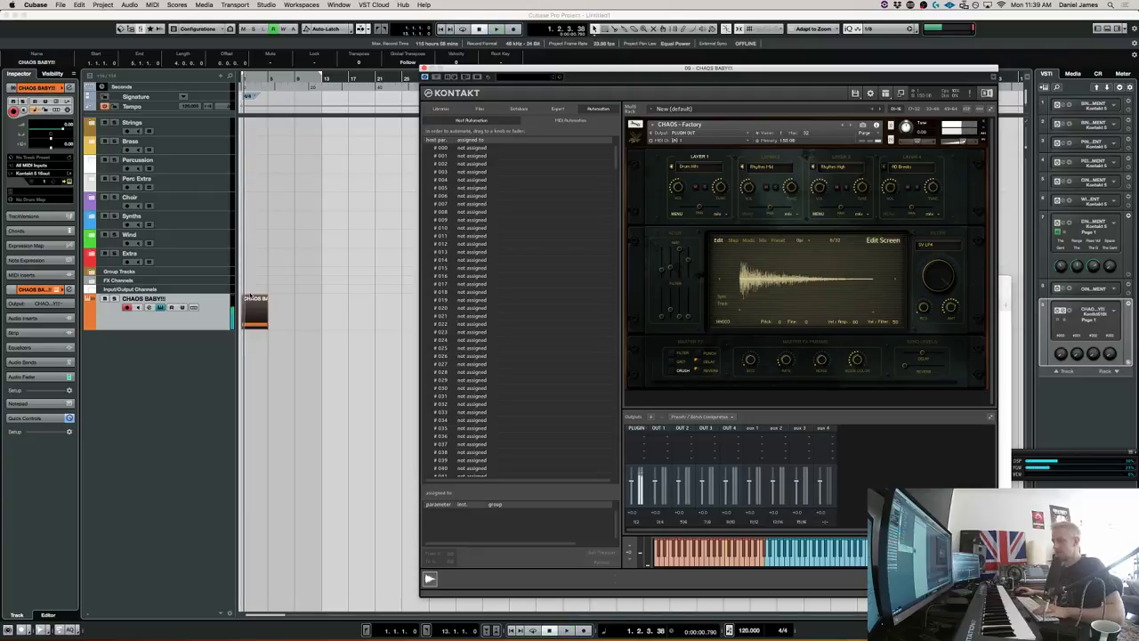
double_click(254, 303)
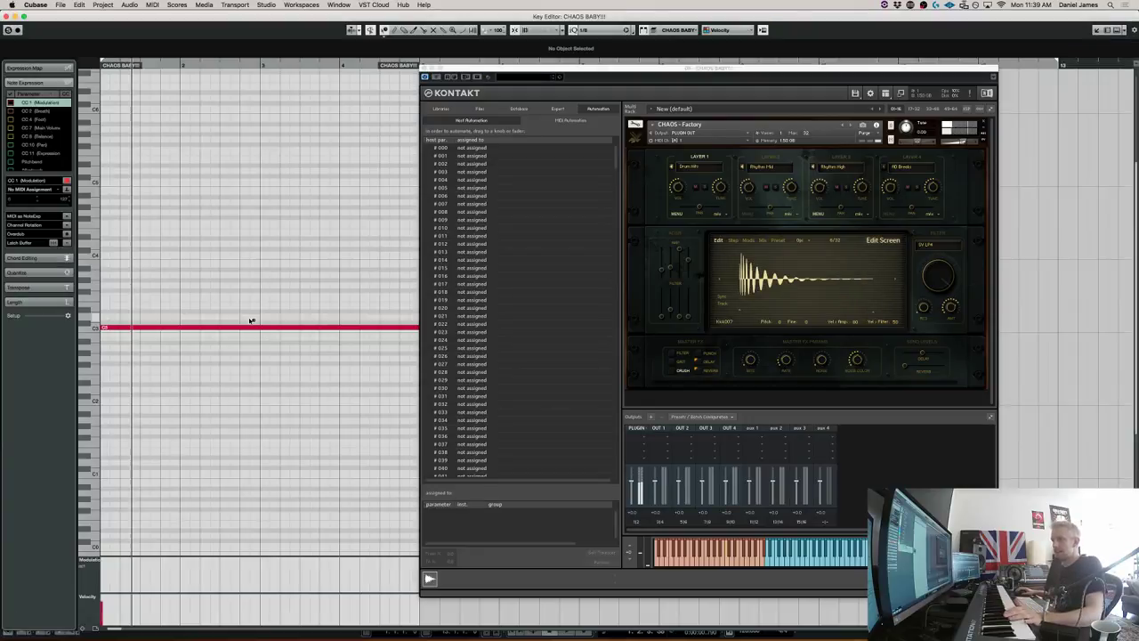
key(ctrl+a)
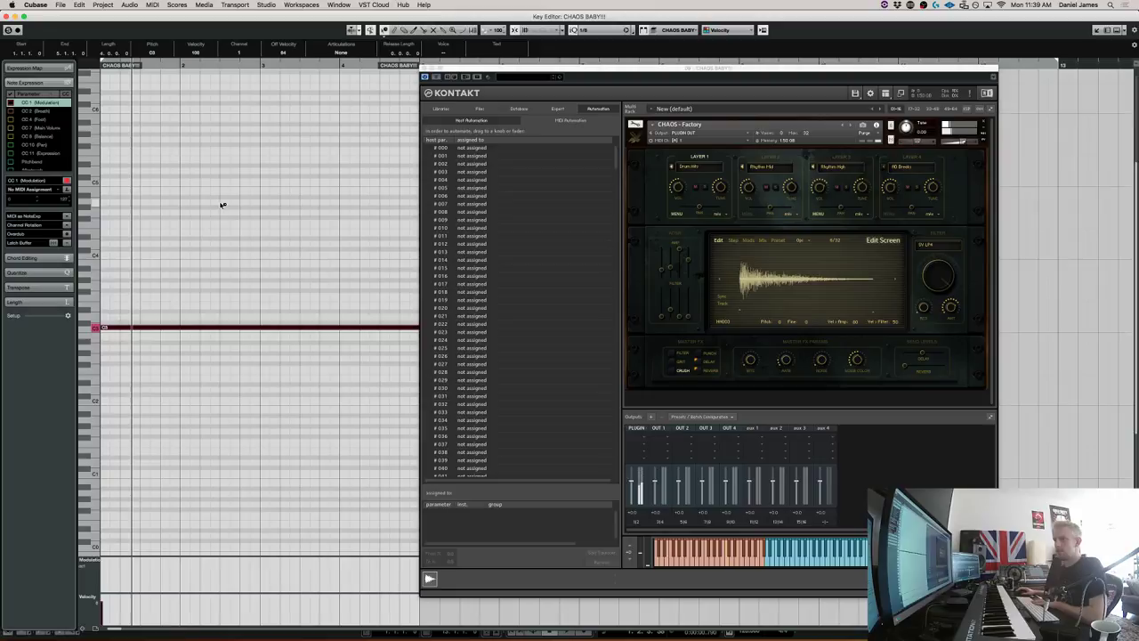
key(shift+Down)
key(Return)
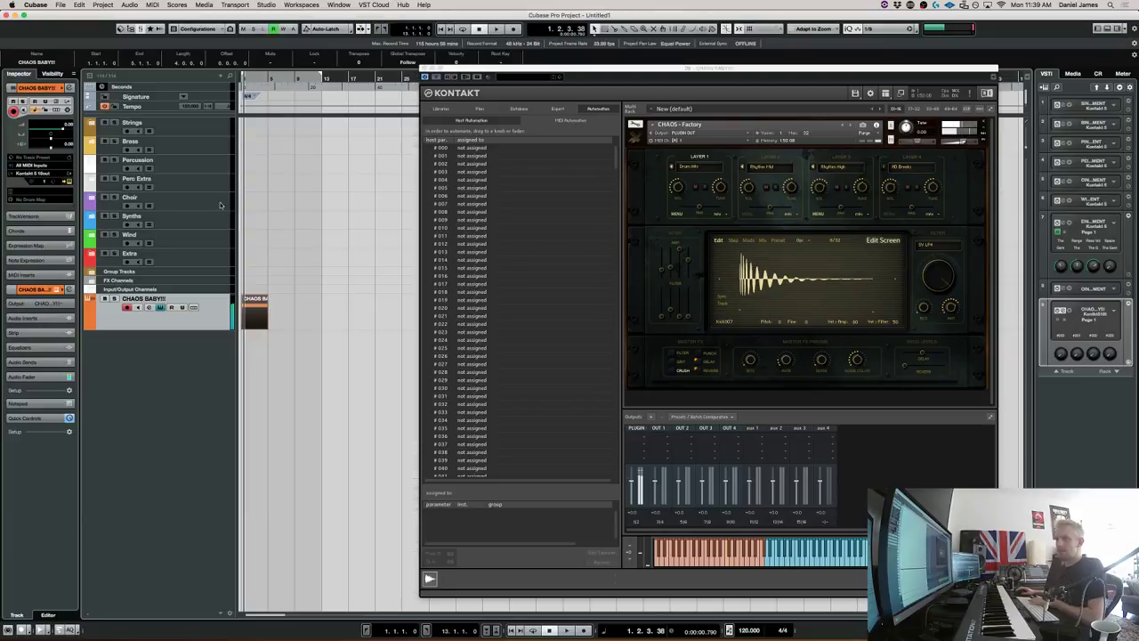
Render the CHAOS BABY!!! clip to a new audio track.
click(245, 322)
key(super+c)
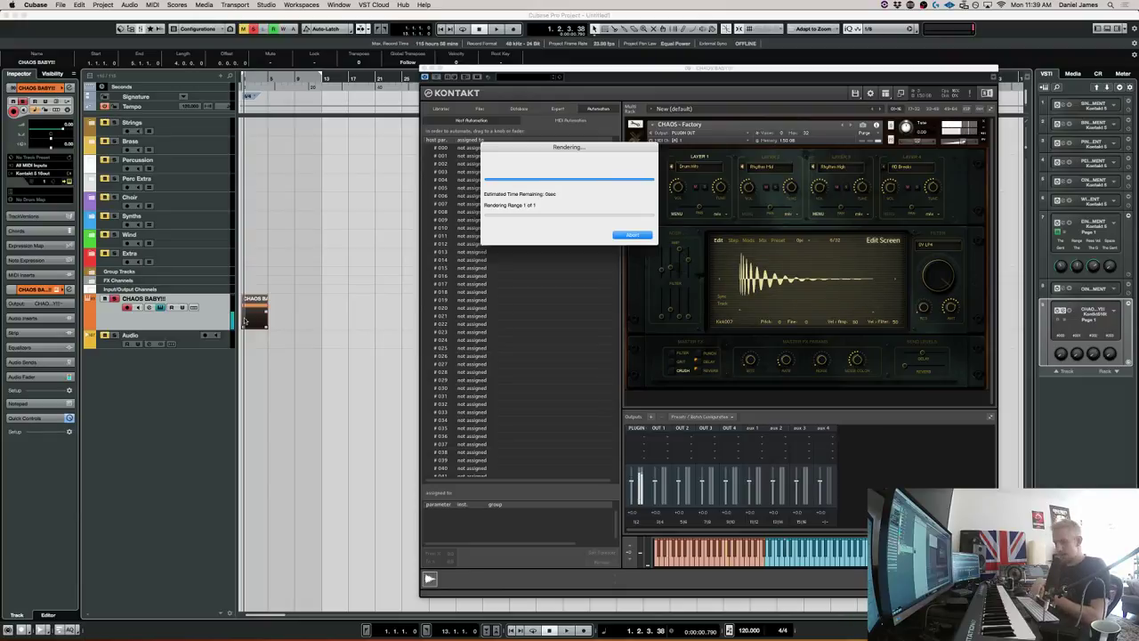
Move the rendered CHAOS BABY!!! audio clip to bar 13 and play it back.
drag(257, 343, 346, 343)
click(163, 336)
click(310, 81)
key(space)
key(space)
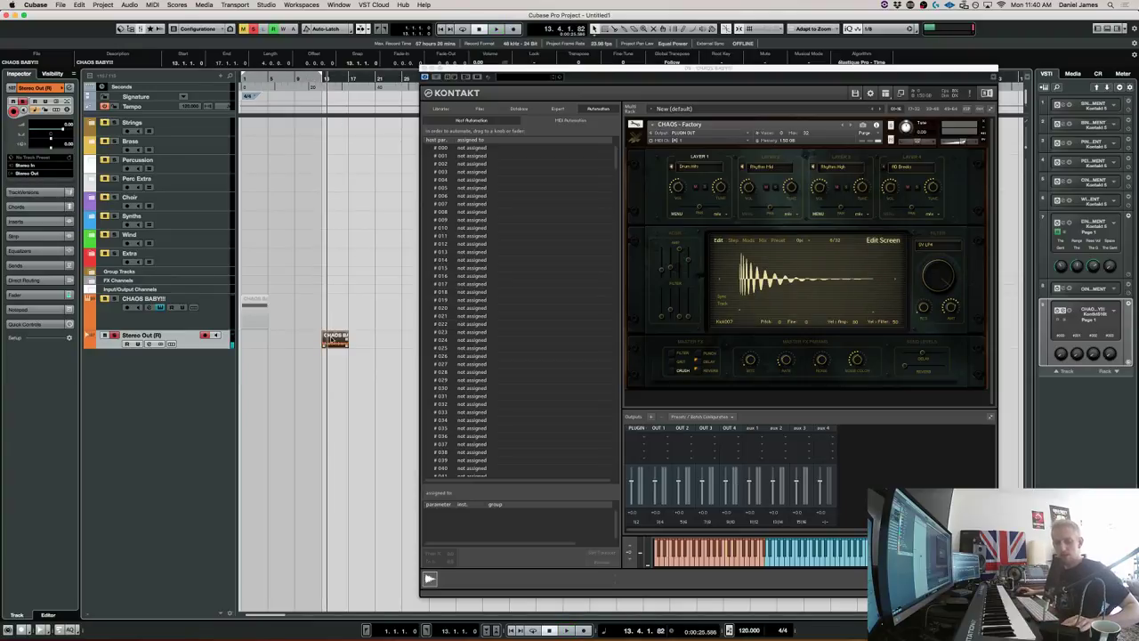
Replay the rendered audio clip and set the locators to its range.
key(KP_0)
key(space)
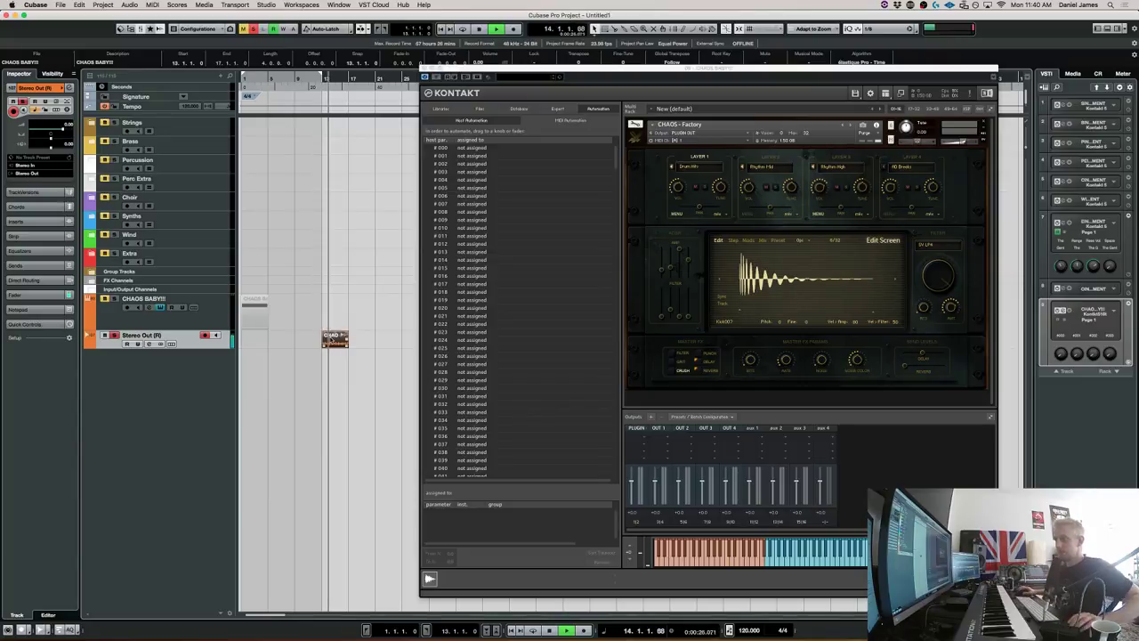
key(space)
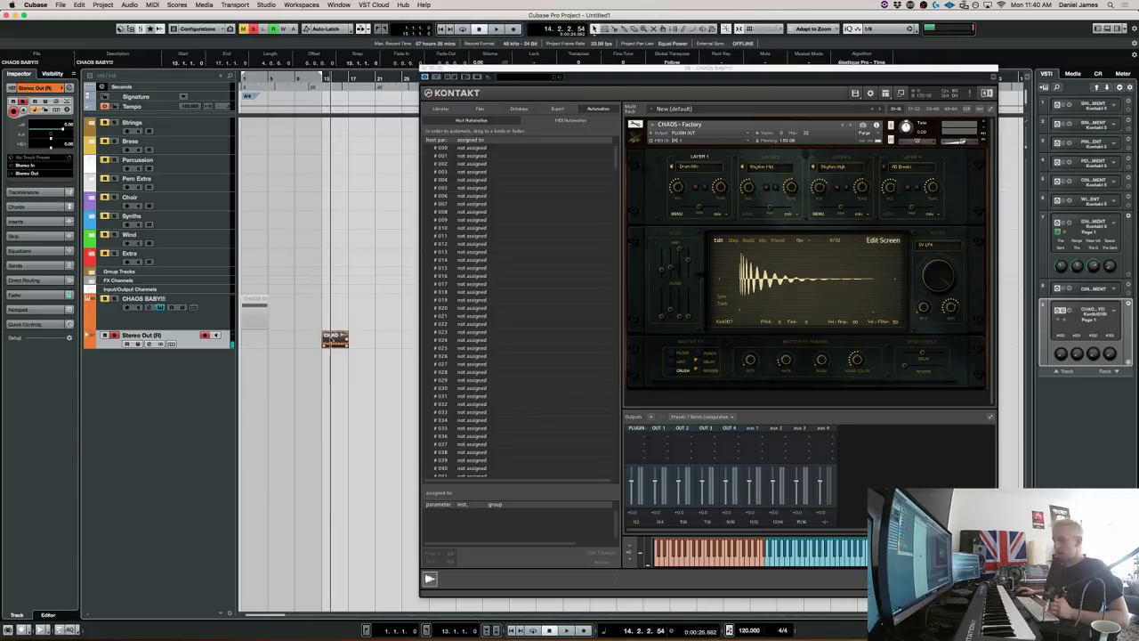
key(p)
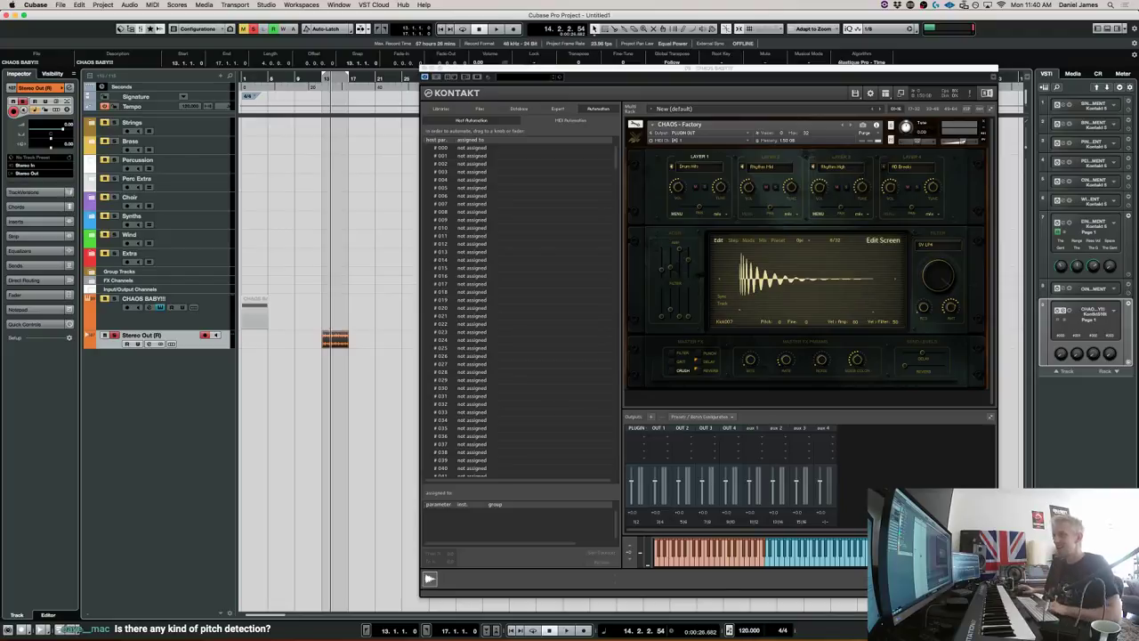
key(space)
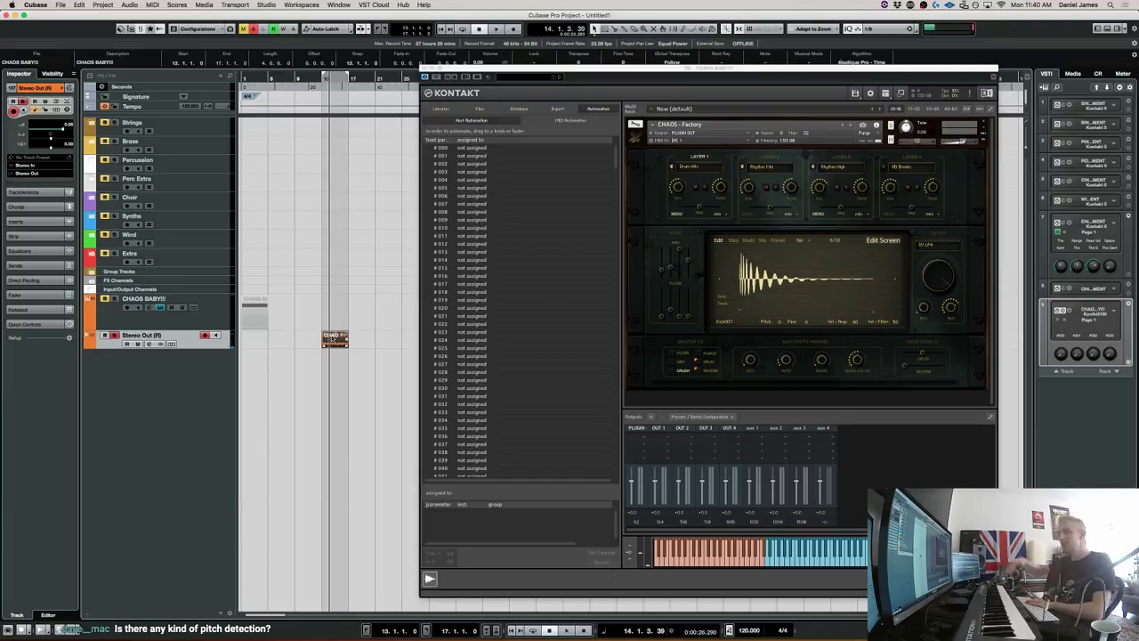
Delete the rendered audio clip and unmute the original CHAOS BABY!!! MIDI clip.
key(Delete)
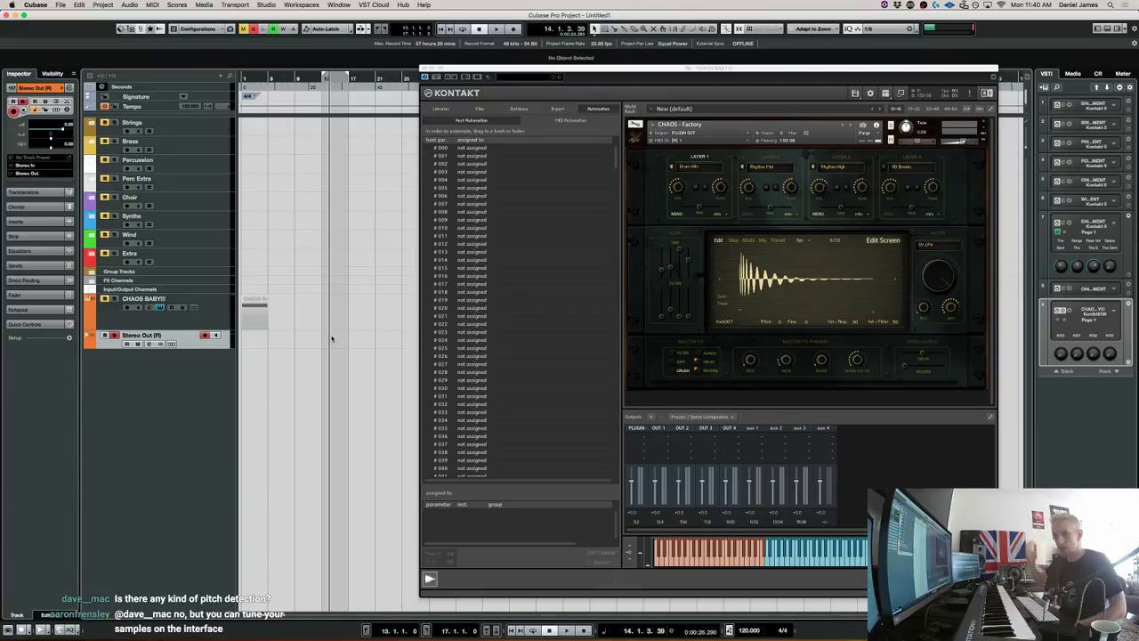
click(252, 307)
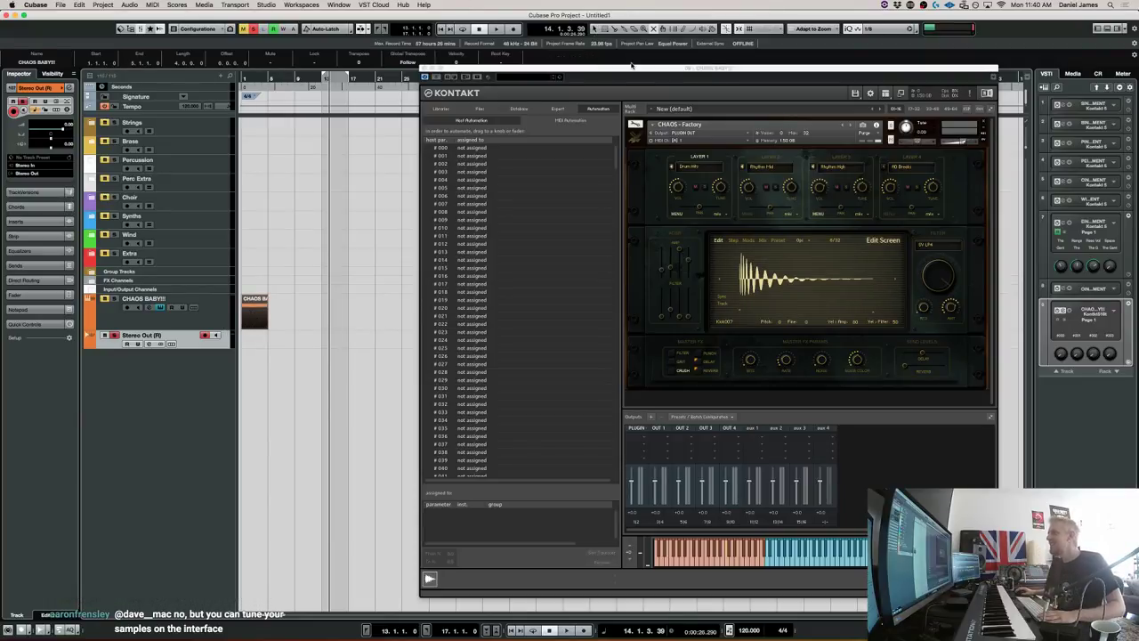
Load the Fragment Drones category into layer 1 and select the CHAOS BABY!!! track for live playing.
drag(632, 71, 559, 53)
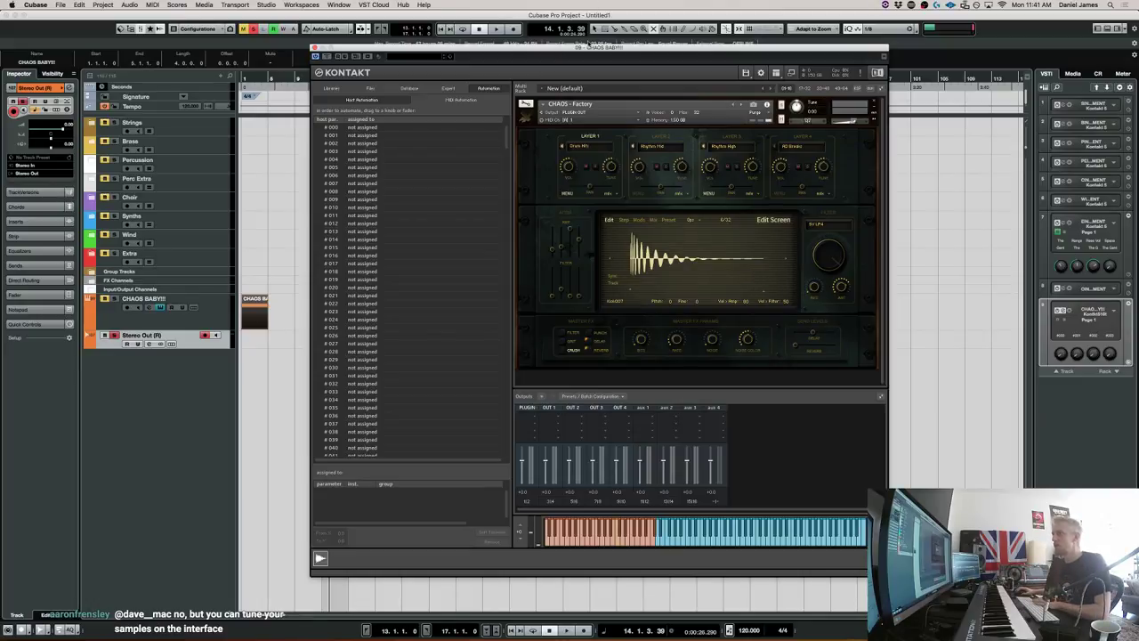
drag(589, 45, 570, 41)
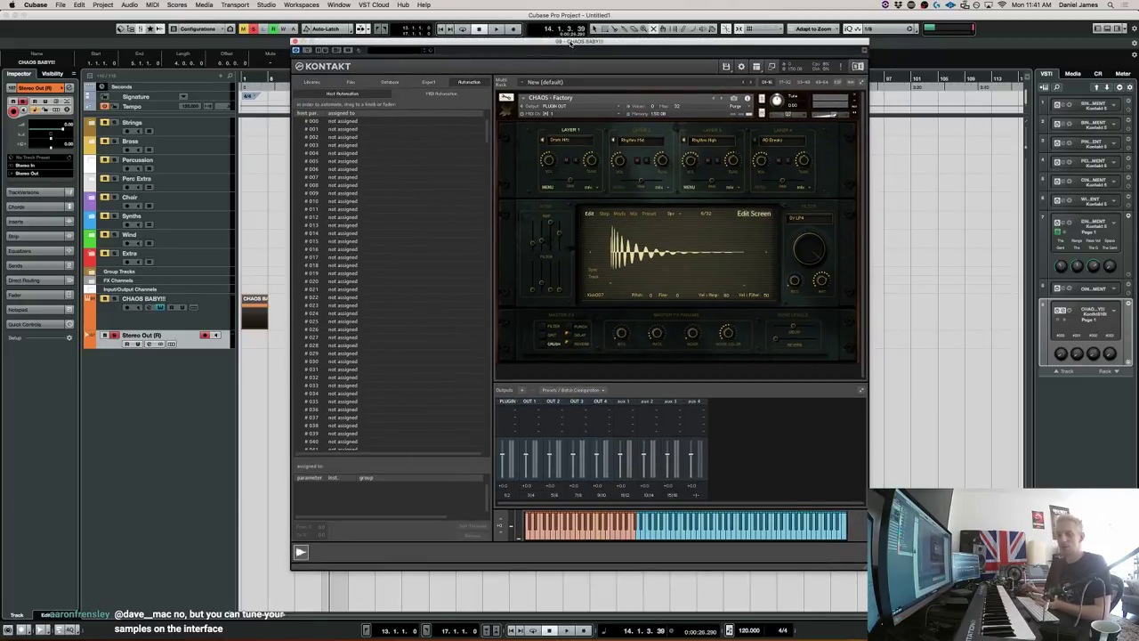
click(559, 139)
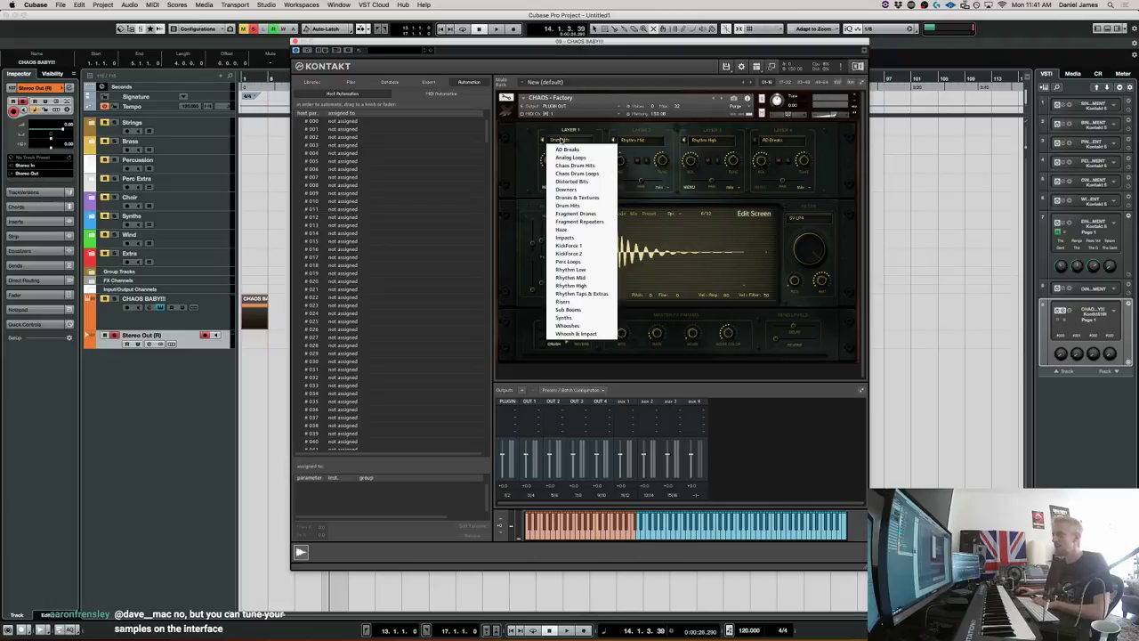
click(596, 215)
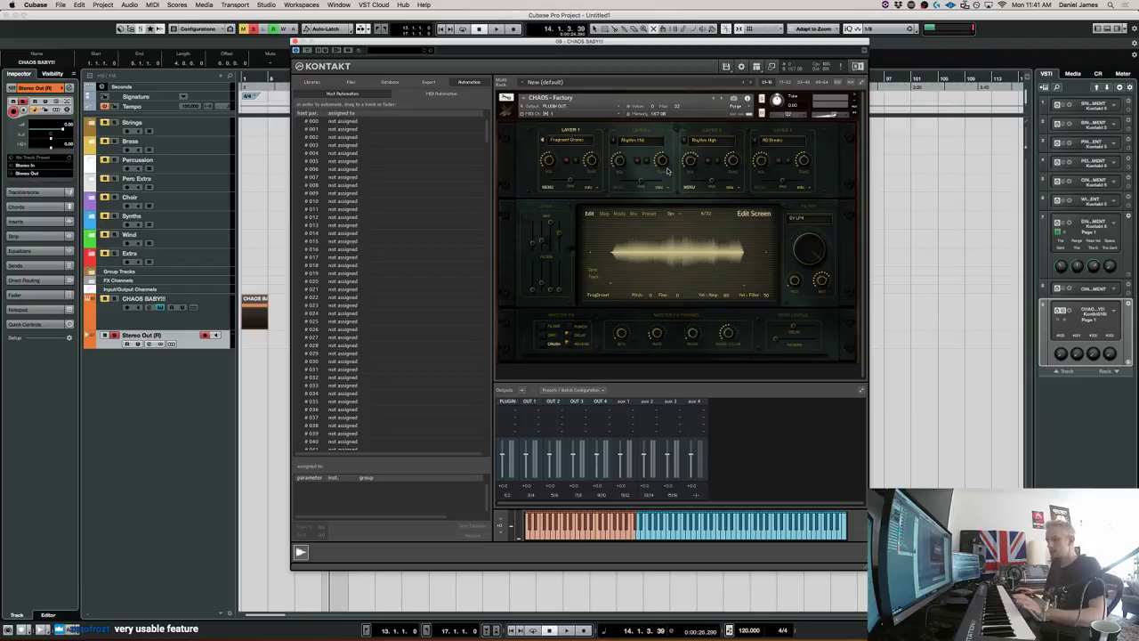
click(200, 318)
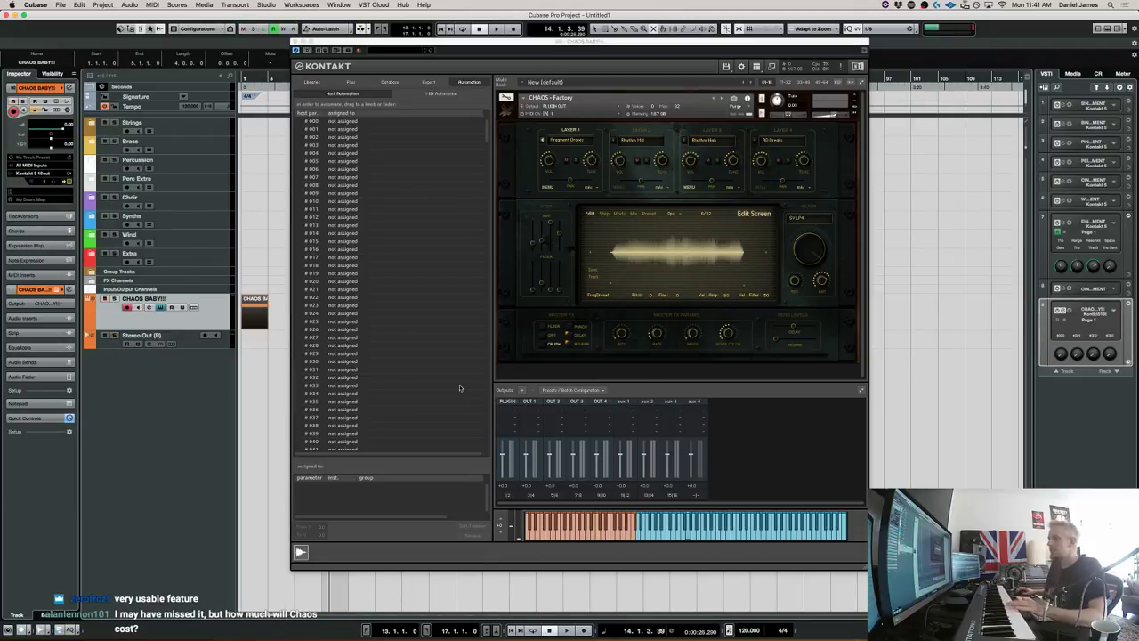
Check layer 1's Step Sequencer, return to the Edit screen, and load the Fragment Repeaters category into layer 1.
click(603, 214)
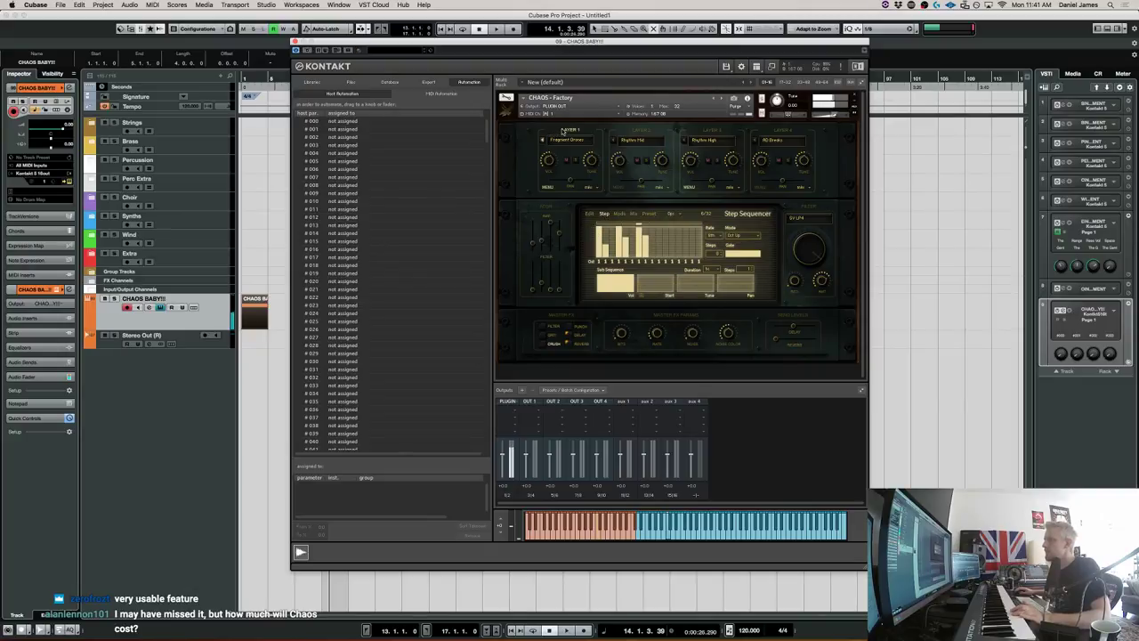
click(589, 214)
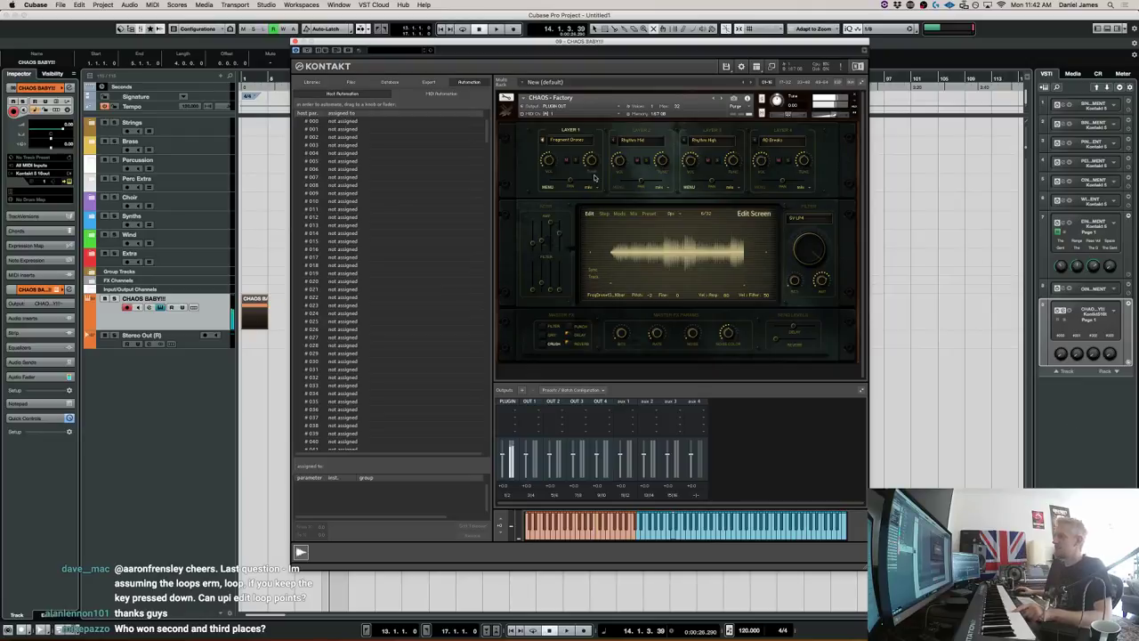
click(568, 140)
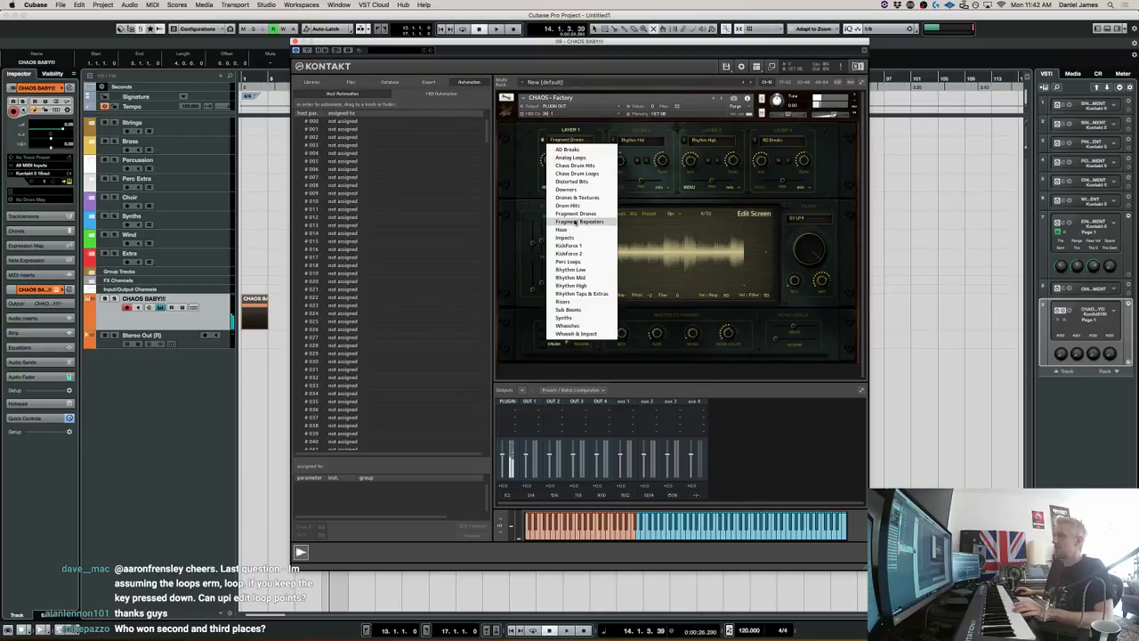
click(575, 222)
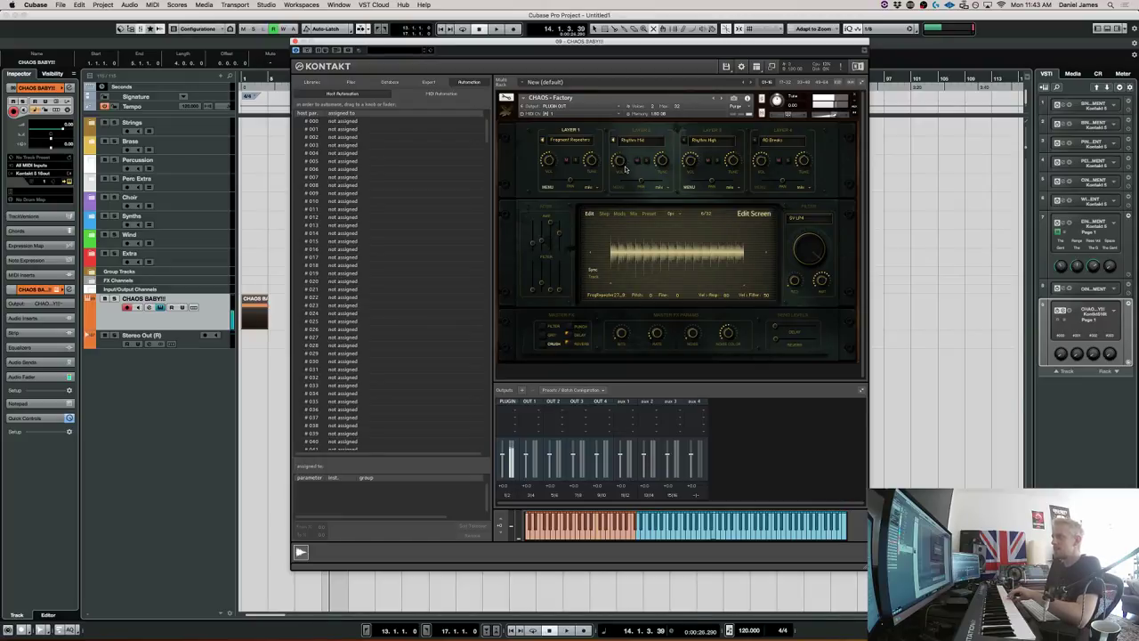
Load the Chaos Drum Loops category into layer 3 and switch the editor back to layer 1.
click(705, 140)
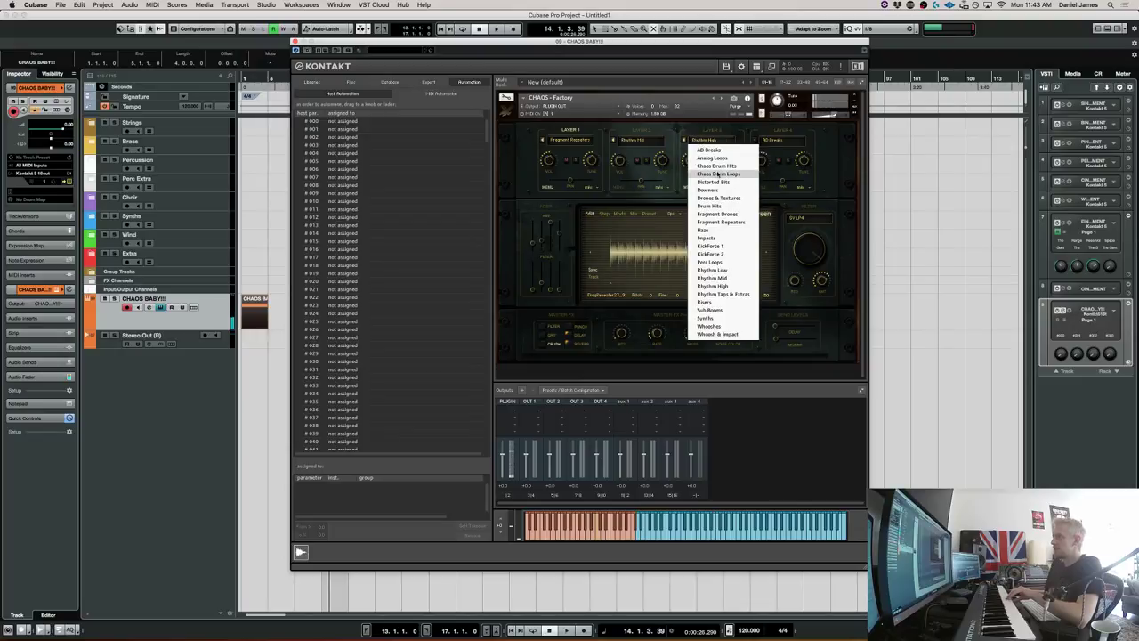
click(716, 174)
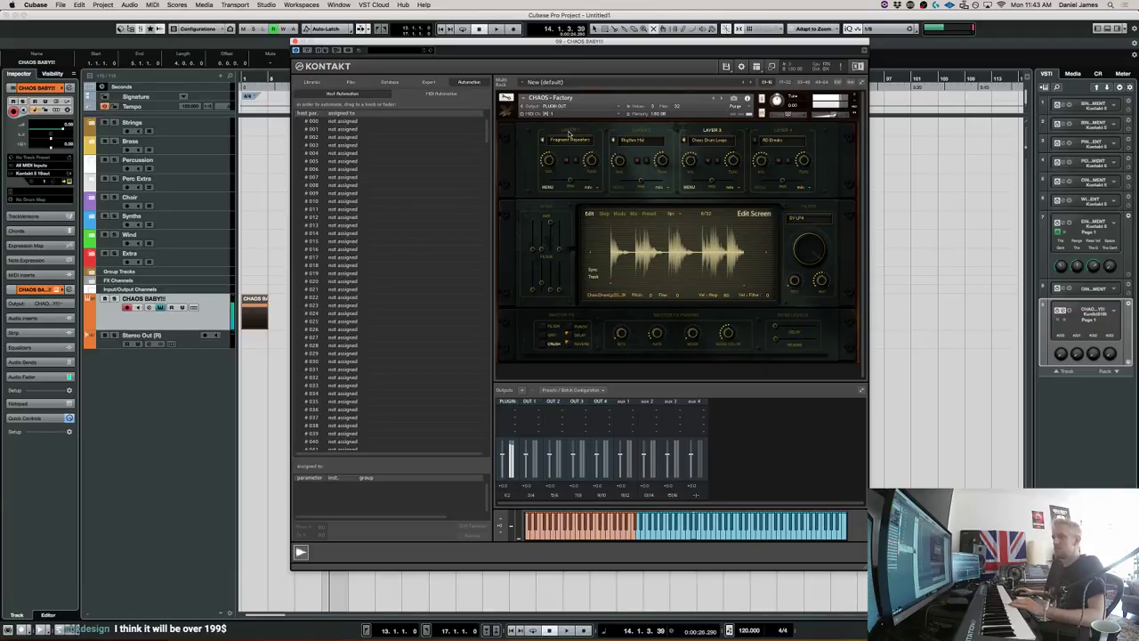
click(570, 129)
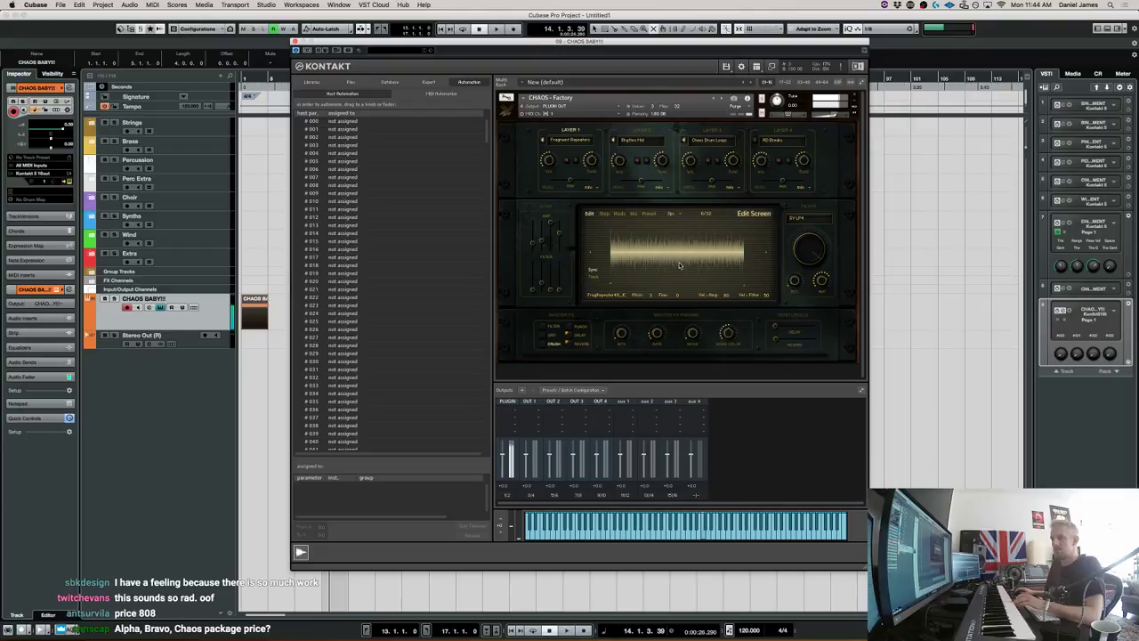
key(super+Tab)
key(super+Tab)
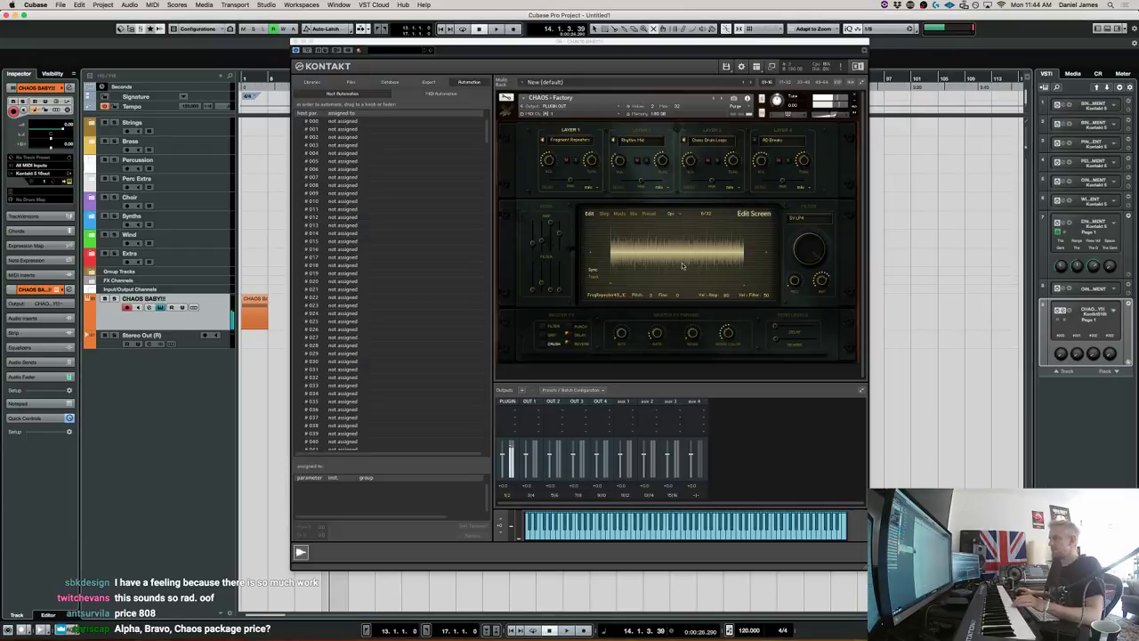
key(super+Tab)
key(super+Tab)
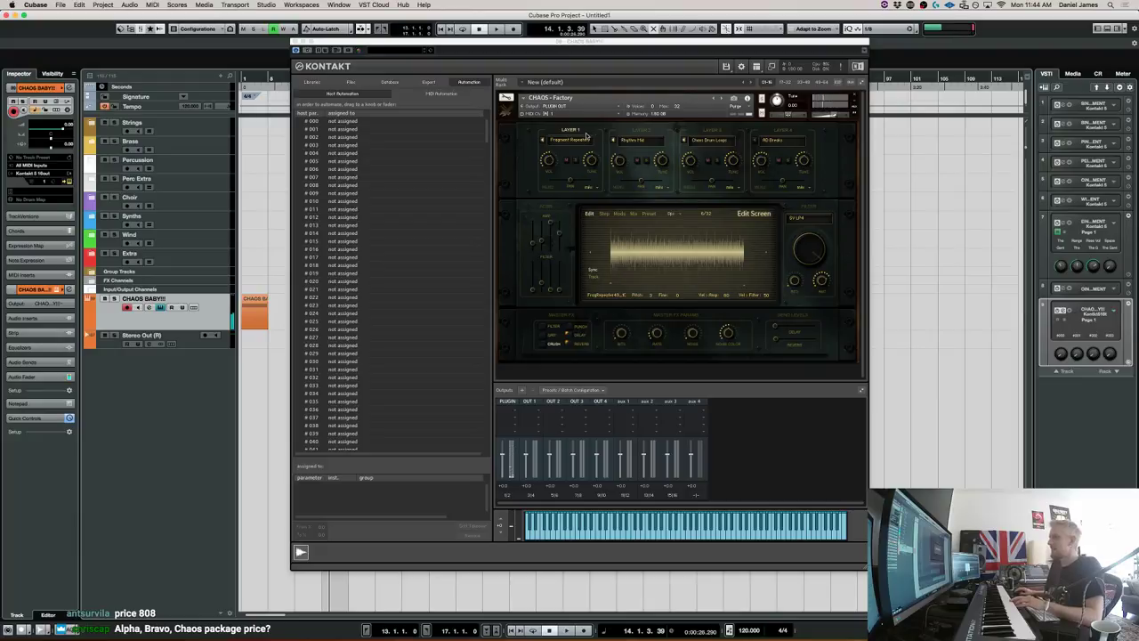
key(super+Tab)
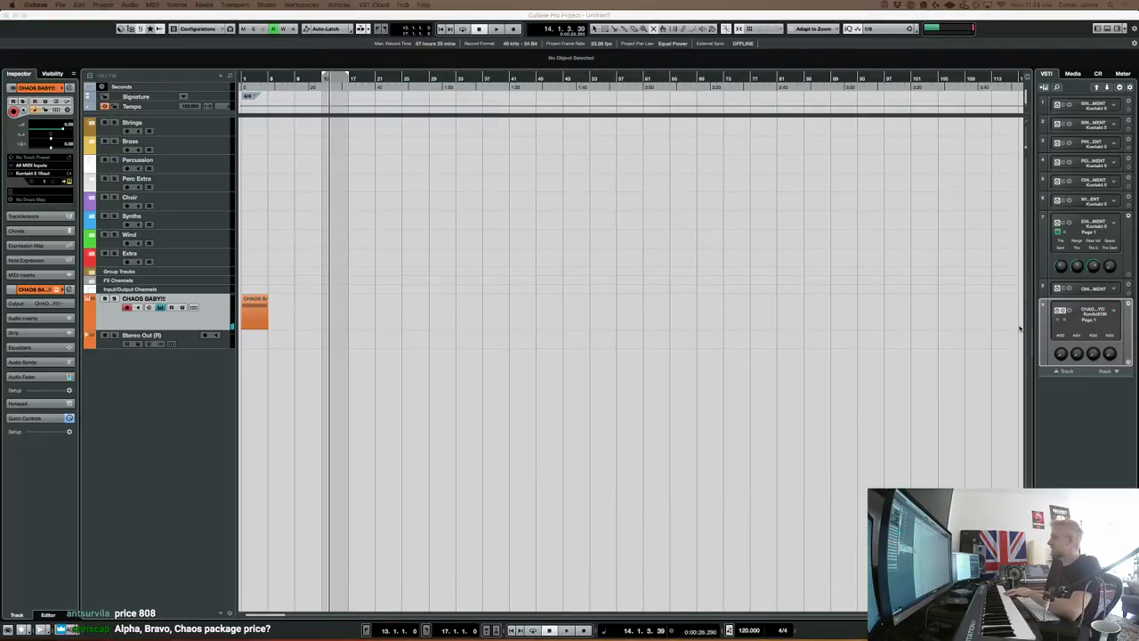
key(super+Tab)
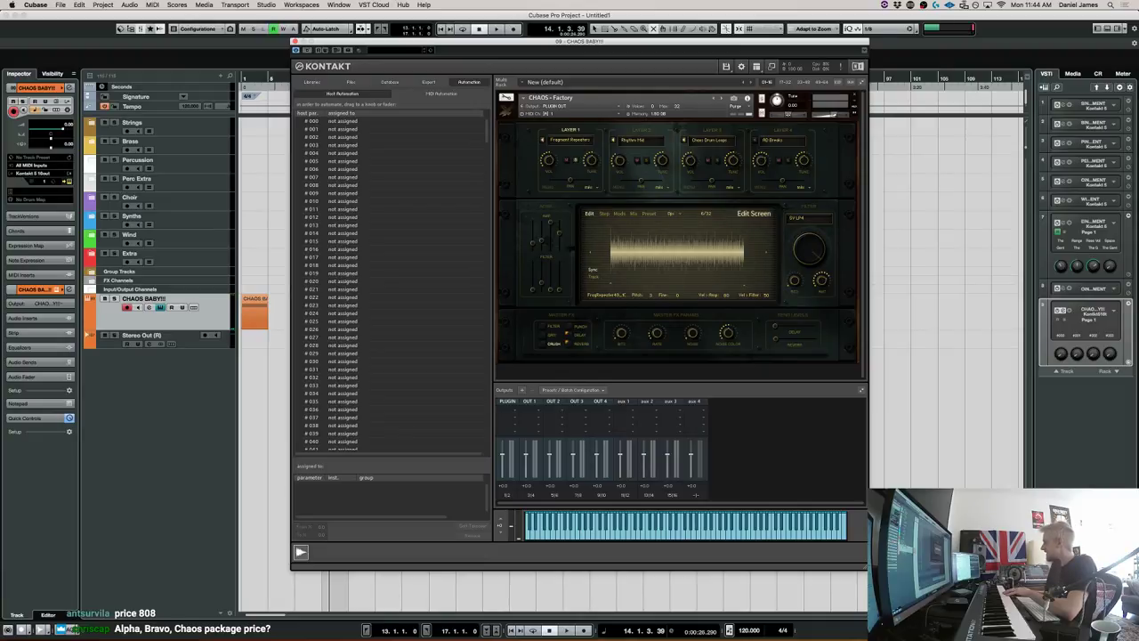
key(super+Tab)
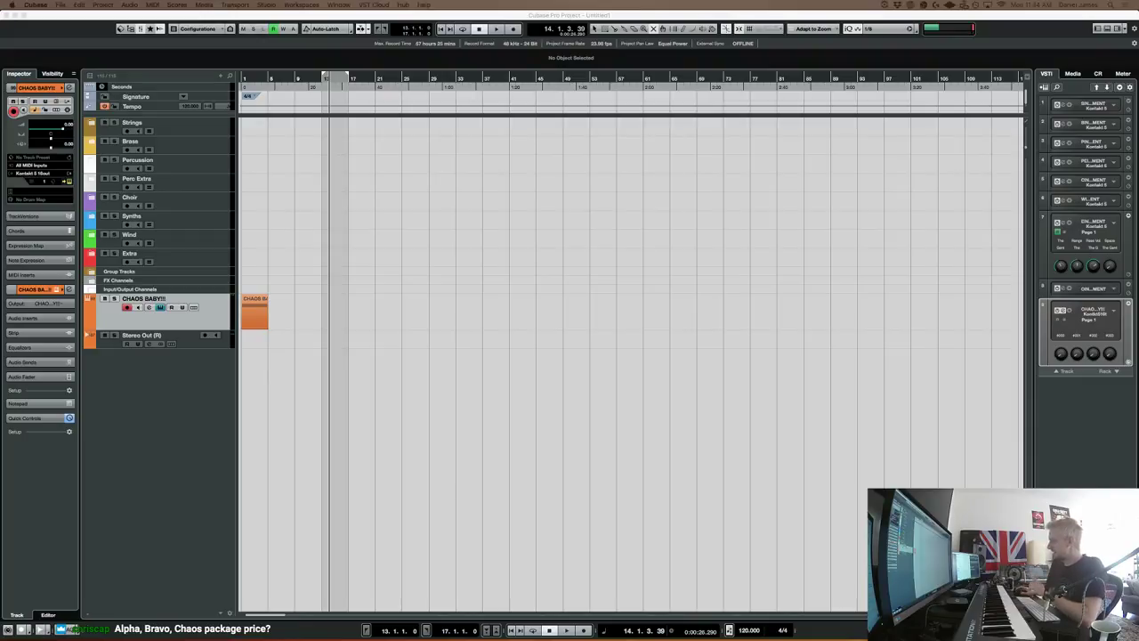
key(super+Tab)
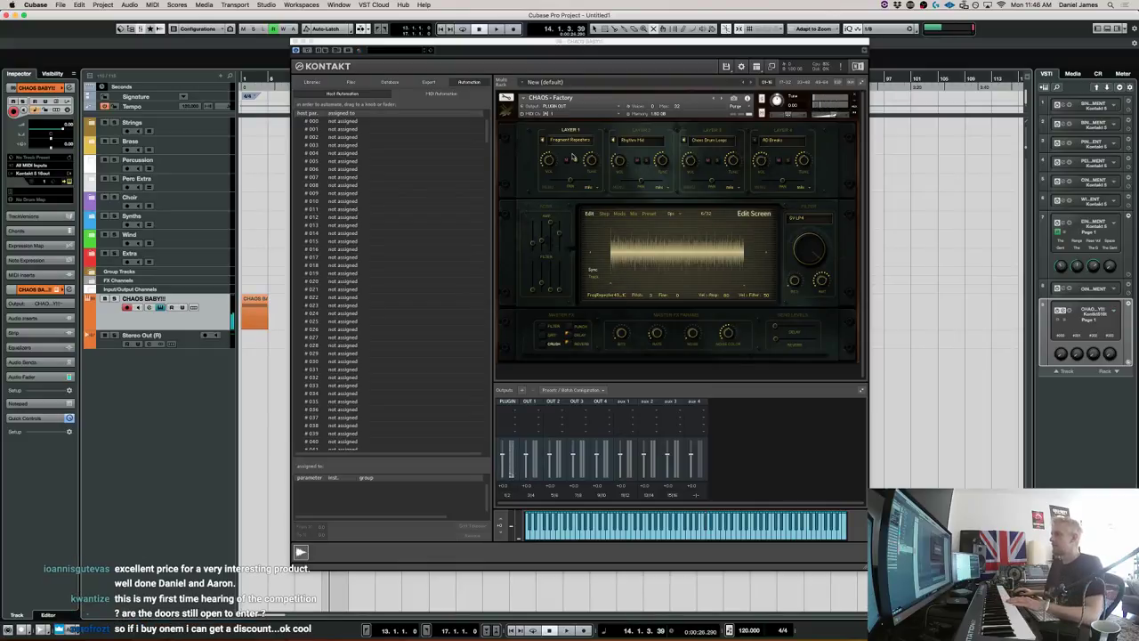
Load the Haze category into layer 1.
click(553, 188)
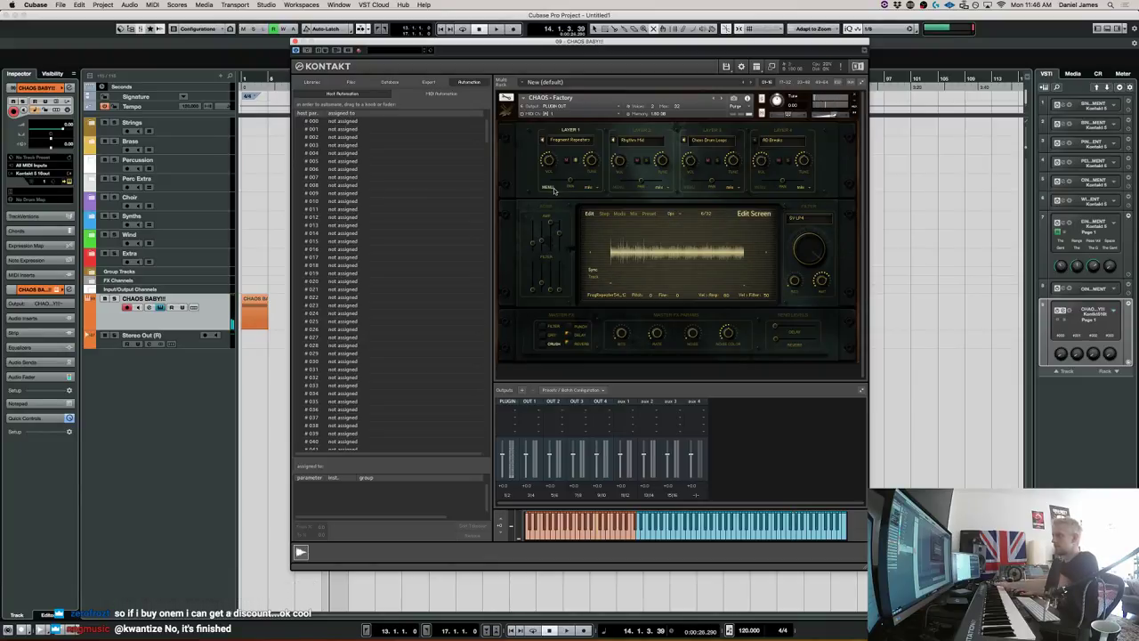
click(570, 140)
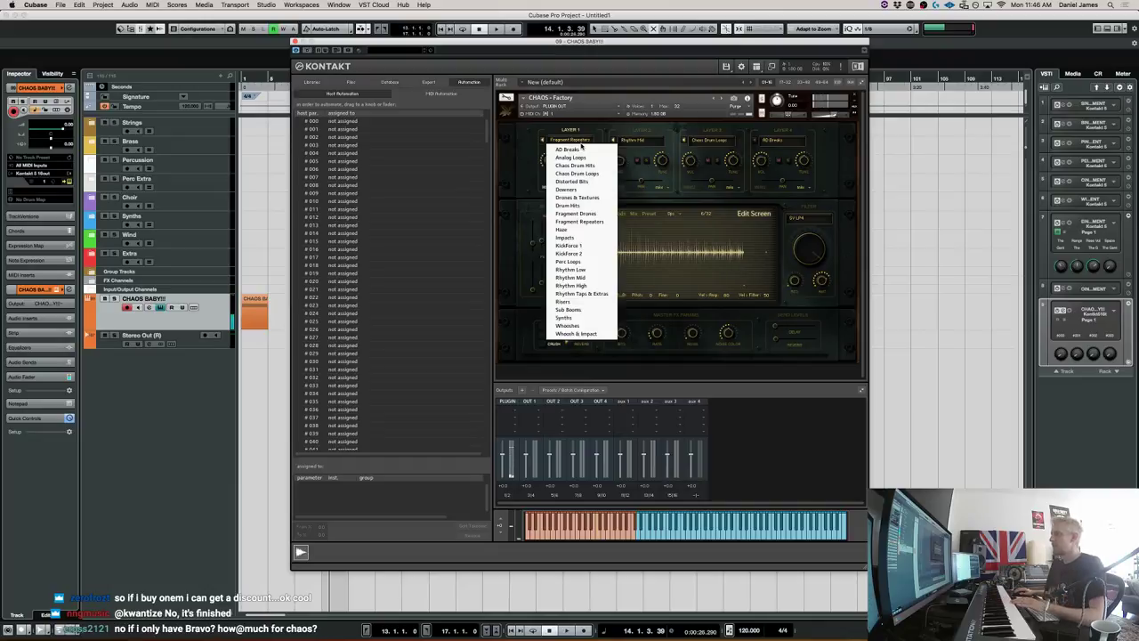
click(596, 229)
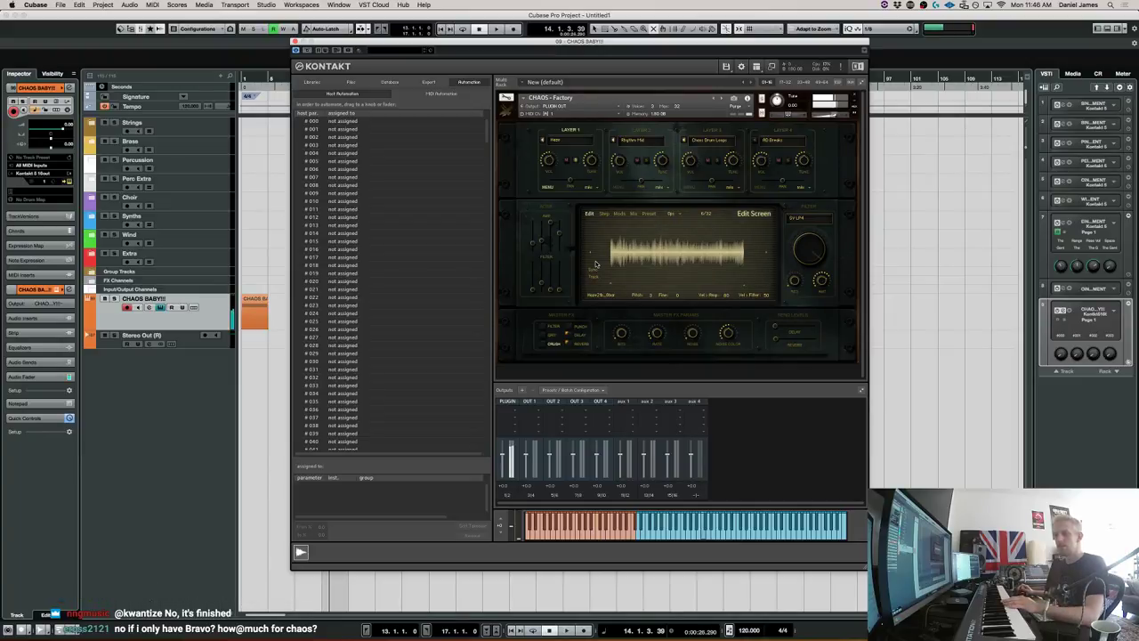
drag(491, 46, 496, 67)
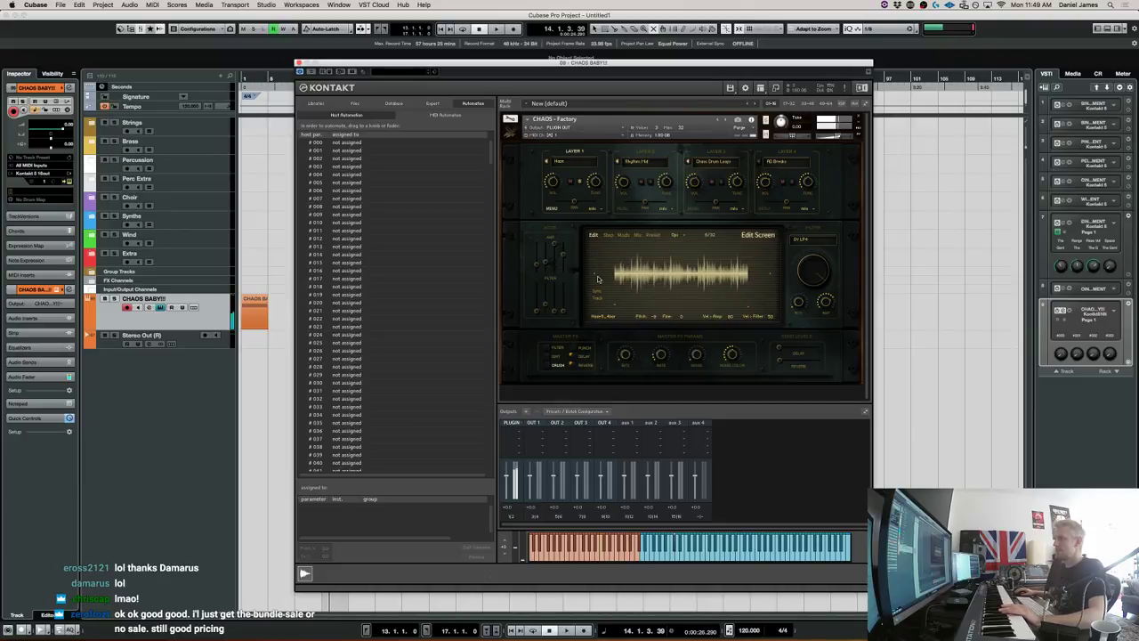
Open layer 1's Step Sequencer, adjust its first step, and set the rate to Half.
click(606, 236)
mouse_move(594, 254)
mouse_down()
mouse_move(635, 262)
mouse_move(607, 252)
mouse_up()
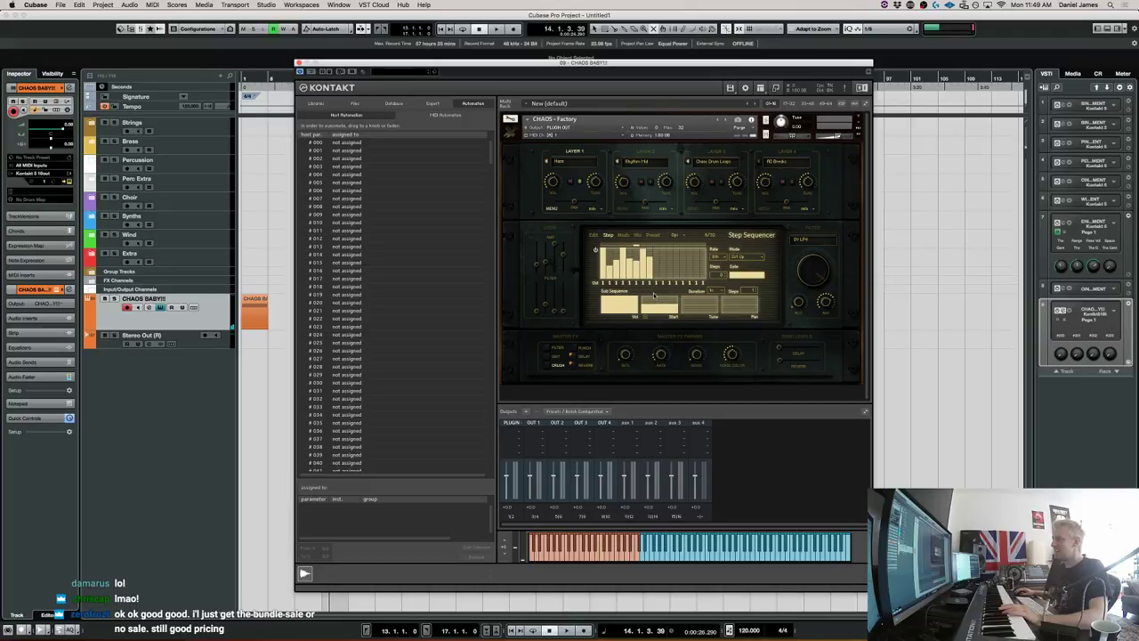
click(717, 258)
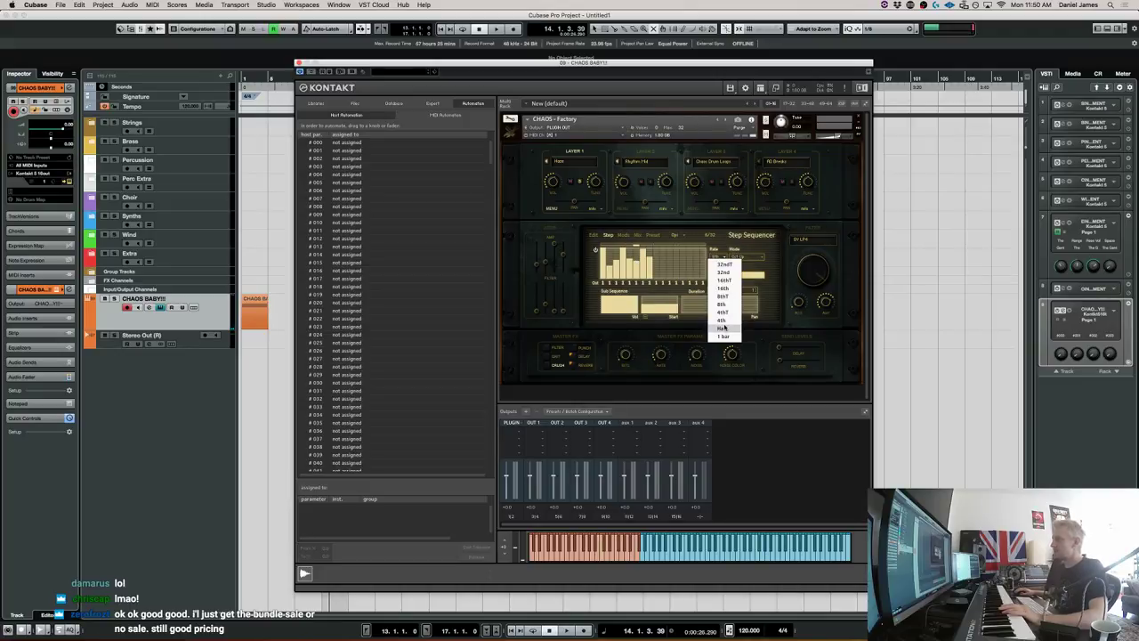
click(722, 328)
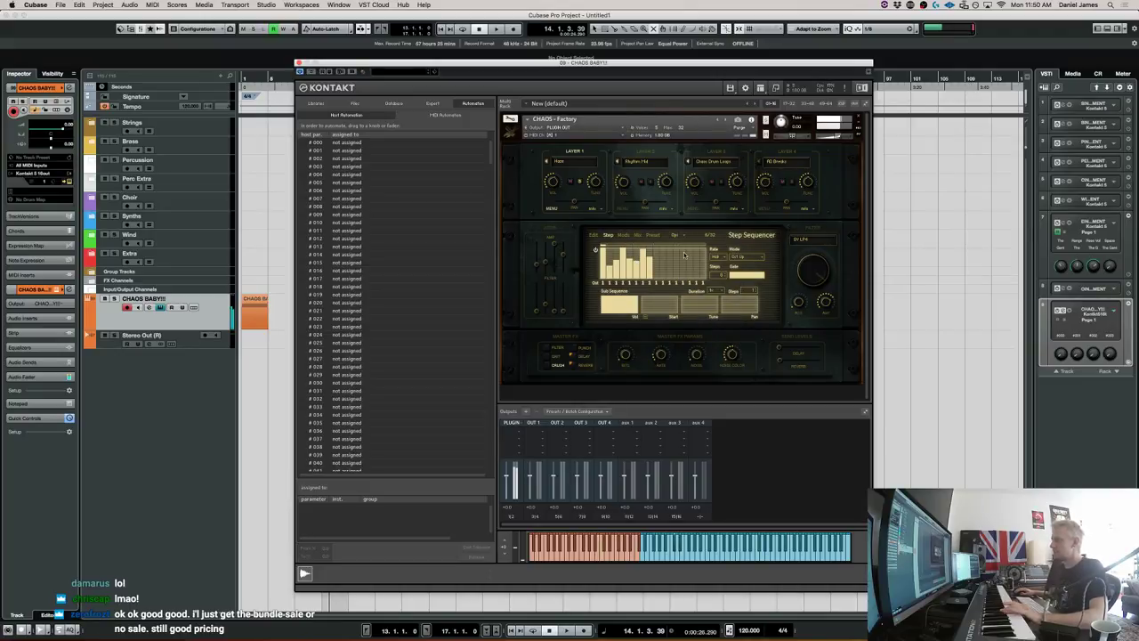
Set layer 1's step sequencer rate to 4th and check the Edit screen before returning to the sequencer.
click(717, 258)
click(726, 321)
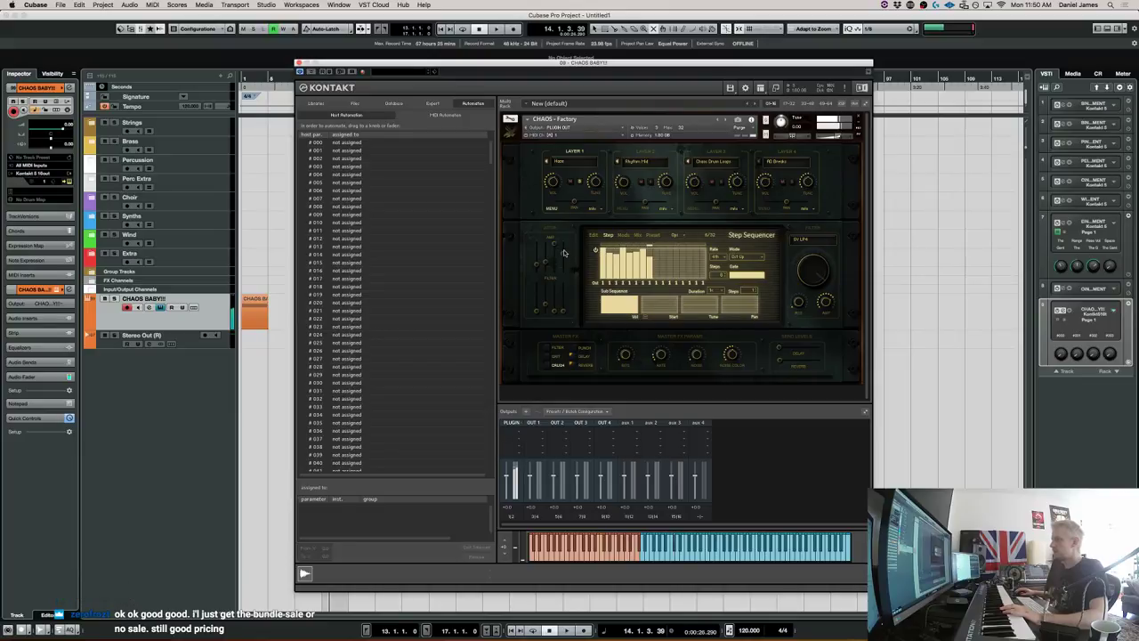
click(594, 235)
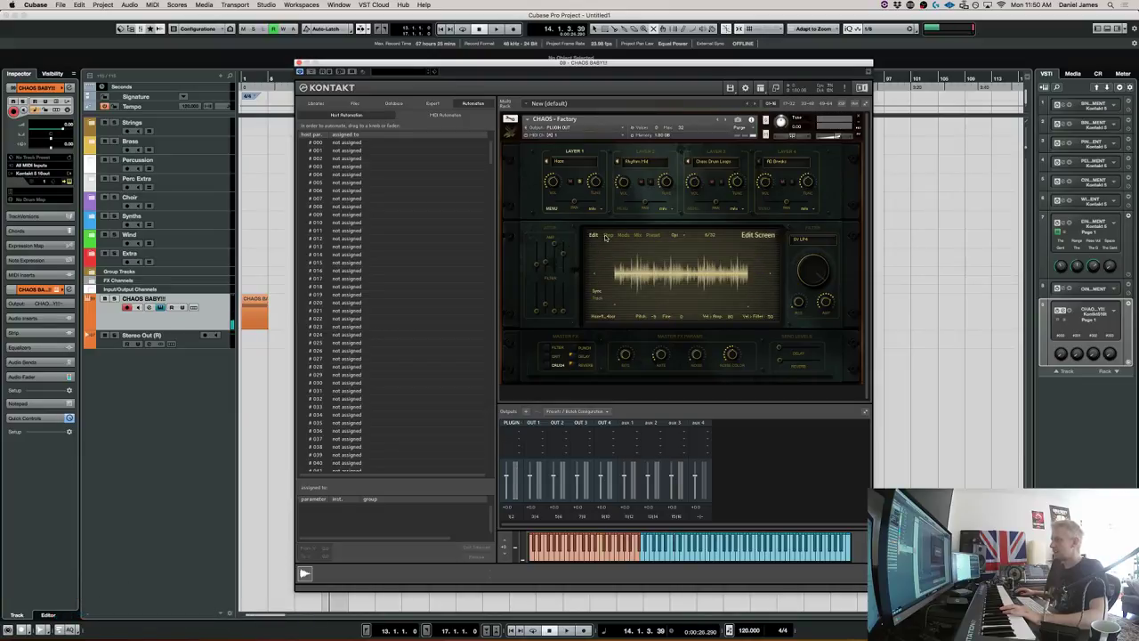
click(605, 237)
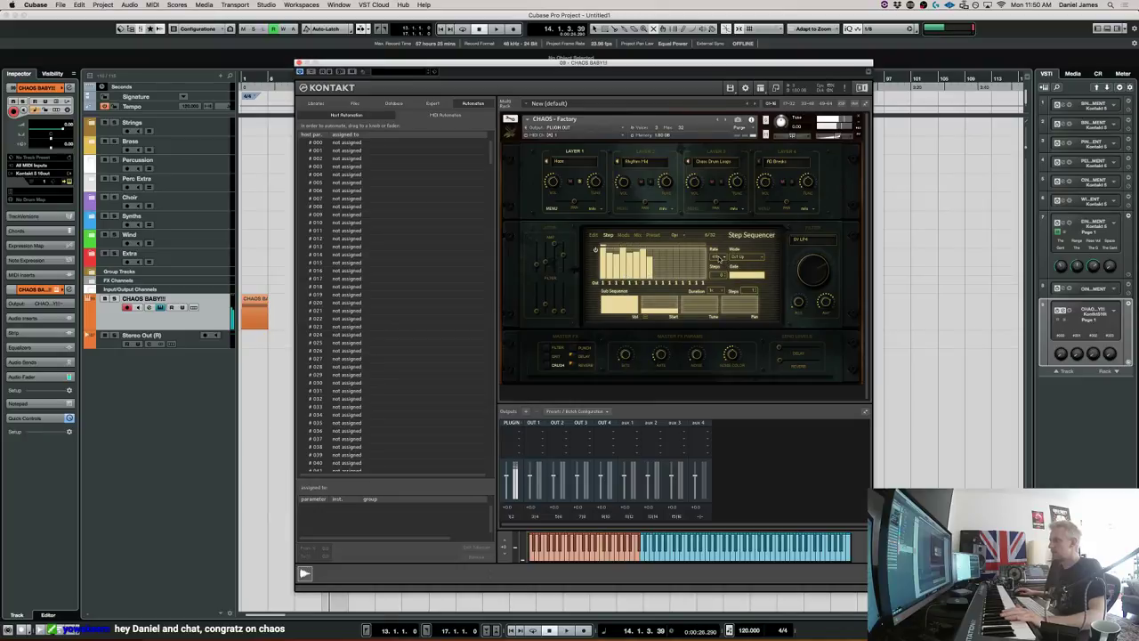
Change the rate of layer 1's step sequencer.
click(721, 259)
click(731, 331)
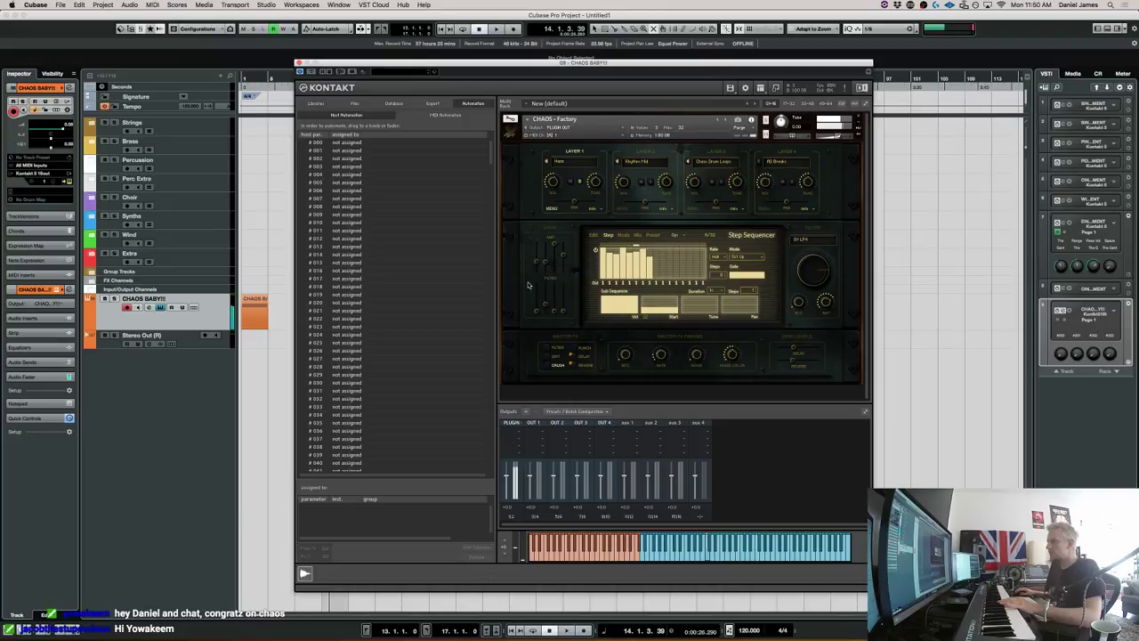
Load the HazePulser, She's Here and Evasion presets one after another from the Cyber Punk category to audition them.
click(652, 236)
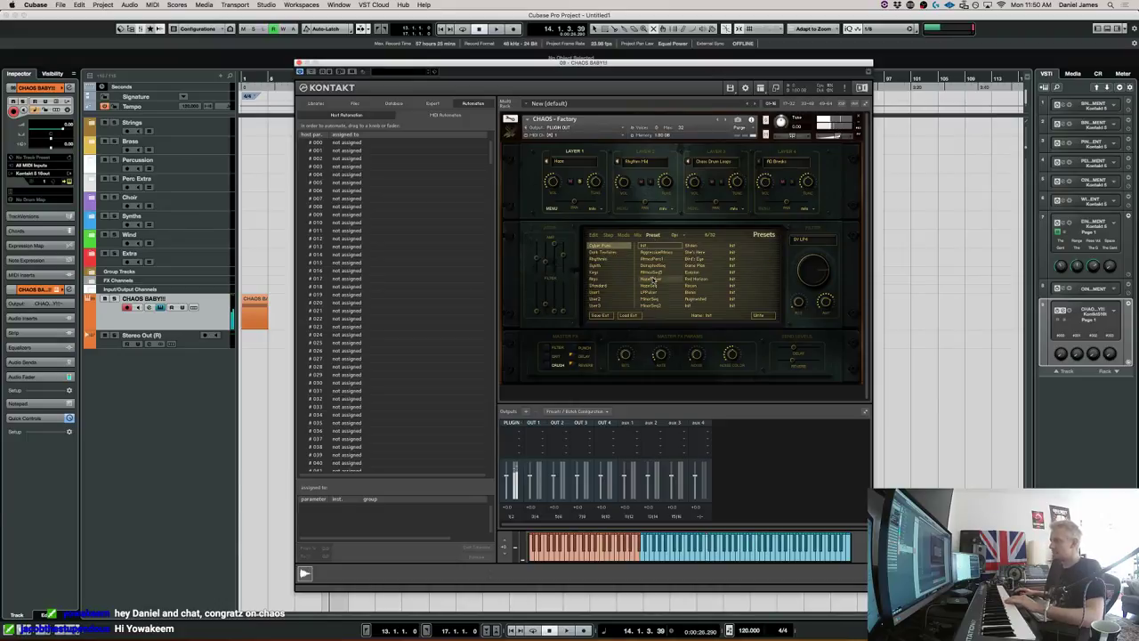
click(655, 278)
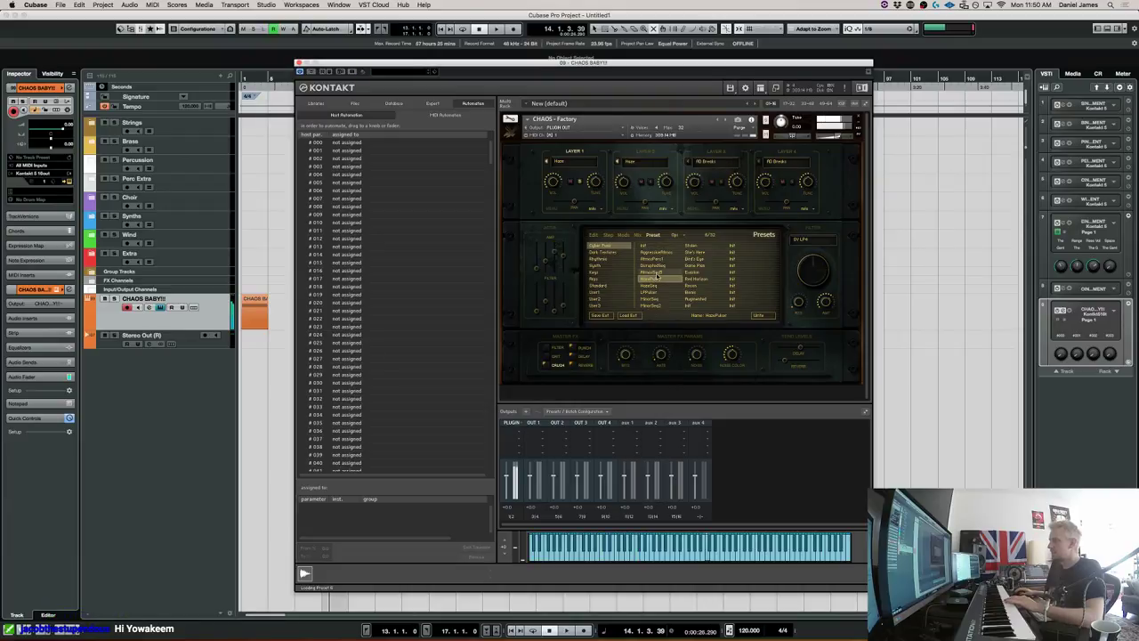
click(691, 253)
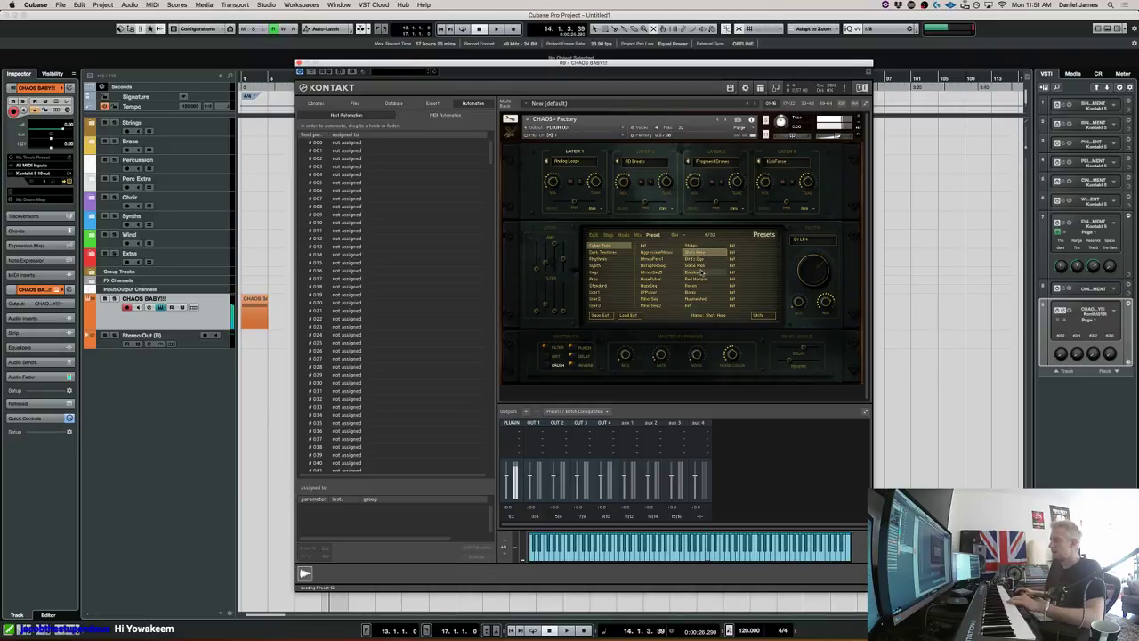
click(703, 275)
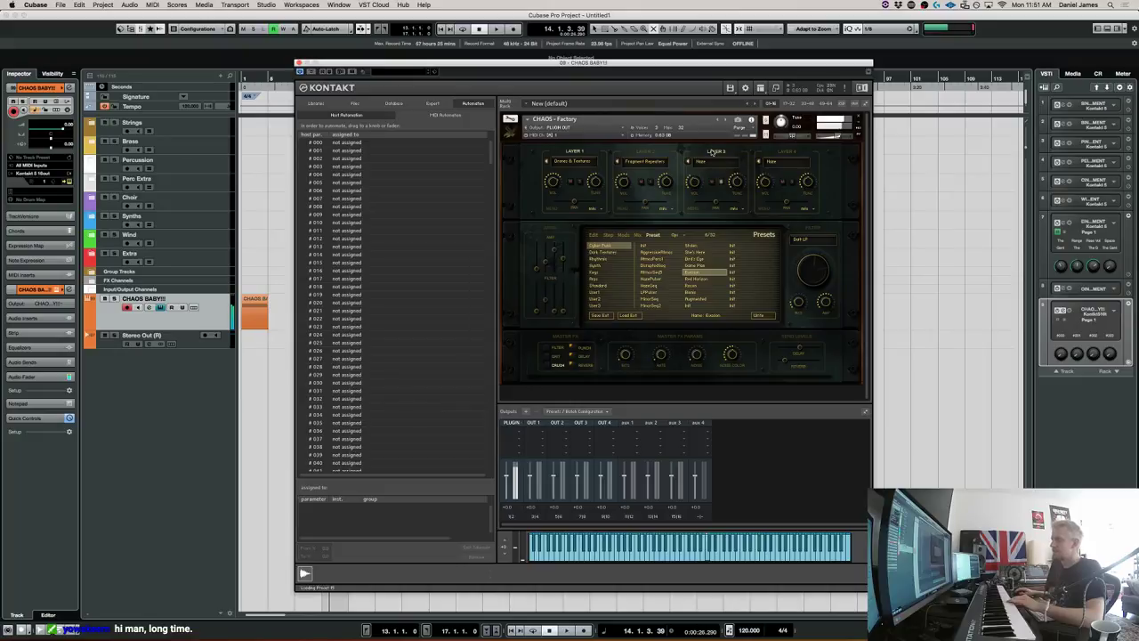
Open the Step Sequencer, compare the patterns of layers 3 and 4, and adjust layer 4's gate.
click(612, 236)
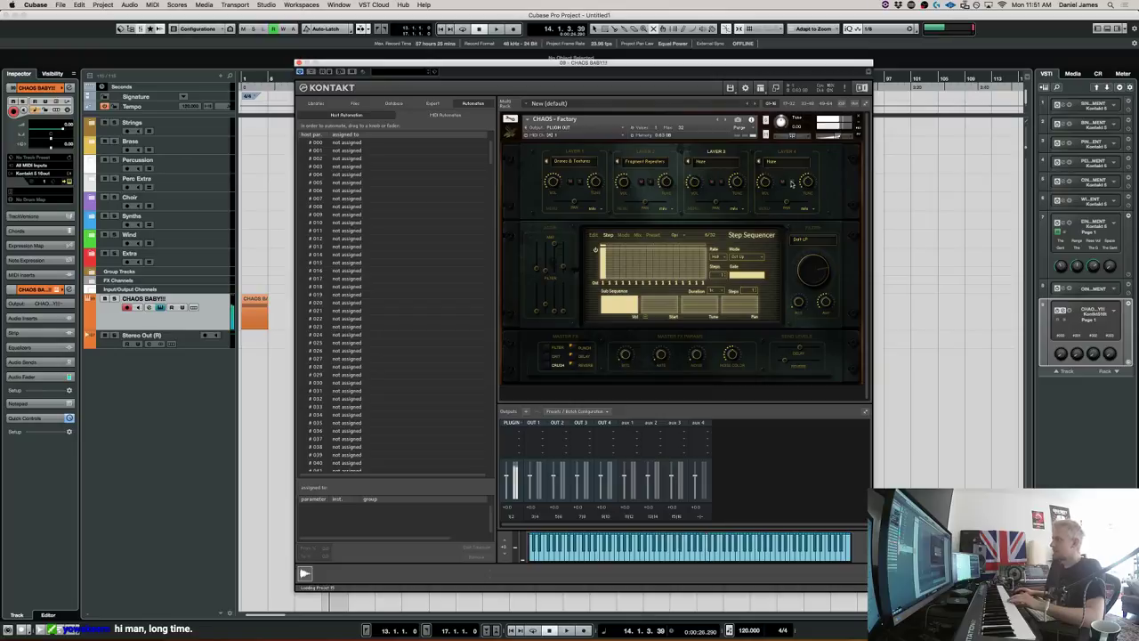
click(793, 184)
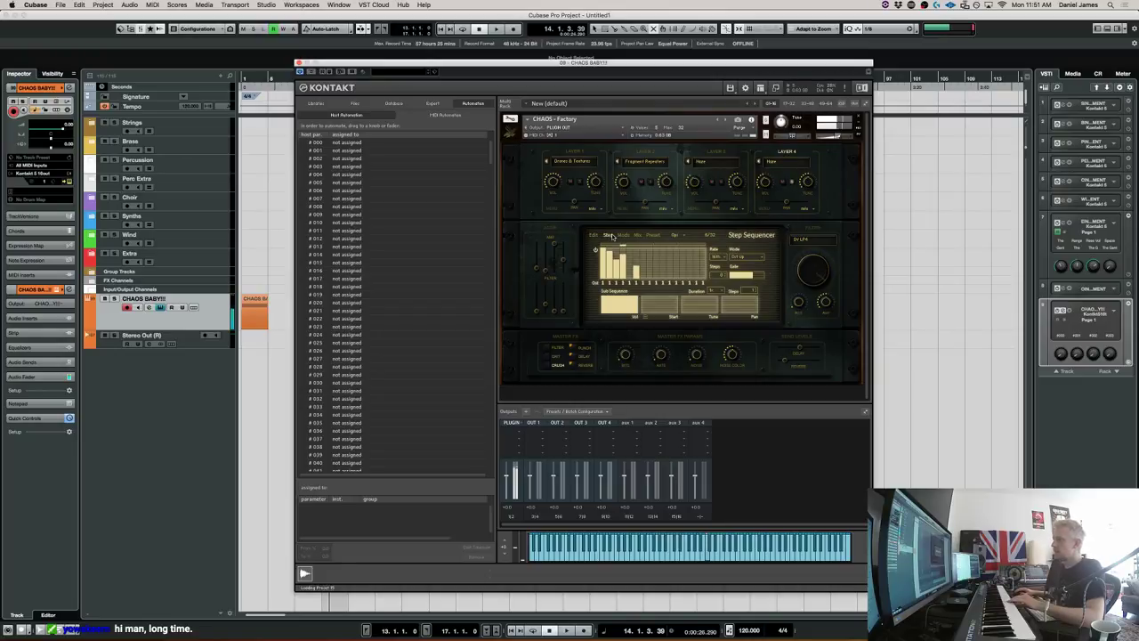
mouse_move(747, 274)
mouse_down()
mouse_move(776, 278)
mouse_move(725, 278)
mouse_move(754, 285)
mouse_move(743, 284)
mouse_up()
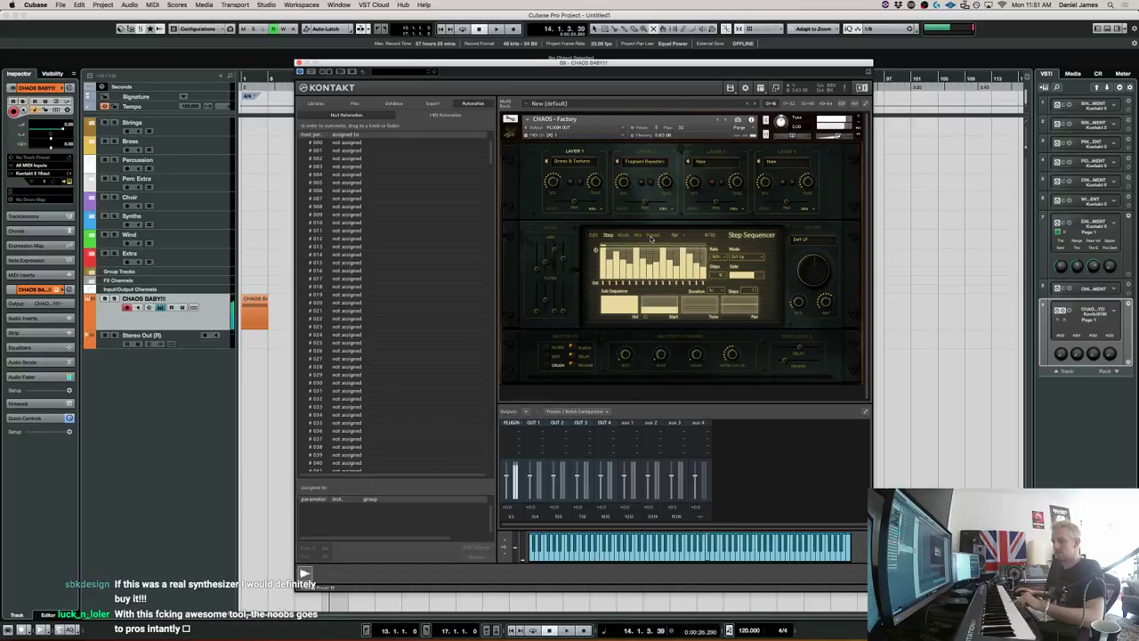
Load the Red Horizon preset, followed by New World Bank Key from the Rhythms category.
click(651, 238)
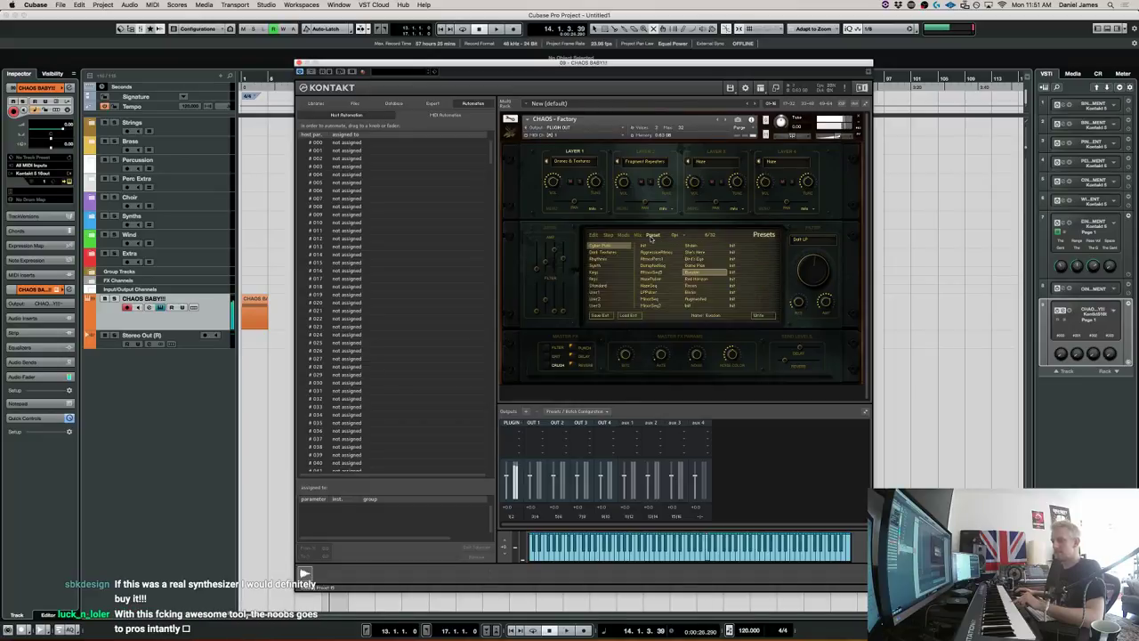
click(708, 281)
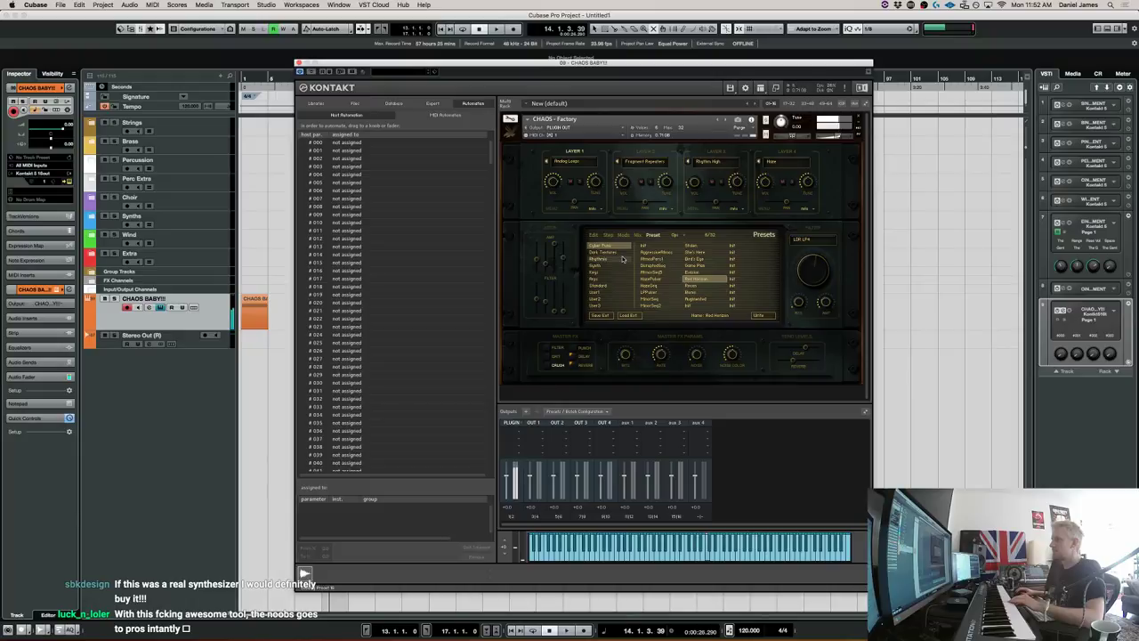
click(619, 258)
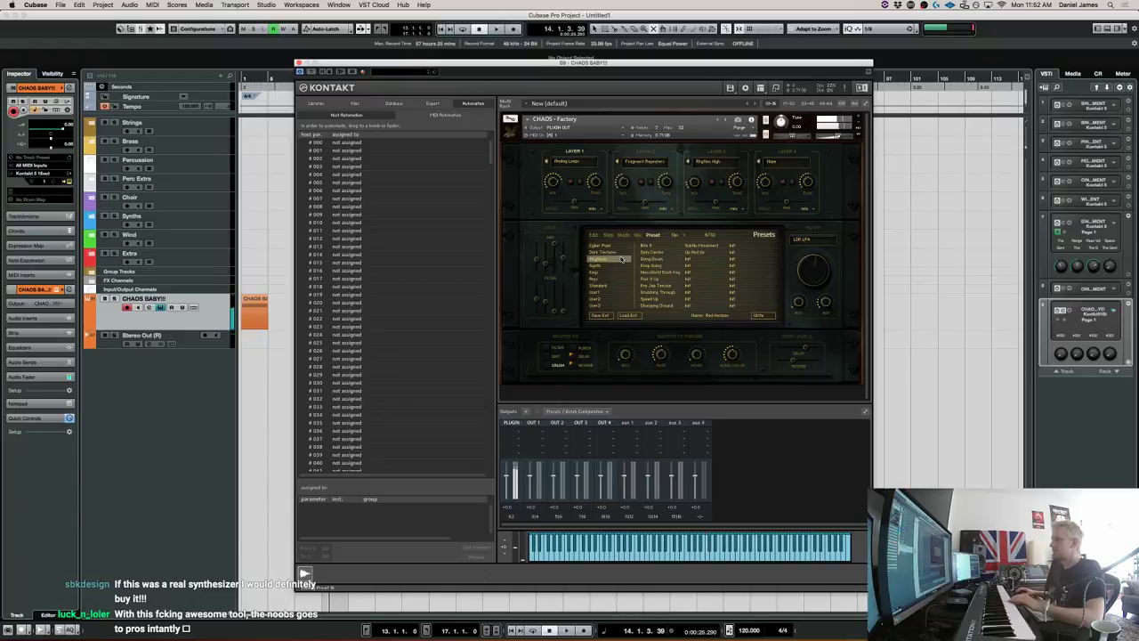
click(656, 272)
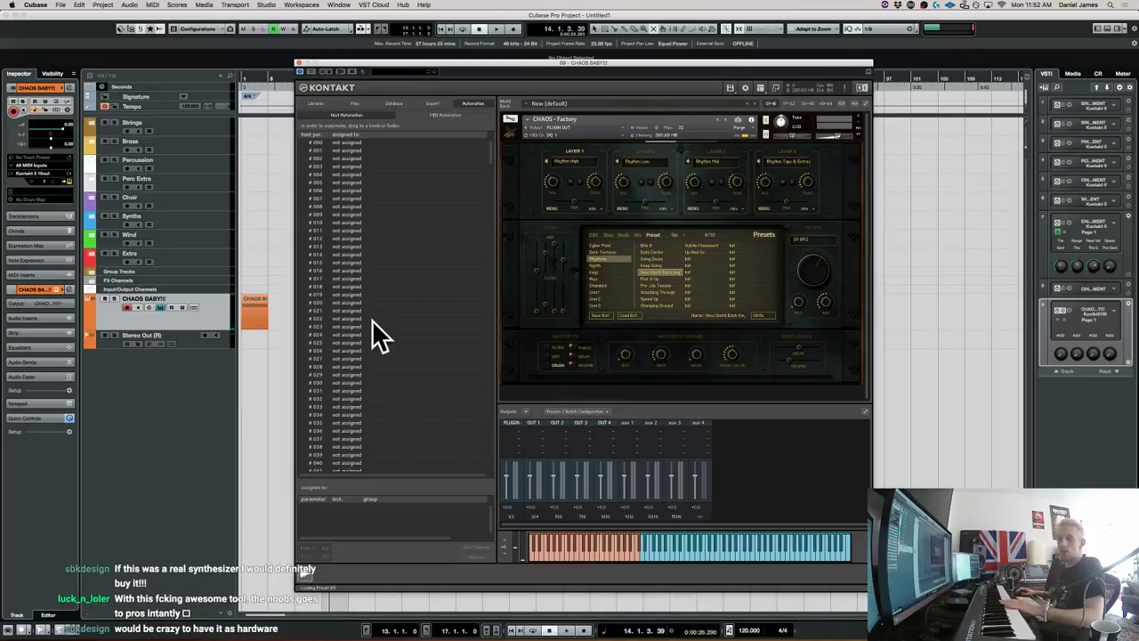
key(super+w)
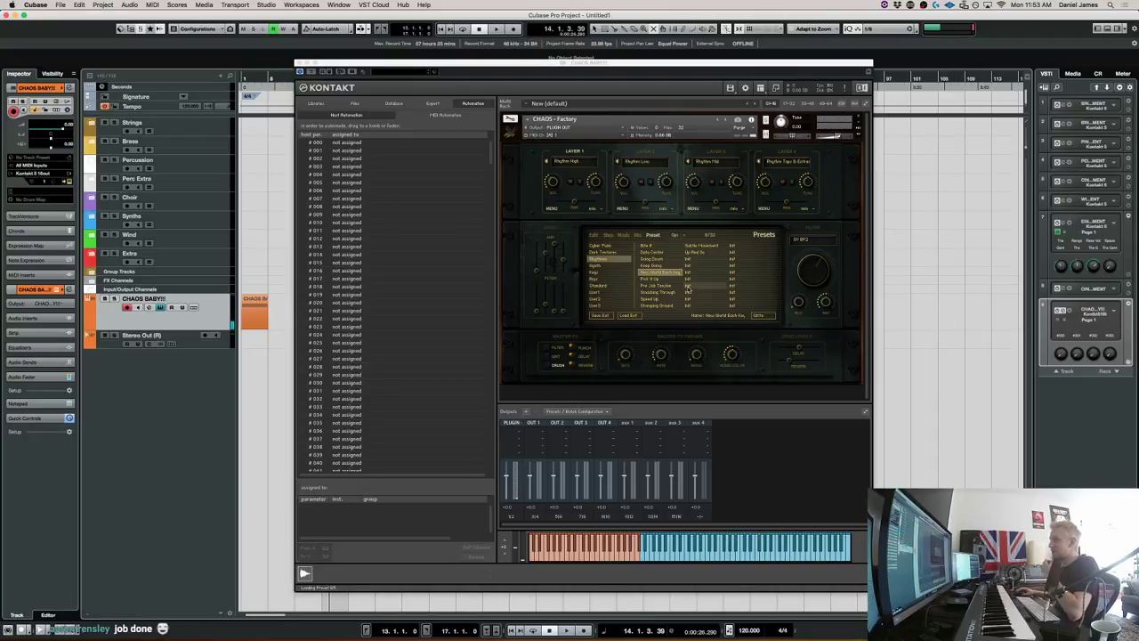
Audition the Rhythms presets Smashing Through, Bite It and Data Center by loading each in turn.
click(674, 295)
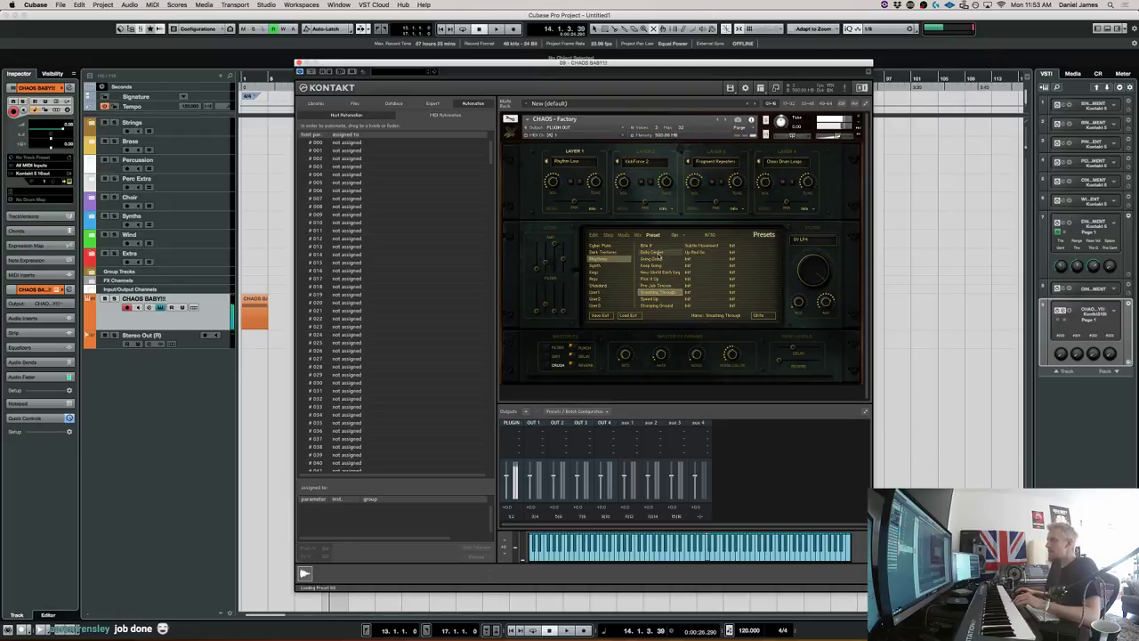
click(657, 247)
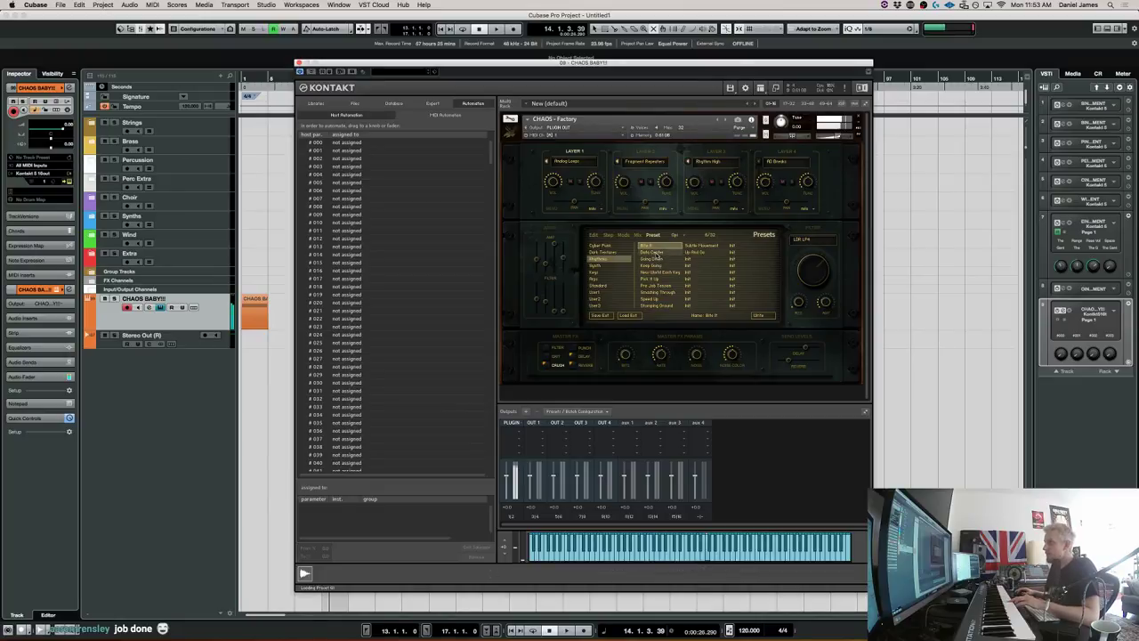
click(654, 253)
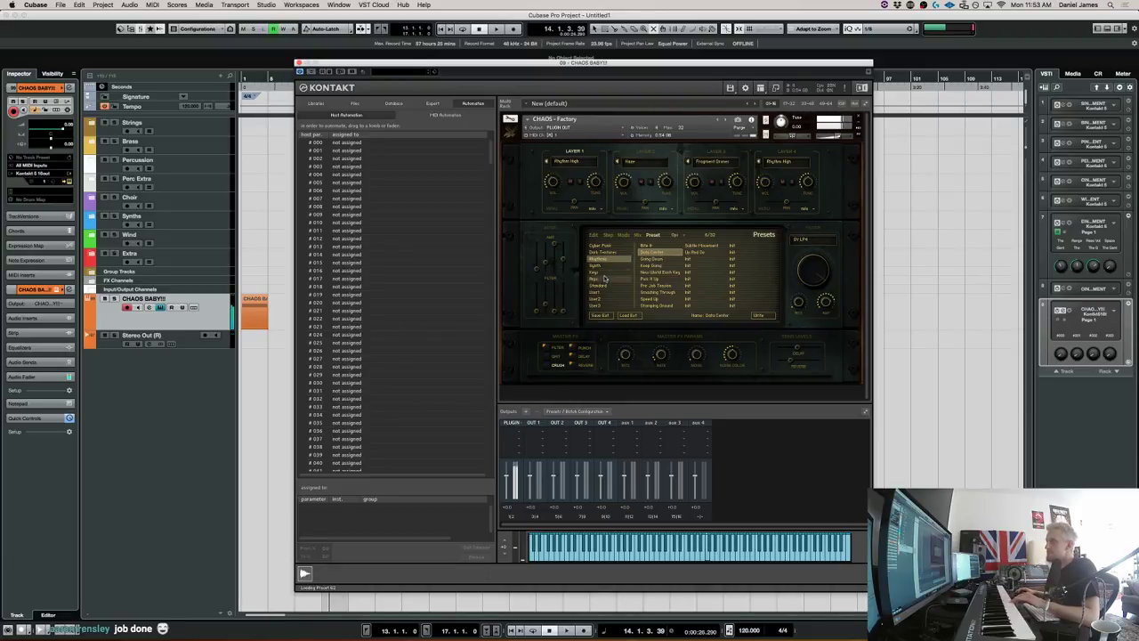
Load the Dark Dreamer preset, followed by Dream Suspension from the Synth category.
click(604, 271)
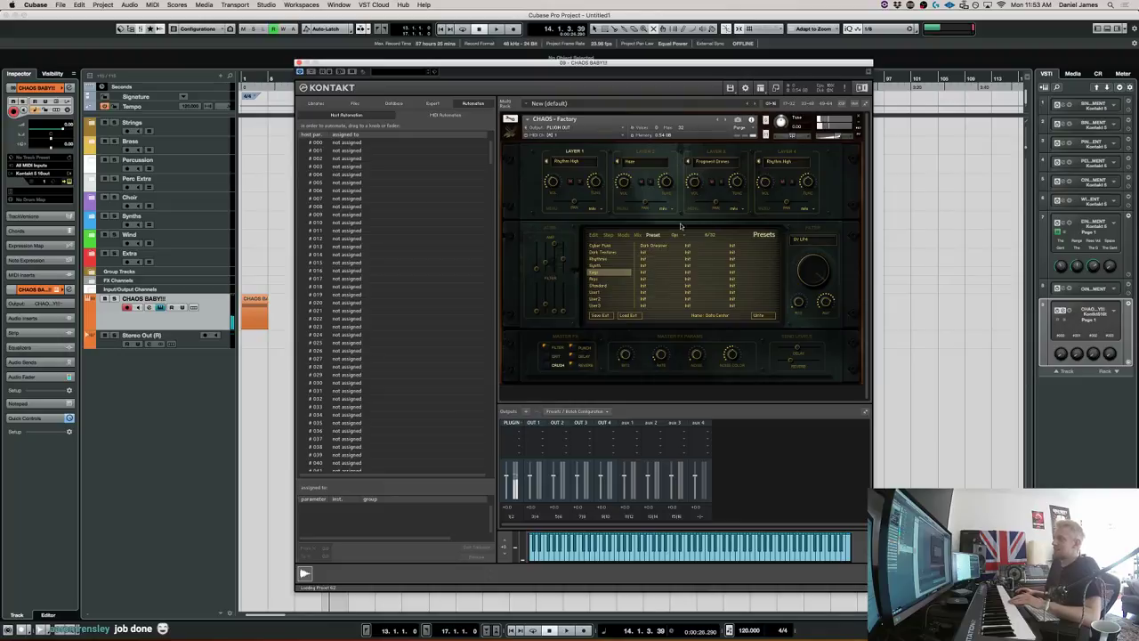
click(666, 246)
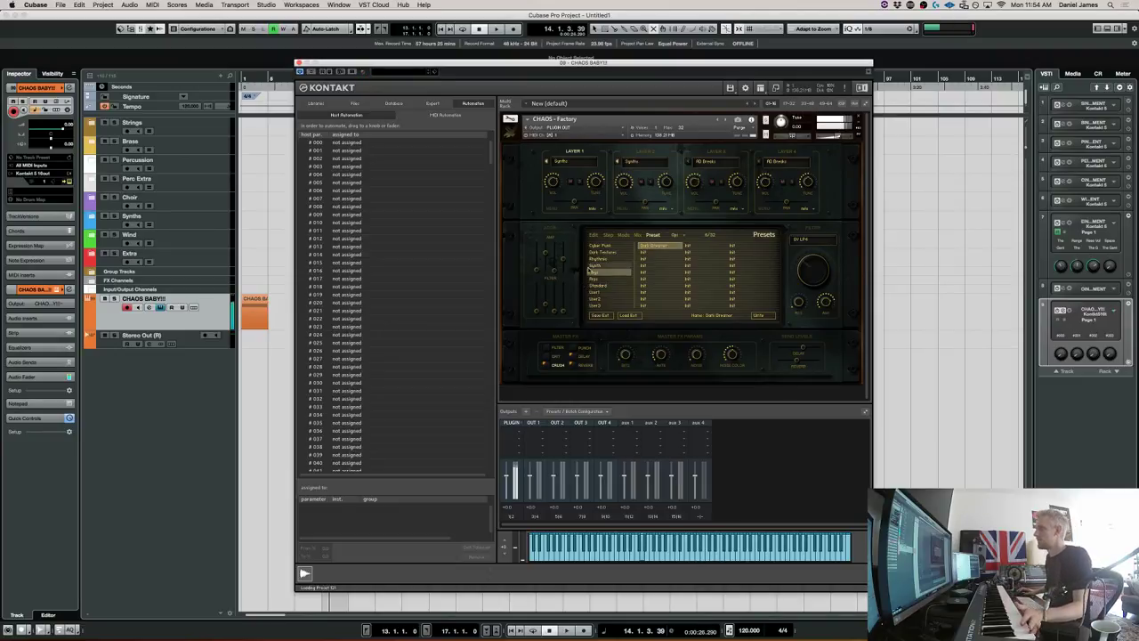
click(598, 265)
click(647, 247)
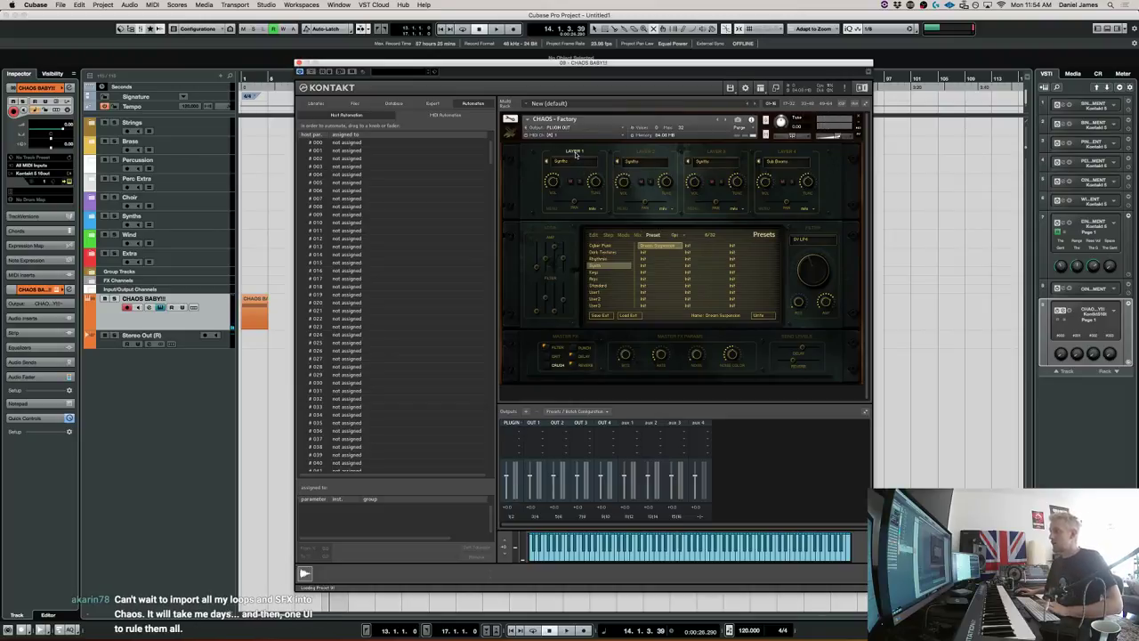
Examine layer 1 of Dream Suspension on the Edit, Step Sequencer and Modulators screens.
click(597, 235)
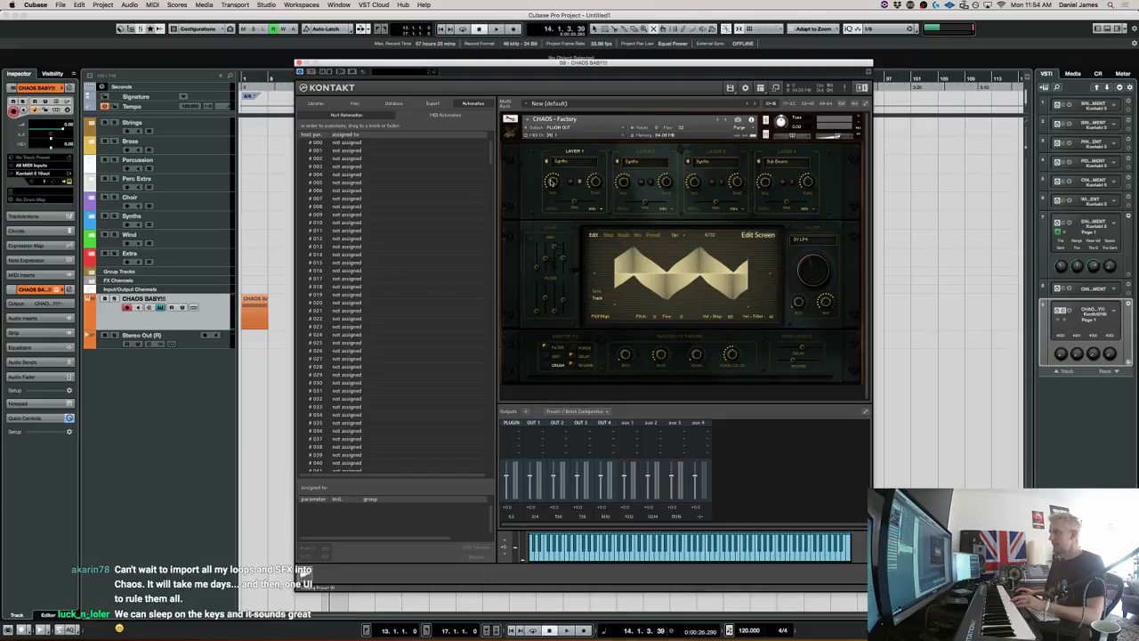
click(608, 236)
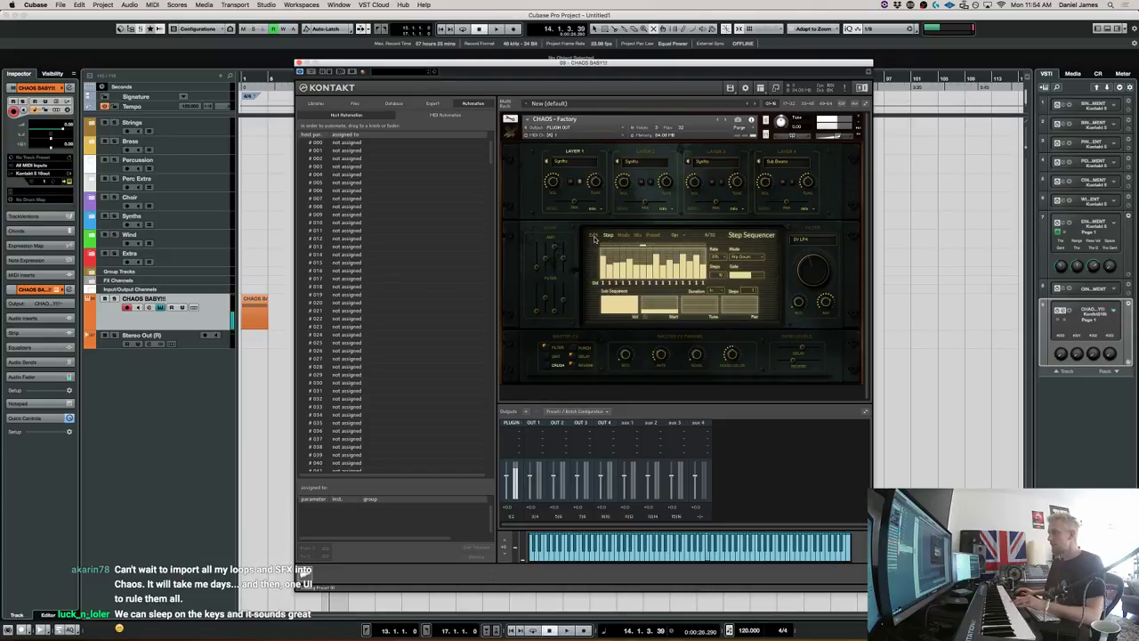
click(595, 236)
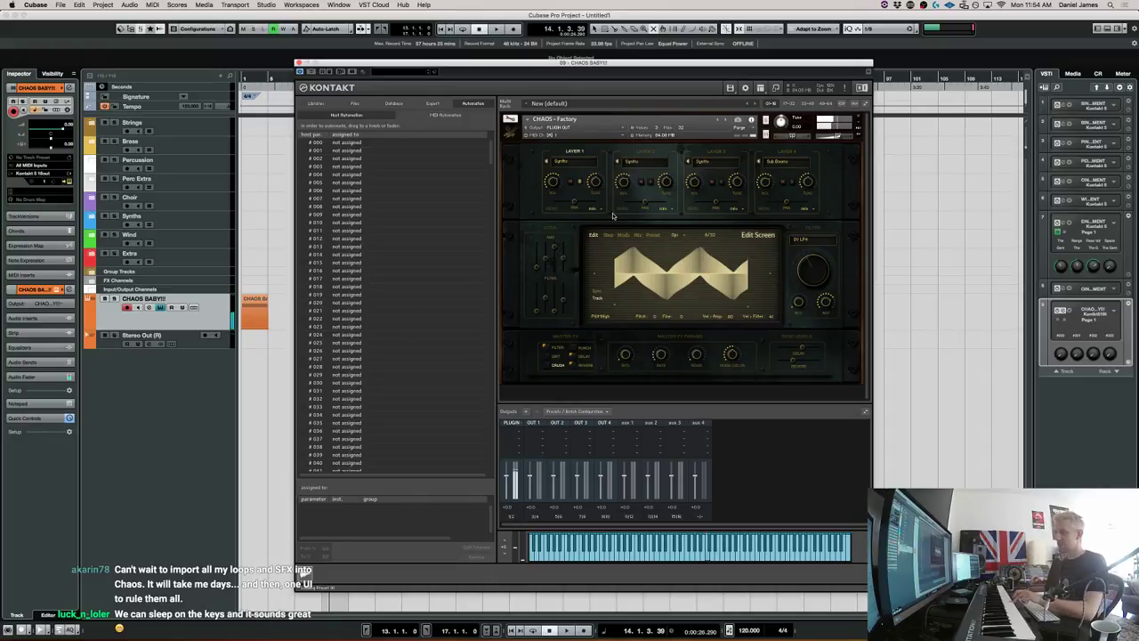
click(619, 236)
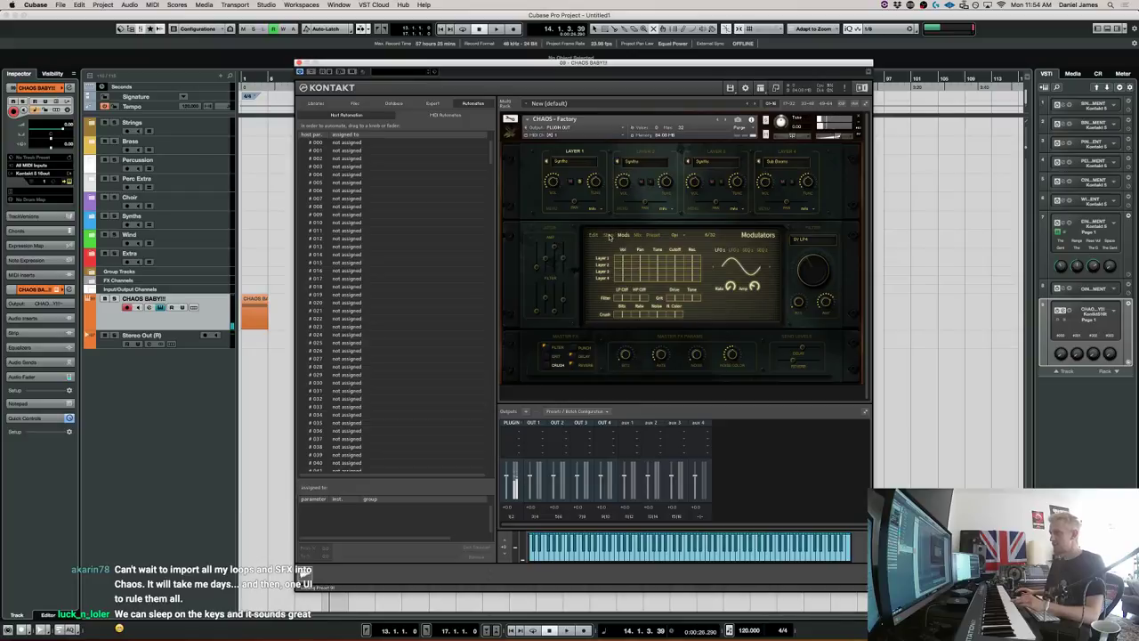
click(608, 235)
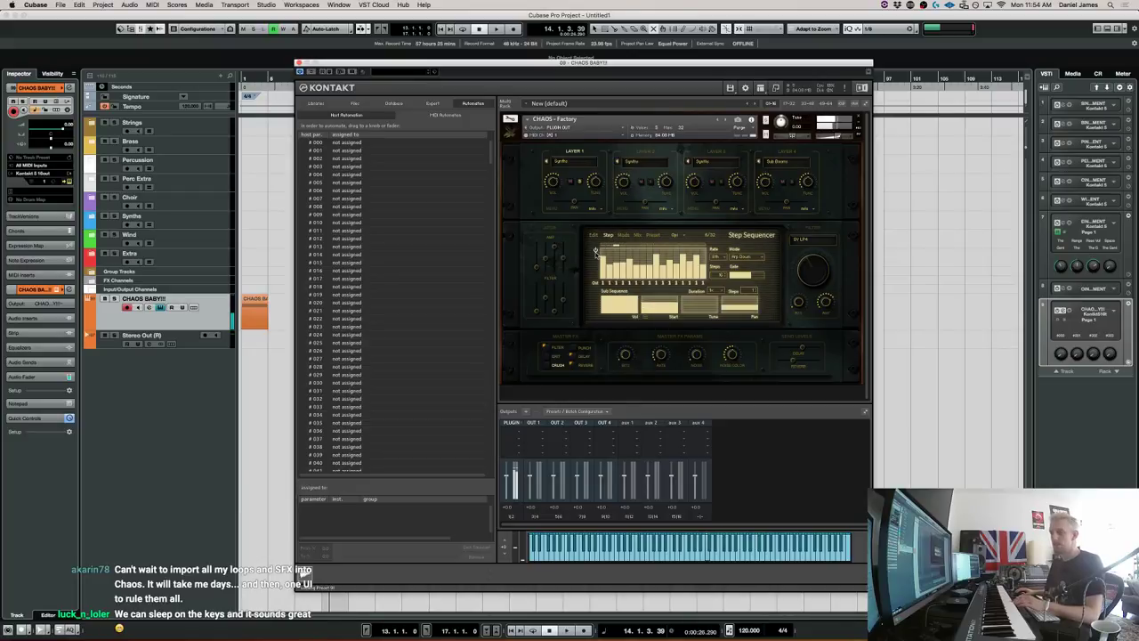
Examine the step sequencer patterns of layers 2, 3 and 4.
click(649, 178)
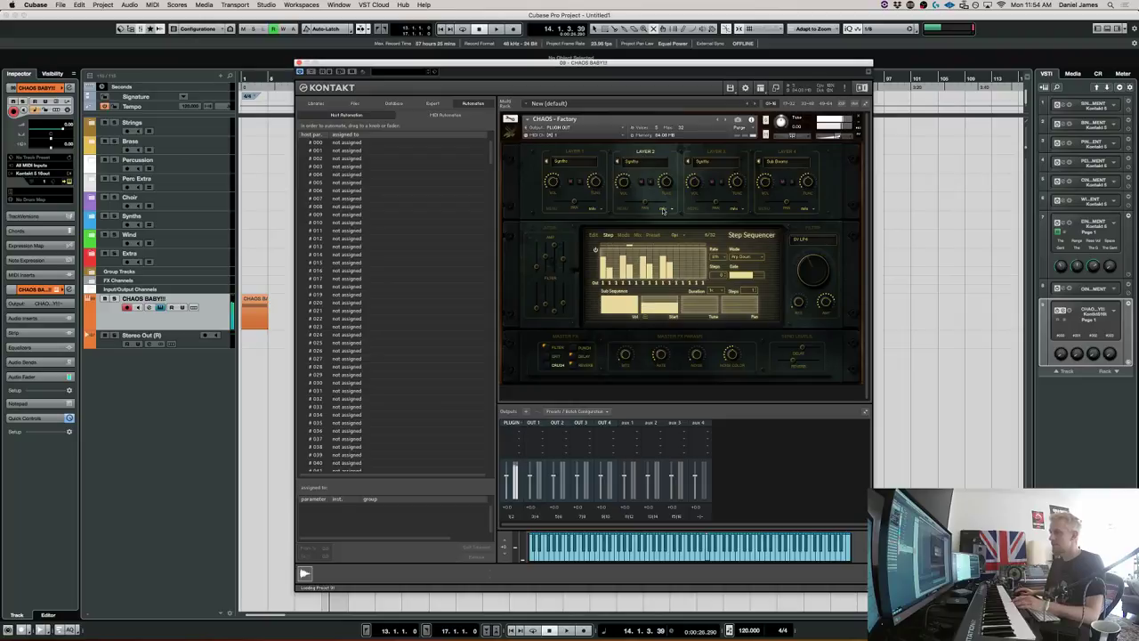
click(720, 152)
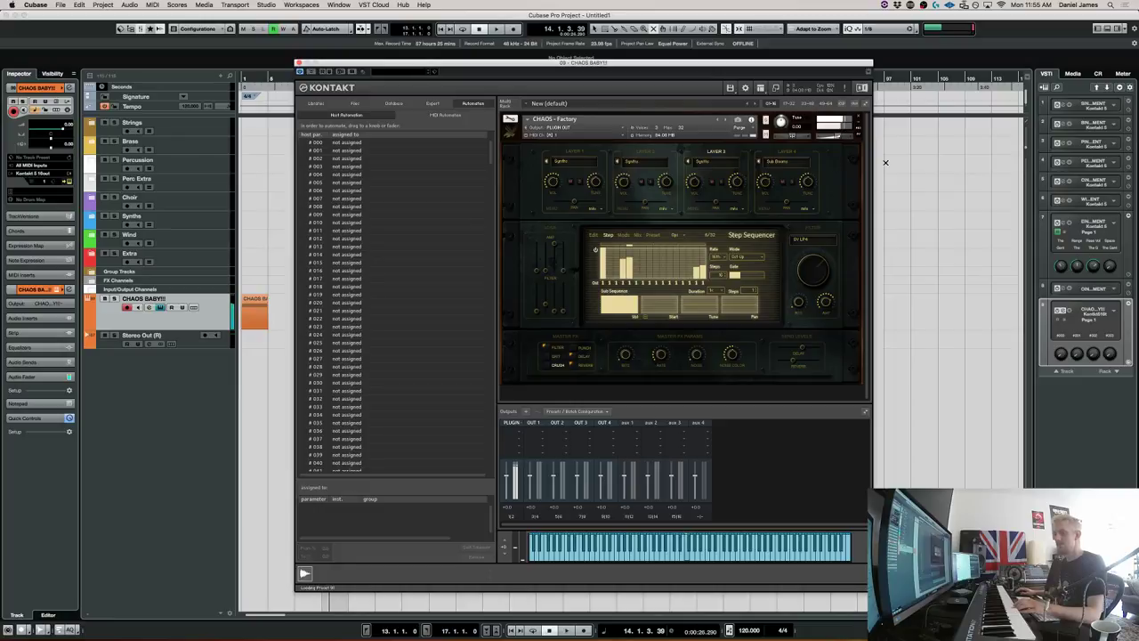
click(812, 154)
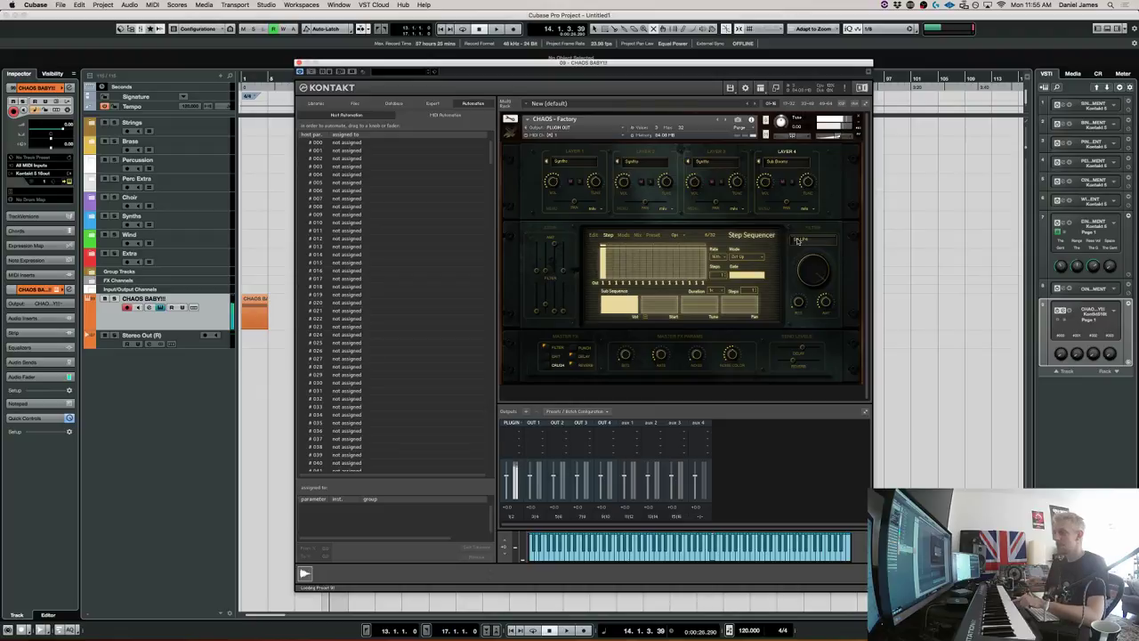
Load the Half Time Horror and Right Behind You presets in turn from the Dark Textures category.
click(652, 236)
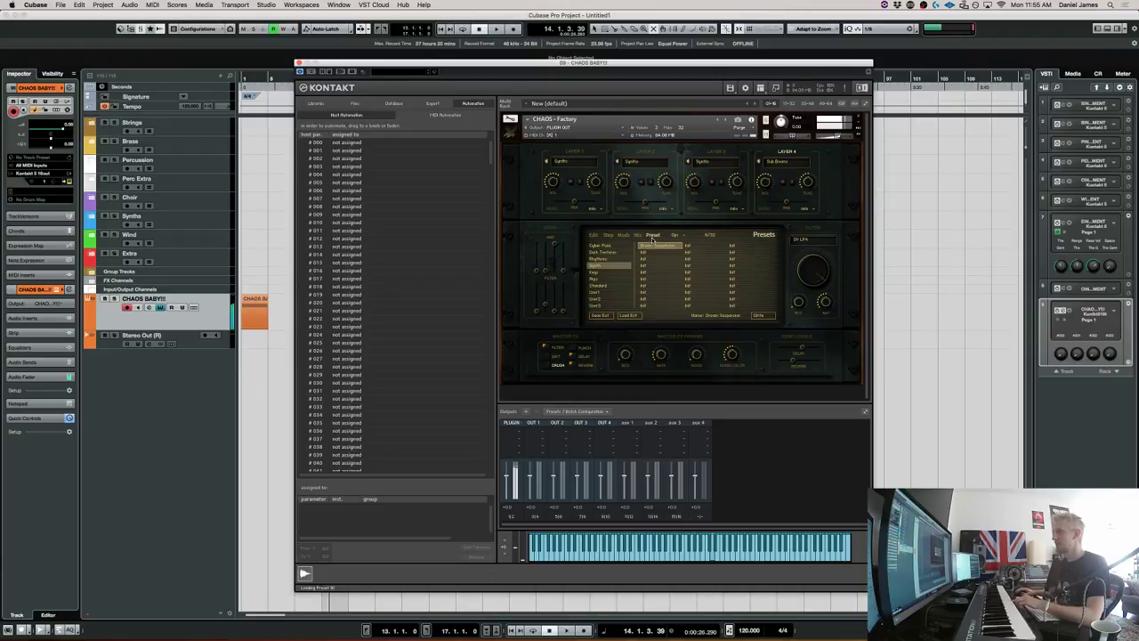
click(607, 253)
click(667, 254)
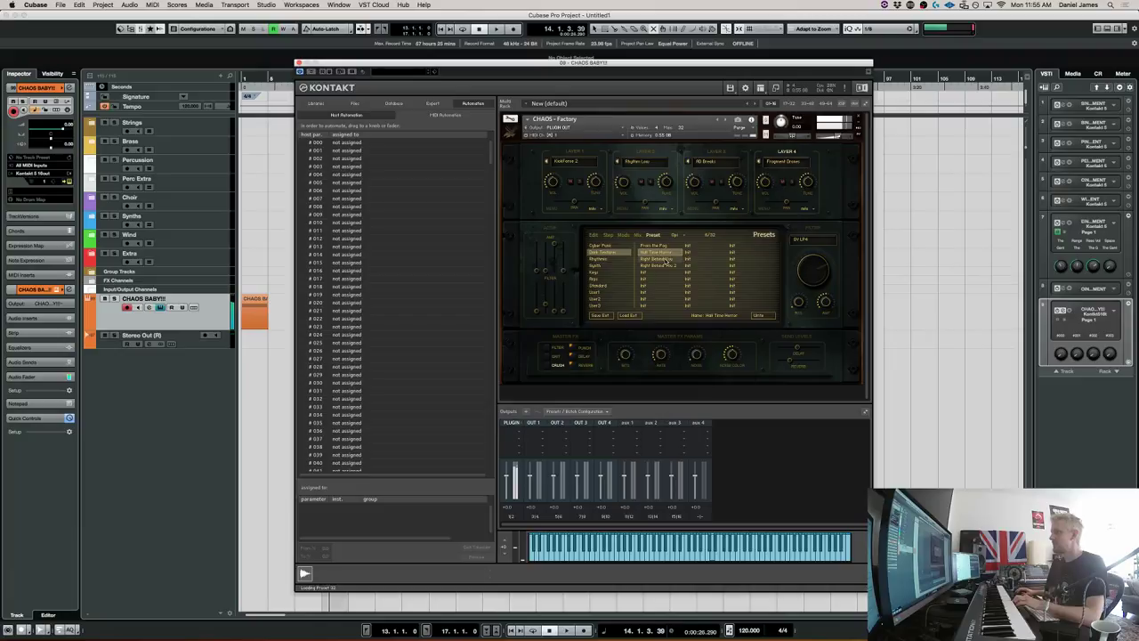
click(663, 259)
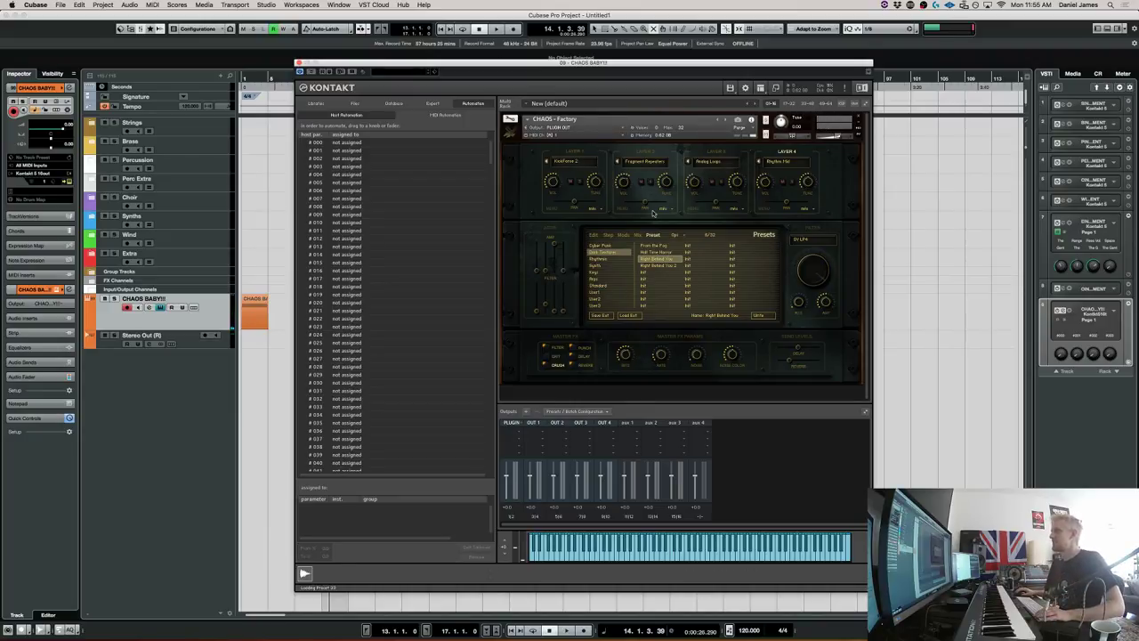
Reset the instrument with an Init preset and load the Impacts category into layer 1.
click(700, 247)
click(569, 161)
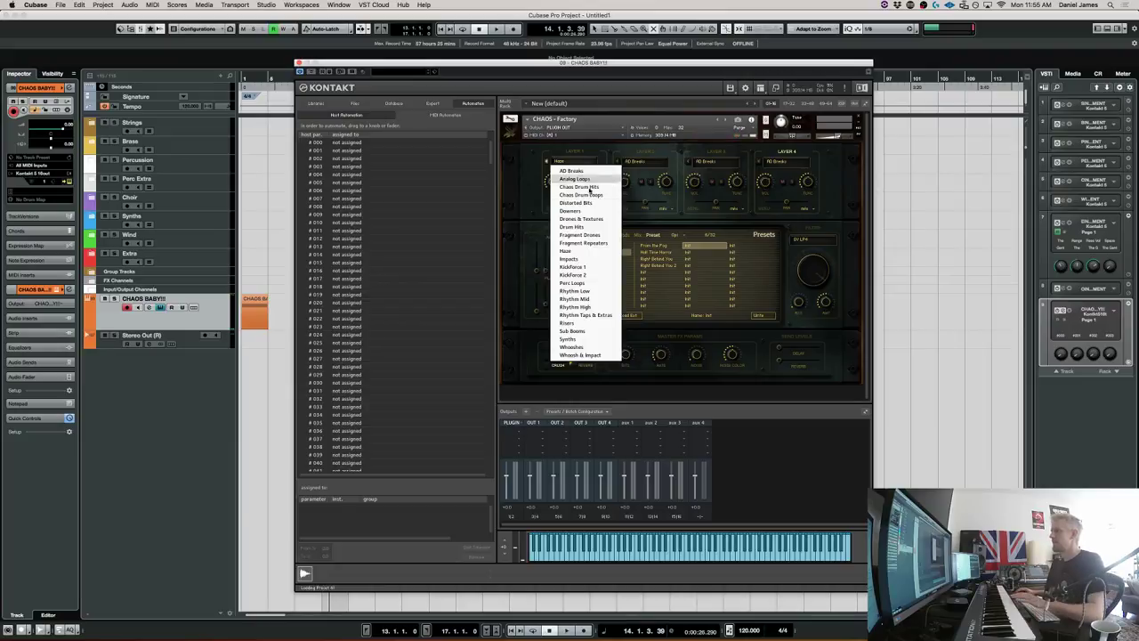
click(590, 262)
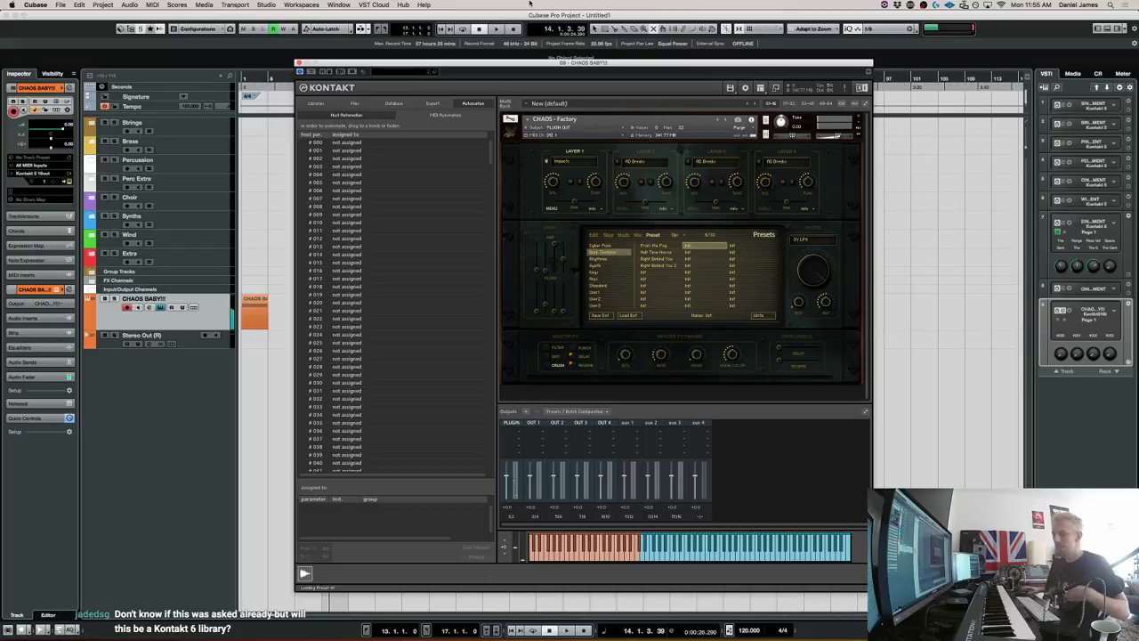
Load the KickForce 1 category into layer 1 and open its Edit screen.
click(567, 161)
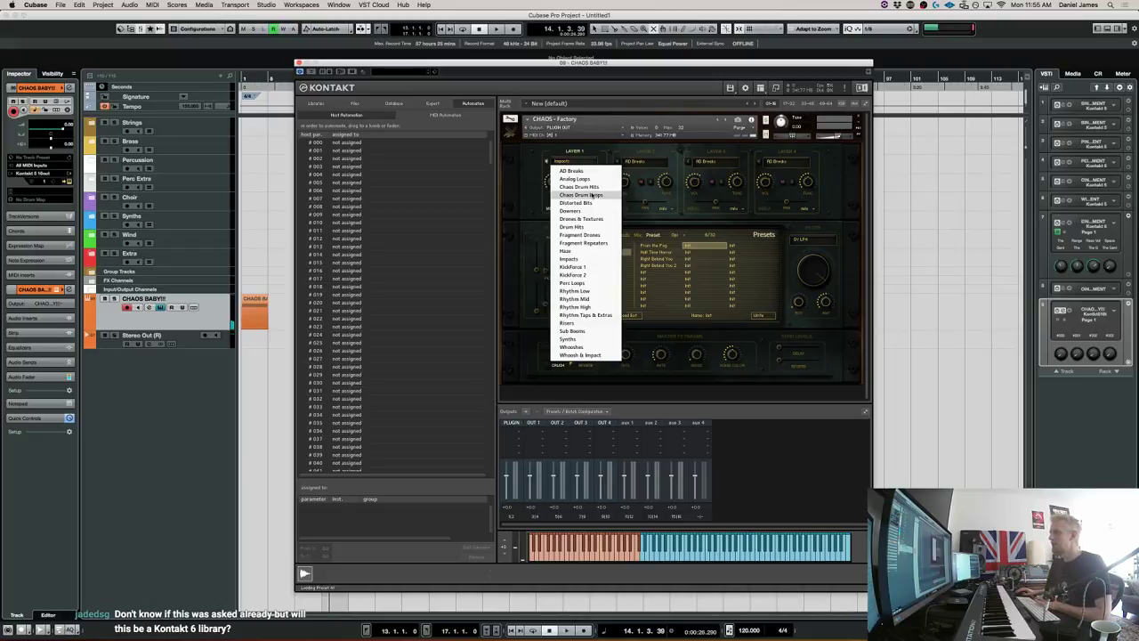
click(582, 268)
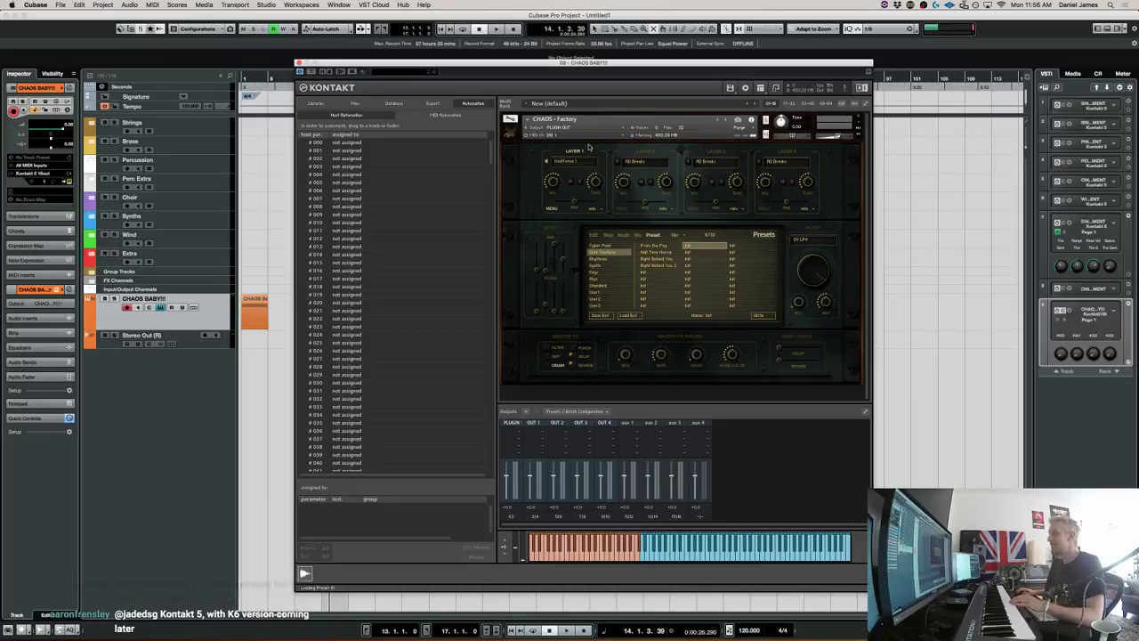
click(596, 234)
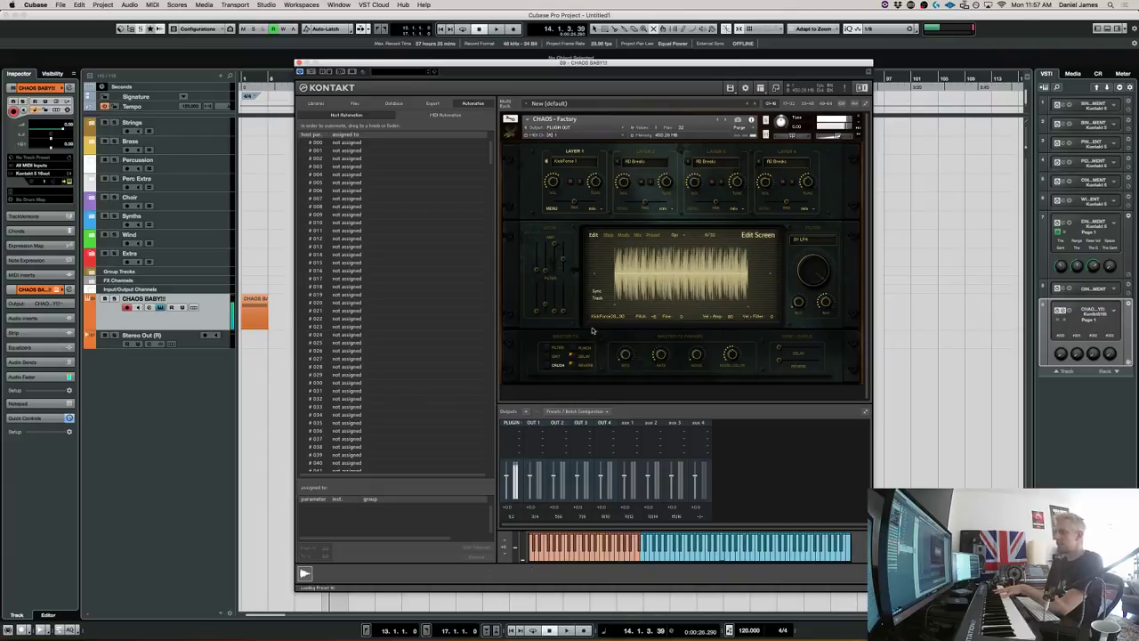
Draw a bar pattern of uneven heights across the first eight steps of layer 1's step sequencer.
click(608, 235)
mouse_move(616, 258)
mouse_down()
mouse_move(605, 249)
mouse_move(645, 253)
mouse_up()
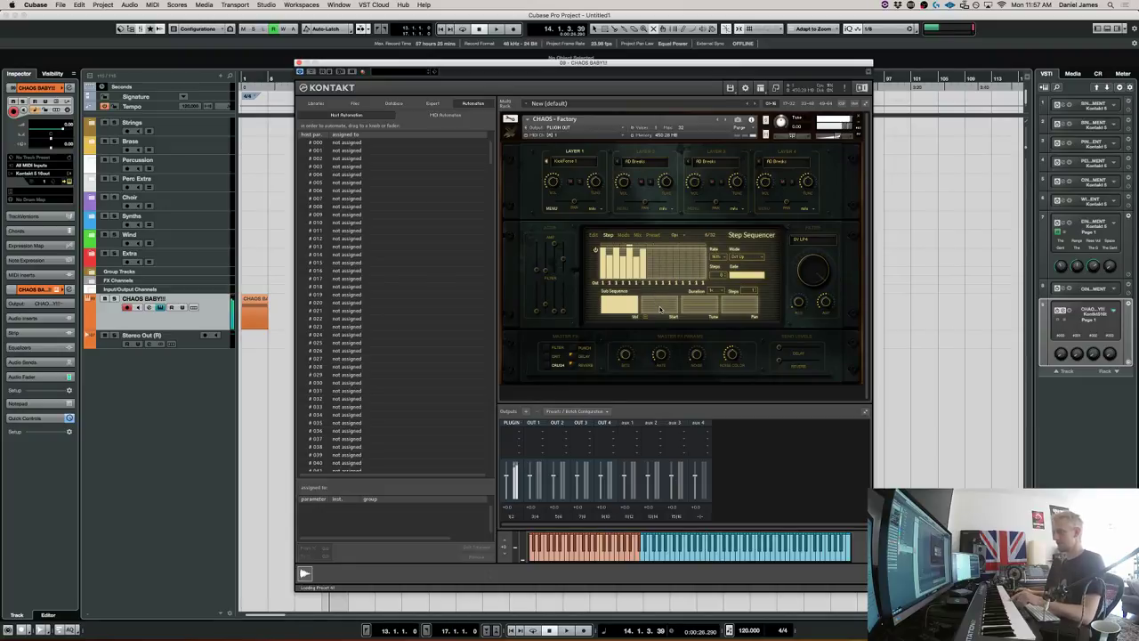
mouse_move(660, 301)
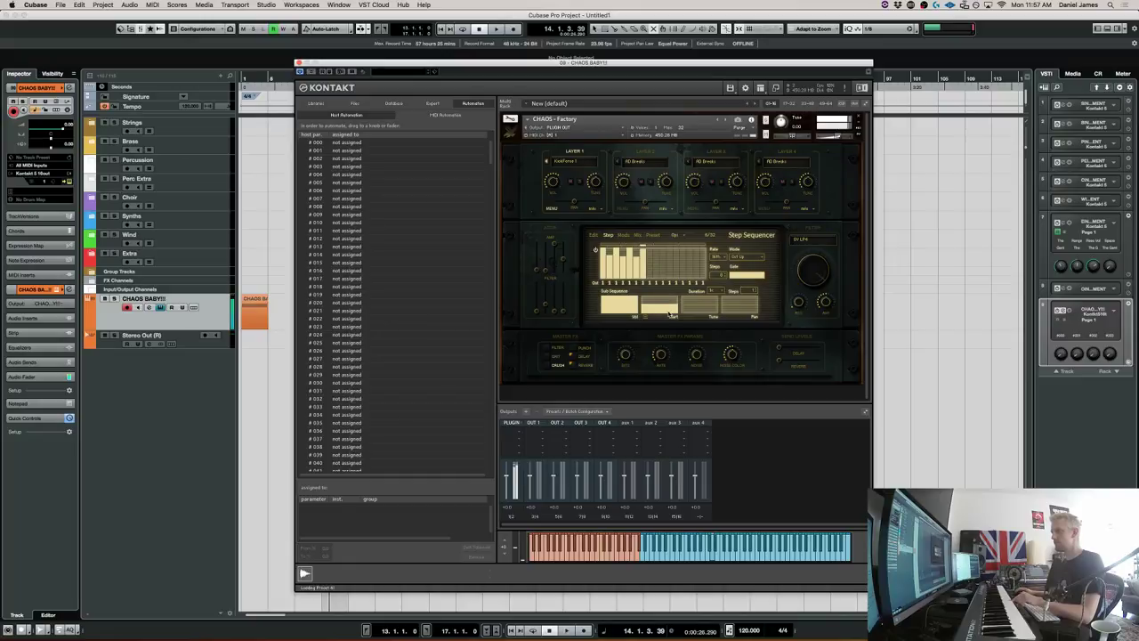
drag(651, 265, 645, 249)
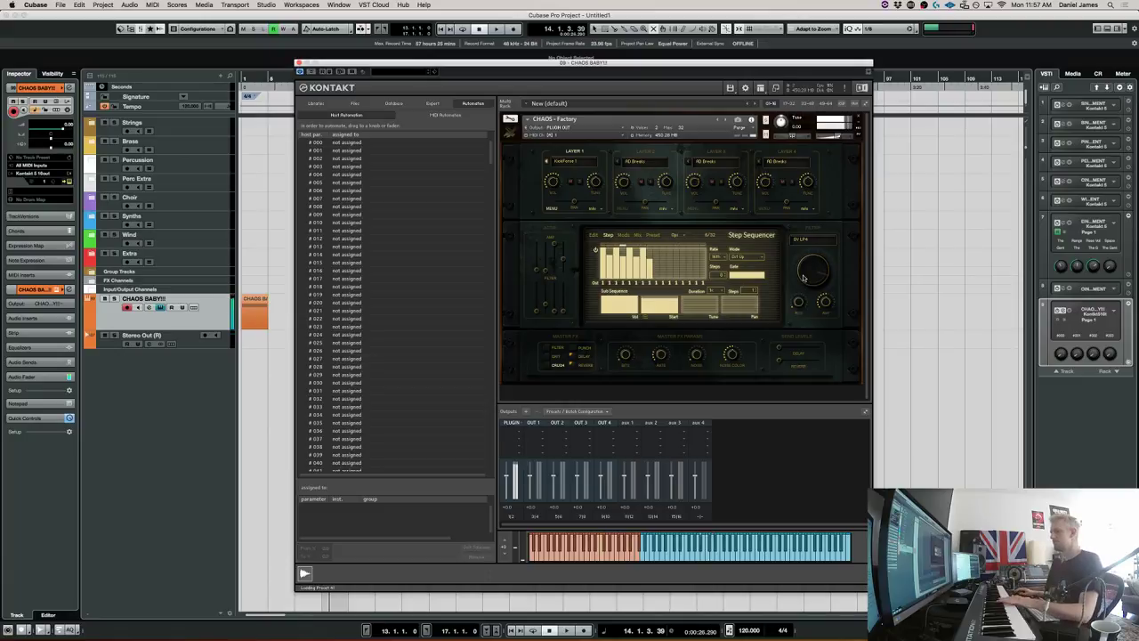
Try the 8th rate in layer 1's step sequencer and settle on the 4th rate.
click(718, 258)
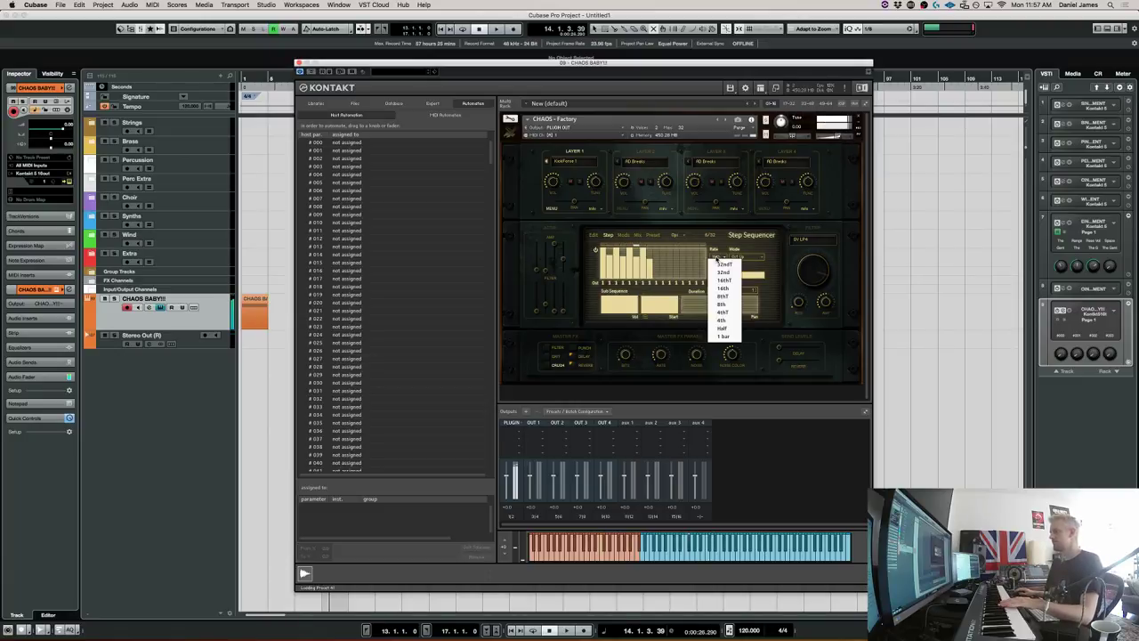
click(723, 306)
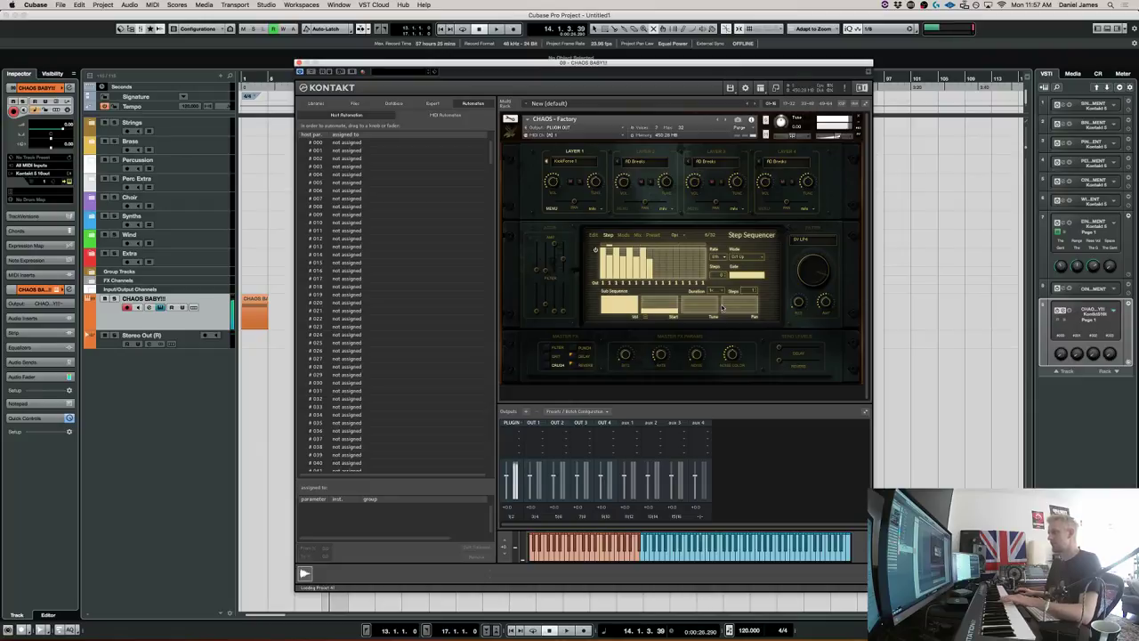
click(716, 258)
click(722, 320)
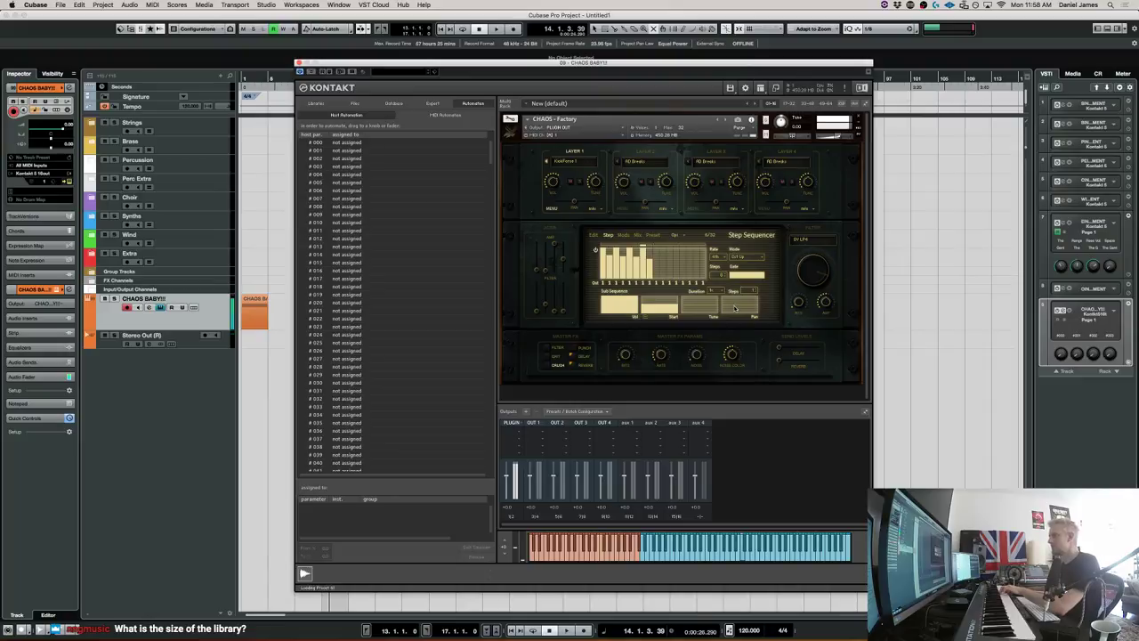
Load the KickForce 2 category into layer 1.
click(570, 161)
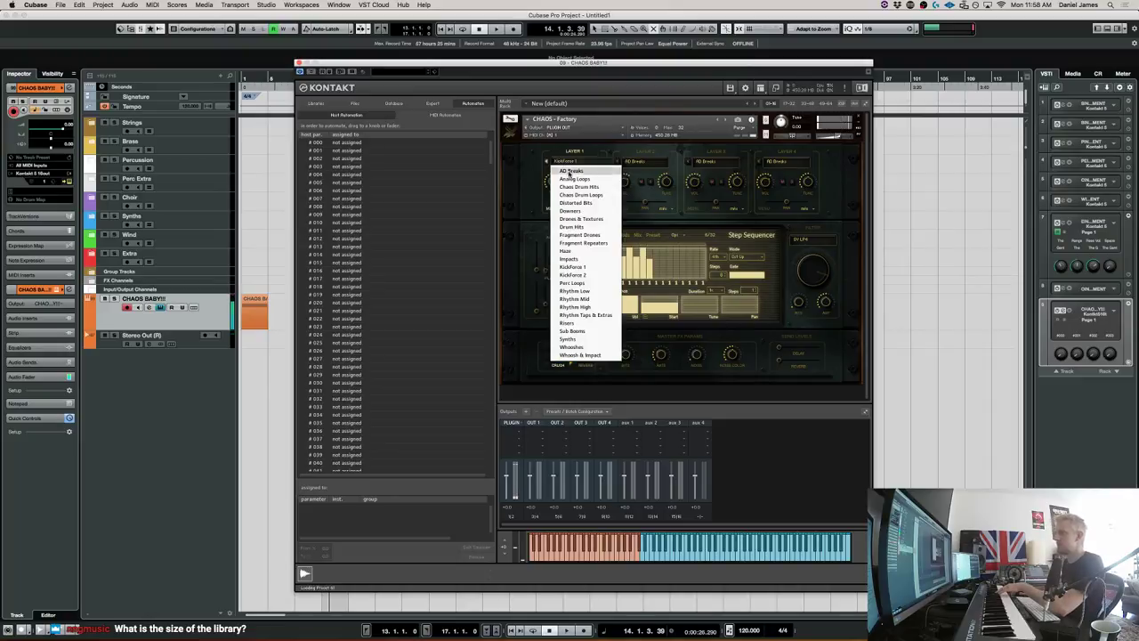
click(572, 274)
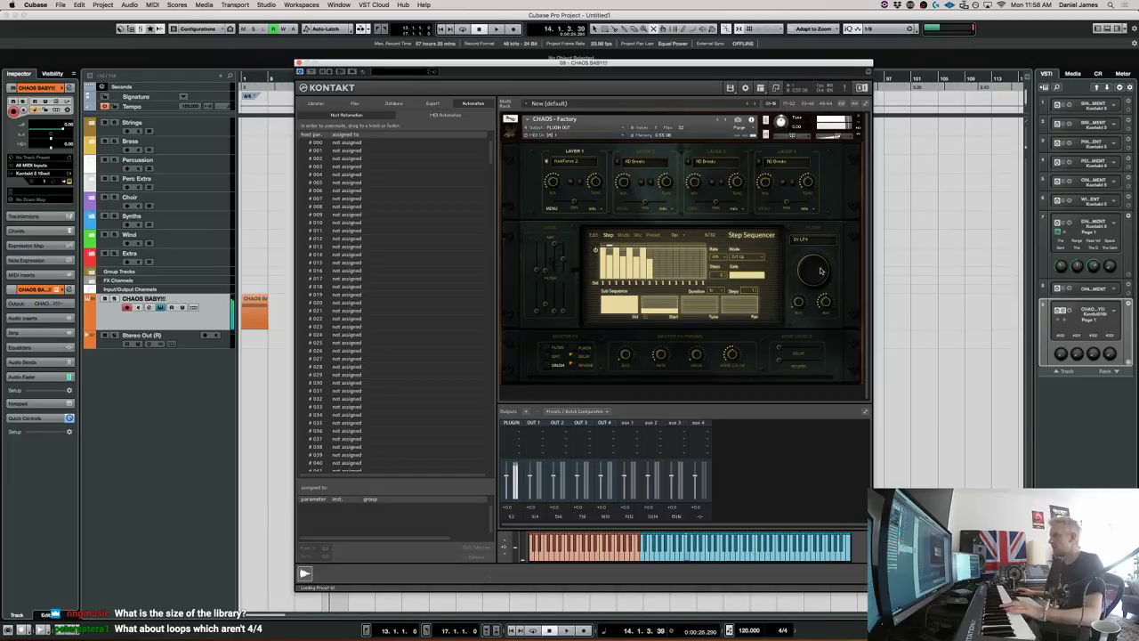
Try assigning modulation to layer 1's cutoff in the Modulators matrix and return to the Step Sequencer.
click(622, 236)
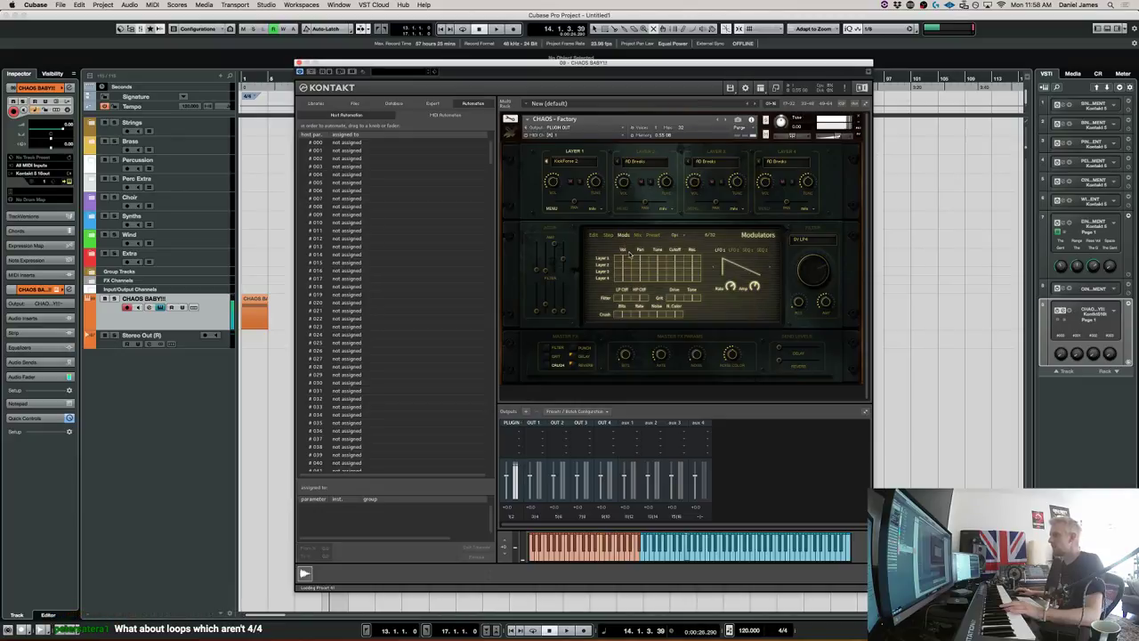
click(678, 259)
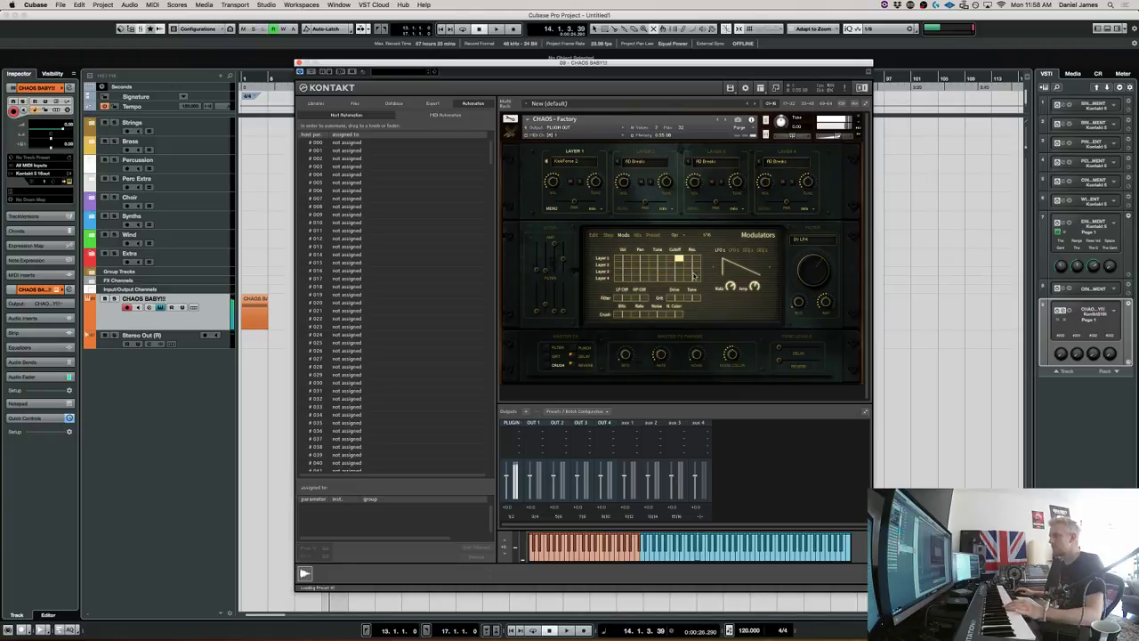
click(608, 235)
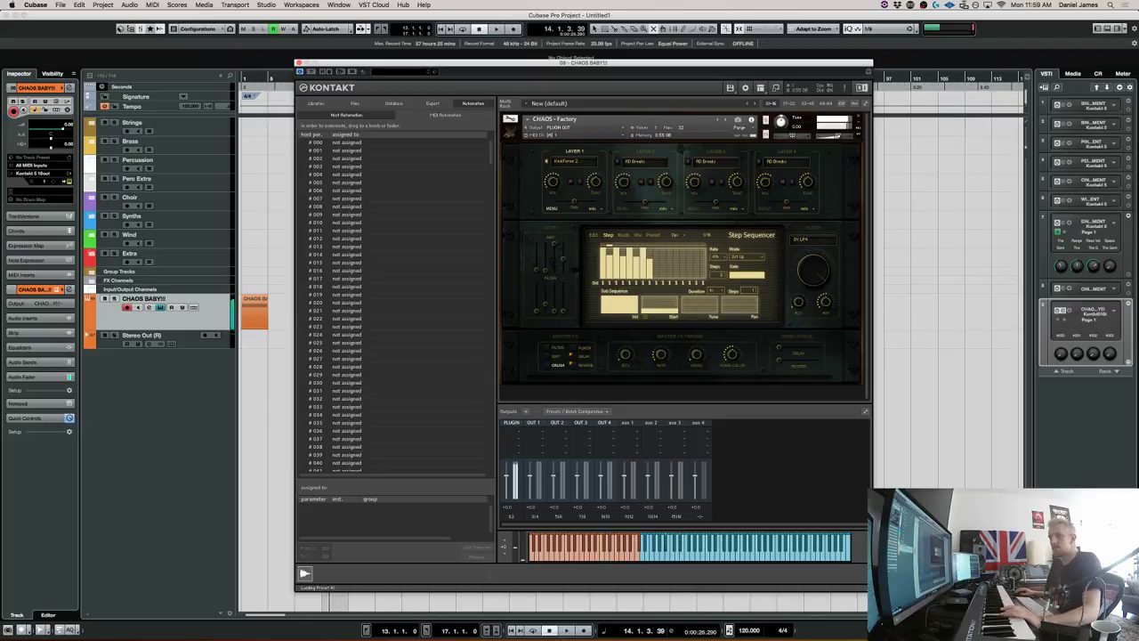
Close and reopen the instrument window, and review layer 1's Modulators and Step Sequencer pages.
key(super+w)
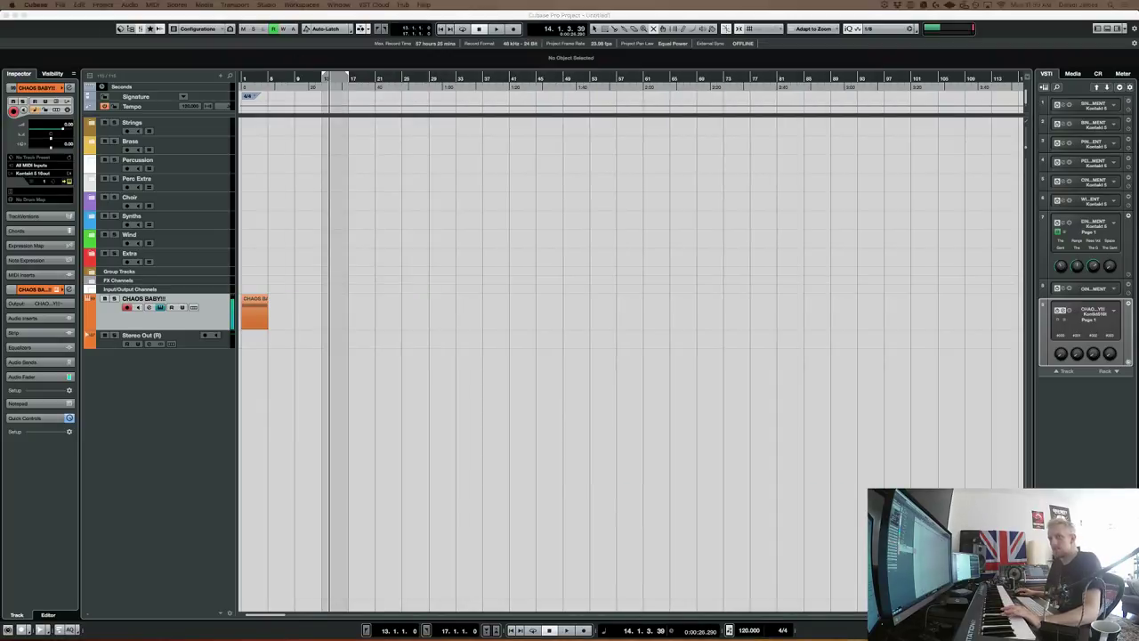
key(super+e)
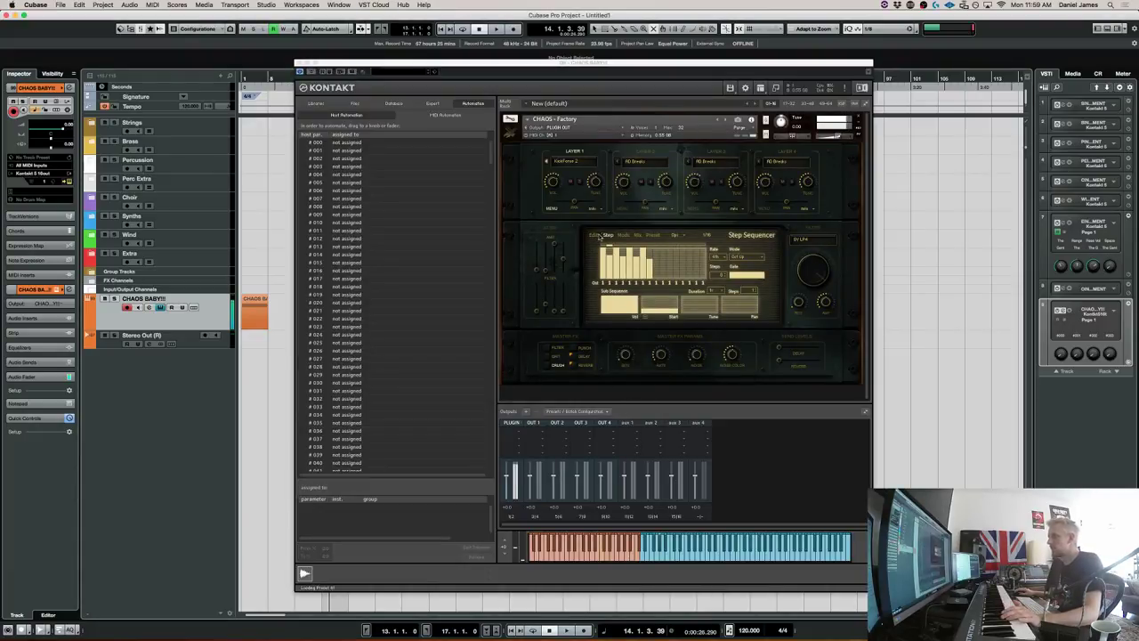
click(599, 248)
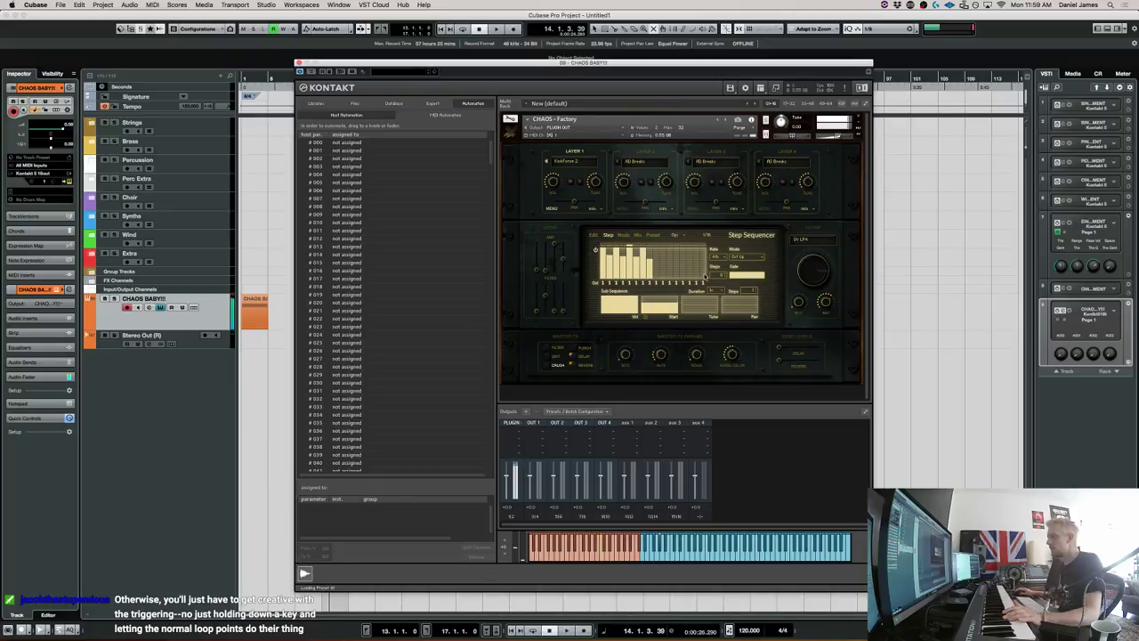
click(637, 235)
click(623, 235)
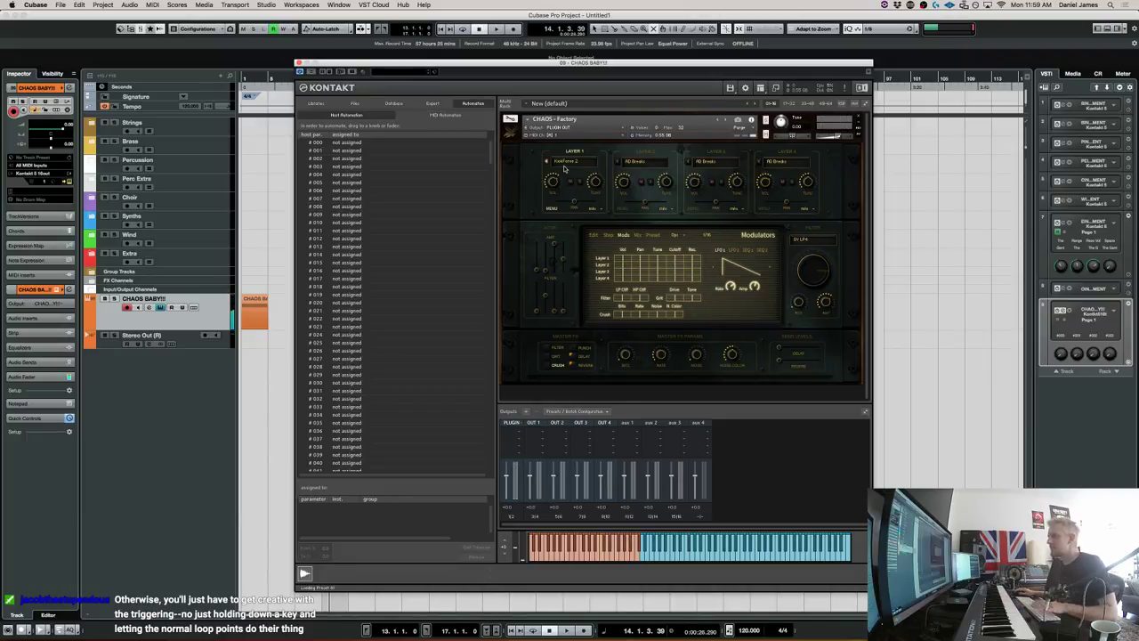
click(608, 235)
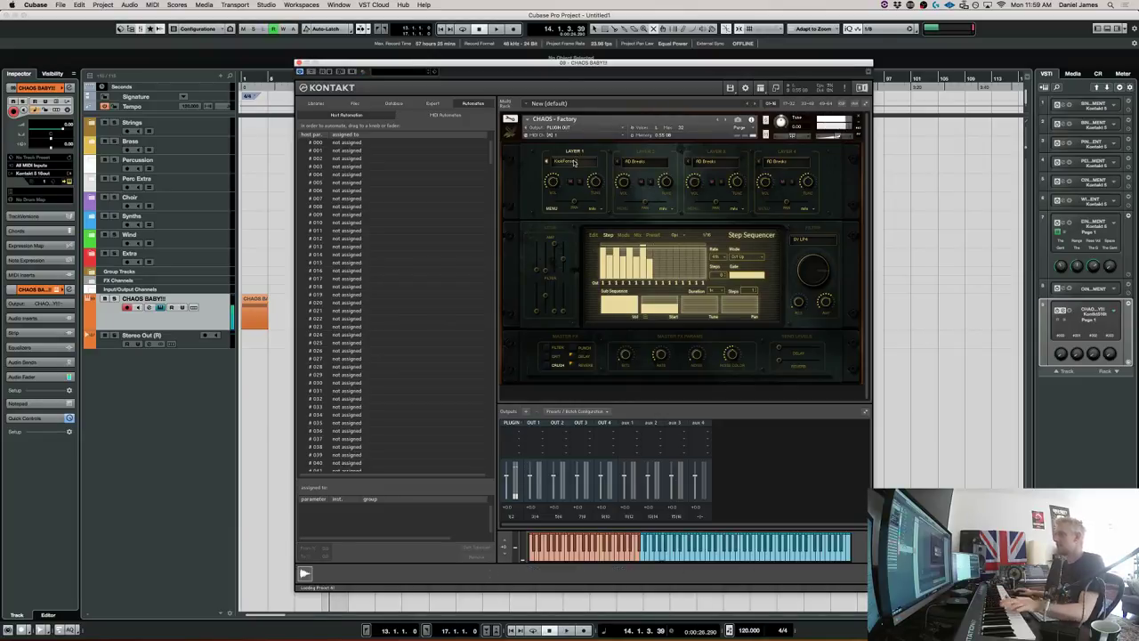
Load the Perc Loops category into layer 1 and show its waveform on the Edit screen.
click(569, 161)
click(596, 282)
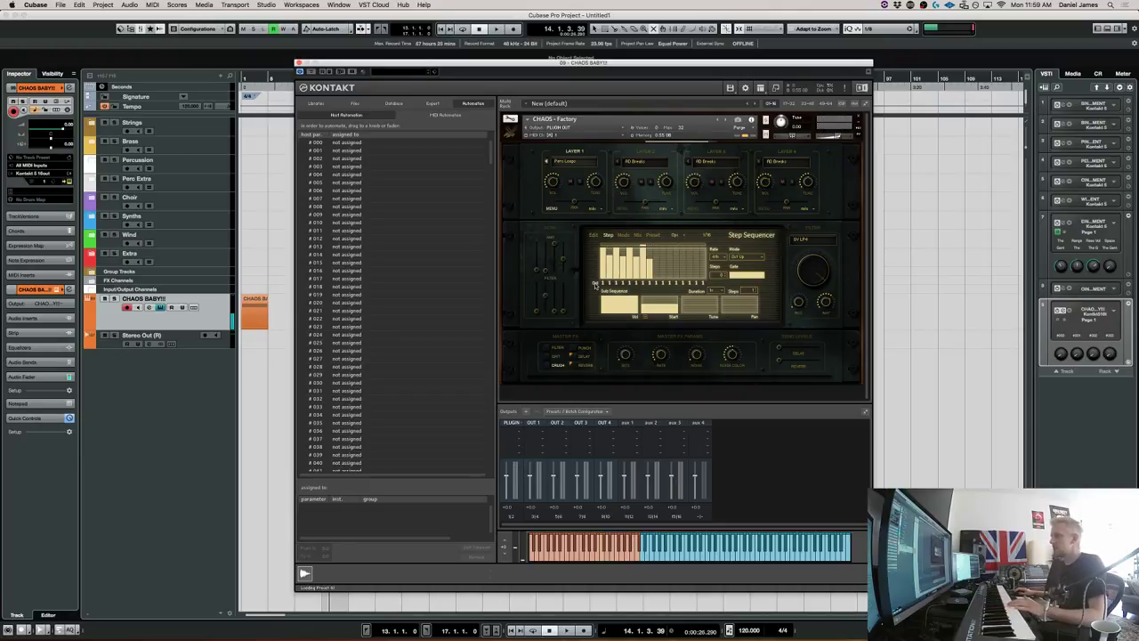
click(592, 236)
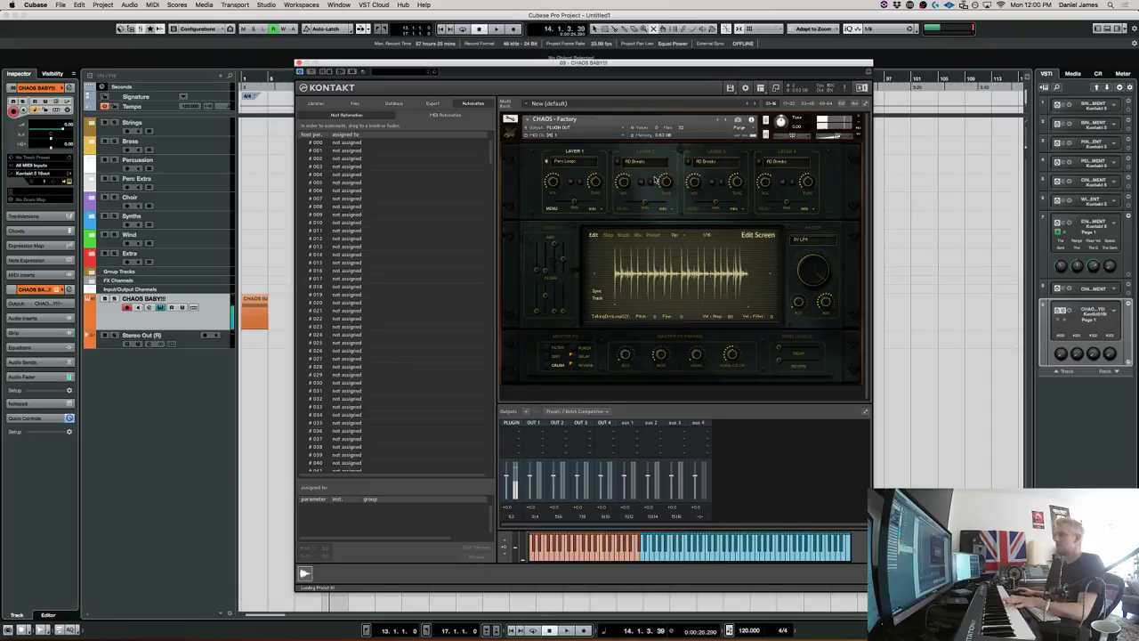
Enable layer 2, load the KickForce 2 category into it, and lower the layer's volume.
click(632, 163)
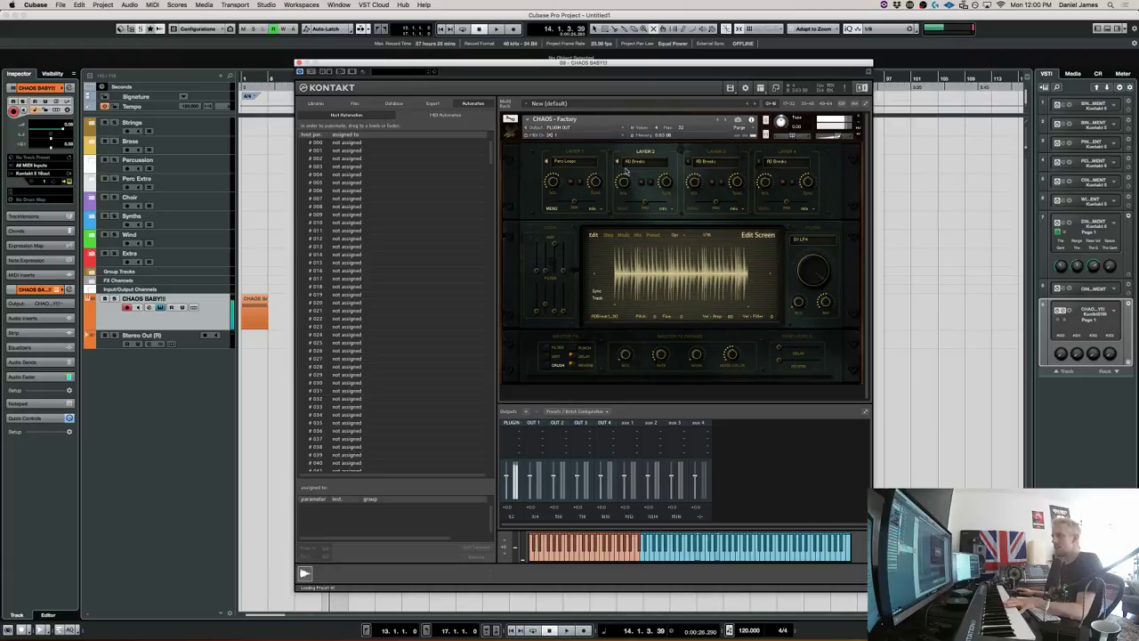
click(627, 161)
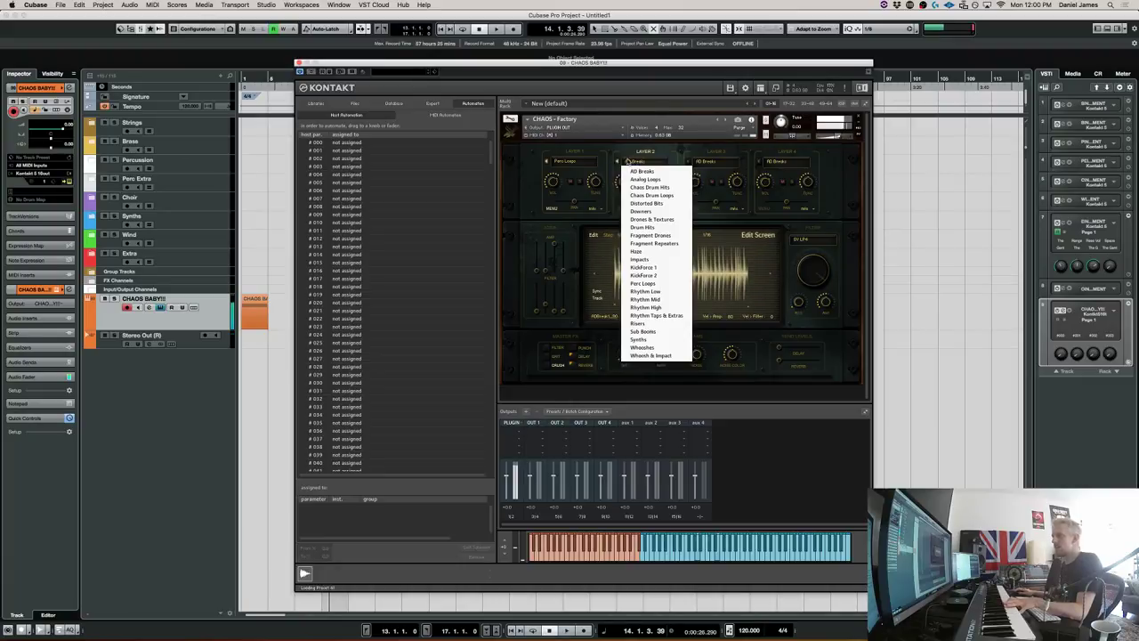
click(652, 275)
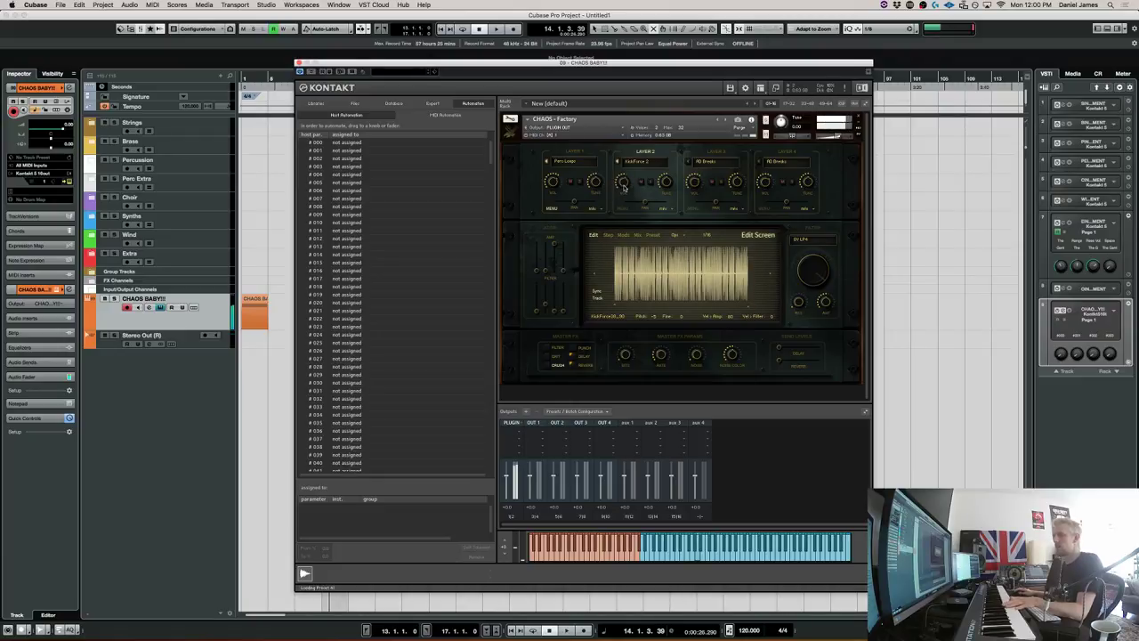
drag(624, 185, 626, 210)
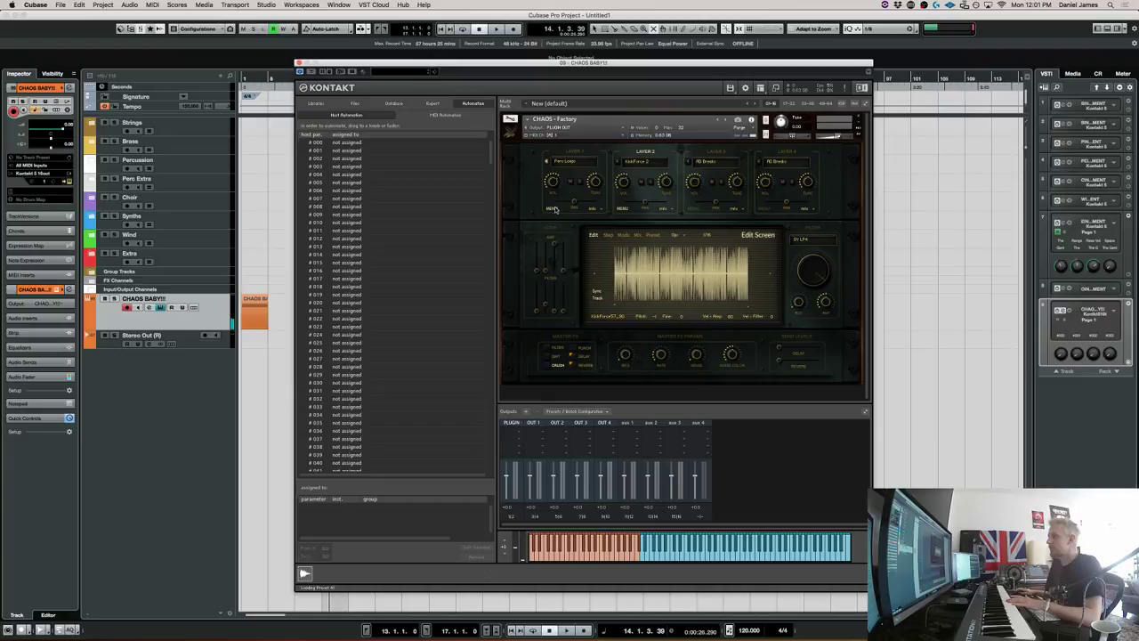
Load the Rhythm Low category into layer 1 and set its step sequencer rate to 8th.
click(577, 163)
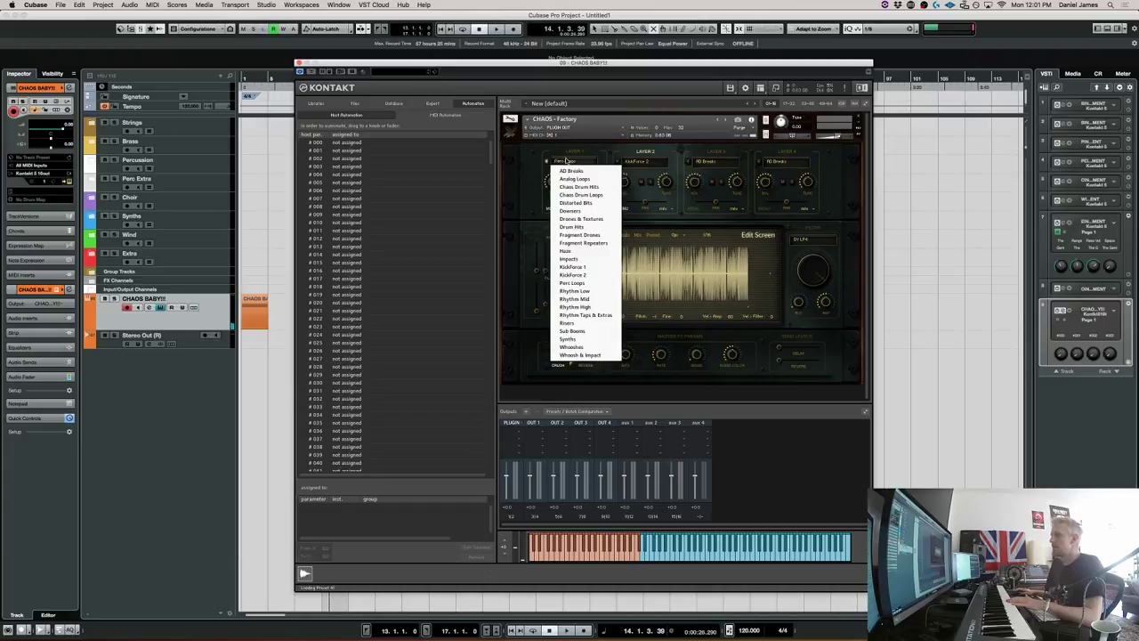
click(576, 291)
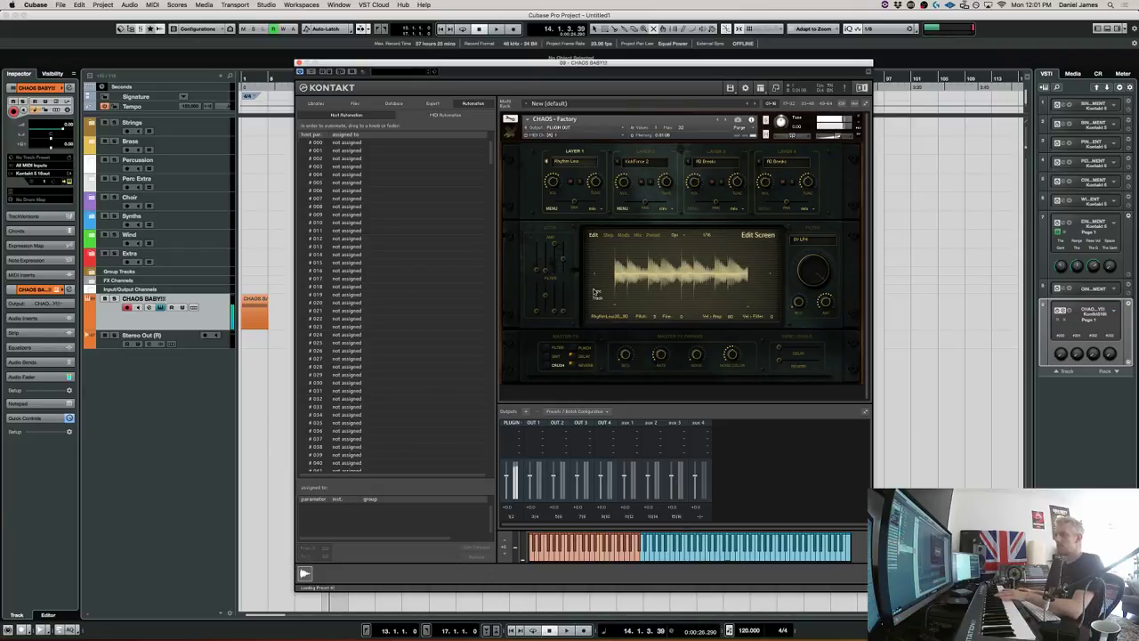
click(608, 235)
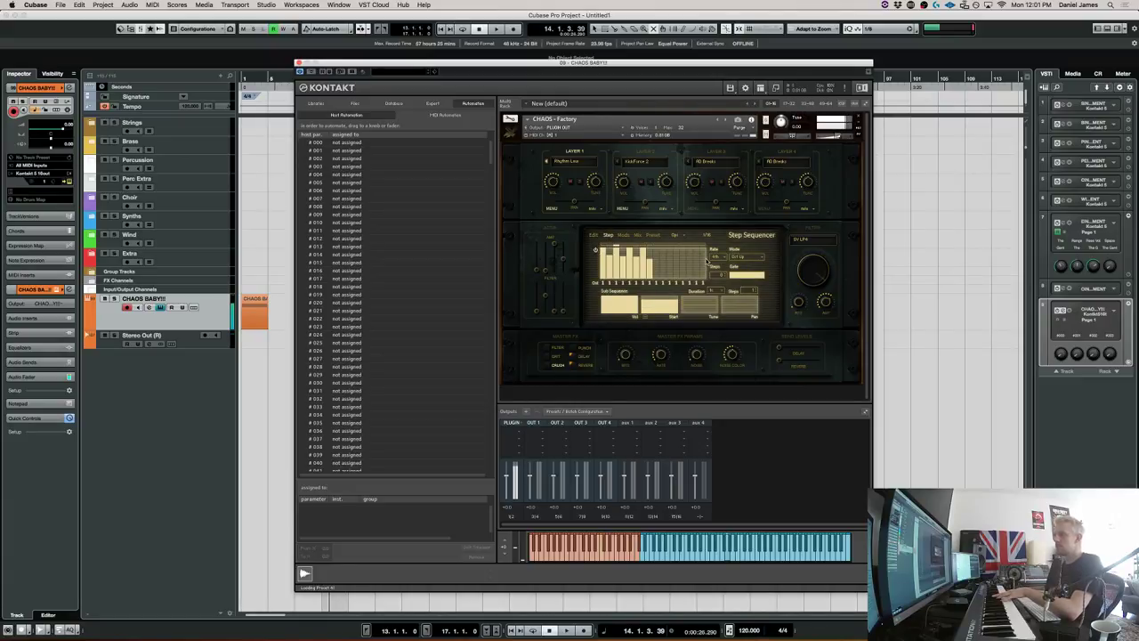
click(714, 257)
click(722, 304)
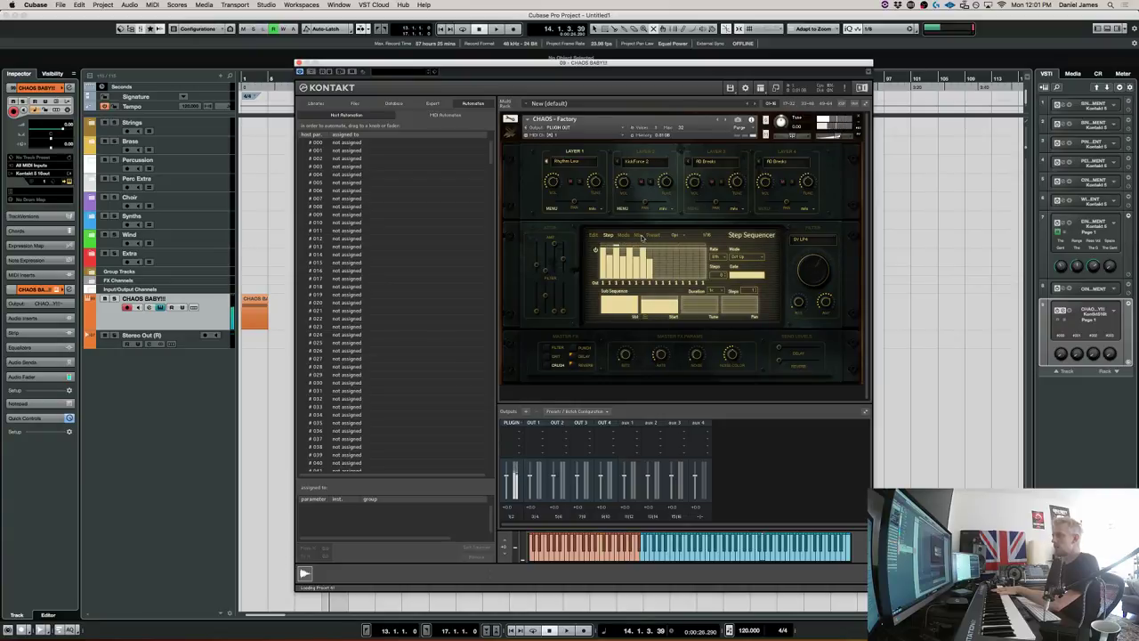
Load the Rhythm Mid category into layer 1 and set its step sequencer rate to 4th.
click(623, 234)
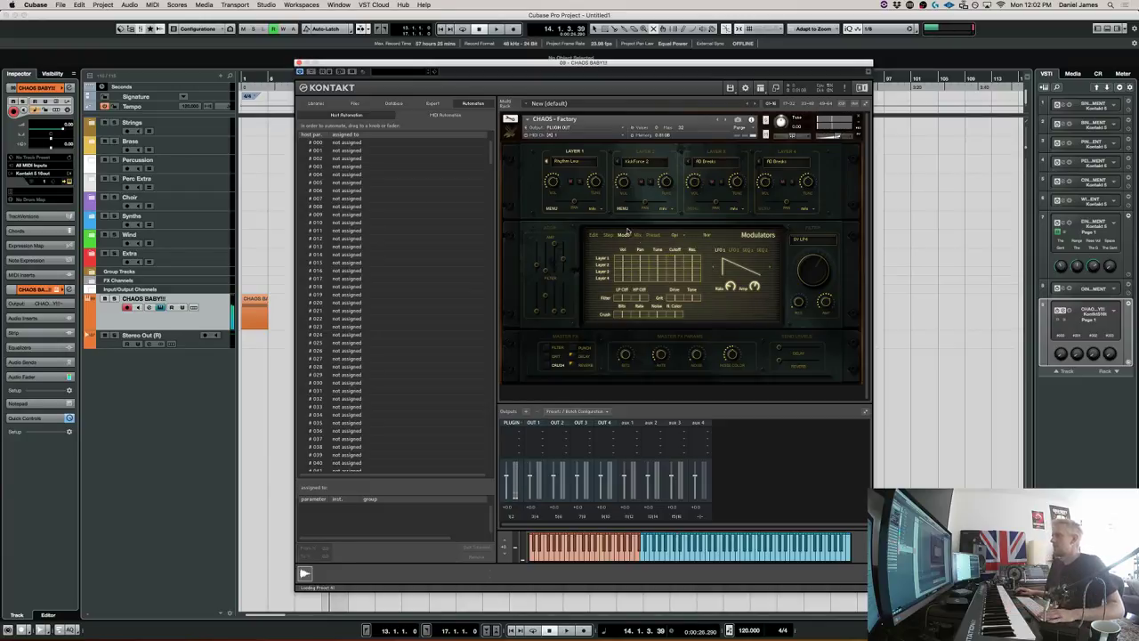
click(606, 236)
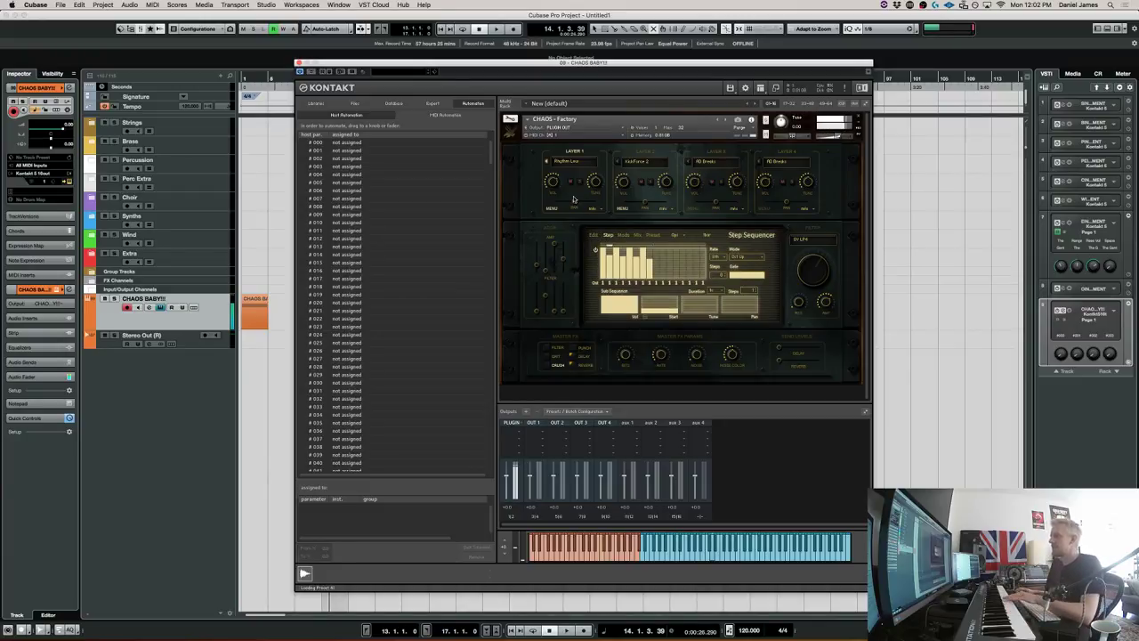
click(574, 162)
click(600, 299)
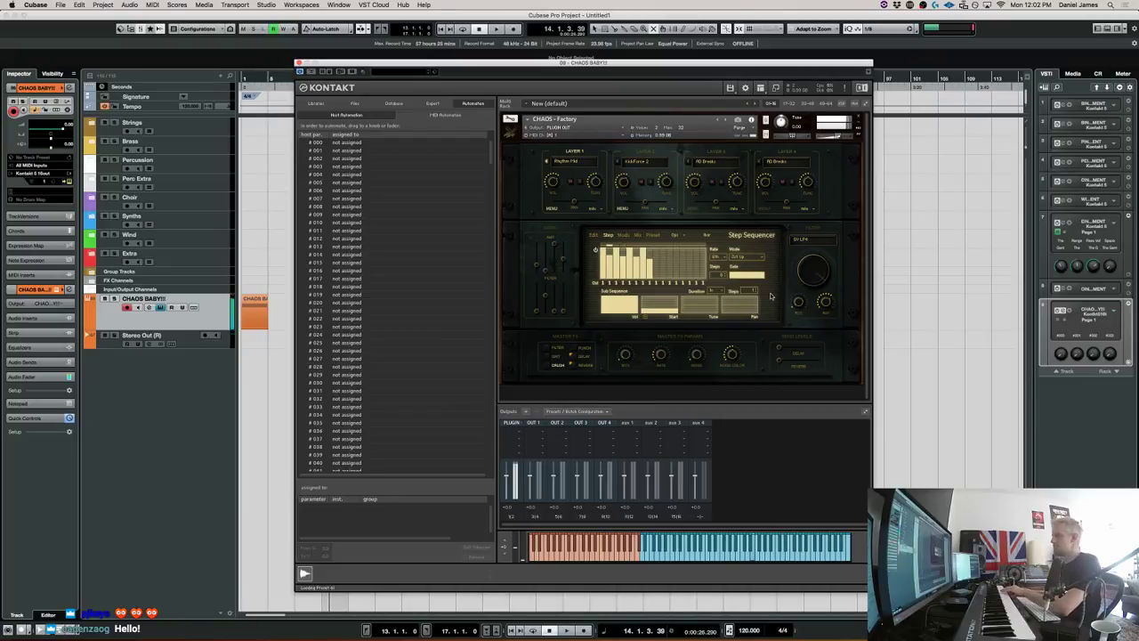
click(718, 256)
click(727, 322)
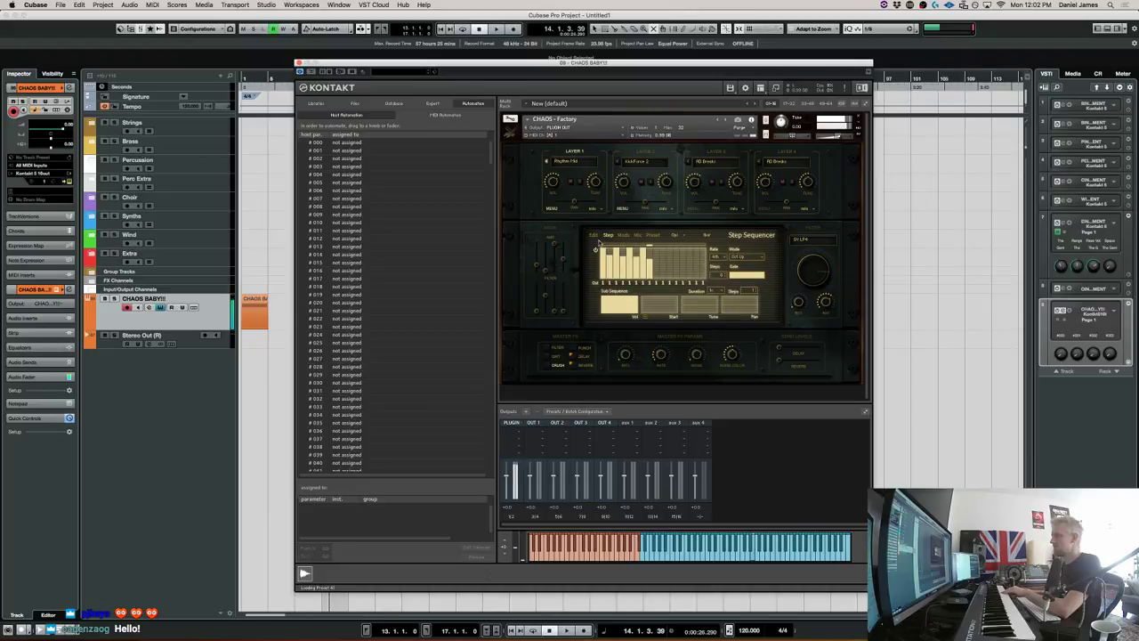
click(600, 238)
click(608, 237)
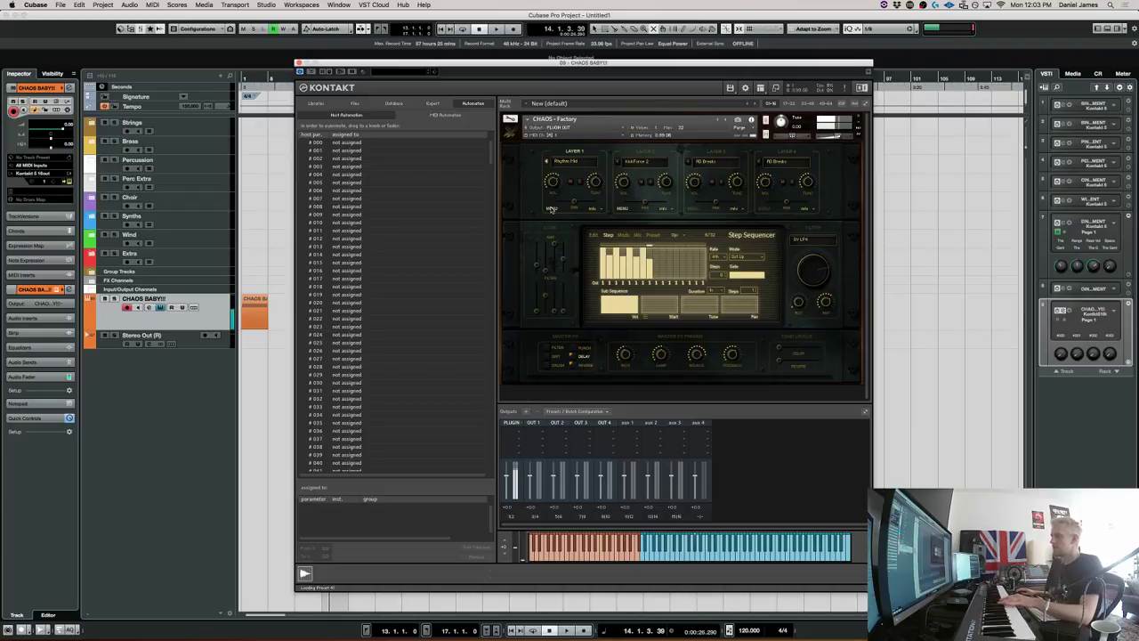
Load the Rhythm High category into layer 1, trying its step sequencer at 16th before setting the rate to 4th.
click(570, 161)
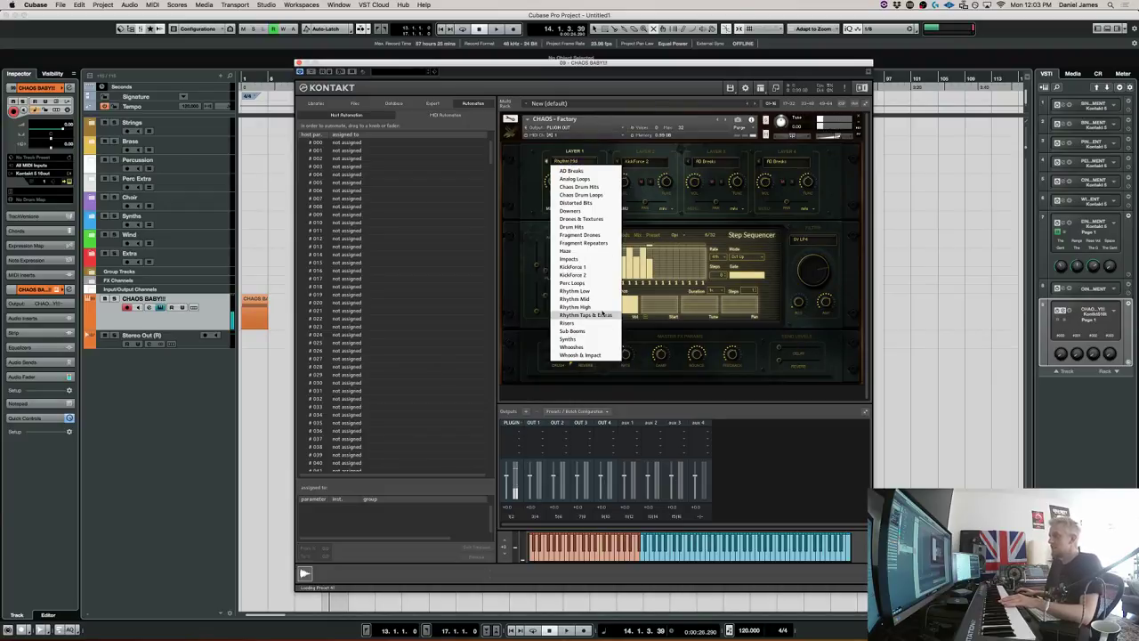
click(602, 307)
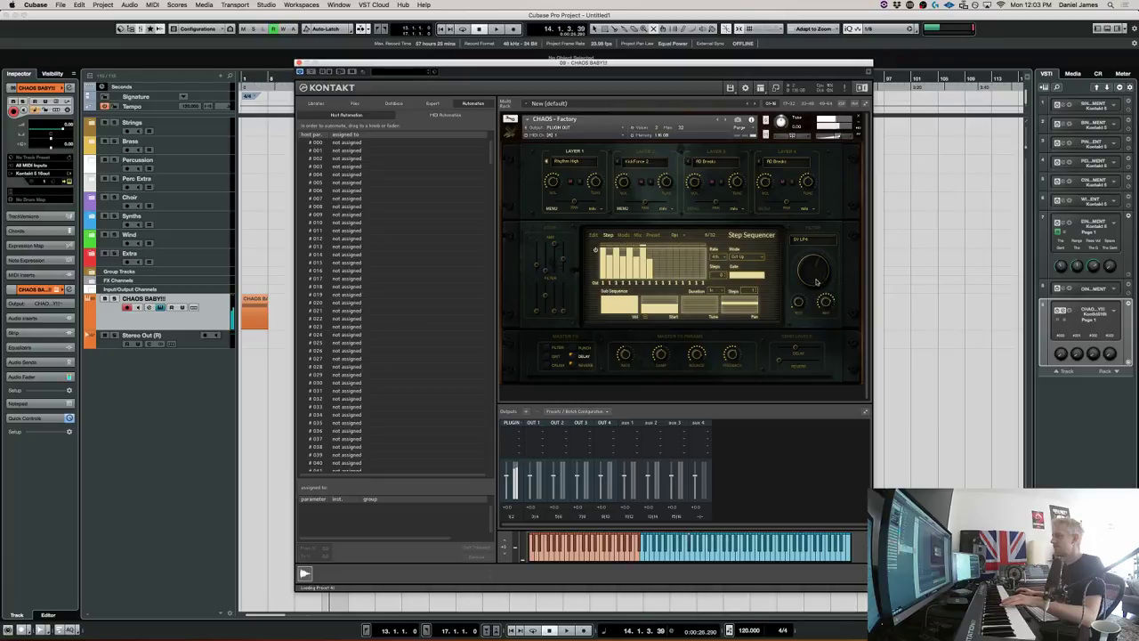
click(717, 258)
click(725, 275)
click(726, 275)
click(725, 287)
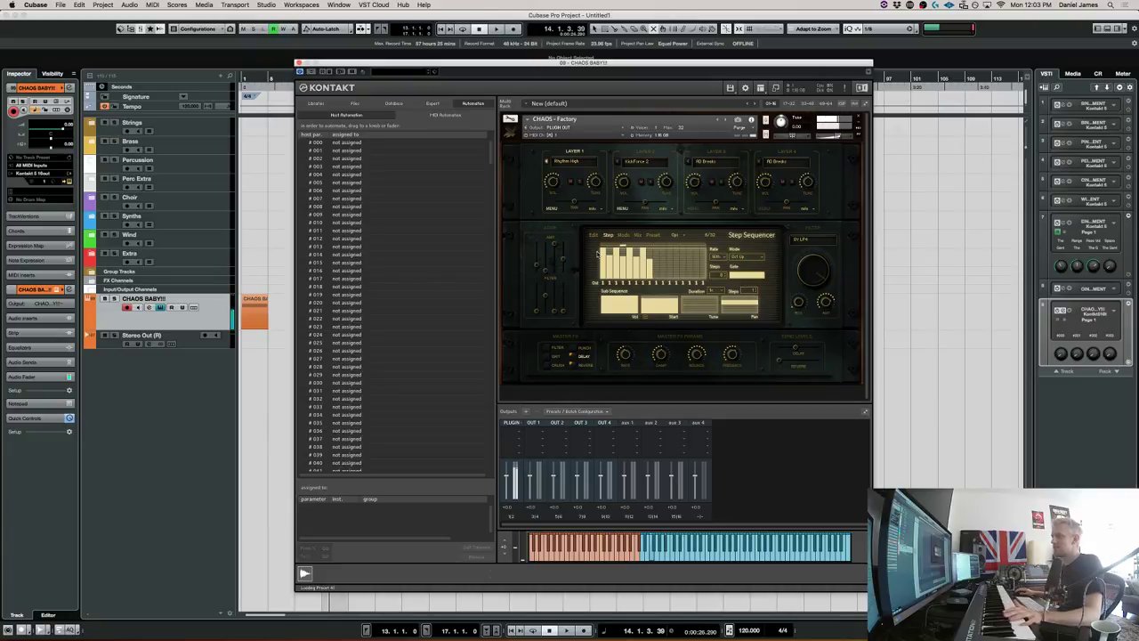
click(721, 258)
click(726, 320)
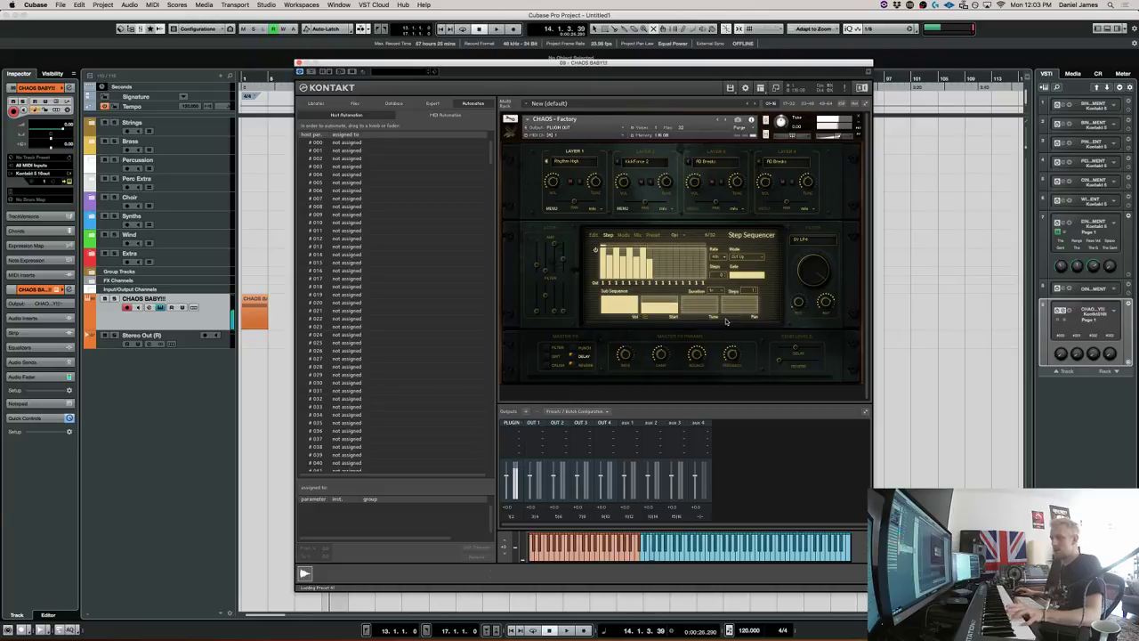
Set layer 1's step sequencer rate to 8th, and load the KickForce 2 category into the layer.
click(719, 258)
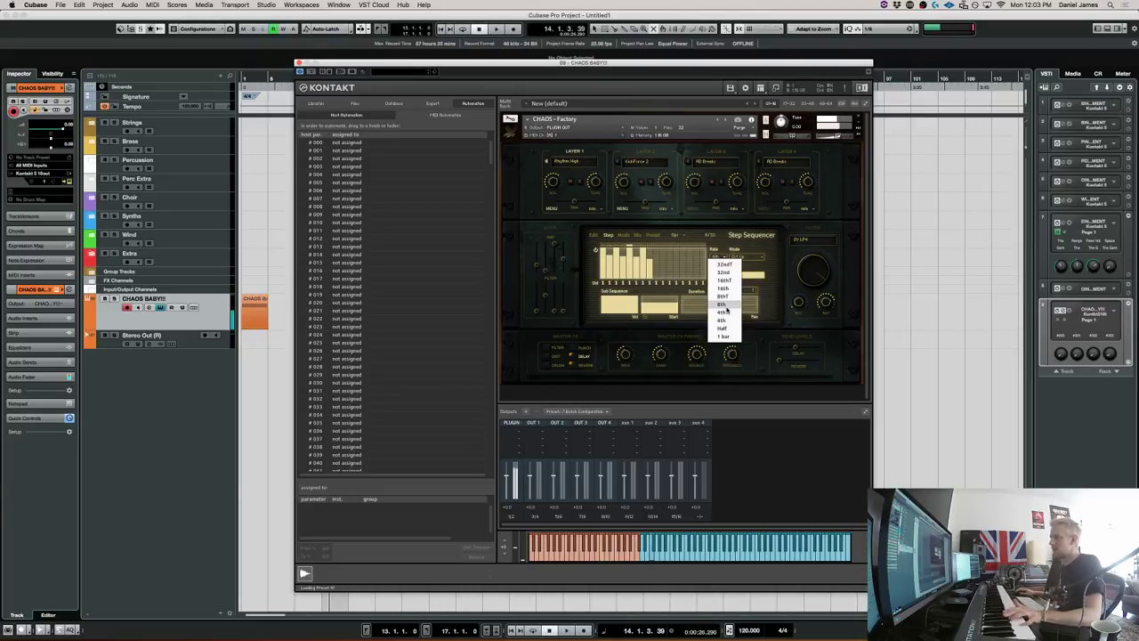
click(727, 309)
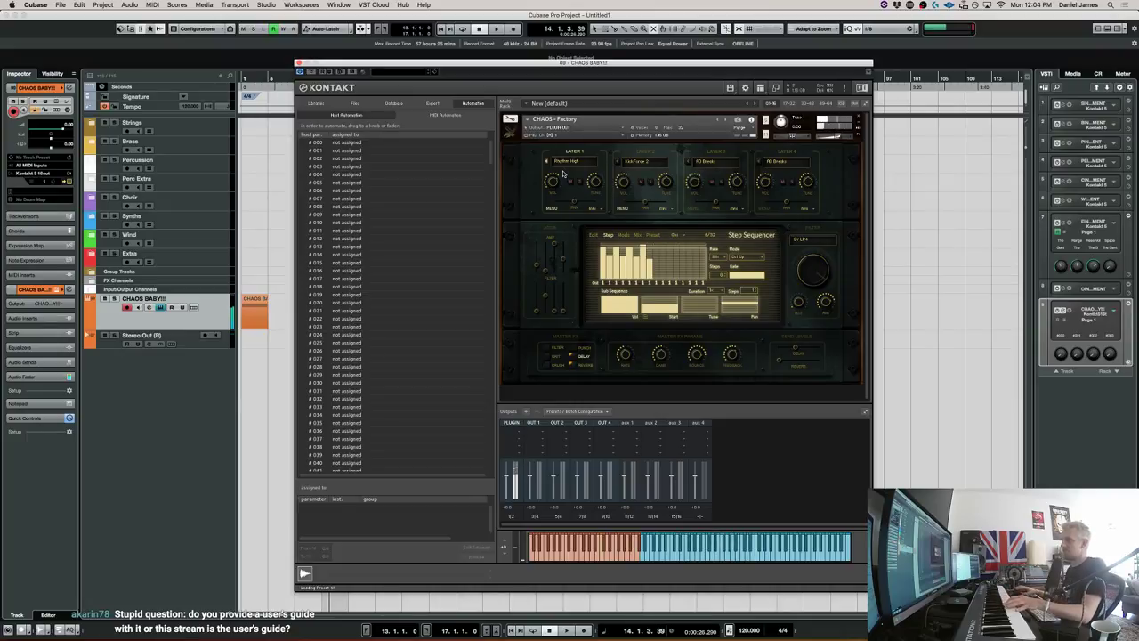
click(566, 161)
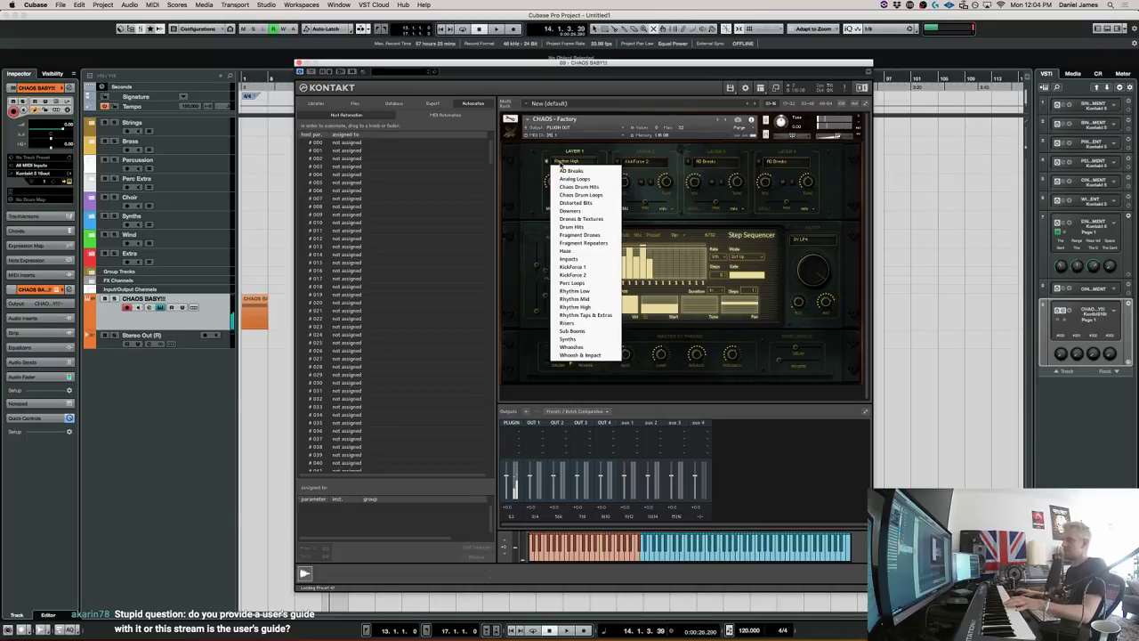
click(583, 275)
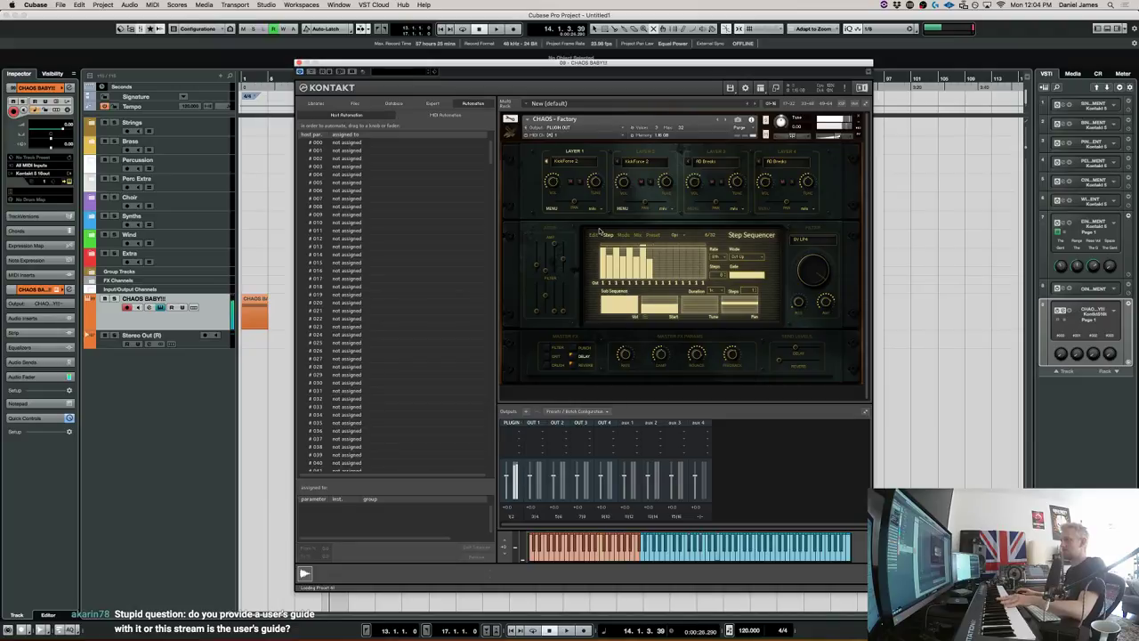
Set the project tempo to 90 BPM.
double_click(746, 629)
text(90)
key(Return)
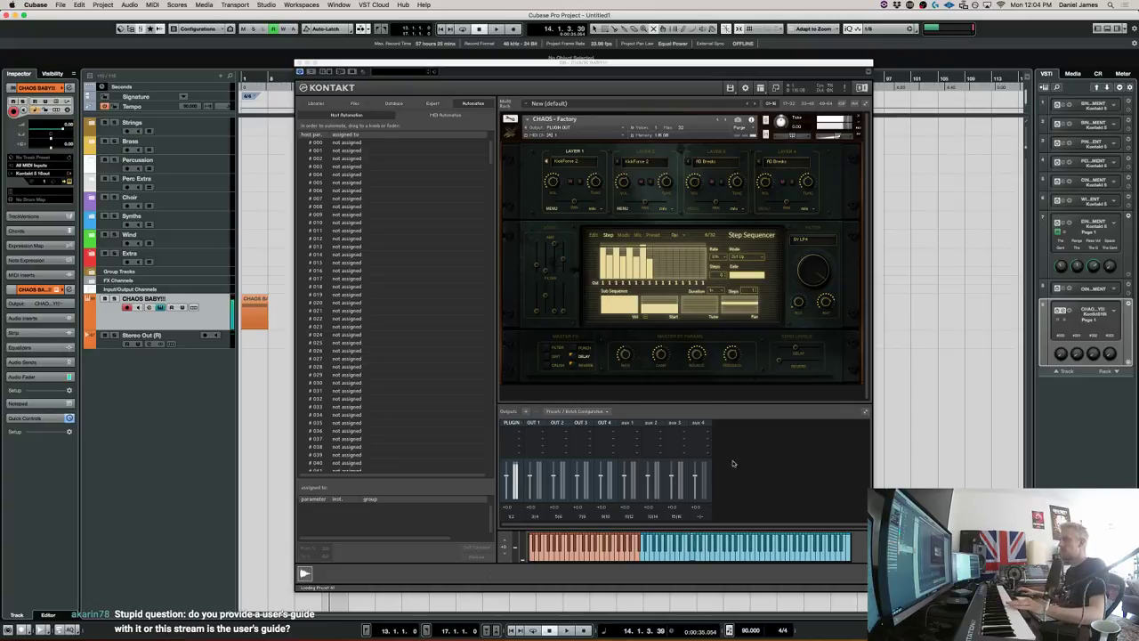
Load the Rhythm Taps & Extras category into layer 1 and set the project tempo to 120 BPM.
click(579, 161)
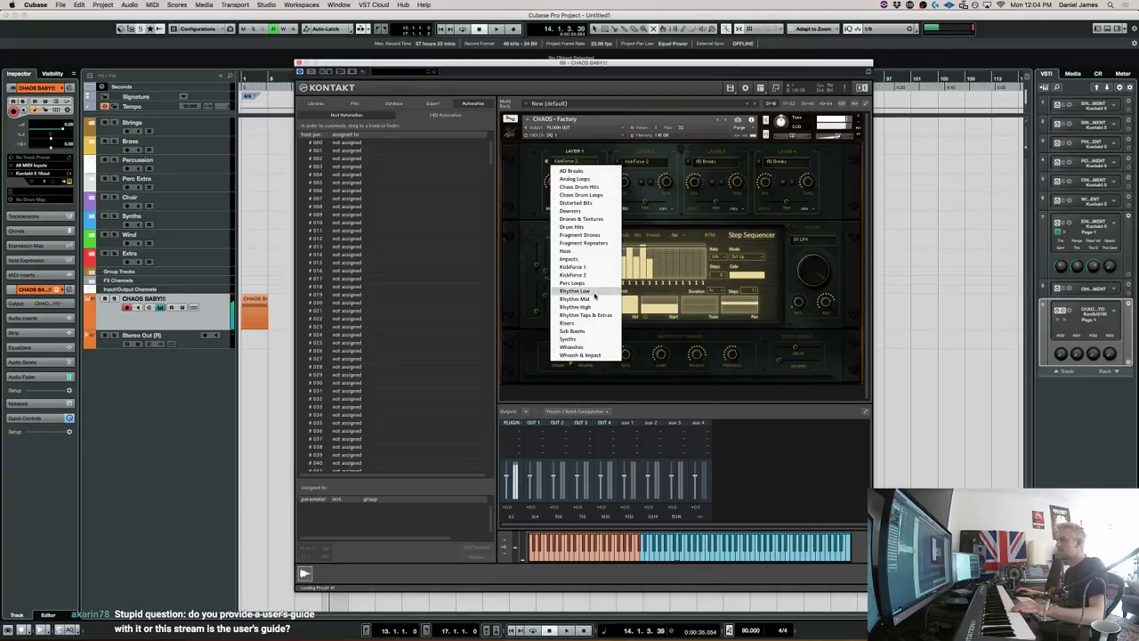
click(585, 315)
double_click(750, 630)
text(120)
key(Return)
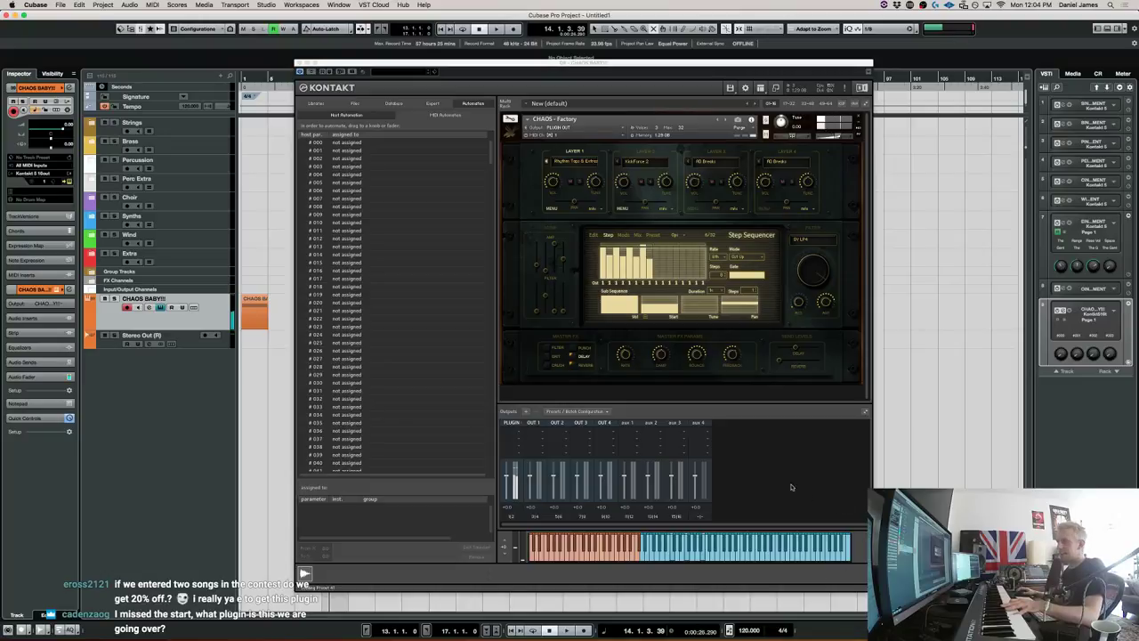
click(598, 251)
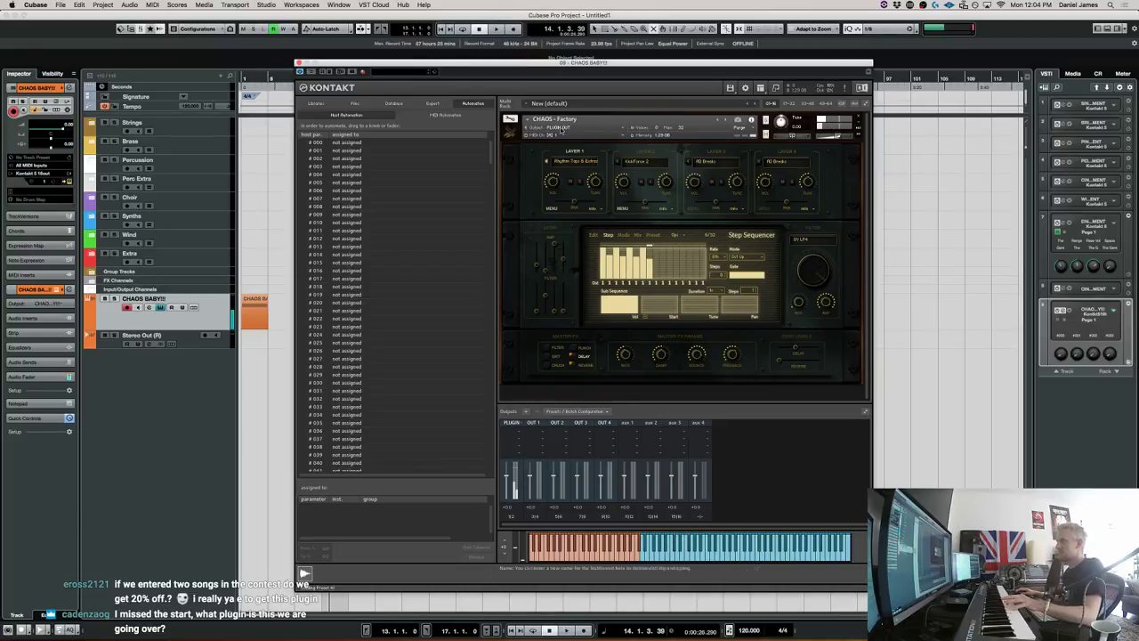
Load the Risers category into layer 1 and open the layer's edit screen.
click(578, 162)
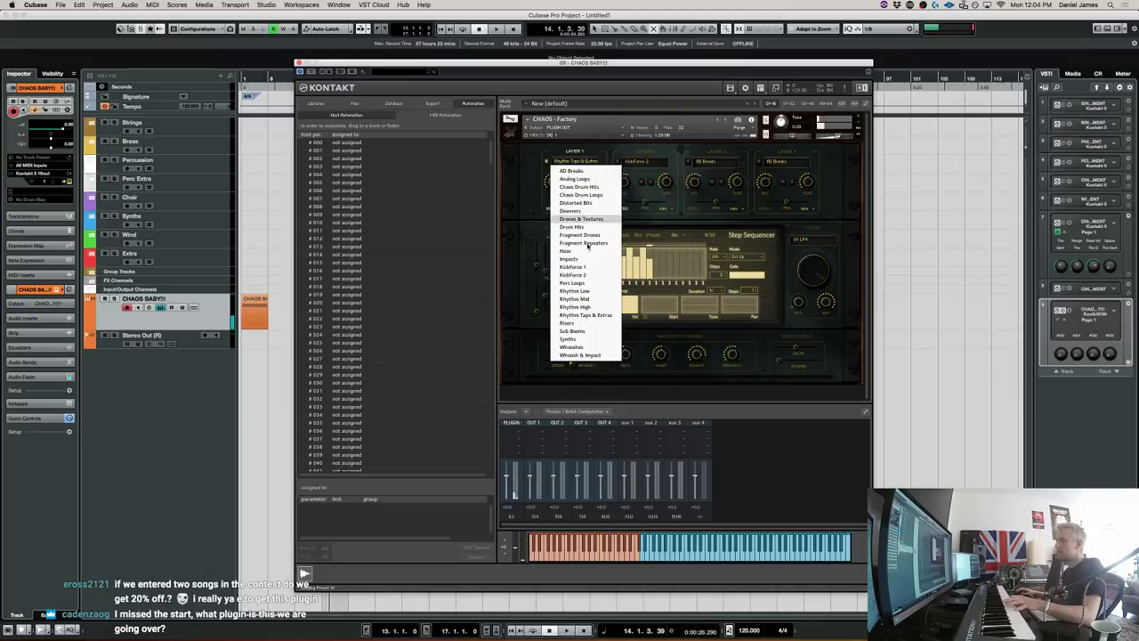
click(594, 323)
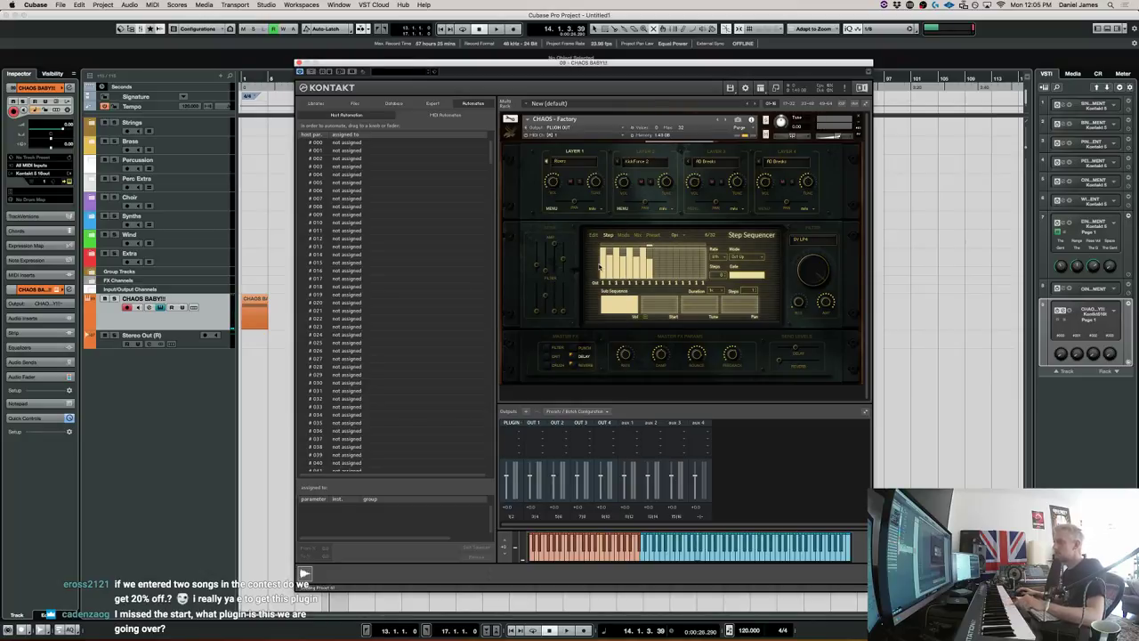
click(594, 235)
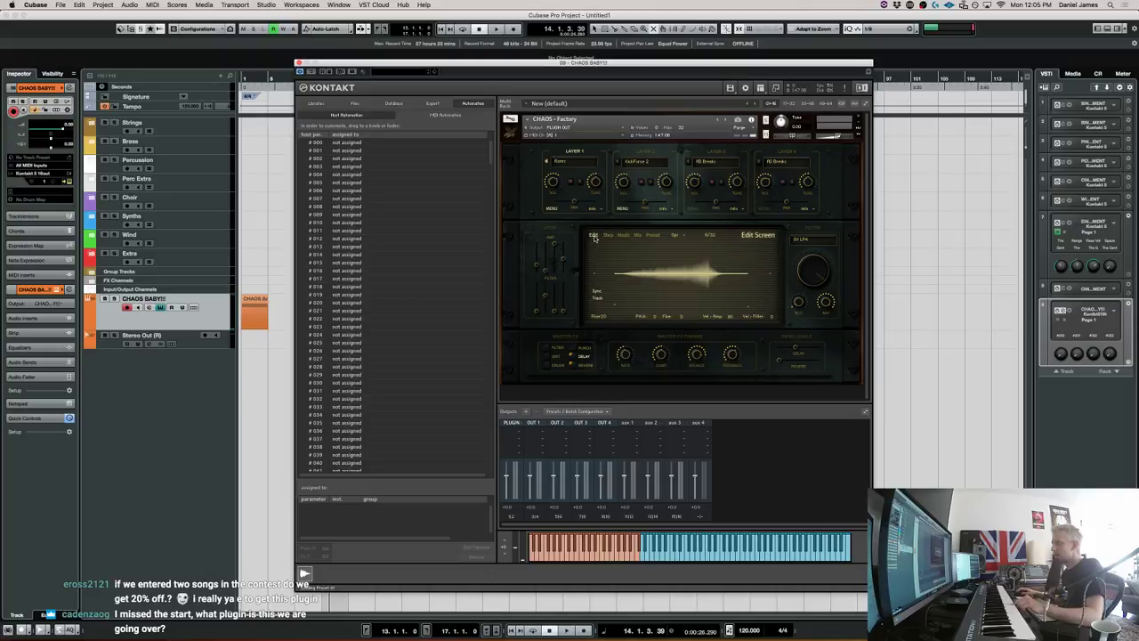
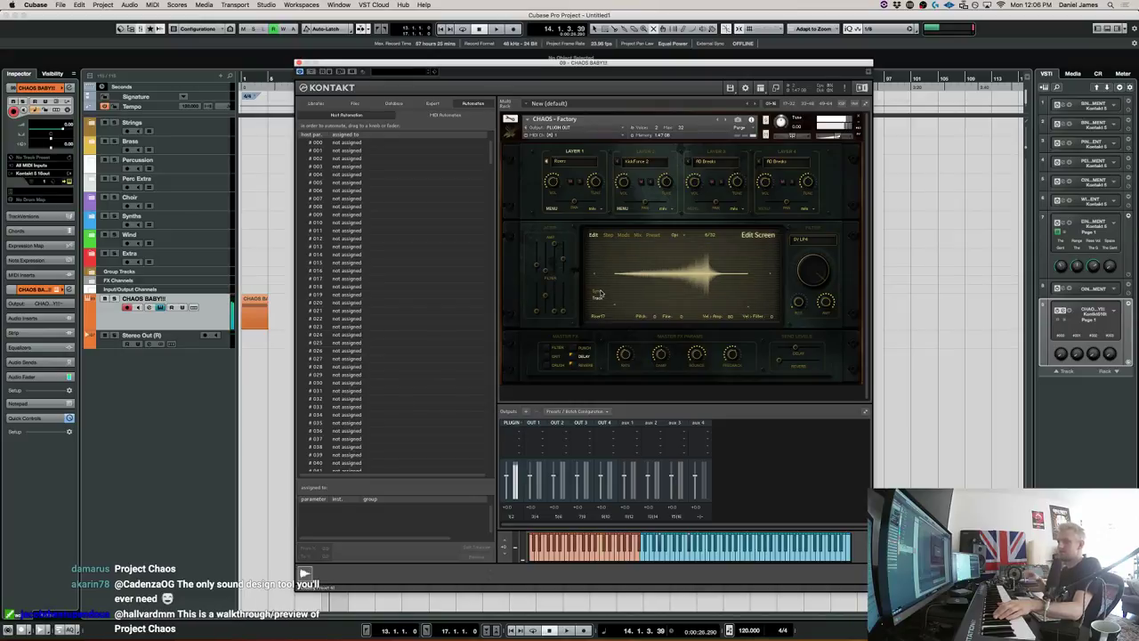
Set layer 1's step sequencer rate to 16th.
click(608, 235)
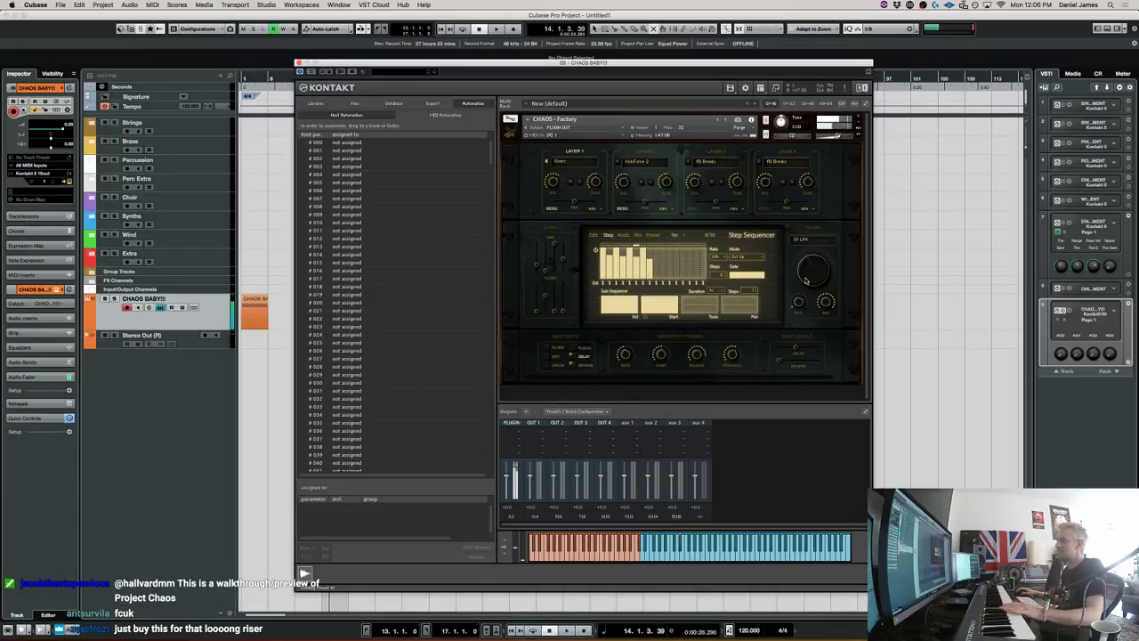
click(717, 257)
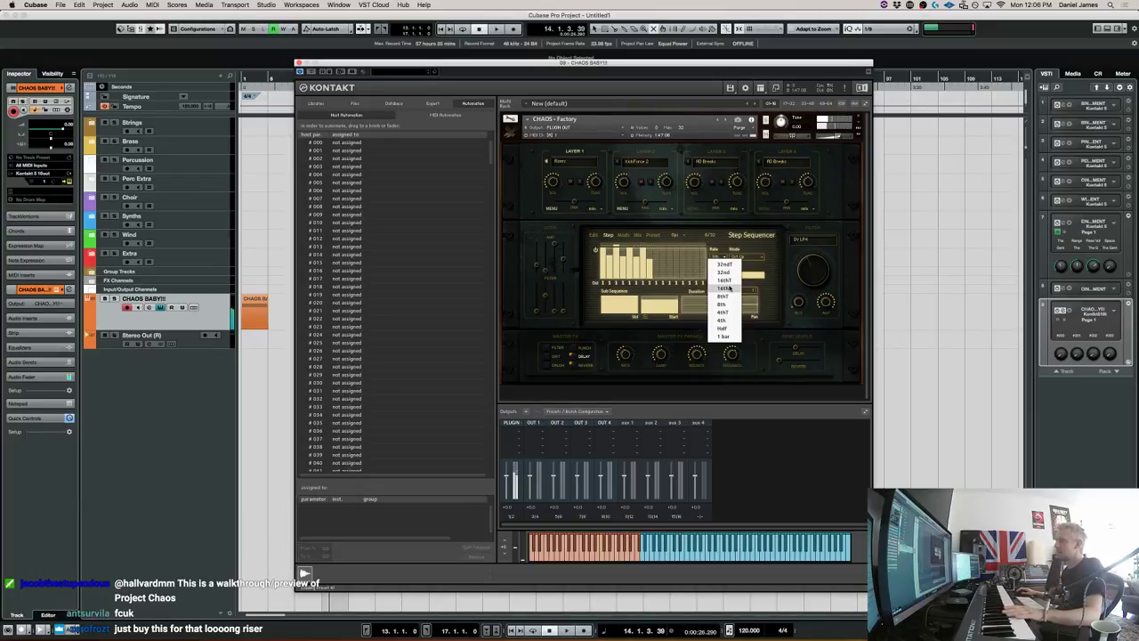
click(722, 288)
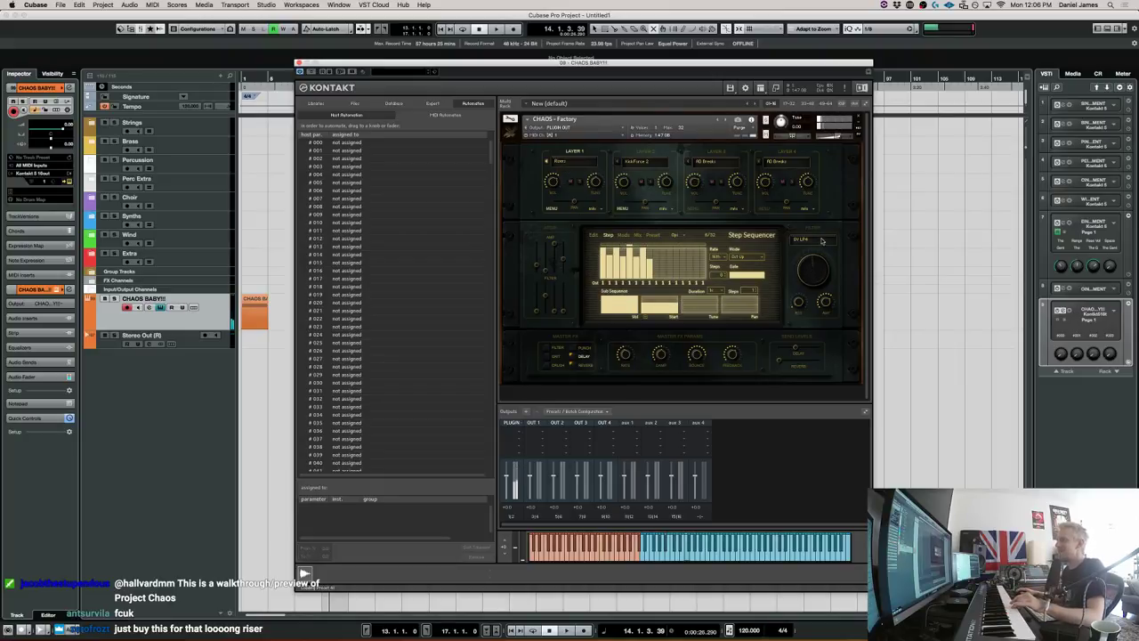
Audition the Sub Booms category in layer 1, and replace it with the Synths category.
click(566, 161)
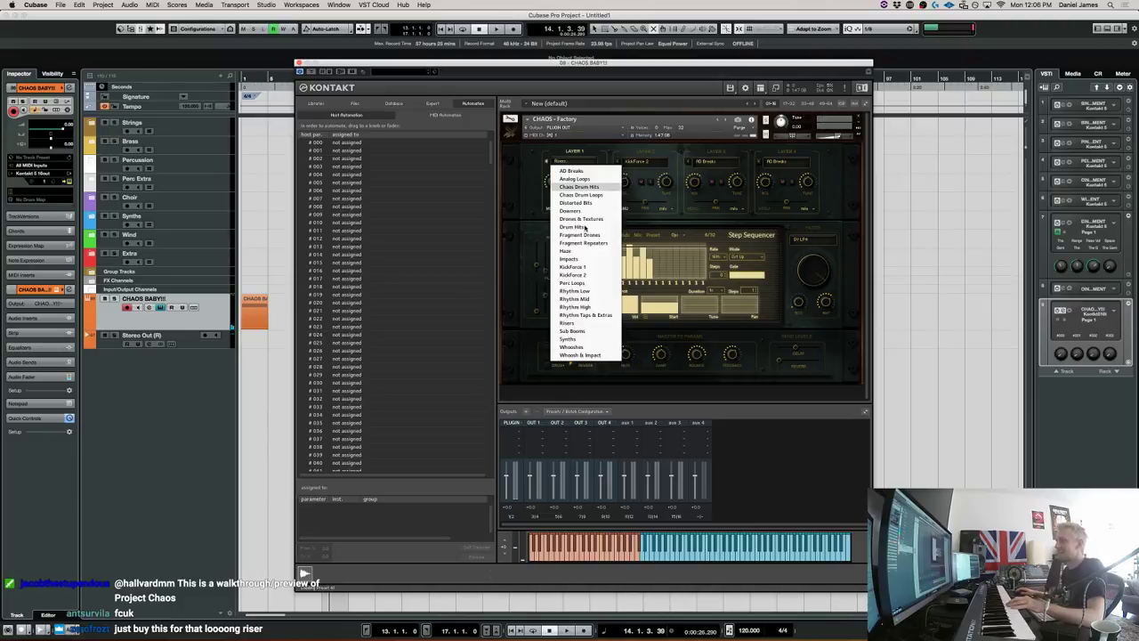
click(572, 331)
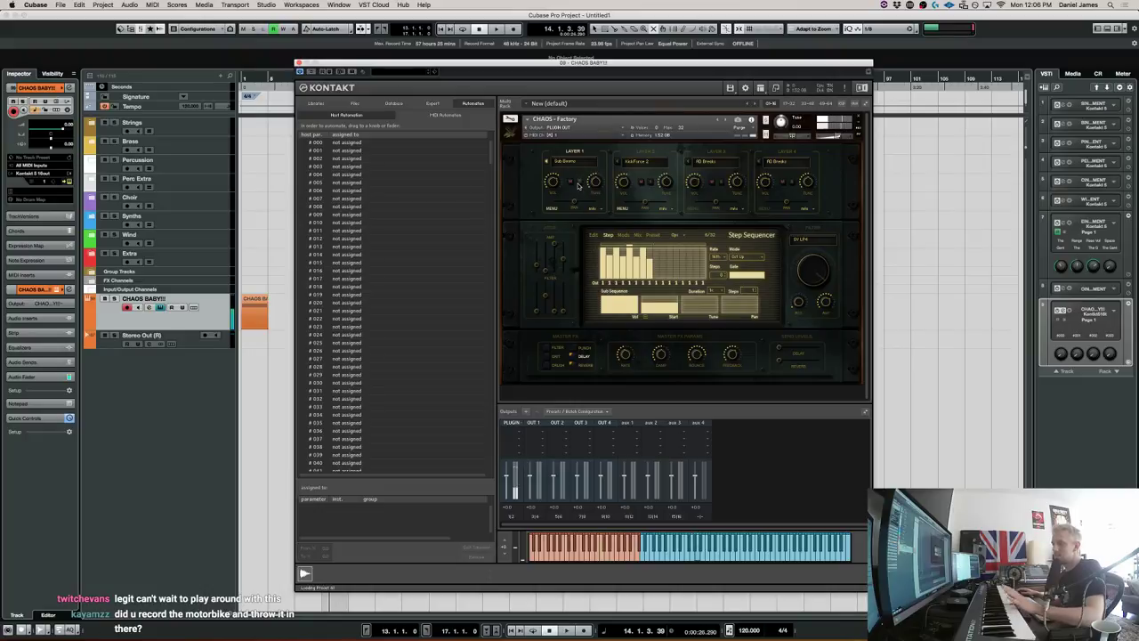
click(575, 163)
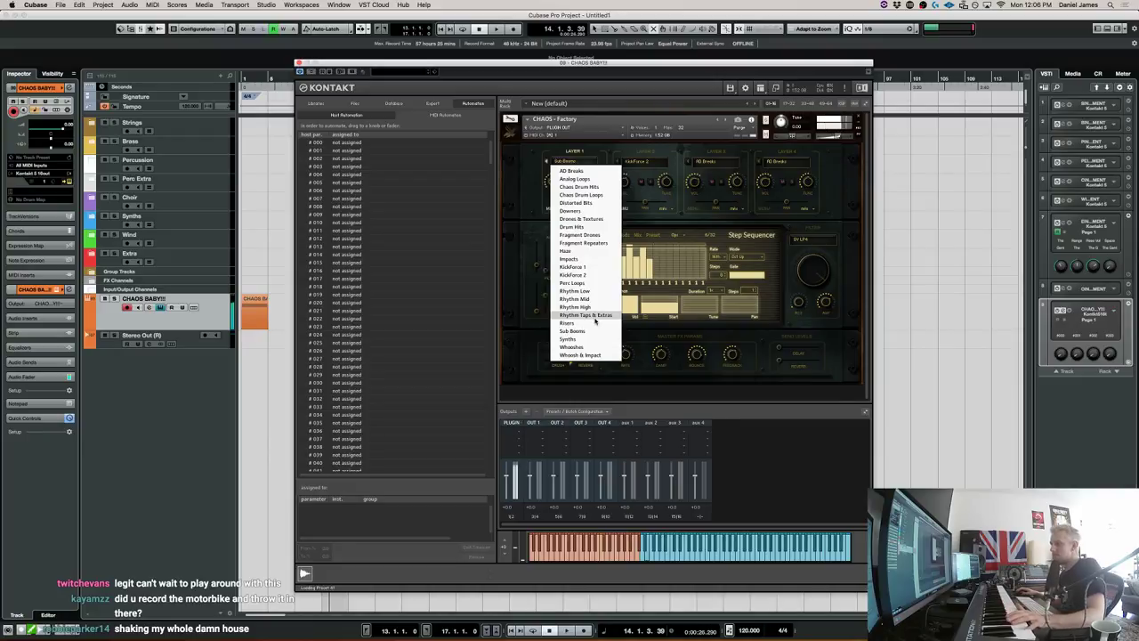
click(599, 338)
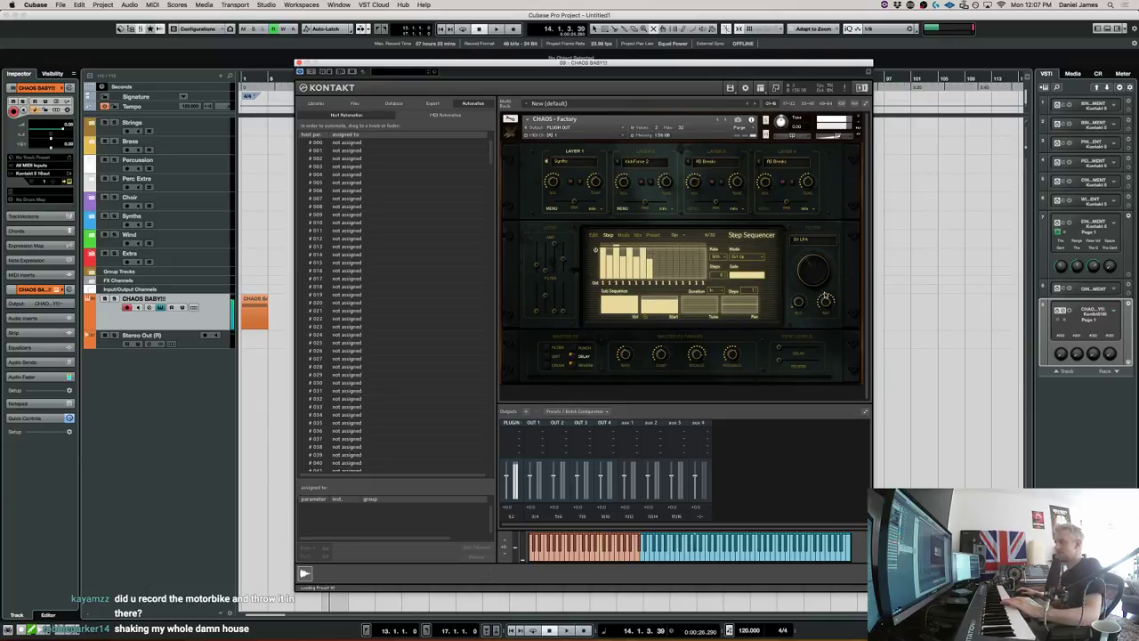
Show the Synths layer's edit screen, try different filter types ending on AR LP4, and sweep the filter's cutoff.
click(593, 235)
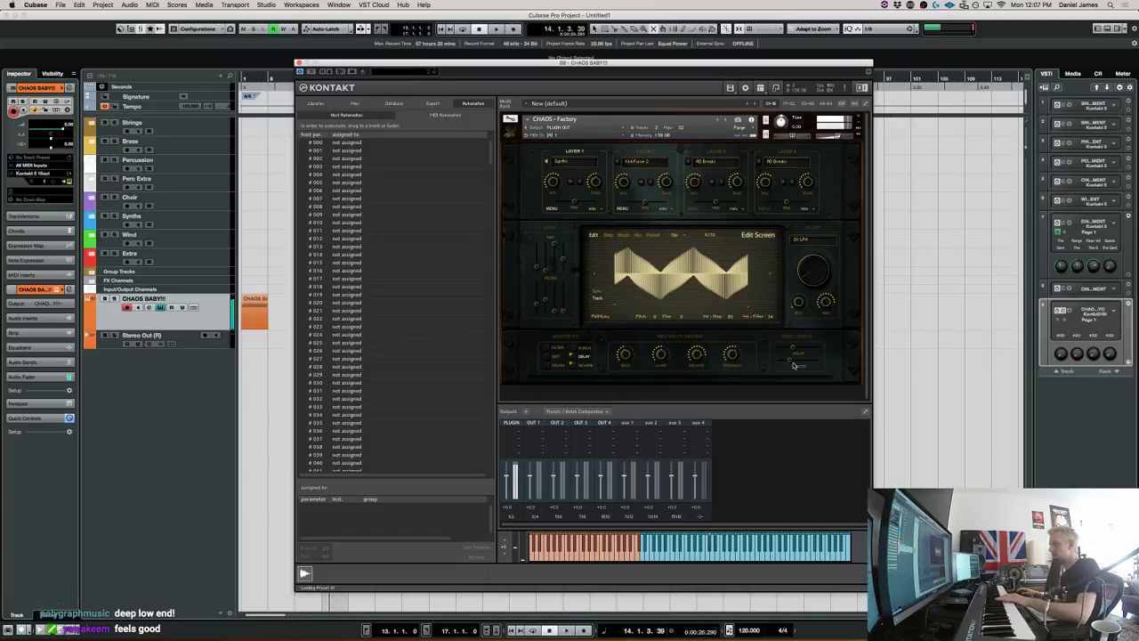
click(805, 239)
click(806, 387)
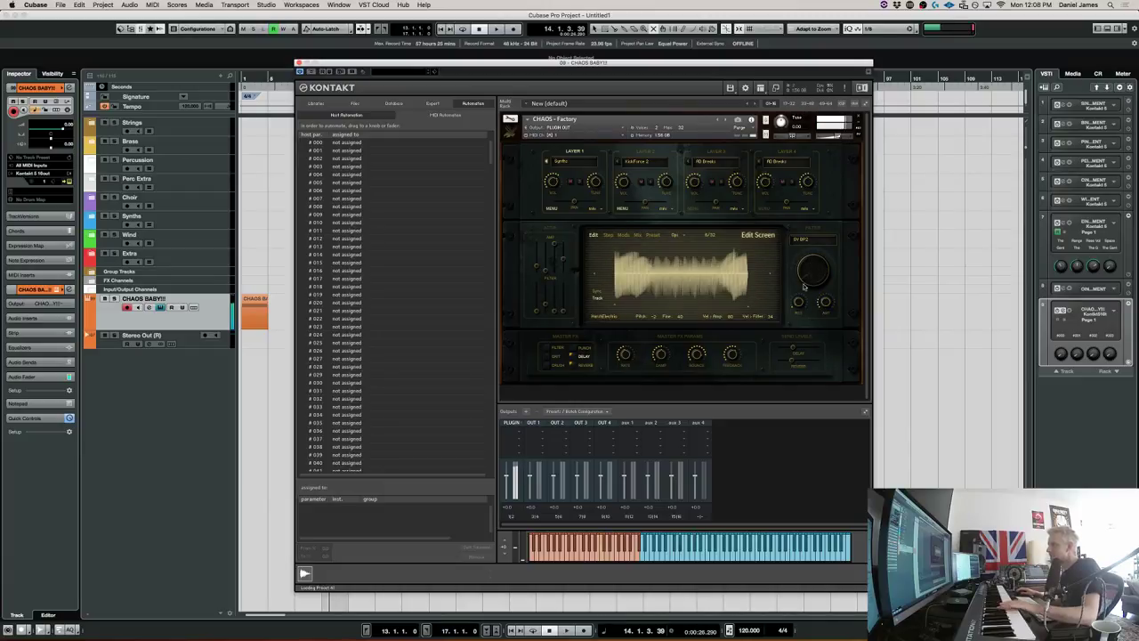
click(822, 236)
click(812, 276)
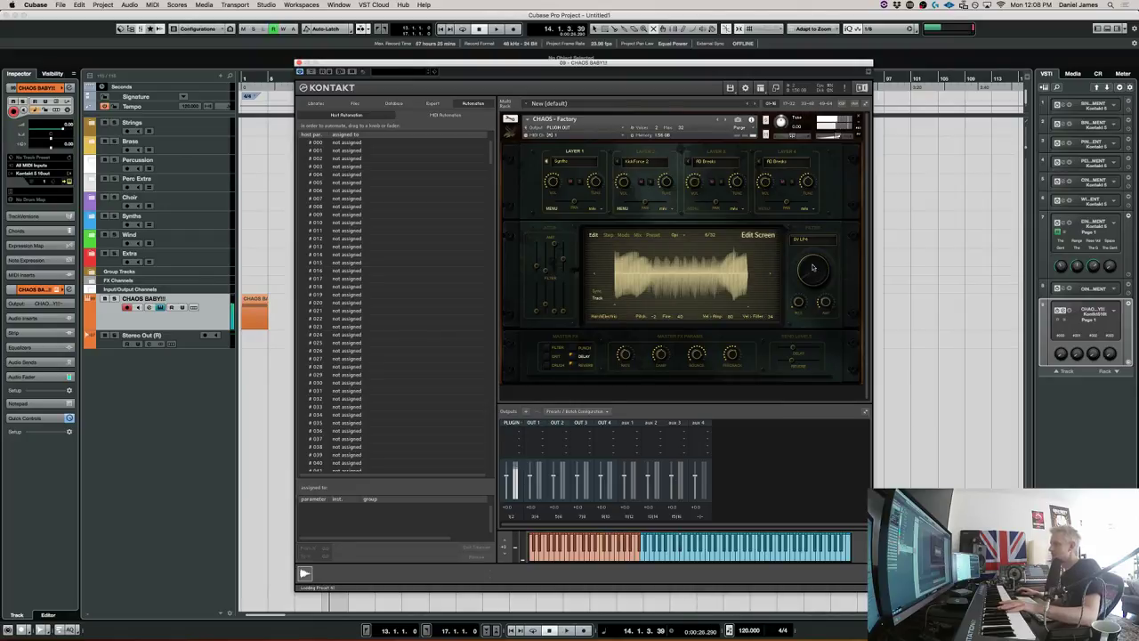
click(805, 238)
click(807, 298)
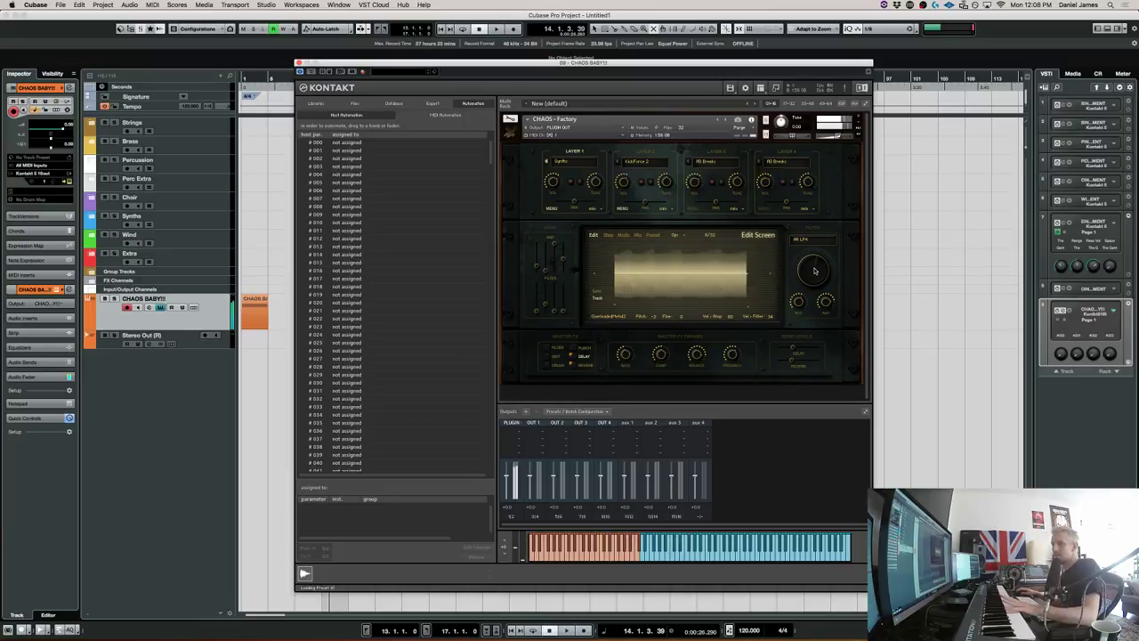
drag(815, 270, 809, 315)
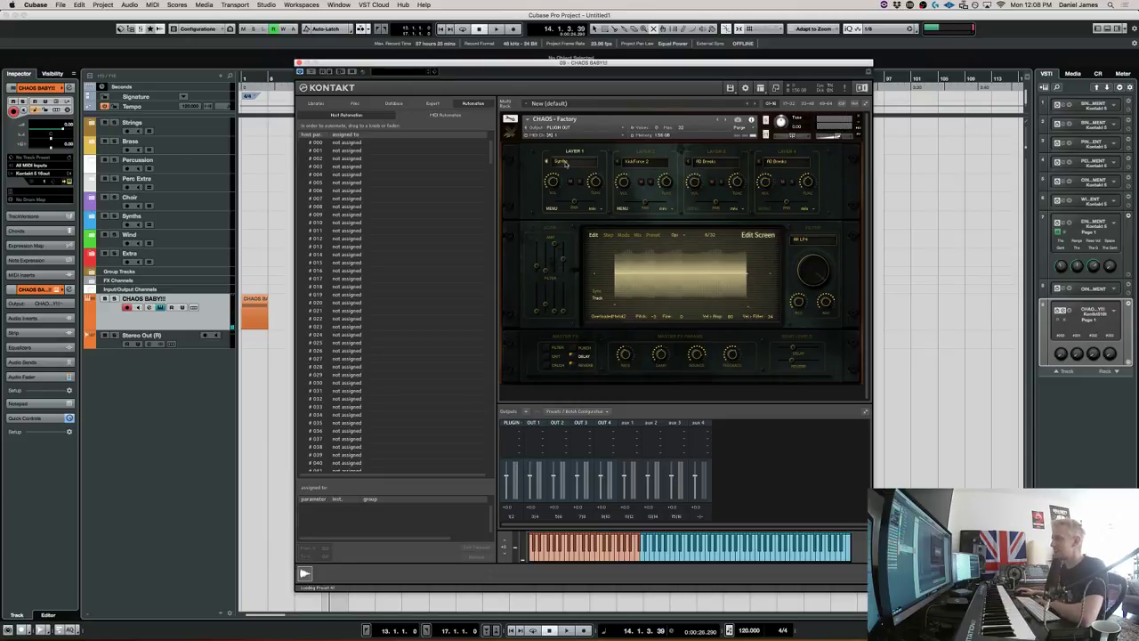
Audition the Whooshes category in layer 1 using the step sequencer and edit screens, and load the Whoosh & Impact category.
click(564, 163)
click(584, 353)
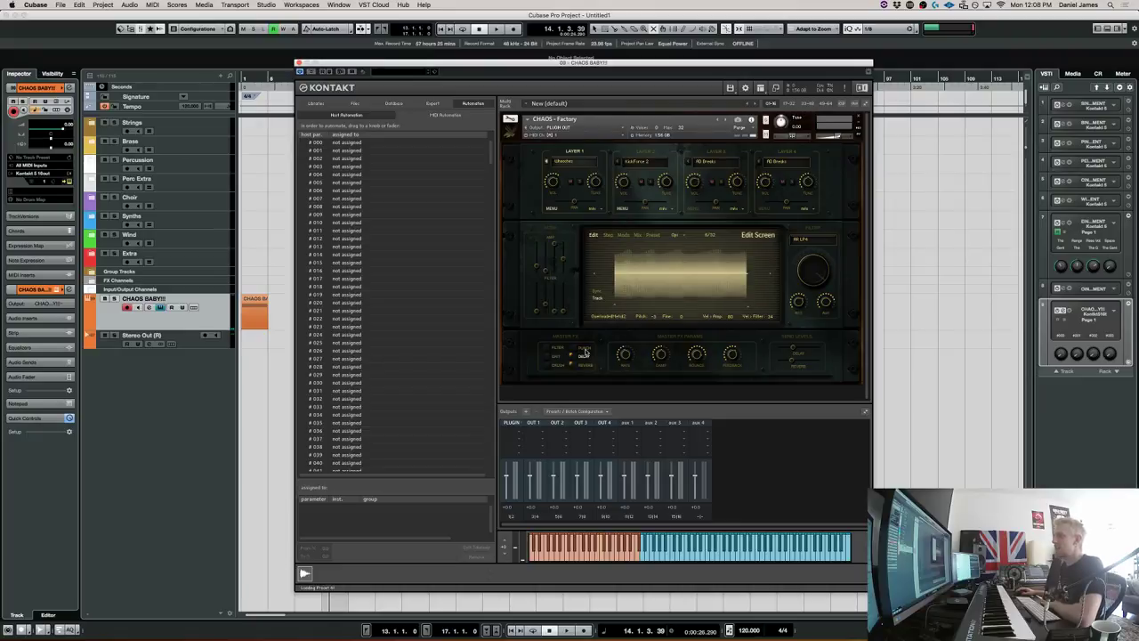
click(608, 236)
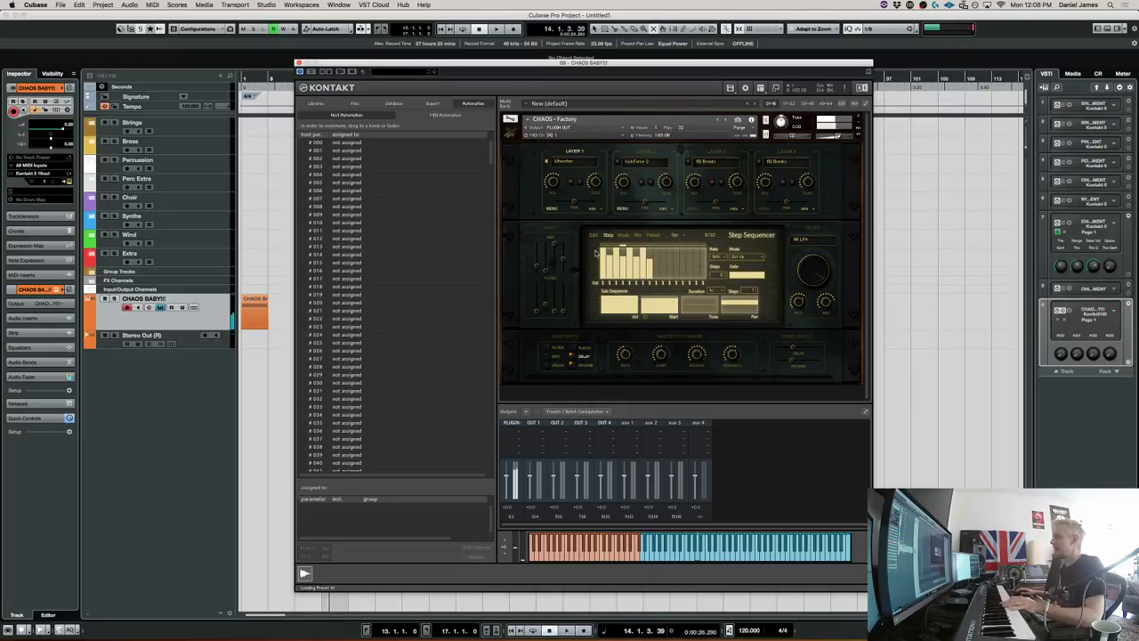
click(593, 235)
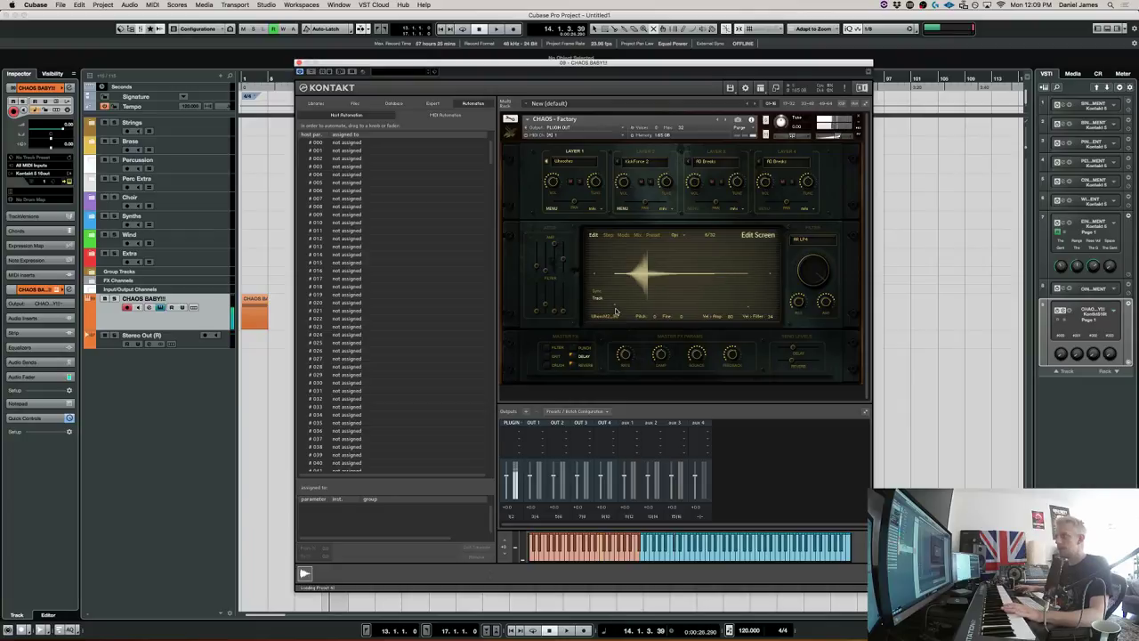
click(568, 161)
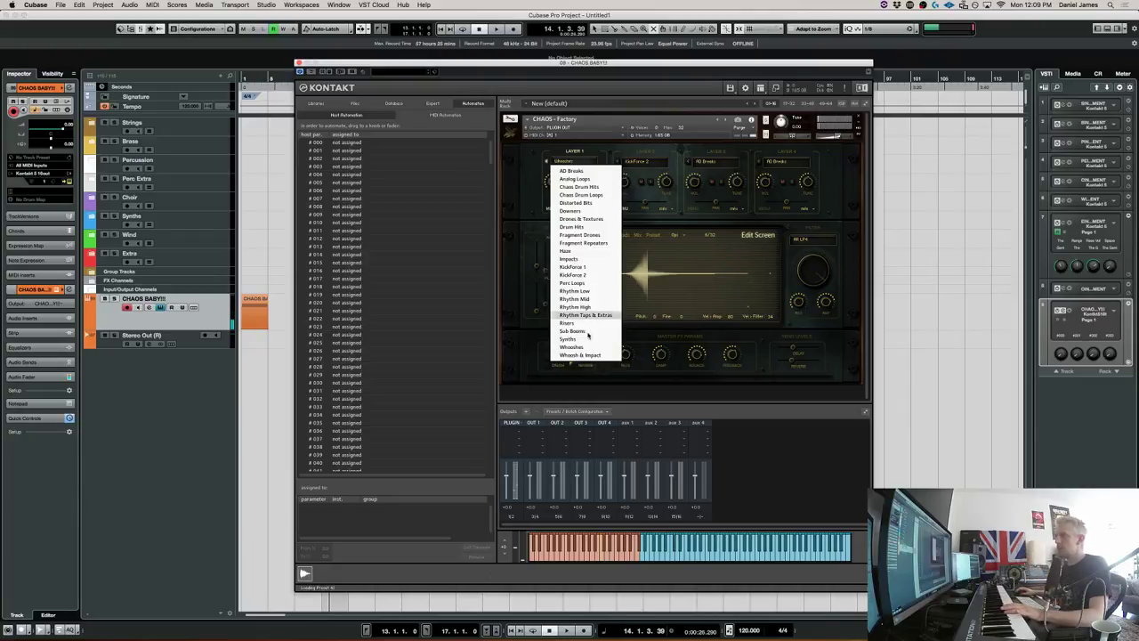
click(583, 355)
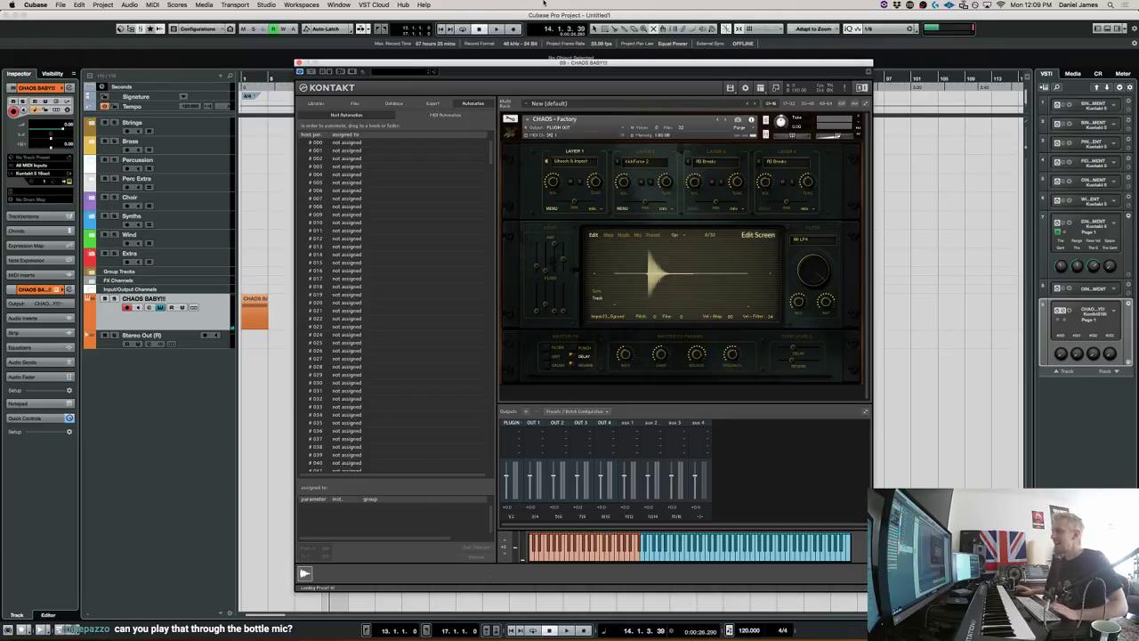
Audition the Pre Job Tension, Pick It Up and Speed Up presets from the Rhythmic preset category.
click(654, 236)
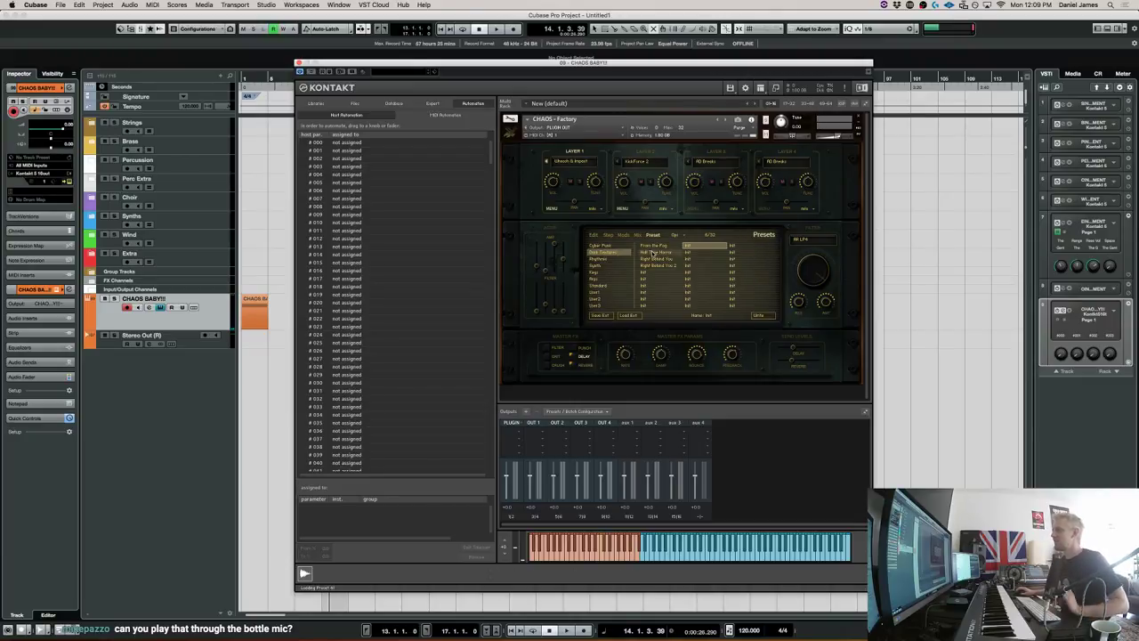
click(618, 258)
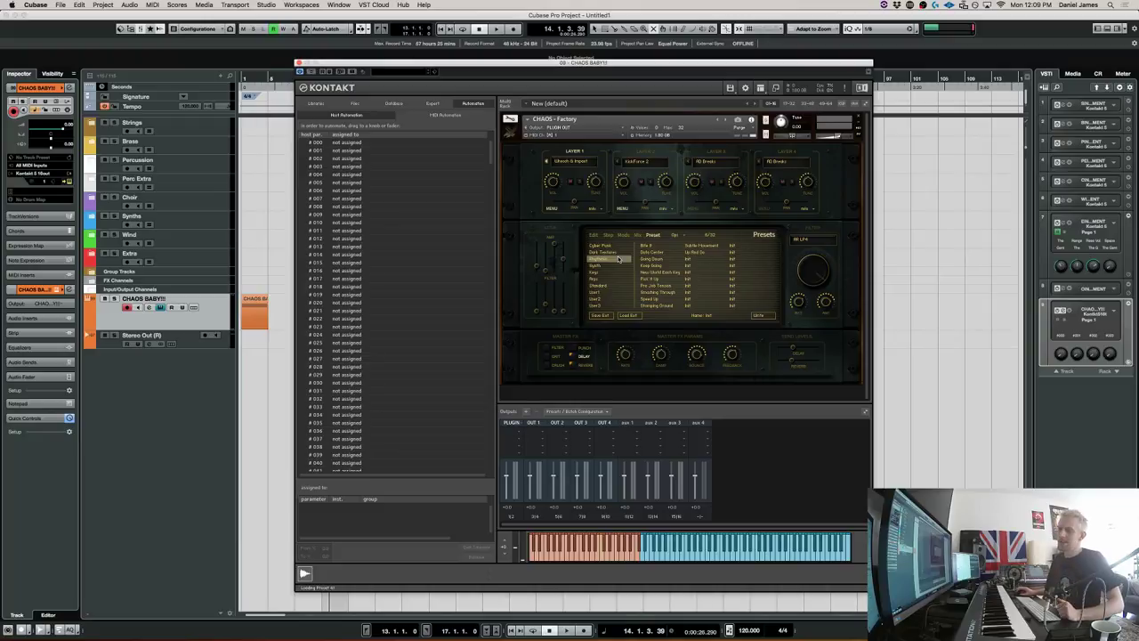
click(652, 285)
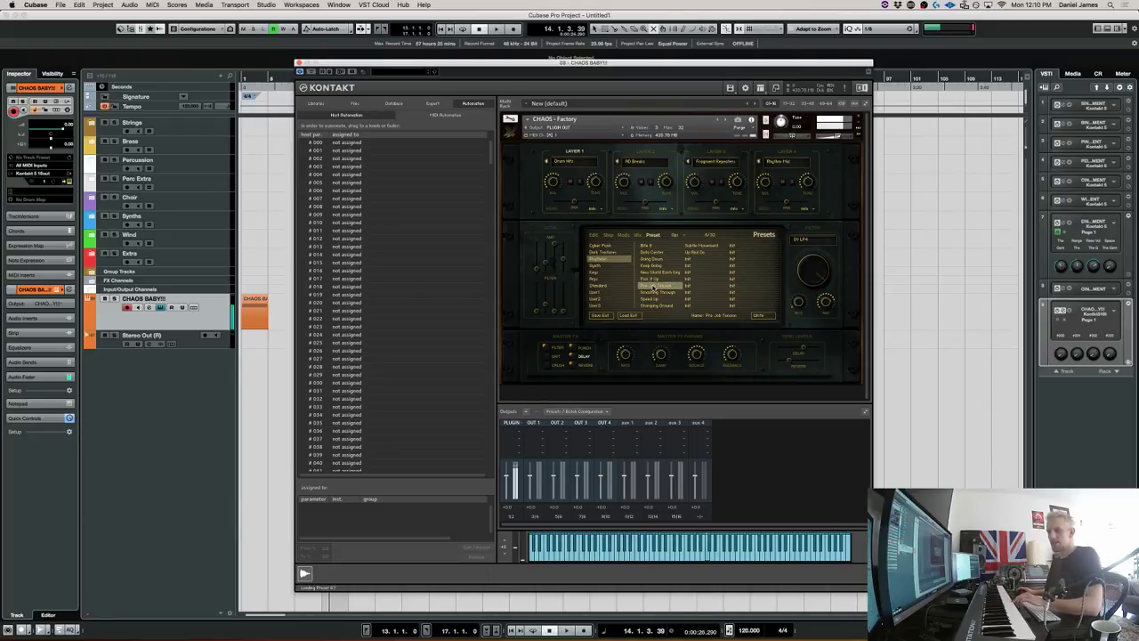
click(648, 280)
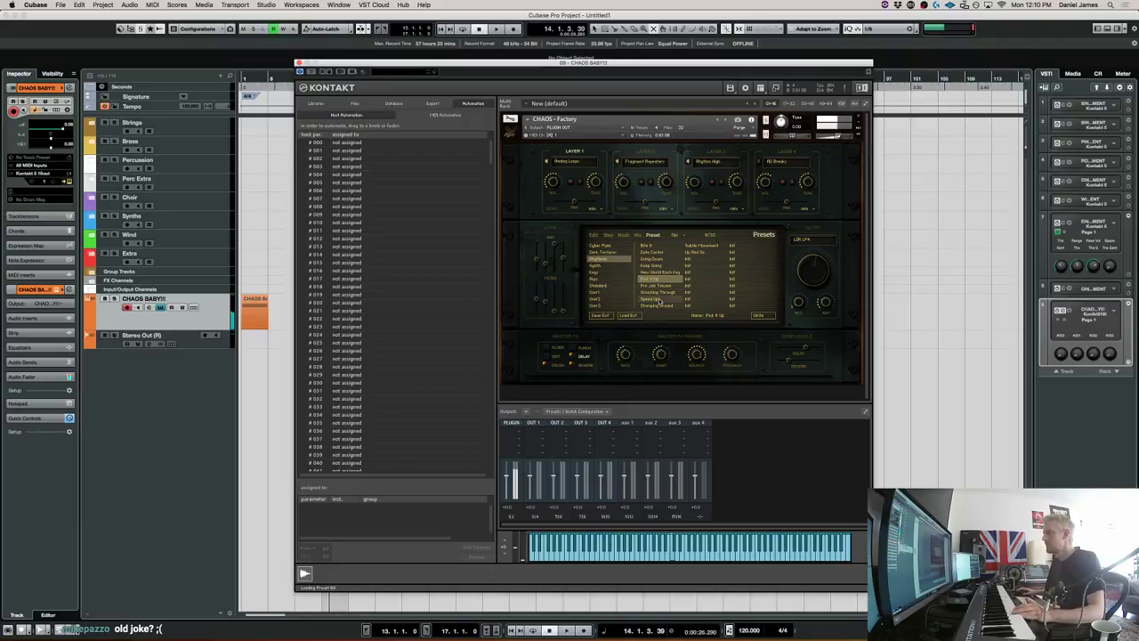
click(654, 299)
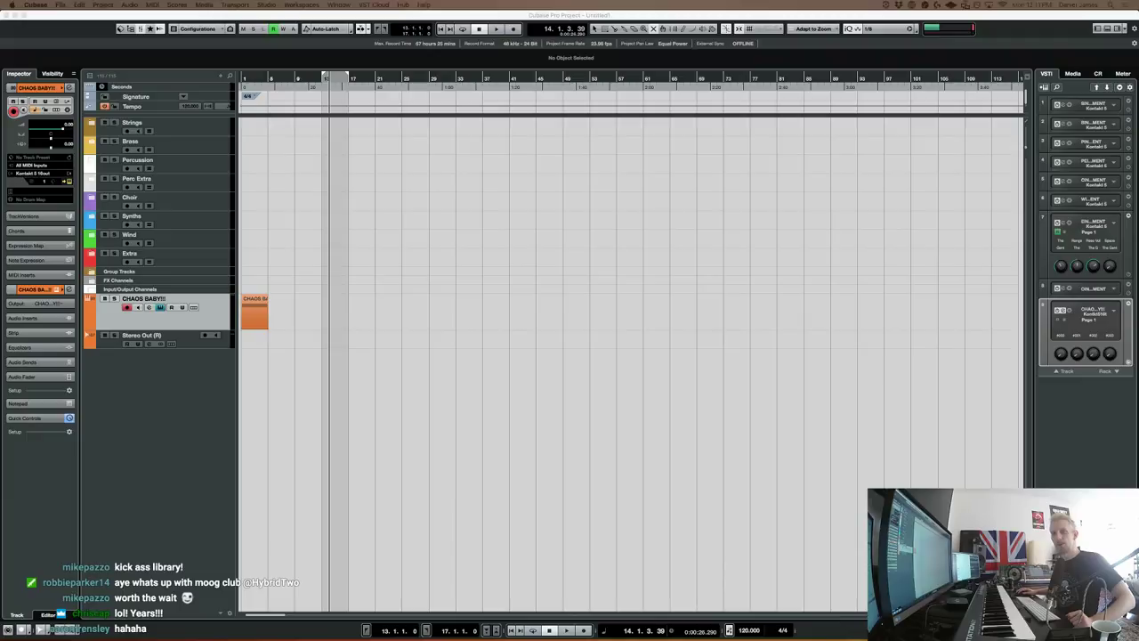
Return to the Cubase project and select the Extra folder track.
click(202, 263)
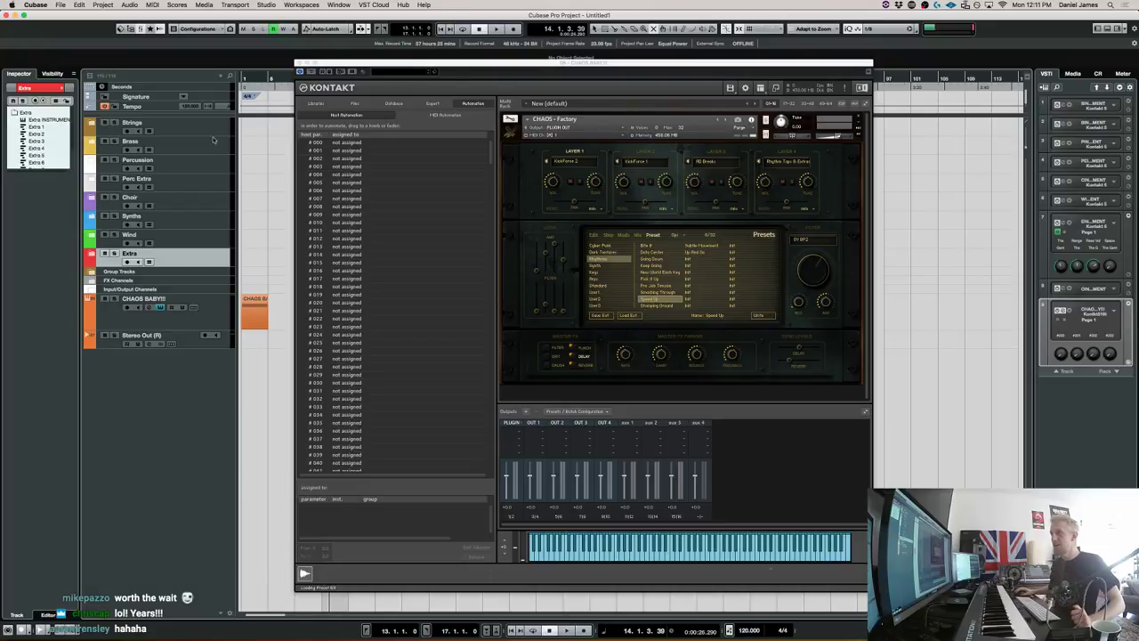
Reposition the Kontakt instrument window, and switch to Finder to close the My Super Awesome Expansion folder window.
drag(440, 72, 346, 60)
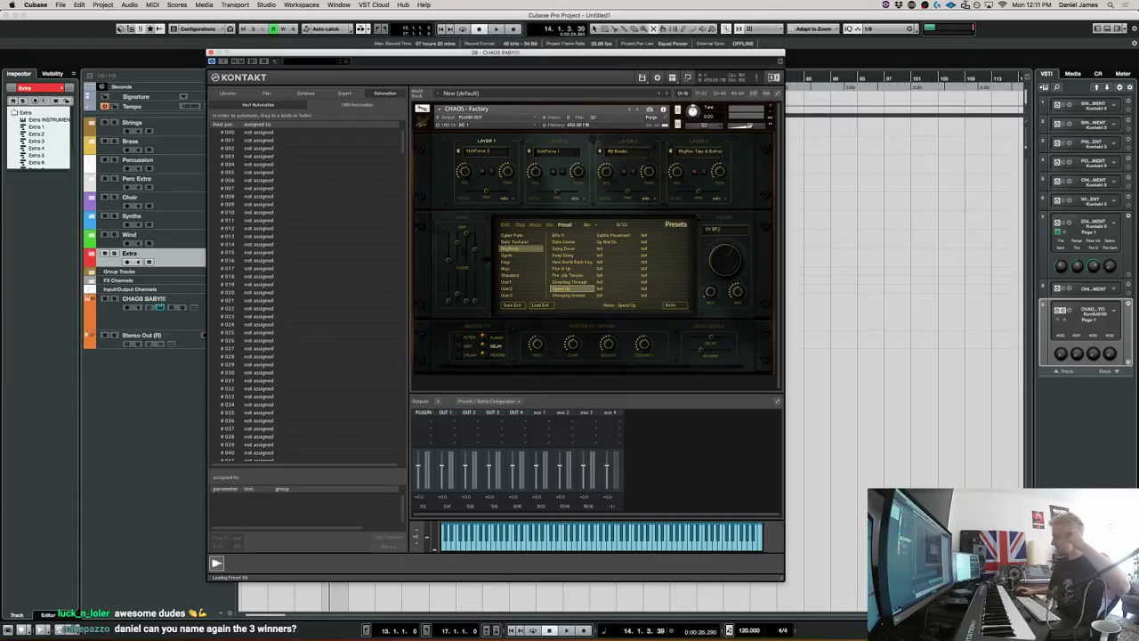
key(super+Tab)
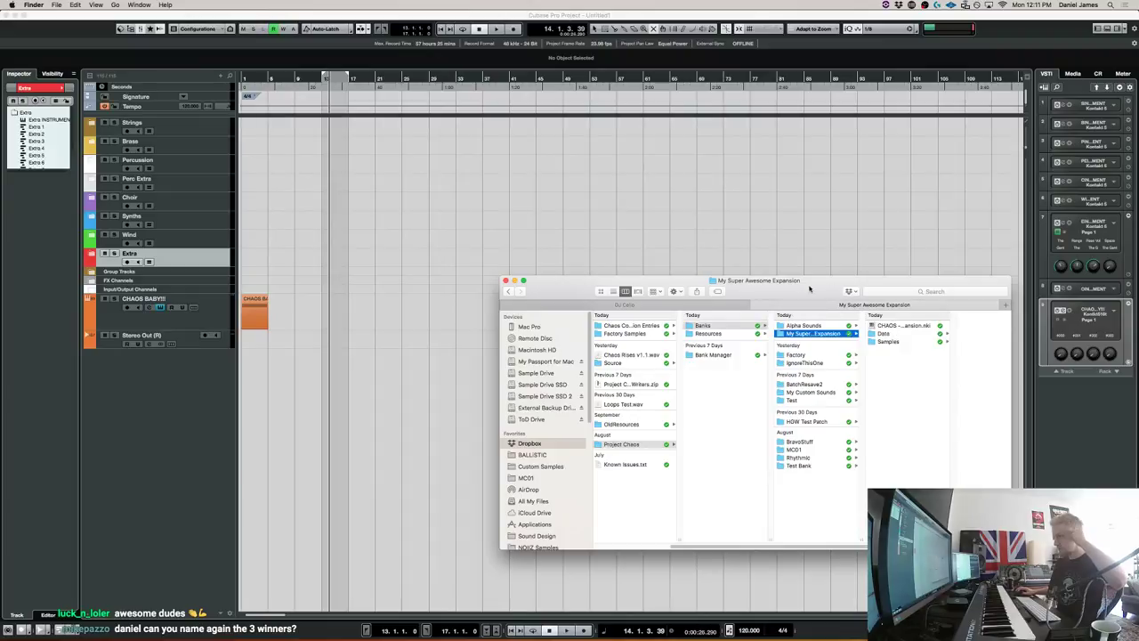
key(super+w)
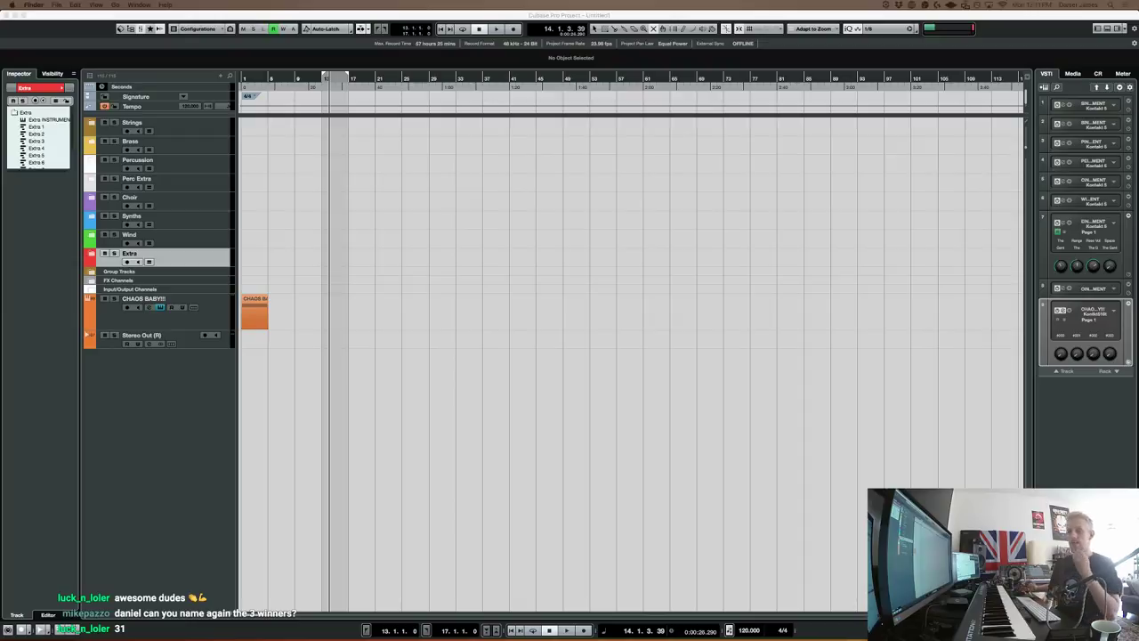
Return to the Kontakt instrument in Cubase, select the CHAOS BABY!!! track and load the Going Down preset from the Rhythmic category.
click(514, 213)
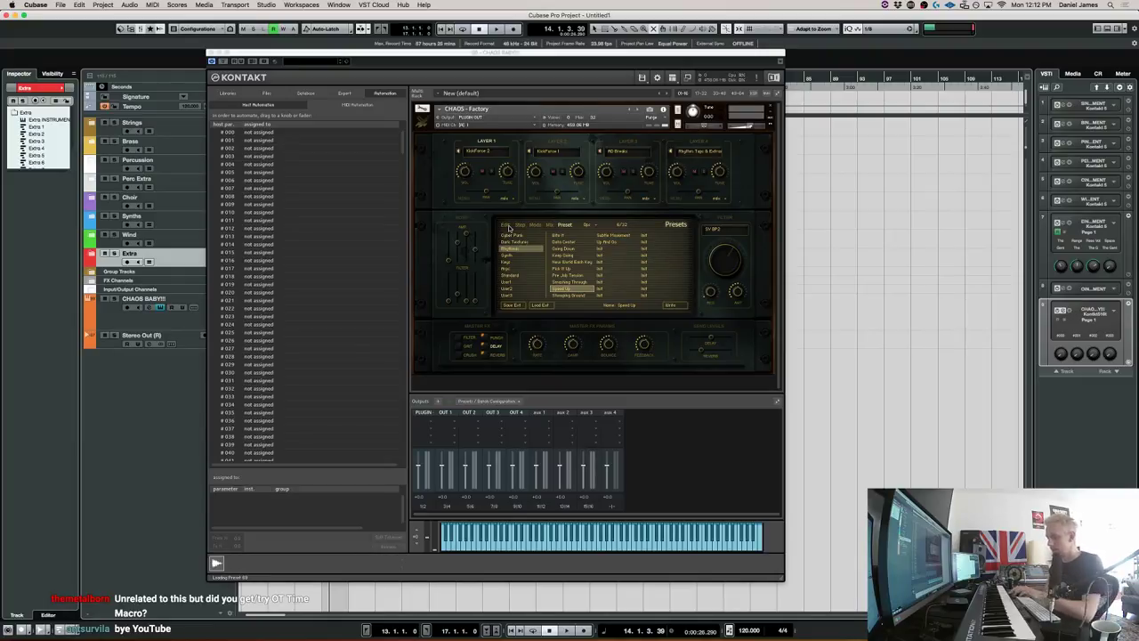
click(164, 319)
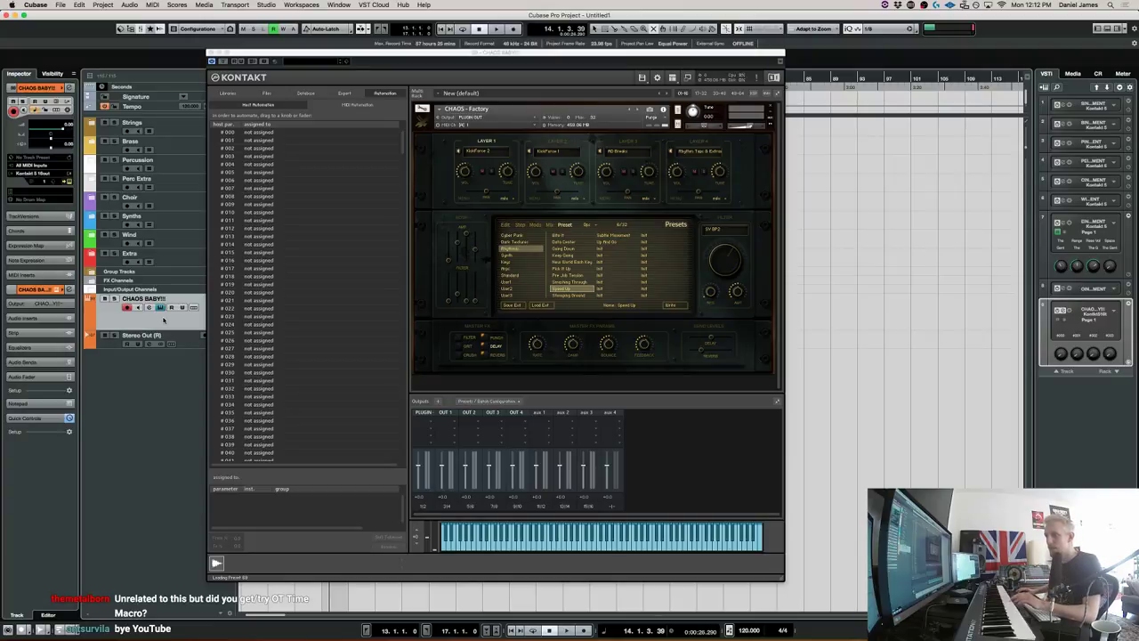
click(580, 250)
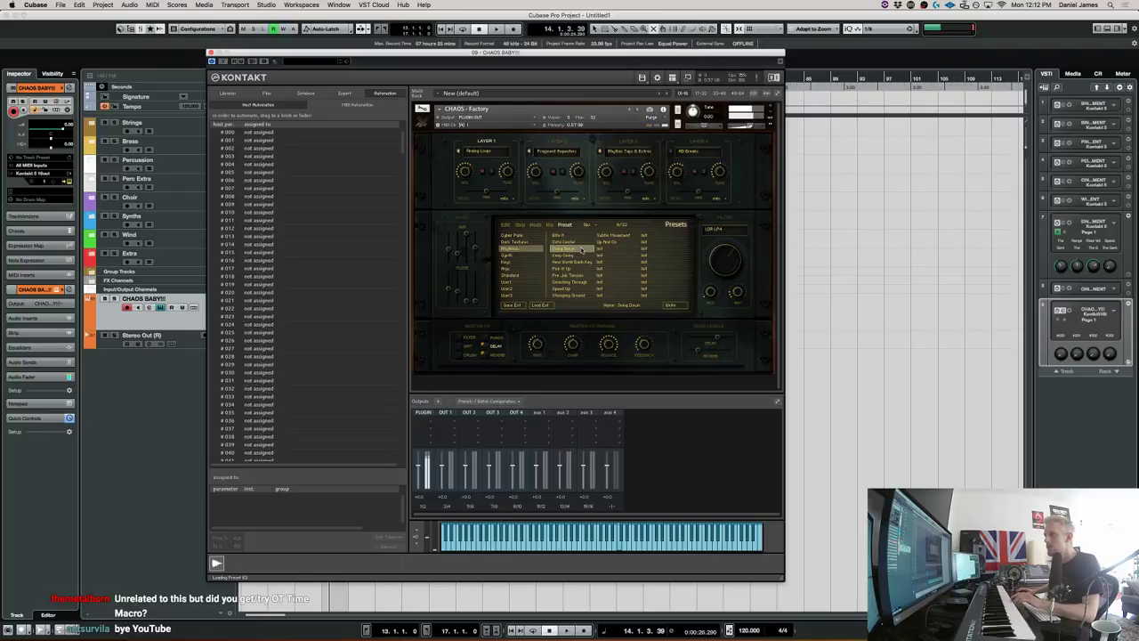